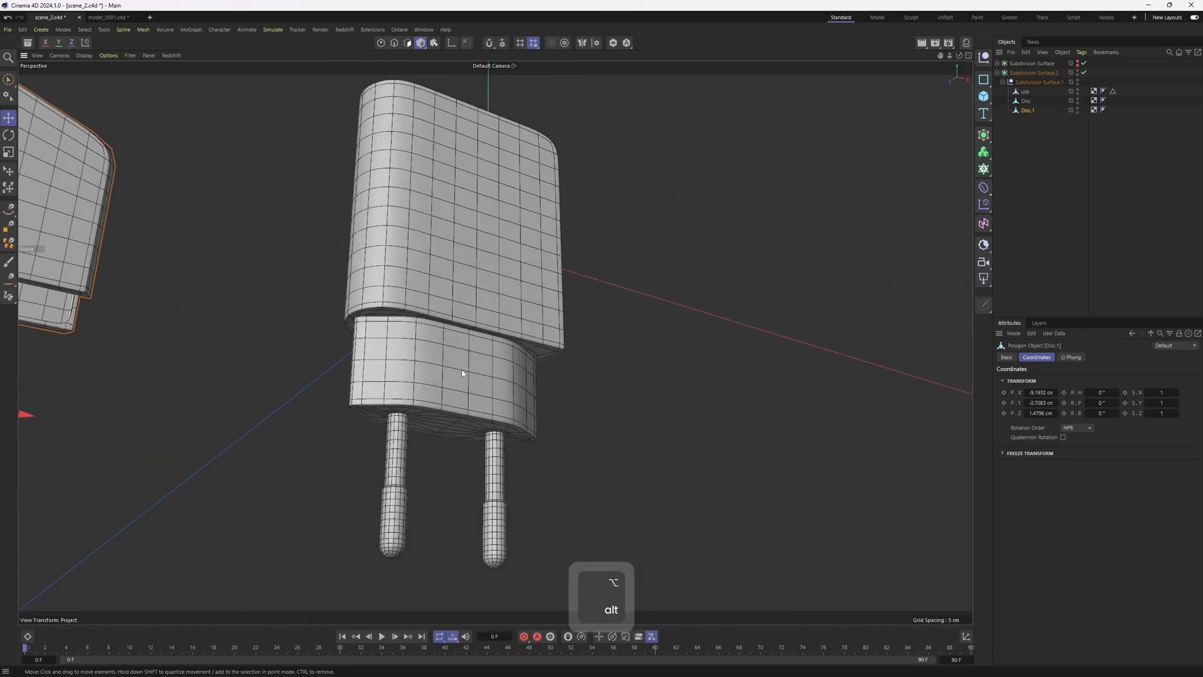
pyautogui.keyDown('alt'); pyautogui.moveTo(462, 373); pyautogui.dragTo(700, 251); pyautogui.keyUp('alt')
pyautogui.hotkey('ctrl', 'z')
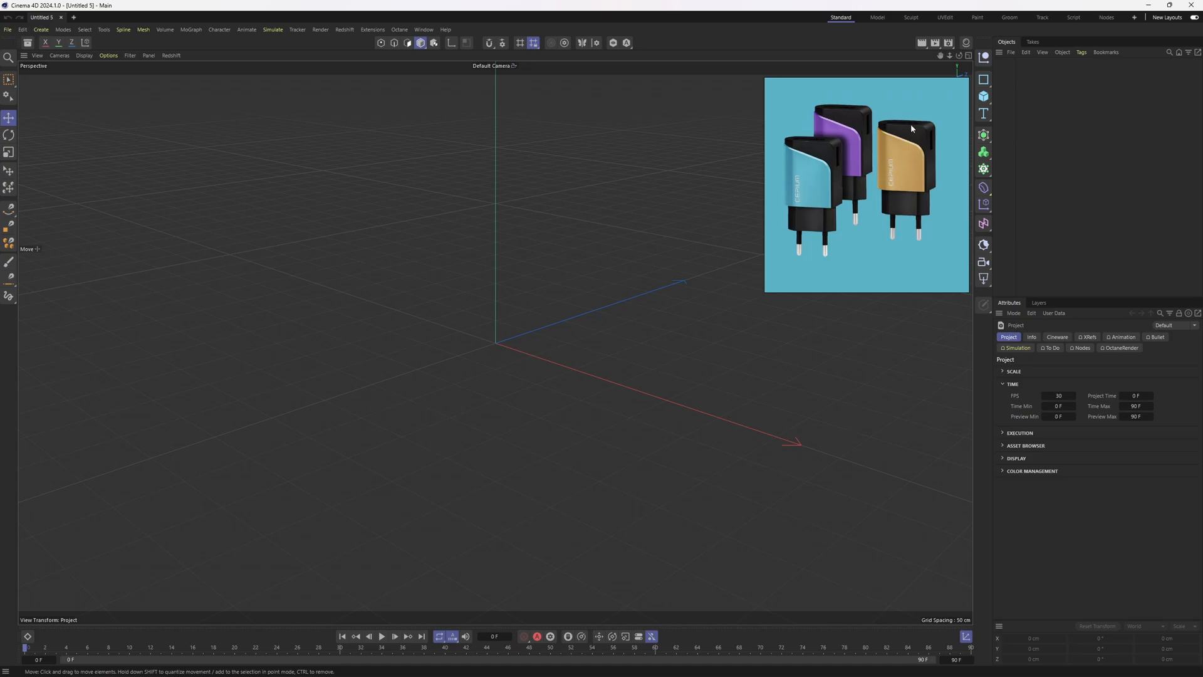
# - Examine the reference image of the golden charger, looking closely at its body, lower collar, pins and rounded corners
pyautogui.scroll(3, 911, 129)
pyautogui.moveTo(918, 222); pyautogui.dragTo(909, 176, button='middle')
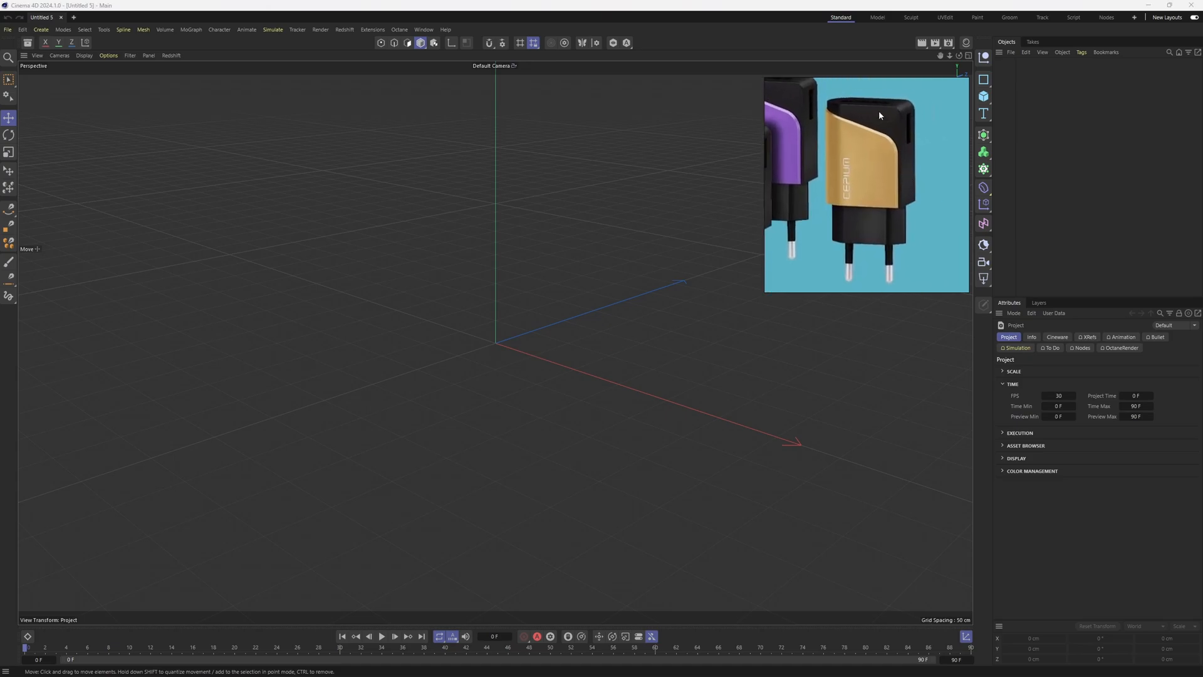
pyautogui.scroll(2, 874, 109)
pyautogui.scroll(-4, 923, 197)
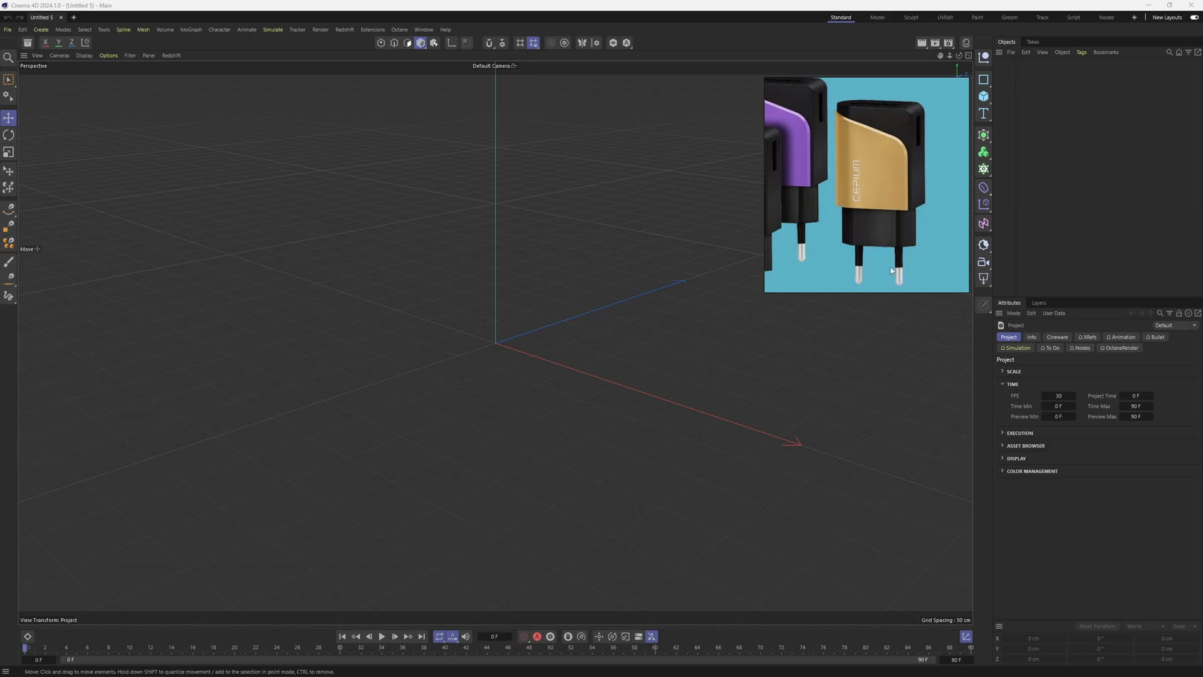
pyautogui.moveTo(895, 248); pyautogui.dragTo(890, 224, button='middle')
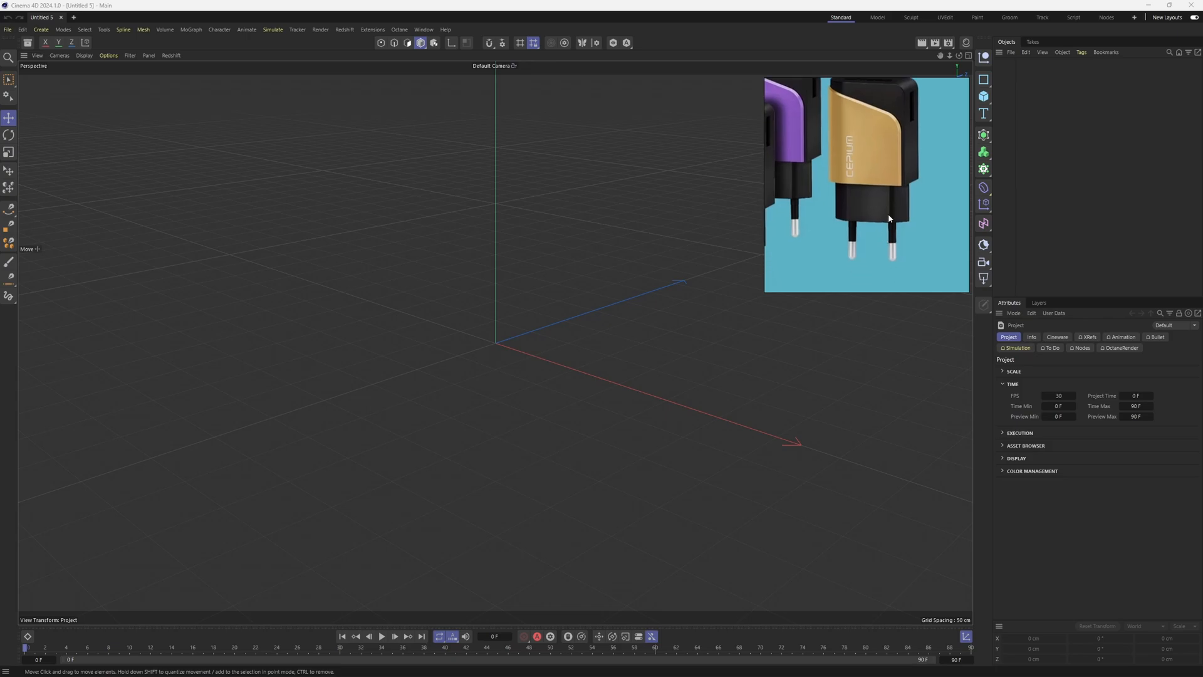
pyautogui.scroll(2, 890, 215)
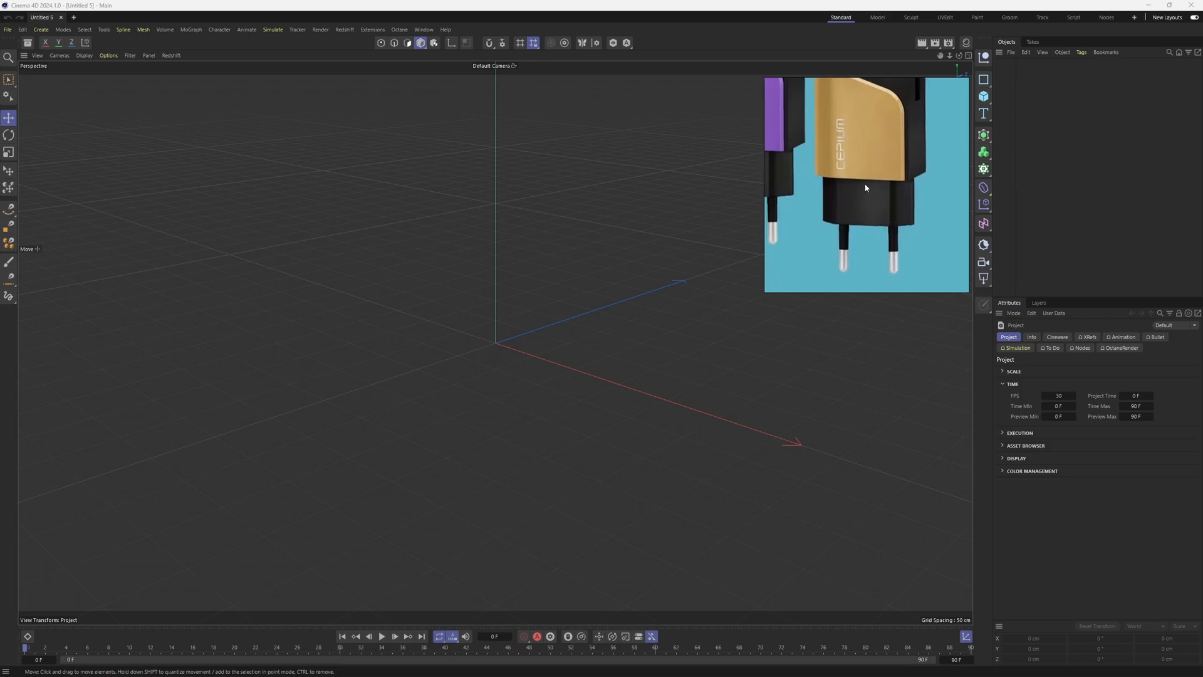
pyautogui.moveTo(904, 202); pyautogui.dragTo(902, 215, button='middle')
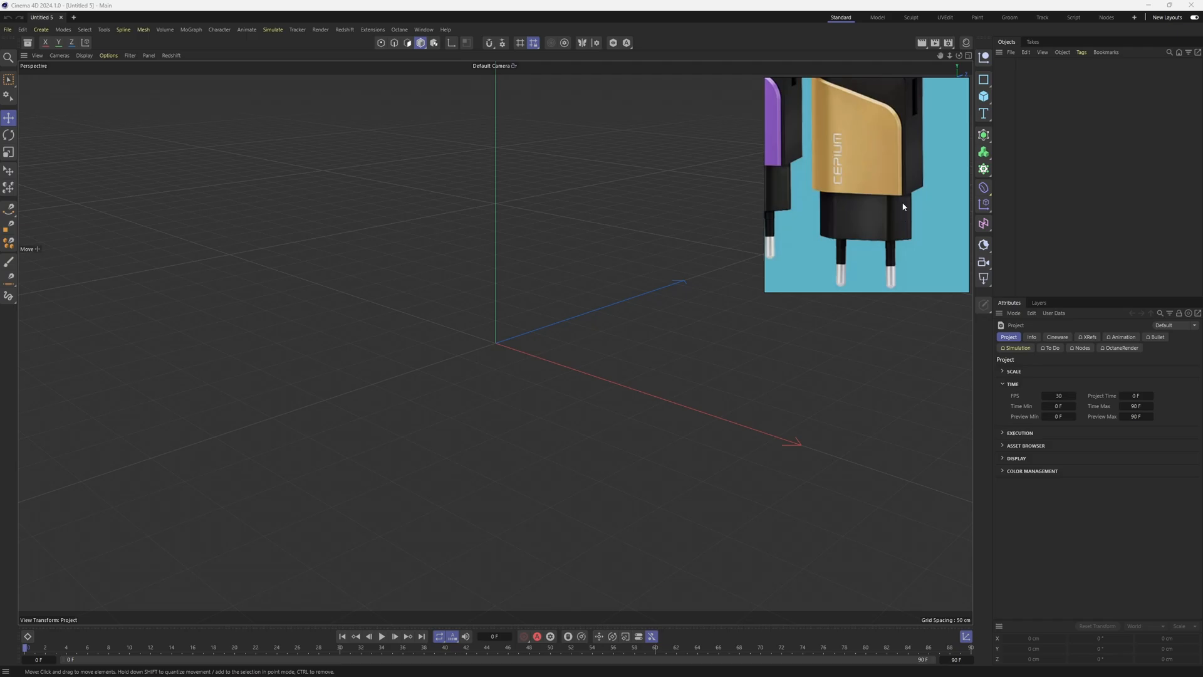
pyautogui.moveTo(903, 217); pyautogui.dragTo(901, 237, button='middle')
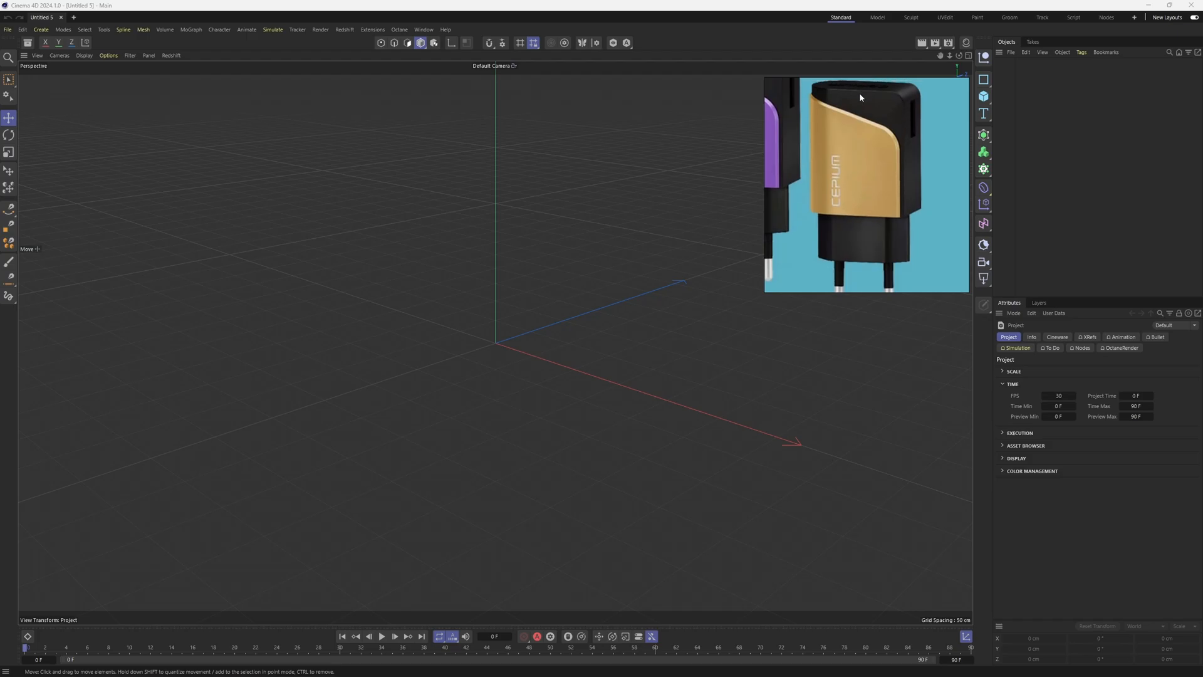
pyautogui.moveTo(904, 202); pyautogui.dragTo(907, 195, button='middle')
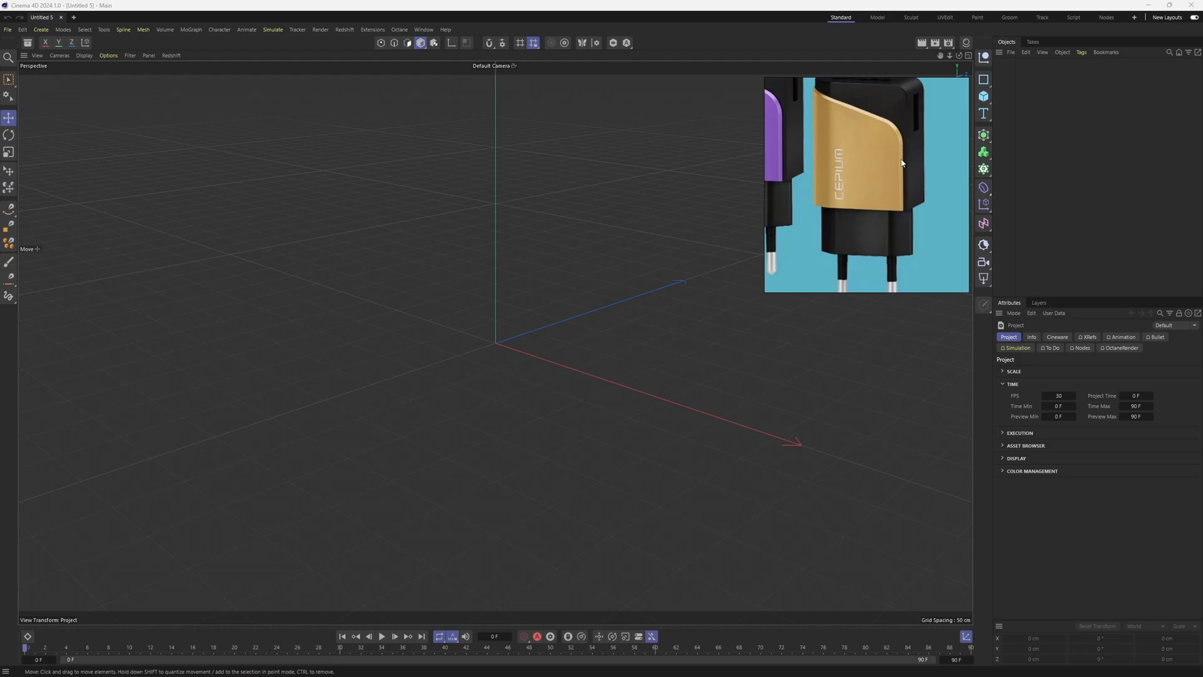
pyautogui.scroll(-2, 890, 196)
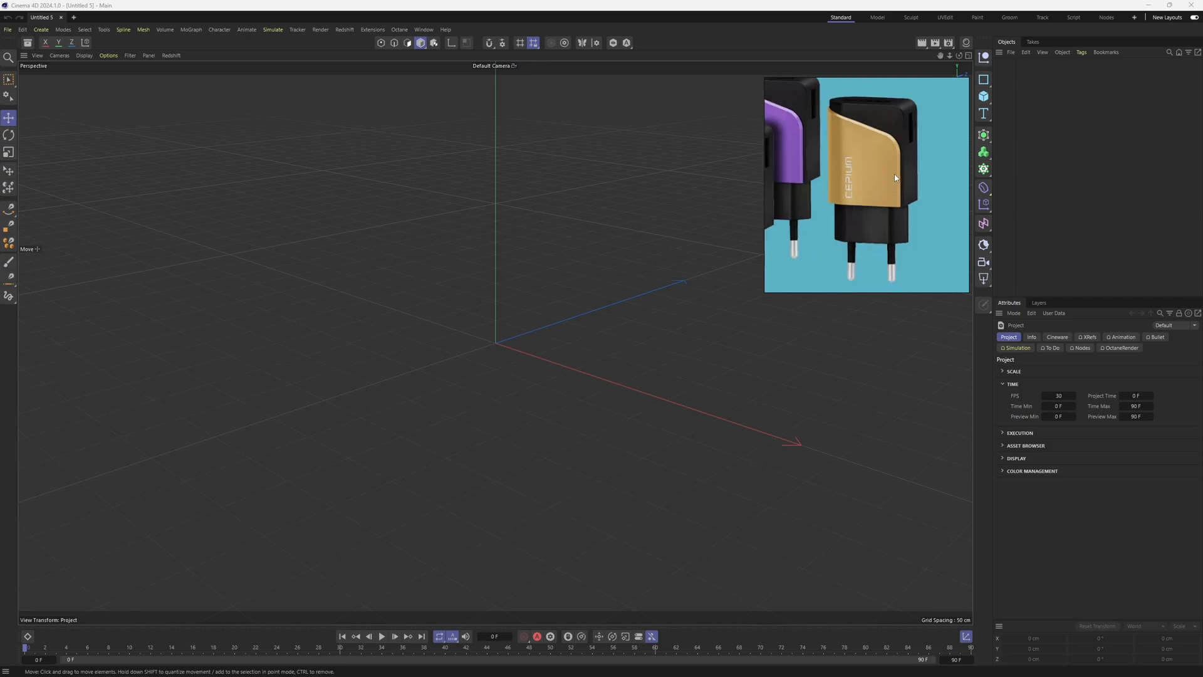
pyautogui.scroll(2, 889, 114)
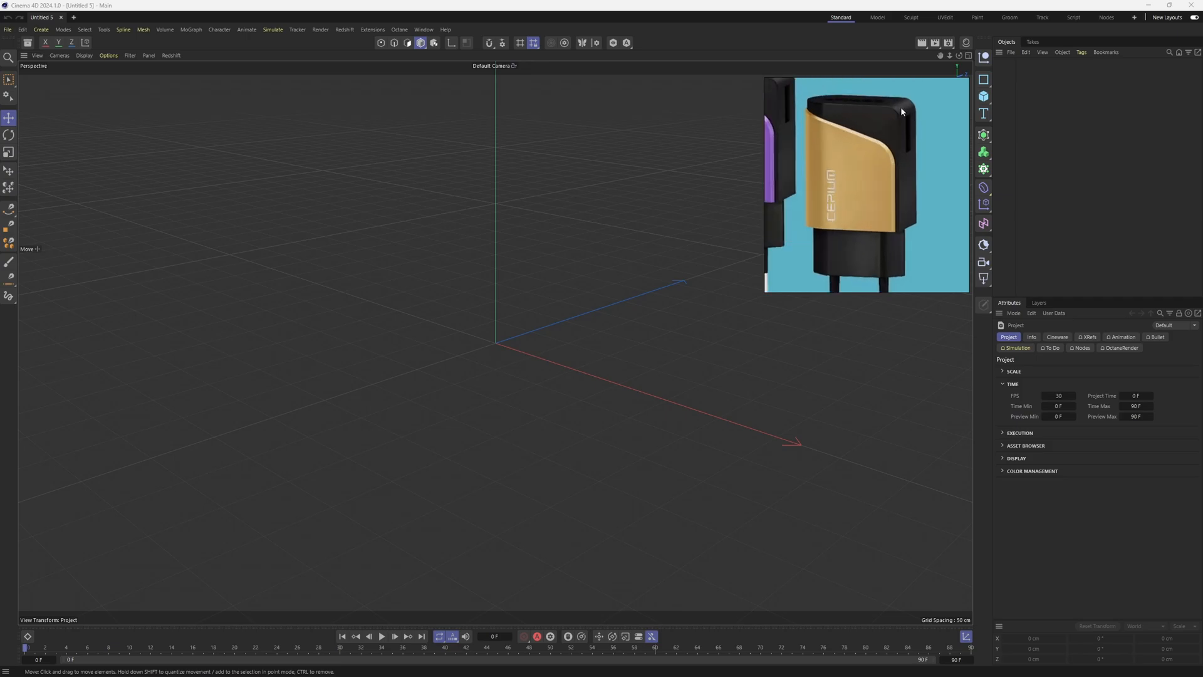
# - Add a Disc primitive with 6 rotation segments and display the viewport shading with lines
pyautogui.click(989, 94)
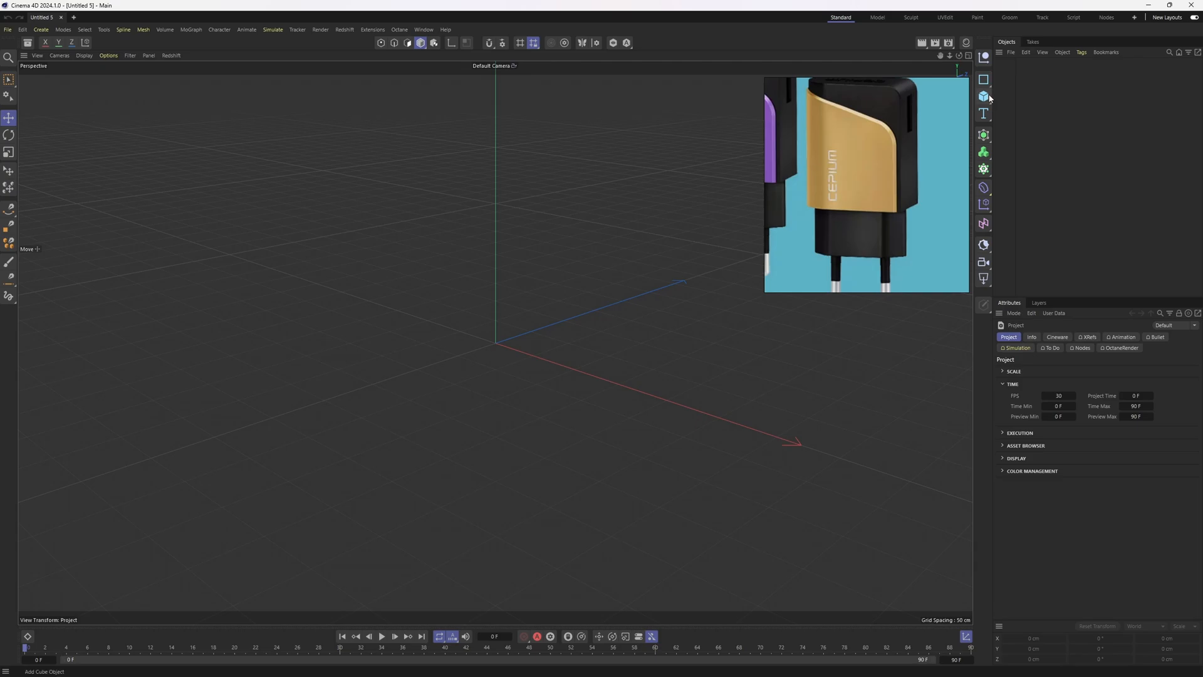
pyautogui.click(1080, 128)
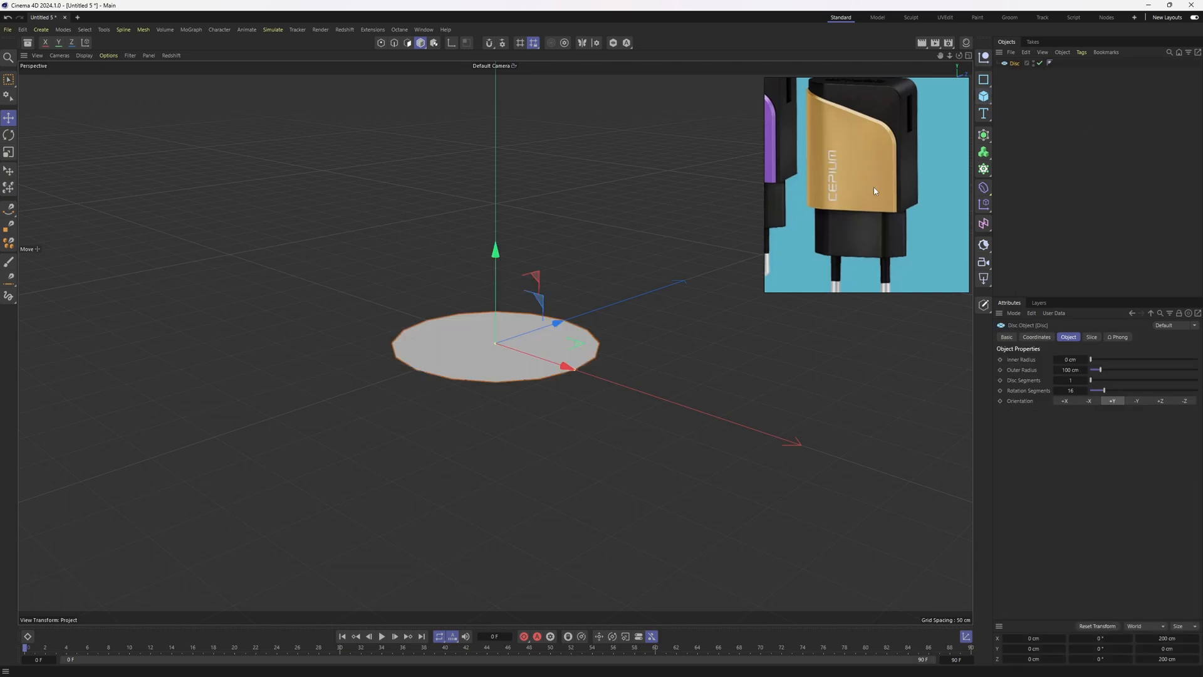
pyautogui.moveTo(512, 283)
pyautogui.keyDown('alt'); pyautogui.mouseDown()
pyautogui.moveTo(558, 314)
pyautogui.moveTo(528, 290)
pyautogui.mouseUp(); pyautogui.keyUp('alt')
pyautogui.press('n')
pyautogui.press('b')
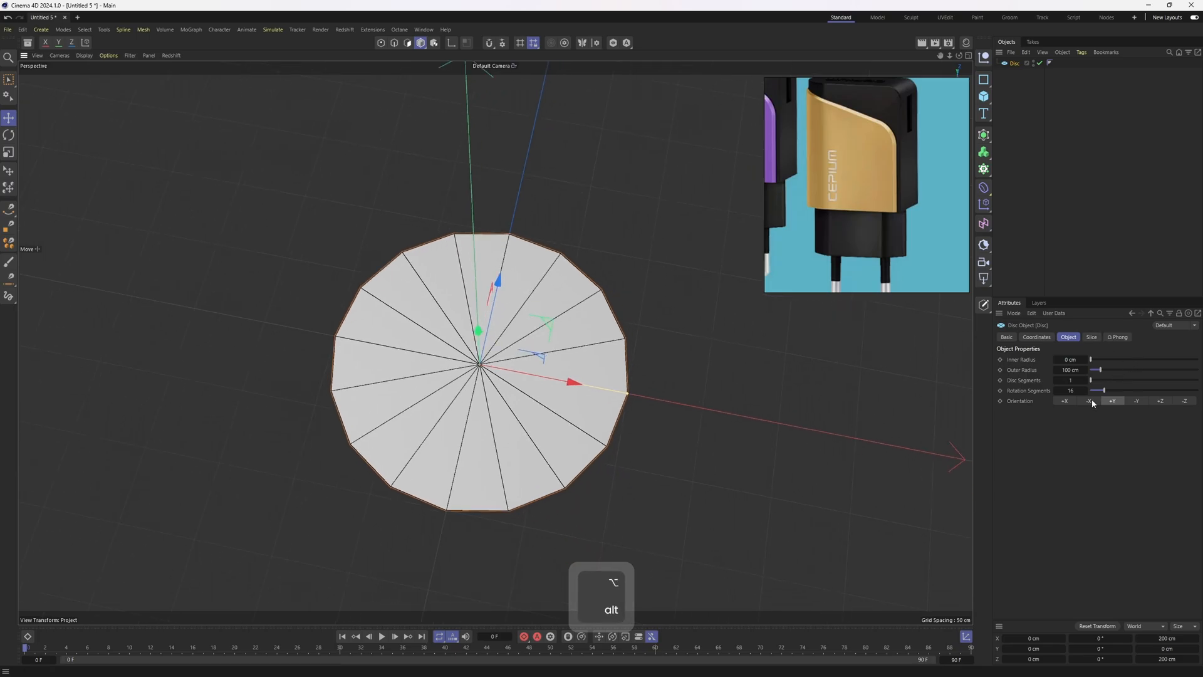
pyautogui.write('6')
pyautogui.press('Return')
# - Make the disc editable and, with the Polygon Pen, cut an edge joining the two corners beside the +X corner
pyautogui.keyDown('alt'); pyautogui.moveTo(533, 275); pyautogui.dragTo(627, 307); pyautogui.keyUp('alt')
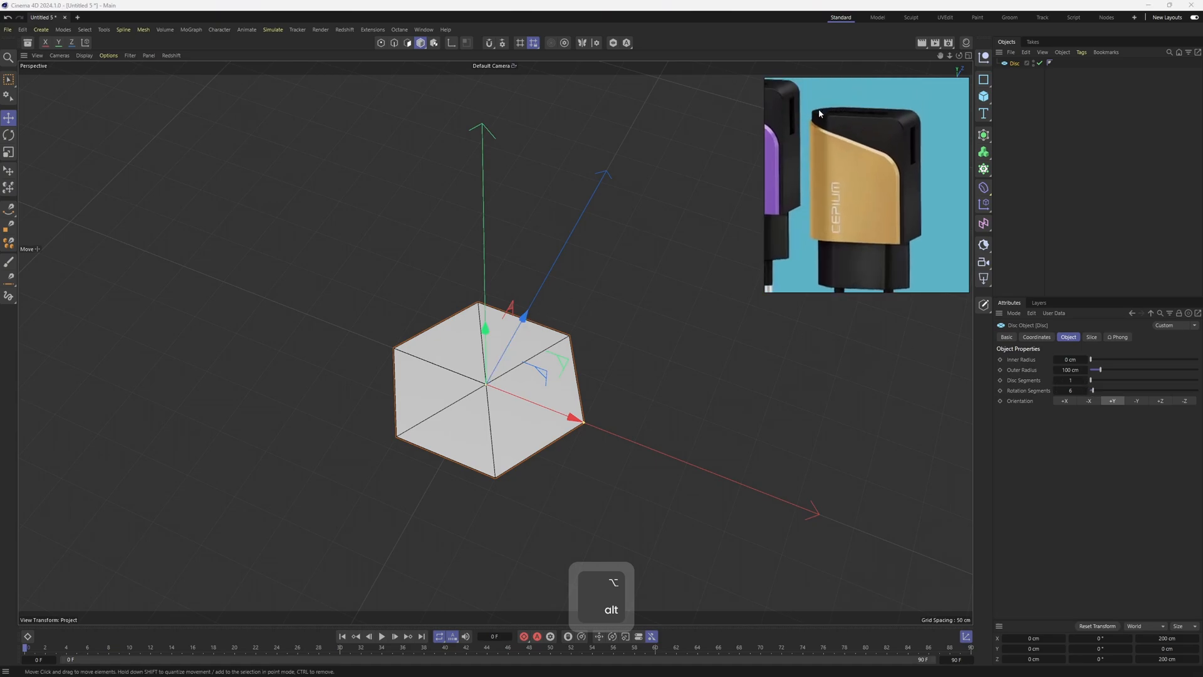
pyautogui.keyDown('alt'); pyautogui.moveTo(626, 313); pyautogui.dragTo(571, 348); pyautogui.keyUp('alt')
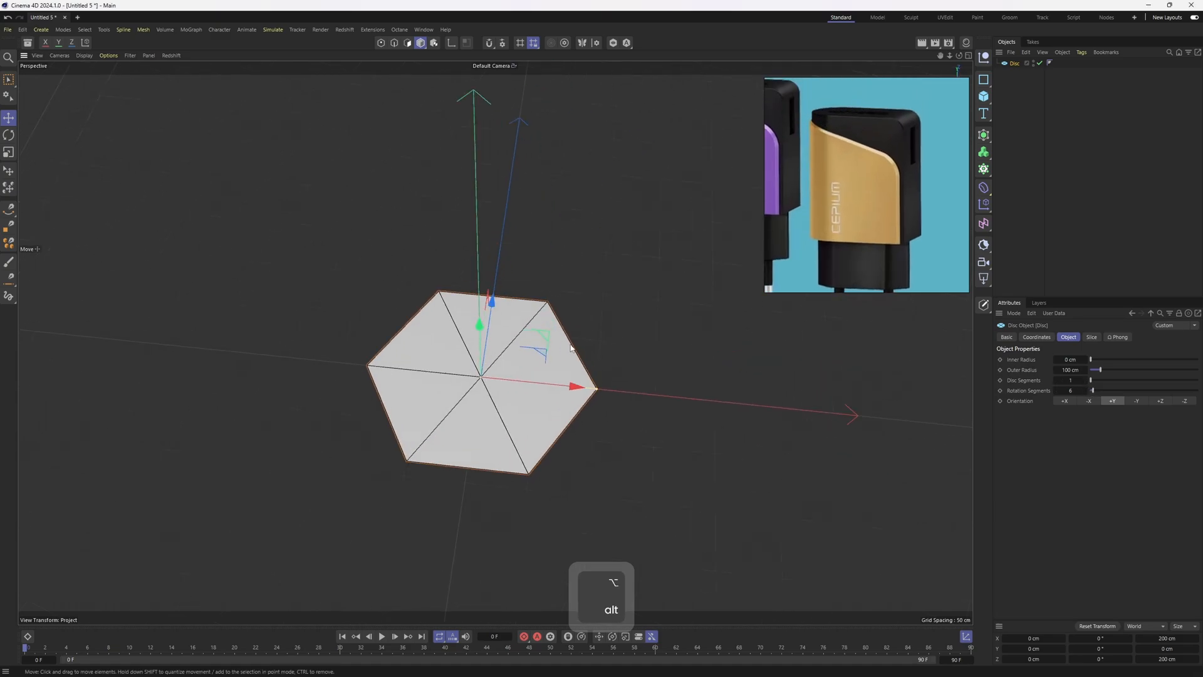
pyautogui.press('c')
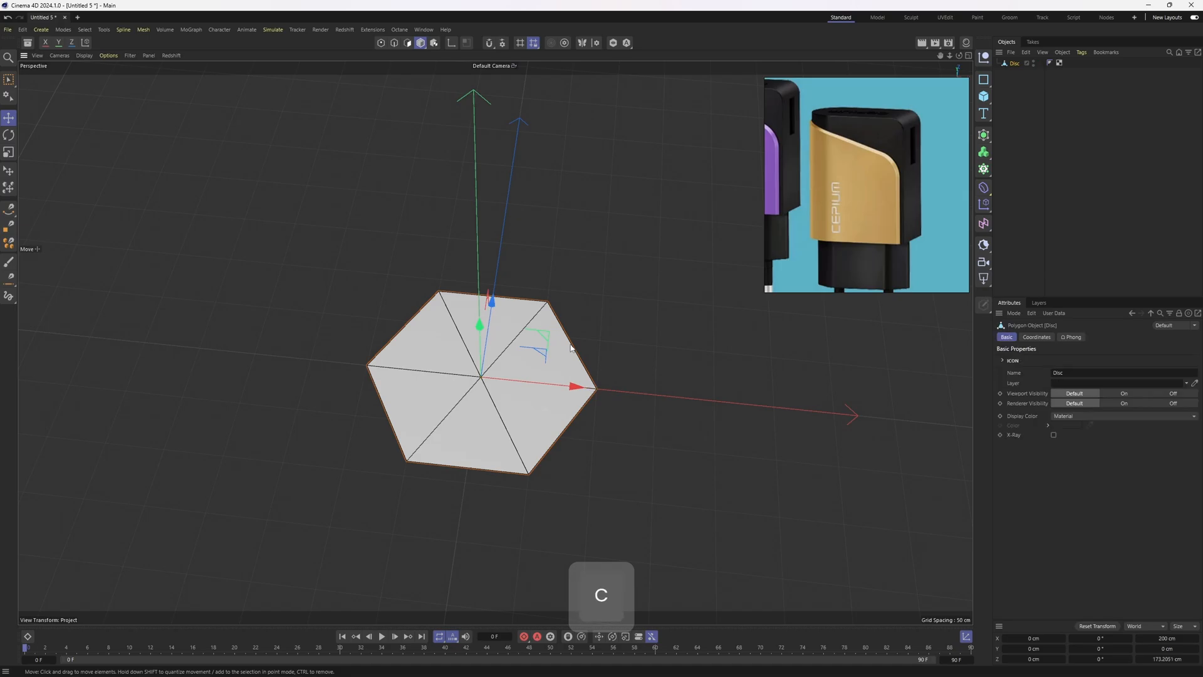
pyautogui.press('1')
pyautogui.rightClick(559, 245)
pyautogui.click(563, 244)
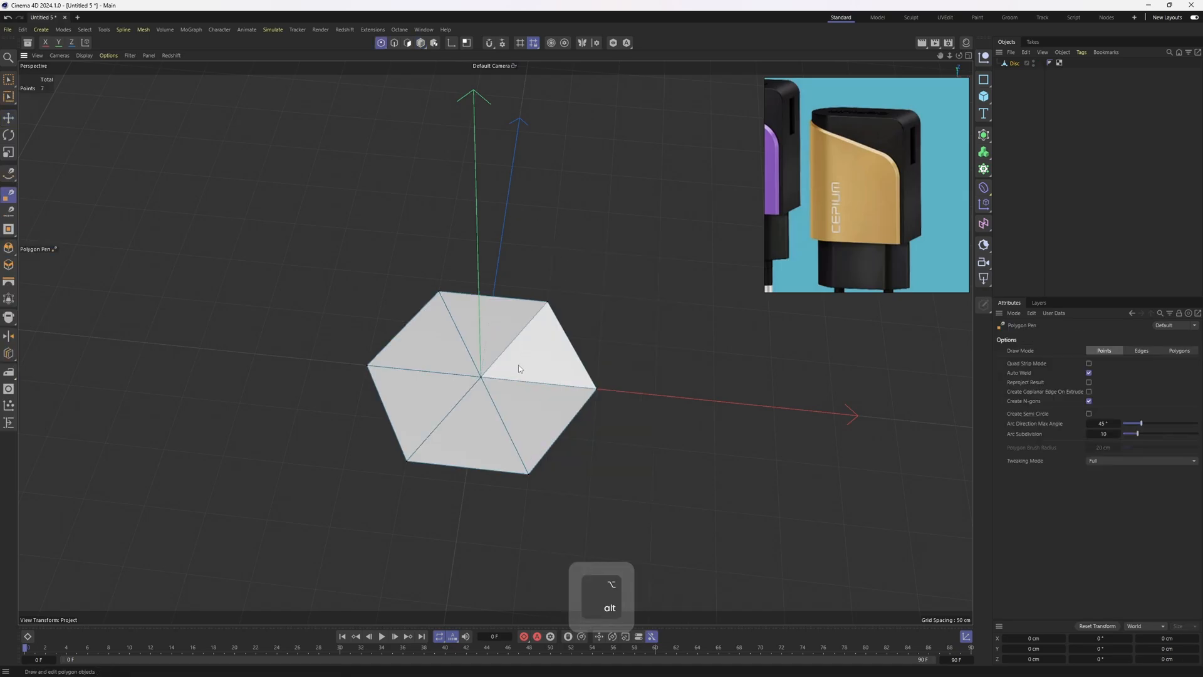
pyautogui.click(550, 296)
pyautogui.click(518, 486)
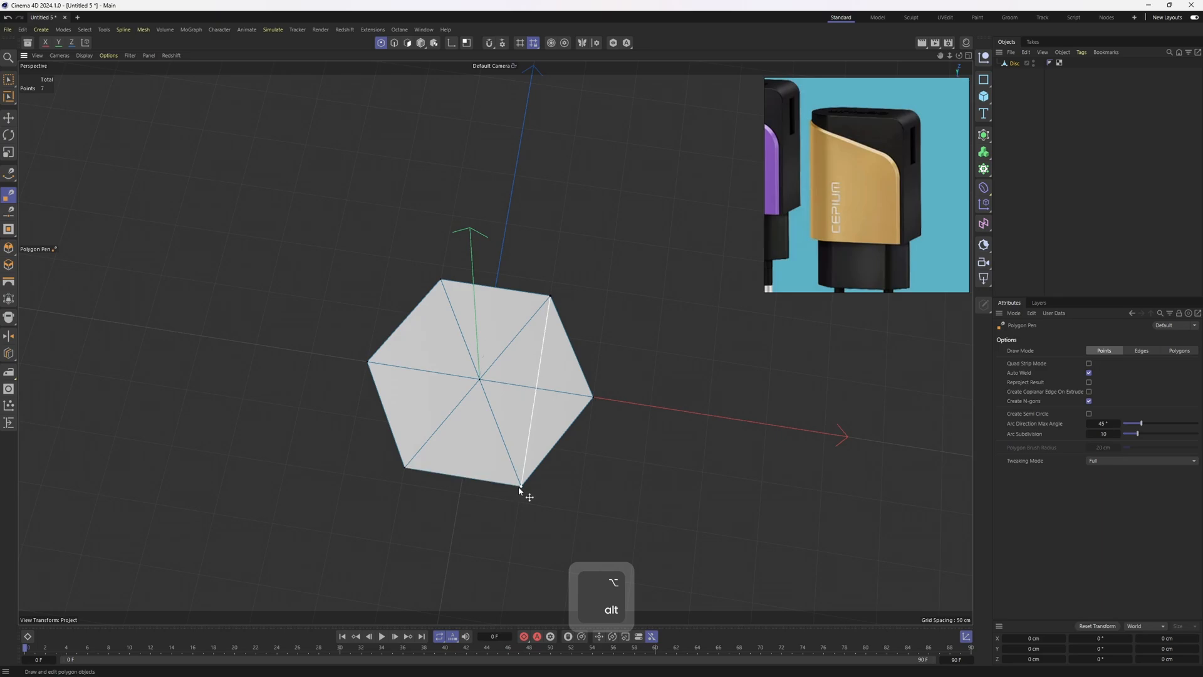
# - Flatten the disc's pointed +X end to the cut line and remove the two diagonal edges, keeping the central lengthwise edge
pyautogui.moveTo(599, 394); pyautogui.dragTo(482, 331)
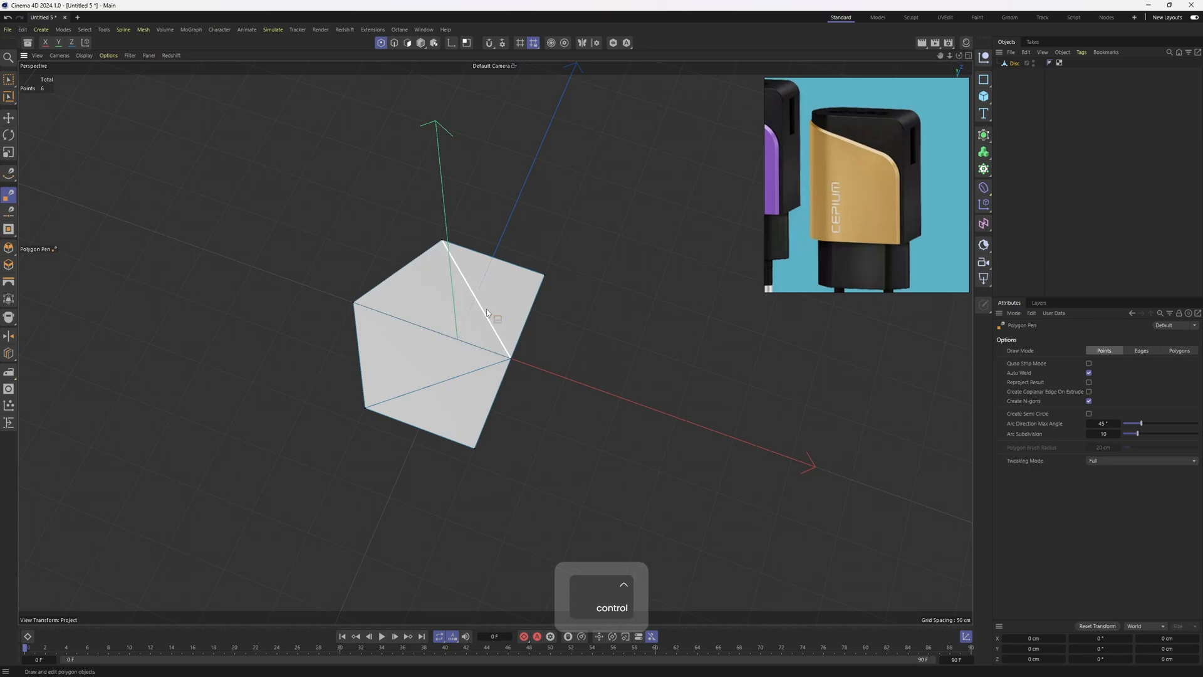
pyautogui.keyDown('ctrl'); pyautogui.click(464, 342); pyautogui.keyUp('ctrl')
pyautogui.keyDown('ctrl'); pyautogui.click(438, 385); pyautogui.keyUp('ctrl')
pyautogui.keyDown('alt'); pyautogui.moveTo(438, 386); pyautogui.dragTo(461, 347); pyautogui.keyUp('alt')
pyautogui.scroll(-2, 461, 347)
# - Extrude the two flat-end edges along X in three segments, making a strip about 491 cm long
pyautogui.press('e')
pyautogui.press('2')
pyautogui.click(451, 283)
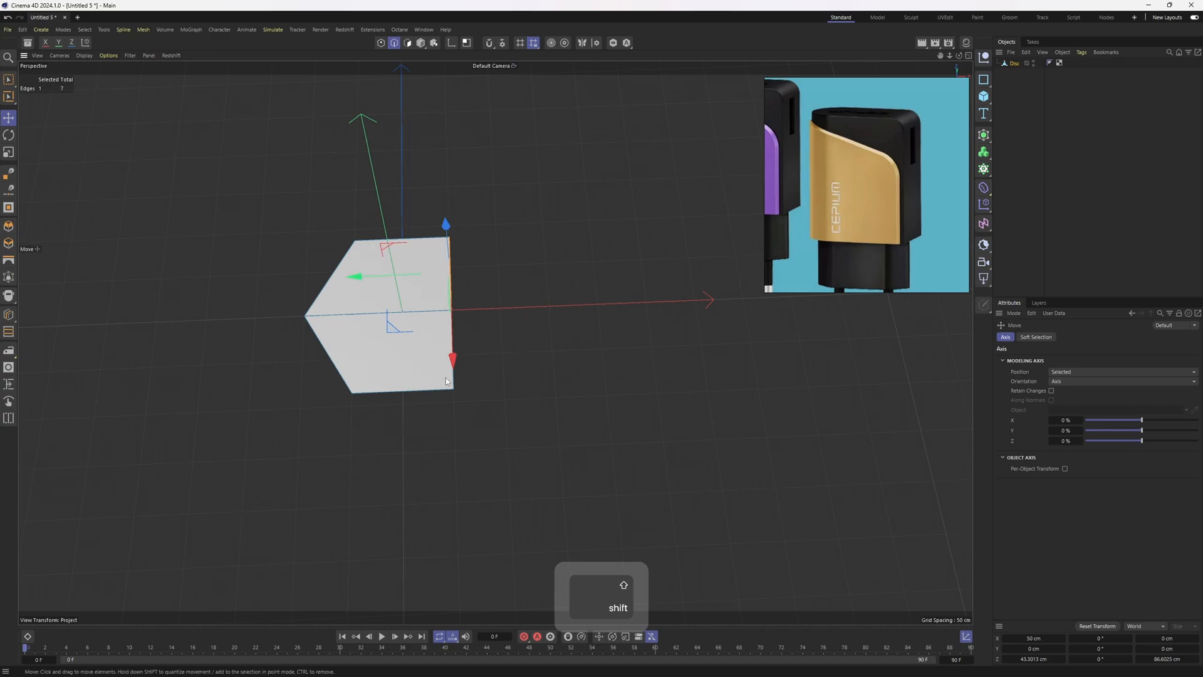
pyautogui.keyDown('shift'); pyautogui.click(451, 362); pyautogui.keyUp('shift')
pyautogui.keyDown('alt'); pyautogui.moveTo(485, 335); pyautogui.dragTo(430, 354, button='middle'); pyautogui.keyUp('alt')
pyautogui.keyDown('alt'); pyautogui.moveTo(430, 353); pyautogui.dragTo(478, 326); pyautogui.keyUp('alt')
pyautogui.keyDown('alt'); pyautogui.moveTo(477, 326); pyautogui.dragTo(431, 337, button='middle'); pyautogui.keyUp('alt')
pyautogui.keyDown('ctrl'); pyautogui.moveTo(431, 339); pyautogui.dragTo(529, 342); pyautogui.keyUp('ctrl')
# - Select all outer boundary edges of the strip and extrude them straight down about 553 cm to form the body's walls
pyautogui.keyDown('alt'); pyautogui.moveTo(561, 344); pyautogui.dragTo(488, 342, button='middle'); pyautogui.keyUp('alt')
pyautogui.keyDown('alt'); pyautogui.moveTo(488, 341); pyautogui.dragTo(551, 288); pyautogui.keyUp('alt')
pyautogui.scroll(-1, 552, 289)
pyautogui.doubleClick(529, 346)
pyautogui.keyDown('shift'); pyautogui.doubleClick(532, 276); pyautogui.keyUp('shift')
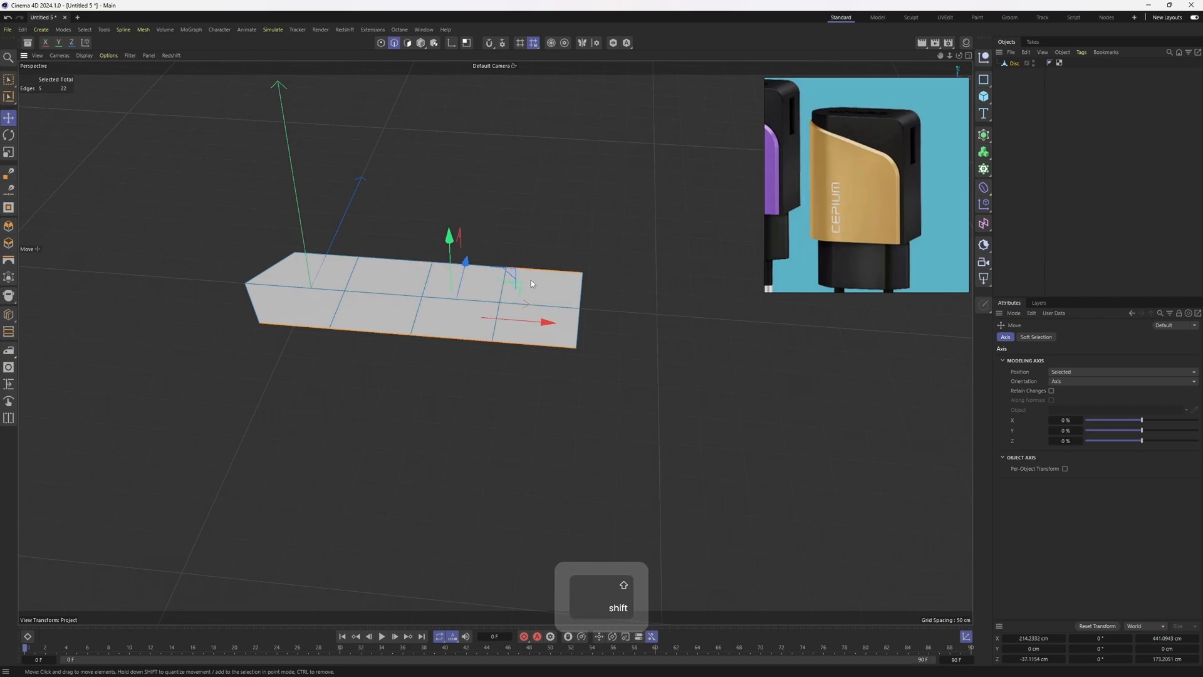
pyautogui.keyDown('shift'); pyautogui.click(578, 302); pyautogui.keyUp('shift')
pyautogui.keyDown('shift'); pyautogui.click(254, 300); pyautogui.keyUp('shift')
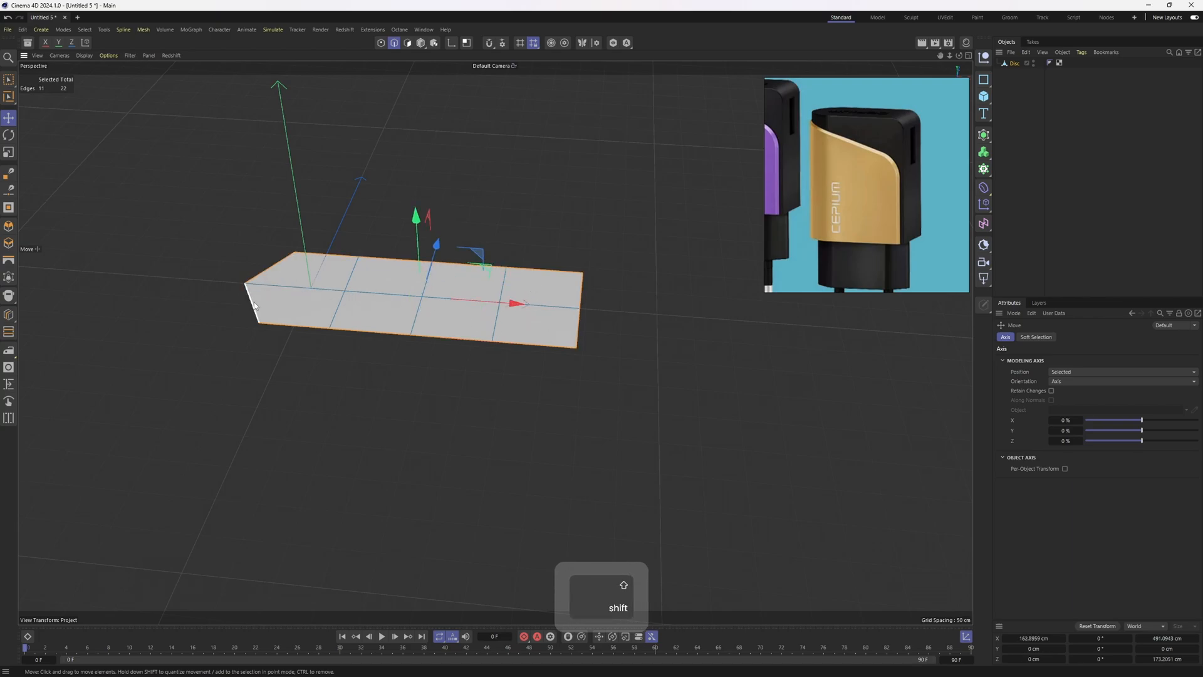
pyautogui.keyDown('shift'); pyautogui.click(254, 304); pyautogui.keyUp('shift')
pyautogui.keyDown('alt'); pyautogui.moveTo(388, 307); pyautogui.dragTo(351, 276); pyautogui.keyUp('alt')
pyautogui.keyDown('alt'); pyautogui.moveTo(408, 251); pyautogui.dragTo(370, 204, button='middle'); pyautogui.keyUp('alt')
pyautogui.keyDown('ctrl'); pyautogui.moveTo(388, 171); pyautogui.dragTo(523, 288); pyautogui.keyUp('ctrl')
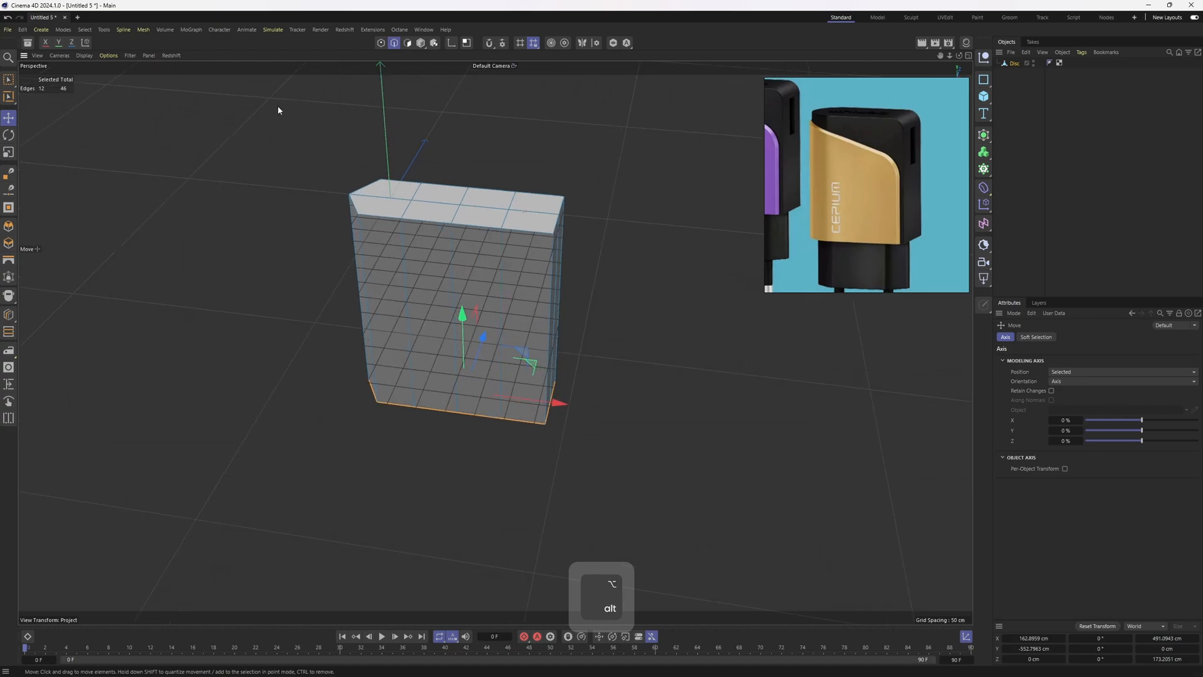
# - Hide the grid in the viewport
pyautogui.click(134, 57)
pyautogui.click(153, 121)
pyautogui.keyDown('alt'); pyautogui.moveTo(495, 343); pyautogui.dragTo(520, 324); pyautogui.keyUp('alt')
# - Add four evenly spaced horizontal loop cuts around the body's walls
pyautogui.press('k')
pyautogui.press('l')
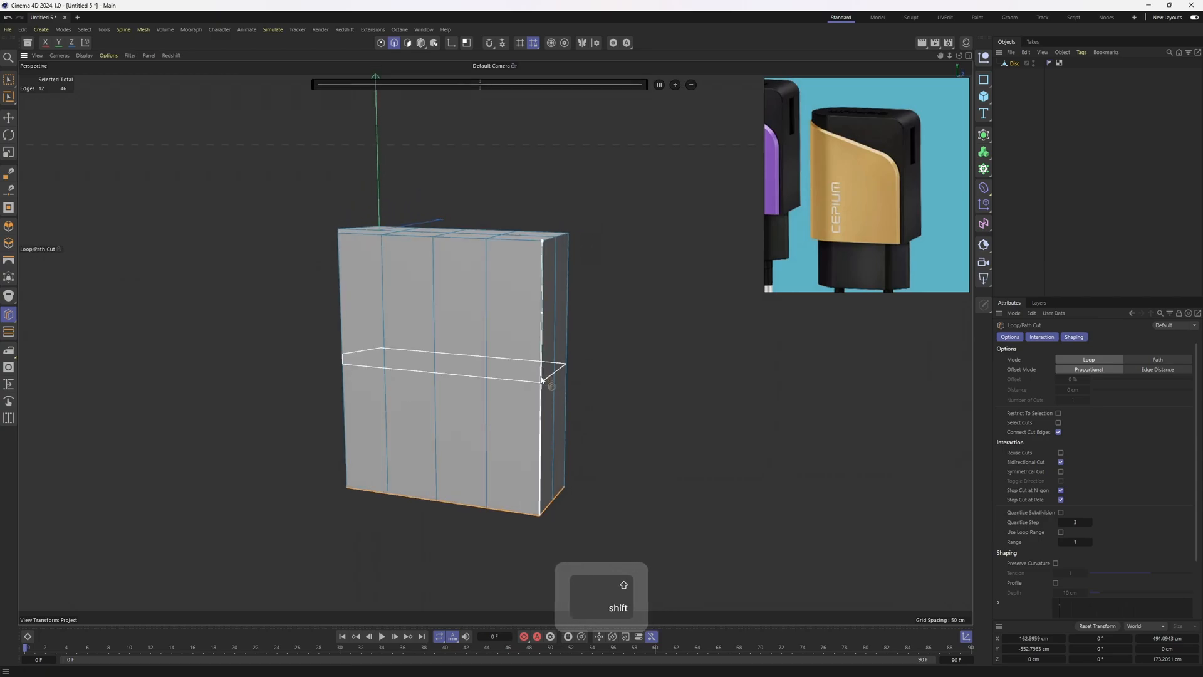
pyautogui.click(542, 379)
pyautogui.moveTo(543, 378)
pyautogui.keyDown('alt'); pyautogui.mouseDown()
pyautogui.moveTo(567, 394)
pyautogui.moveTo(554, 351)
pyautogui.moveTo(556, 361)
pyautogui.mouseUp(); pyautogui.keyUp('alt')
pyautogui.click(1089, 401)
pyautogui.click(1089, 401)
# - Select all polygons on the body's broad front side
pyautogui.press('3')
pyautogui.press('e')
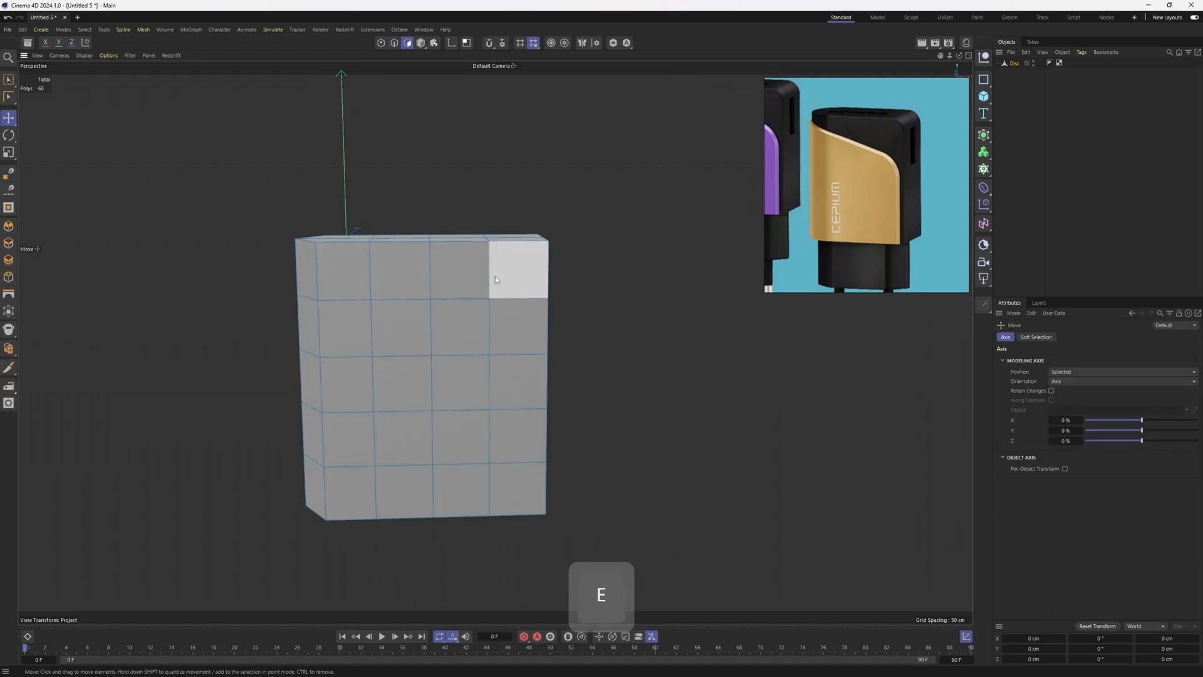
pyautogui.moveTo(495, 277)
pyautogui.mouseDown()
pyautogui.moveTo(479, 309)
pyautogui.moveTo(379, 408)
pyautogui.moveTo(520, 417)
pyautogui.moveTo(433, 418)
pyautogui.moveTo(385, 499)
pyautogui.moveTo(491, 469)
pyautogui.moveTo(473, 474)
pyautogui.moveTo(506, 521)
pyautogui.mouseUp()
pyautogui.keyDown('alt'); pyautogui.moveTo(600, 382); pyautogui.dragTo(596, 339); pyautogui.keyUp('alt')
pyautogui.keyDown('ctrl'); pyautogui.click(419, 406); pyautogui.keyUp('ctrl')
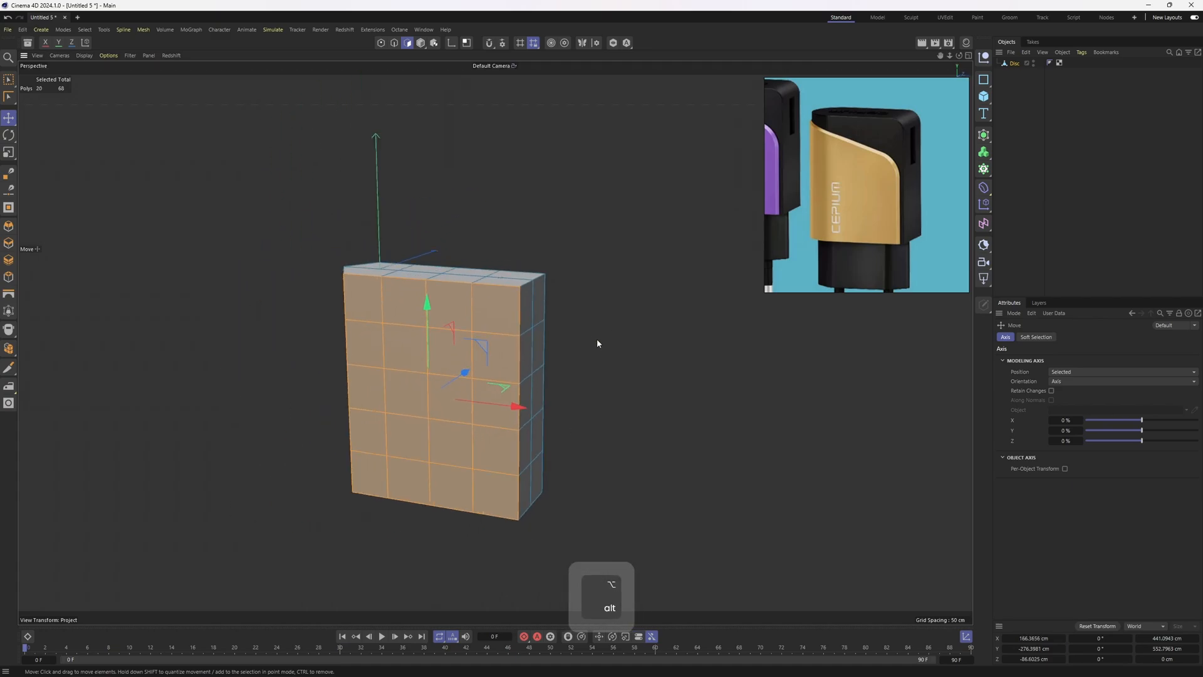
pyautogui.press('Return')
# - Examine the body's outer corner edges and open underside against the reference charger
pyautogui.keyDown('alt'); pyautogui.moveTo(463, 295); pyautogui.dragTo(513, 194); pyautogui.keyUp('alt')
pyautogui.keyDown('alt'); pyautogui.moveTo(651, 156); pyautogui.dragTo(556, 221); pyautogui.keyUp('alt')
pyautogui.keyDown('shift'); pyautogui.click(549, 256); pyautogui.keyUp('shift')
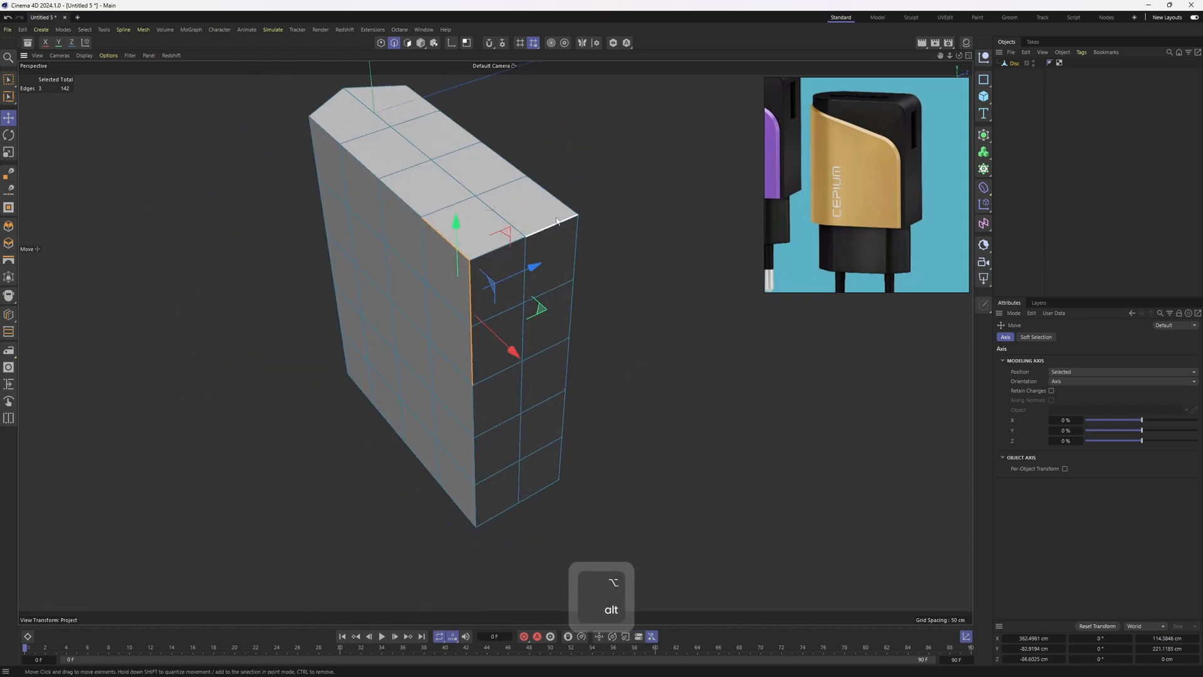
pyautogui.click(506, 252)
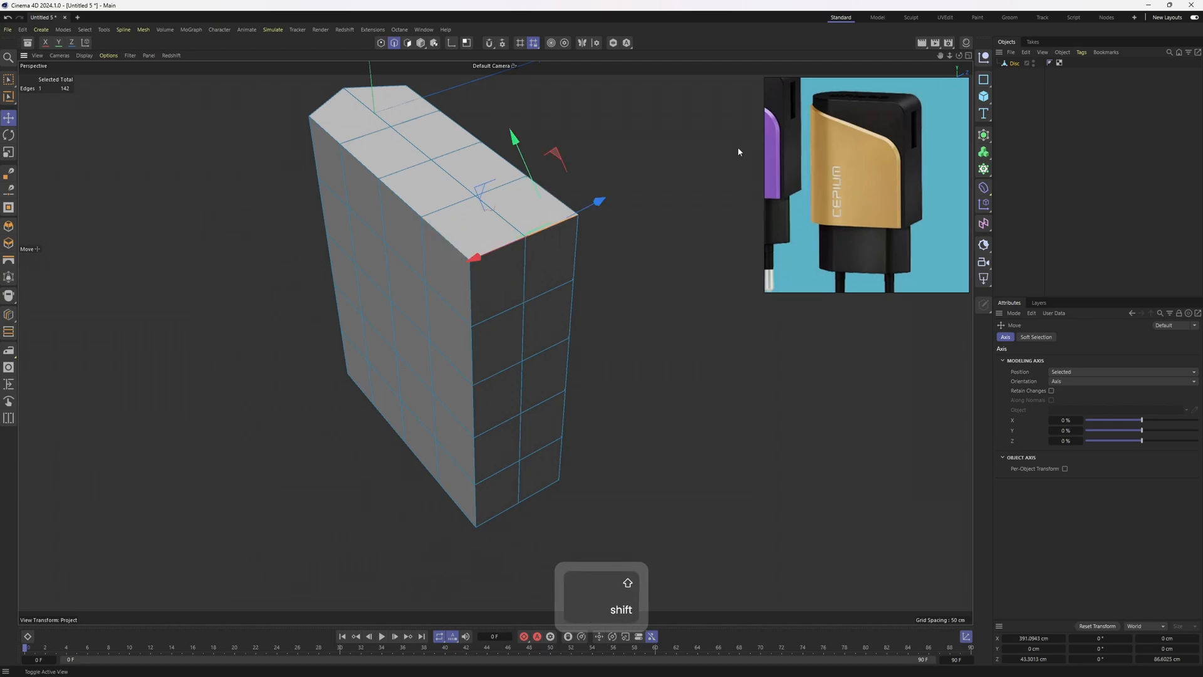
pyautogui.keyDown('alt'); pyautogui.moveTo(506, 253); pyautogui.dragTo(569, 319); pyautogui.keyUp('alt')
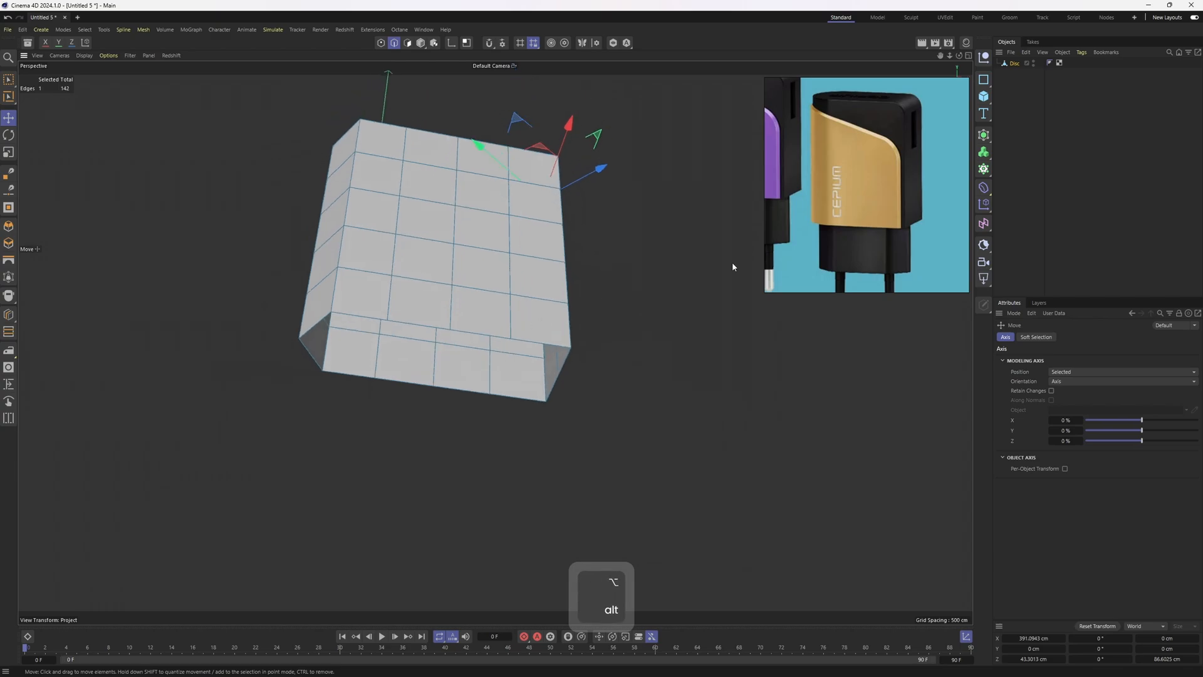
pyautogui.keyDown('alt'); pyautogui.moveTo(851, 231); pyautogui.dragTo(864, 197); pyautogui.keyUp('alt')
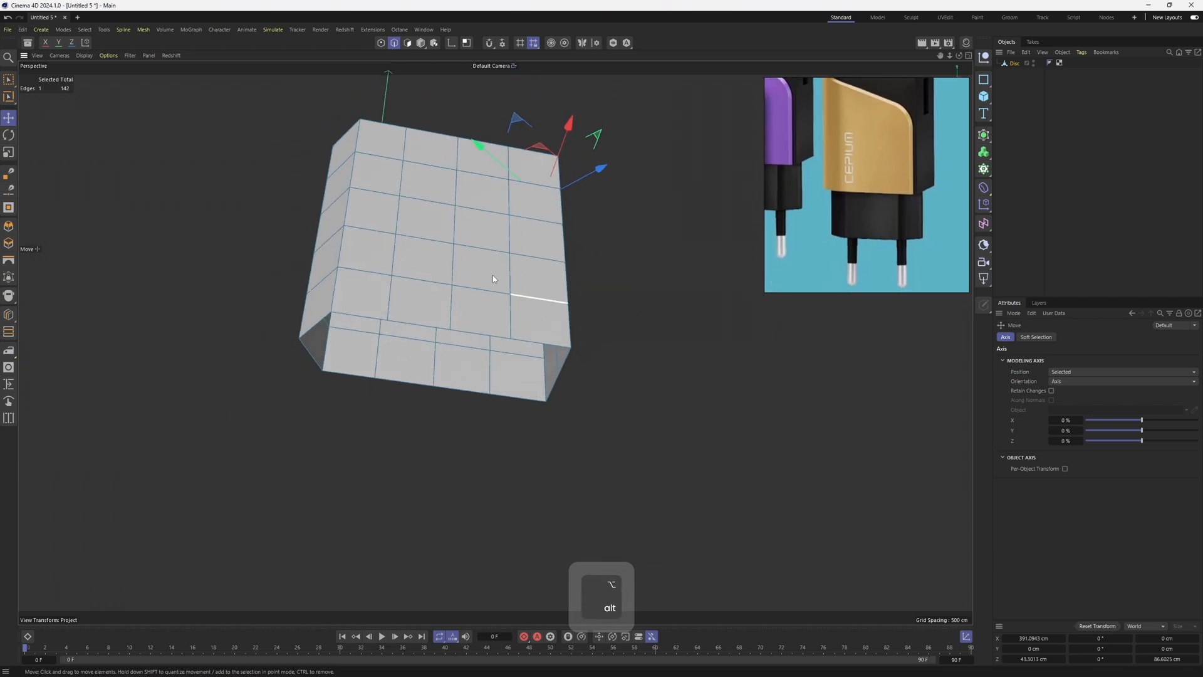
# - Close the open hole at the body's underside using Close Polygon Hole with the Grid polygon type
pyautogui.keyDown('alt'); pyautogui.moveTo(492, 276); pyautogui.dragTo(467, 327); pyautogui.keyUp('alt')
pyautogui.doubleClick(466, 326)
pyautogui.rightClick(647, 299)
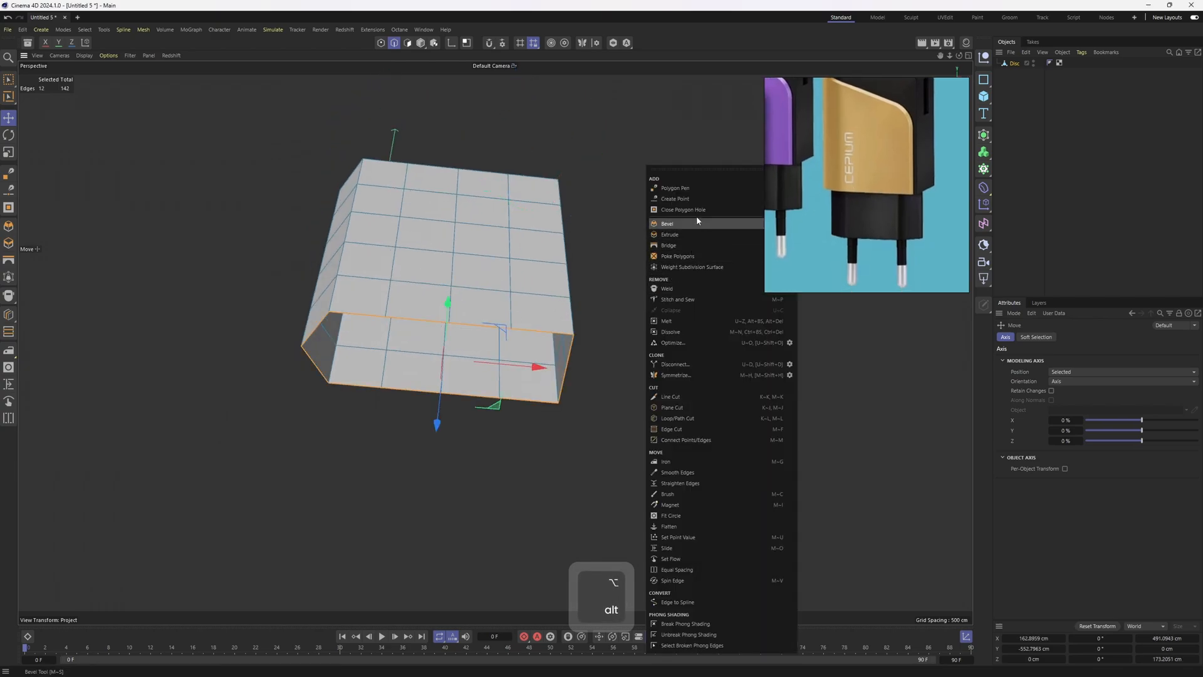
pyautogui.click(687, 219)
pyautogui.click(492, 354)
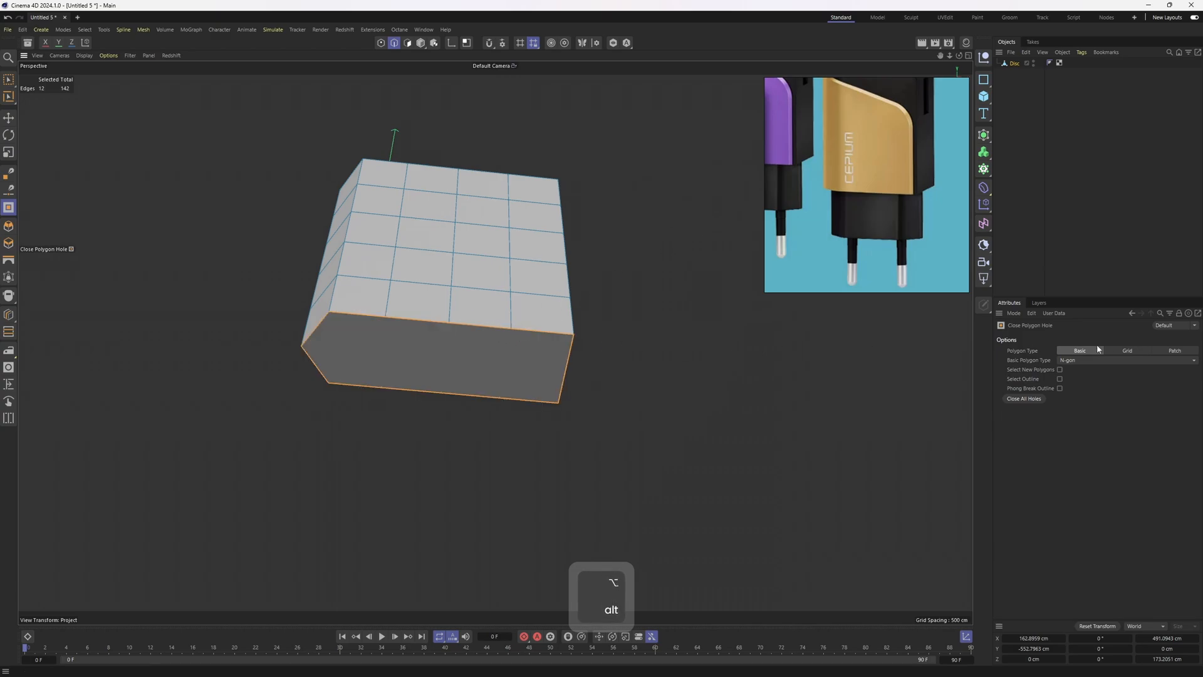
pyautogui.keyDown('alt'); pyautogui.moveTo(551, 349); pyautogui.dragTo(403, 368); pyautogui.keyUp('alt')
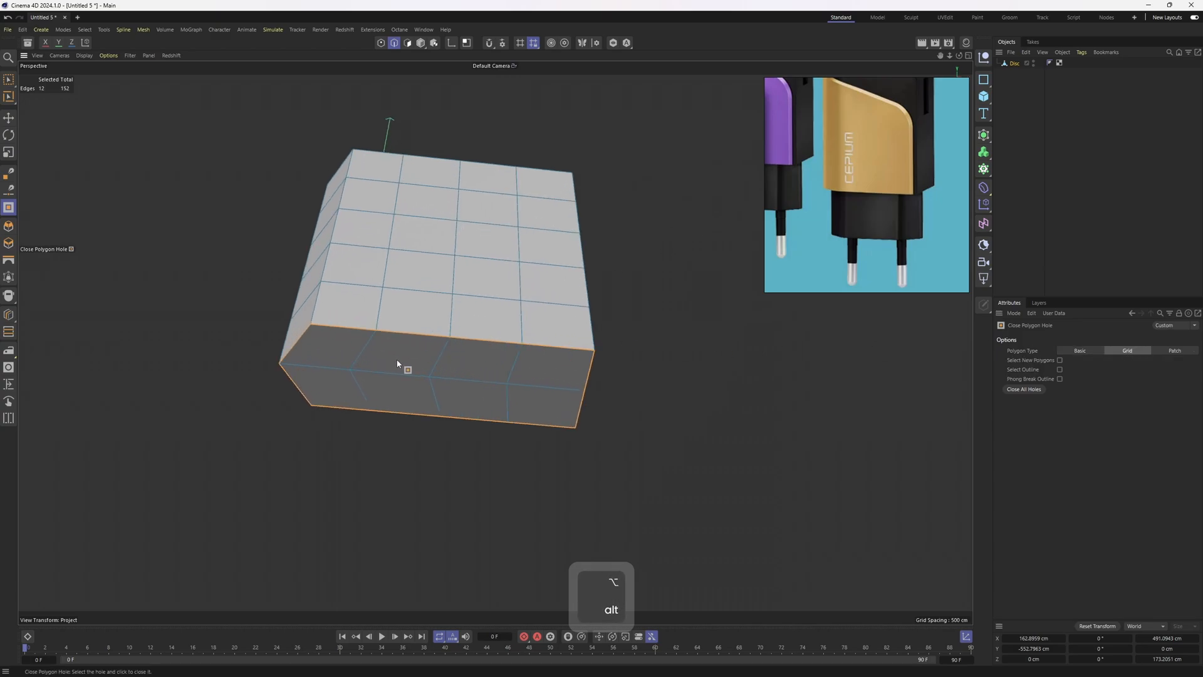
# - Select the edges around the outline of the body's underside and activate Weight Subdivision Surface for them
pyautogui.click(299, 351)
pyautogui.press('e')
pyautogui.keyDown('shift'); pyautogui.click(349, 340); pyautogui.keyUp('shift')
pyautogui.keyDown('shift'); pyautogui.click(430, 344); pyautogui.keyUp('shift')
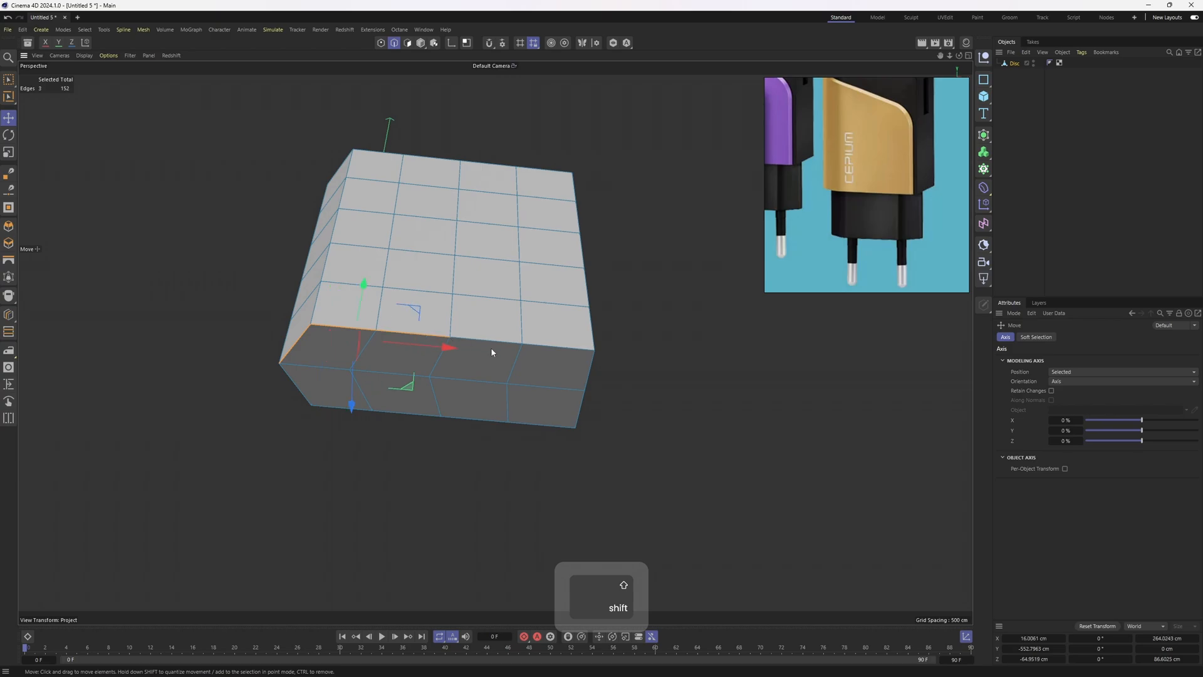
pyautogui.keyDown('shift'); pyautogui.click(491, 347); pyautogui.keyUp('shift')
pyautogui.keyDown('shift'); pyautogui.click(555, 352); pyautogui.keyUp('shift')
pyautogui.keyDown('shift'); pyautogui.click(586, 383); pyautogui.keyUp('shift')
pyautogui.keyDown('shift'); pyautogui.click(543, 425); pyautogui.keyUp('shift')
pyautogui.keyDown('shift'); pyautogui.click(492, 422); pyautogui.keyUp('shift')
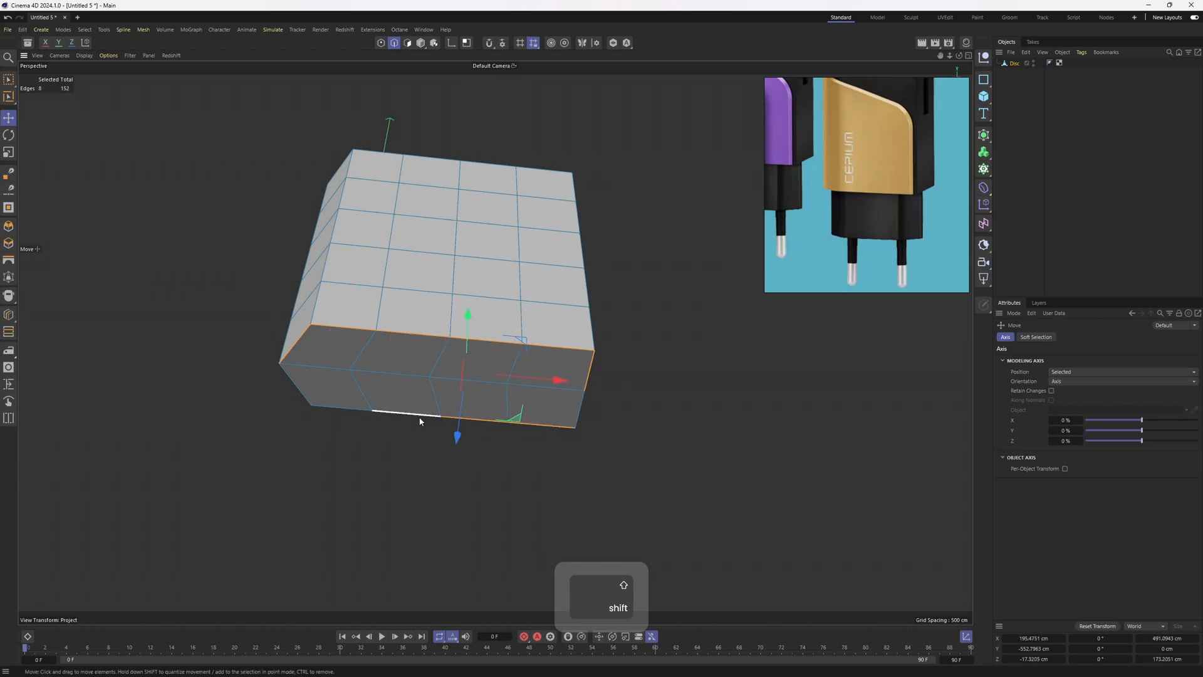
pyautogui.keyDown('shift'); pyautogui.click(415, 416); pyautogui.keyUp('shift')
pyautogui.keyDown('shift'); pyautogui.click(350, 409); pyautogui.keyUp('shift')
pyautogui.keyDown('shift'); pyautogui.click(297, 386); pyautogui.keyUp('shift')
pyautogui.rightClick(654, 365)
pyautogui.click(695, 269)
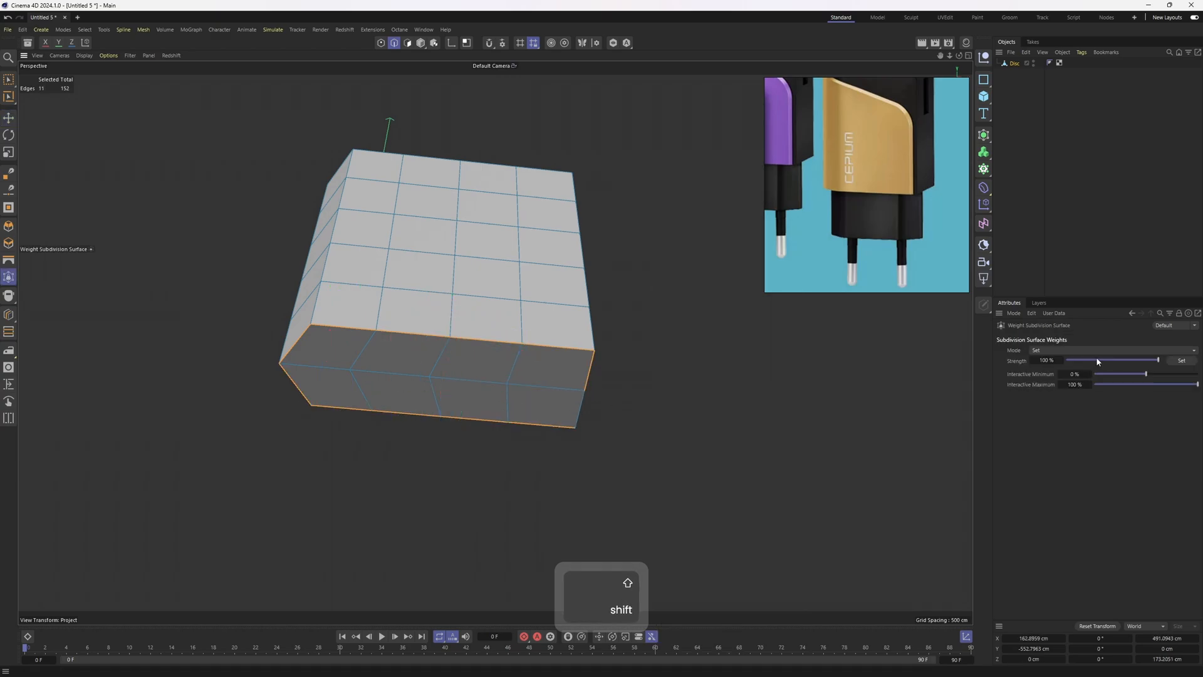
# - Inset the polygons on the body's underside by a narrow margin
pyautogui.keyDown('alt'); pyautogui.moveTo(536, 348); pyautogui.dragTo(535, 323, button='middle'); pyautogui.keyUp('alt')
pyautogui.scroll(1, 535, 323)
pyautogui.press('Return')
pyautogui.press('e')
pyautogui.moveTo(330, 355)
pyautogui.mouseDown()
pyautogui.moveTo(384, 339)
pyautogui.moveTo(300, 323)
pyautogui.mouseUp()
pyautogui.press('m')
pyautogui.press('w')
pyautogui.moveTo(690, 476); pyautogui.dragTo(753, 507)
pyautogui.press('e')
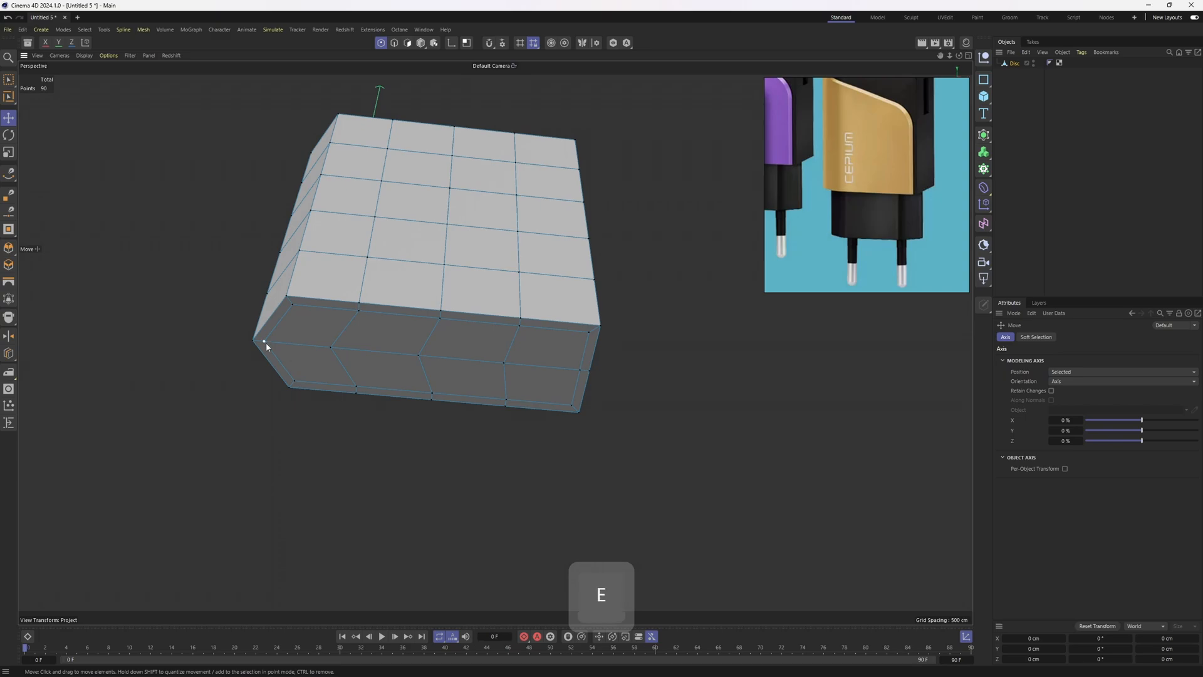
# - Pull the inset's pointed end inward and flatten its two end edges along X into one straight line
pyautogui.press('3')
pyautogui.press('1')
pyautogui.press('2')
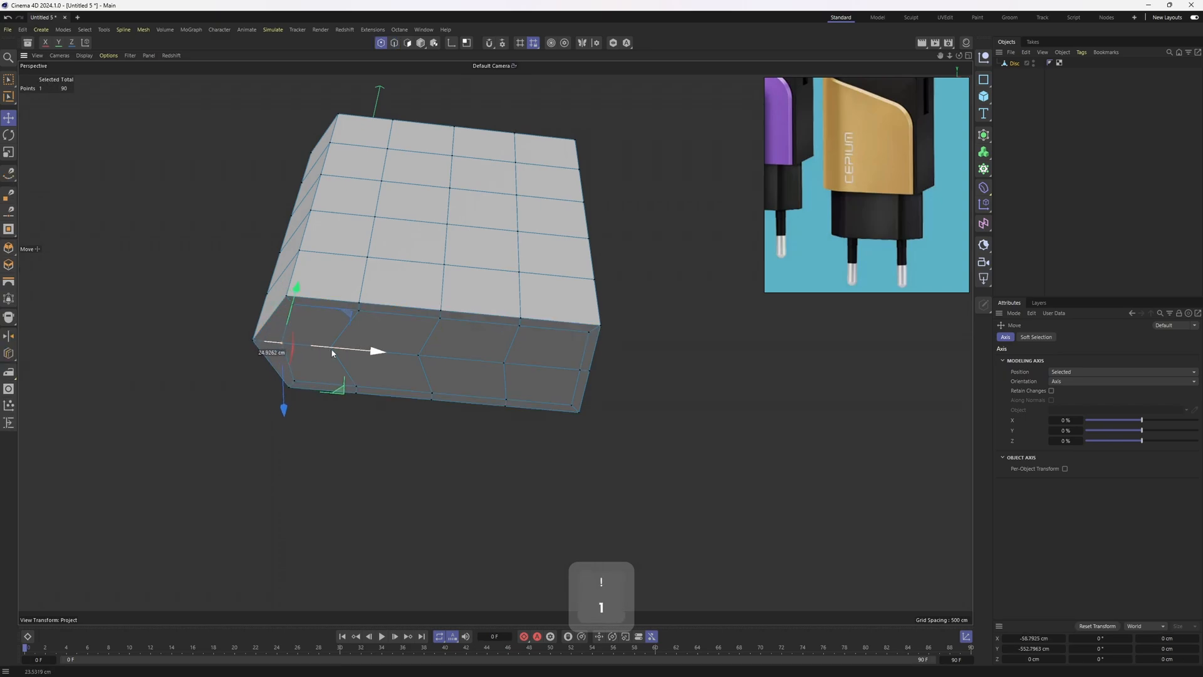
pyautogui.doubleClick(291, 326)
pyautogui.click(291, 325)
pyautogui.press('t')
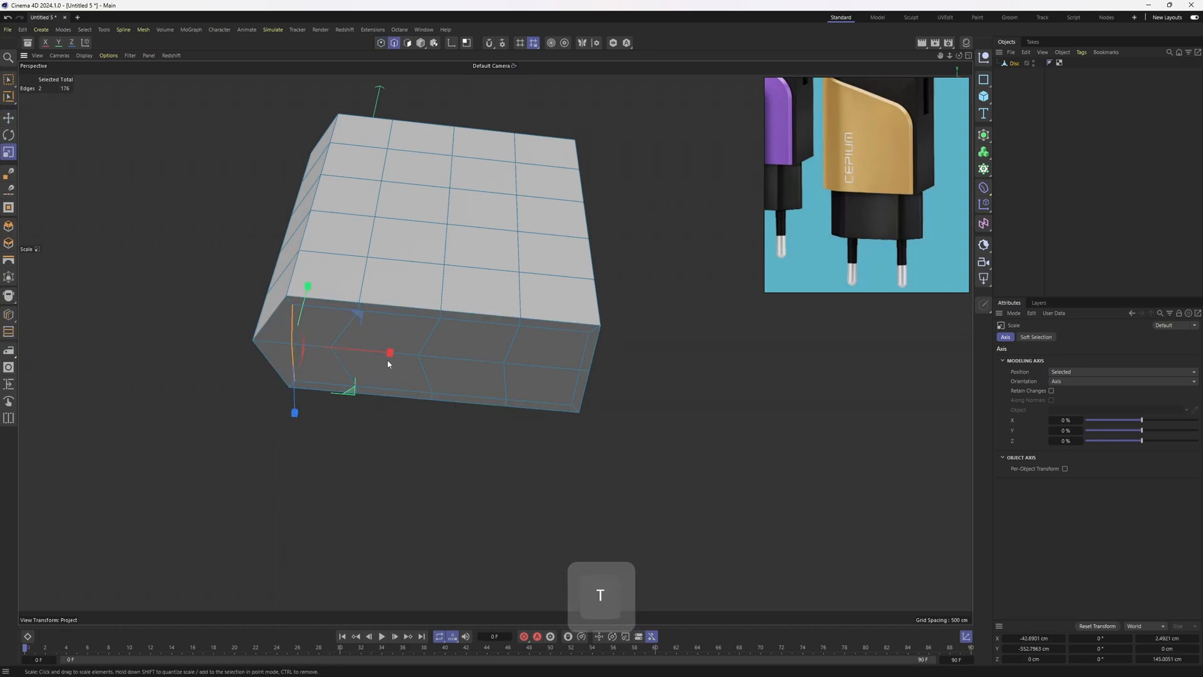
pyautogui.keyDown('shift'); pyautogui.moveTo(394, 354); pyautogui.dragTo(298, 348); pyautogui.keyUp('shift')
pyautogui.keyDown('shift'); pyautogui.moveTo(389, 353); pyautogui.dragTo(302, 351); pyautogui.keyUp('shift')
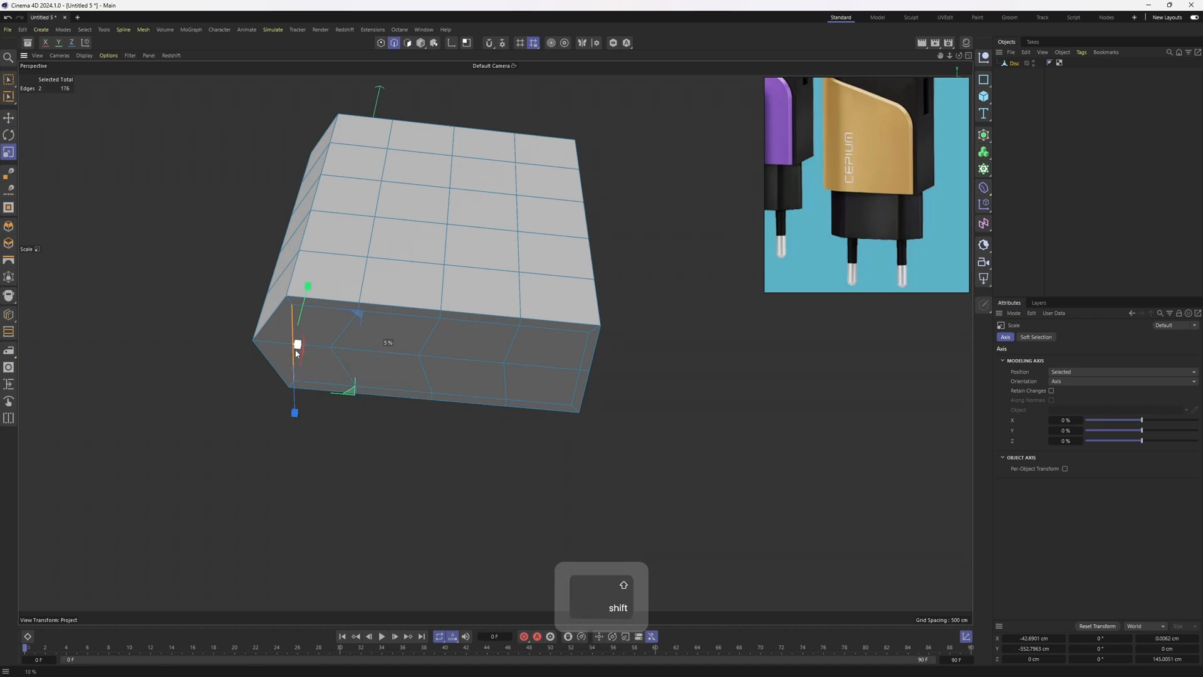
pyautogui.press('e')
pyautogui.click(293, 332)
pyautogui.keyDown('shift'); pyautogui.click(294, 365); pyautogui.keyUp('shift')
# - Scale the inset underside polygons to about 97% along X
pyautogui.press('3')
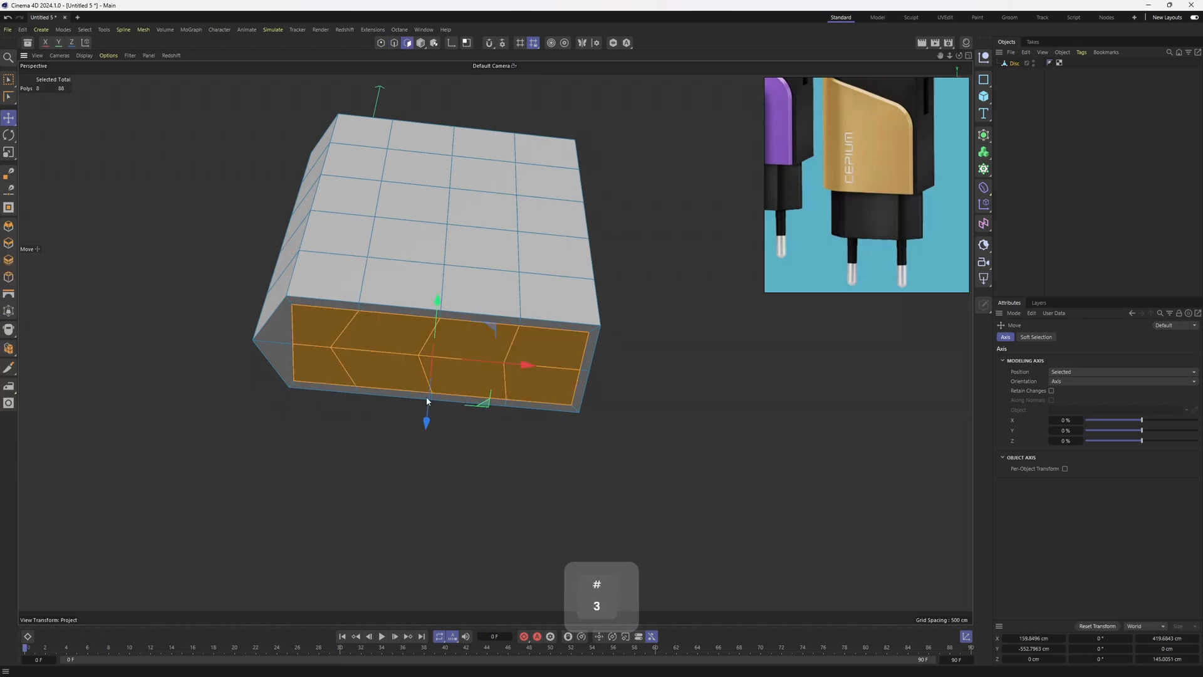
pyautogui.keyDown('alt'); pyautogui.moveTo(462, 378); pyautogui.dragTo(529, 306); pyautogui.keyUp('alt')
pyautogui.press('t')
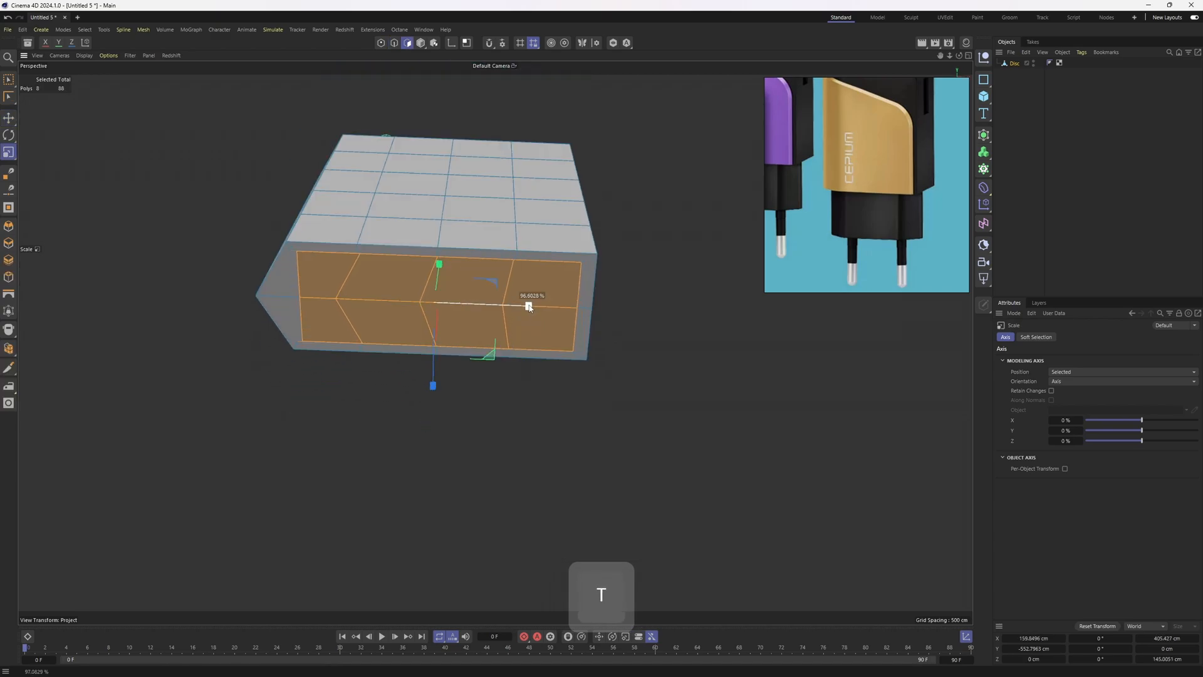
# - Select the six bent cross edges on the inset underside and straighten them with Equal Spacing
pyautogui.press('2')
pyautogui.click(345, 286)
pyautogui.keyDown('shift'); pyautogui.click(351, 324); pyautogui.keyUp('shift')
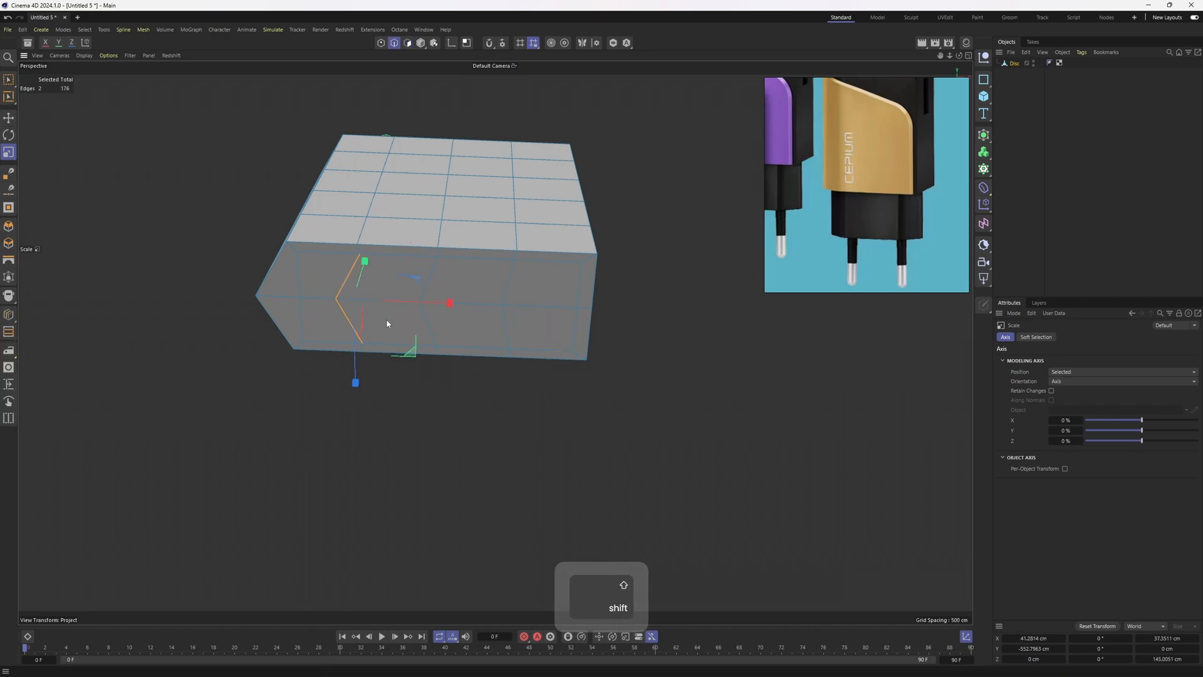
pyautogui.keyDown('shift'); pyautogui.click(427, 284); pyautogui.keyUp('shift')
pyautogui.keyDown('shift'); pyautogui.click(432, 331); pyautogui.keyUp('shift')
pyautogui.keyDown('shift'); pyautogui.click(509, 287); pyautogui.keyUp('shift')
pyautogui.keyDown('shift'); pyautogui.click(509, 334); pyautogui.keyUp('shift')
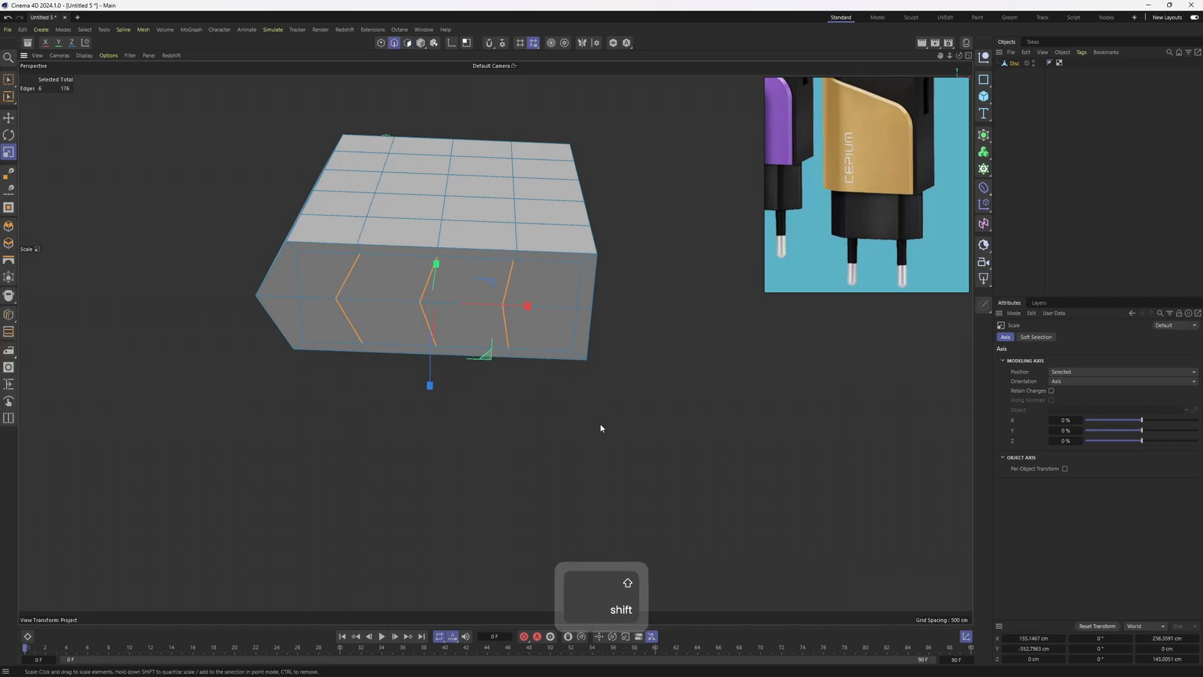
pyautogui.rightClick(566, 397)
pyautogui.rightClick(828, 398)
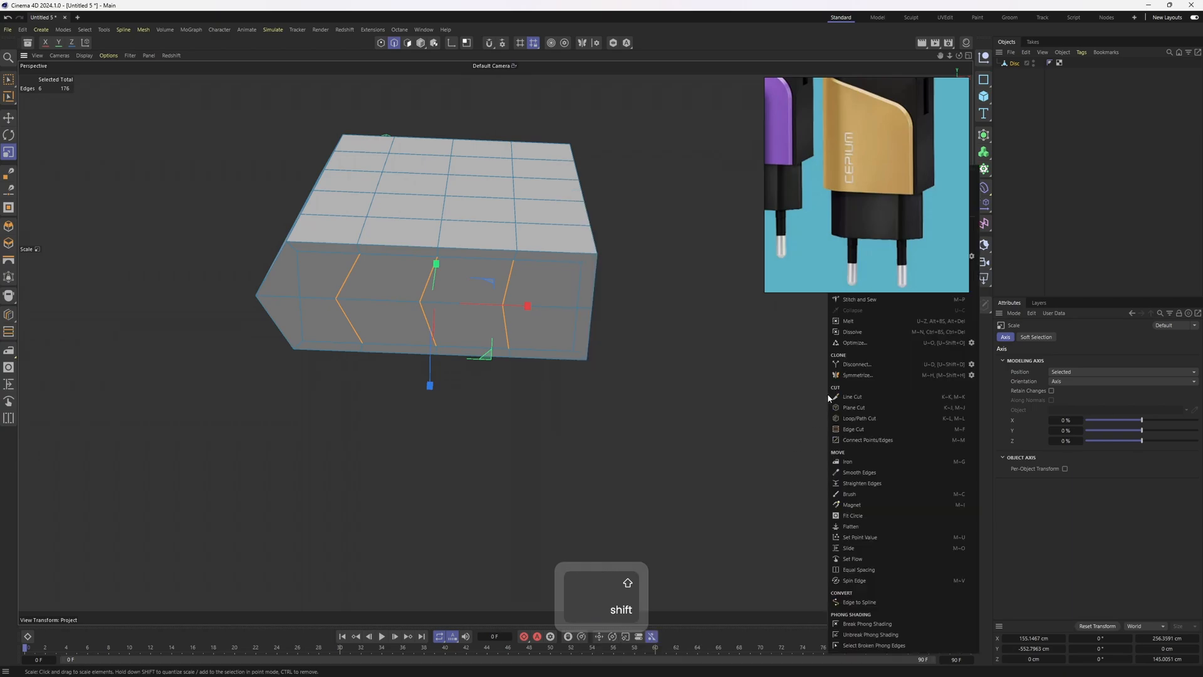
pyautogui.click(861, 570)
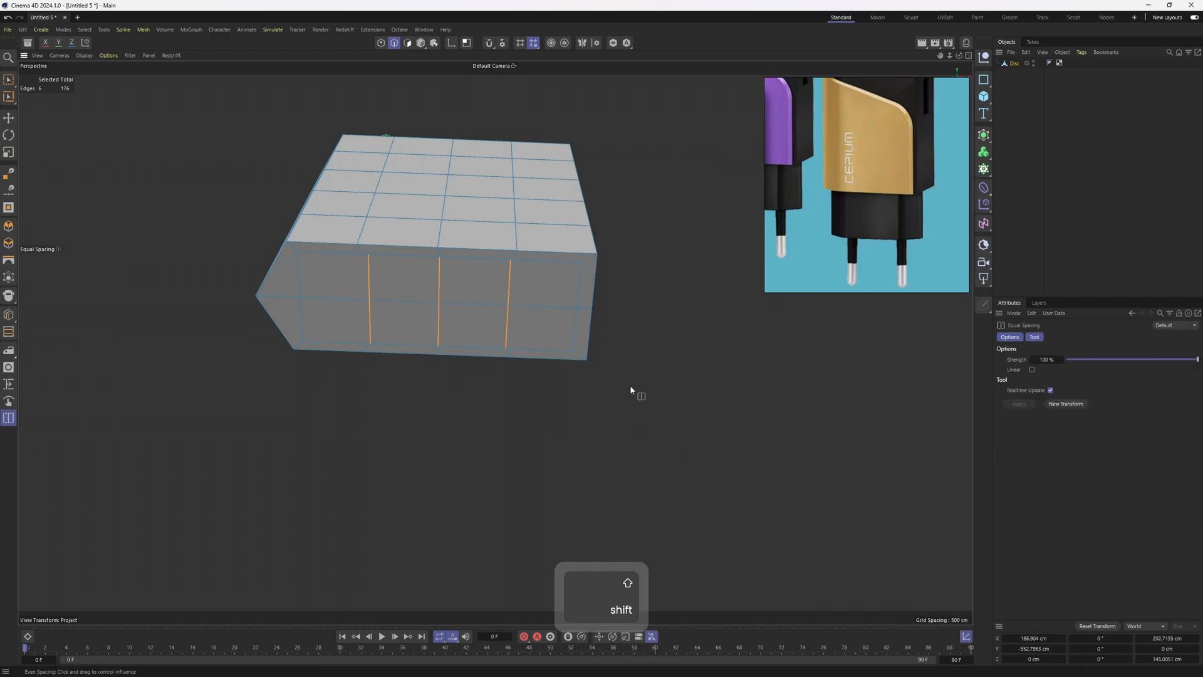
# - Select the four corner points of the inset and scale them to about 25% along Z to taper both ends
pyautogui.keyDown('alt'); pyautogui.moveTo(631, 390); pyautogui.dragTo(502, 290, button='right'); pyautogui.keyUp('alt')
pyautogui.press('3')
pyautogui.keyDown('alt'); pyautogui.moveTo(476, 305); pyautogui.dragTo(418, 273); pyautogui.keyUp('alt')
pyautogui.press('e')
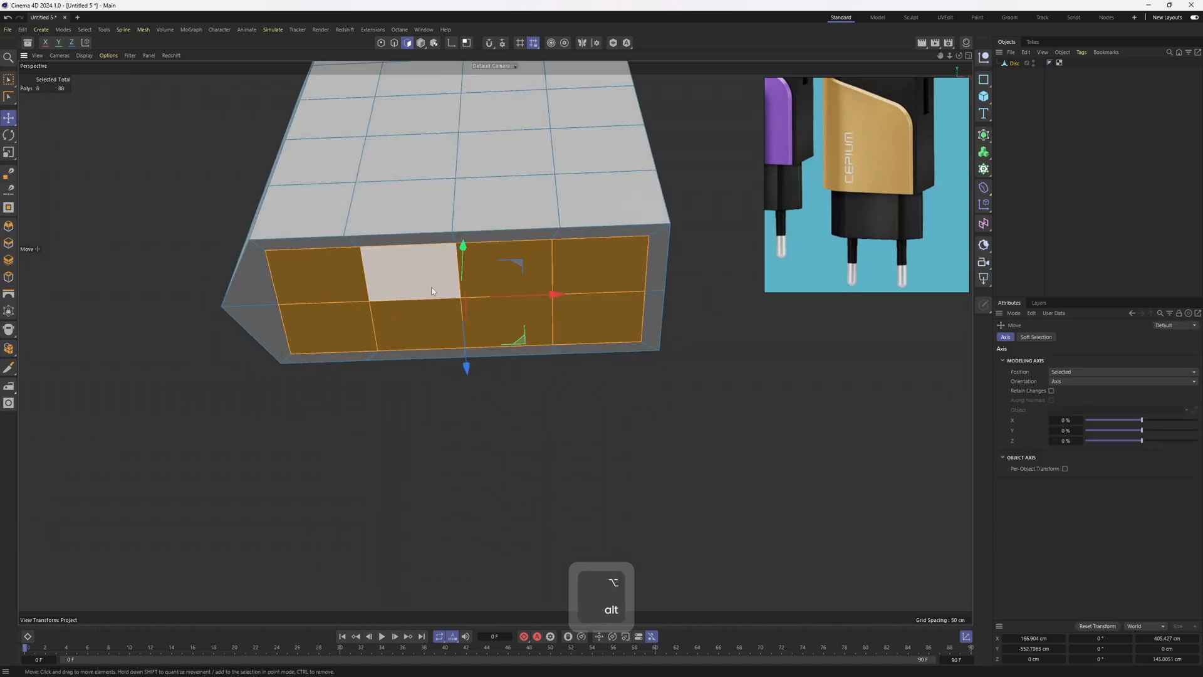
pyautogui.press('1')
pyautogui.click(268, 253)
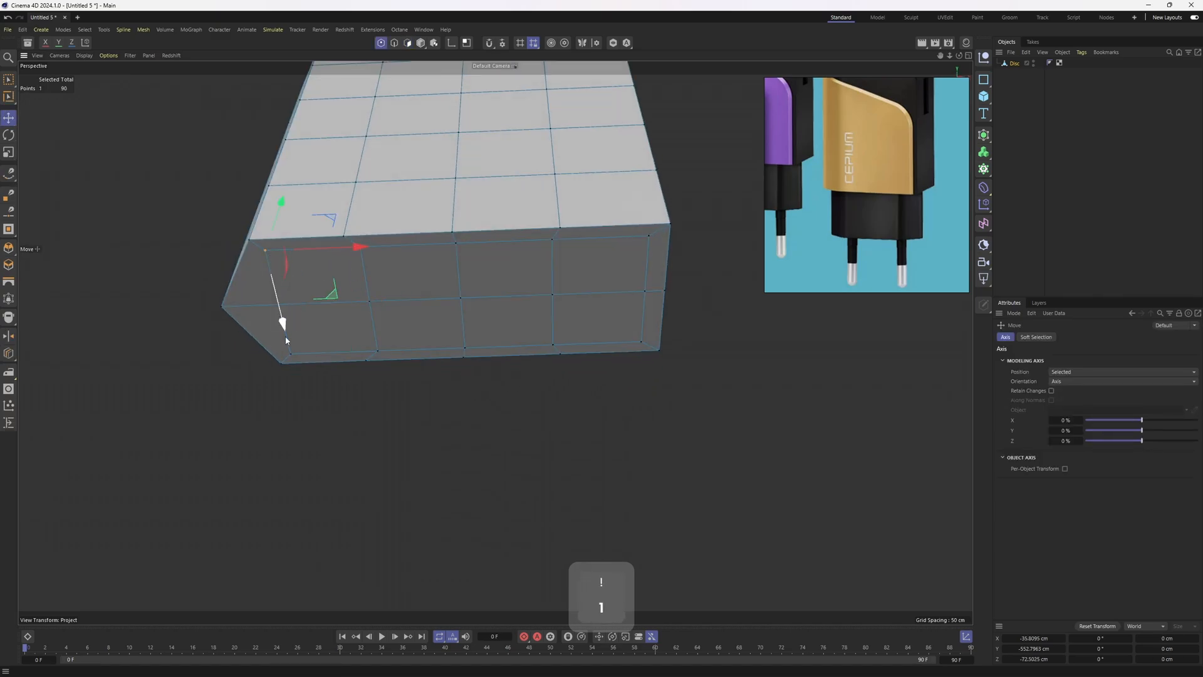
pyautogui.keyDown('shift'); pyautogui.click(290, 353); pyautogui.keyUp('shift')
pyautogui.keyDown('shift'); pyautogui.click(648, 236); pyautogui.keyUp('shift')
pyautogui.keyDown('shift'); pyautogui.click(641, 342); pyautogui.keyUp('shift')
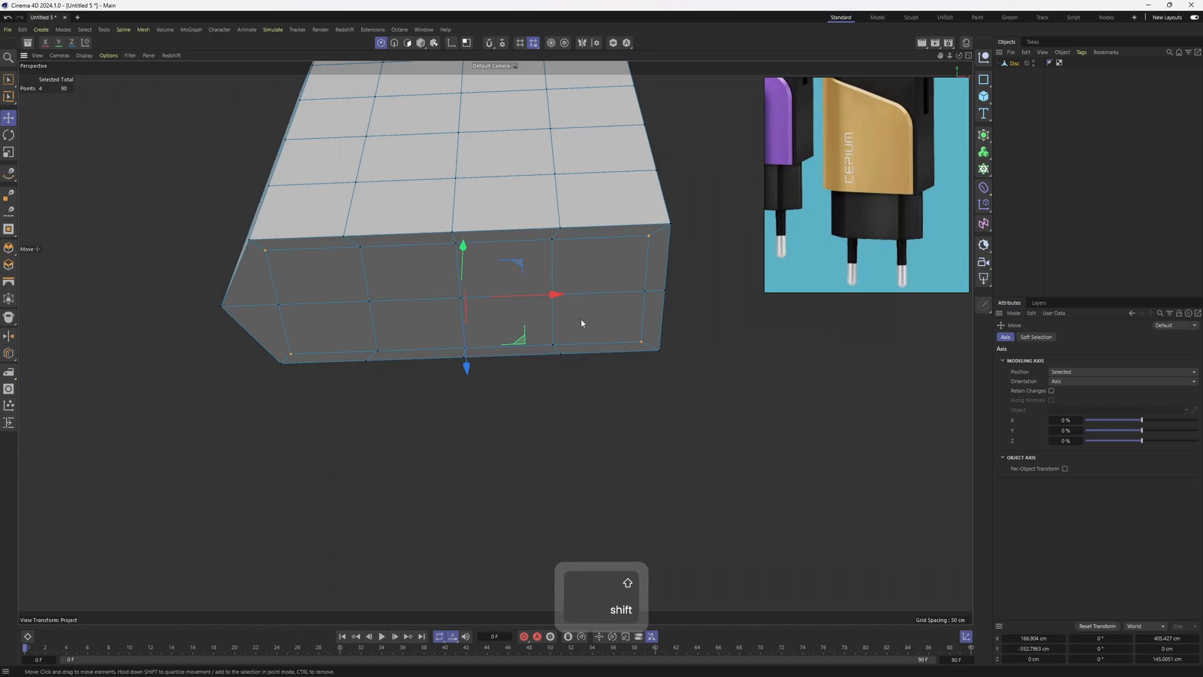
pyautogui.press('t')
pyautogui.keyDown('alt'); pyautogui.moveTo(581, 323); pyautogui.dragTo(465, 411); pyautogui.keyUp('alt')
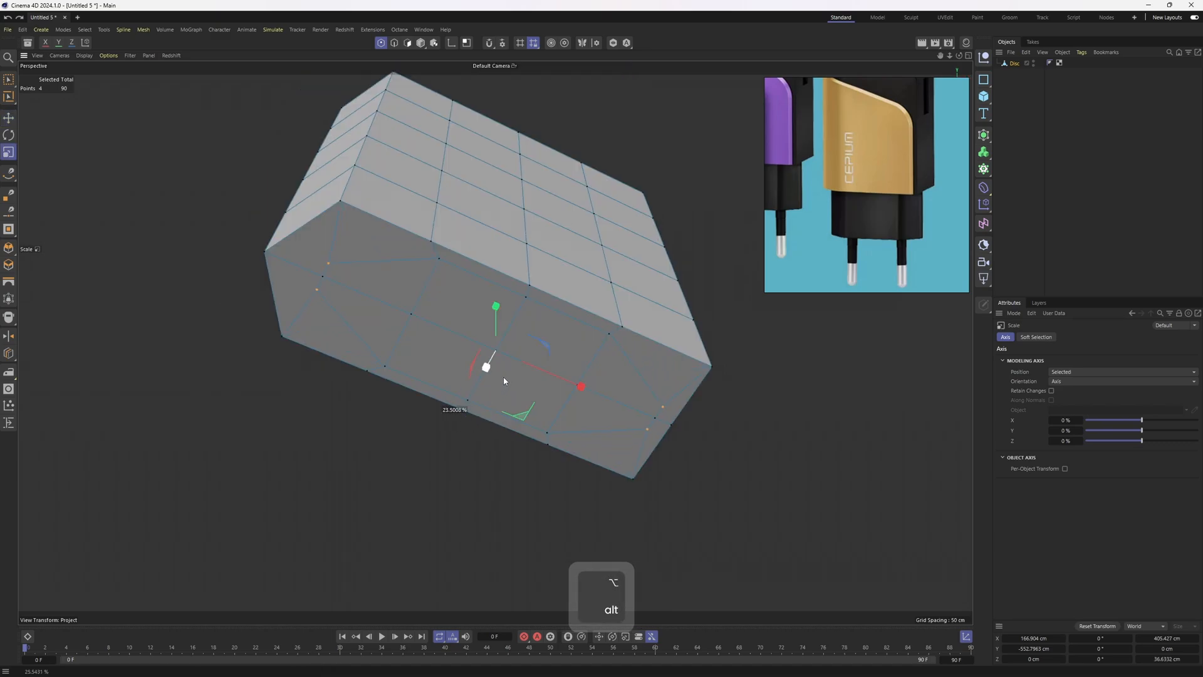
# - Extrude the tapered underside polygons downward about 189 cm to form the lower collar
pyautogui.press('3')
pyautogui.keyDown('alt'); pyautogui.moveTo(507, 371); pyautogui.dragTo(474, 336); pyautogui.keyUp('alt')
pyautogui.press('e')
pyautogui.keyDown('ctrl'); pyautogui.moveTo(505, 271); pyautogui.dragTo(482, 359); pyautogui.keyUp('ctrl')
pyautogui.keyDown('alt'); pyautogui.moveTo(456, 352); pyautogui.dragTo(341, 319); pyautogui.keyUp('alt')
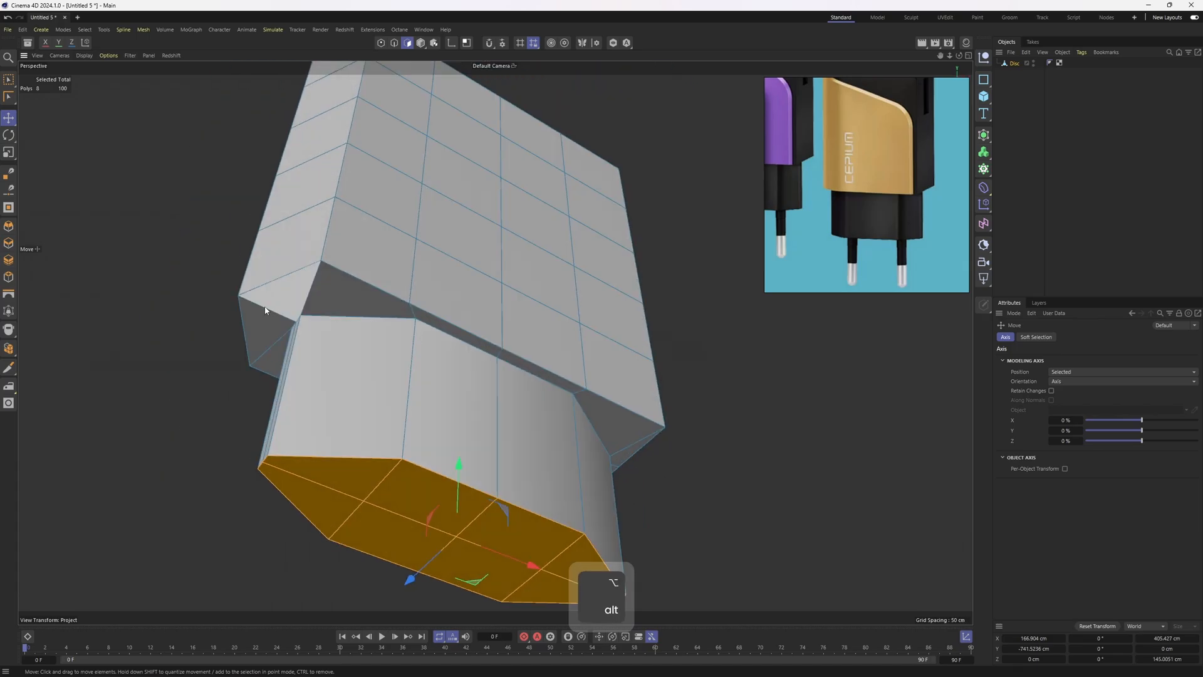
# - Compare the step at both ends and move the collar's four end polygons outward along X to even it out
pyautogui.click(279, 292)
pyautogui.keyDown('shift'); pyautogui.click(272, 339); pyautogui.keyUp('shift')
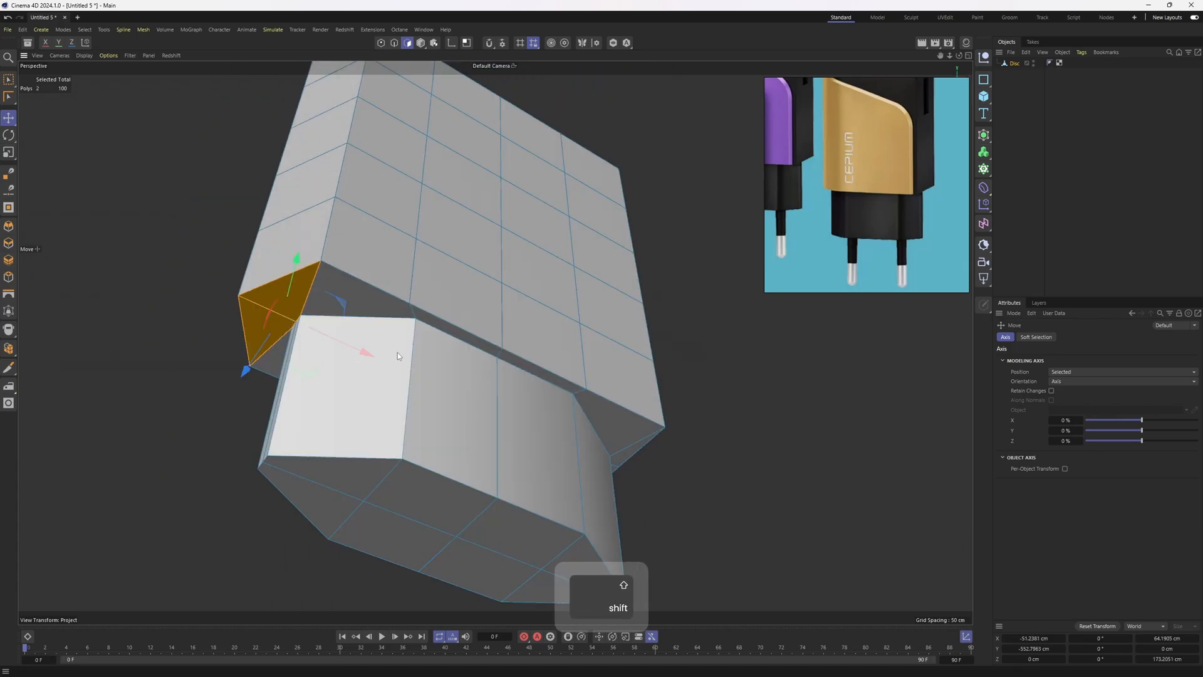
pyautogui.keyDown('alt'); pyautogui.moveTo(397, 352); pyautogui.dragTo(403, 443); pyautogui.keyUp('alt')
pyautogui.click(646, 337)
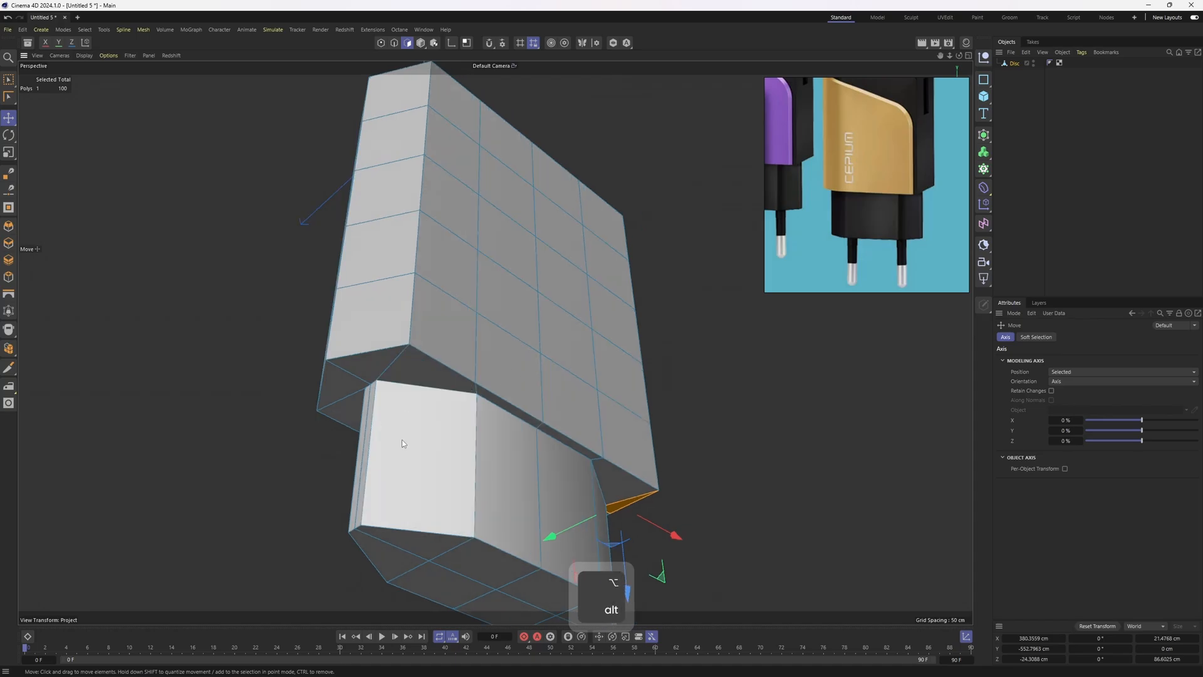
pyautogui.click(367, 489)
pyautogui.keyDown('alt'); pyautogui.moveTo(368, 489); pyautogui.dragTo(494, 381); pyautogui.keyUp('alt')
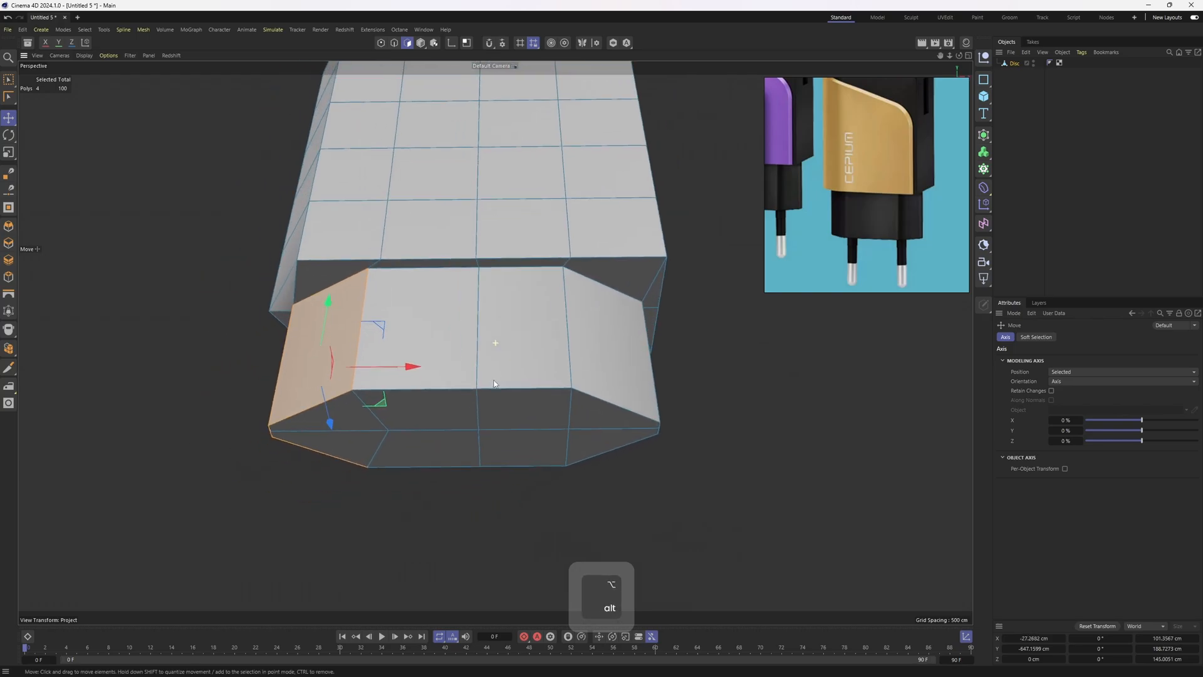
# - Select the collar's central edges on both broad walls and the underside and shift them slightly along X
pyautogui.keyDown('alt'); pyautogui.moveTo(472, 468); pyautogui.dragTo(538, 495); pyautogui.keyUp('alt')
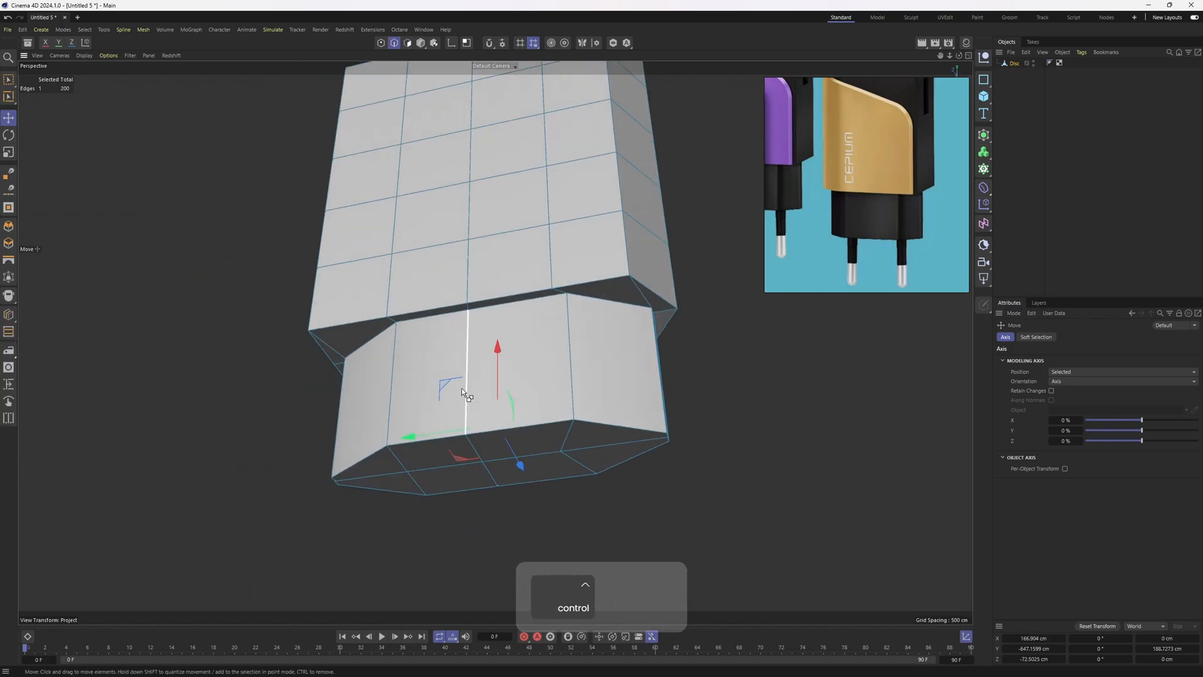
pyautogui.keyDown('ctrl'); pyautogui.keyDown('shift'); pyautogui.click(465, 395); pyautogui.keyUp('shift'); pyautogui.keyUp('ctrl')
pyautogui.keyDown('alt'); pyautogui.moveTo(551, 371); pyautogui.dragTo(389, 435); pyautogui.keyUp('alt')
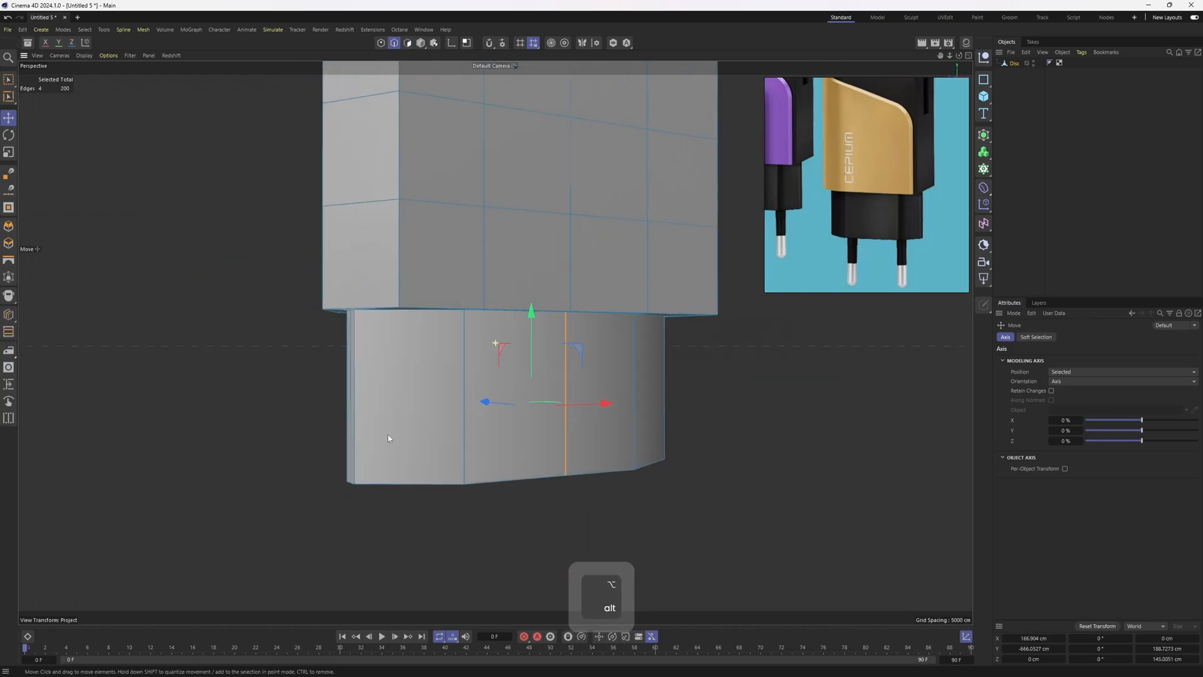
pyautogui.keyDown('alt'); pyautogui.moveTo(557, 401); pyautogui.dragTo(680, 409); pyautogui.keyUp('alt')
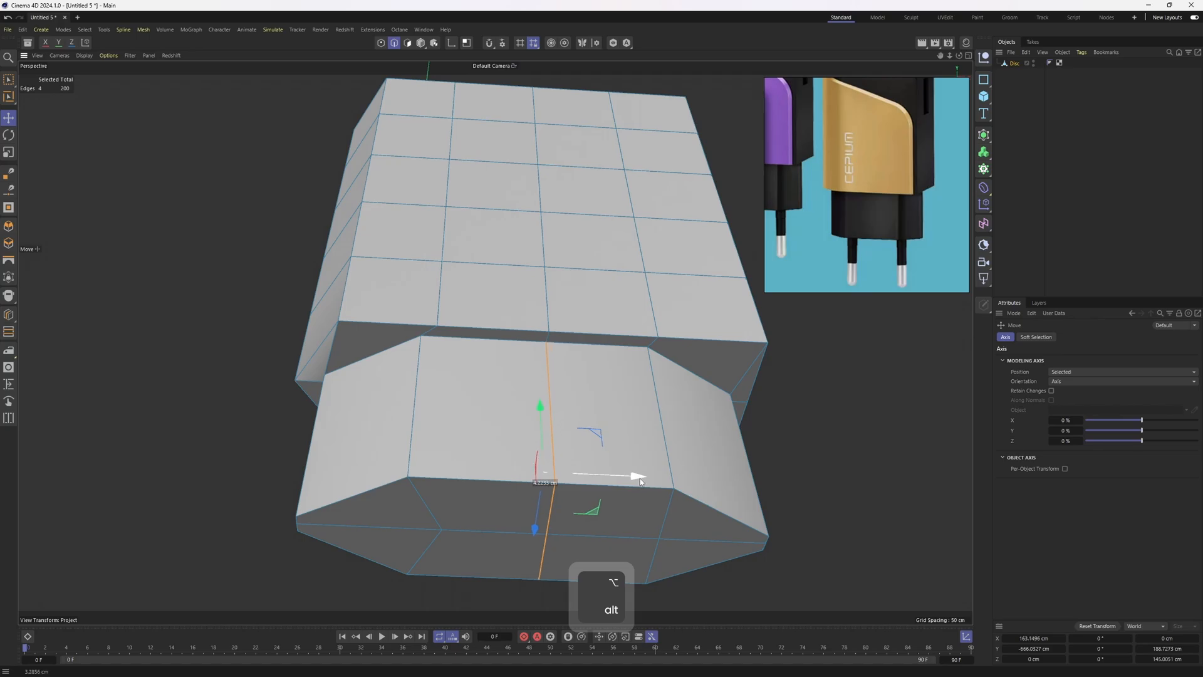
# - Move the misaligned inner point on the collar's underside along X to straighten its cross edges
pyautogui.keyDown('alt'); pyautogui.moveTo(556, 554); pyautogui.dragTo(495, 428); pyautogui.keyUp('alt')
pyautogui.click(439, 549)
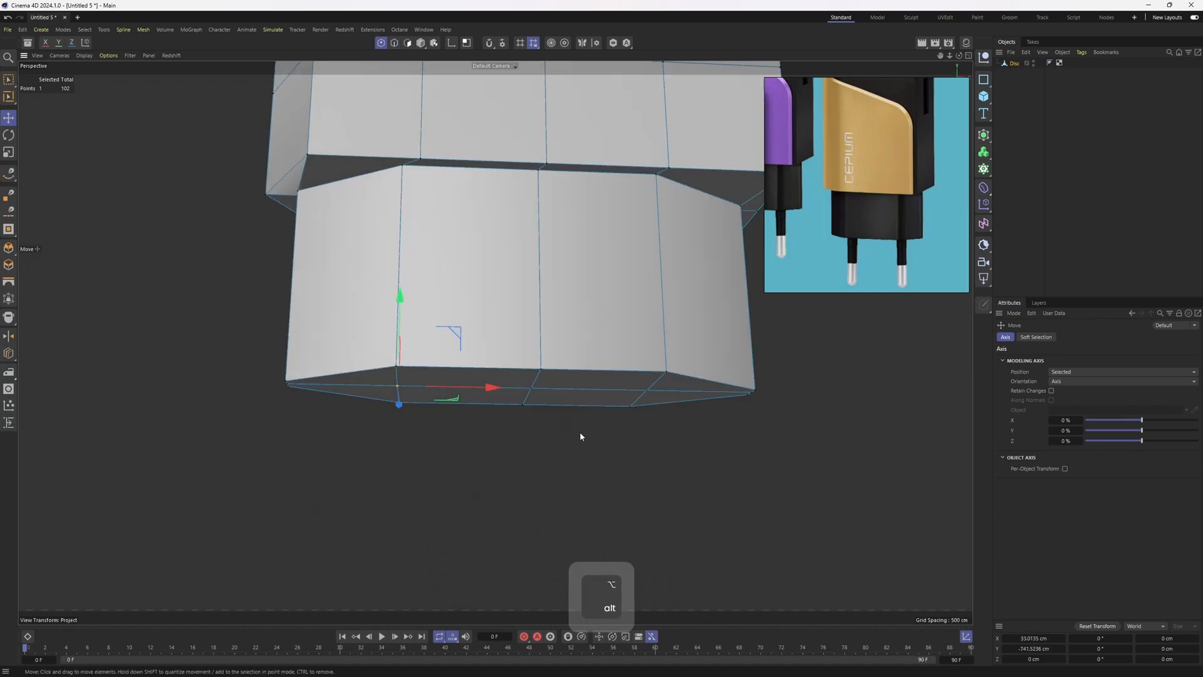
pyautogui.keyDown('alt'); pyautogui.moveTo(580, 435); pyautogui.dragTo(555, 467); pyautogui.keyUp('alt')
# - Inset the four polygons on one half of the collar's underside by 4.4 cm and round them with Fit Circle at 54.6% scale
pyautogui.keyDown('shift'); pyautogui.click(555, 466); pyautogui.keyUp('shift')
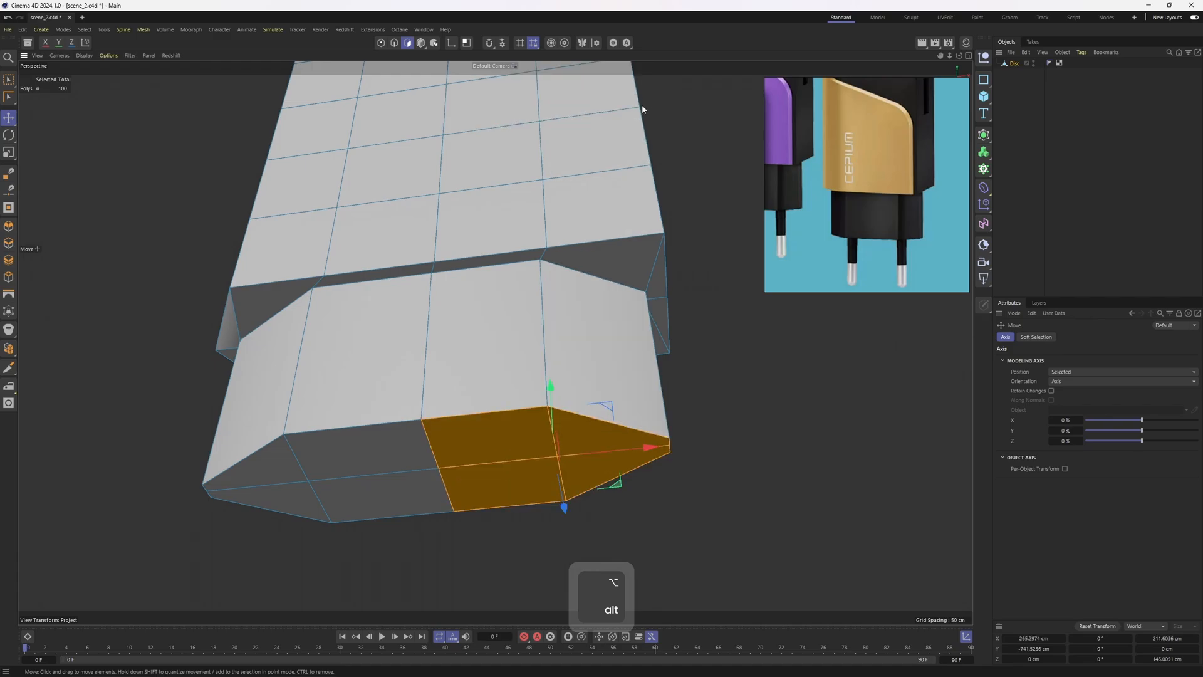
pyautogui.keyDown('alt'); pyautogui.moveTo(639, 200); pyautogui.dragTo(454, 414); pyautogui.keyUp('alt')
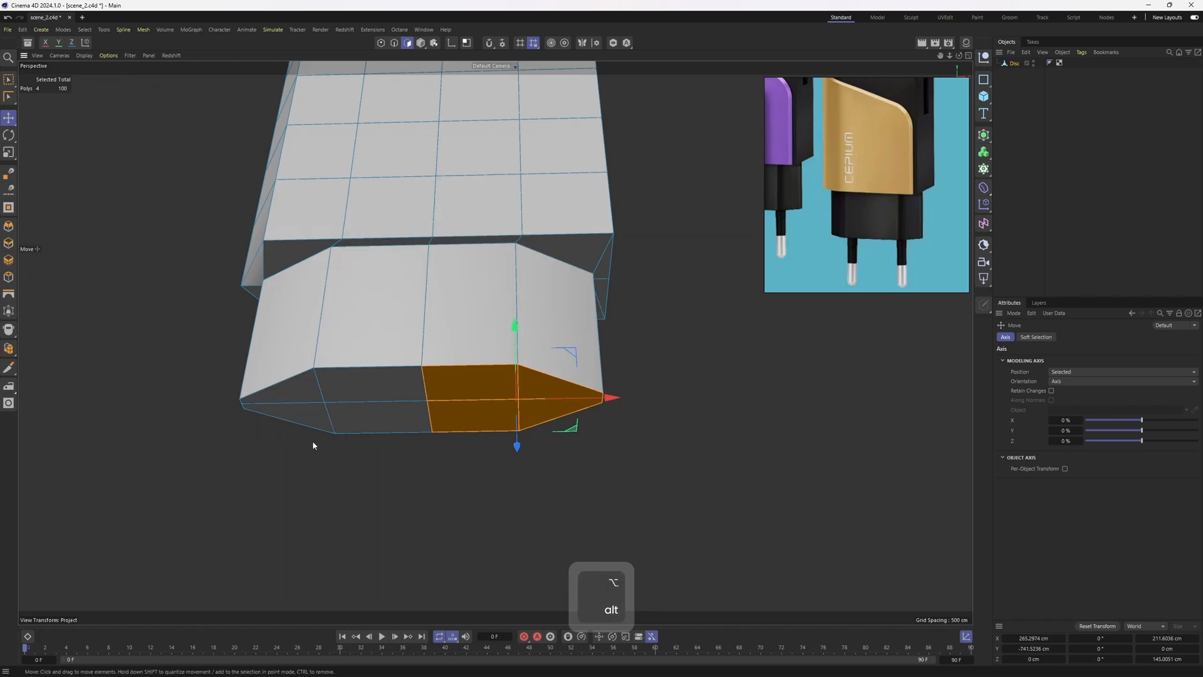
pyautogui.press('m')
pyautogui.press('w')
pyautogui.keyDown('alt'); pyautogui.moveTo(596, 420); pyautogui.dragTo(652, 470); pyautogui.keyUp('alt')
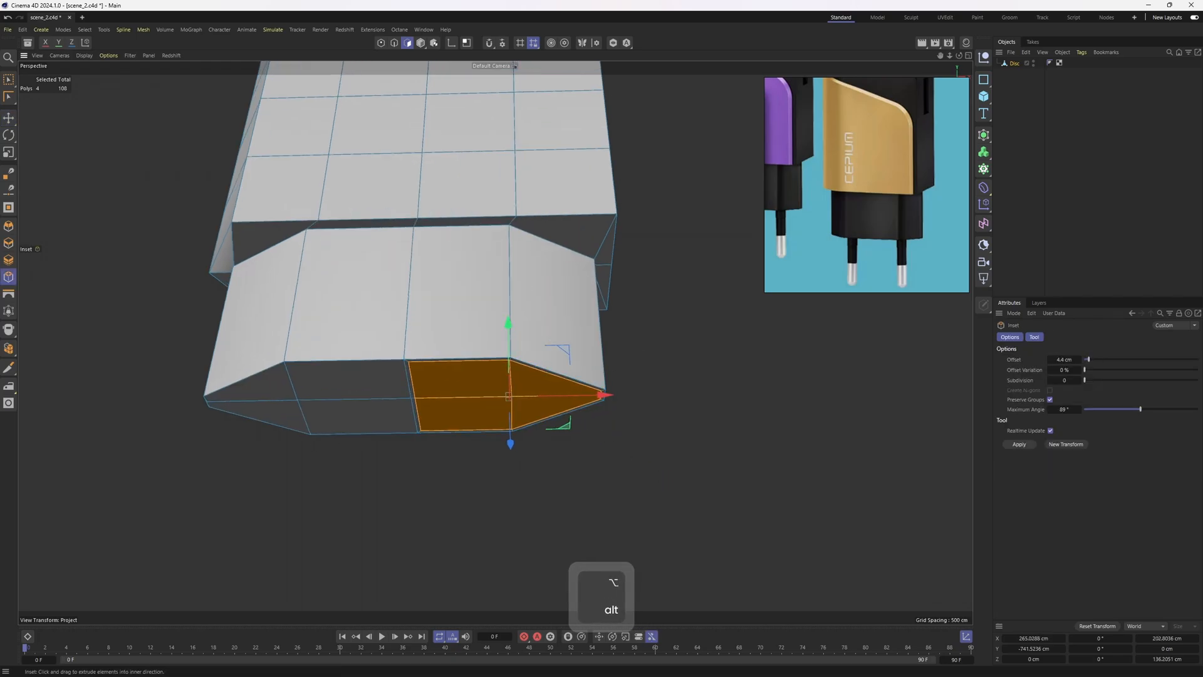
pyautogui.rightClick(735, 349)
pyautogui.click(814, 551)
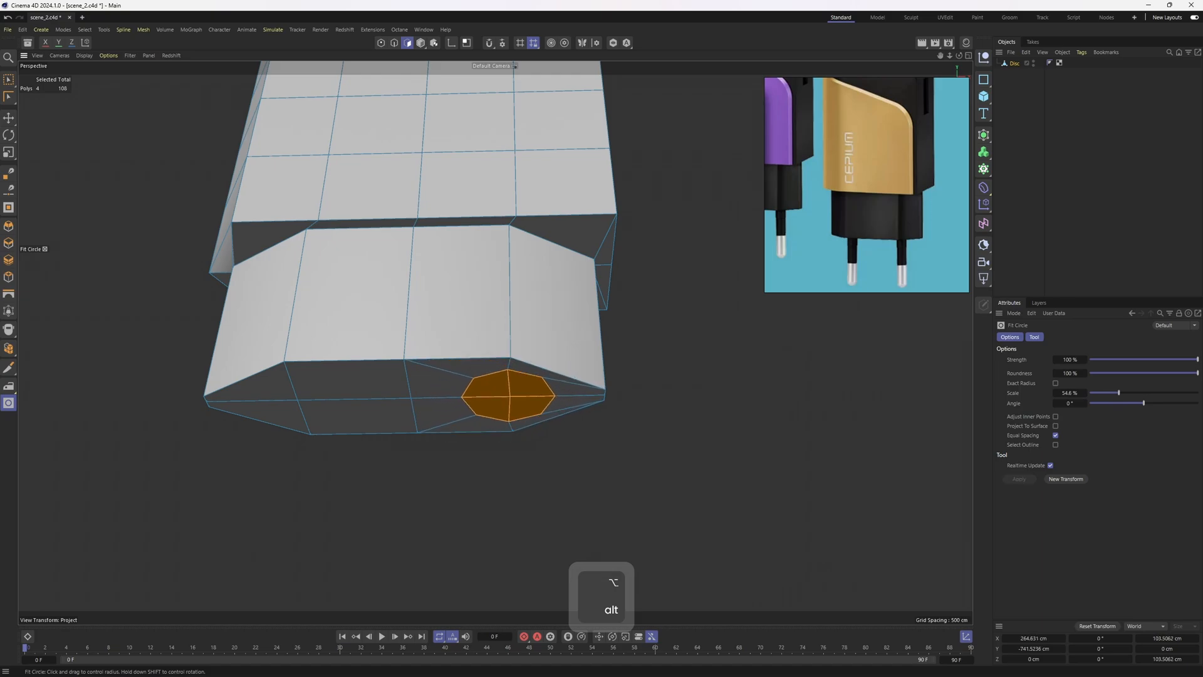
# - Extrude the circular polygons downward in two sections to form a pin about 264 cm long
pyautogui.press('e')
pyautogui.keyDown('alt'); pyautogui.moveTo(627, 439); pyautogui.dragTo(558, 329); pyautogui.keyUp('alt')
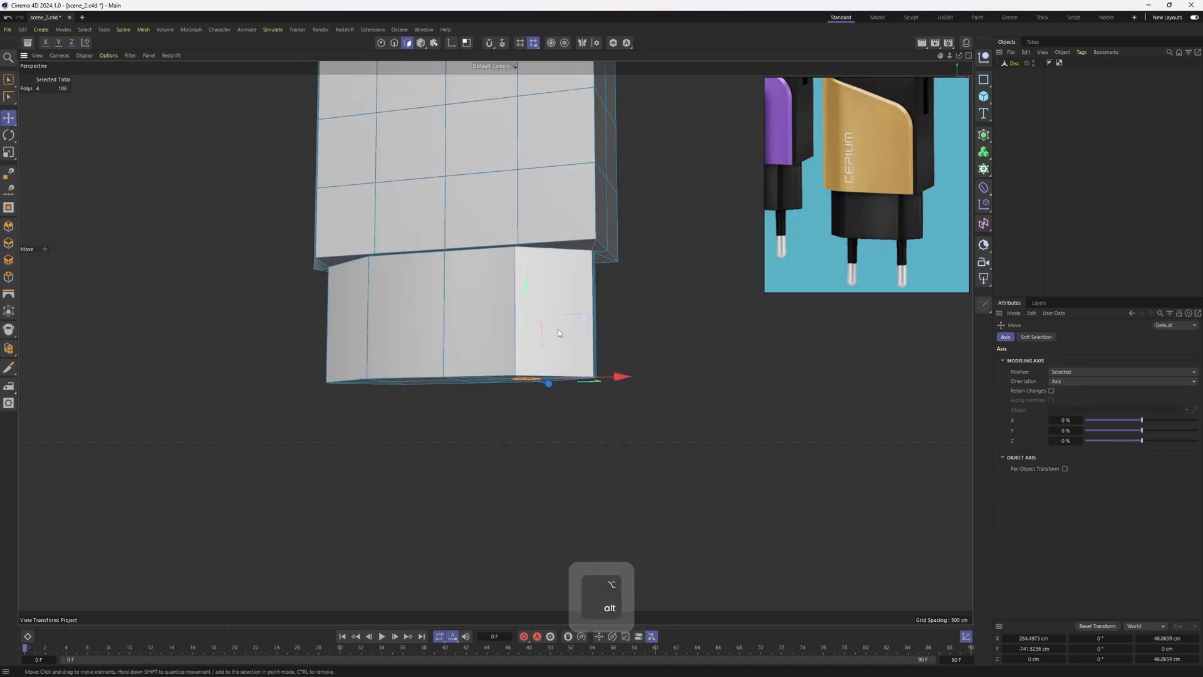
pyautogui.keyDown('ctrl'); pyautogui.moveTo(528, 286); pyautogui.dragTo(825, 246); pyautogui.keyUp('ctrl')
pyautogui.keyDown('alt'); pyautogui.moveTo(574, 421); pyautogui.dragTo(532, 401); pyautogui.keyUp('alt')
pyautogui.moveTo(532, 401)
pyautogui.keyDown('alt'); pyautogui.mouseDown()
pyautogui.moveTo(535, 444)
pyautogui.moveTo(541, 407)
pyautogui.mouseUp(); pyautogui.keyUp('alt')
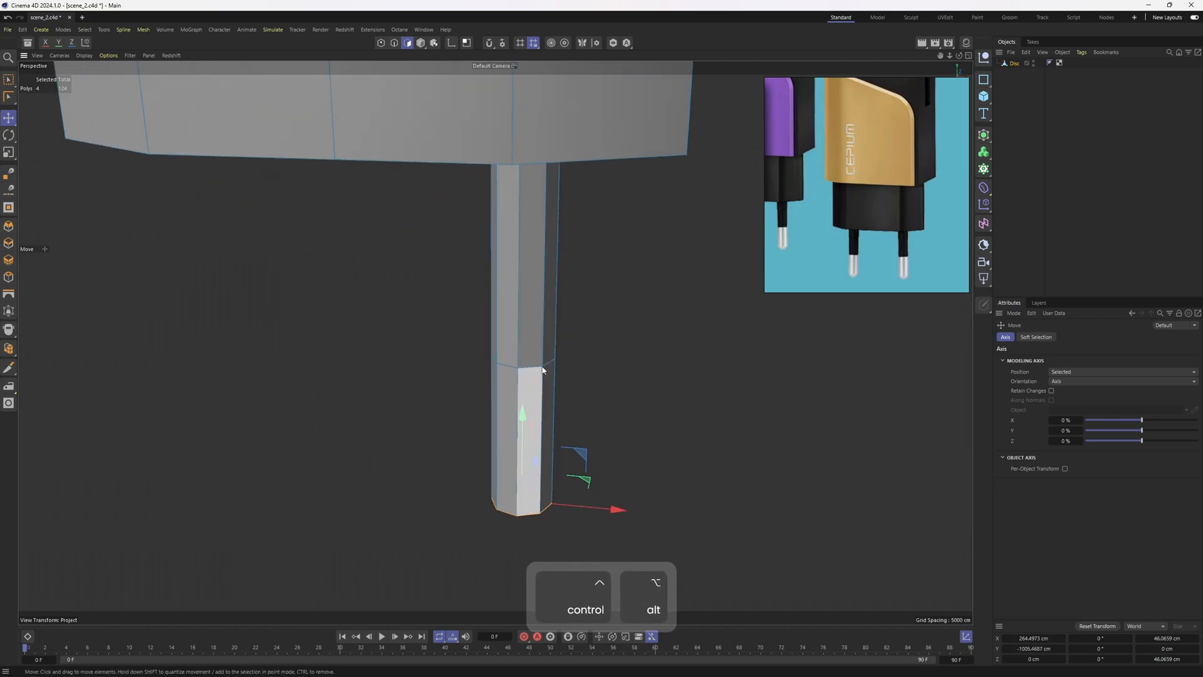
# - Loop-select the polygons around the pin's lower section and extrude them outward to about 54.7 cm across
pyautogui.press('u')
pyautogui.press('l')
pyautogui.click(544, 376)
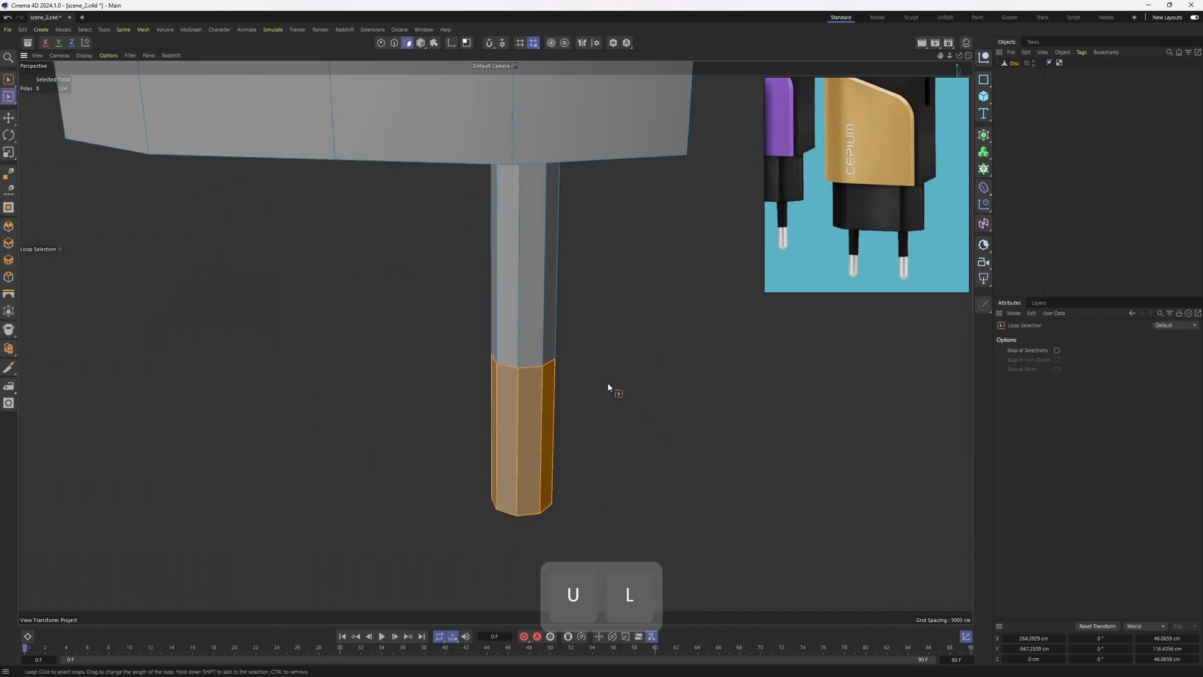
pyautogui.press('d')
pyautogui.scroll(2, 608, 384)
pyautogui.moveTo(569, 391); pyautogui.dragTo(554, 337)
# - Select the four polygons on the pin's end cap and scale them down to about 28 cm across
pyautogui.press('e')
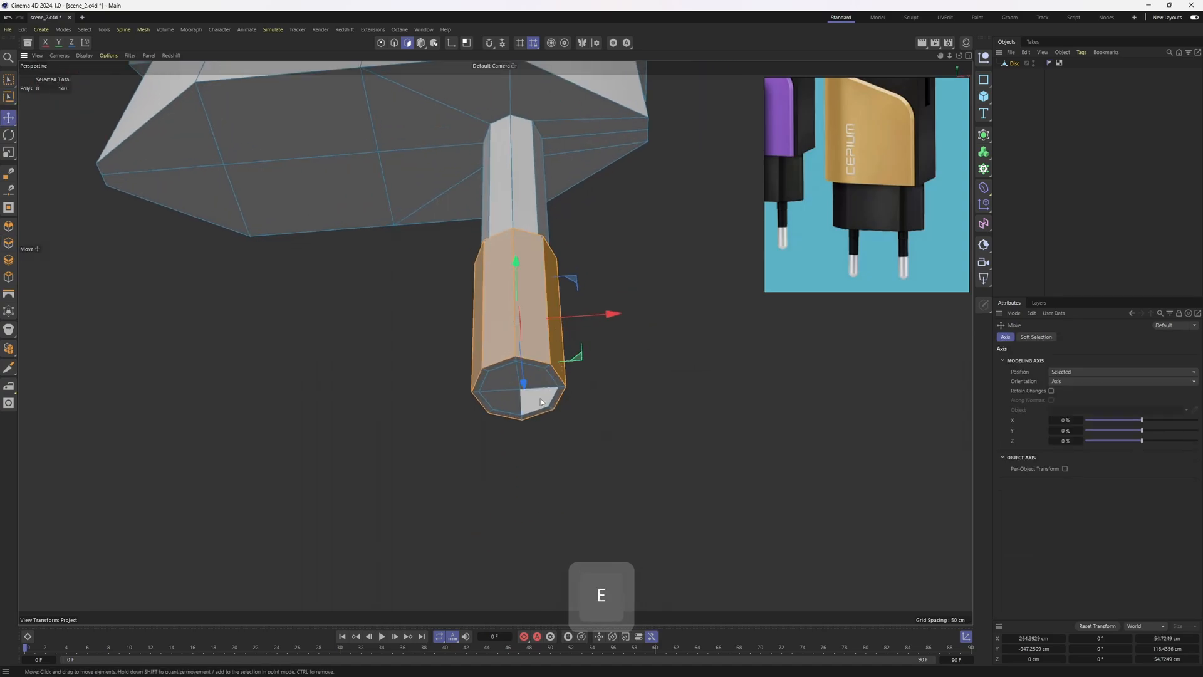
pyautogui.moveTo(536, 387); pyautogui.dragTo(539, 378)
pyautogui.scroll(4, 543, 379)
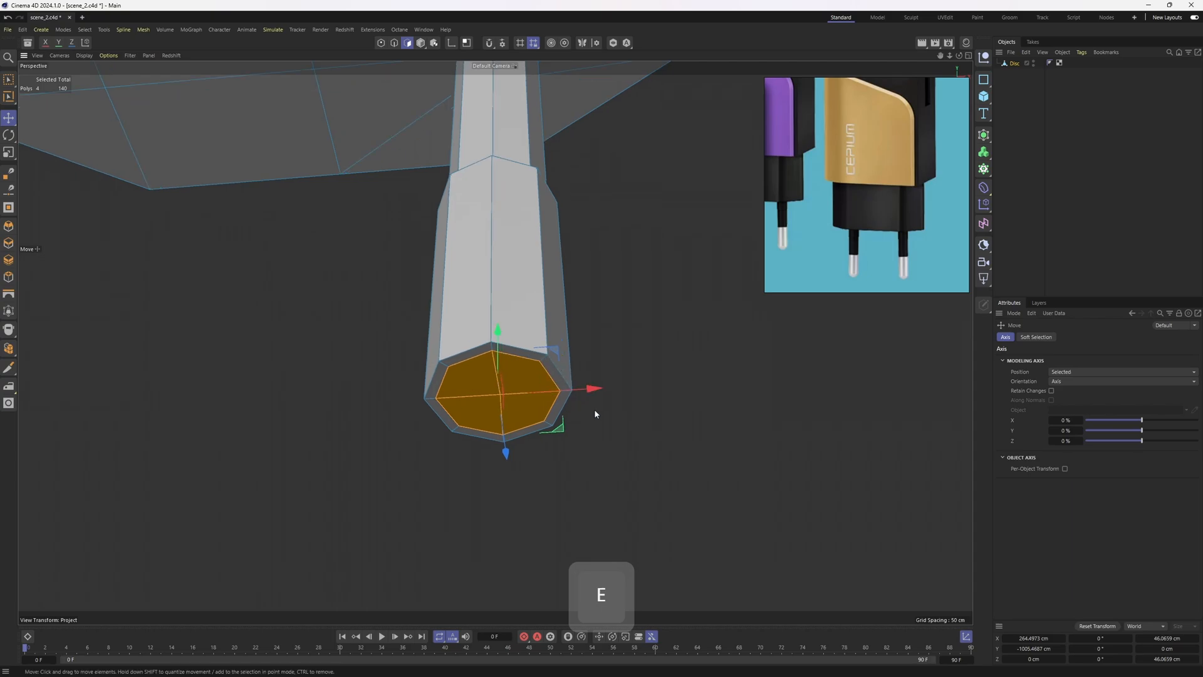
pyautogui.press('e')
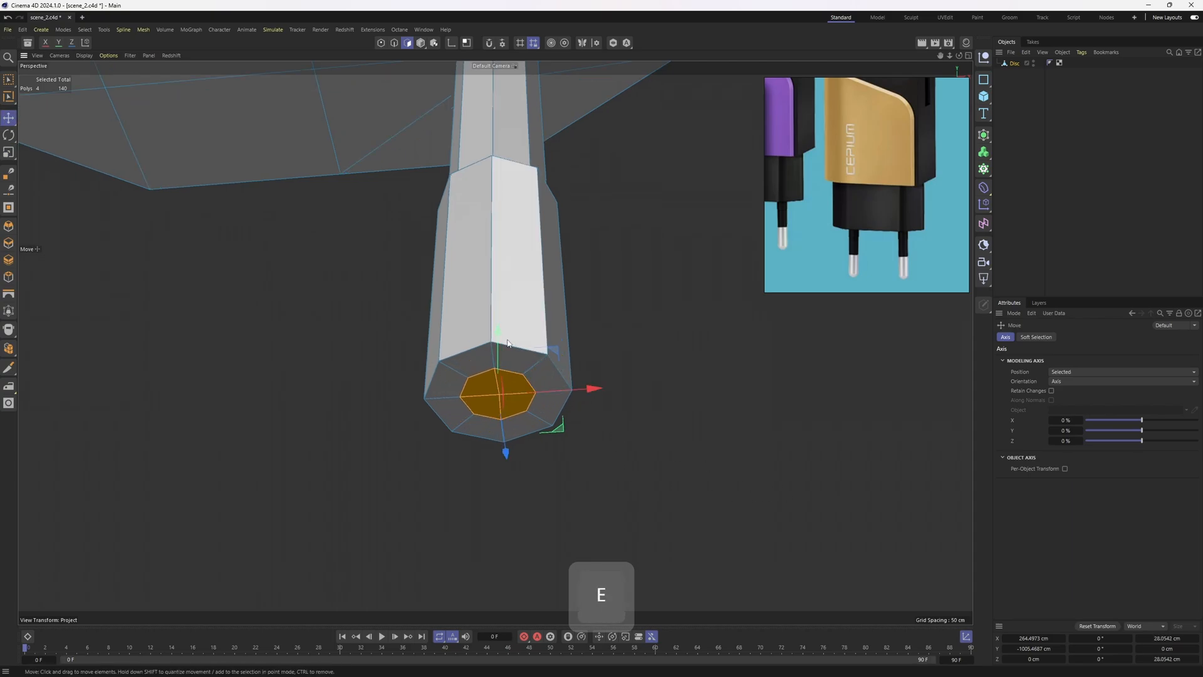
# - Lower the pin's four end-cap polygons by about 12.5 cm
pyautogui.moveTo(497, 333); pyautogui.dragTo(498, 359)
pyautogui.middleClick(652, 437)
pyautogui.middleClick(651, 433)
pyautogui.press('s')
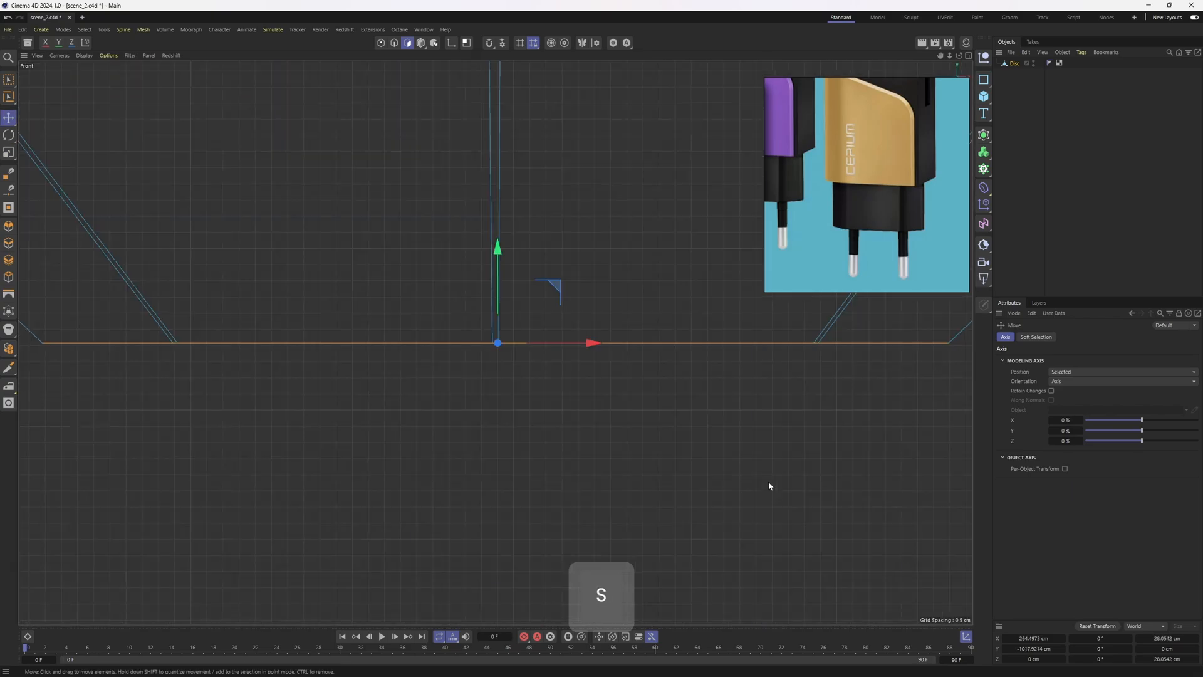
pyautogui.keyDown('alt'); pyautogui.moveTo(660, 426); pyautogui.dragTo(673, 455, button='right'); pyautogui.keyUp('alt')
pyautogui.middleClick(671, 448)
pyautogui.middleClick(463, 313)
pyautogui.middleClick(584, 396)
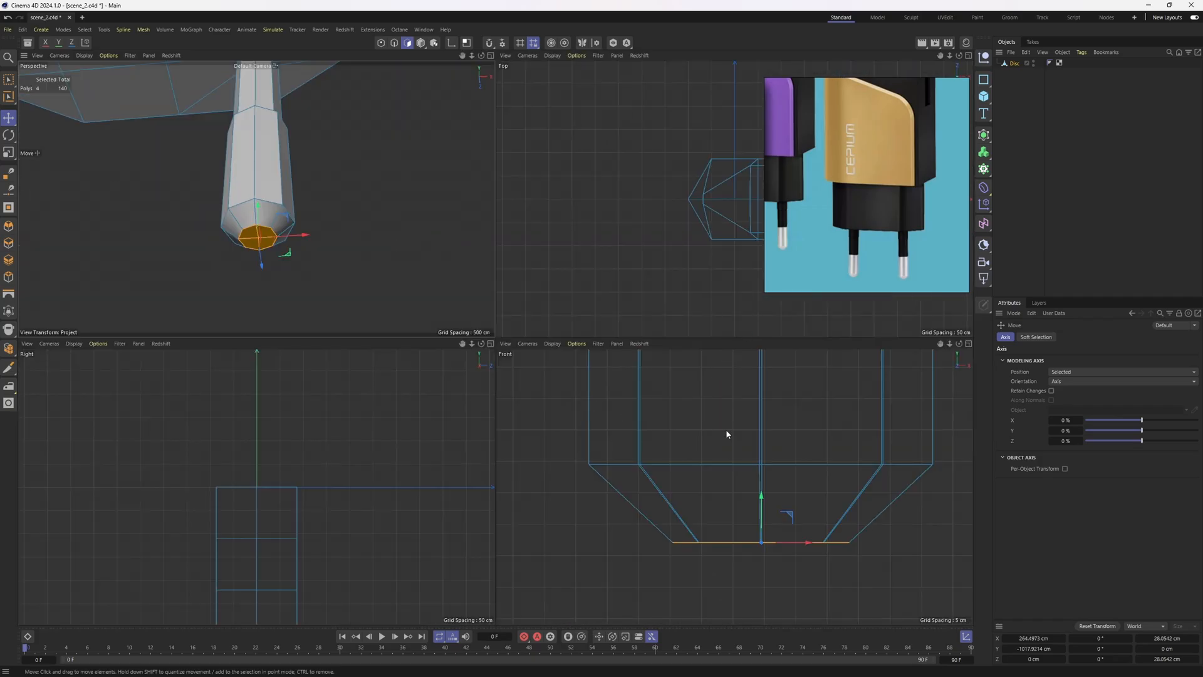
# - Pull the end cap's centre point down by about 7.6 cm to form a tapered tip
pyautogui.middleClick(760, 515)
pyautogui.press('Return')
pyautogui.press('space')
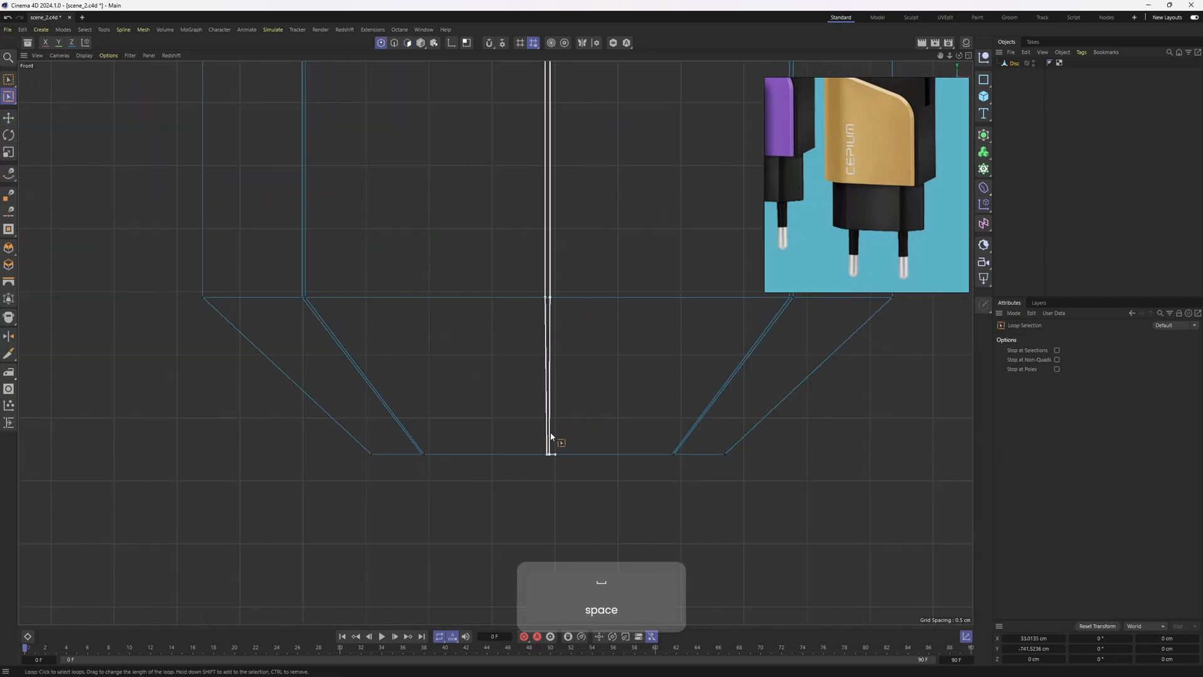
pyautogui.press('0')
pyautogui.middleClick(332, 263)
pyautogui.keyDown('alt'); pyautogui.moveTo(317, 250); pyautogui.dragTo(248, 249); pyautogui.keyUp('alt')
pyautogui.press('e')
pyautogui.scroll(2, 702, 483)
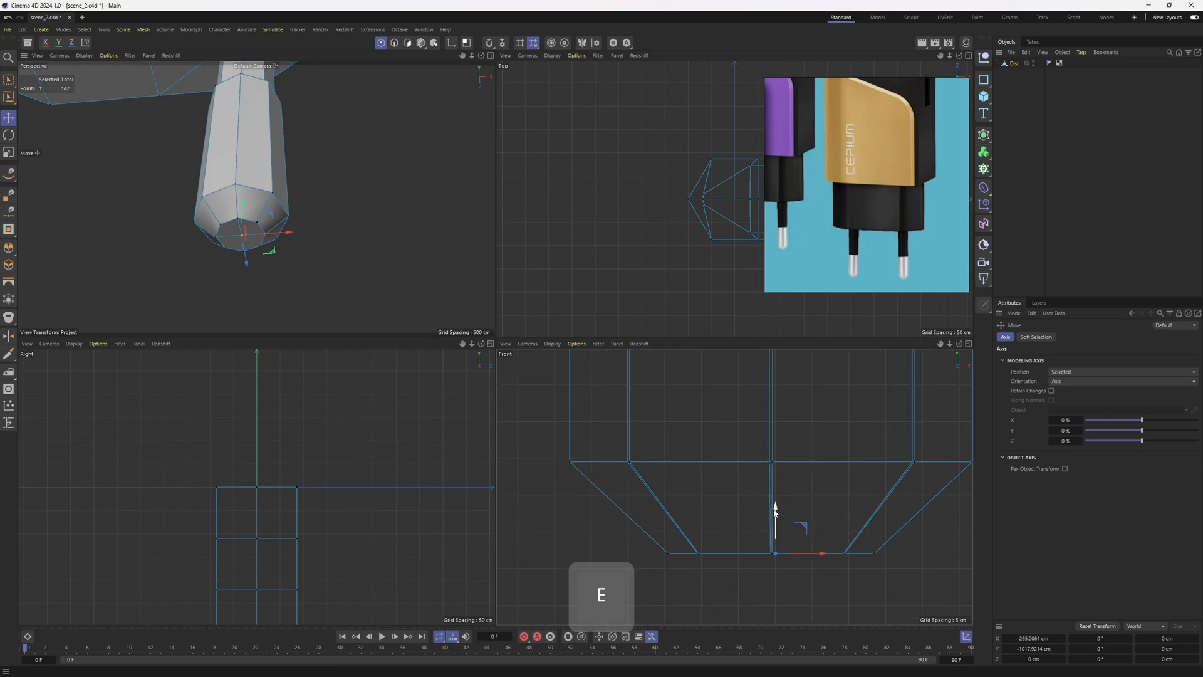
pyautogui.moveTo(774, 564); pyautogui.dragTo(775, 562)
# - Select the outer side points of the cap ring in the front view, widen them to about 35.9 cm and raise them slightly
pyautogui.scroll(-2, 736, 500)
pyautogui.press('space')
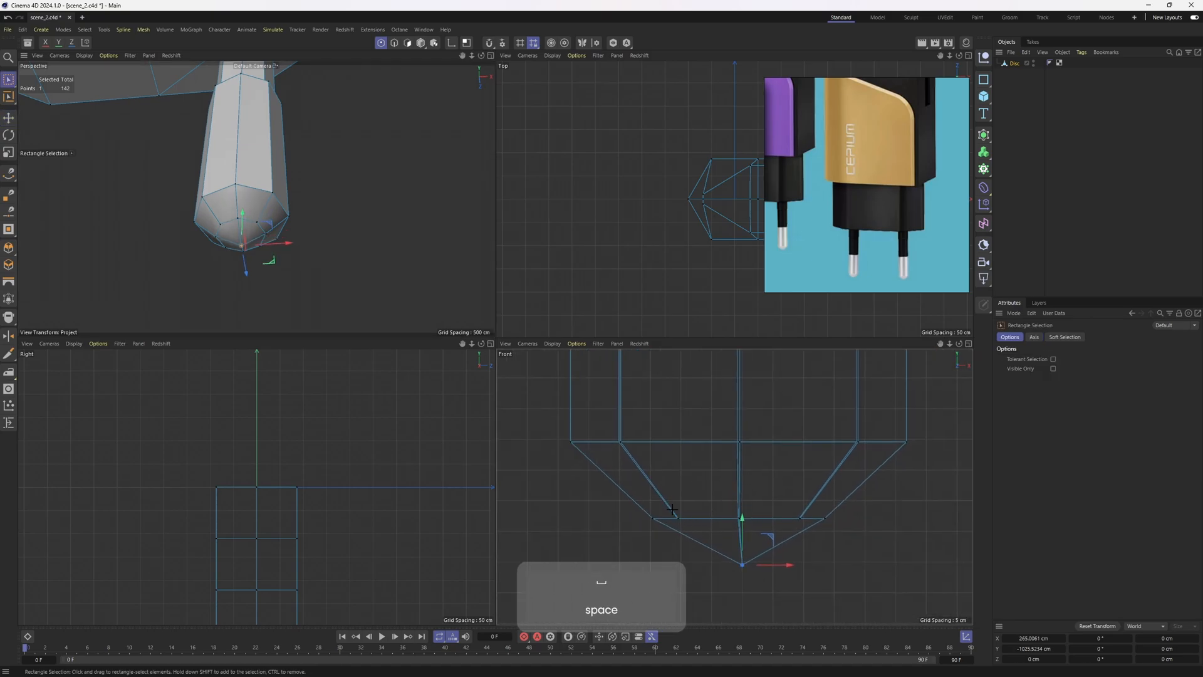
pyautogui.keyDown('shift'); pyautogui.moveTo(787, 495); pyautogui.dragTo(806, 528); pyautogui.keyUp('shift')
pyautogui.moveTo(741, 490)
pyautogui.mouseDown()
pyautogui.moveTo(741, 470)
pyautogui.moveTo(740, 487)
pyautogui.mouseUp()
pyautogui.keyDown('alt'); pyautogui.moveTo(739, 488); pyautogui.dragTo(696, 481, button='right'); pyautogui.keyUp('alt')
pyautogui.moveTo(660, 475); pyautogui.dragTo(722, 542)
pyautogui.keyDown('shift'); pyautogui.moveTo(767, 475); pyautogui.dragTo(881, 574); pyautogui.keyUp('shift')
pyautogui.press('t')
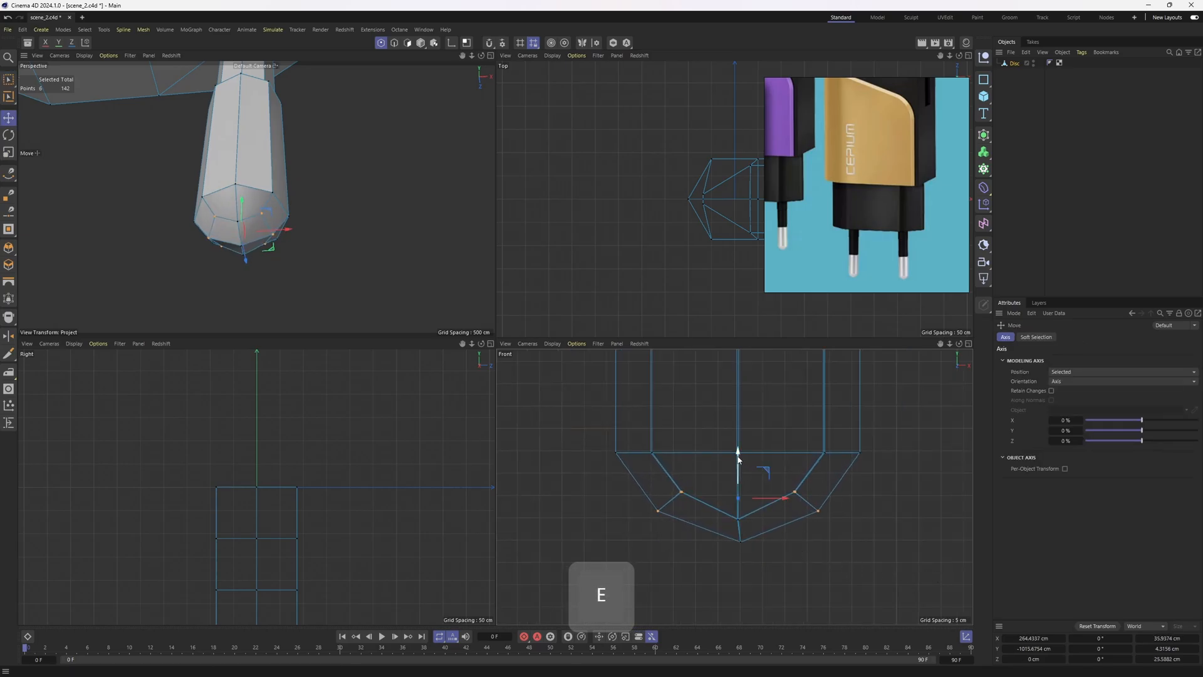
# - Select the cap ring's front and back points in the right view and scale them to about 29.3 cm deep
pyautogui.press('s')
pyautogui.keyDown('alt'); pyautogui.moveTo(369, 478); pyautogui.dragTo(364, 552, button='middle'); pyautogui.keyUp('alt')
pyautogui.keyDown('alt'); pyautogui.moveTo(364, 551); pyautogui.dragTo(368, 579, button='right'); pyautogui.keyUp('alt')
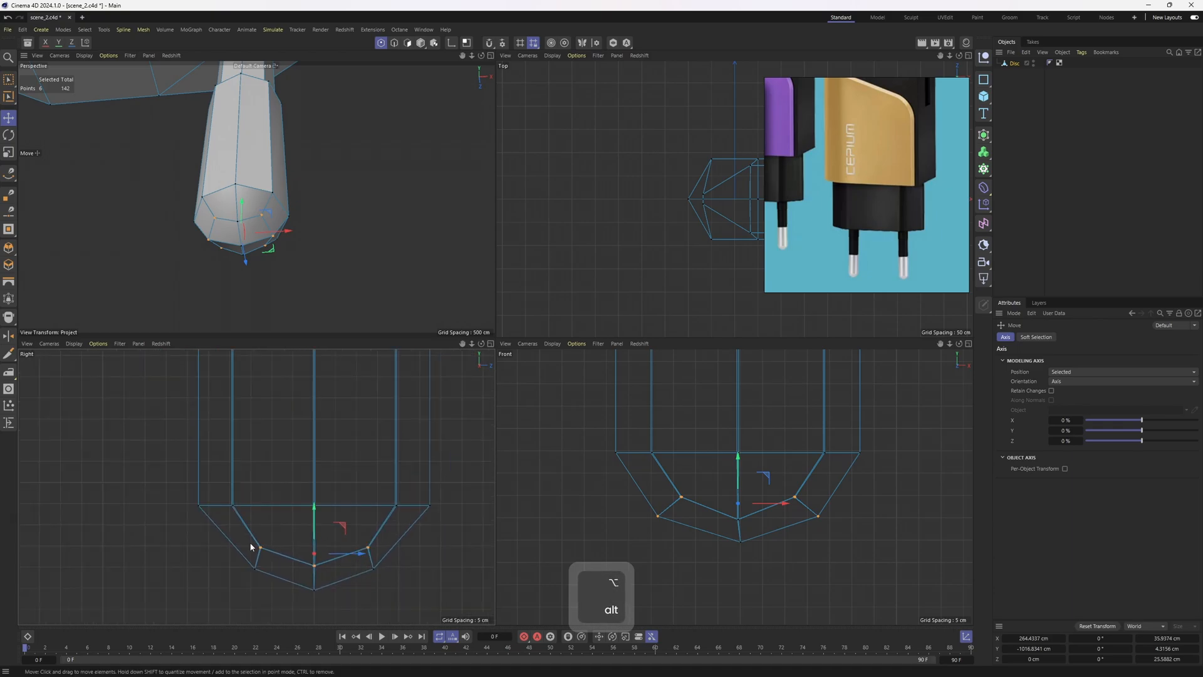
pyautogui.press('space')
pyautogui.moveTo(237, 532); pyautogui.dragTo(280, 583)
pyautogui.press('r')
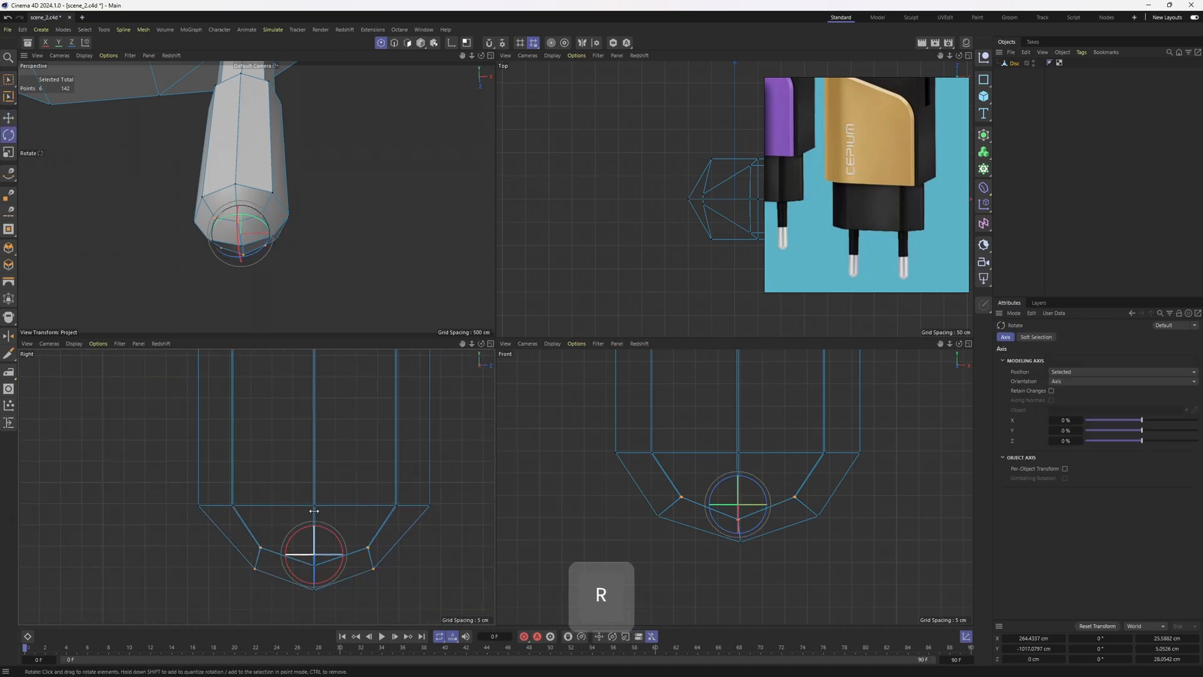
pyautogui.press('t')
pyautogui.moveTo(376, 564); pyautogui.dragTo(416, 593)
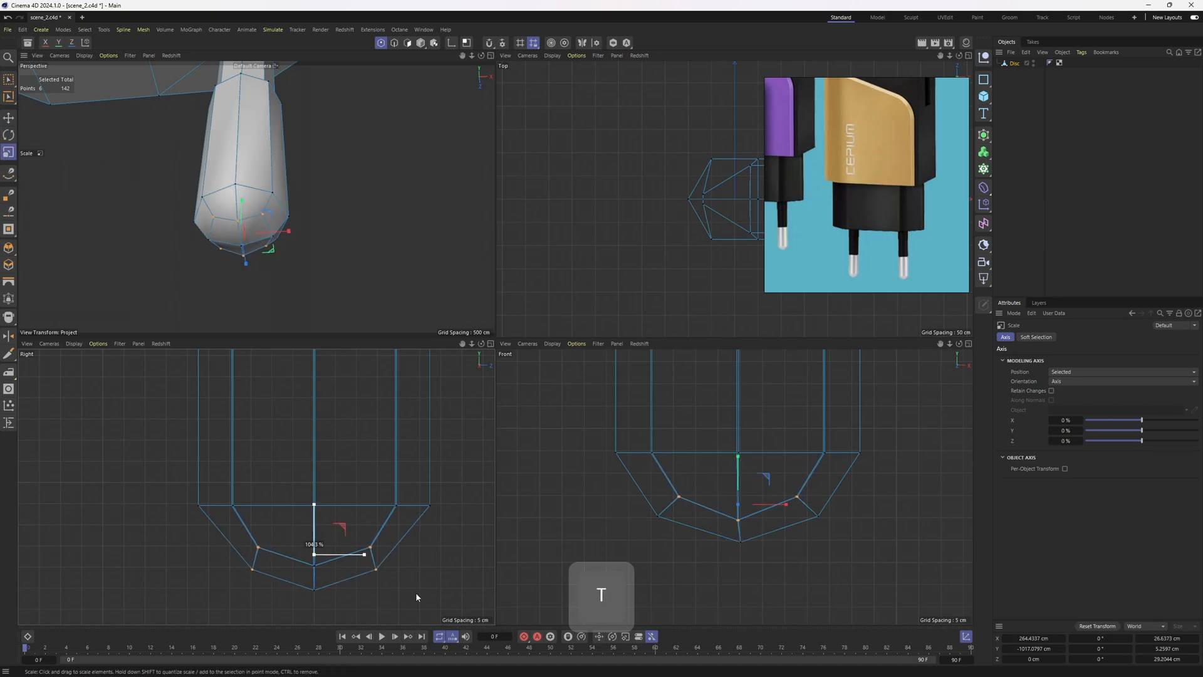
# - Cut an edge loop around the pin's lower section just above the rounded tip
pyautogui.keyDown('alt'); pyautogui.moveTo(726, 519); pyautogui.dragTo(709, 592, button='middle'); pyautogui.keyUp('alt')
pyautogui.keyDown('alt'); pyautogui.moveTo(728, 519); pyautogui.dragTo(705, 520, button='right'); pyautogui.keyUp('alt')
pyautogui.middleClick(394, 293)
pyautogui.press('k')
pyautogui.press('l')
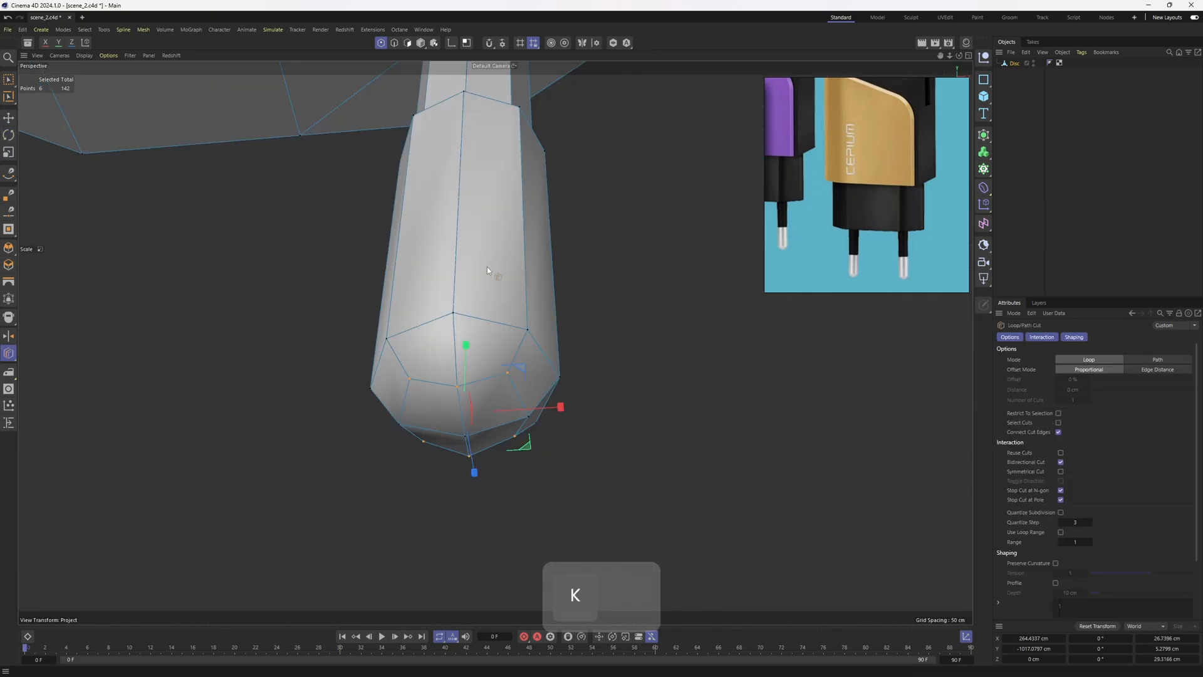
pyautogui.keyDown('alt'); pyautogui.moveTo(458, 272); pyautogui.dragTo(519, 370); pyautogui.keyUp('alt')
pyautogui.click(458, 284)
pyautogui.press('e')
# - Examine the pin tip's edge flow by selecting the new loop, the edge path over the rounded end and the tip polygons
pyautogui.press('2')
pyautogui.doubleClick(474, 285)
pyautogui.press('3')
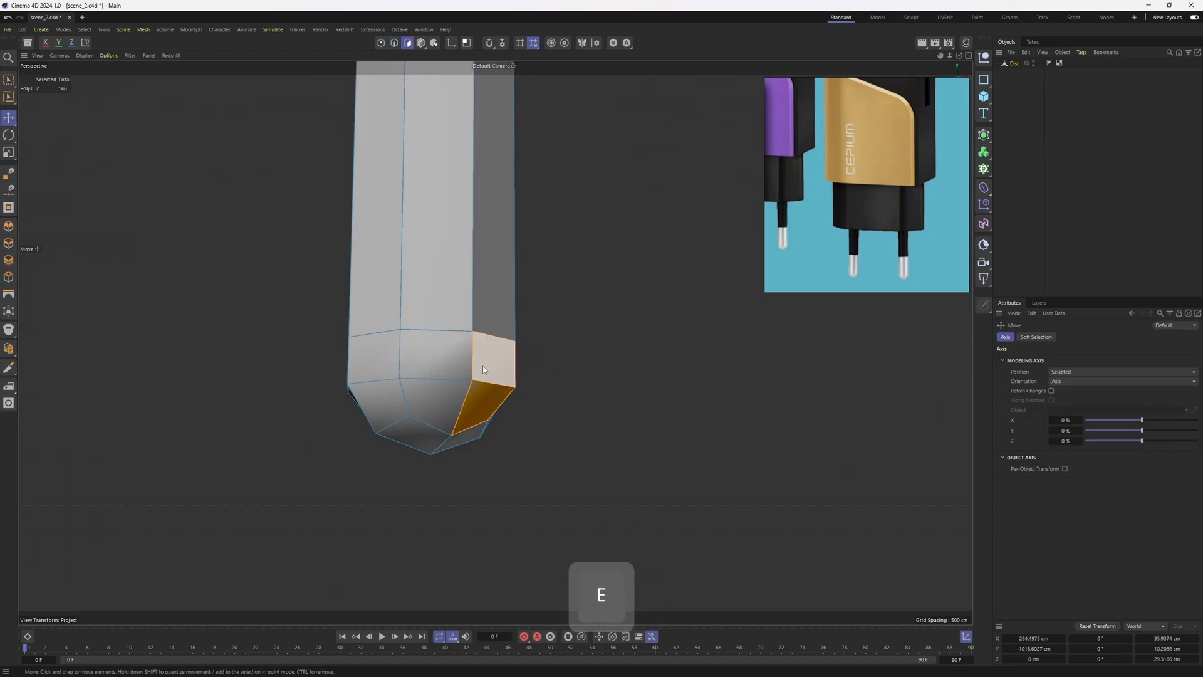
pyautogui.press('2')
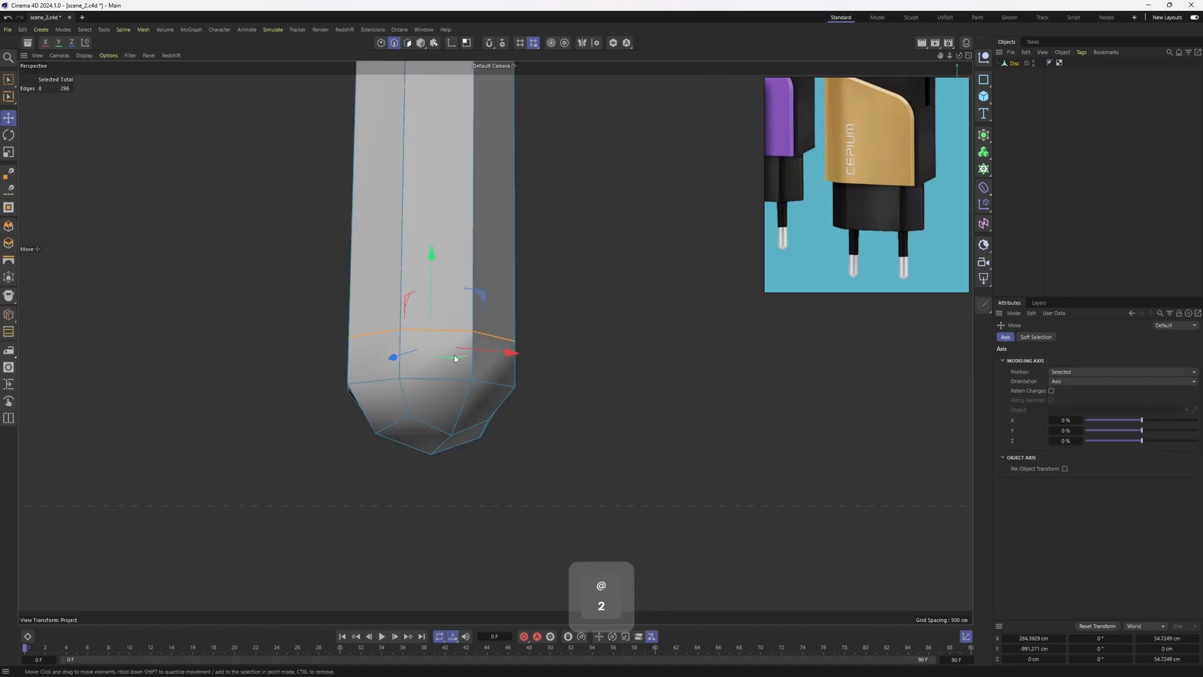
pyautogui.keyDown('alt'); pyautogui.moveTo(480, 366); pyautogui.dragTo(456, 380); pyautogui.keyUp('alt')
pyautogui.keyDown('alt'); pyautogui.moveTo(456, 380); pyautogui.dragTo(495, 380, button='right'); pyautogui.keyUp('alt')
pyautogui.click(379, 370)
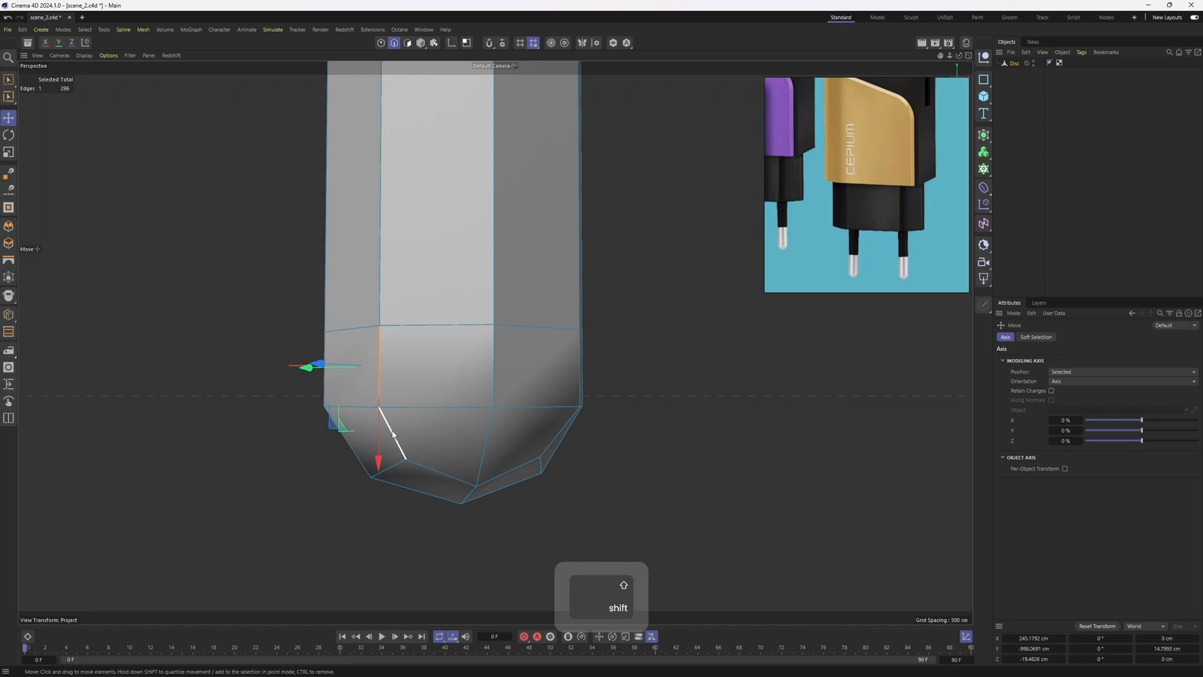
pyautogui.keyDown('alt'); pyautogui.moveTo(395, 431); pyautogui.dragTo(387, 391); pyautogui.keyUp('alt')
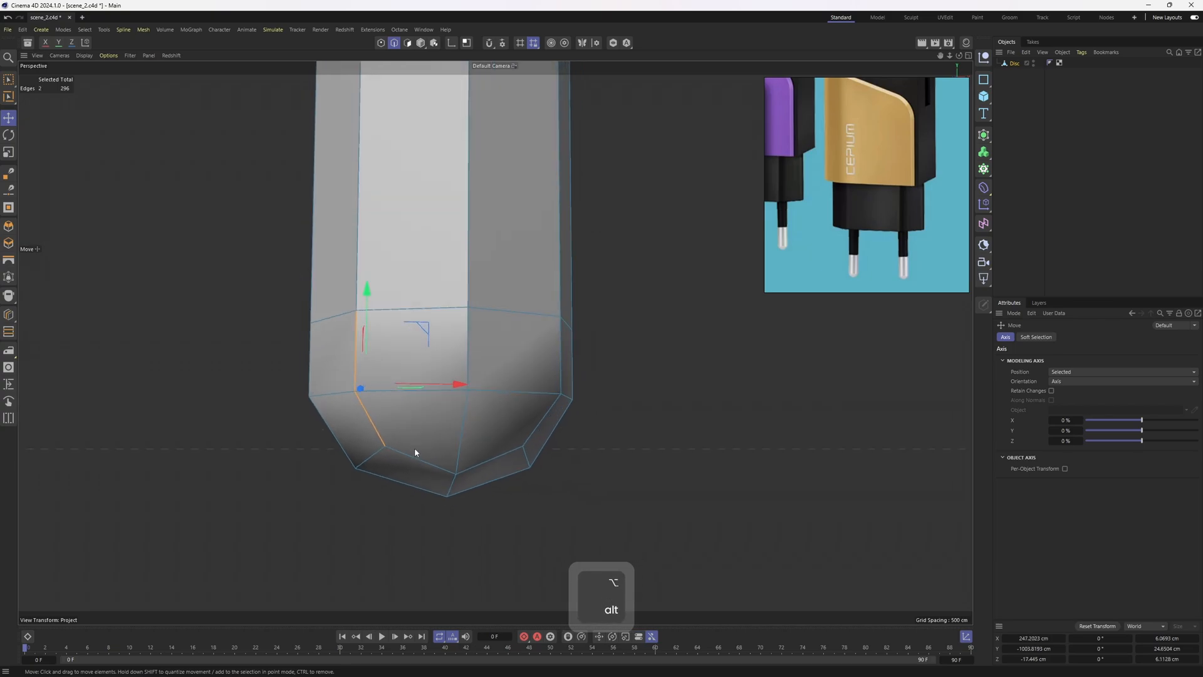
pyautogui.keyDown('alt'); pyautogui.moveTo(415, 451); pyautogui.dragTo(419, 421); pyautogui.keyUp('alt')
pyautogui.keyDown('shift'); pyautogui.click(540, 450); pyautogui.keyUp('shift')
pyautogui.keyDown('alt'); pyautogui.moveTo(540, 450); pyautogui.dragTo(547, 425); pyautogui.keyUp('alt')
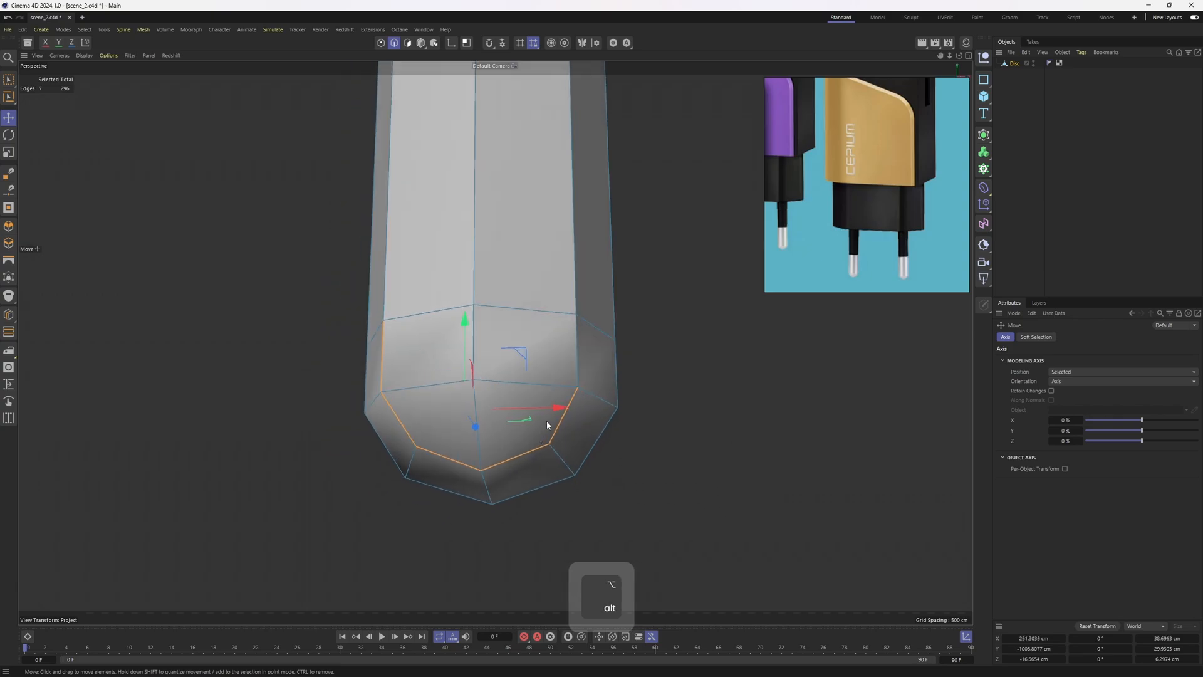
pyautogui.moveTo(582, 361)
pyautogui.keyDown('alt'); pyautogui.mouseDown()
pyautogui.moveTo(567, 432)
pyautogui.moveTo(509, 354)
pyautogui.mouseUp(); pyautogui.keyUp('alt')
pyautogui.press('3')
pyautogui.moveTo(520, 367)
pyautogui.mouseDown(button='right')
pyautogui.moveTo(494, 352)
pyautogui.moveTo(389, 363)
pyautogui.moveTo(542, 362)
pyautogui.mouseUp(button='right')
pyautogui.moveTo(421, 386)
pyautogui.keyDown('alt'); pyautogui.mouseDown()
pyautogui.moveTo(512, 393)
pyautogui.moveTo(417, 375)
pyautogui.moveTo(501, 351)
pyautogui.moveTo(495, 298)
pyautogui.moveTo(648, 386)
pyautogui.mouseUp(); pyautogui.keyUp('alt')
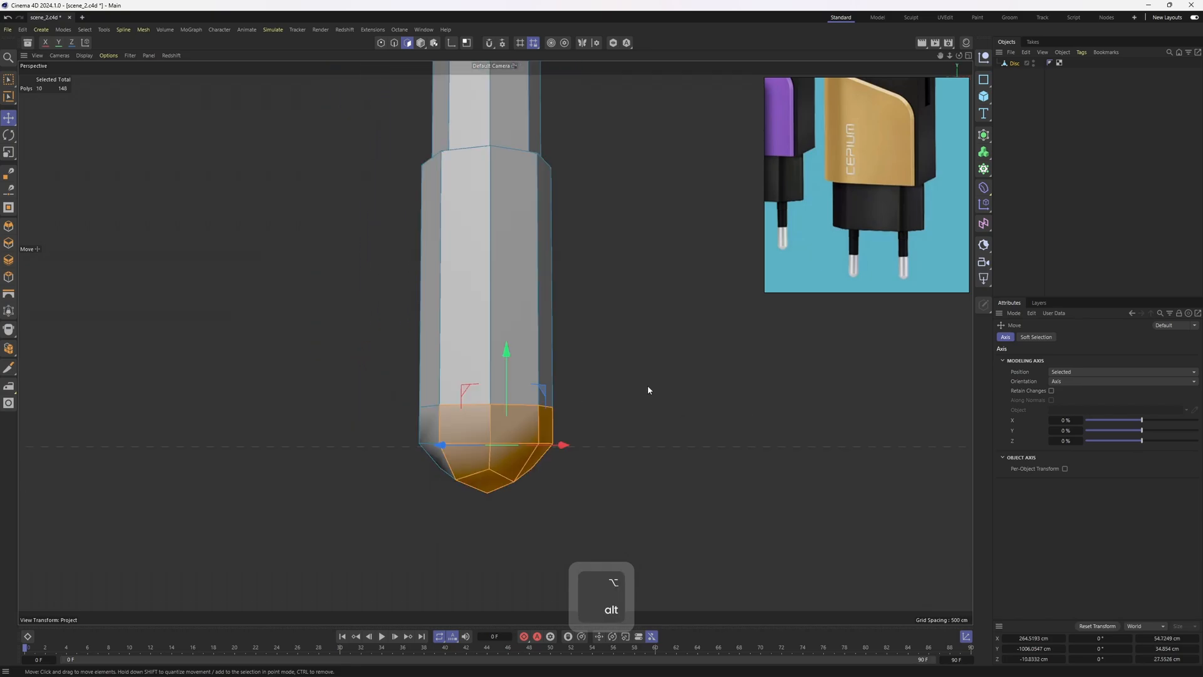
# - Try a Subdivision Surface on the charger model to preview its smoothing
pyautogui.keyDown('alt'); pyautogui.click(986, 141); pyautogui.keyUp('alt')
pyautogui.keyDown('alt'); pyautogui.moveTo(561, 398); pyautogui.dragTo(486, 242); pyautogui.keyUp('alt')
pyautogui.press('q')
# - Delete the four polygons on the pinless half of the collar's underside
pyautogui.press('4')
pyautogui.press('3')
pyautogui.press('e')
pyautogui.click(441, 226)
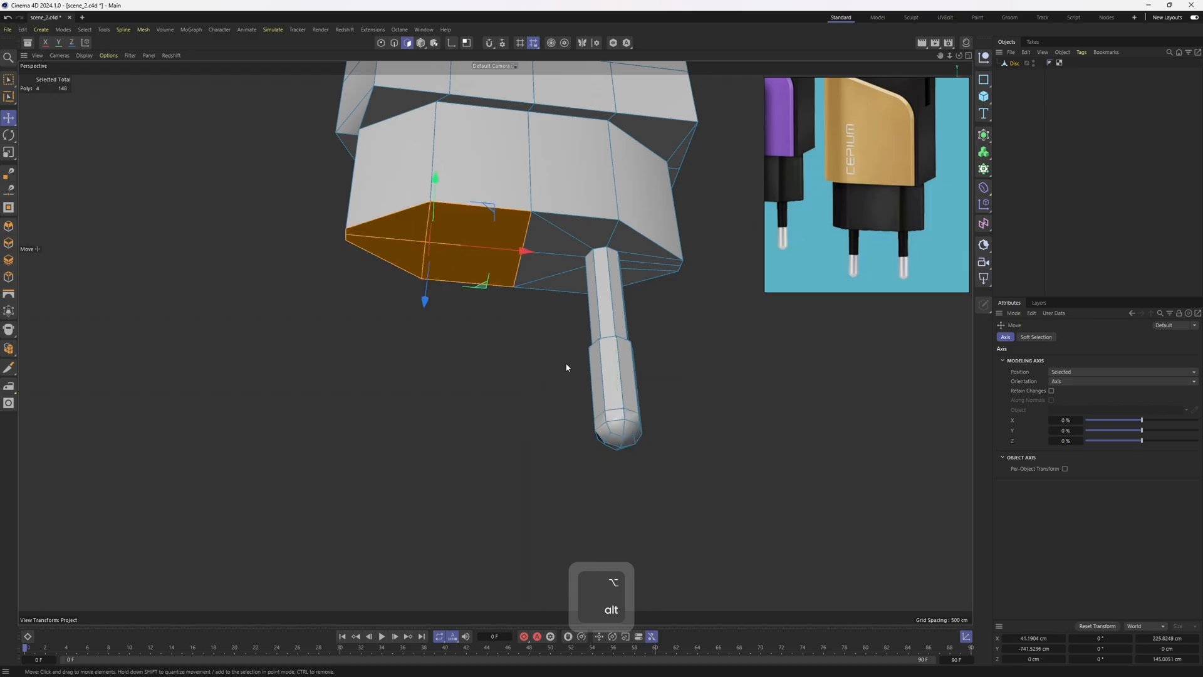
pyautogui.press('Delete')
# - Fill-select the remaining underside half of the collar together with its pin
pyautogui.moveTo(599, 230); pyautogui.dragTo(660, 258)
pyautogui.moveTo(659, 258)
pyautogui.mouseDown()
pyautogui.moveTo(588, 227)
pyautogui.moveTo(538, 267)
pyautogui.mouseUp()
pyautogui.keyDown('alt'); pyautogui.moveTo(617, 269); pyautogui.dragTo(595, 195); pyautogui.keyUp('alt')
pyautogui.keyDown('shift'); pyautogui.click(609, 256); pyautogui.keyUp('shift')
pyautogui.keyDown('alt'); pyautogui.moveTo(608, 257); pyautogui.dragTo(582, 353); pyautogui.keyUp('alt')
pyautogui.press('u')
pyautogui.press('f')
pyautogui.keyDown('shift'); pyautogui.click(572, 368); pyautogui.keyUp('shift')
pyautogui.keyDown('alt'); pyautogui.moveTo(631, 389); pyautogui.dragTo(508, 360); pyautogui.keyUp('alt')
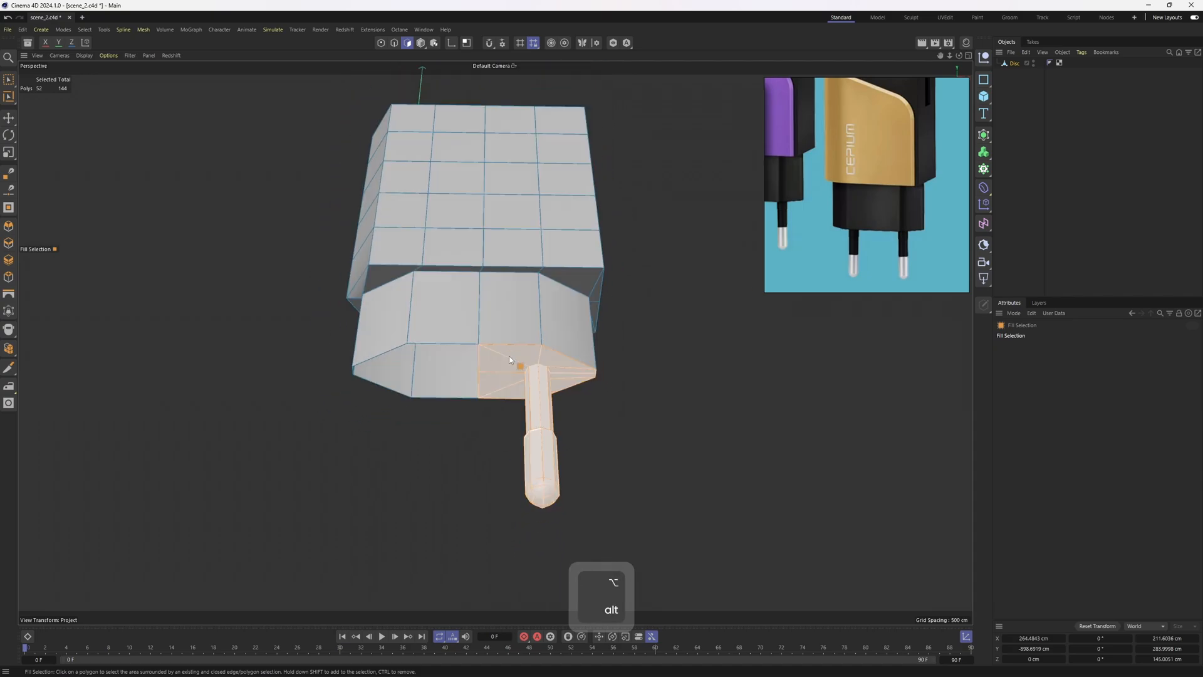
# - Examine the whole charger from above and below to check its object axis and the open underside half
pyautogui.press('4')
pyautogui.press('e')
pyautogui.keyDown('alt'); pyautogui.moveTo(509, 356); pyautogui.dragTo(471, 236, button='right'); pyautogui.keyUp('alt')
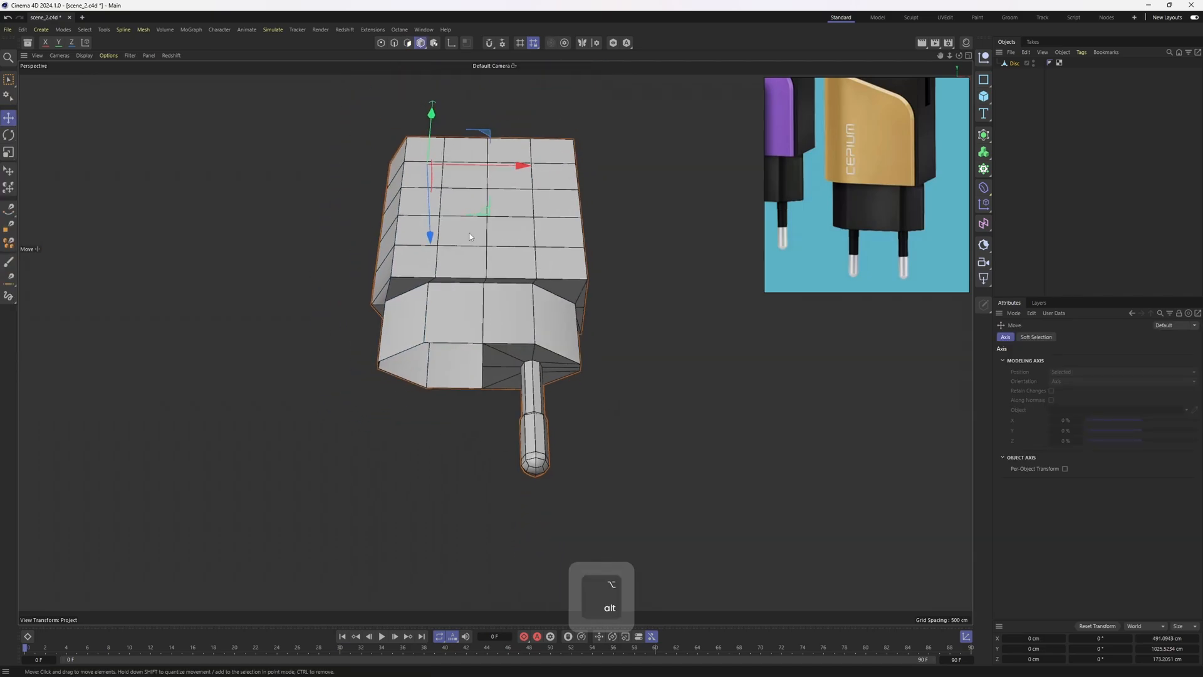
pyautogui.keyDown('alt'); pyautogui.moveTo(471, 237); pyautogui.dragTo(465, 323); pyautogui.keyUp('alt')
pyautogui.keyDown('alt'); pyautogui.moveTo(470, 84); pyautogui.dragTo(418, 323, button='middle'); pyautogui.keyUp('alt')
pyautogui.keyDown('alt'); pyautogui.moveTo(505, 246); pyautogui.dragTo(440, 302); pyautogui.keyUp('alt')
pyautogui.keyDown('alt'); pyautogui.moveTo(404, 158); pyautogui.dragTo(381, 336, button='right'); pyautogui.keyUp('alt')
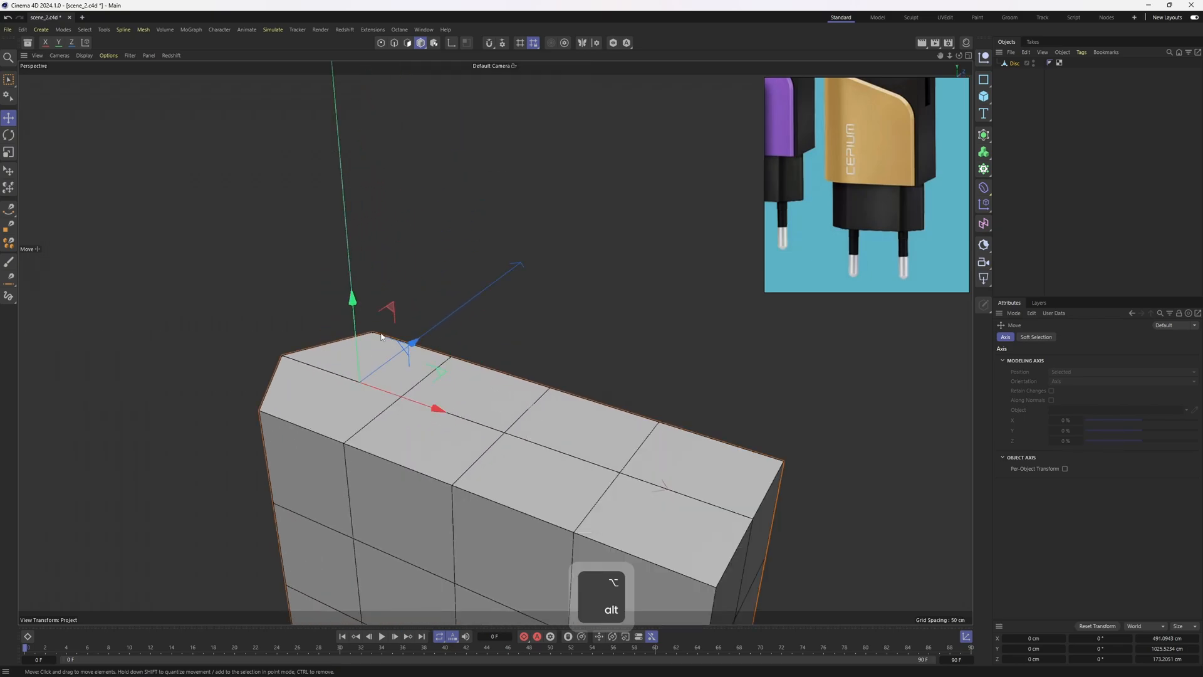
pyautogui.keyDown('alt'); pyautogui.moveTo(527, 328); pyautogui.dragTo(537, 321, button='right'); pyautogui.keyUp('alt')
pyautogui.keyDown('alt'); pyautogui.moveTo(537, 320); pyautogui.dragTo(458, 432); pyautogui.keyUp('alt')
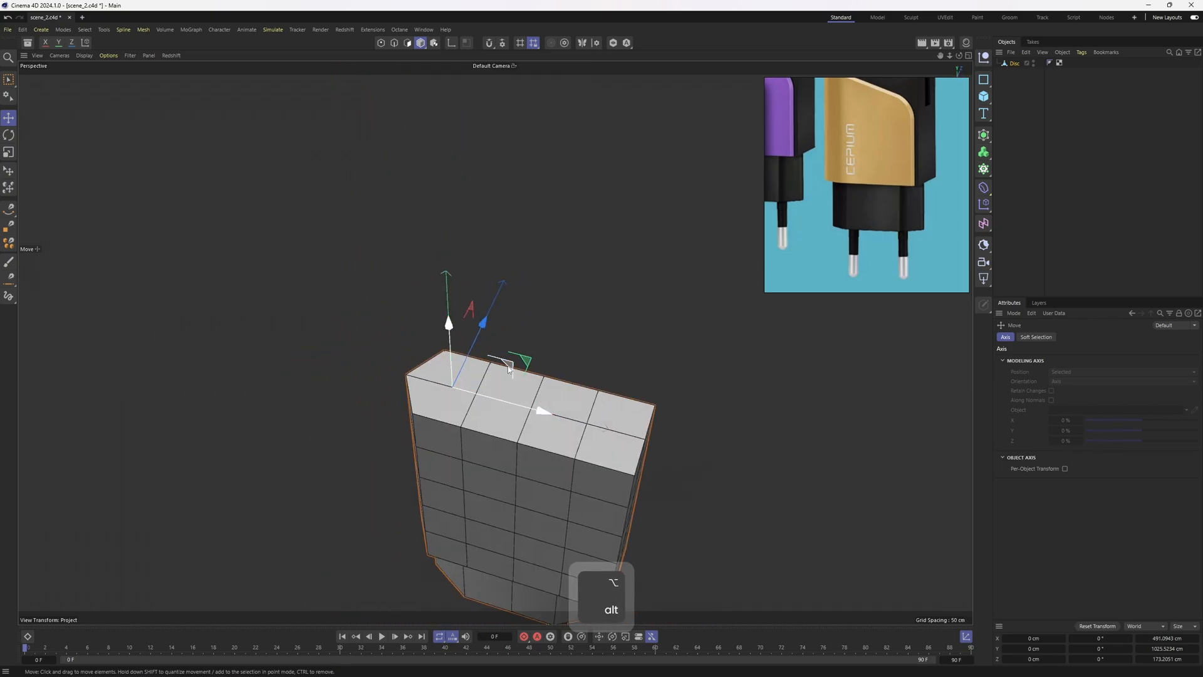
pyautogui.keyDown('alt'); pyautogui.moveTo(442, 351); pyautogui.dragTo(462, 376, button='right'); pyautogui.keyUp('alt')
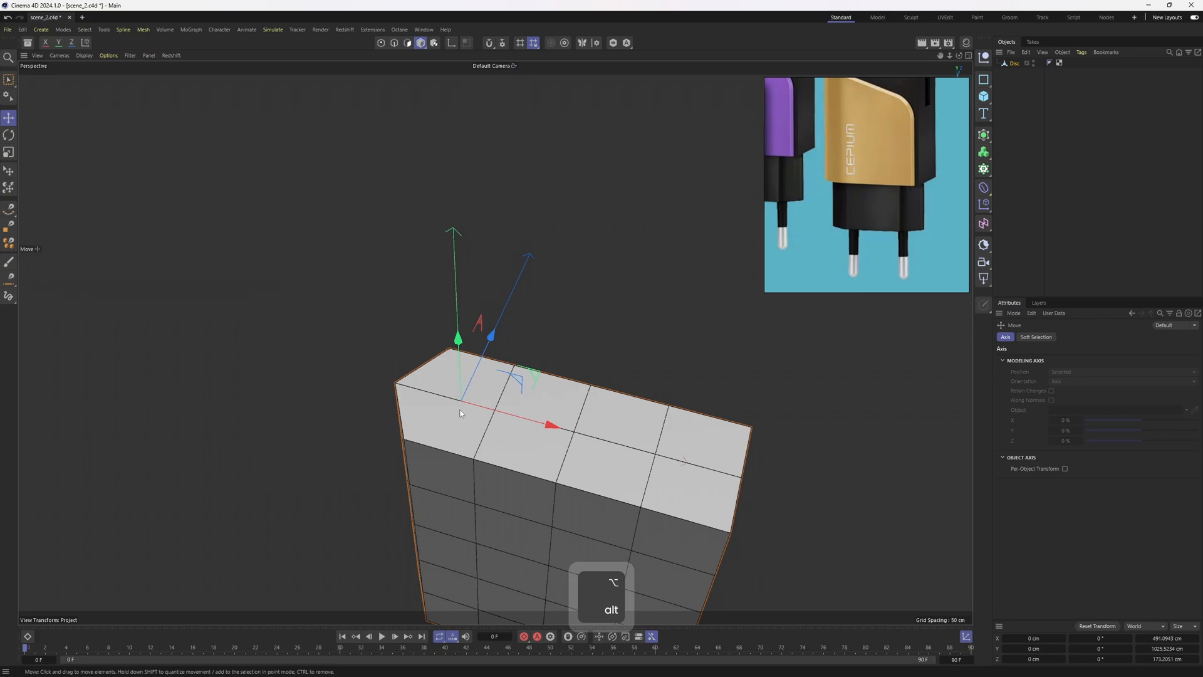
pyautogui.keyDown('alt'); pyautogui.moveTo(460, 412); pyautogui.dragTo(570, 232); pyautogui.keyUp('alt')
pyautogui.keyDown('alt'); pyautogui.moveTo(570, 235); pyautogui.dragTo(591, 303, button='middle'); pyautogui.keyUp('alt')
pyautogui.keyDown('alt'); pyautogui.moveTo(591, 303); pyautogui.dragTo(552, 413); pyautogui.keyUp('alt')
pyautogui.keyDown('alt'); pyautogui.moveTo(539, 395); pyautogui.dragTo(510, 233, button='middle'); pyautogui.keyUp('alt')
pyautogui.keyDown('alt'); pyautogui.moveTo(511, 234); pyautogui.dragTo(493, 60); pyautogui.keyUp('alt')
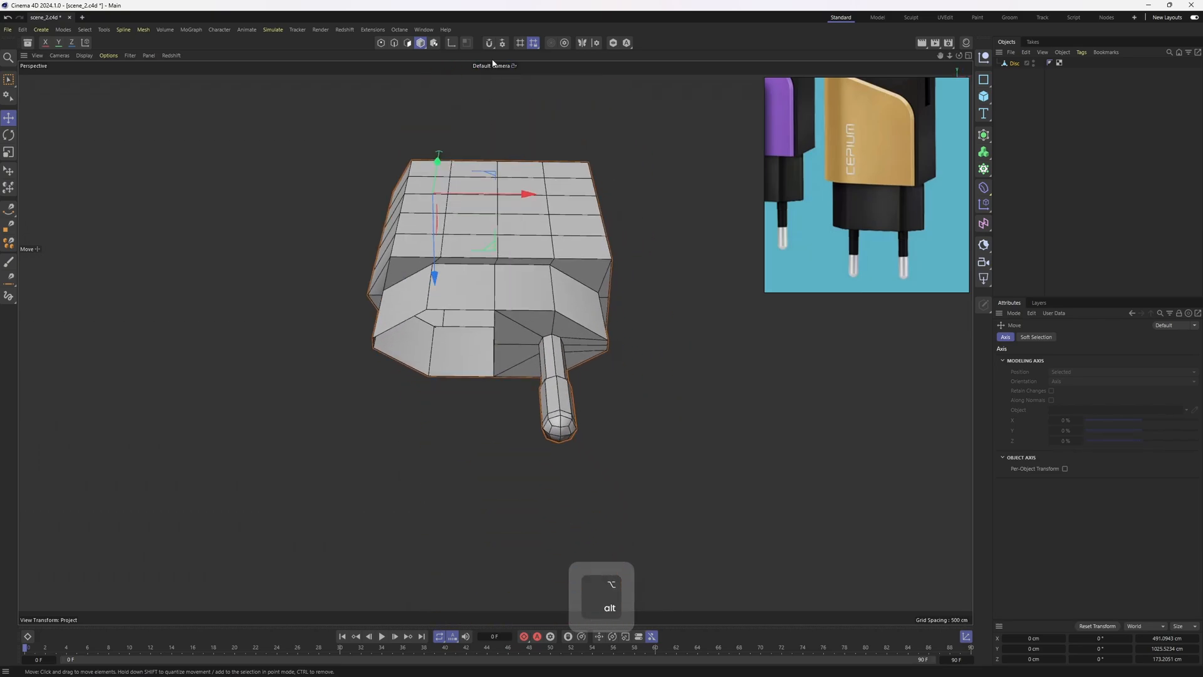
# - Move the object axis to the middle of the underside's centre edge, at X 158.0139 cm and Y -741.5236 cm
pyautogui.keyDown('alt'); pyautogui.moveTo(457, 369); pyautogui.dragTo(475, 370, button='right'); pyautogui.keyUp('alt')
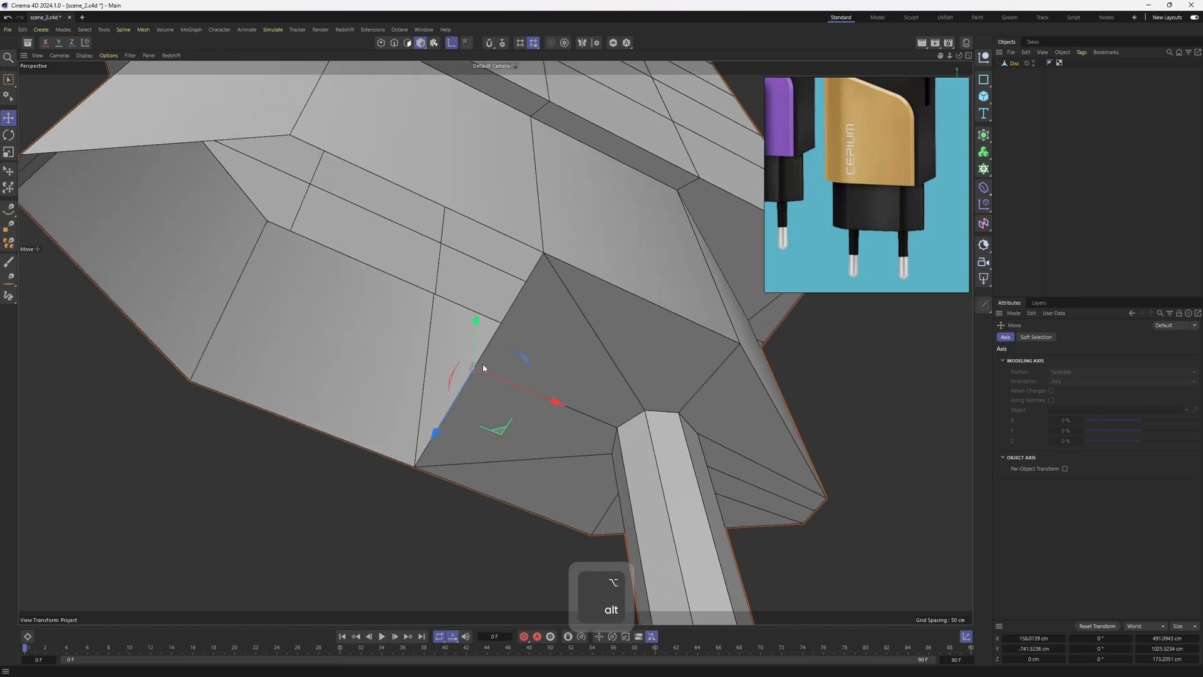
pyautogui.keyDown('alt'); pyautogui.moveTo(484, 369); pyautogui.dragTo(511, 395); pyautogui.keyUp('alt')
pyautogui.keyDown('alt'); pyautogui.moveTo(511, 395); pyautogui.dragTo(492, 282, button='right'); pyautogui.keyUp('alt')
pyautogui.click(453, 47)
pyautogui.keyDown('alt'); pyautogui.moveTo(574, 246); pyautogui.dragTo(548, 242, button='right'); pyautogui.keyUp('alt')
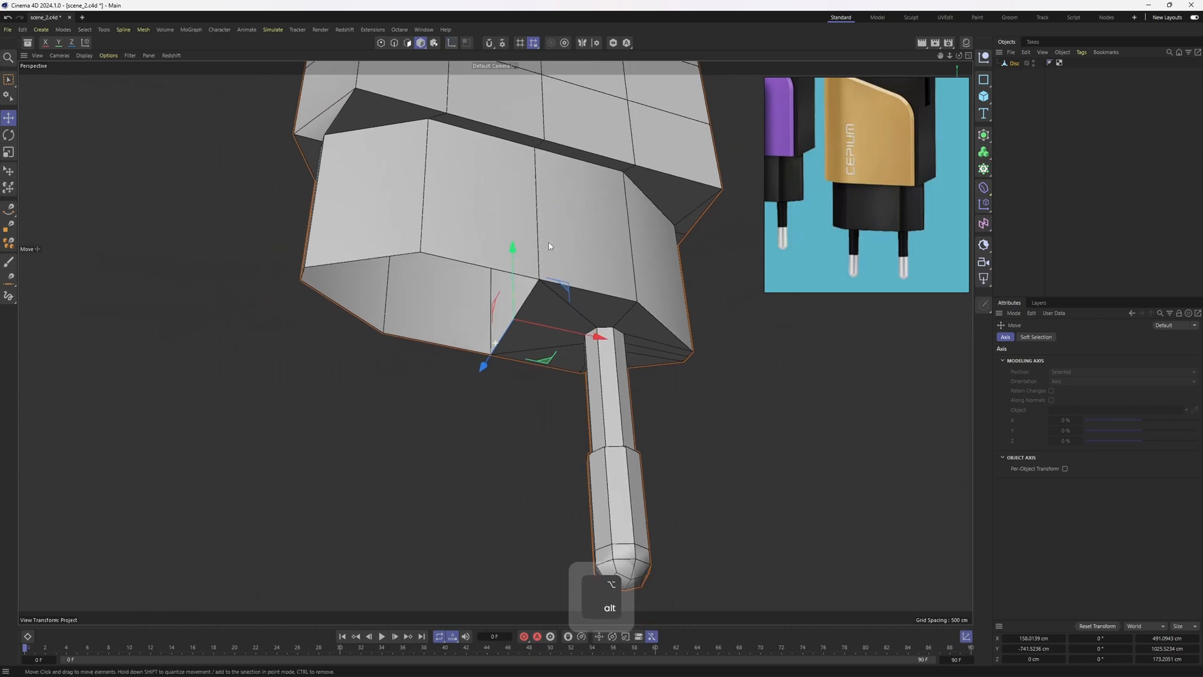
pyautogui.keyDown('alt'); pyautogui.moveTo(548, 241); pyautogui.dragTo(503, 231, button='middle'); pyautogui.keyUp('alt')
# - Split the selected underside half and pin into a separate object and select that object
pyautogui.press('3')
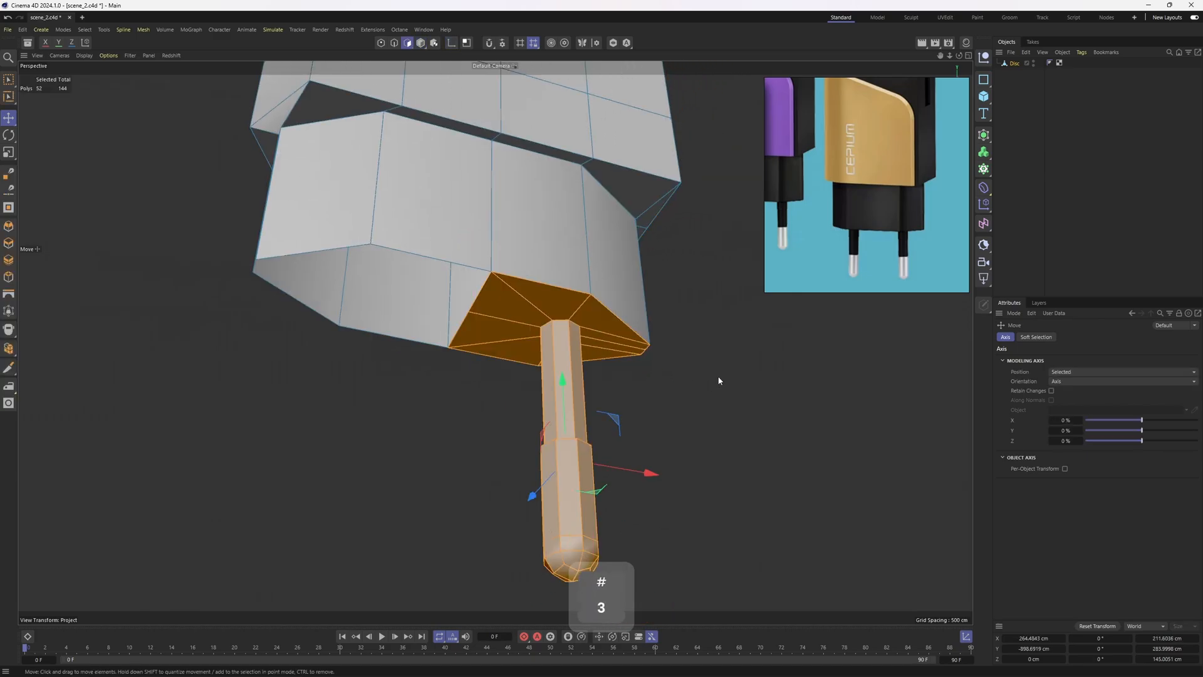
pyautogui.press('u')
pyautogui.press('p')
pyautogui.click(1015, 72)
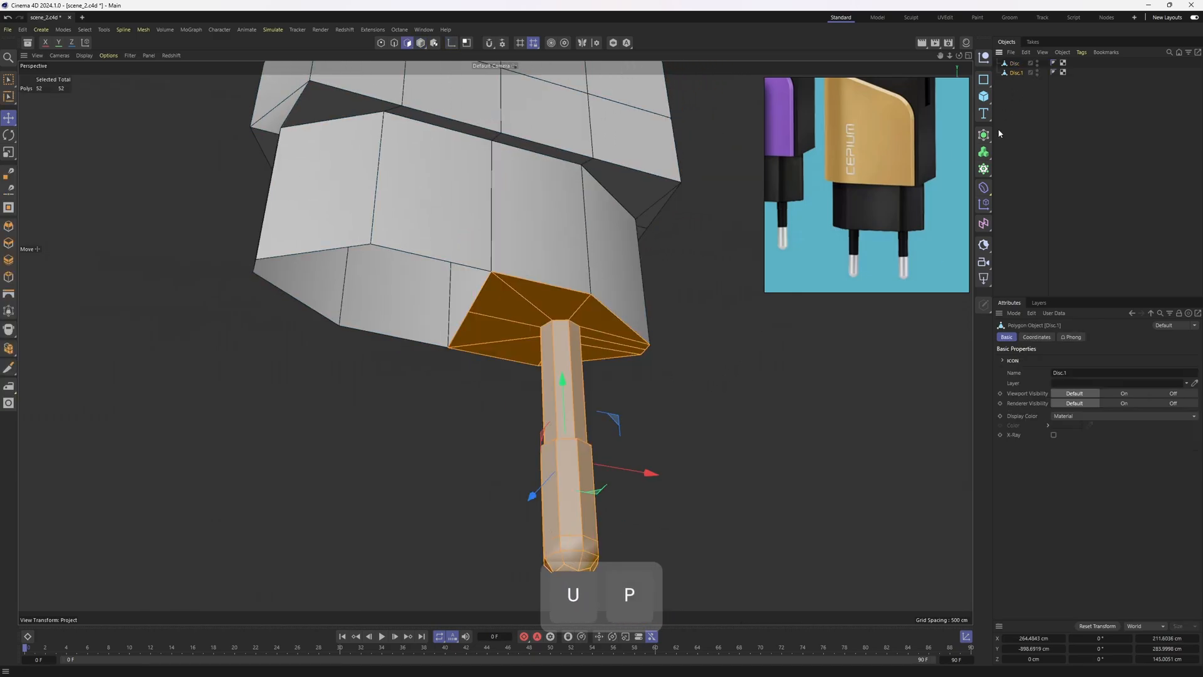
# - Mirror the split pin object onto the open half of the collar by setting its X scale to -1
pyautogui.click(1037, 337)
pyautogui.keyDown('alt'); pyautogui.moveTo(664, 269); pyautogui.dragTo(544, 246); pyautogui.keyUp('alt')
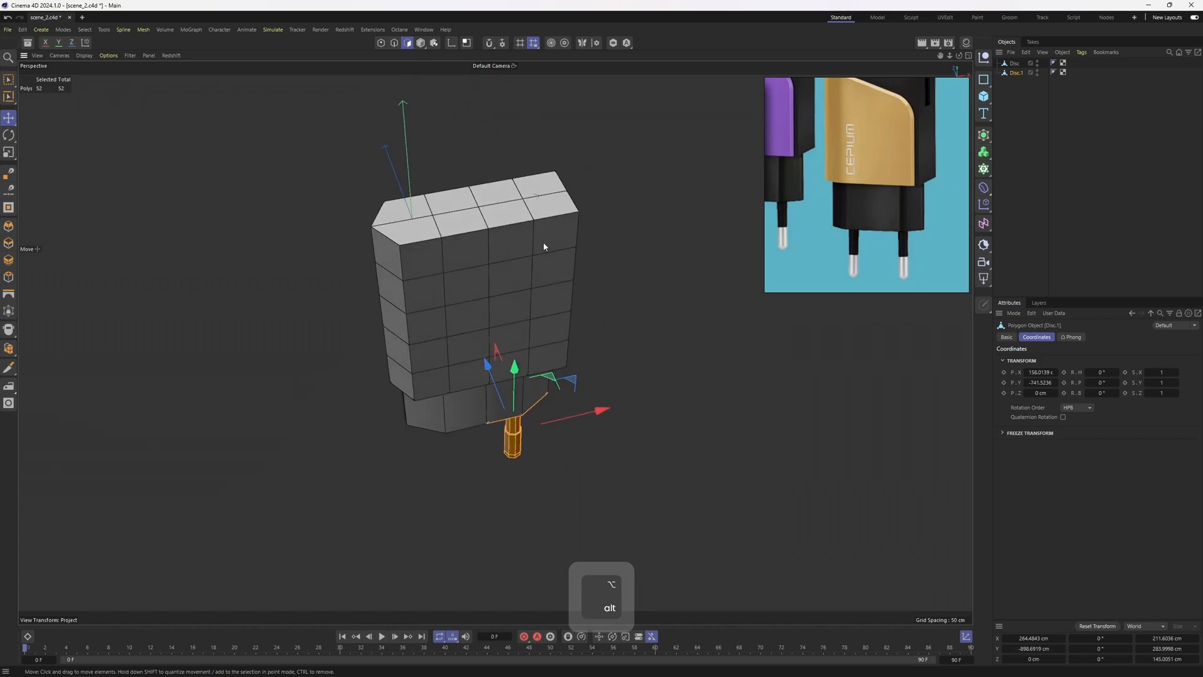
pyautogui.keyDown('alt'); pyautogui.moveTo(560, 394); pyautogui.dragTo(689, 357); pyautogui.keyUp('alt')
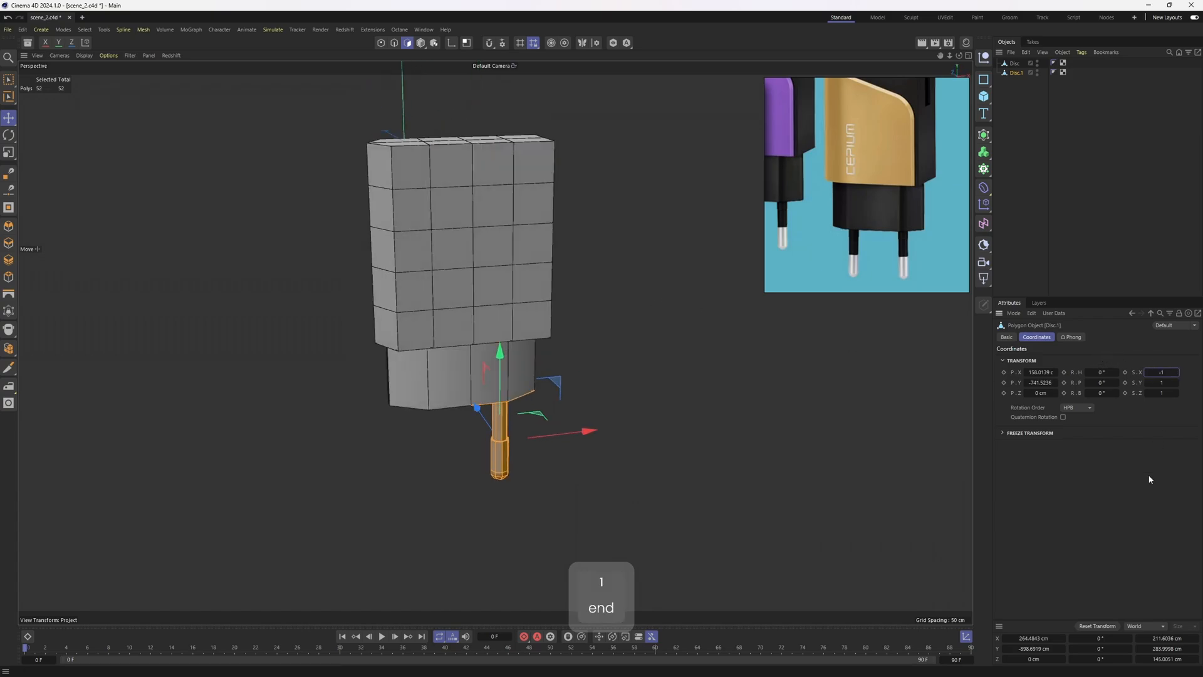
pyautogui.press('Return')
pyautogui.keyDown('alt'); pyautogui.moveTo(438, 416); pyautogui.dragTo(467, 412, button='right'); pyautogui.keyUp('alt')
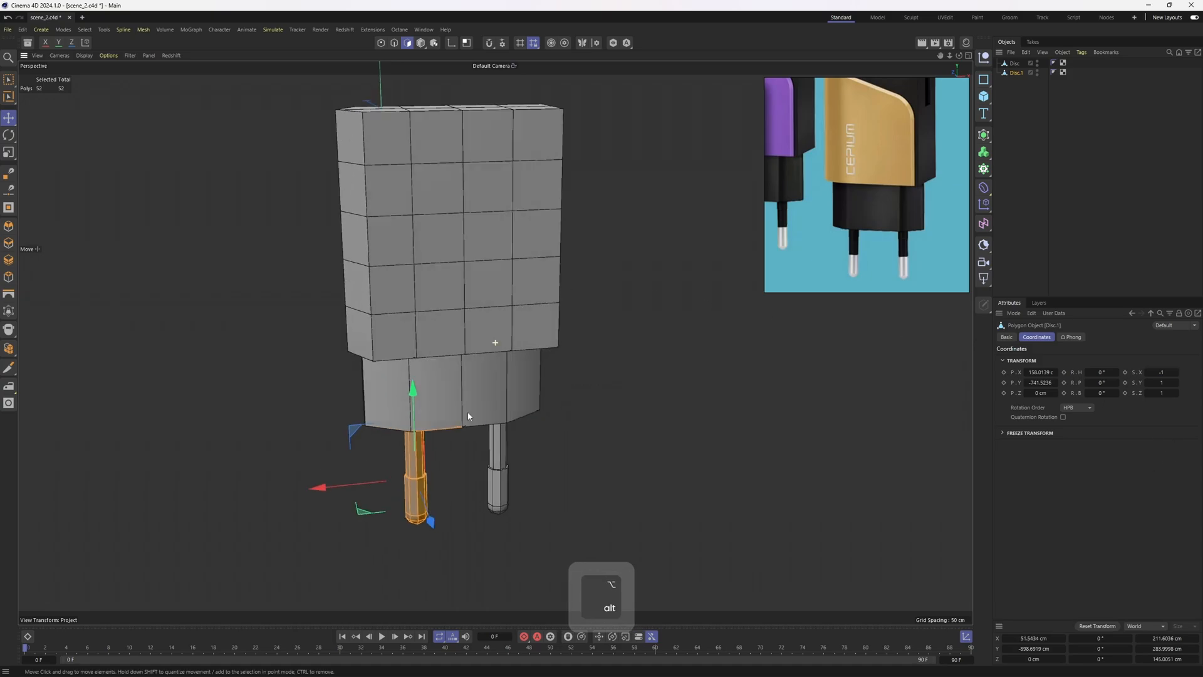
pyautogui.keyDown('alt'); pyautogui.moveTo(468, 412); pyautogui.dragTo(503, 299); pyautogui.keyUp('alt')
pyautogui.keyDown('alt'); pyautogui.moveTo(503, 299); pyautogui.dragTo(504, 271, button='right'); pyautogui.keyUp('alt')
pyautogui.keyDown('alt'); pyautogui.moveTo(488, 370); pyautogui.dragTo(514, 275, button='middle'); pyautogui.keyUp('alt')
pyautogui.keyDown('alt'); pyautogui.moveTo(514, 273); pyautogui.dragTo(513, 246, button='right'); pyautogui.keyUp('alt')
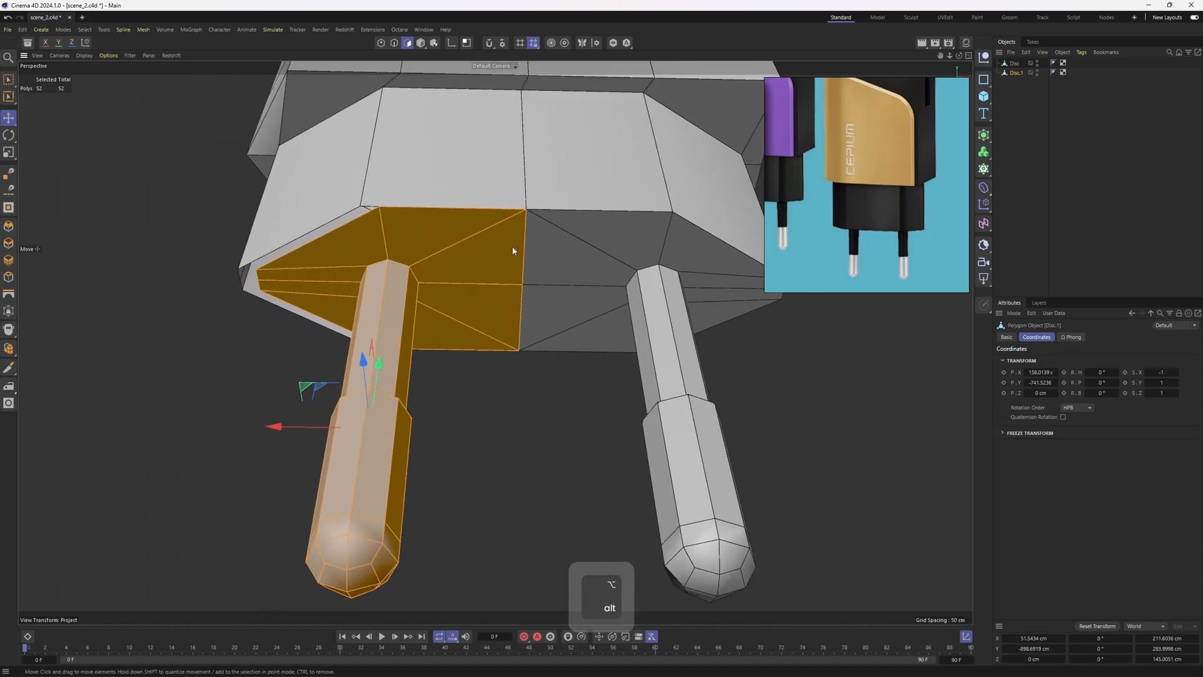
pyautogui.keyDown('alt'); pyautogui.moveTo(513, 246); pyautogui.dragTo(503, 308); pyautogui.keyUp('alt')
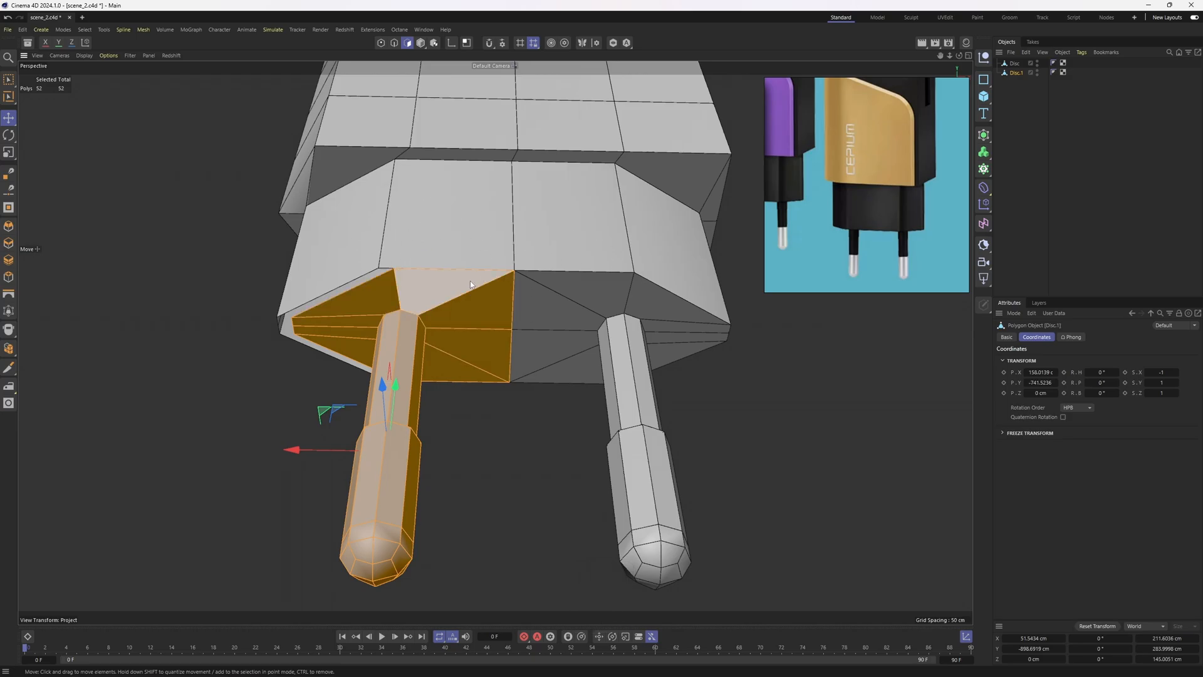
# - Select all points of the mirrored piece except its centre edge and shift them outward to about X 32.7 cm
pyautogui.keyDown('alt'); pyautogui.moveTo(481, 351); pyautogui.dragTo(522, 327, button='middle'); pyautogui.keyUp('alt')
pyautogui.scroll(1, 522, 327)
pyautogui.press('1')
pyautogui.scroll(-4, 486, 326)
pyautogui.press('0')
pyautogui.moveTo(335, 242); pyautogui.dragTo(464, 502)
pyautogui.moveTo(373, 410); pyautogui.dragTo(361, 411)
pyautogui.scroll(4, 408, 313)
pyautogui.keyDown('alt'); pyautogui.moveTo(403, 317); pyautogui.dragTo(518, 215); pyautogui.keyUp('alt')
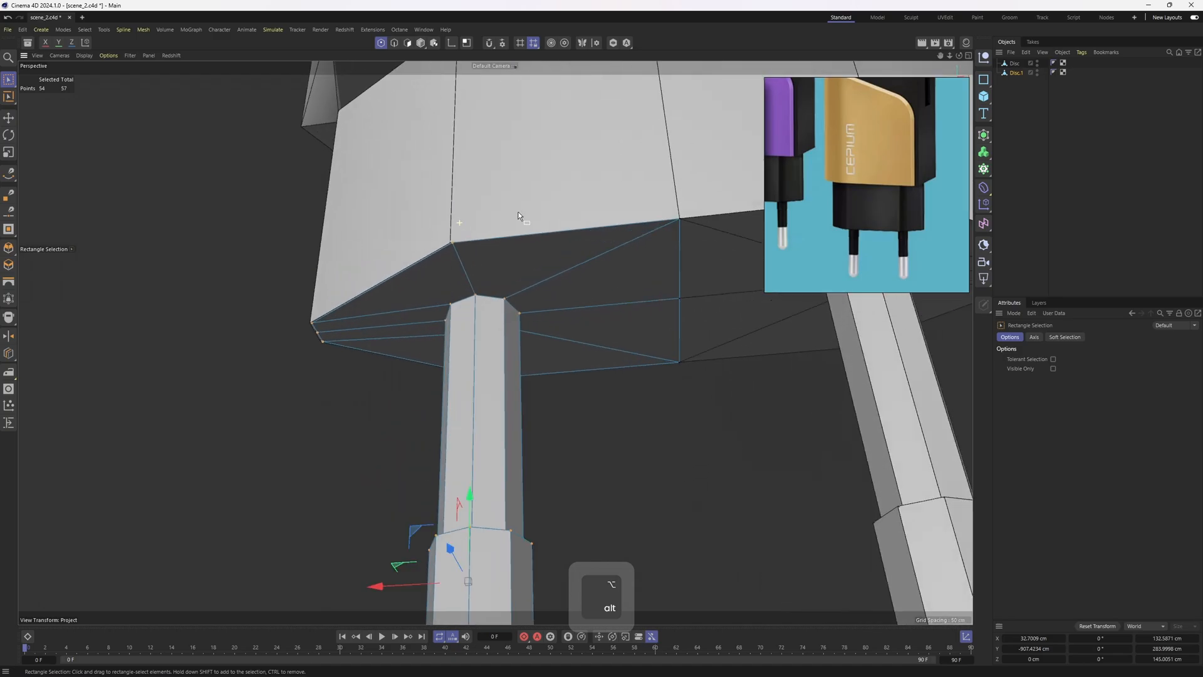
# - Nudge the selected points about 0.75 cm farther outward along X to line up with the collar's lower corners
pyautogui.keyDown('alt'); pyautogui.moveTo(502, 288); pyautogui.dragTo(497, 209, button='middle'); pyautogui.keyUp('alt')
pyautogui.scroll(-1, 497, 211)
pyautogui.moveTo(403, 506); pyautogui.dragTo(401, 506)
pyautogui.scroll(4, 472, 178)
pyautogui.keyDown('alt'); pyautogui.moveTo(471, 178); pyautogui.dragTo(439, 243, button='middle'); pyautogui.keyUp('alt')
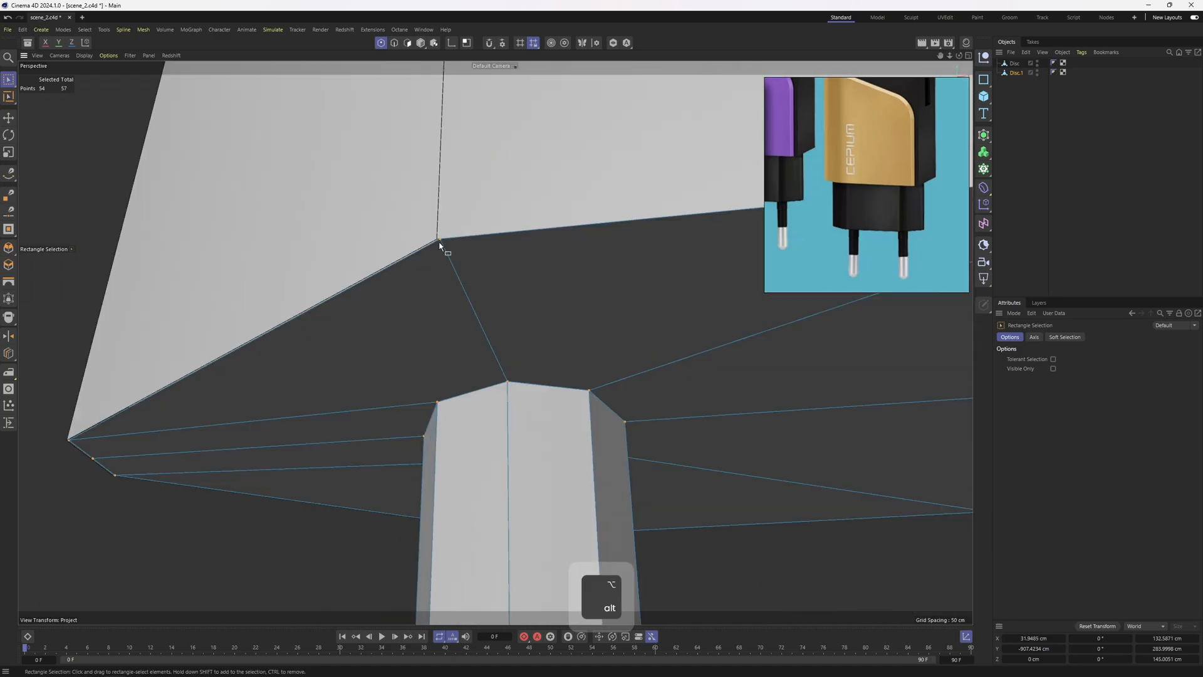
pyautogui.keyDown('alt'); pyautogui.moveTo(432, 243); pyautogui.dragTo(373, 270, button='right'); pyautogui.keyUp('alt')
pyautogui.keyDown('alt'); pyautogui.moveTo(489, 354); pyautogui.dragTo(466, 246, button='middle'); pyautogui.keyUp('alt')
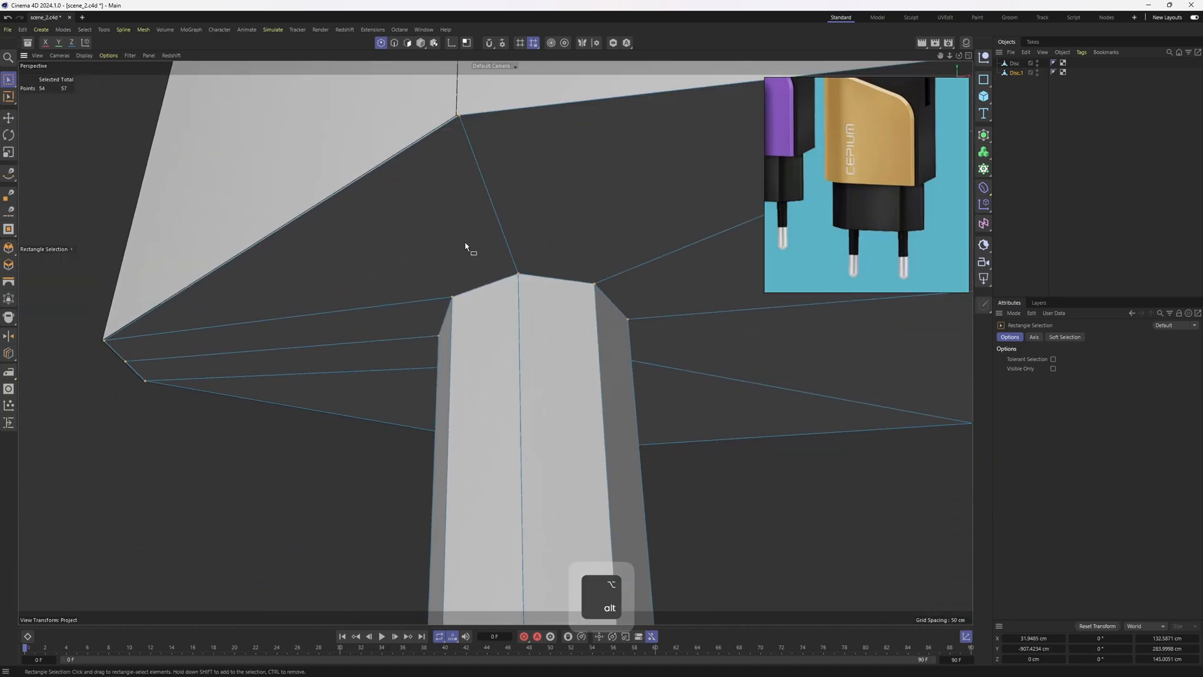
# - Nudge the mirrored piece's selected points slightly along X to about 31.5 cm
pyautogui.keyDown('alt'); pyautogui.moveTo(475, 416); pyautogui.dragTo(437, 431, button='right'); pyautogui.keyUp('alt')
pyautogui.keyDown('alt'); pyautogui.moveTo(437, 432); pyautogui.dragTo(450, 537); pyautogui.keyUp('alt')
pyautogui.moveTo(422, 577); pyautogui.dragTo(421, 578)
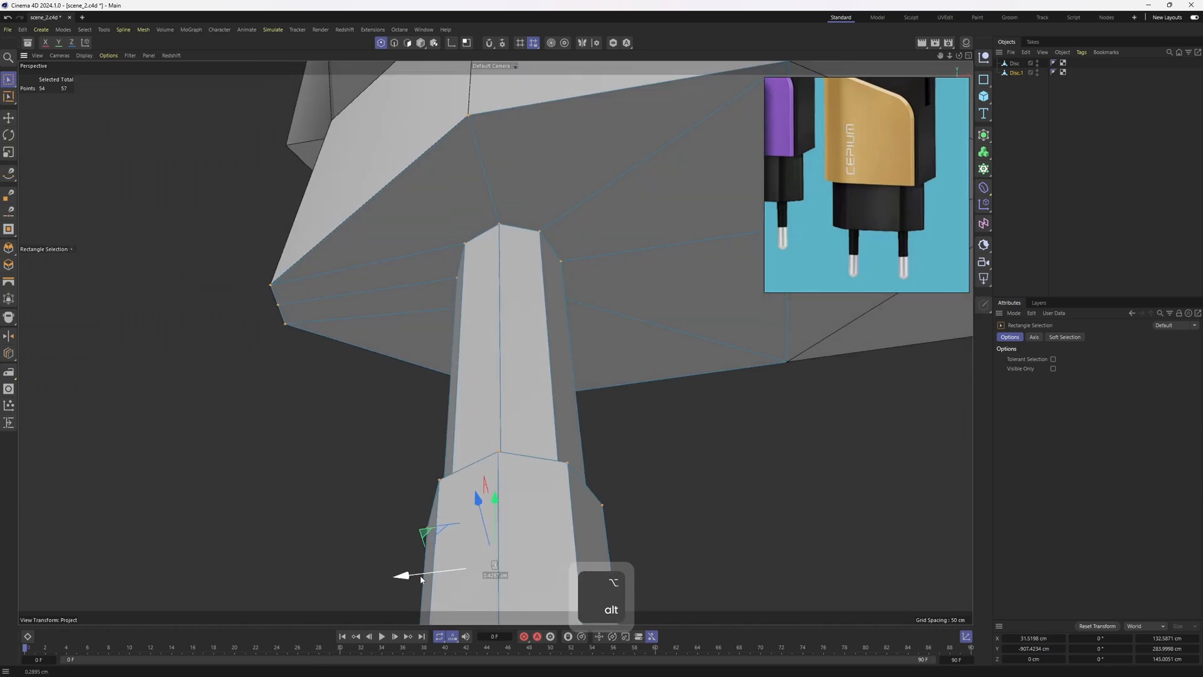
pyautogui.keyDown('alt'); pyautogui.moveTo(500, 254); pyautogui.dragTo(462, 273, button='right'); pyautogui.keyUp('alt')
pyautogui.keyDown('alt'); pyautogui.moveTo(463, 276); pyautogui.dragTo(495, 354); pyautogui.keyUp('alt')
# - Merge the charger body and the mirrored pin piece into one object with Connect Objects + Delete
pyautogui.moveTo(1077, 105); pyautogui.dragTo(1007, 62)
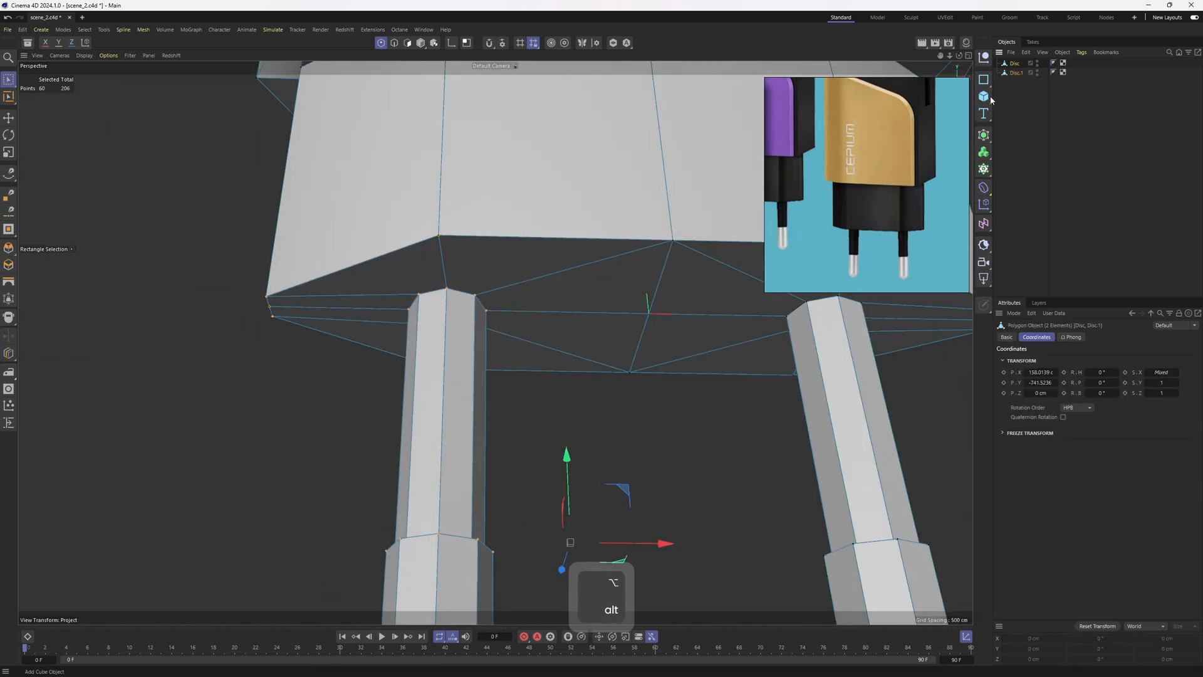
pyautogui.keyDown('alt'); pyautogui.moveTo(672, 224); pyautogui.dragTo(623, 316, button='middle'); pyautogui.keyUp('alt')
pyautogui.keyDown('alt'); pyautogui.moveTo(622, 316); pyautogui.dragTo(567, 329, button='right'); pyautogui.keyUp('alt')
pyautogui.keyDown('alt'); pyautogui.moveTo(567, 329); pyautogui.dragTo(605, 332); pyautogui.keyUp('alt')
pyautogui.rightClick(1005, 72)
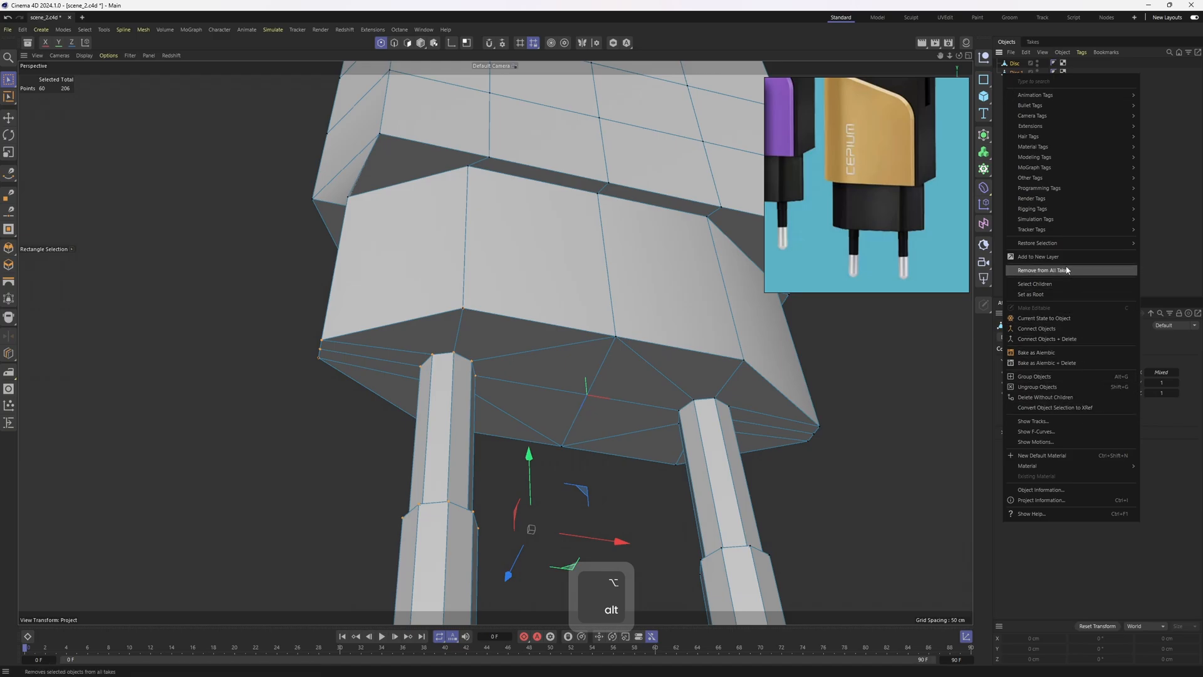
pyautogui.click(1070, 342)
# - Optimize all points of the combined mesh with a tolerance of 1 cm to weld the seam
pyautogui.keyDown('alt'); pyautogui.moveTo(551, 335); pyautogui.dragTo(478, 342, button='middle'); pyautogui.keyUp('alt')
pyautogui.hotkey('ctrl', 'a')
pyautogui.rightClick(475, 229)
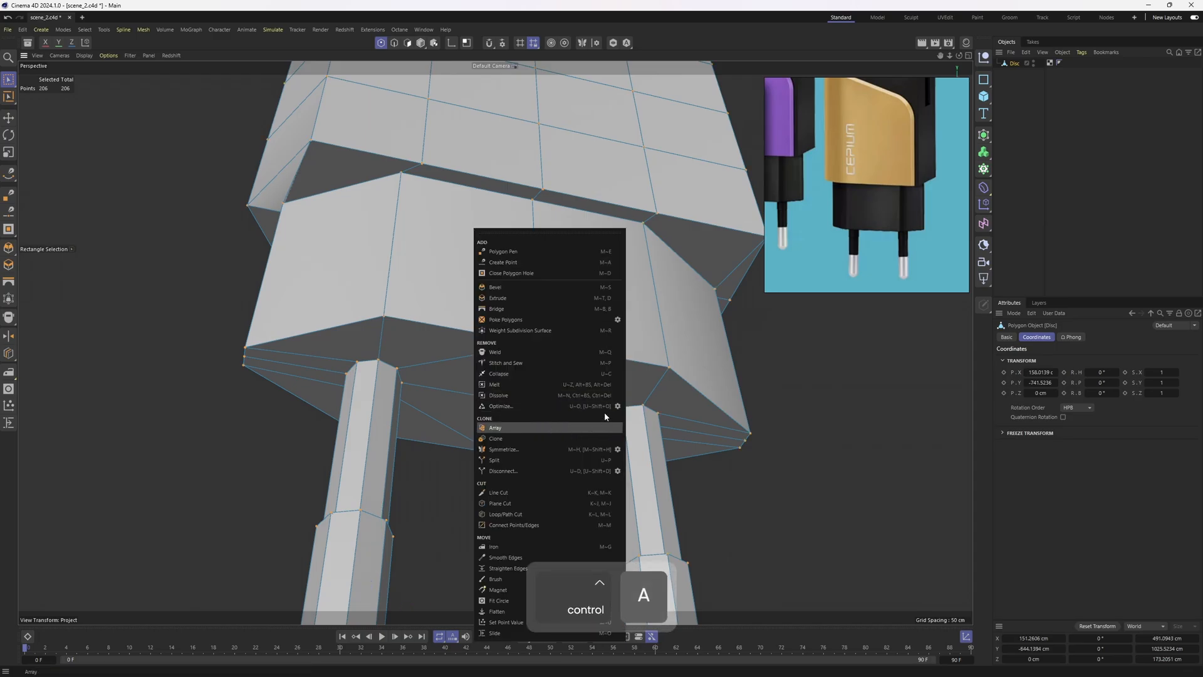
pyautogui.click(618, 406)
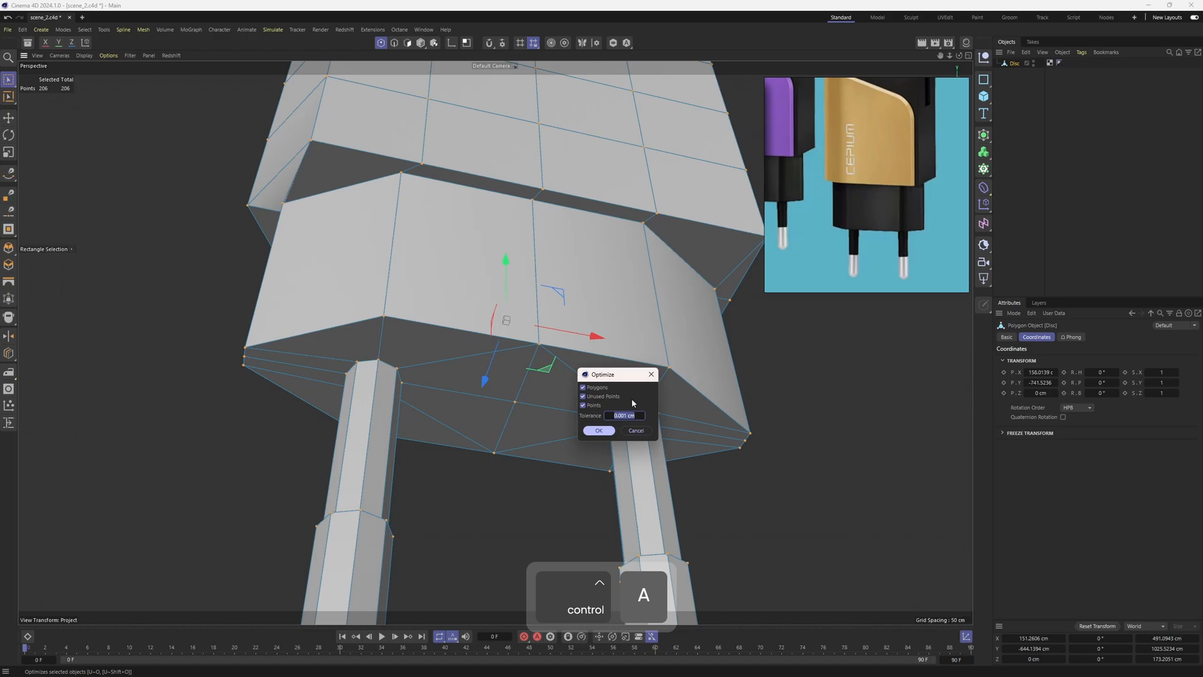
pyautogui.write('1')
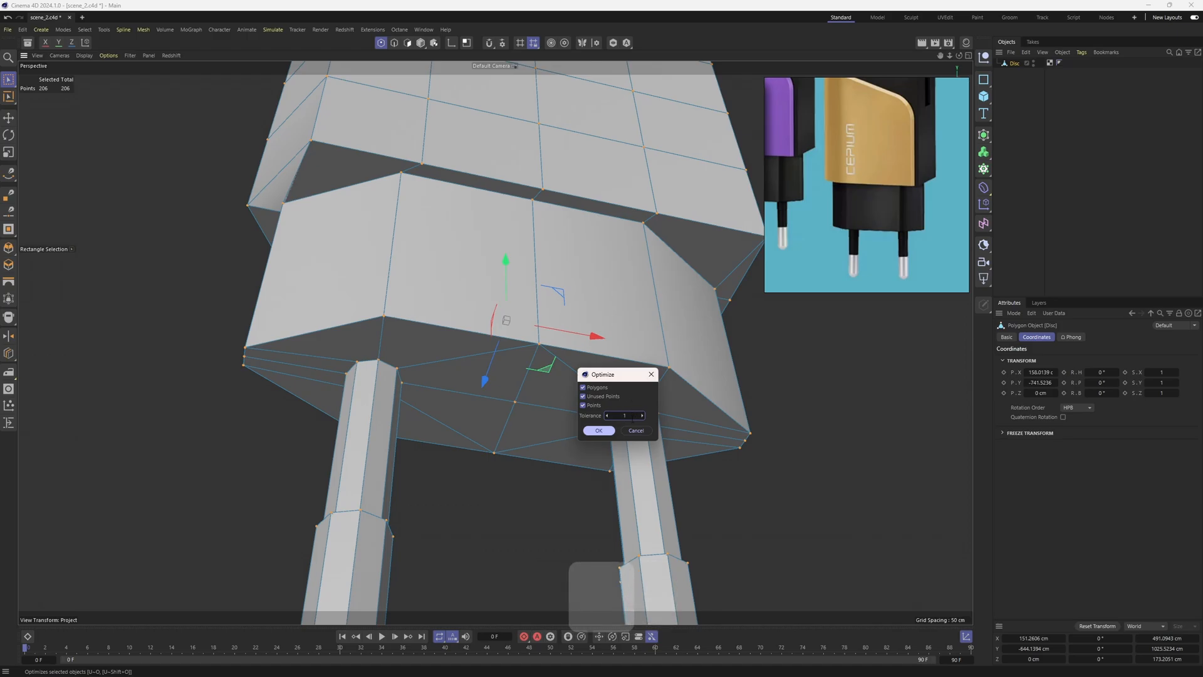
pyautogui.click(598, 430)
# - Examine up close whether the seam points between the two underside halves are merged and which way the polygons face
pyautogui.keyDown('alt'); pyautogui.moveTo(450, 347); pyautogui.dragTo(614, 410, button='right'); pyautogui.keyUp('alt')
pyautogui.press('3')
pyautogui.press('e')
pyautogui.press('1')
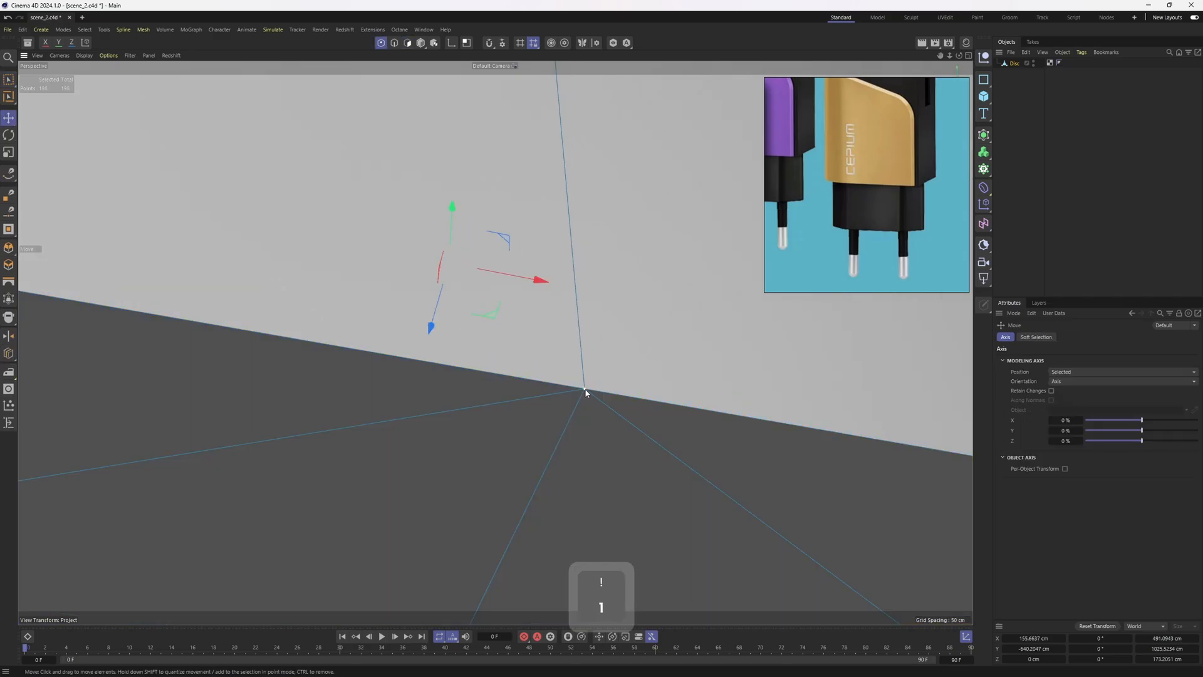
pyautogui.scroll(-1, 594, 399)
pyautogui.press('3')
pyautogui.scroll(-4, 599, 388)
pyautogui.scroll(-6, 596, 382)
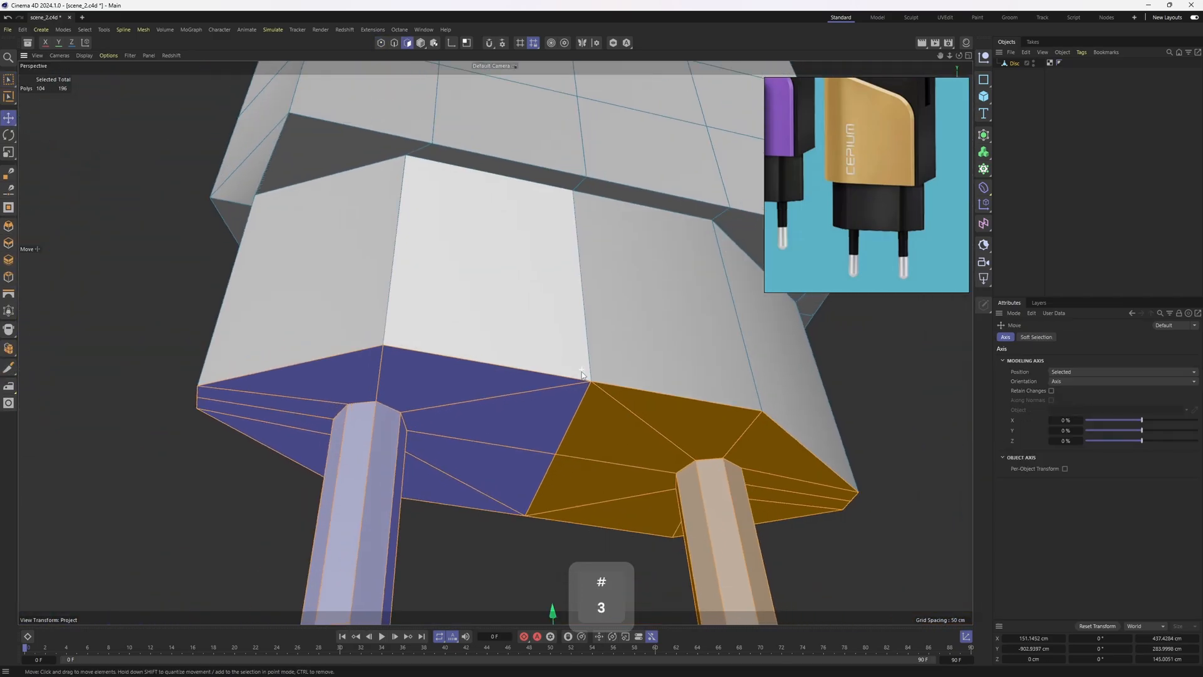
# - Select all polygons of the charger and align their normals
pyautogui.hotkey('ctrl', 'a')
pyautogui.scroll(-3, 599, 357)
pyautogui.keyDown('alt'); pyautogui.moveTo(600, 358); pyautogui.dragTo(492, 283); pyautogui.keyUp('alt')
pyautogui.rightClick(659, 401)
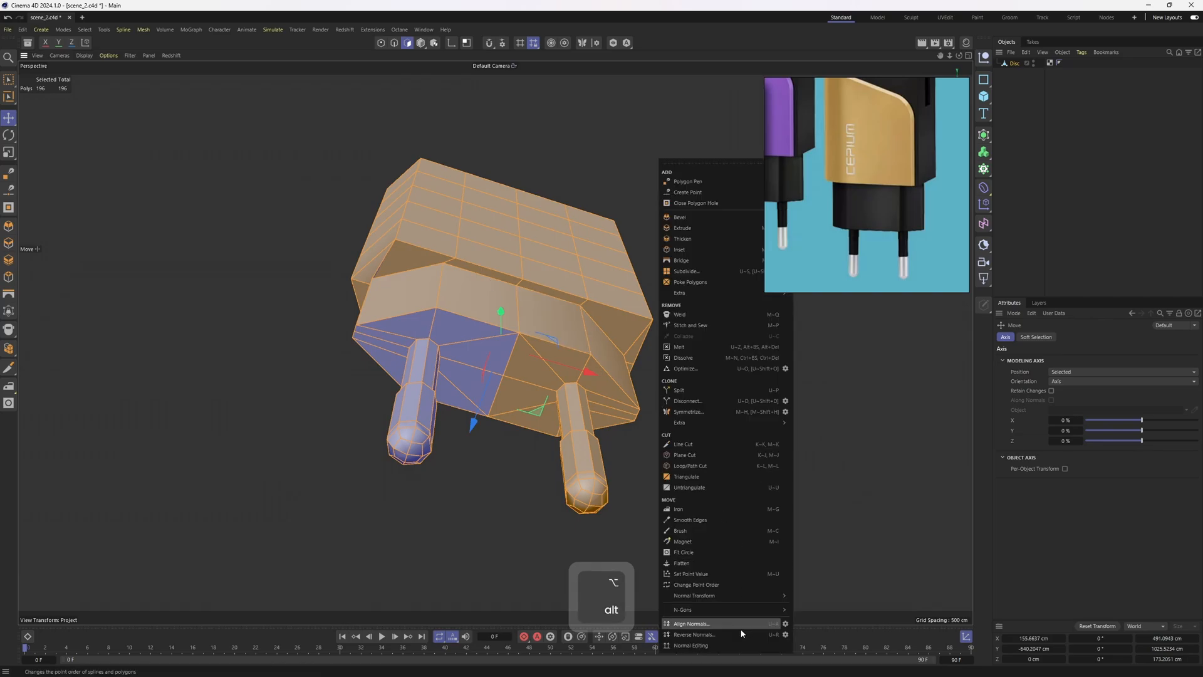
pyautogui.click(714, 636)
pyautogui.keyDown('alt'); pyautogui.moveTo(714, 636); pyautogui.dragTo(672, 376); pyautogui.keyUp('alt')
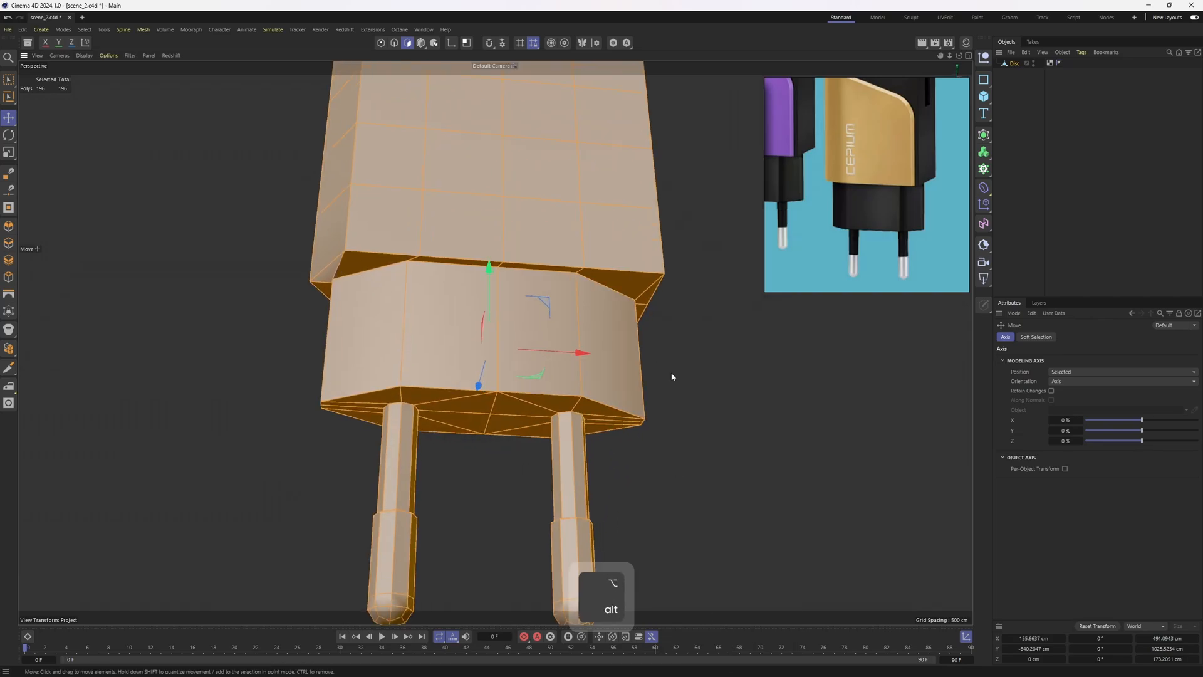
# - Add a Subdivision Surface as parent of the charger mesh, reselect the mesh and disable the smoothing
pyautogui.keyDown('alt'); pyautogui.click(985, 136); pyautogui.keyUp('alt')
pyautogui.keyDown('alt'); pyautogui.moveTo(700, 304); pyautogui.dragTo(601, 376); pyautogui.keyUp('alt')
pyautogui.click(1020, 74)
pyautogui.press('q')
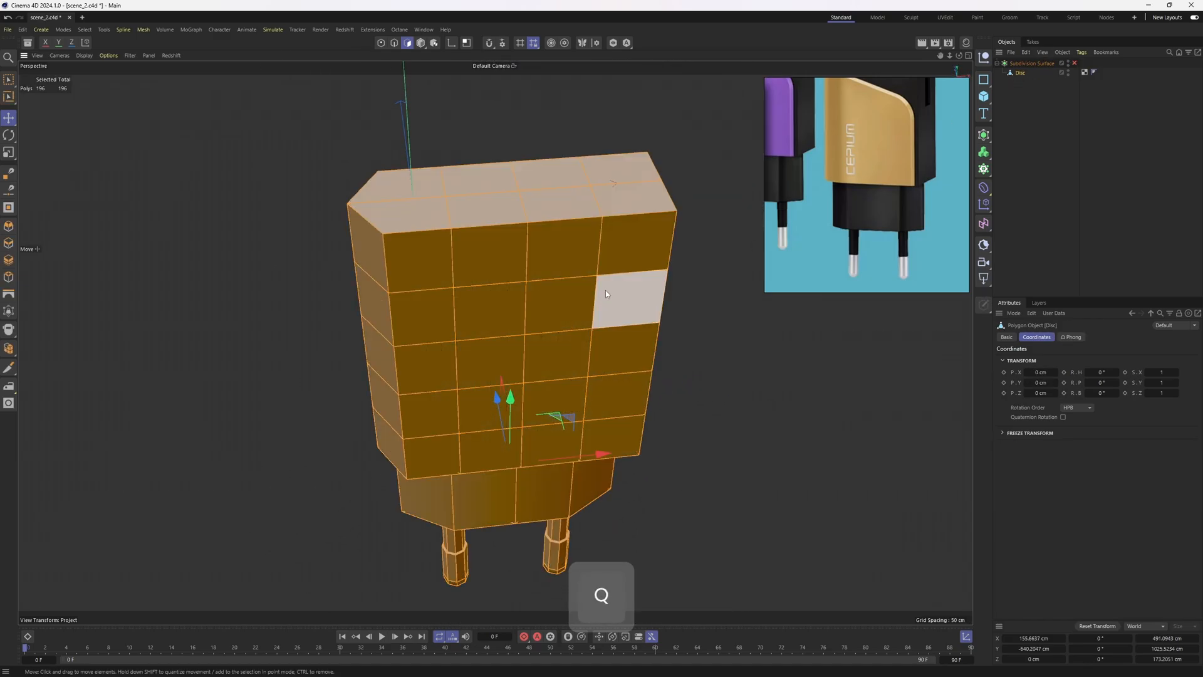
# - Select the edges outlining the charger body's top face, including its front, back and end borders
pyautogui.press('e')
pyautogui.keyDown('alt'); pyautogui.moveTo(597, 294); pyautogui.dragTo(574, 289); pyautogui.keyUp('alt')
pyautogui.doubleClick(521, 197)
pyautogui.keyDown('shift'); pyautogui.click(381, 218); pyautogui.keyUp('shift')
pyautogui.keyDown('shift'); pyautogui.click(390, 172); pyautogui.keyUp('shift')
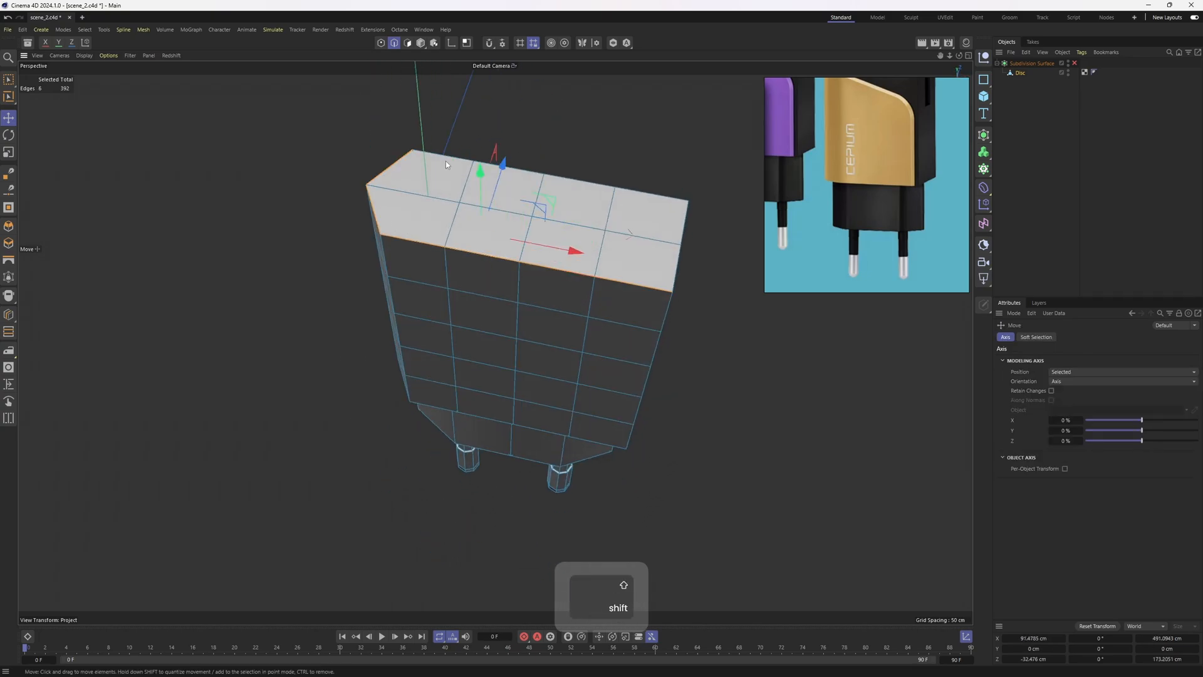
pyautogui.keyDown('alt'); pyautogui.moveTo(445, 161); pyautogui.dragTo(476, 202); pyautogui.keyUp('alt')
pyautogui.keyDown('shift'); pyautogui.click(559, 201); pyautogui.keyUp('shift')
pyautogui.keyDown('shift'); pyautogui.click(500, 186); pyautogui.keyUp('shift')
pyautogui.keyDown('shift'); pyautogui.doubleClick(421, 174); pyautogui.keyUp('shift')
# - Add the bottom border edges of the body's wide face to the edge selection
pyautogui.keyDown('alt'); pyautogui.moveTo(421, 174); pyautogui.dragTo(490, 255); pyautogui.keyUp('alt')
pyautogui.keyDown('alt'); pyautogui.moveTo(476, 176); pyautogui.dragTo(543, 279); pyautogui.keyUp('alt')
pyautogui.keyDown('shift'); pyautogui.click(542, 280); pyautogui.keyUp('shift')
pyautogui.keyDown('shift'); pyautogui.click(477, 282); pyautogui.keyUp('shift')
pyautogui.keyDown('shift'); pyautogui.click(431, 284); pyautogui.keyUp('shift')
pyautogui.keyDown('shift'); pyautogui.click(376, 284); pyautogui.keyUp('shift')
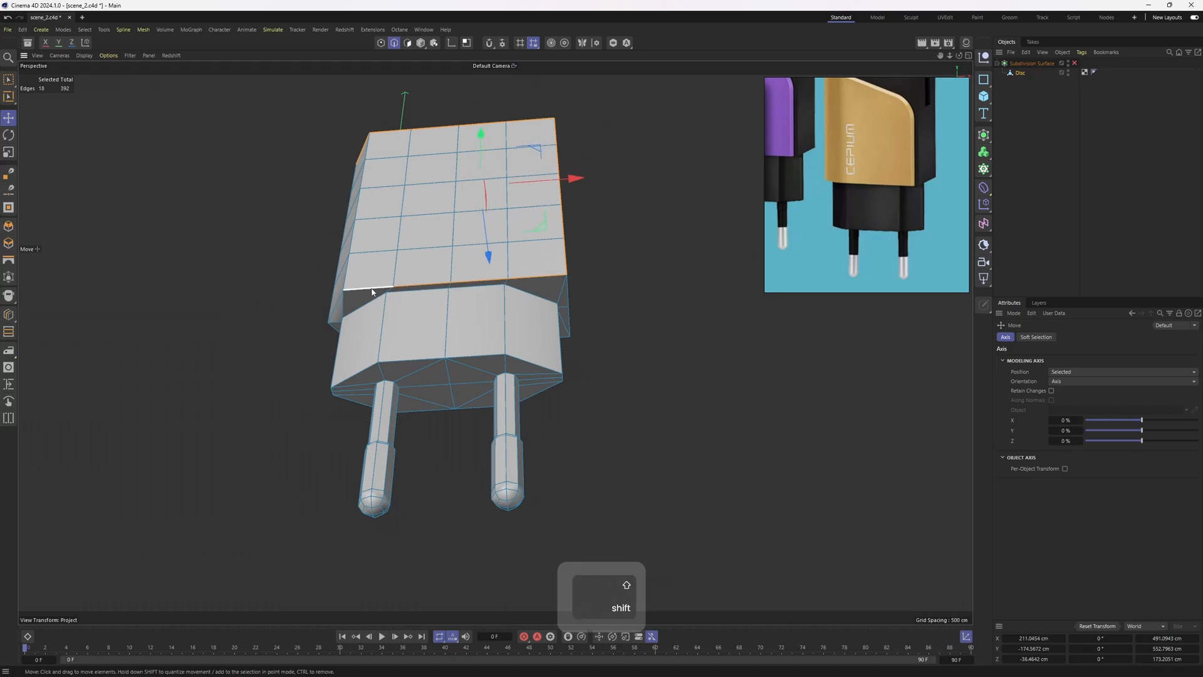
# - Add the remaining bottom border edges and the vertical corner edges of the body's narrow side to the selection
pyautogui.keyDown('alt'); pyautogui.moveTo(376, 283); pyautogui.dragTo(521, 318); pyautogui.keyUp('alt')
pyautogui.keyDown('shift'); pyautogui.doubleClick(430, 276); pyautogui.keyUp('shift')
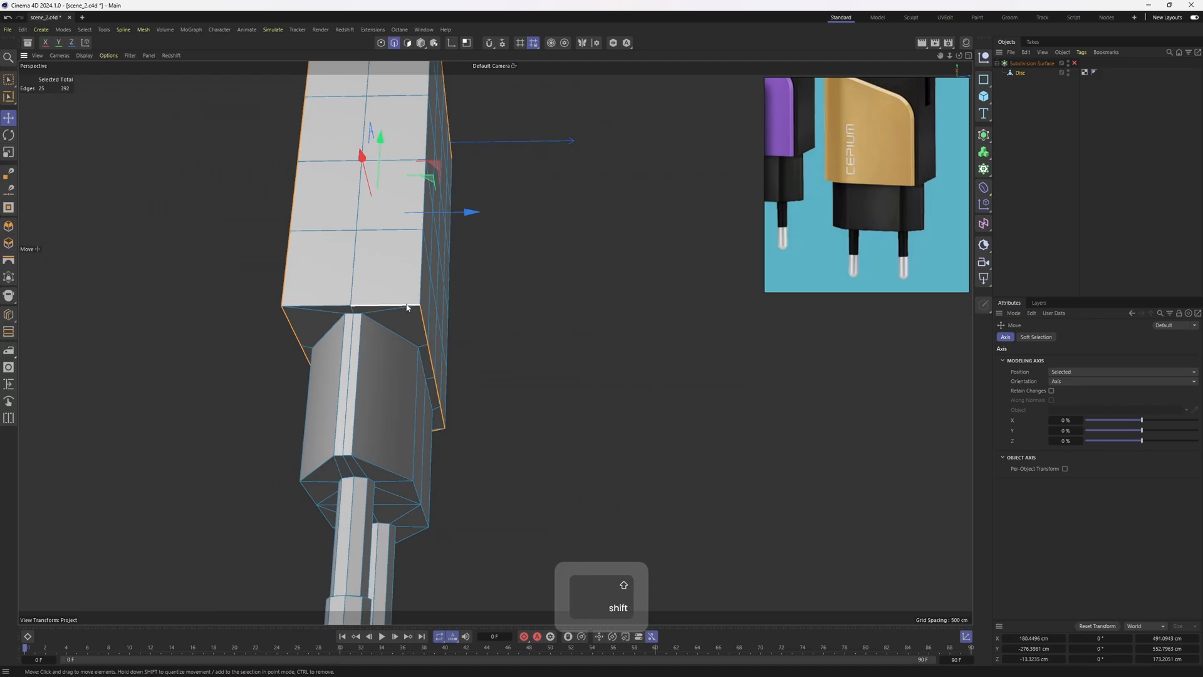
pyautogui.keyDown('alt'); pyautogui.moveTo(449, 289); pyautogui.dragTo(432, 370); pyautogui.keyUp('alt')
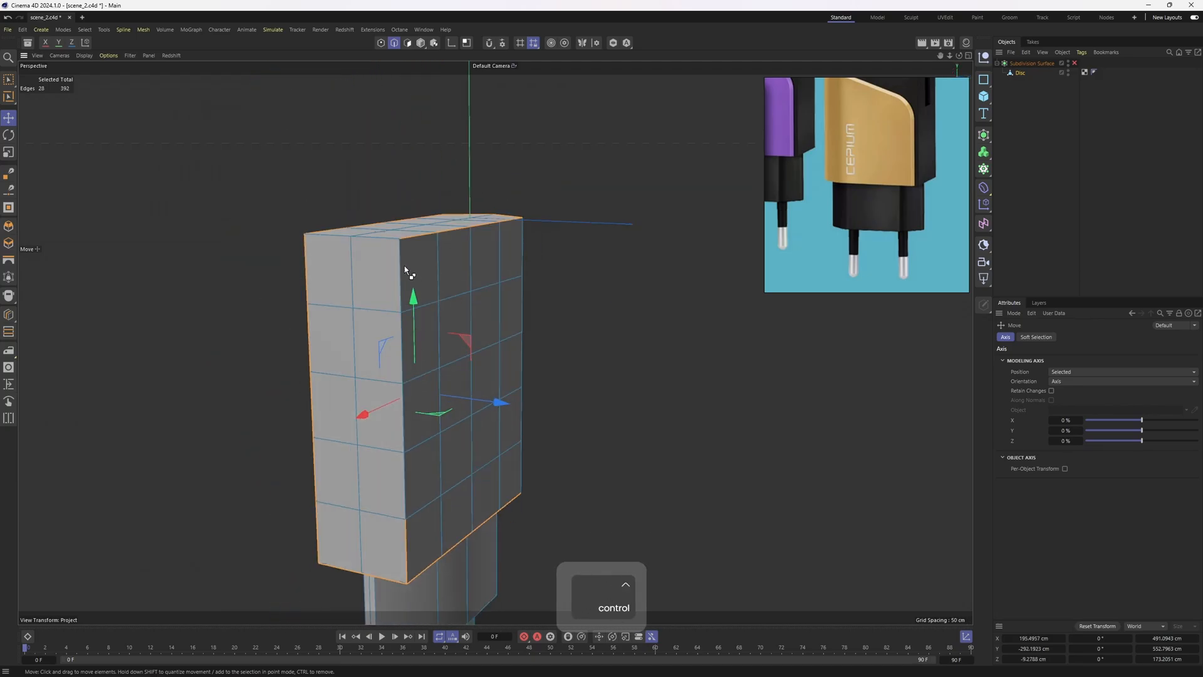
pyautogui.keyDown('shift'); pyautogui.doubleClick(404, 266); pyautogui.keyUp('shift')
pyautogui.keyDown('alt'); pyautogui.moveTo(404, 266); pyautogui.dragTo(436, 234); pyautogui.keyUp('alt')
pyautogui.keyDown('alt'); pyautogui.moveTo(401, 270); pyautogui.dragTo(486, 298); pyautogui.keyUp('alt')
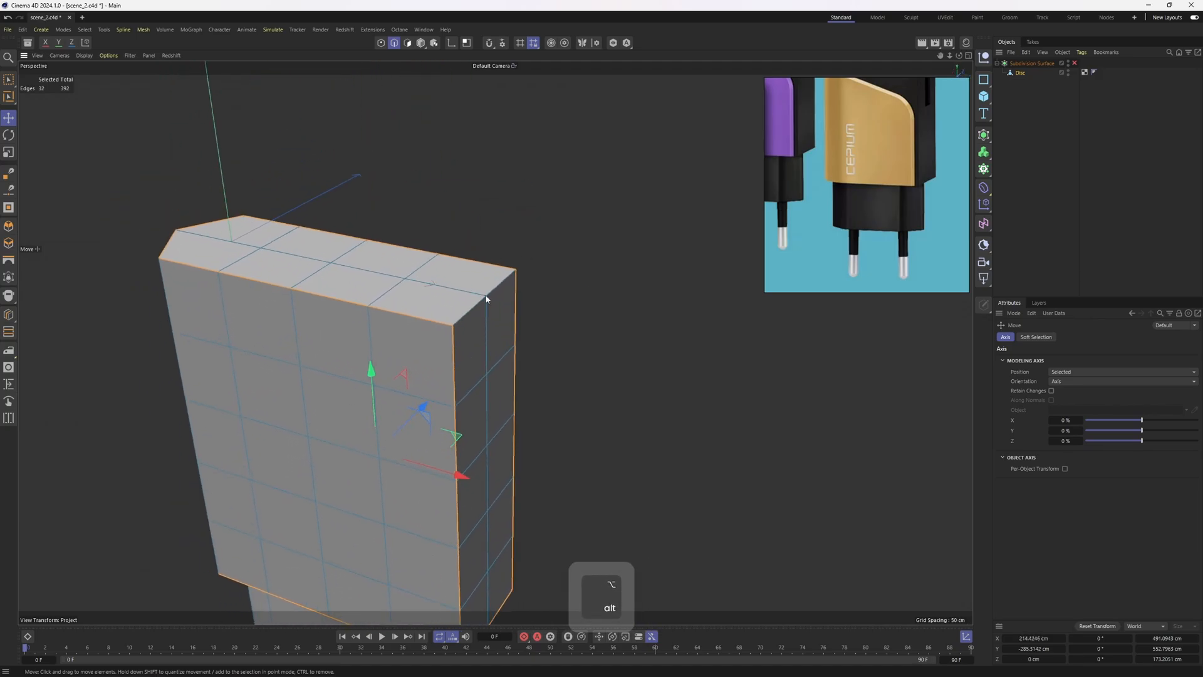
# - Re-enable the smoothing and fully sharpen the selected body edges with Weight Subdivision Surface
pyautogui.press('Return')
pyautogui.moveTo(897, 112); pyautogui.dragTo(896, 154, button='middle')
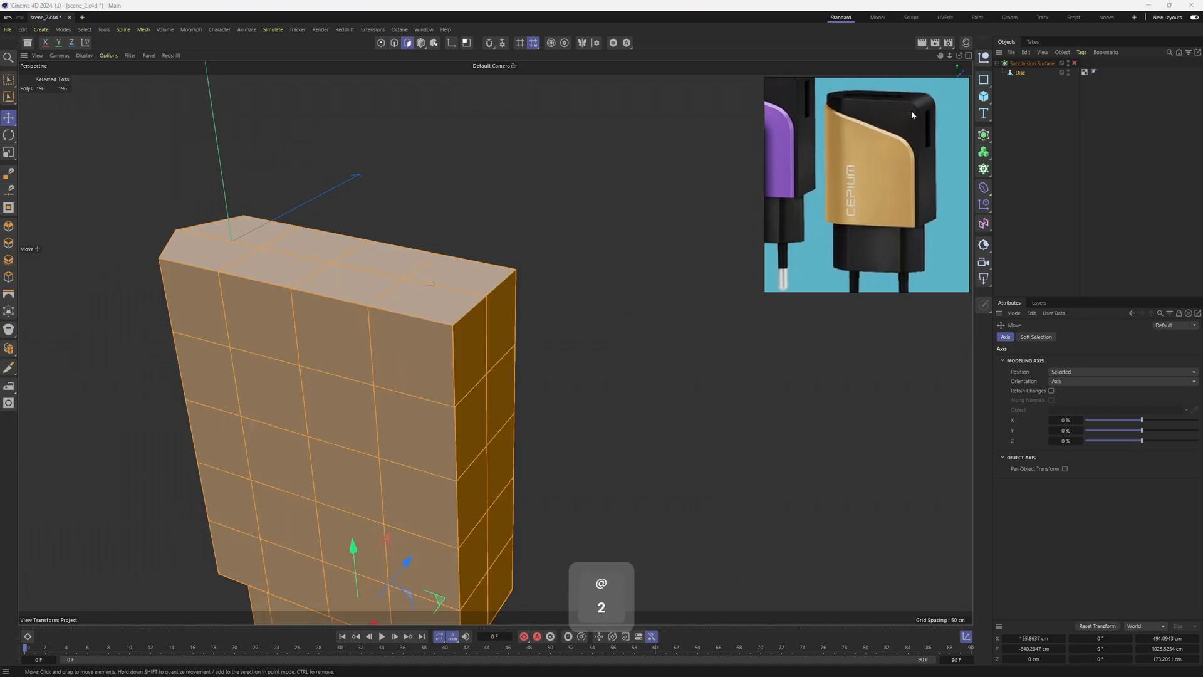
pyautogui.press('Return')
pyautogui.scroll(-3, 495, 285)
pyautogui.press('q')
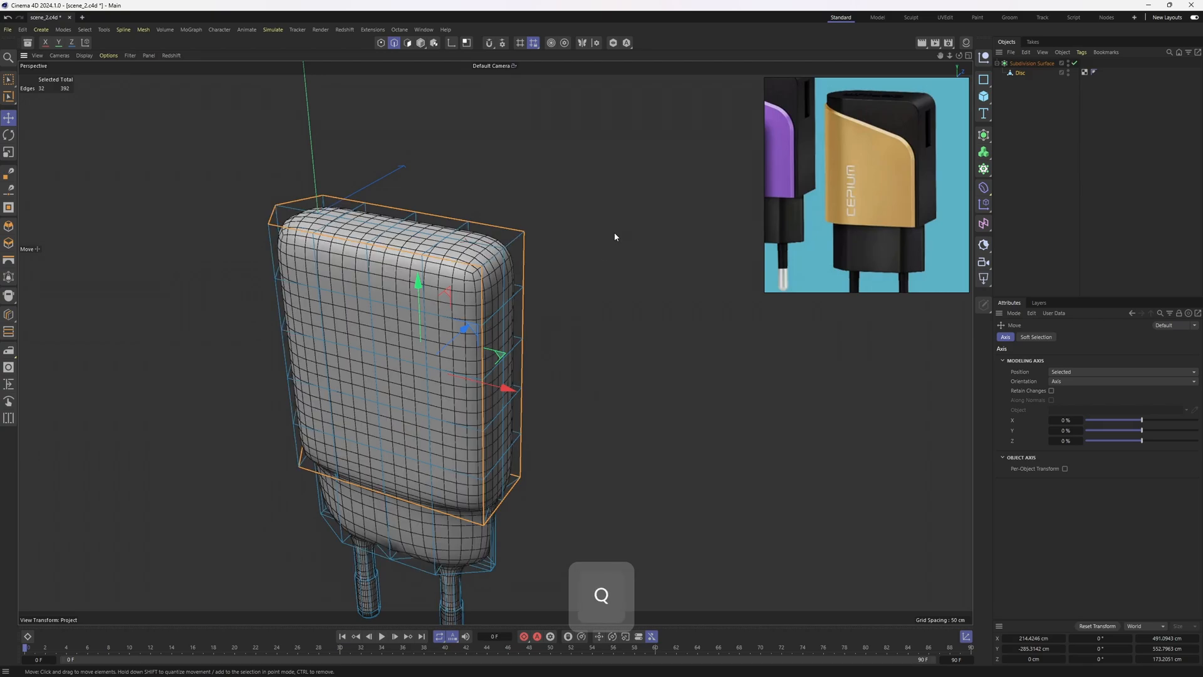
pyautogui.rightClick(614, 234)
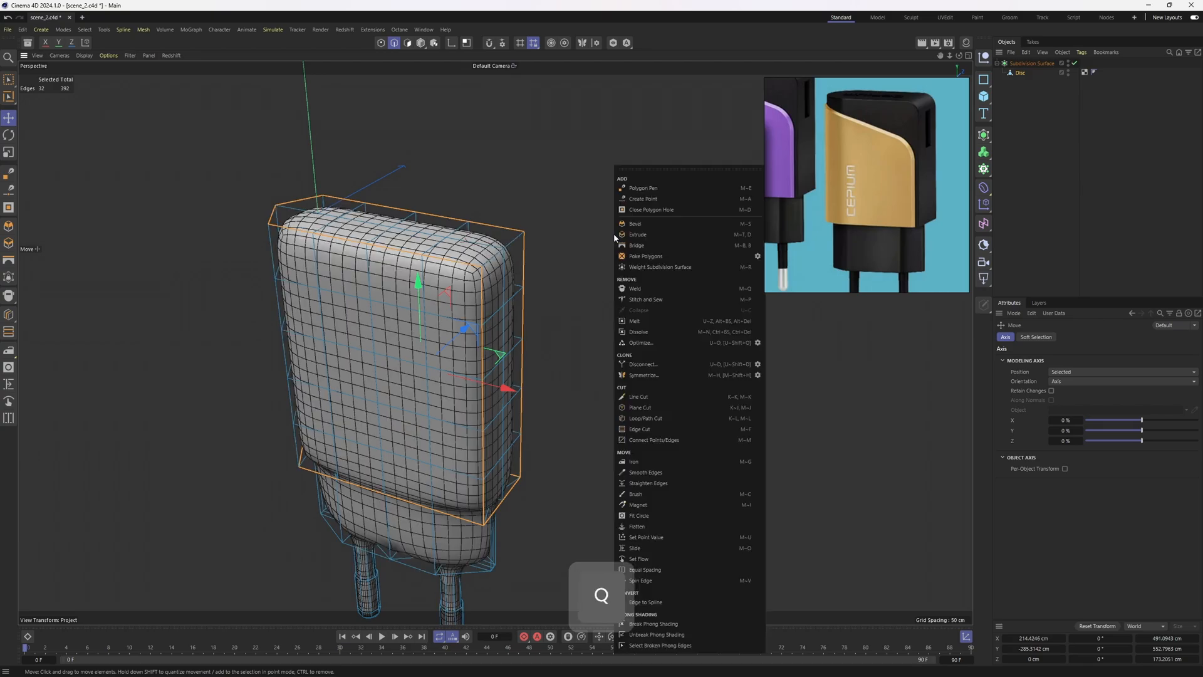
pyautogui.click(665, 271)
pyautogui.moveTo(571, 316); pyautogui.dragTo(680, 316)
# - Inspect the sharpened body from several sides, then restore the edge selection and disable the smoothing
pyautogui.keyDown('alt'); pyautogui.moveTo(467, 308); pyautogui.dragTo(639, 241); pyautogui.keyUp('alt')
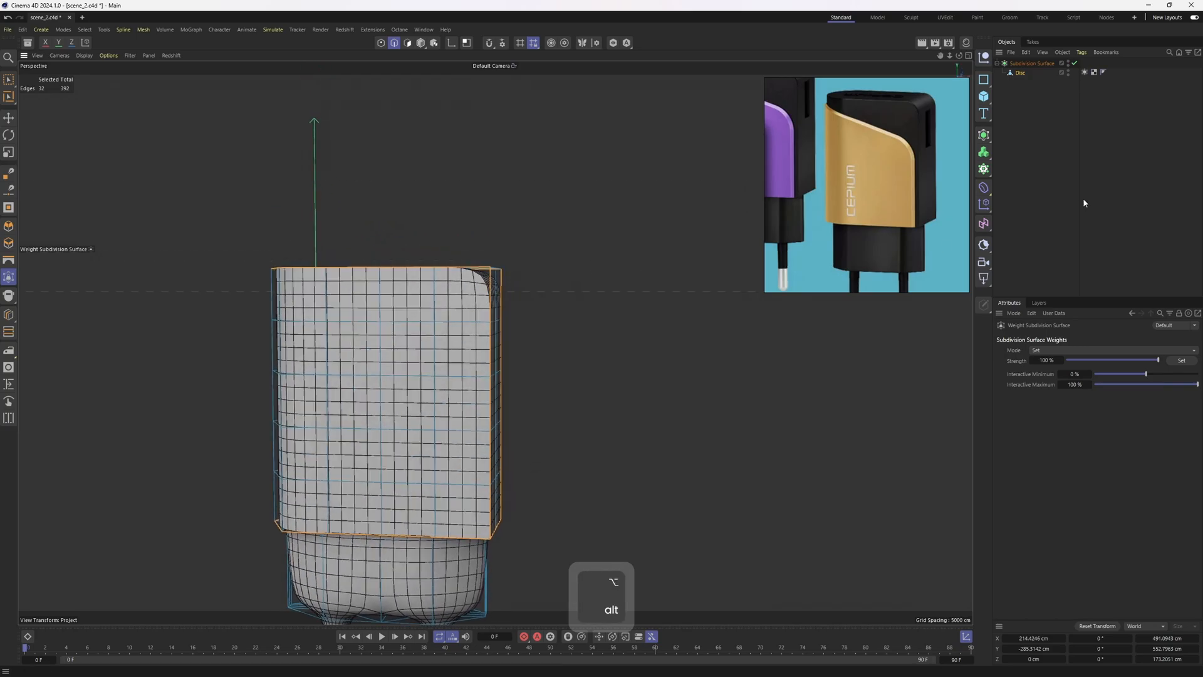
pyautogui.keyDown('alt'); pyautogui.moveTo(484, 337); pyautogui.dragTo(525, 265, button='middle'); pyautogui.keyUp('alt')
pyautogui.keyDown('alt'); pyautogui.moveTo(524, 265); pyautogui.dragTo(547, 229); pyautogui.keyUp('alt')
pyautogui.click(1092, 195)
pyautogui.keyDown('alt'); pyautogui.moveTo(486, 270); pyautogui.dragTo(528, 263); pyautogui.keyUp('alt')
pyautogui.keyDown('alt'); pyautogui.moveTo(529, 263); pyautogui.dragTo(439, 269, button='middle'); pyautogui.keyUp('alt')
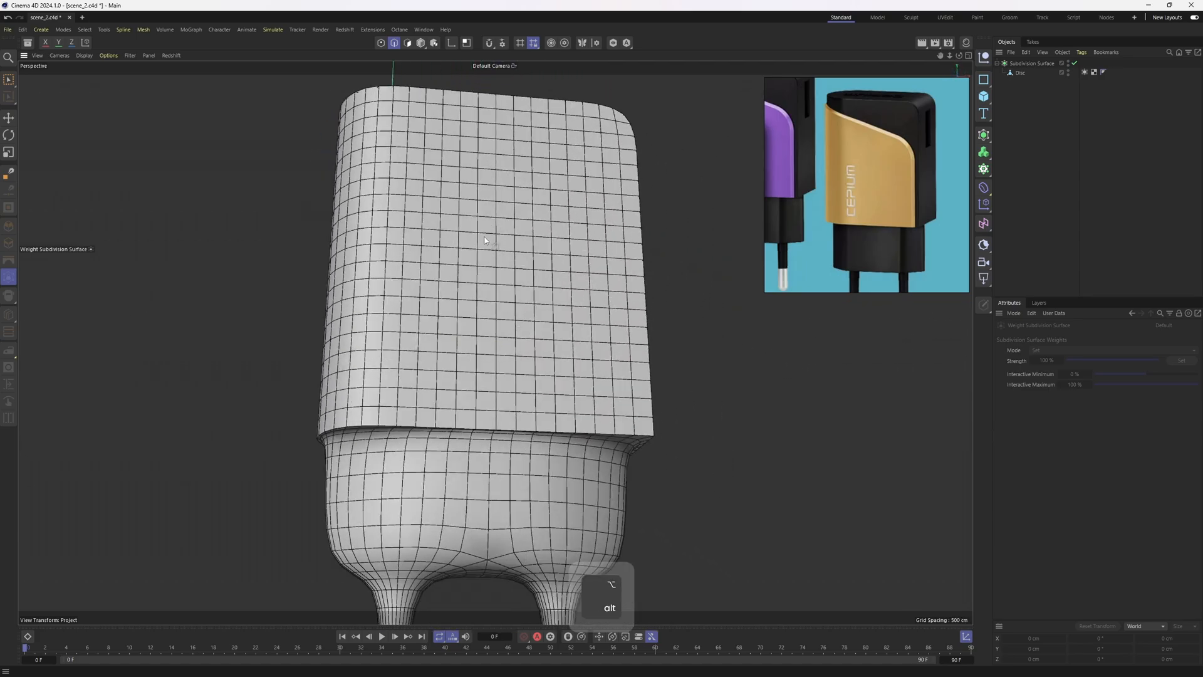
pyautogui.keyDown('alt'); pyautogui.moveTo(438, 269); pyautogui.dragTo(473, 247); pyautogui.keyUp('alt')
pyautogui.hotkey('ctrl', 'z')
pyautogui.press('q')
pyautogui.keyDown('alt'); pyautogui.moveTo(633, 433); pyautogui.dragTo(552, 386); pyautogui.keyUp('alt')
# - Select the edge loops around the collar's upper and lower rims and fully sharpen them with Weight Subdivision Surface
pyautogui.press('2')
pyautogui.press('e')
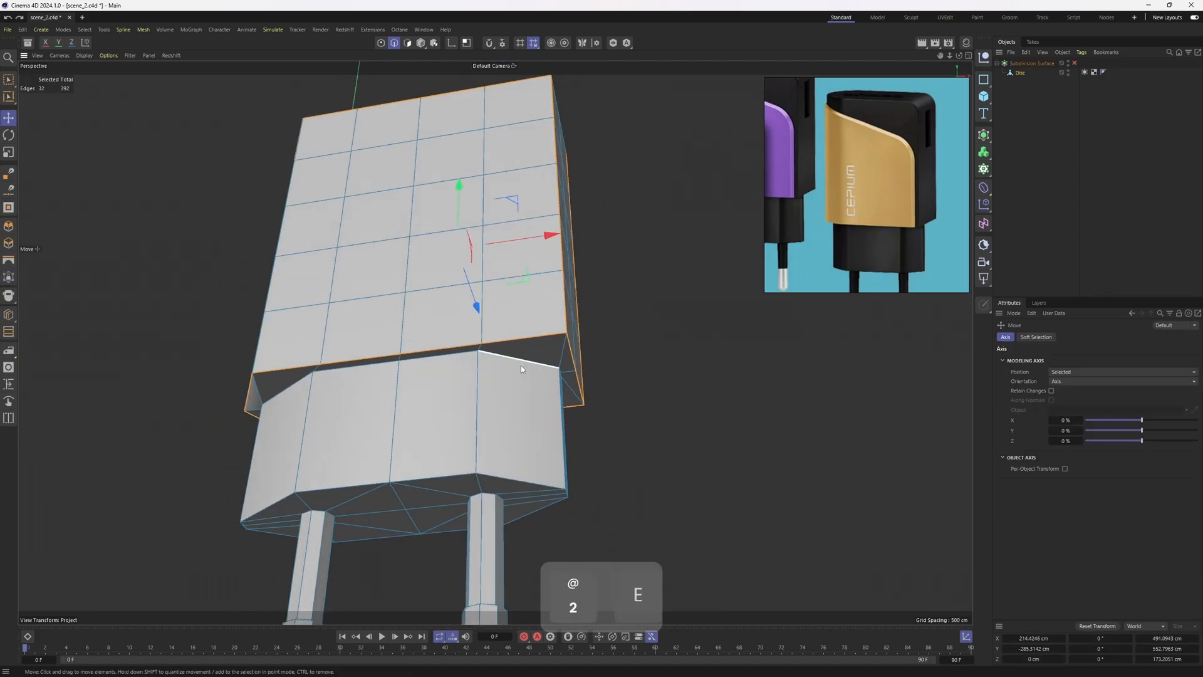
pyautogui.doubleClick(521, 366)
pyautogui.keyDown('alt'); pyautogui.moveTo(420, 380); pyautogui.dragTo(494, 337); pyautogui.keyUp('alt')
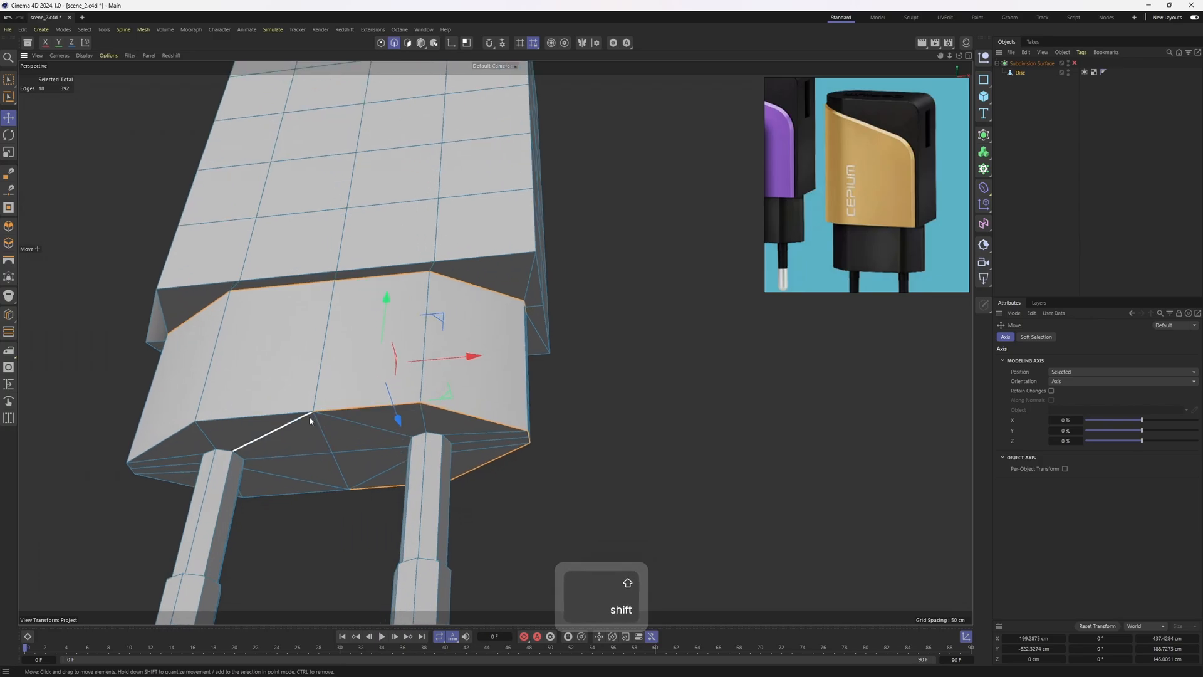
pyautogui.keyDown('shift'); pyautogui.doubleClick(310, 416); pyautogui.keyUp('shift')
pyautogui.keyDown('alt'); pyautogui.moveTo(276, 416); pyautogui.dragTo(572, 429); pyautogui.keyUp('alt')
pyautogui.press('q')
pyautogui.rightClick(658, 351)
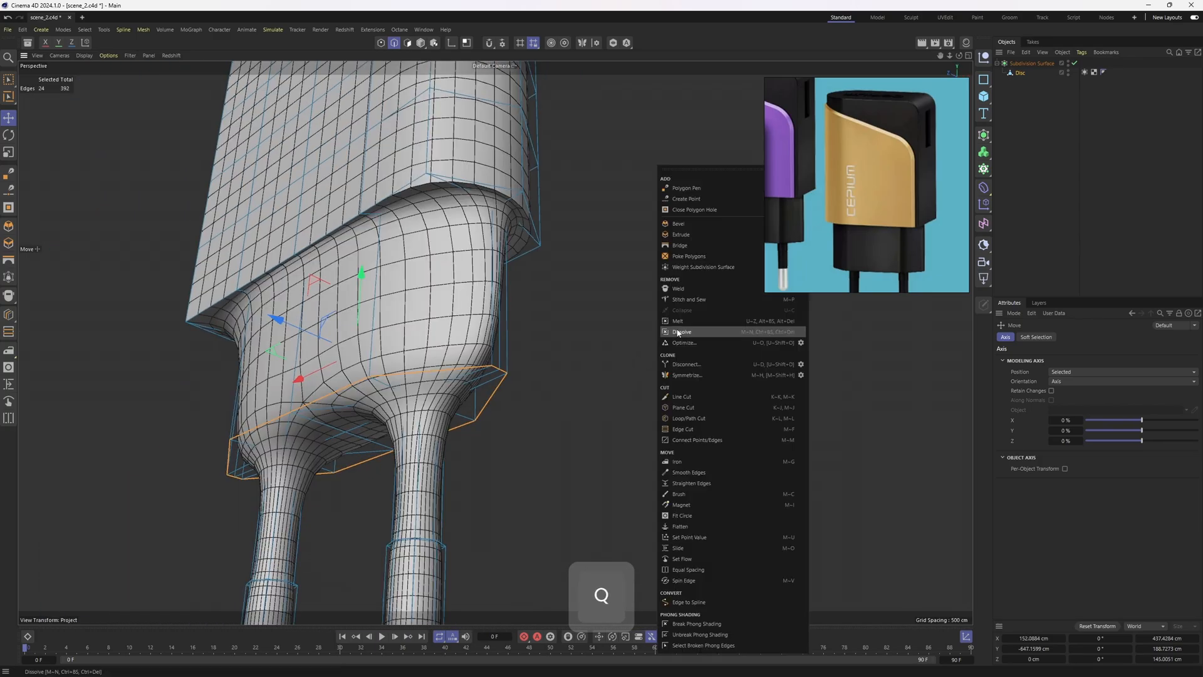
pyautogui.click(703, 267)
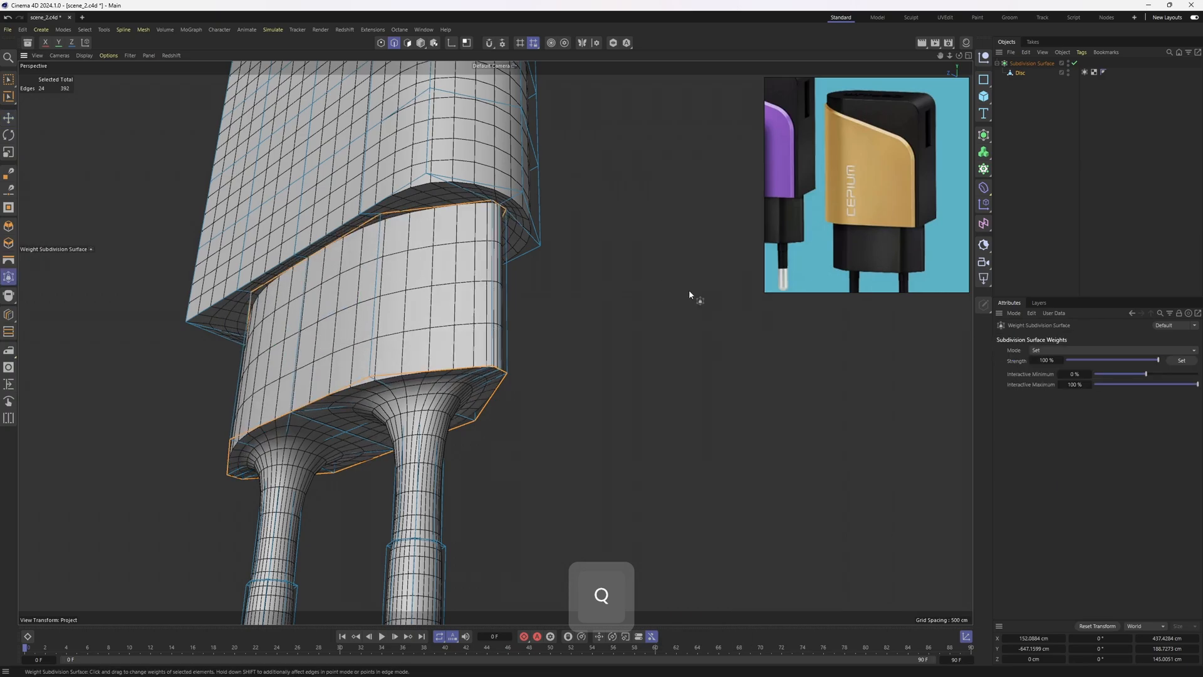
pyautogui.keyDown('alt'); pyautogui.moveTo(417, 370); pyautogui.dragTo(552, 380); pyautogui.keyUp('alt')
pyautogui.click(1065, 184)
pyautogui.keyDown('alt'); pyautogui.moveTo(521, 318); pyautogui.dragTo(449, 327); pyautogui.keyUp('alt')
pyautogui.hotkey('ctrl', 'z')
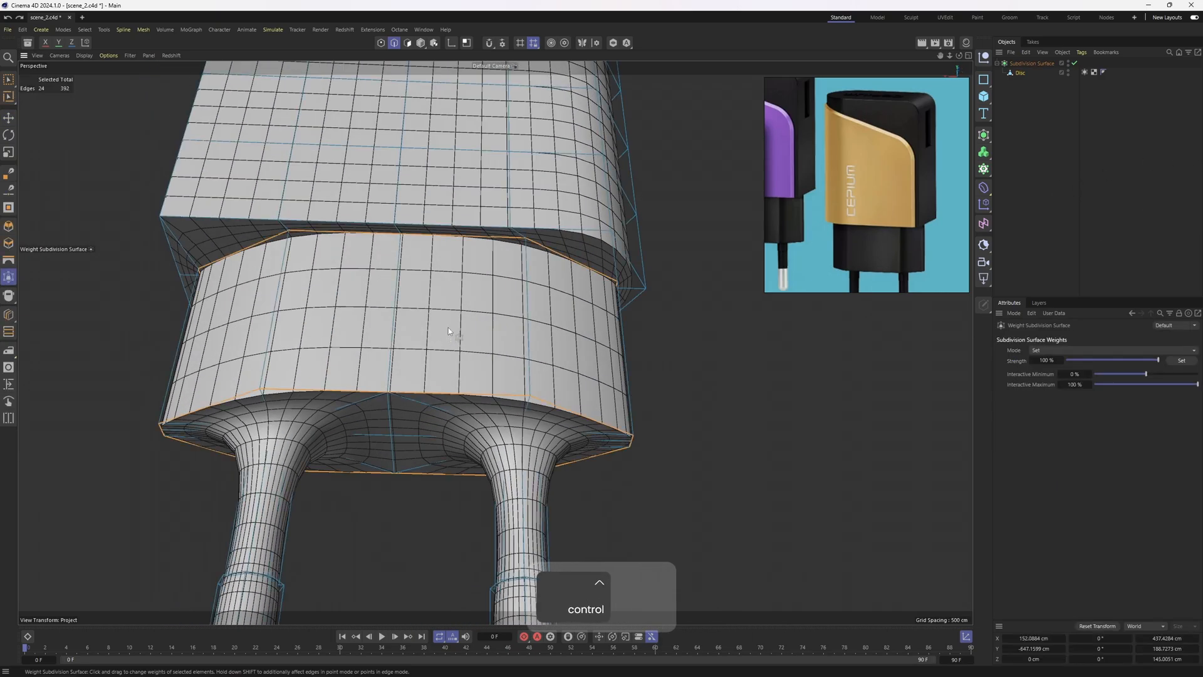
# - Select the collar's four vertical edges on the front and back faces and sharpen them with Weight Subdivision Surface
pyautogui.press('e')
pyautogui.click(528, 307)
pyautogui.keyDown('shift'); pyautogui.click(274, 308); pyautogui.keyUp('shift')
pyautogui.scroll(-3, 339, 301)
pyautogui.keyDown('alt'); pyautogui.moveTo(294, 307); pyautogui.dragTo(501, 317); pyautogui.keyUp('alt')
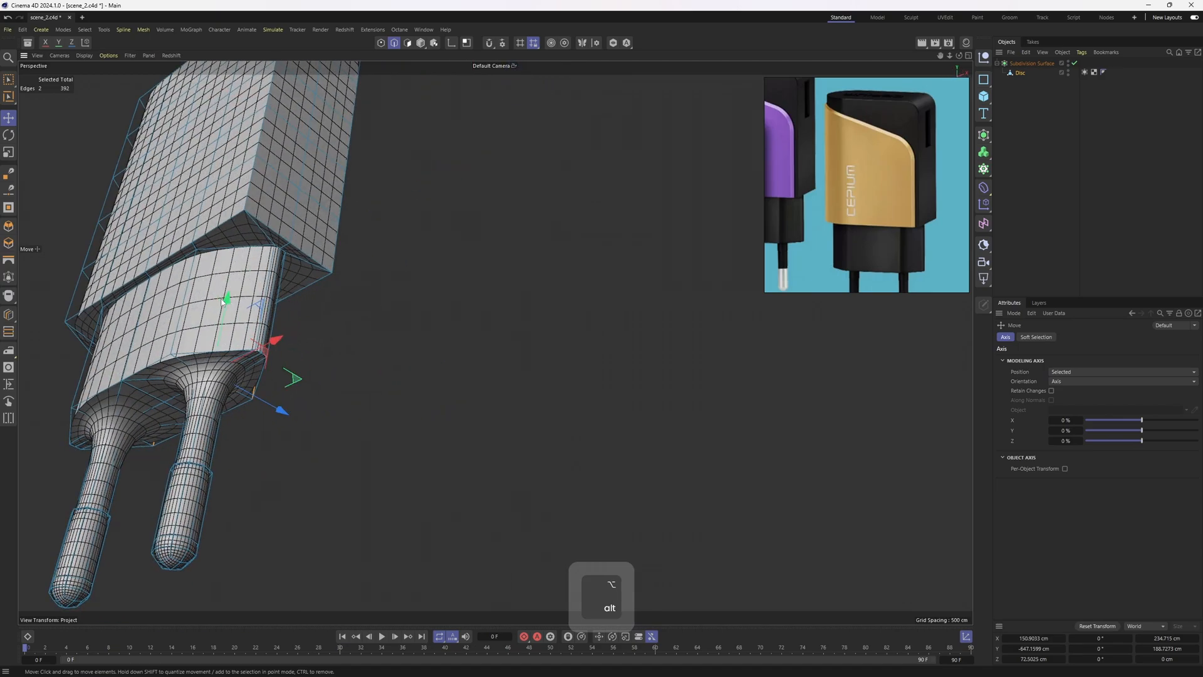
pyautogui.keyDown('shift'); pyautogui.click(182, 307); pyautogui.keyUp('shift')
pyautogui.keyDown('alt'); pyautogui.moveTo(114, 341); pyautogui.dragTo(232, 338); pyautogui.keyUp('alt')
pyautogui.keyDown('shift'); pyautogui.click(68, 325); pyautogui.keyUp('shift')
pyautogui.keyDown('alt'); pyautogui.moveTo(71, 325); pyautogui.dragTo(260, 328); pyautogui.keyUp('alt')
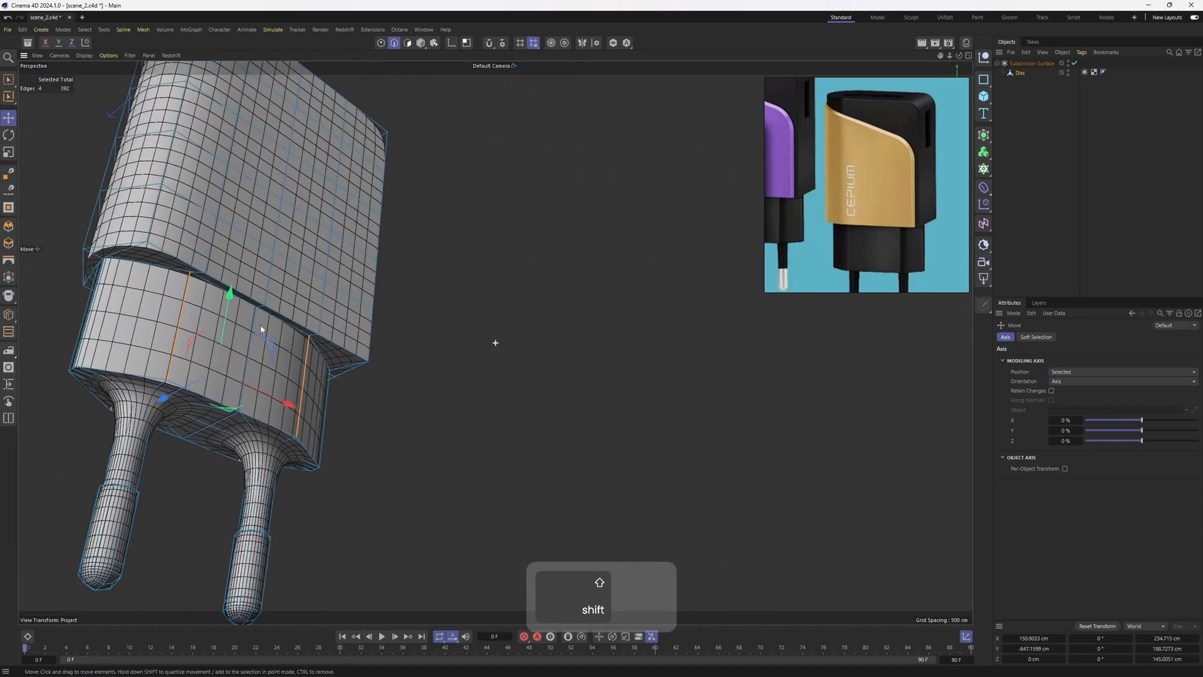
pyautogui.rightClick(529, 285)
pyautogui.click(592, 267)
pyautogui.keyDown('alt'); pyautogui.moveTo(468, 307); pyautogui.dragTo(333, 474); pyautogui.keyUp('alt')
# - Loop-select the edge rings at both pins' bases and shoulders and fully sharpen them with Weight Subdivision Surface
pyautogui.press('2')
pyautogui.scroll(2, 201, 349)
pyautogui.press('u')
pyautogui.press('l')
pyautogui.click(201, 344)
pyautogui.keyDown('shift'); pyautogui.click(449, 509); pyautogui.keyUp('shift')
pyautogui.keyDown('shift'); pyautogui.click(329, 458); pyautogui.keyUp('shift')
pyautogui.keyDown('alt'); pyautogui.moveTo(313, 432); pyautogui.dragTo(470, 270); pyautogui.keyUp('alt')
pyautogui.press('q')
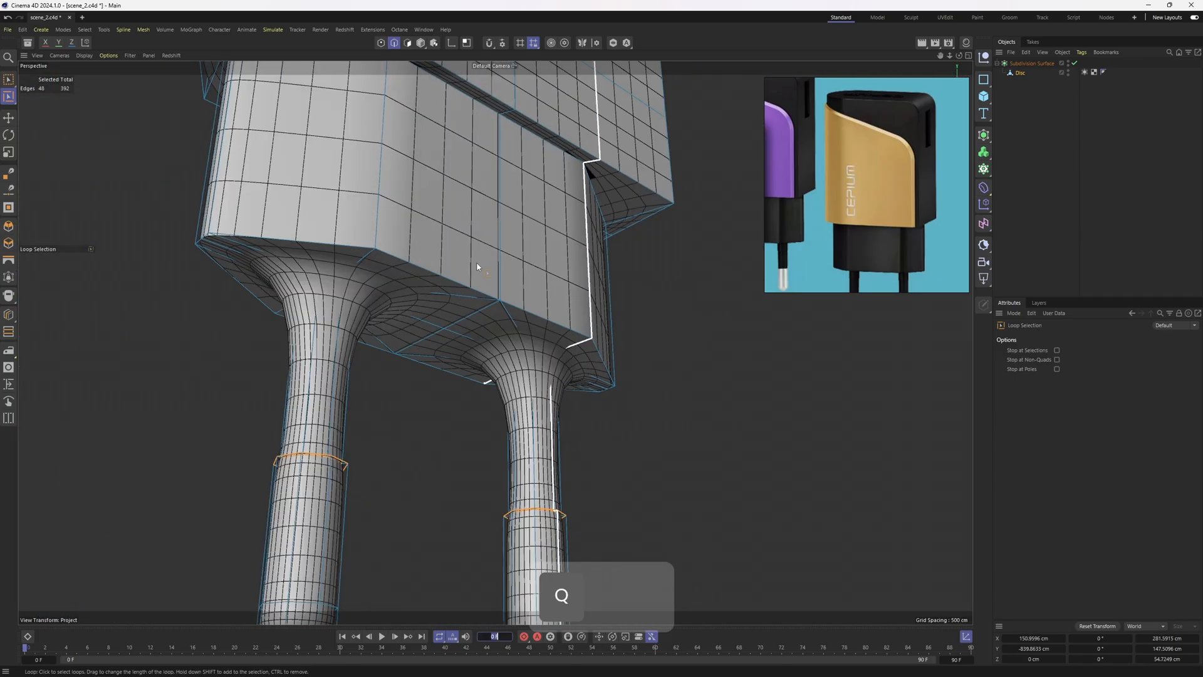
pyautogui.press('Tab')
pyautogui.click(561, 267)
pyautogui.click(1037, 156)
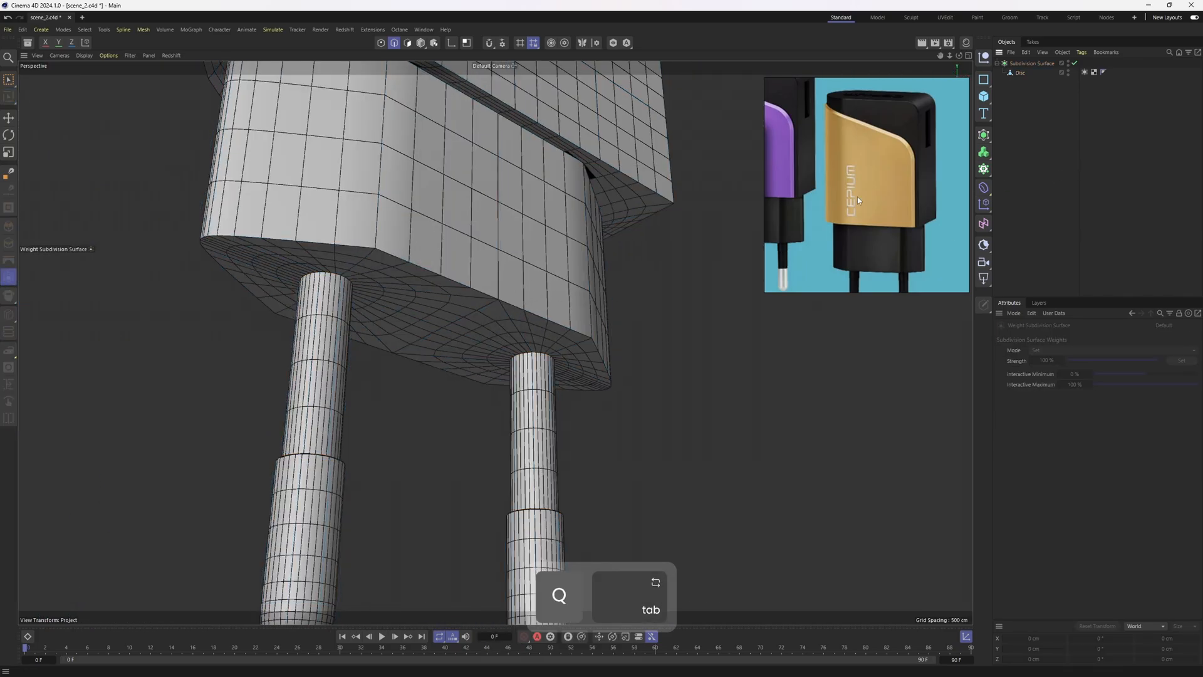
# - Compare the smoothed charger with the reference image, viewing it in Gouraud Shading (Lines) and from several sides
pyautogui.moveTo(552, 304)
pyautogui.keyDown('alt'); pyautogui.mouseDown()
pyautogui.moveTo(509, 317)
pyautogui.moveTo(507, 331)
pyautogui.moveTo(618, 308)
pyautogui.moveTo(492, 290)
pyautogui.moveTo(520, 314)
pyautogui.moveTo(487, 295)
pyautogui.mouseUp(); pyautogui.keyUp('alt')
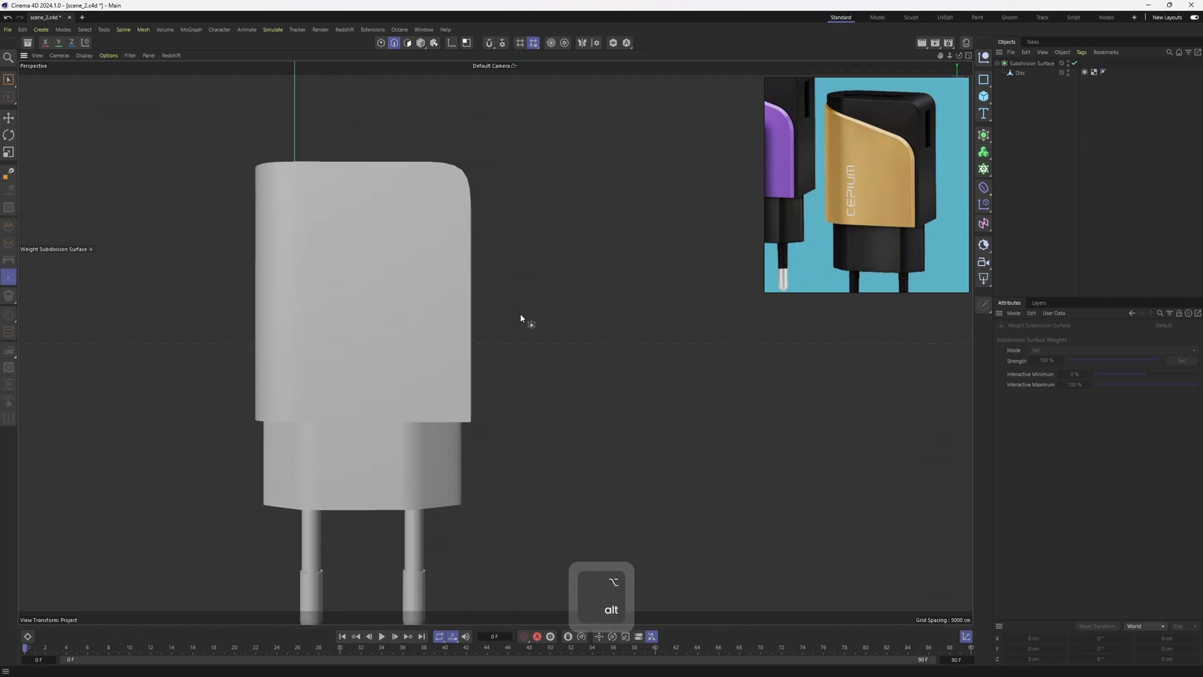
pyautogui.press('n')
pyautogui.press('b')
pyautogui.moveTo(941, 122); pyautogui.dragTo(915, 155, button='middle')
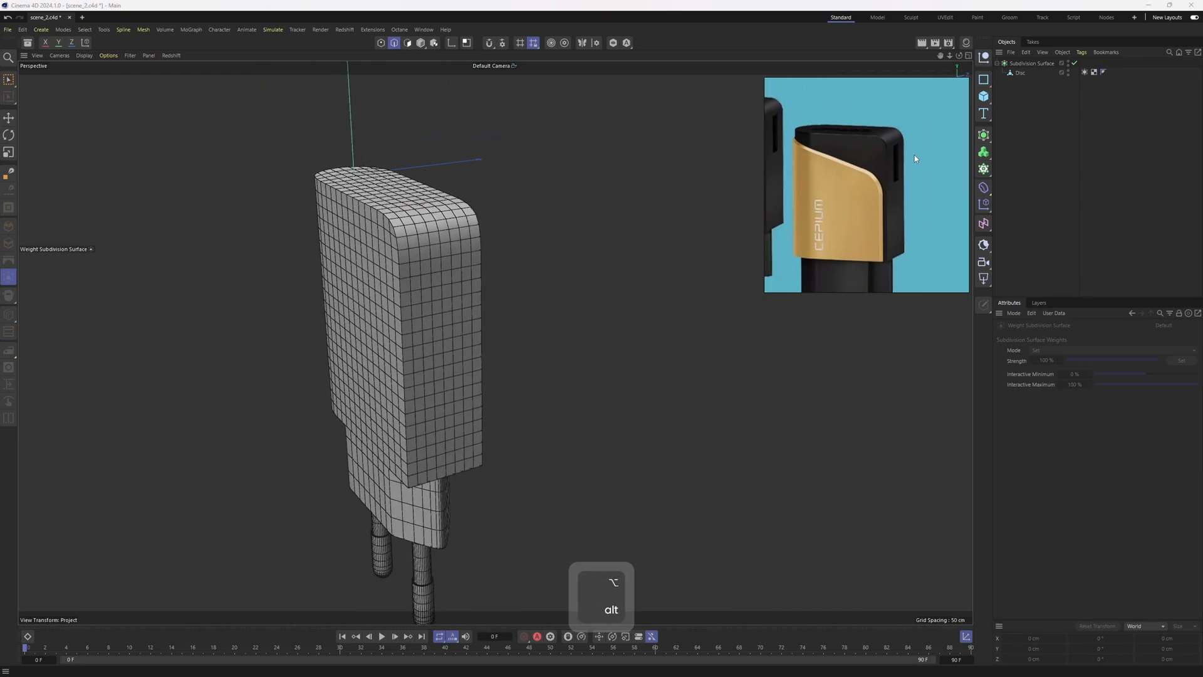
pyautogui.scroll(3, 910, 153)
pyautogui.scroll(-3, 904, 149)
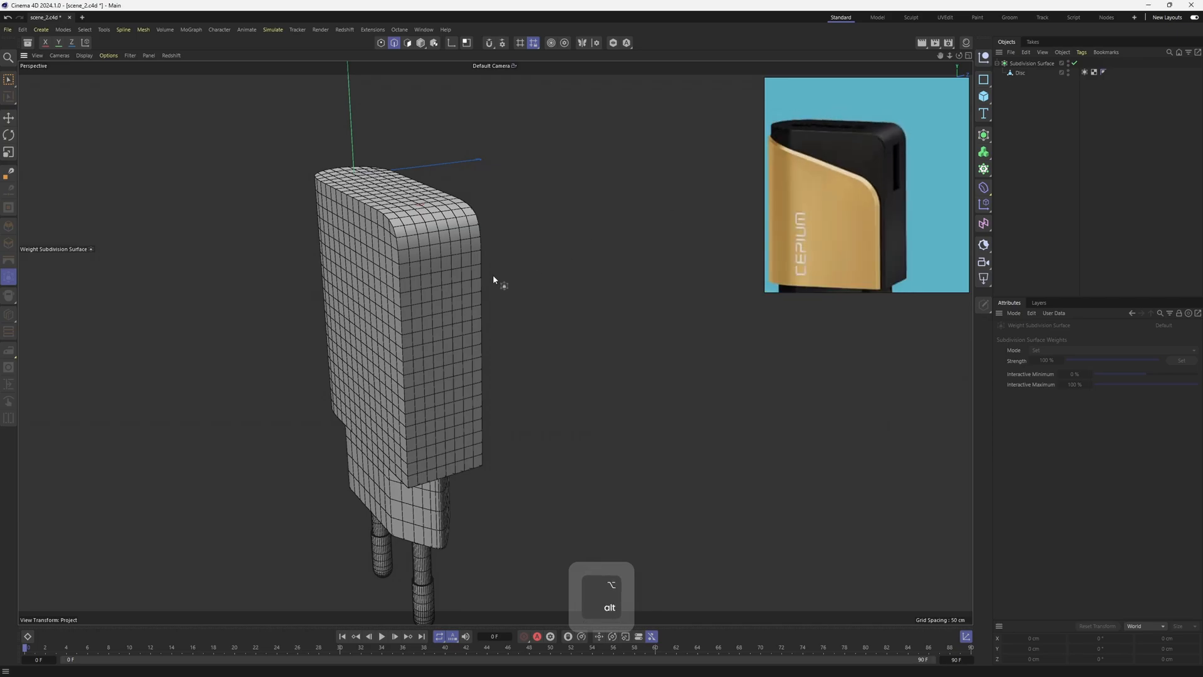
pyautogui.keyDown('alt'); pyautogui.moveTo(495, 279); pyautogui.dragTo(520, 327); pyautogui.keyUp('alt')
pyautogui.keyDown('alt'); pyautogui.moveTo(520, 328); pyautogui.dragTo(502, 347, button='right'); pyautogui.keyUp('alt')
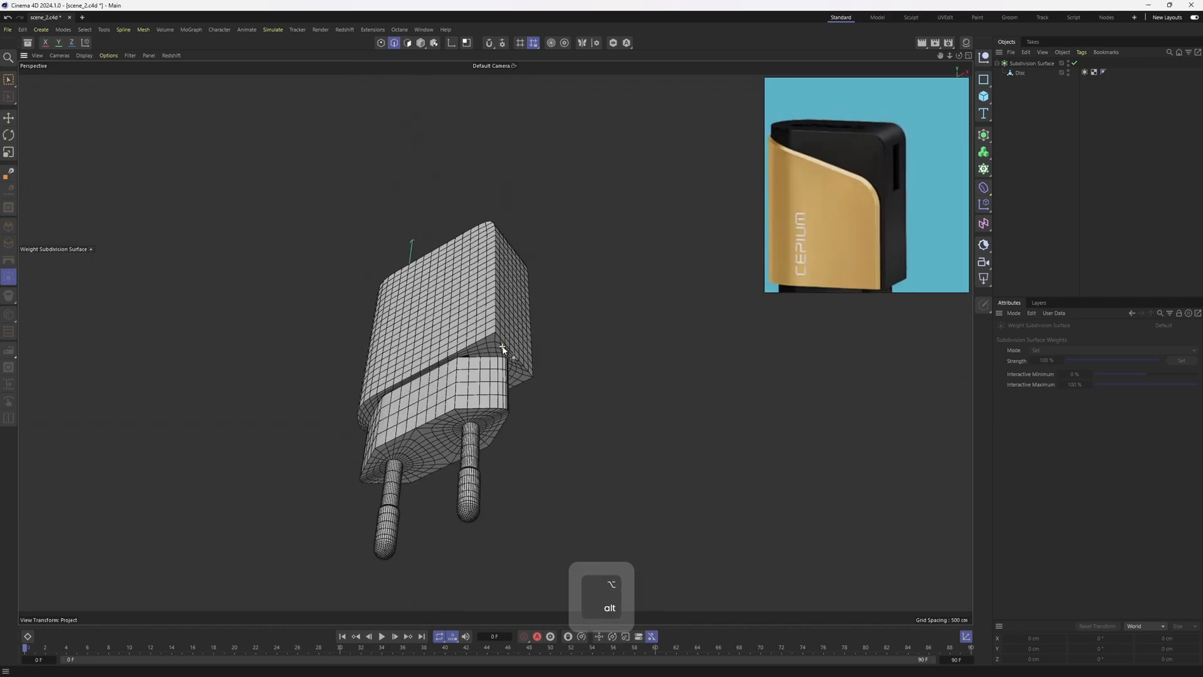
pyautogui.keyDown('alt'); pyautogui.moveTo(502, 346); pyautogui.dragTo(561, 245, button='middle'); pyautogui.keyUp('alt')
# - Cut an edge loop around the middle of the collar with Loop/Path Cut and turn the subdivision smoothing back on
pyautogui.hotkey('ctrl', 'z')
pyautogui.hotkey('ctrl', 'z')
pyautogui.keyDown('alt'); pyautogui.moveTo(561, 246); pyautogui.dragTo(499, 328); pyautogui.keyUp('alt')
pyautogui.keyDown('alt'); pyautogui.moveTo(500, 325); pyautogui.dragTo(510, 334, button='right'); pyautogui.keyUp('alt')
pyautogui.press('k')
pyautogui.press('l')
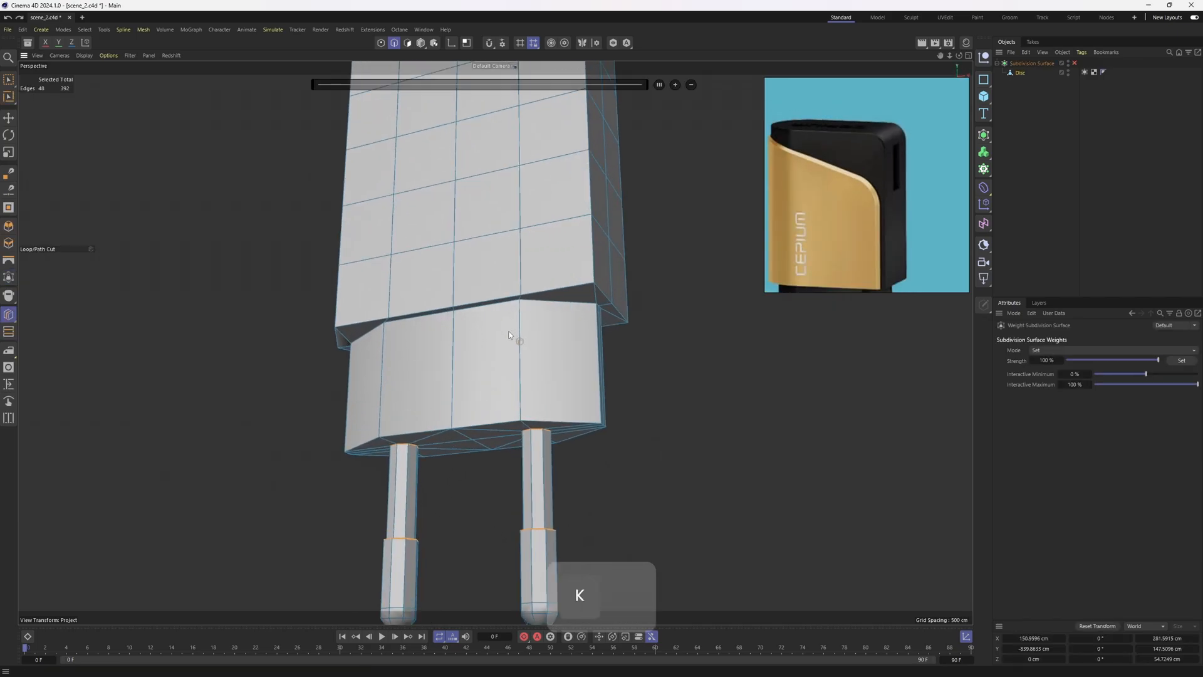
pyautogui.press('e')
pyautogui.press('q')
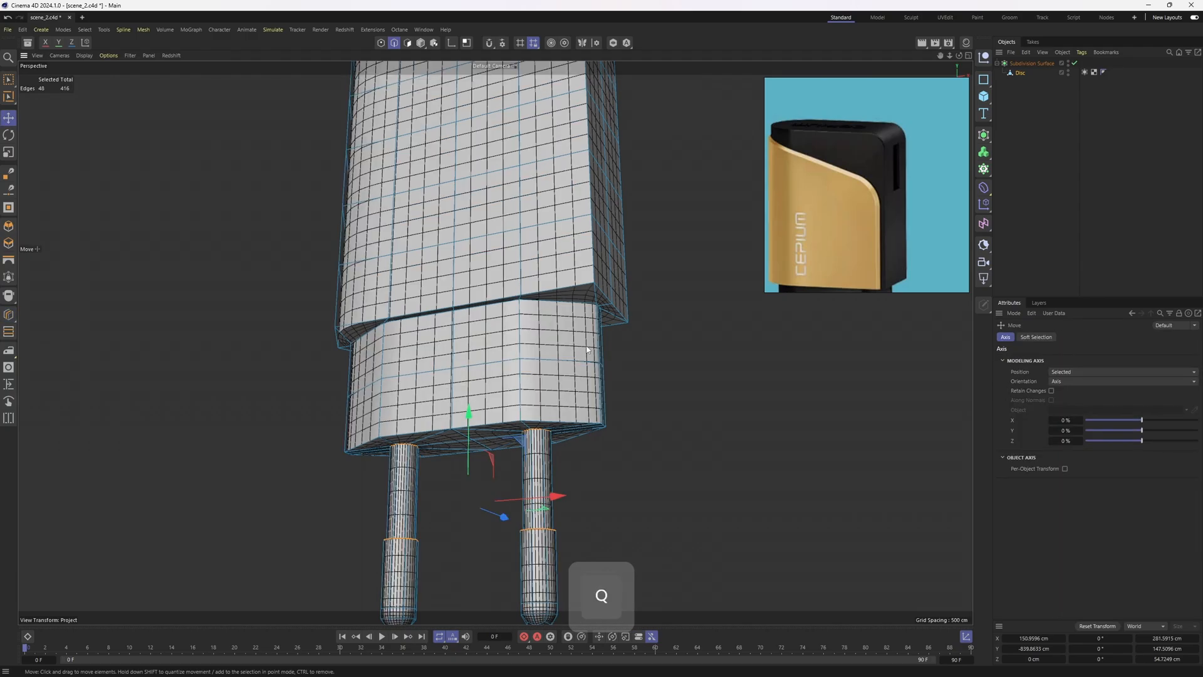
pyautogui.keyDown('alt'); pyautogui.moveTo(752, 242); pyautogui.dragTo(491, 287); pyautogui.keyUp('alt')
pyautogui.keyDown('alt'); pyautogui.moveTo(490, 287); pyautogui.dragTo(419, 349, button='right'); pyautogui.keyUp('alt')
pyautogui.keyDown('alt'); pyautogui.moveTo(418, 348); pyautogui.dragTo(649, 304); pyautogui.keyUp('alt')
# - Cut three evenly spaced edge loops around each pin's upper shaft and one at 50% around each thicker lower section
pyautogui.hotkey('ctrl', 'z')
pyautogui.hotkey('ctrl', 'z')
pyautogui.moveTo(525, 358)
pyautogui.keyDown('alt'); pyautogui.mouseDown(button='right')
pyautogui.moveTo(546, 368)
pyautogui.moveTo(532, 363)
pyautogui.mouseUp(button='right'); pyautogui.keyUp('alt')
pyautogui.press('k')
pyautogui.press('l')
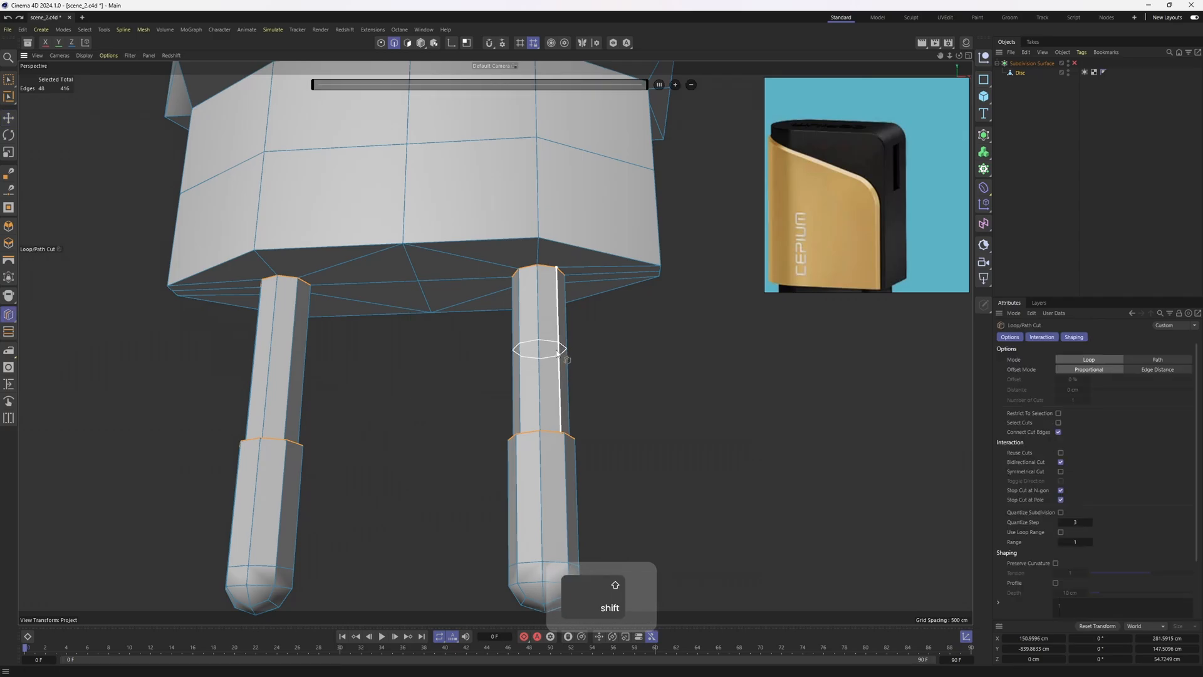
pyautogui.click(541, 360)
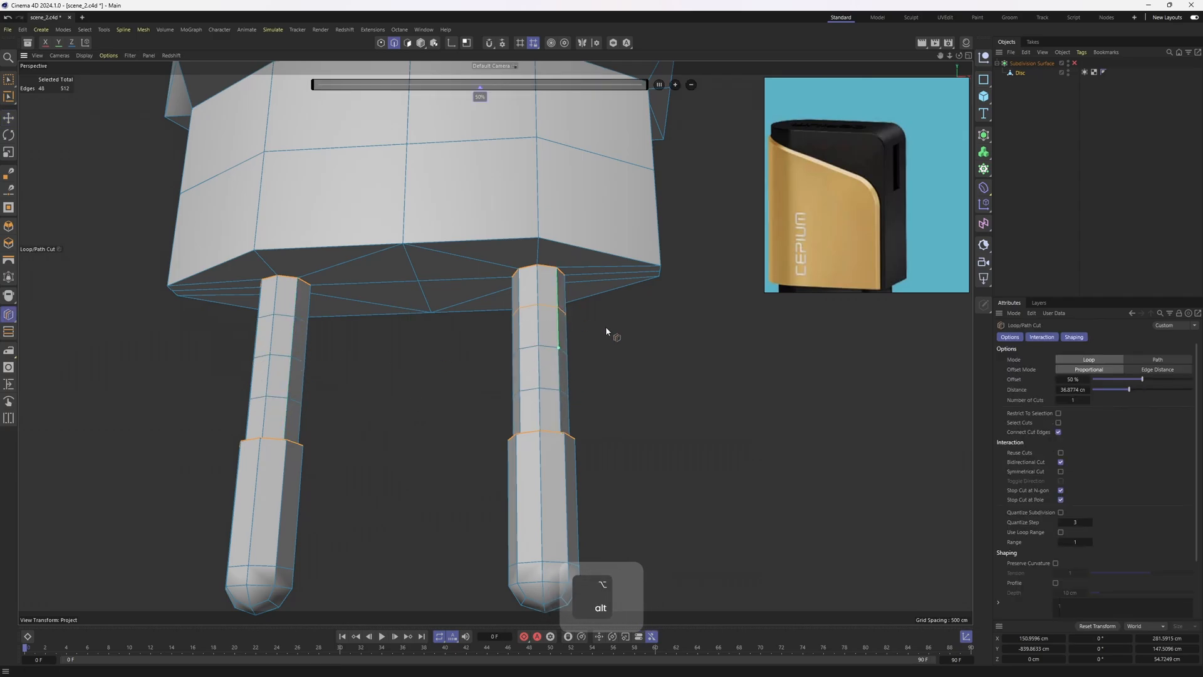
pyautogui.keyDown('alt'); pyautogui.moveTo(605, 331); pyautogui.dragTo(543, 431); pyautogui.keyUp('alt')
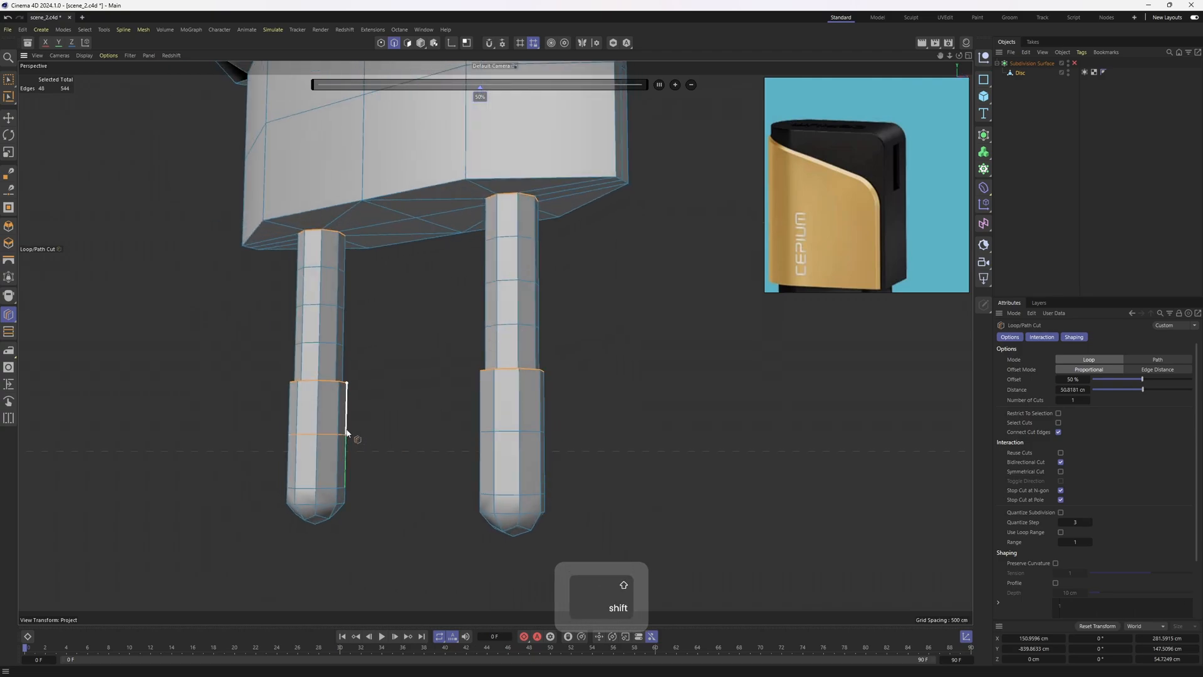
pyautogui.keyDown('shift'); pyautogui.click(523, 403); pyautogui.keyUp('shift')
pyautogui.keyDown('alt'); pyautogui.moveTo(645, 199); pyautogui.dragTo(627, 290, button='middle'); pyautogui.keyUp('alt')
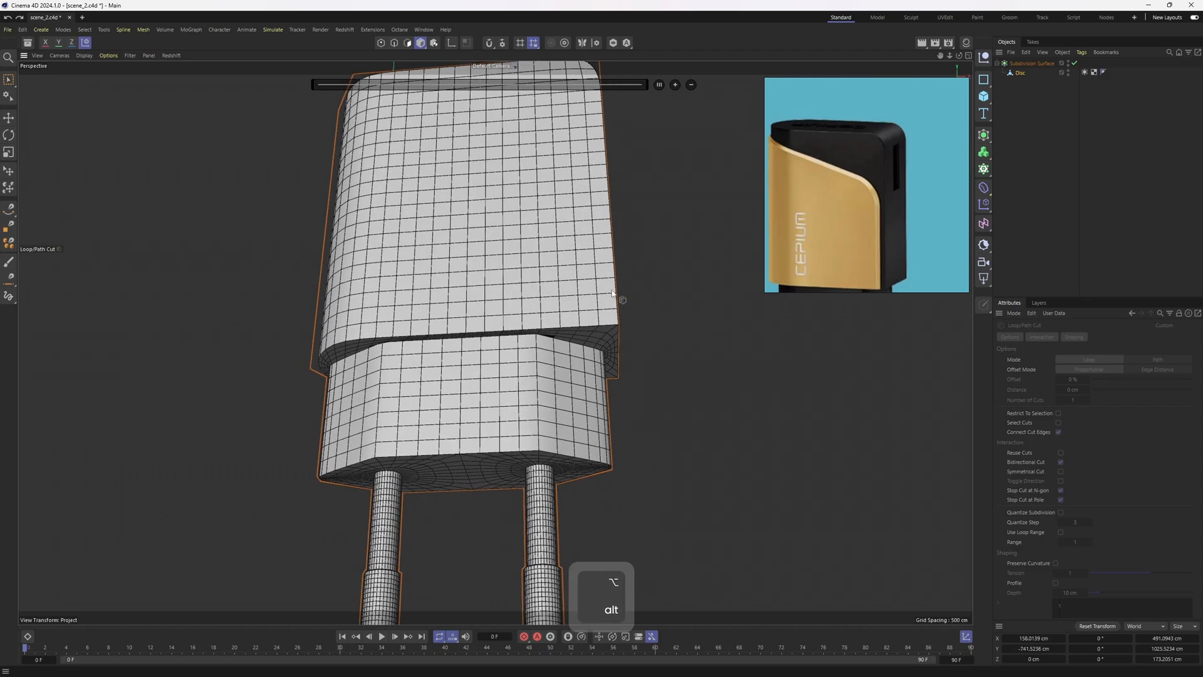
# - Display the smoothed charger in Gouraud Shading (Lines) and lower the Subdivision Surface's subdivision level for a coarser mesh
pyautogui.press('n')
pyautogui.press('b')
pyautogui.click(1072, 63)
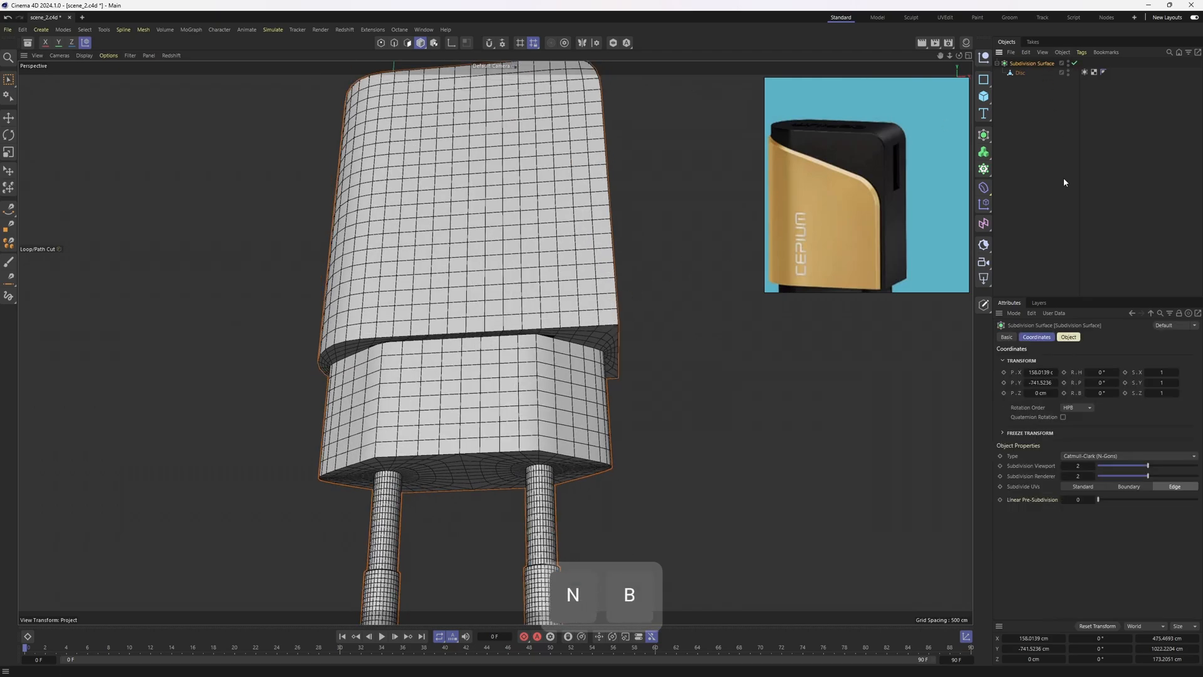
pyautogui.click(1063, 477)
pyautogui.keyDown('alt'); pyautogui.moveTo(701, 376); pyautogui.dragTo(601, 295); pyautogui.keyUp('alt')
pyautogui.scroll(-3, 583, 307)
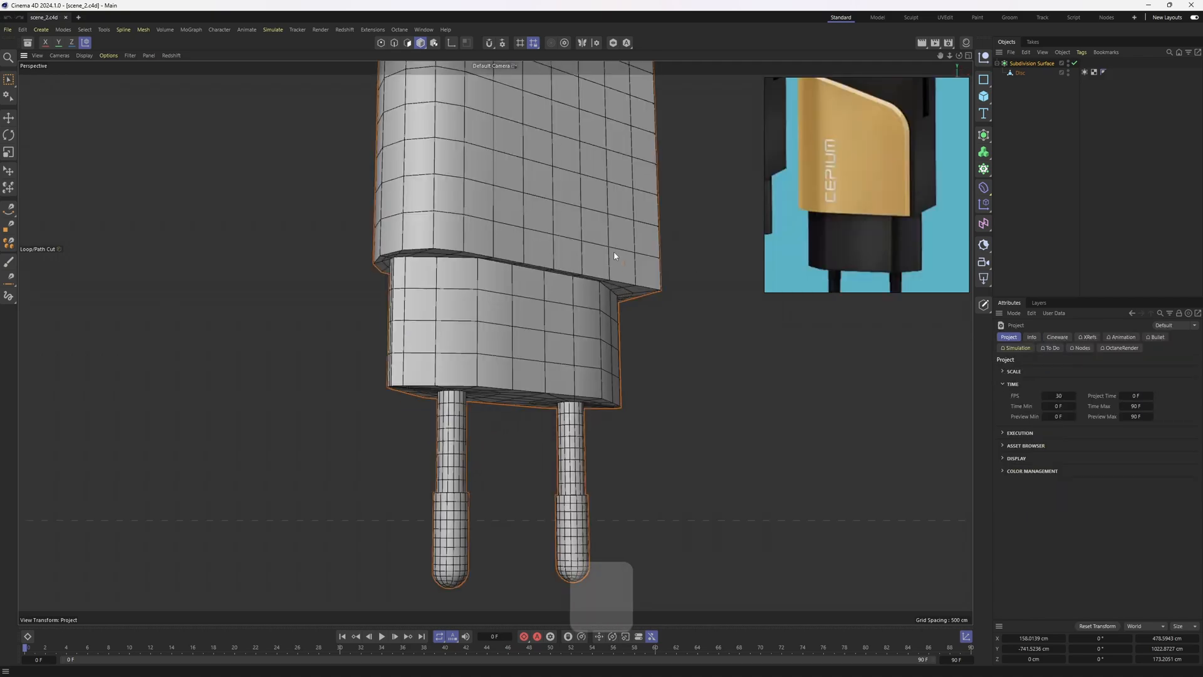
pyautogui.keyDown('alt'); pyautogui.moveTo(612, 255); pyautogui.dragTo(557, 328); pyautogui.keyUp('alt')
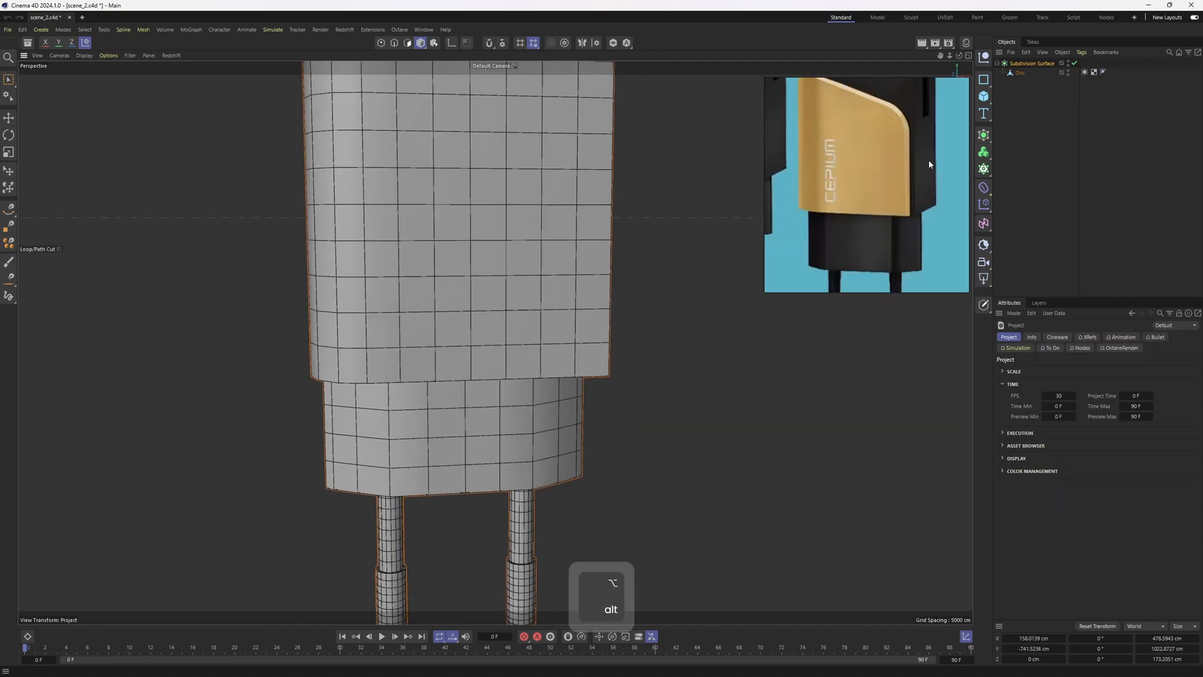
pyautogui.keyDown('alt'); pyautogui.moveTo(583, 260); pyautogui.dragTo(505, 314); pyautogui.keyUp('alt')
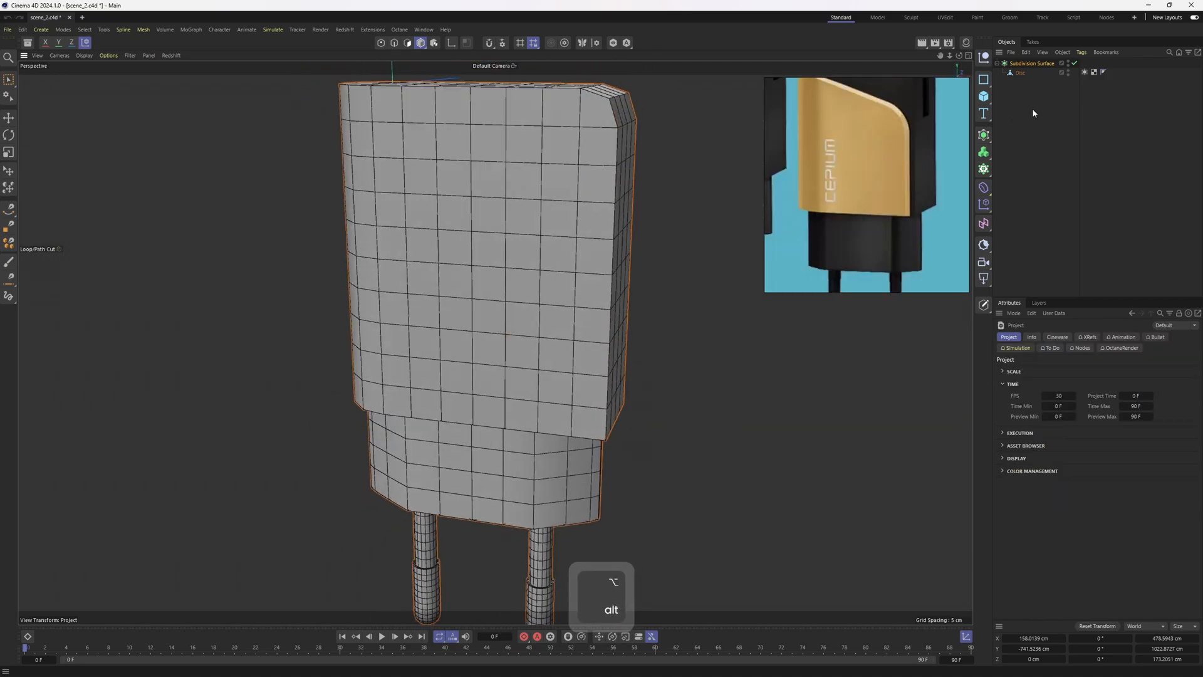
# - Turn off the subdivision smoothing and select the body's front, back and one narrow side's faces with Phong Break Selection
pyautogui.click(1074, 63)
pyautogui.click(1019, 73)
pyautogui.scroll(-3, 591, 205)
pyautogui.keyDown('alt'); pyautogui.moveTo(592, 206); pyautogui.dragTo(593, 245, button='middle'); pyautogui.keyUp('alt')
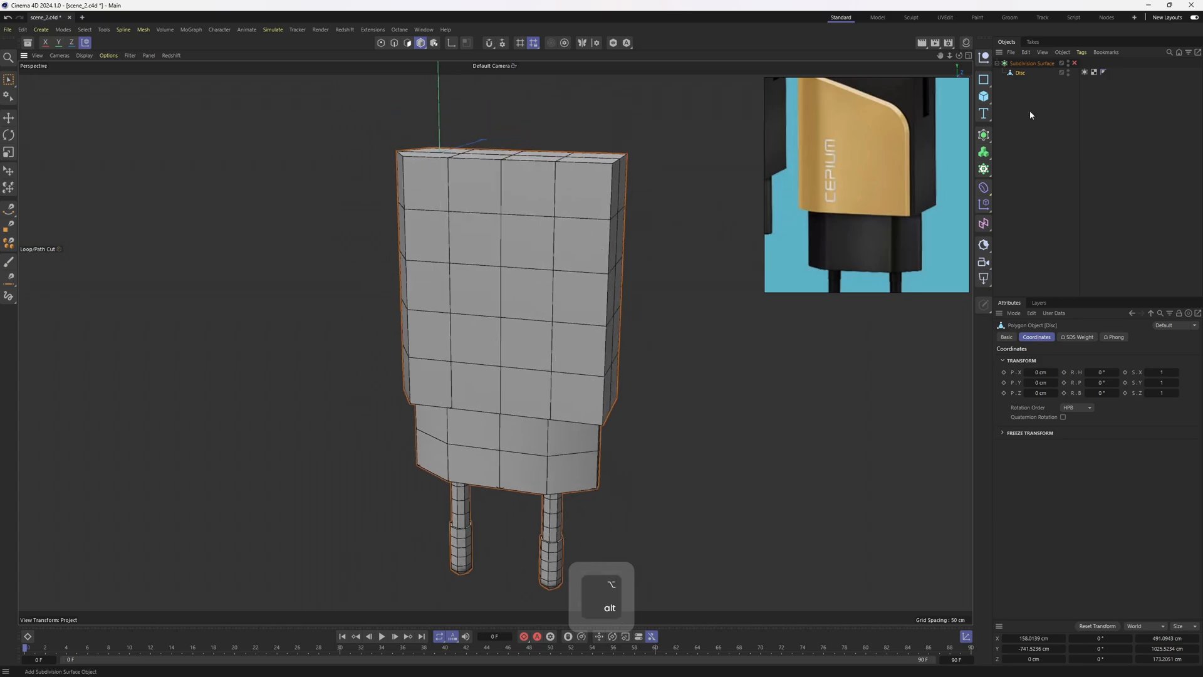
pyautogui.click(407, 43)
pyautogui.press('e')
pyautogui.keyDown('alt'); pyautogui.moveTo(636, 232); pyautogui.dragTo(705, 256); pyautogui.keyUp('alt')
pyautogui.press('u')
pyautogui.press('n')
pyautogui.click(543, 278)
pyautogui.keyDown('shift'); pyautogui.click(514, 253); pyautogui.keyUp('shift')
pyautogui.keyDown('shift'); pyautogui.click(478, 252); pyautogui.keyUp('shift')
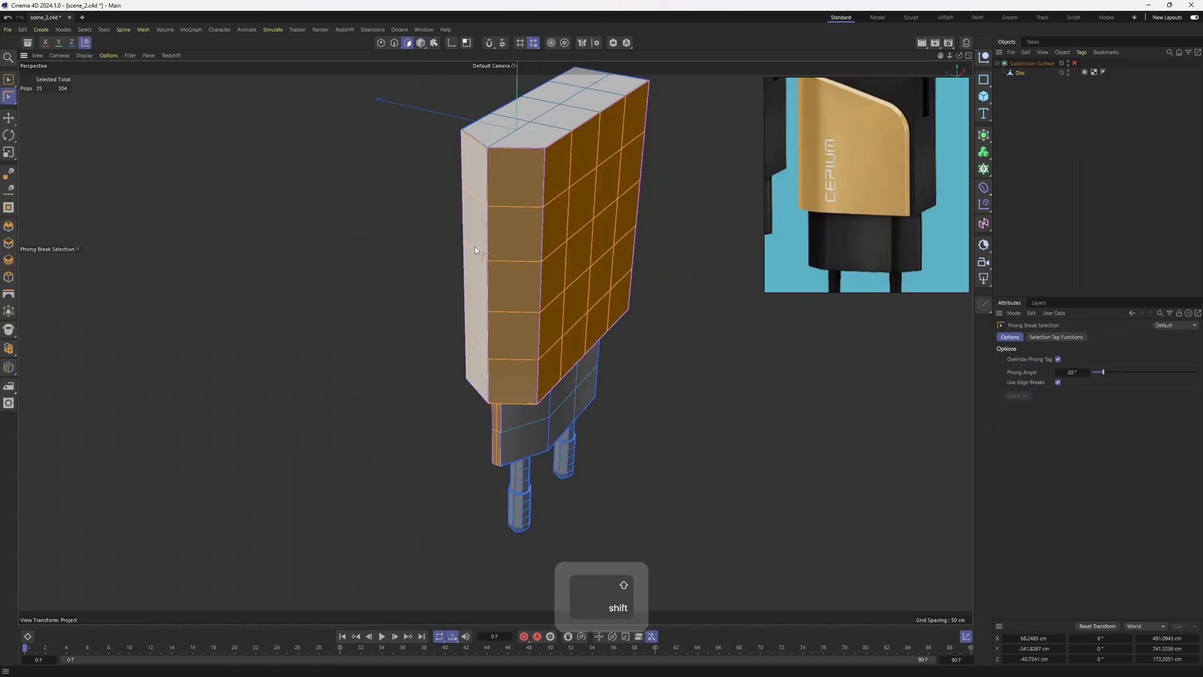
pyautogui.keyDown('alt'); pyautogui.moveTo(478, 252); pyautogui.dragTo(607, 275); pyautogui.keyUp('alt')
pyautogui.keyDown('shift'); pyautogui.click(450, 280); pyautogui.keyUp('shift')
# - Remove the collar's narrow side polygons from the selection with Brush Selection
pyautogui.moveTo(450, 280)
pyautogui.keyDown('alt'); pyautogui.mouseDown()
pyautogui.moveTo(481, 303)
pyautogui.moveTo(341, 338)
pyautogui.moveTo(500, 320)
pyautogui.moveTo(529, 279)
pyautogui.moveTo(495, 318)
pyautogui.moveTo(516, 343)
pyautogui.moveTo(489, 386)
pyautogui.mouseUp(); pyautogui.keyUp('alt')
pyautogui.press('9')
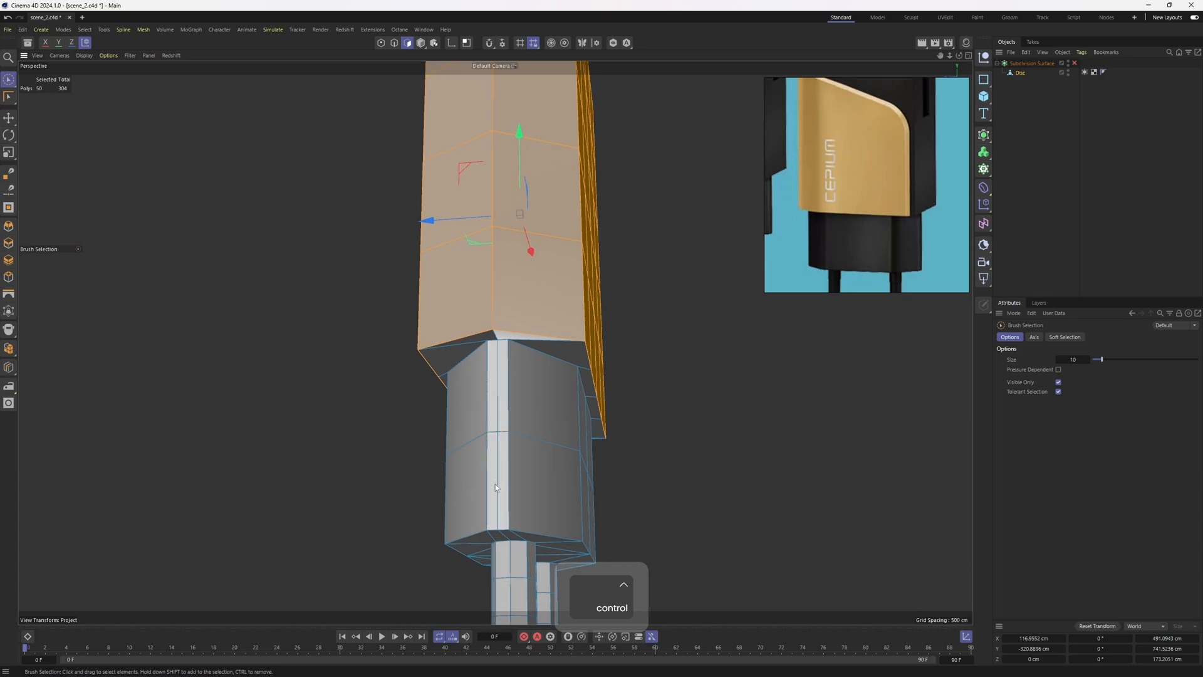
pyautogui.keyDown('ctrl'); pyautogui.keyDown('alt'); pyautogui.moveTo(495, 487); pyautogui.dragTo(492, 388); pyautogui.keyUp('alt'); pyautogui.keyUp('ctrl')
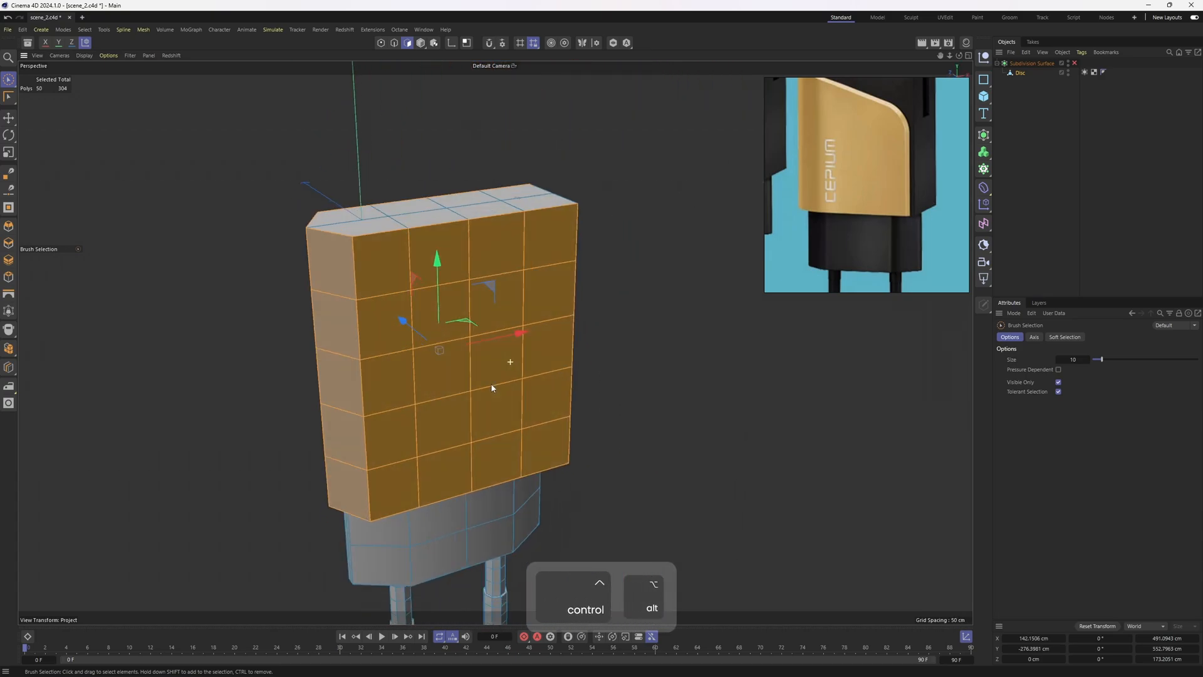
# - Split the selected body faces into a separate object and delete the new object's SDS Weight tag
pyautogui.press('u')
pyautogui.press('p')
pyautogui.keyDown('alt'); pyautogui.moveTo(589, 326); pyautogui.dragTo(649, 265); pyautogui.keyUp('alt')
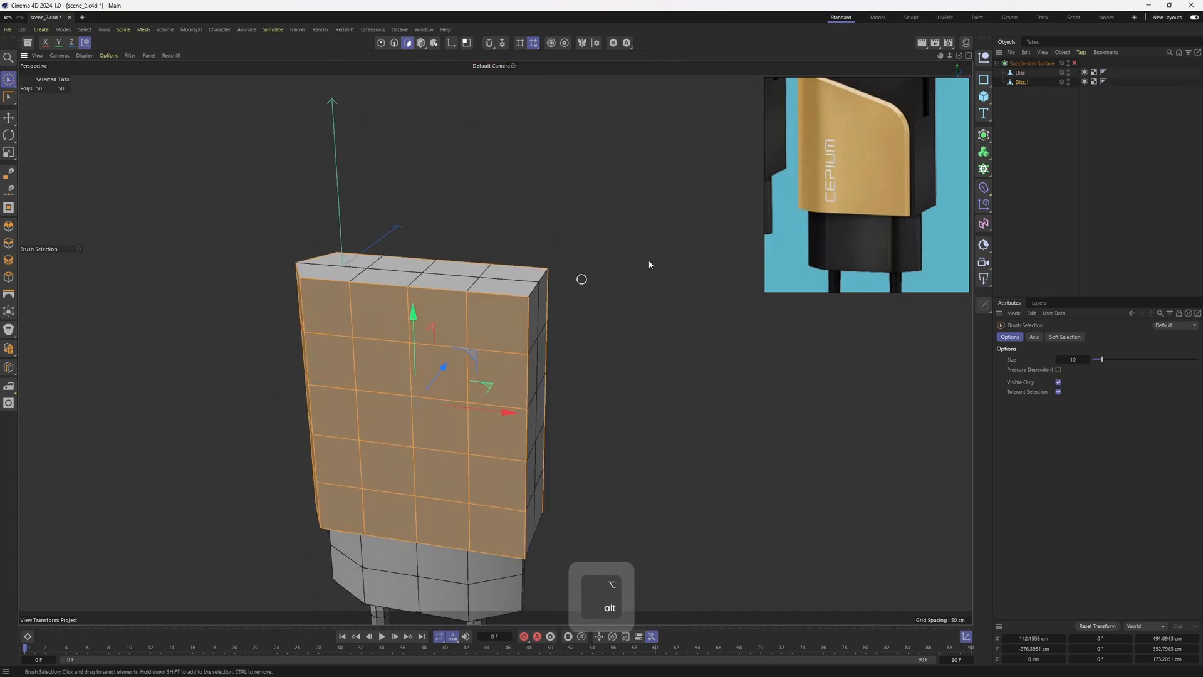
pyautogui.click(1085, 82)
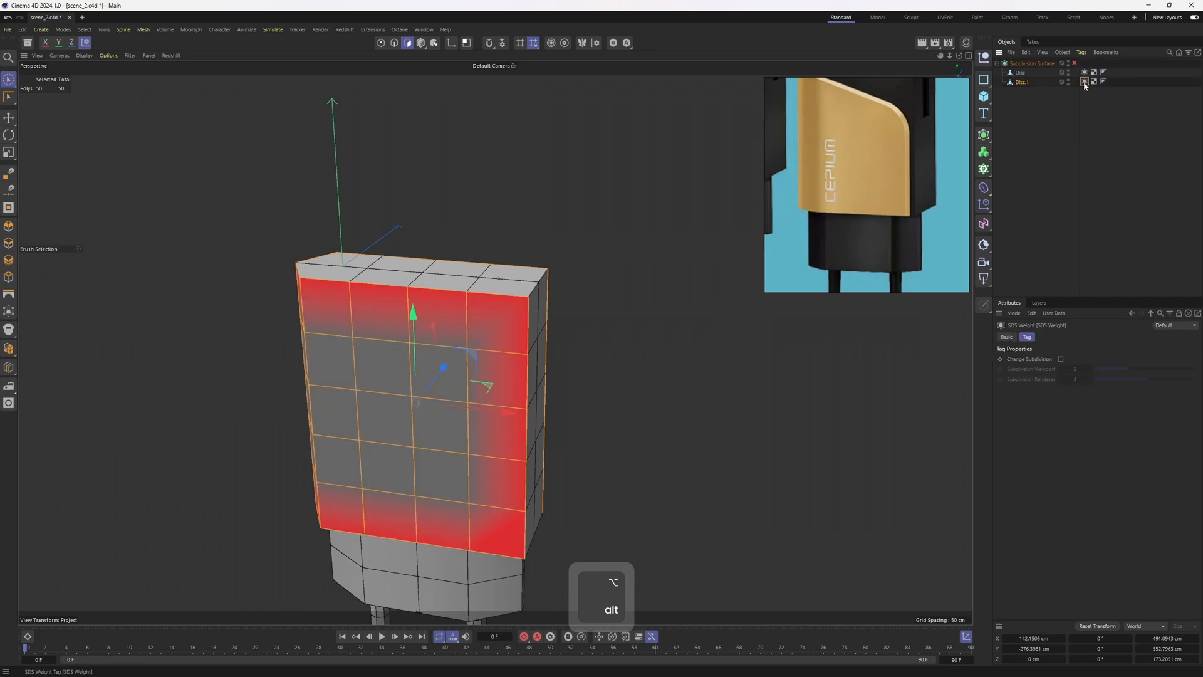
pyautogui.press('Delete')
# - Move the split shell's open vertical edges inward by about 18 cm and its lower edge loop slightly upward
pyautogui.keyDown('alt'); pyautogui.moveTo(583, 290); pyautogui.dragTo(494, 341); pyautogui.keyUp('alt')
pyautogui.press('2')
pyautogui.press('e')
pyautogui.doubleClick(607, 334)
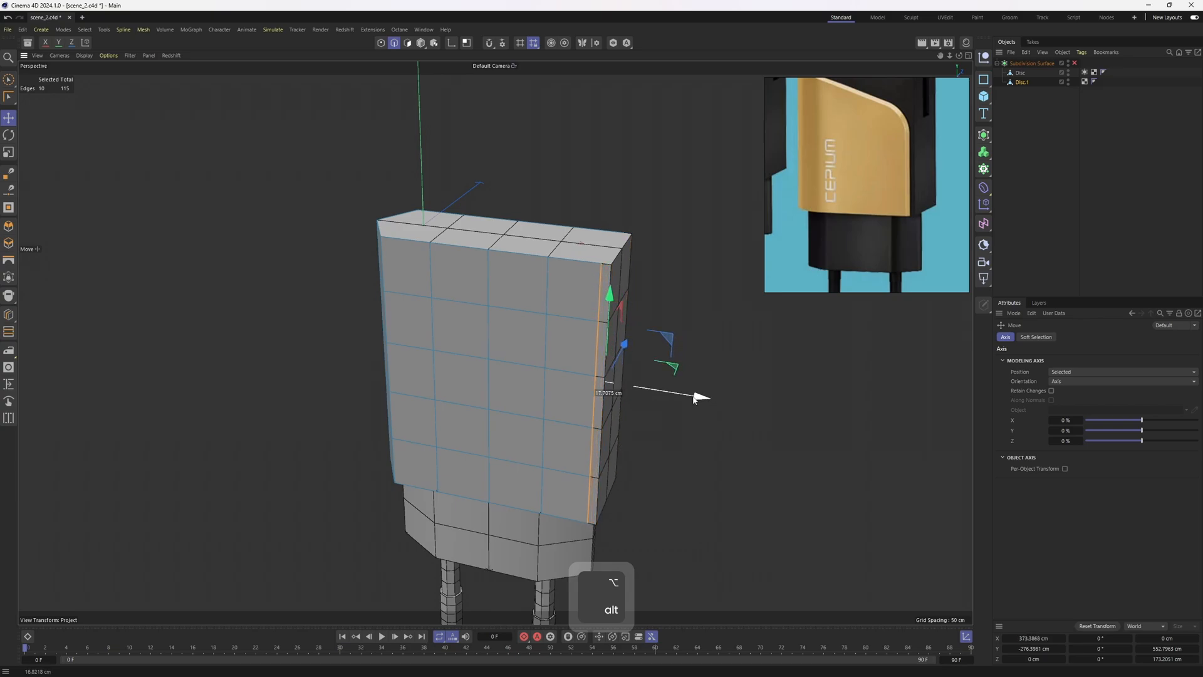
pyautogui.keyDown('alt'); pyautogui.moveTo(694, 398); pyautogui.dragTo(746, 363); pyautogui.keyUp('alt')
pyautogui.keyDown('alt'); pyautogui.moveTo(602, 536); pyautogui.dragTo(572, 411, button='middle'); pyautogui.keyUp('alt')
pyautogui.doubleClick(571, 411)
pyautogui.keyDown('alt'); pyautogui.moveTo(567, 408); pyautogui.dragTo(588, 324); pyautogui.keyUp('alt')
# - In the front view, Line Cut through the whole shell diagonally from its inset edge two rows down to near the opposite upper corner, with Visible Only off
pyautogui.press('1')
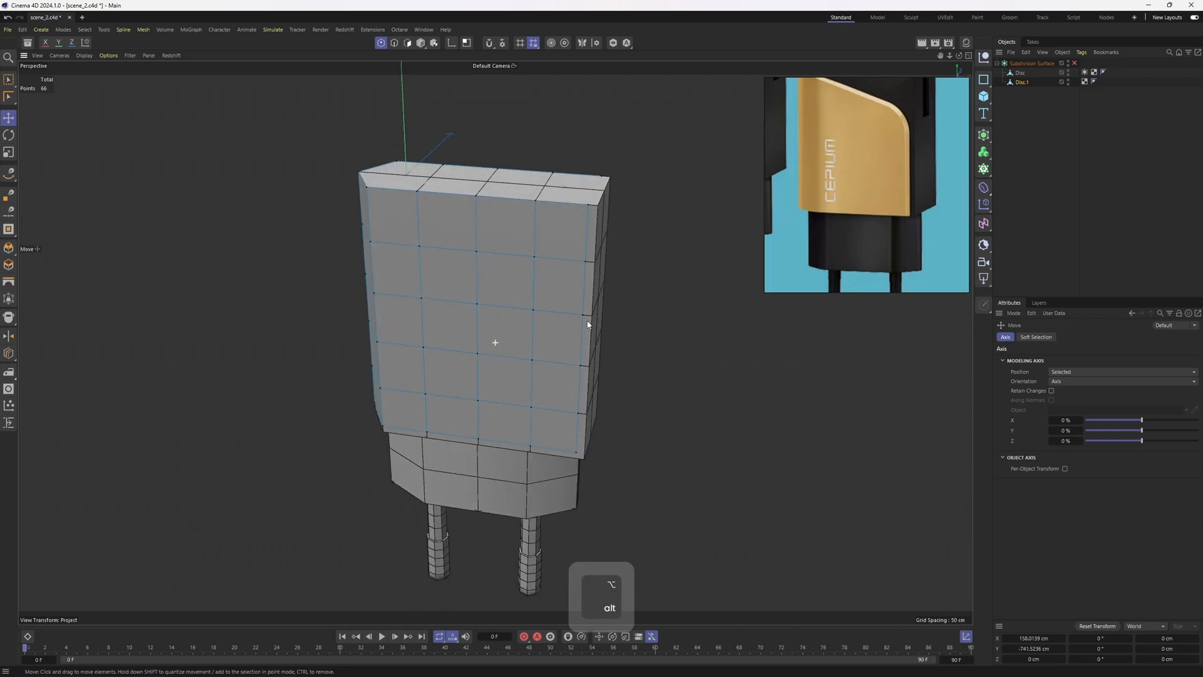
pyautogui.middleClick(588, 324)
pyautogui.middleClick(743, 463)
pyautogui.keyDown('alt'); pyautogui.moveTo(715, 410); pyautogui.dragTo(721, 326, button='right'); pyautogui.keyUp('alt')
pyautogui.keyDown('alt'); pyautogui.moveTo(721, 326); pyautogui.dragTo(629, 564, button='middle'); pyautogui.keyUp('alt')
pyautogui.keyDown('alt'); pyautogui.moveTo(629, 564); pyautogui.dragTo(621, 359, button='right'); pyautogui.keyUp('alt')
pyautogui.keyDown('alt'); pyautogui.moveTo(620, 359); pyautogui.dragTo(608, 401, button='middle'); pyautogui.keyUp('alt')
pyautogui.rightClick(652, 331)
pyautogui.click(681, 505)
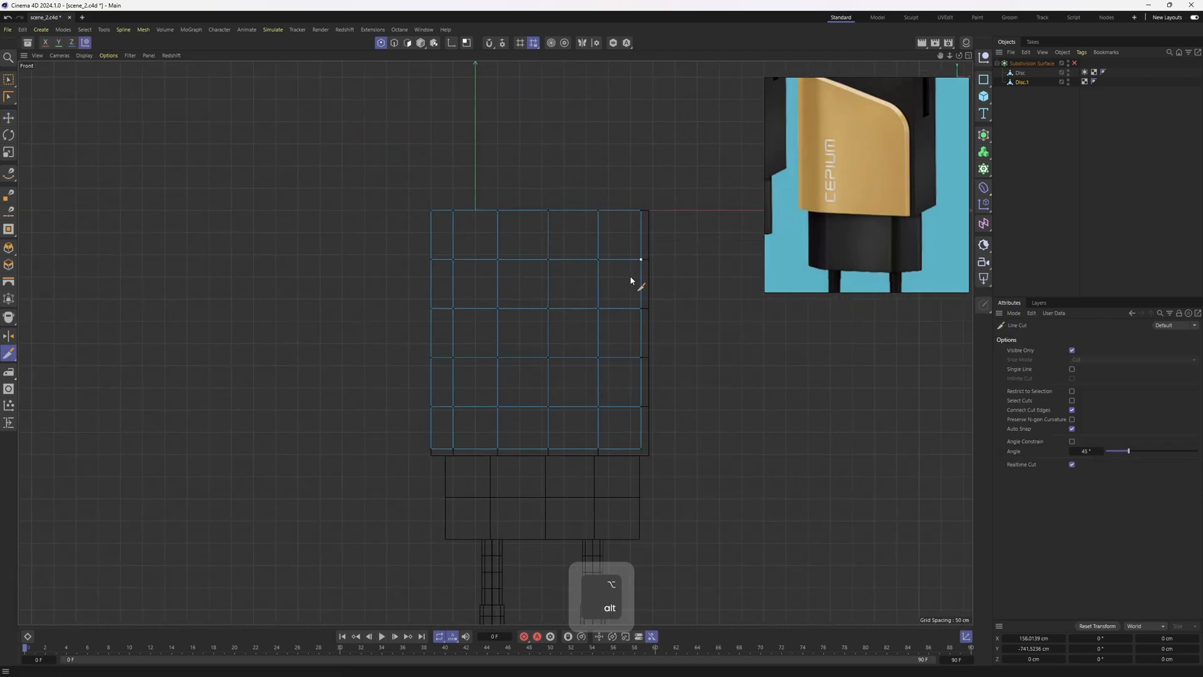
pyautogui.keyDown('alt'); pyautogui.moveTo(634, 280); pyautogui.dragTo(621, 261, button='right'); pyautogui.keyUp('alt')
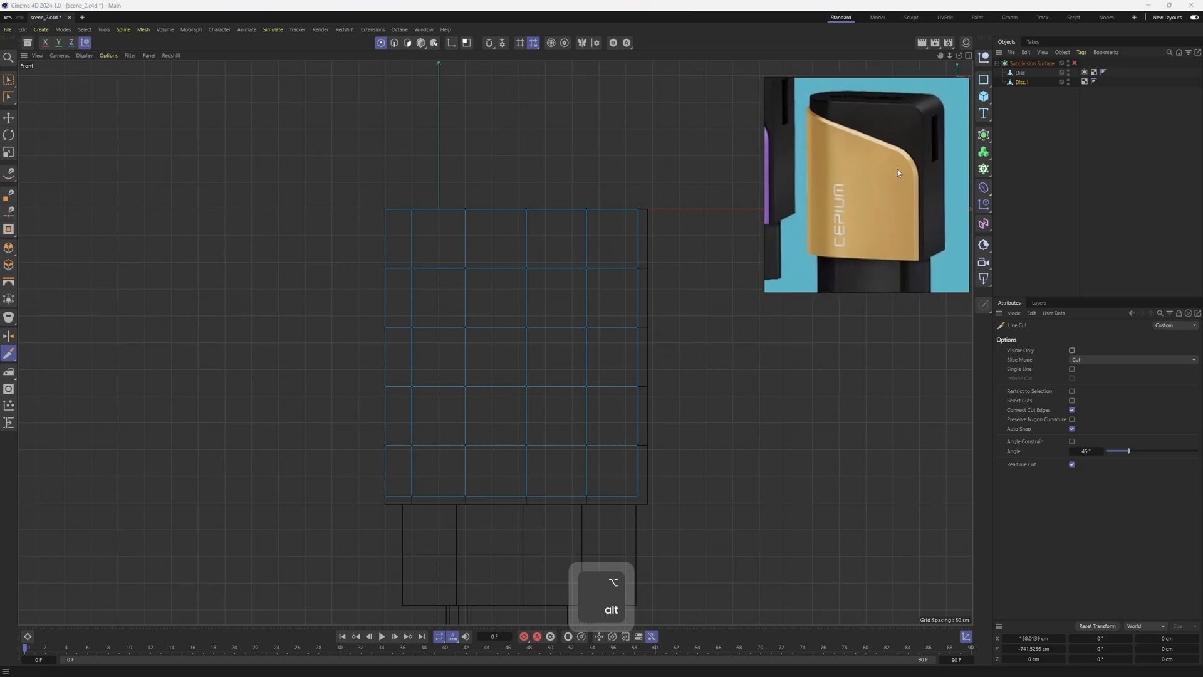
pyautogui.click(638, 268)
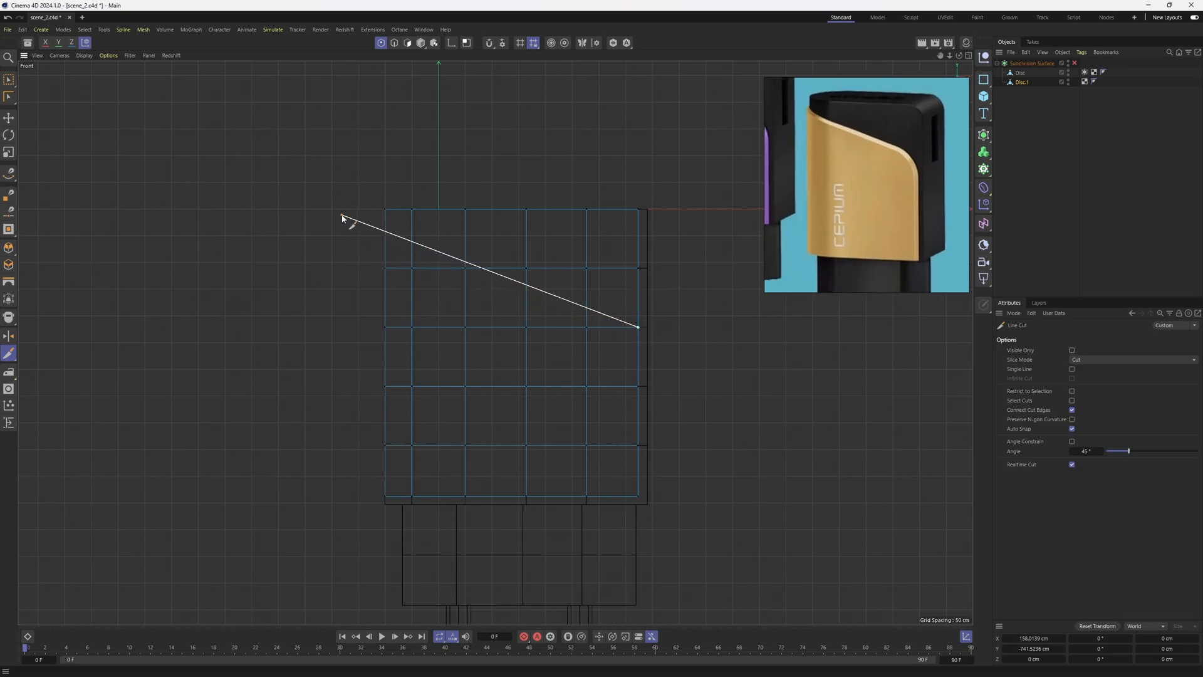
pyautogui.press('space')
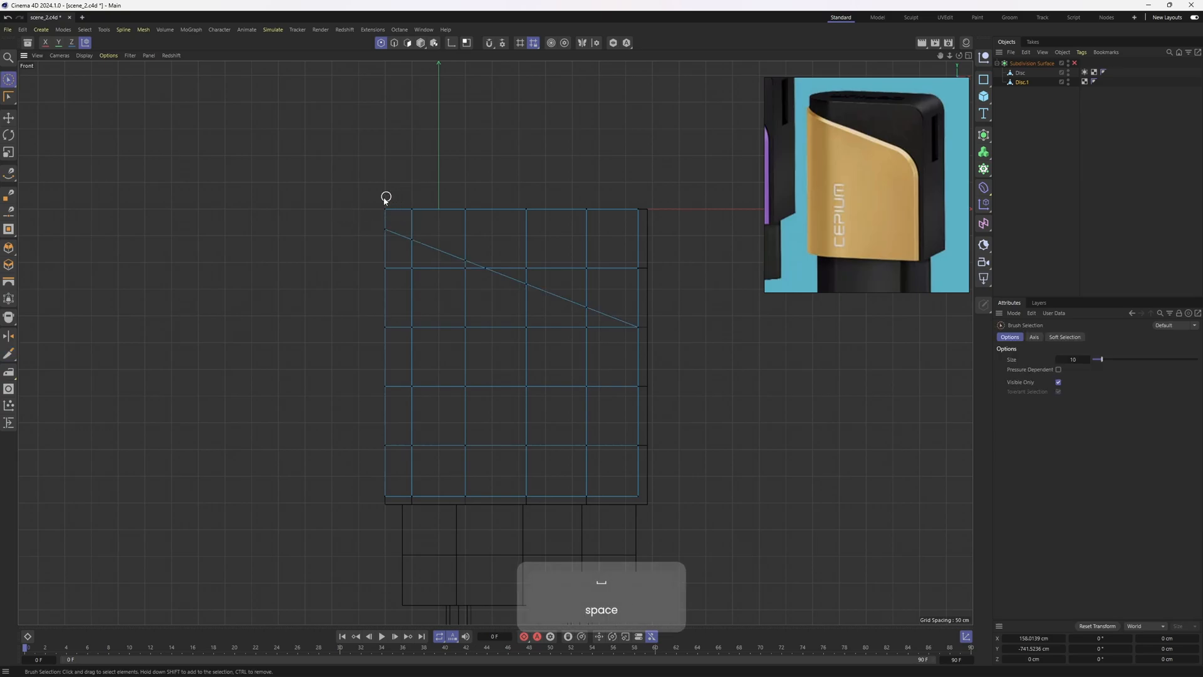
# - Delete all shell points above the diagonal cut using Rectangle Selection
pyautogui.press('0')
pyautogui.moveTo(360, 194); pyautogui.dragTo(679, 219)
pyautogui.press('Delete')
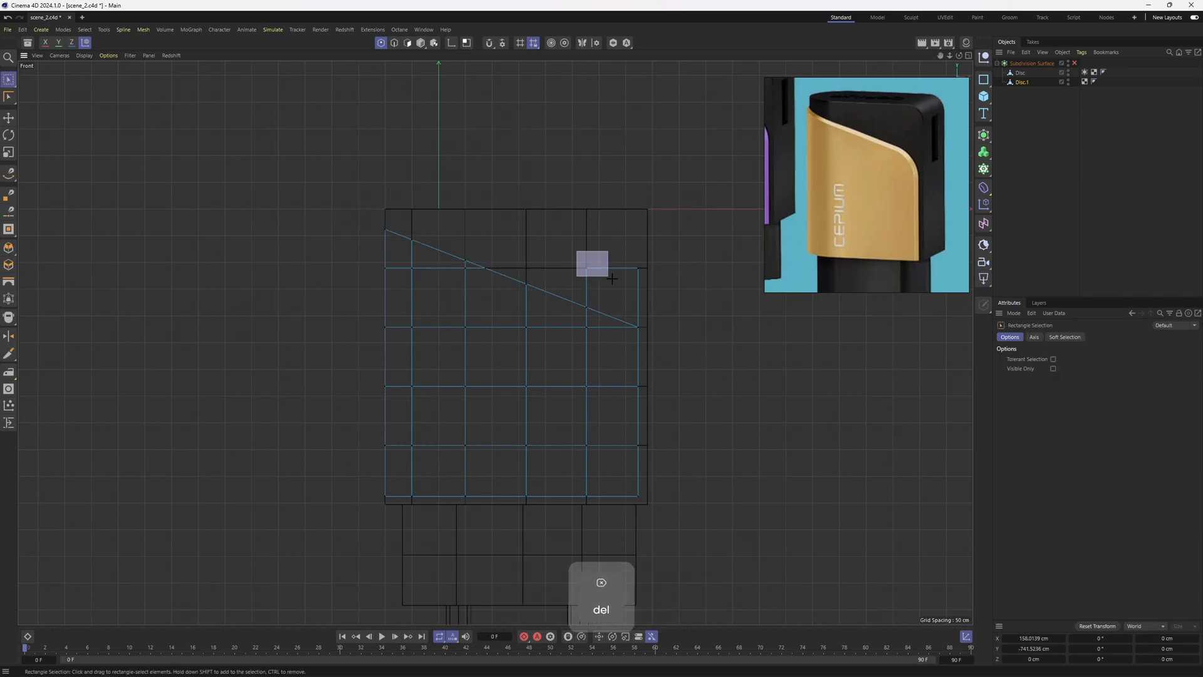
pyautogui.scroll(3, 491, 261)
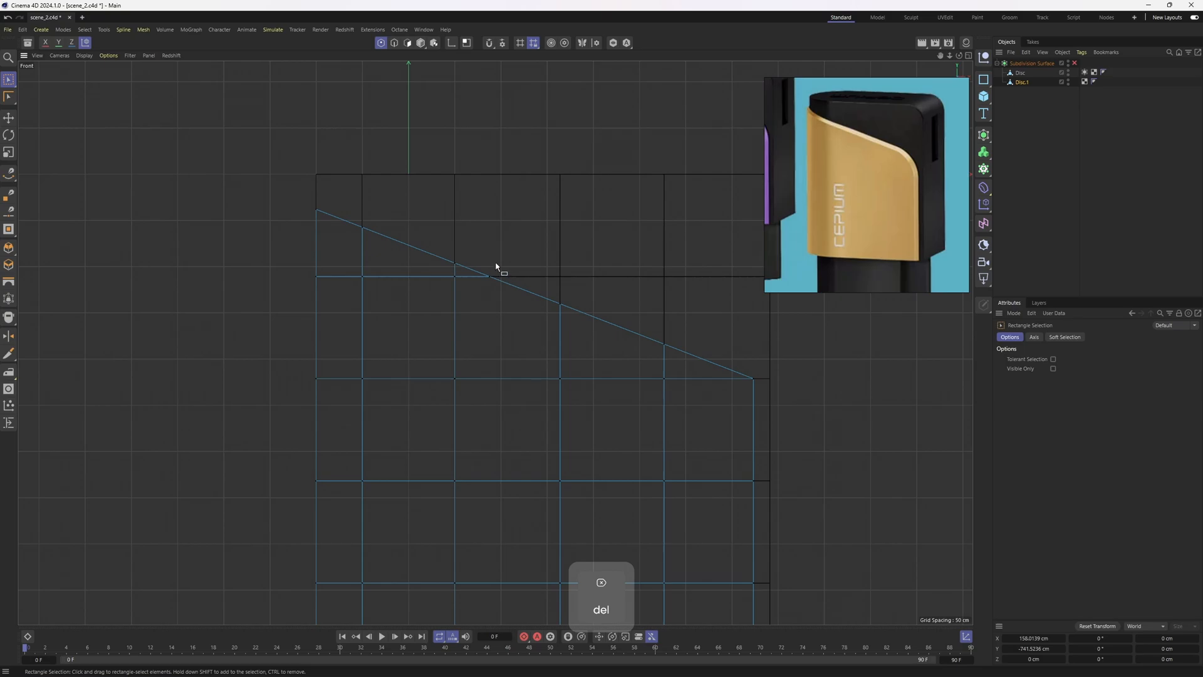
# - Loop-select the shell's short uppermost horizontal edges below the diagonal cut and dissolve them
pyautogui.press('2')
pyautogui.middleClick(467, 277)
pyautogui.press('e')
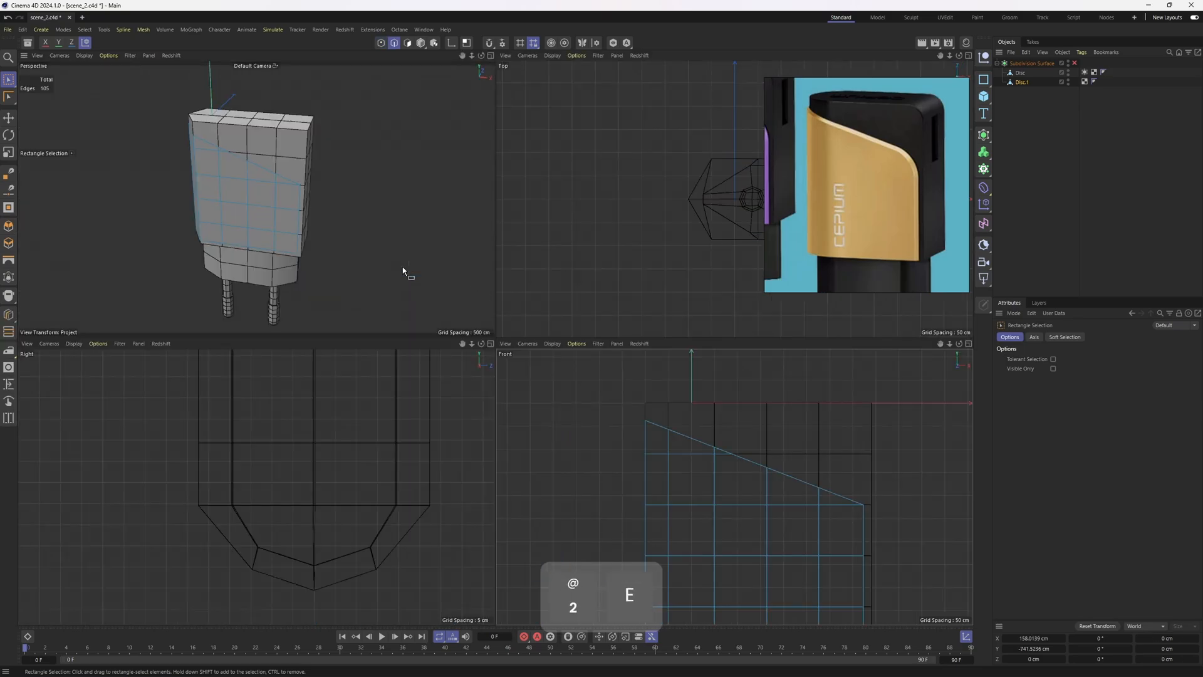
pyautogui.middleClick(403, 268)
pyautogui.click(394, 245)
pyautogui.doubleClick(394, 245)
pyautogui.keyDown('alt'); pyautogui.moveTo(393, 245); pyautogui.dragTo(533, 247); pyautogui.keyUp('alt')
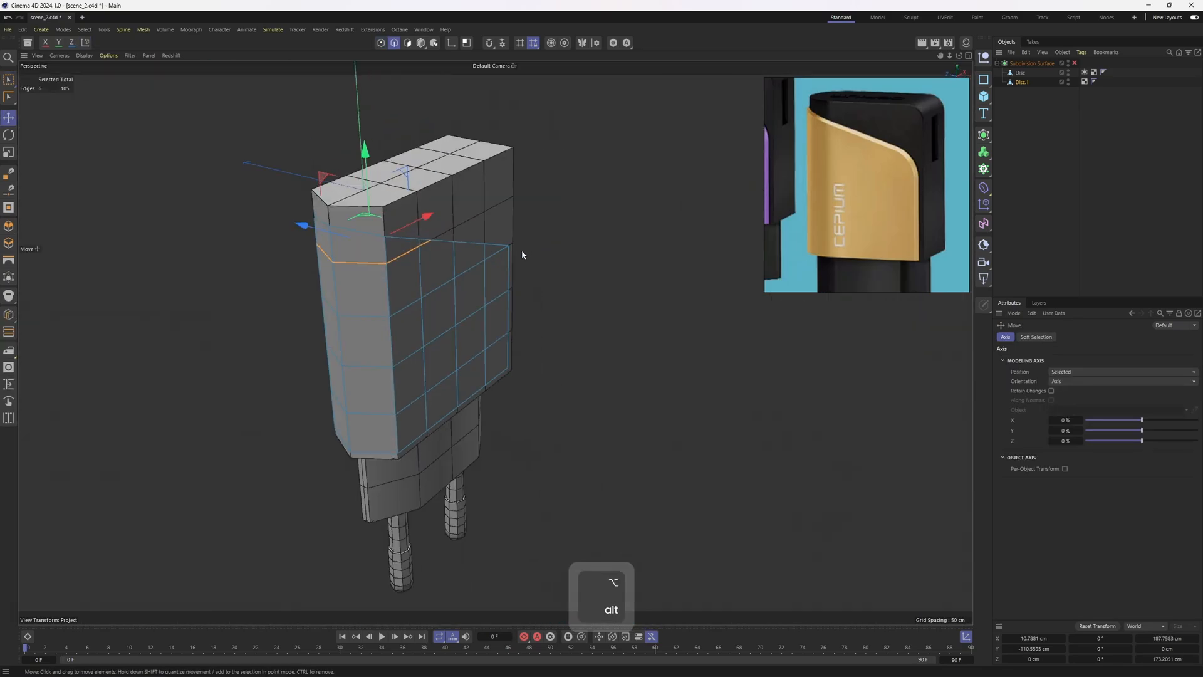
pyautogui.rightClick(559, 262)
pyautogui.click(592, 332)
pyautogui.keyDown('alt'); pyautogui.moveTo(506, 275); pyautogui.dragTo(447, 260, button='middle'); pyautogui.keyUp('alt')
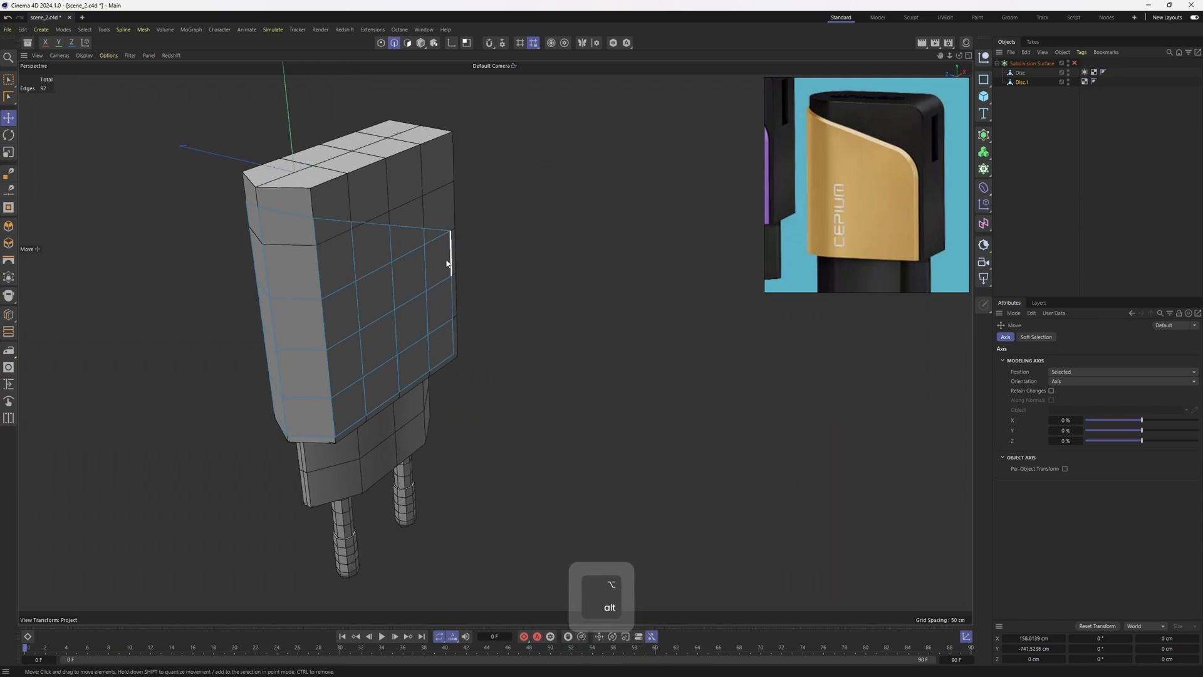
# - Select the shell's horizontal edge loop that meets the lower end of the diagonal cut
pyautogui.keyDown('alt'); pyautogui.moveTo(447, 263); pyautogui.dragTo(459, 247); pyautogui.keyUp('alt')
pyautogui.scroll(4, 458, 248)
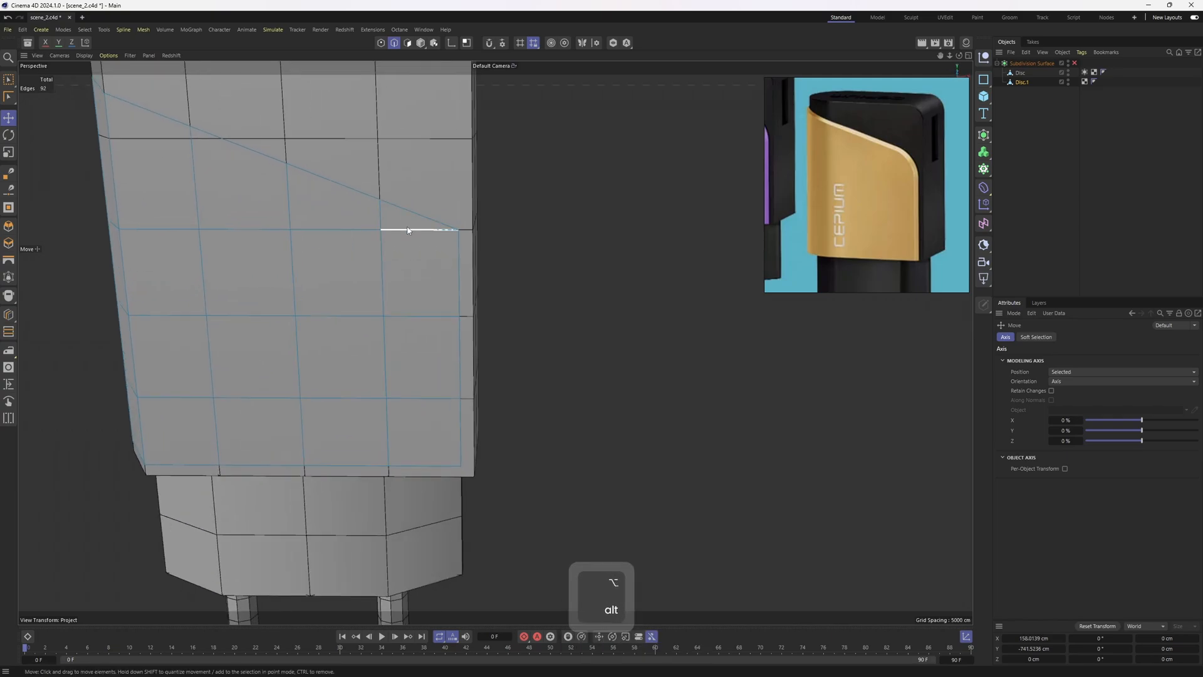
pyautogui.keyDown('alt'); pyautogui.moveTo(452, 230); pyautogui.dragTo(326, 282, button='right'); pyautogui.keyUp('alt')
pyautogui.keyDown('alt'); pyautogui.moveTo(326, 282); pyautogui.dragTo(495, 341, button='middle'); pyautogui.keyUp('alt')
pyautogui.keyDown('alt'); pyautogui.moveTo(495, 341); pyautogui.dragTo(439, 287); pyautogui.keyUp('alt')
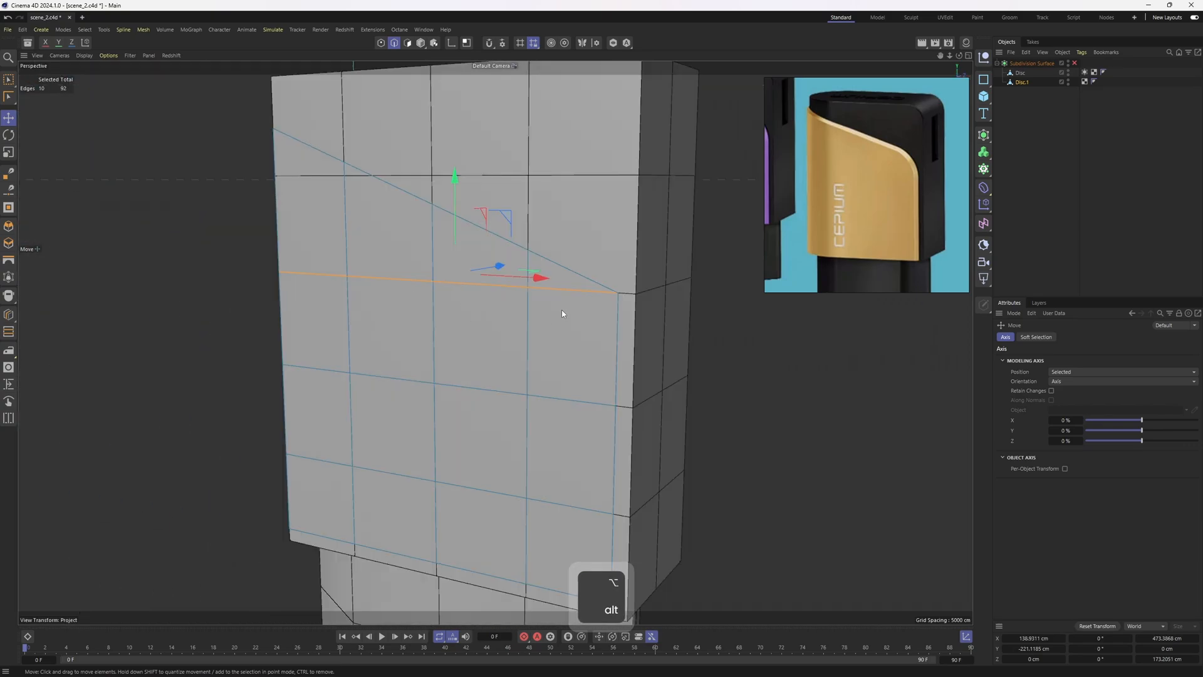
pyautogui.press('m')
pyautogui.press('n')
pyautogui.hotkey('ctrl', 'z')
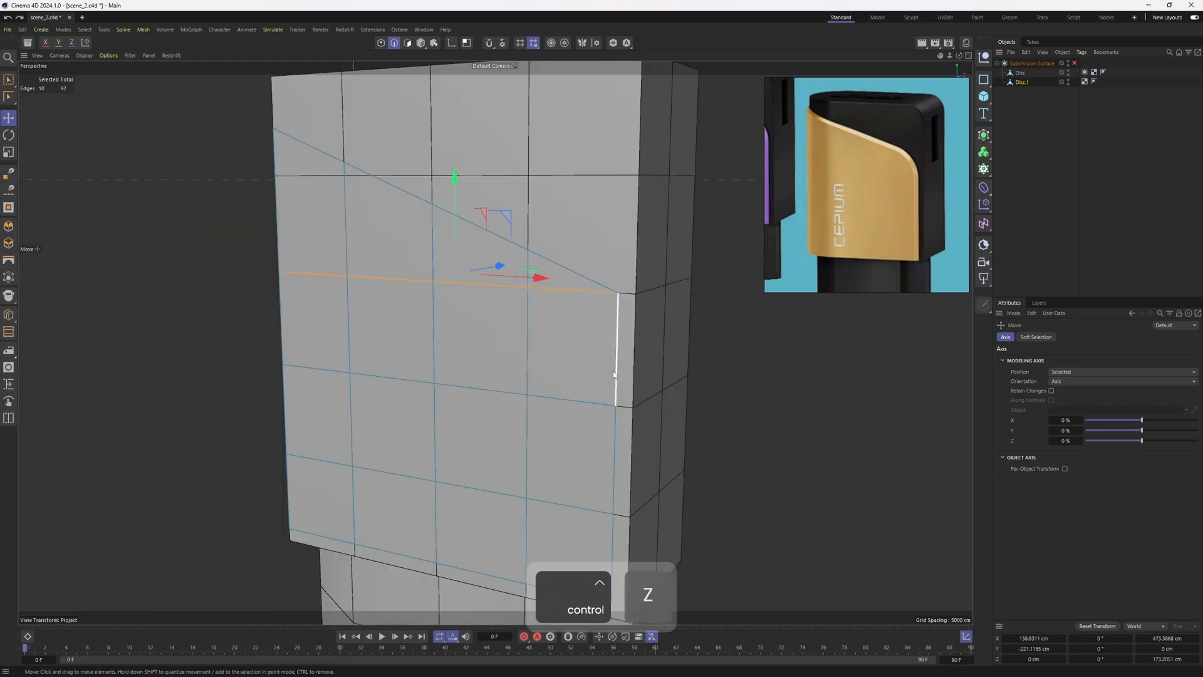
# - Deselect the loop's end edges at the diagonal's lower corner on the front and back, and dissolve the remaining edges
pyautogui.scroll(2, 615, 294)
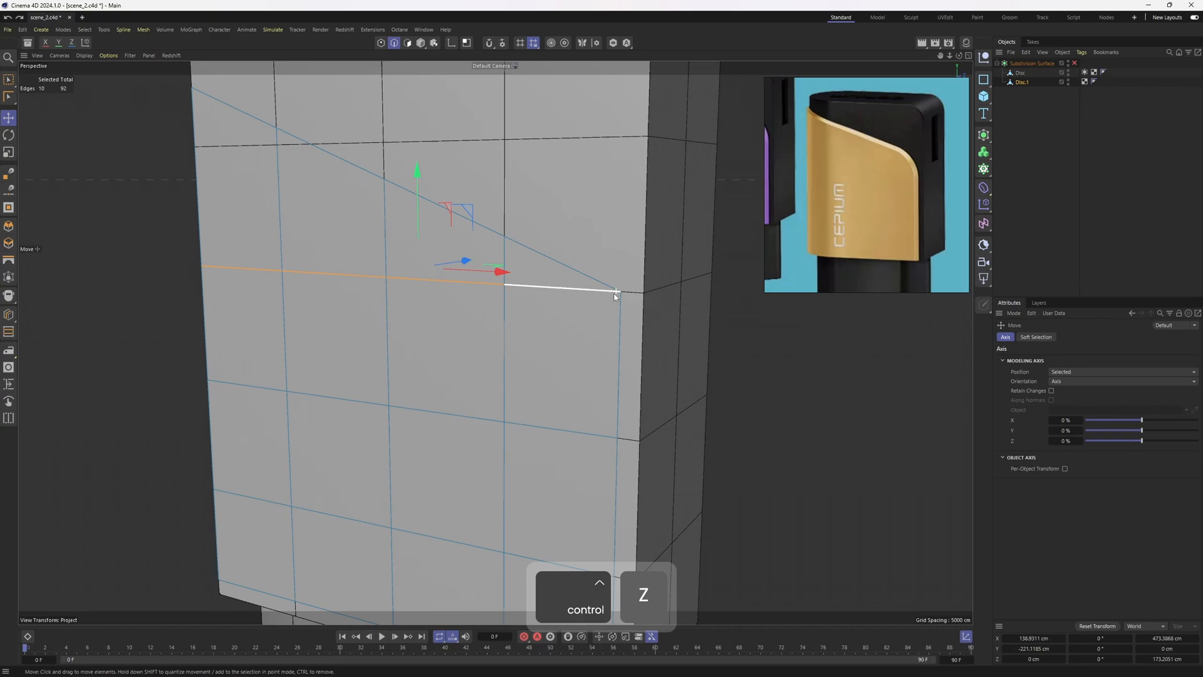
pyautogui.scroll(3, 617, 293)
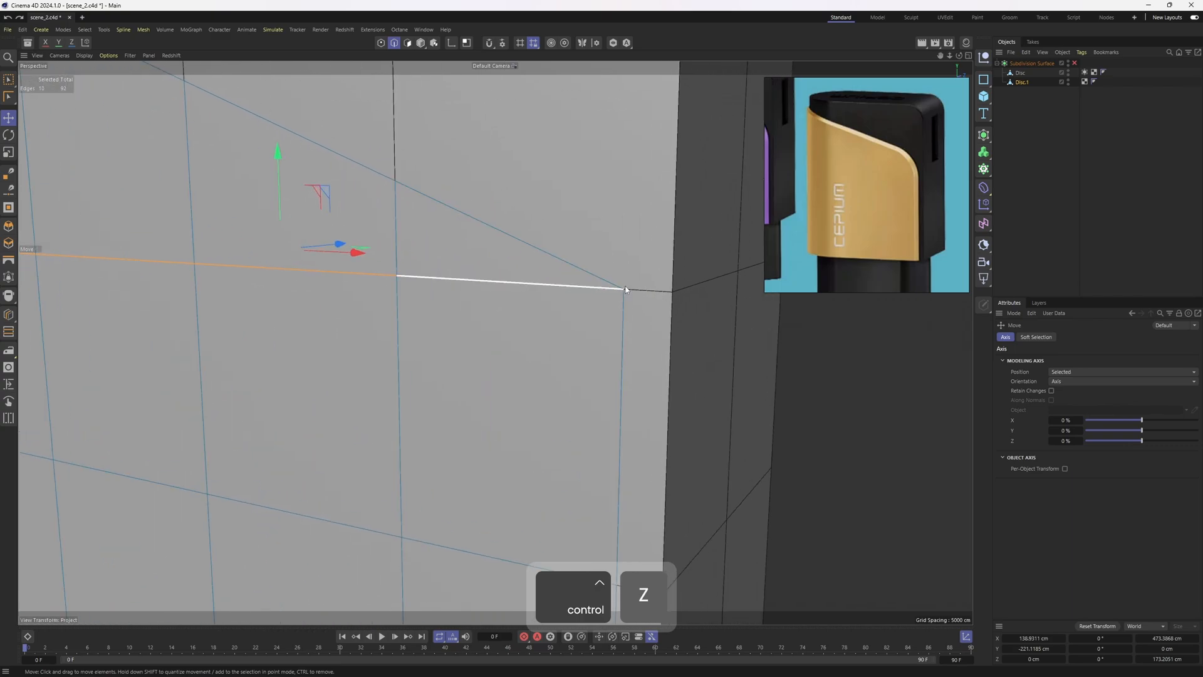
pyautogui.scroll(-3, 574, 321)
pyautogui.keyDown('ctrl'); pyautogui.click(636, 311); pyautogui.keyUp('ctrl')
pyautogui.keyDown('alt'); pyautogui.moveTo(575, 321); pyautogui.dragTo(238, 332); pyautogui.keyUp('alt')
pyautogui.scroll(-4, 637, 312)
pyautogui.scroll(2, 564, 313)
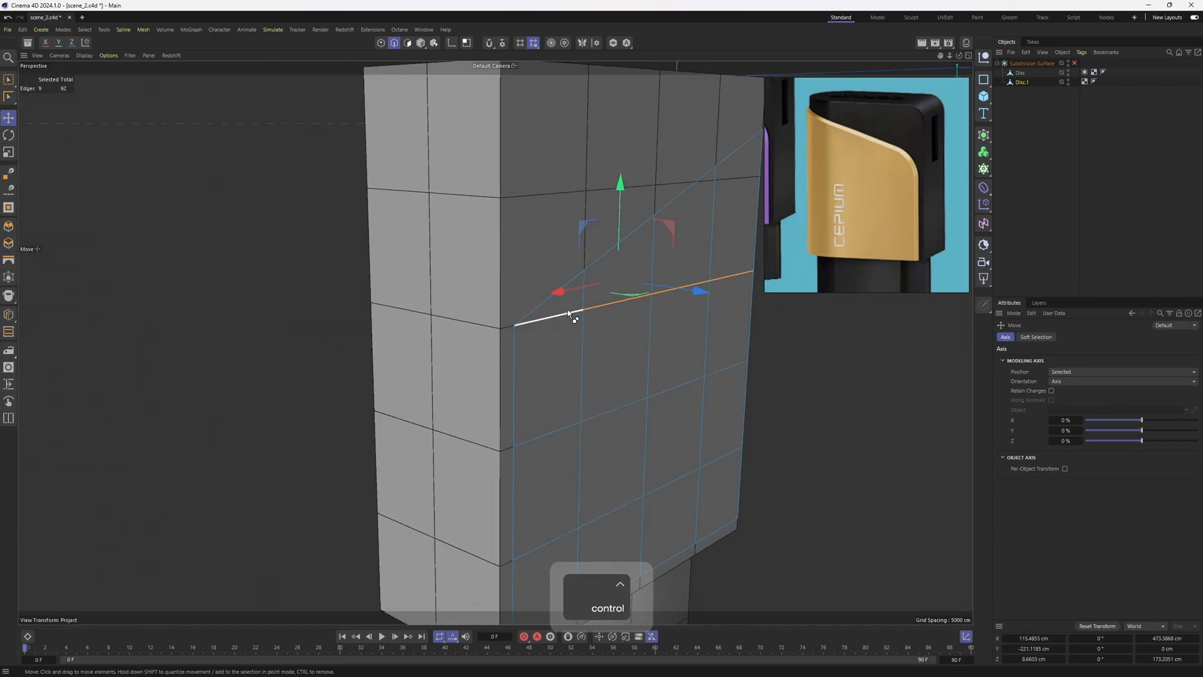
pyautogui.keyDown('alt'); pyautogui.moveTo(635, 367); pyautogui.dragTo(575, 341); pyautogui.keyUp('alt')
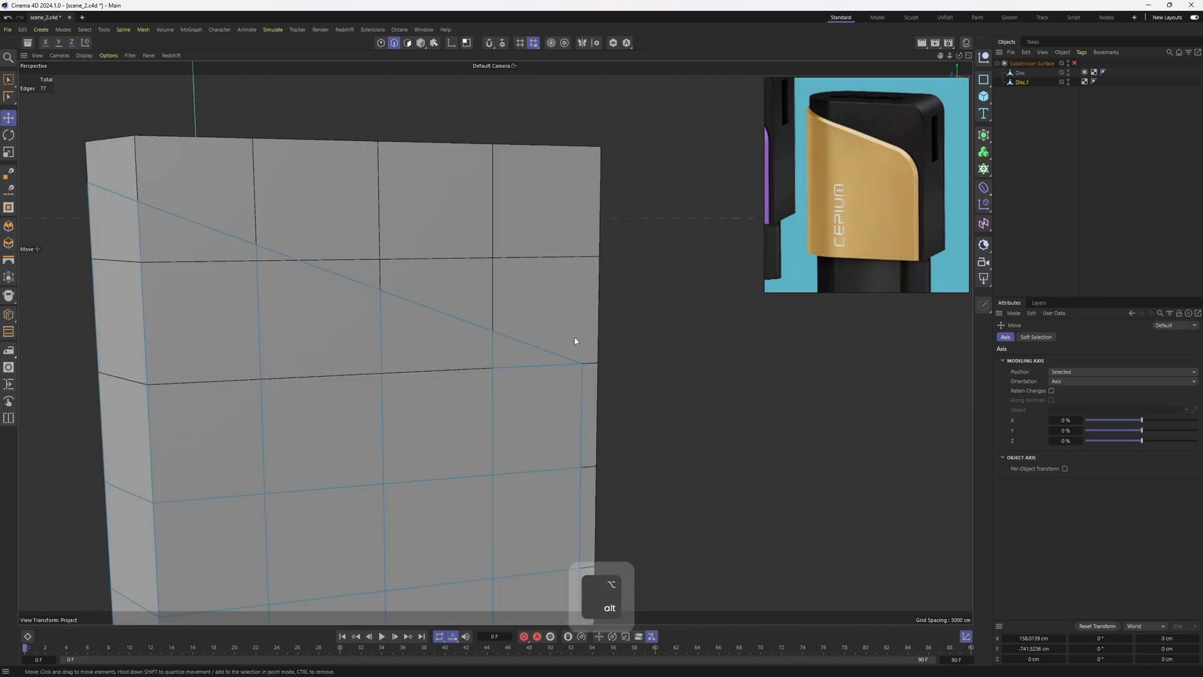
# - Isolate the shell, add a horizontal loop cut just below its diagonal top edge, and bring the other geometry back into view
pyautogui.keyDown('alt'); pyautogui.moveTo(575, 341); pyautogui.dragTo(632, 319, button='middle'); pyautogui.keyUp('alt')
pyautogui.press('1')
pyautogui.rightClick(552, 278)
pyautogui.click(571, 265)
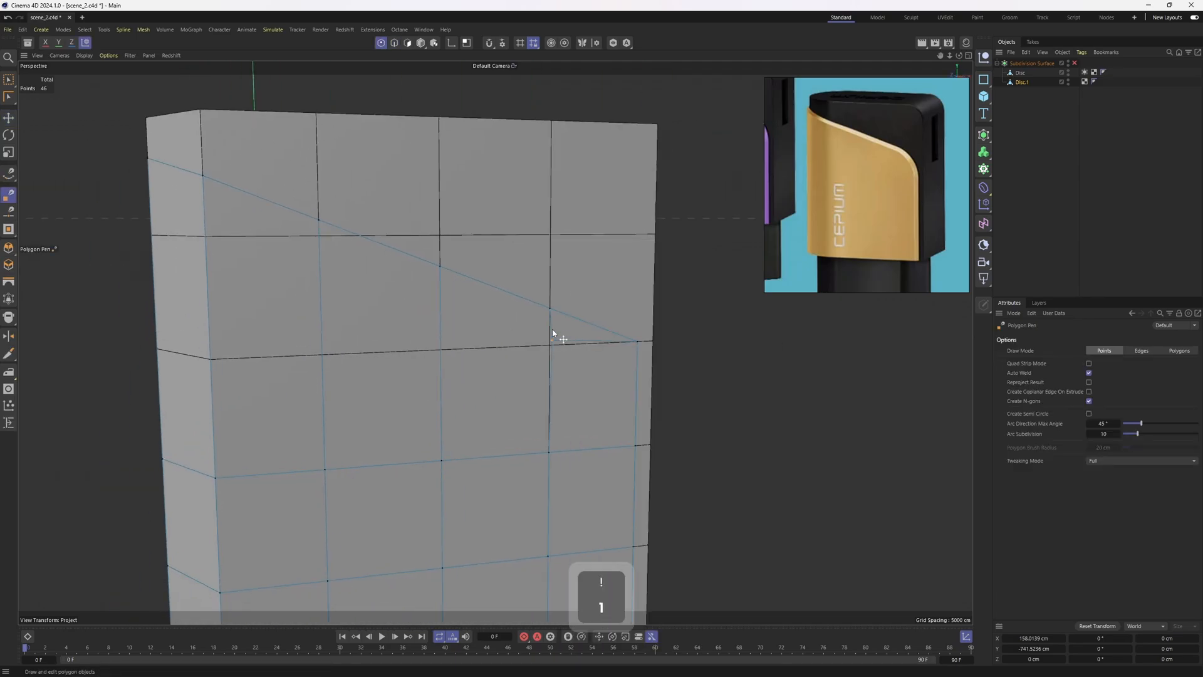
pyautogui.click(612, 45)
pyautogui.keyDown('alt'); pyautogui.moveTo(630, 364); pyautogui.dragTo(382, 304); pyautogui.keyUp('alt')
pyautogui.keyDown('alt'); pyautogui.moveTo(341, 239); pyautogui.dragTo(451, 294); pyautogui.keyUp('alt')
pyautogui.press('k')
pyautogui.press('l')
pyautogui.click(433, 326)
pyautogui.press('e')
pyautogui.click(612, 43)
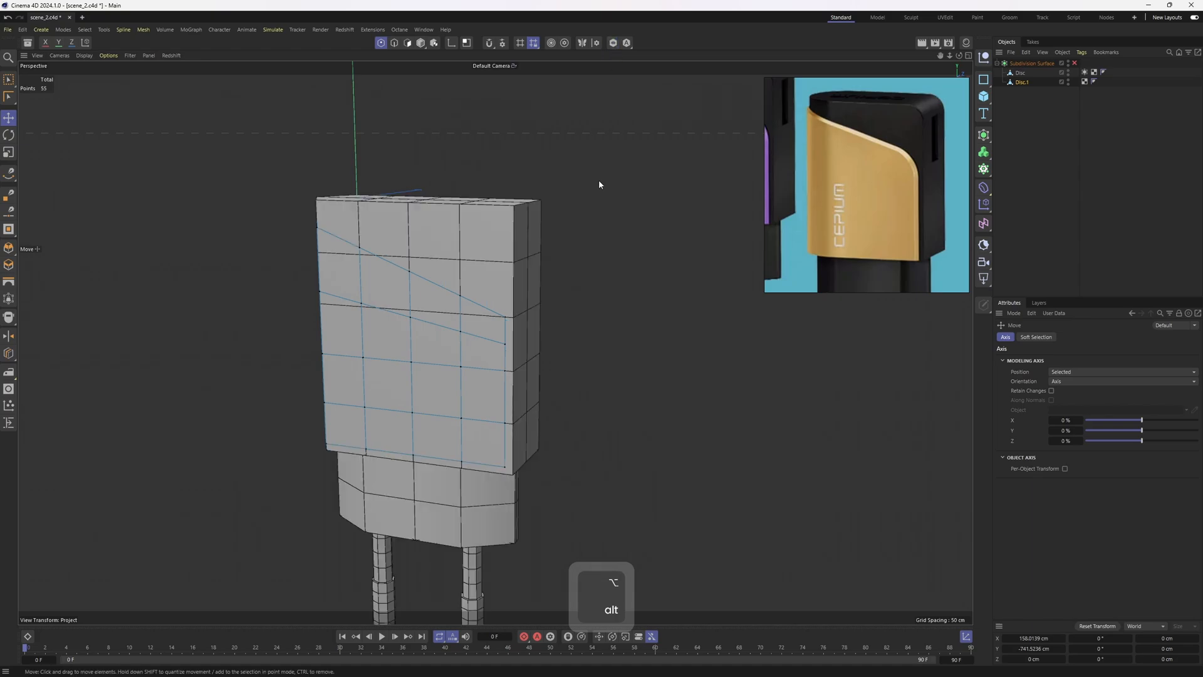
# - Select all of the shell's polygons and extrude them outward with Create Caps enabled to give the shell thickness
pyautogui.press('3')
pyautogui.moveTo(351, 407)
pyautogui.mouseDown()
pyautogui.moveTo(538, 313)
pyautogui.moveTo(556, 284)
pyautogui.mouseUp()
pyautogui.rightClick(556, 283)
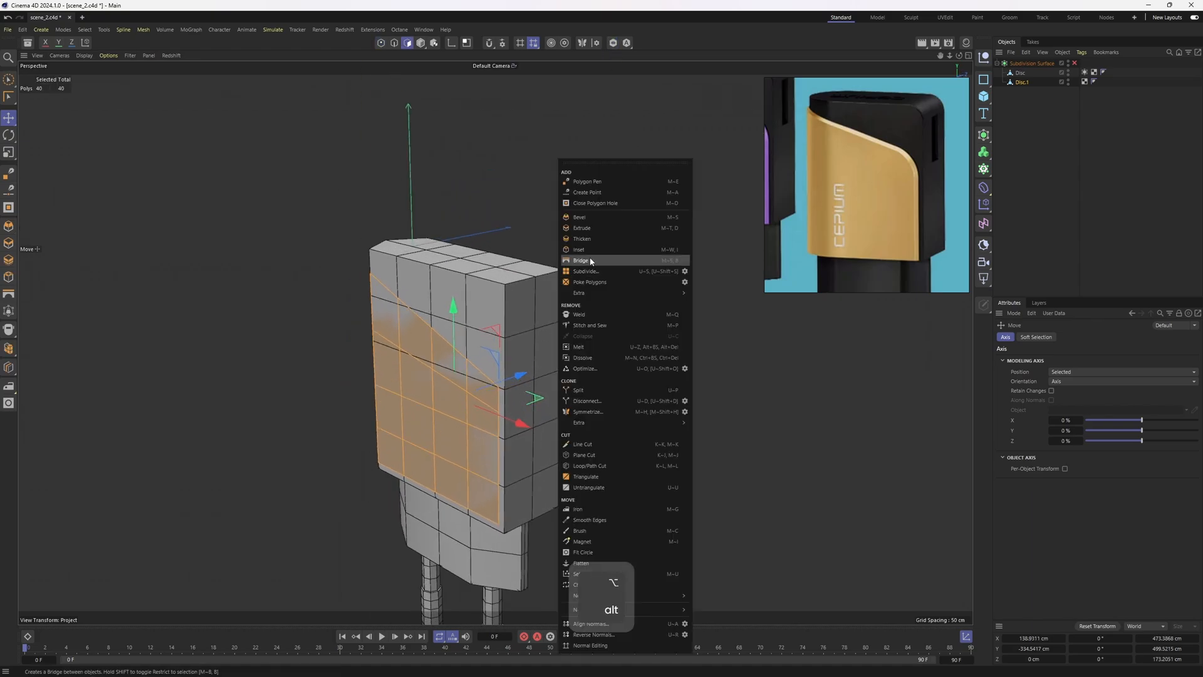
pyautogui.click(591, 230)
pyautogui.click(1053, 422)
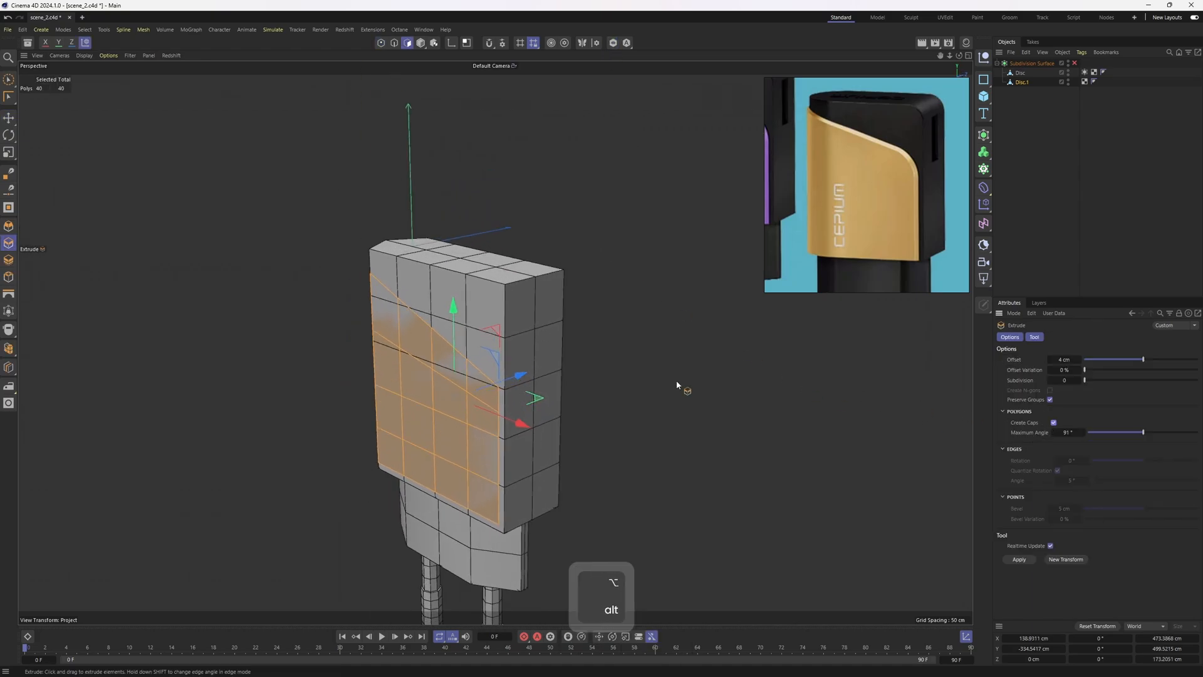
pyautogui.keyDown('alt'); pyautogui.moveTo(677, 389); pyautogui.dragTo(658, 416); pyautogui.keyUp('alt')
pyautogui.keyDown('alt'); pyautogui.moveTo(511, 402); pyautogui.dragTo(543, 404); pyautogui.keyUp('alt')
# - Select the shell's outer diagonal top edges and outer vertical end edges on both front and back
pyautogui.press('2')
pyautogui.press('e')
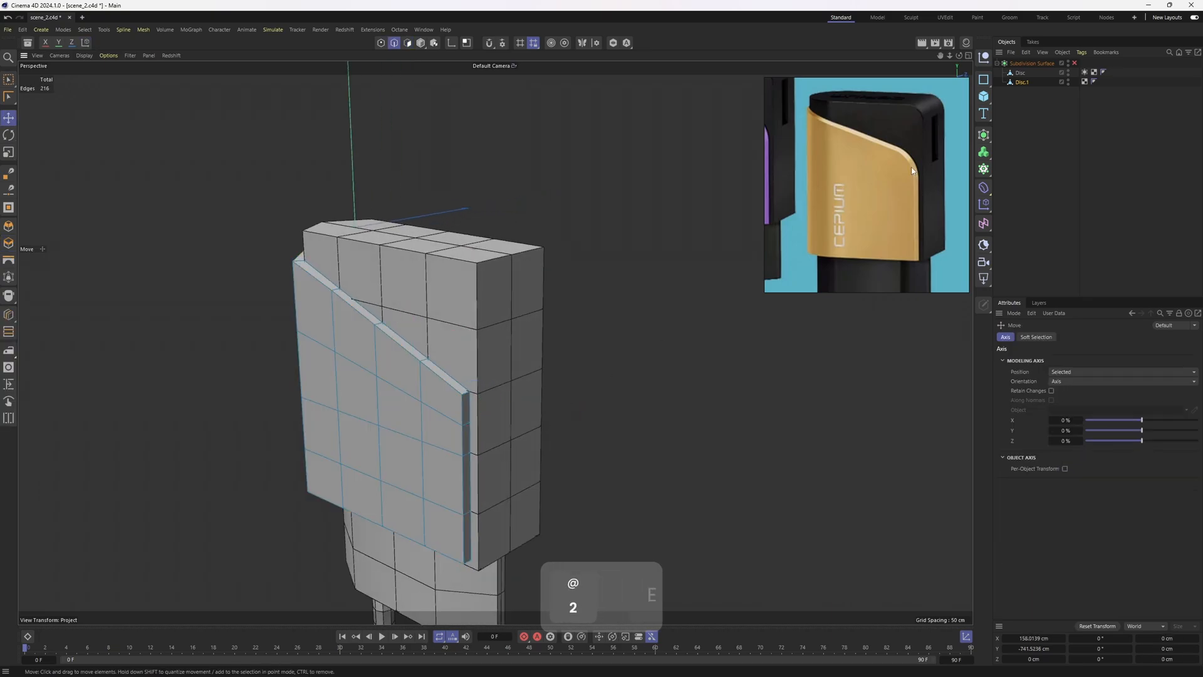
pyautogui.scroll(2, 907, 155)
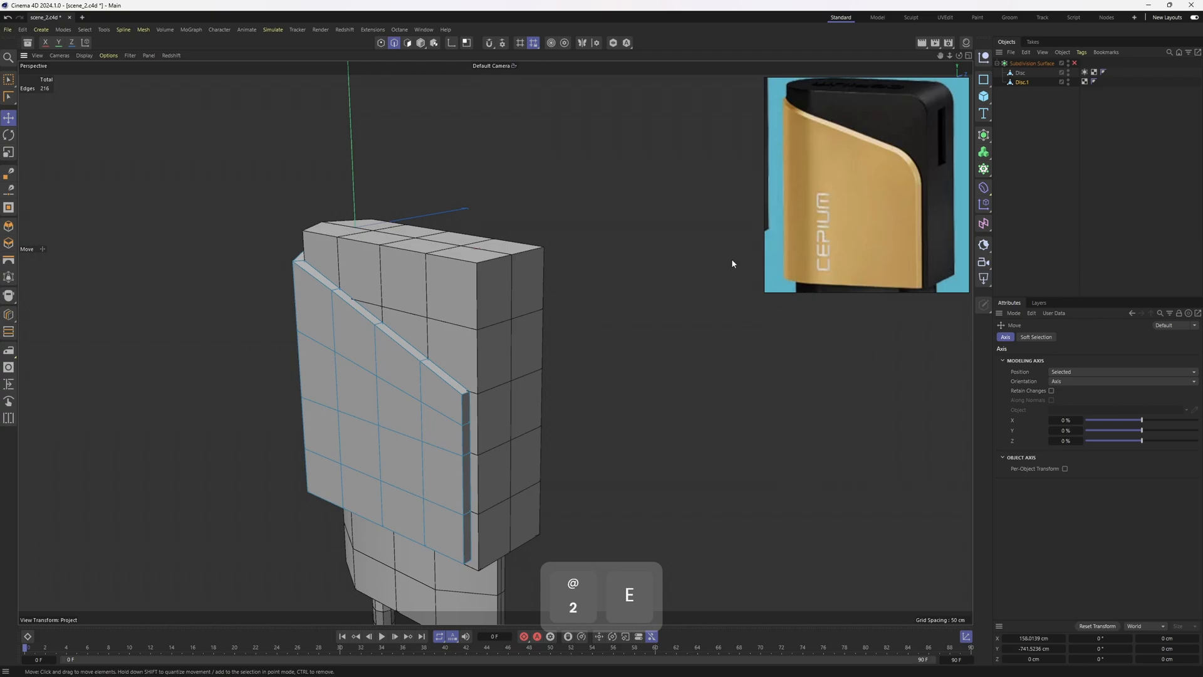
pyautogui.press('2')
pyautogui.doubleClick(463, 407)
pyautogui.keyDown('shift'); pyautogui.click(436, 381); pyautogui.keyUp('shift')
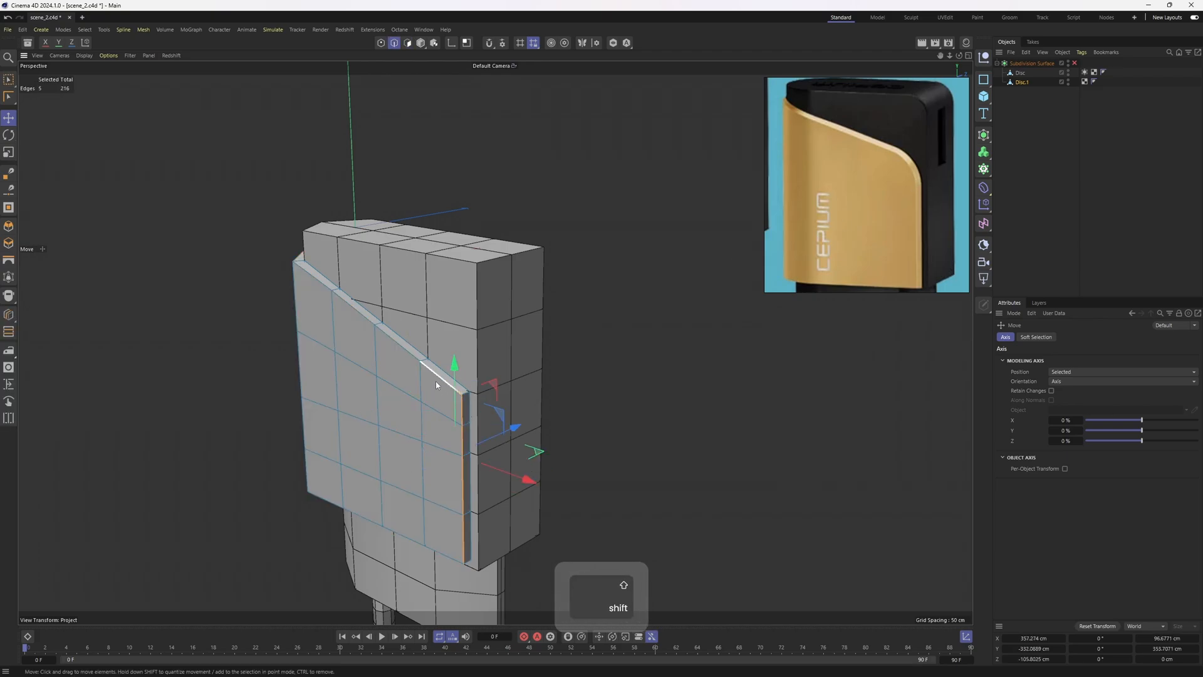
pyautogui.keyDown('shift'); pyautogui.doubleClick(437, 382); pyautogui.keyUp('shift')
pyautogui.keyDown('alt'); pyautogui.moveTo(544, 387); pyautogui.dragTo(345, 355); pyautogui.keyUp('alt')
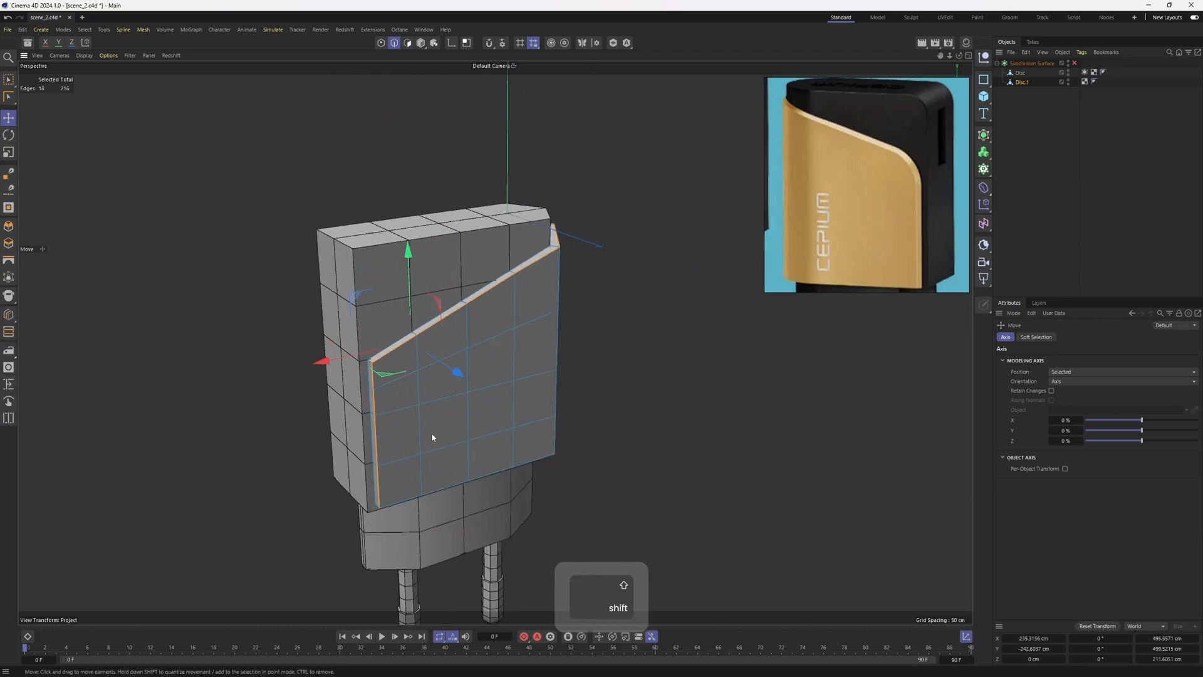
pyautogui.moveTo(432, 434)
pyautogui.keyDown('alt'); pyautogui.mouseDown()
pyautogui.moveTo(566, 356)
pyautogui.moveTo(661, 395)
pyautogui.mouseUp(); pyautogui.keyUp('alt')
# - Slide the selected outer rim edges inward with an offset of 11.6 cm to chamfer the shell's border
pyautogui.rightClick(661, 395)
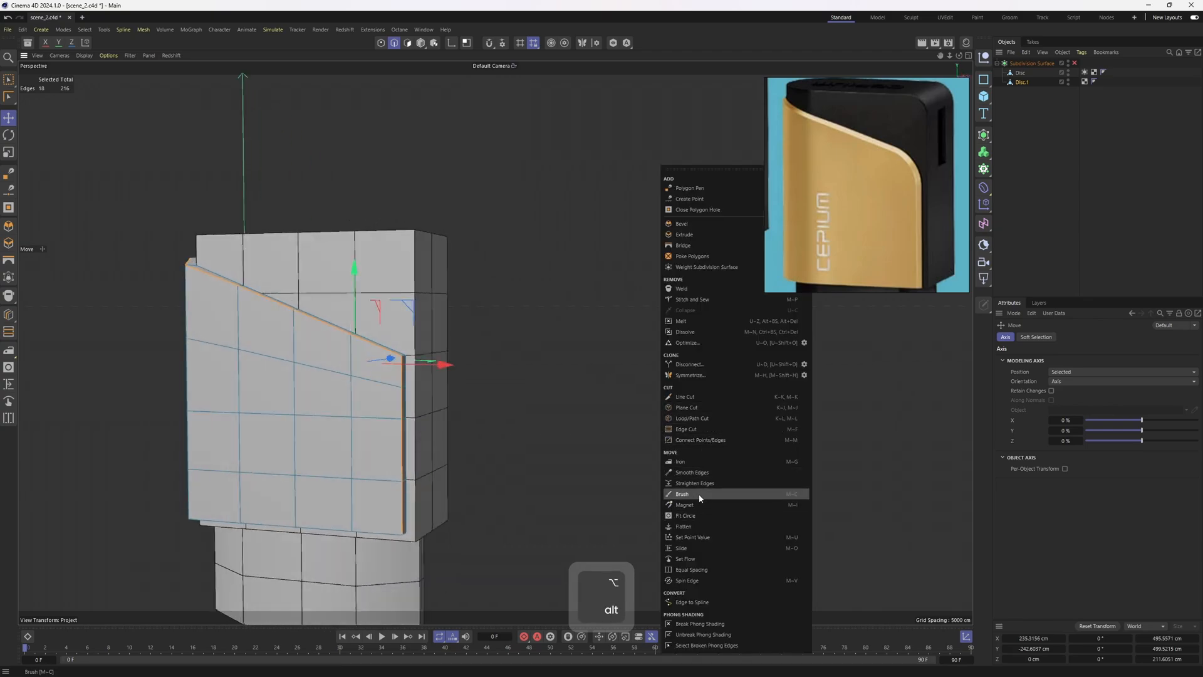
pyautogui.click(689, 548)
pyautogui.moveTo(699, 556); pyautogui.dragTo(27, 249)
pyautogui.keyDown('alt'); pyautogui.moveTo(588, 477); pyautogui.dragTo(493, 410); pyautogui.keyUp('alt')
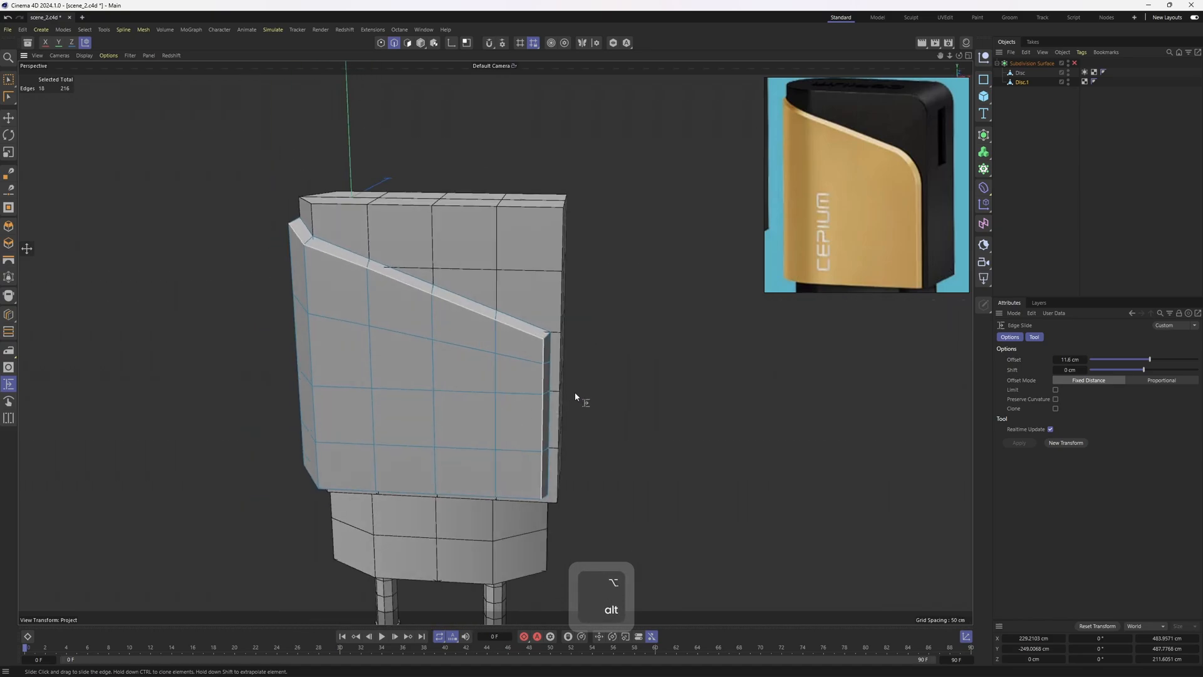
pyautogui.keyDown('alt'); pyautogui.moveTo(549, 355); pyautogui.dragTo(590, 354); pyautogui.keyUp('alt')
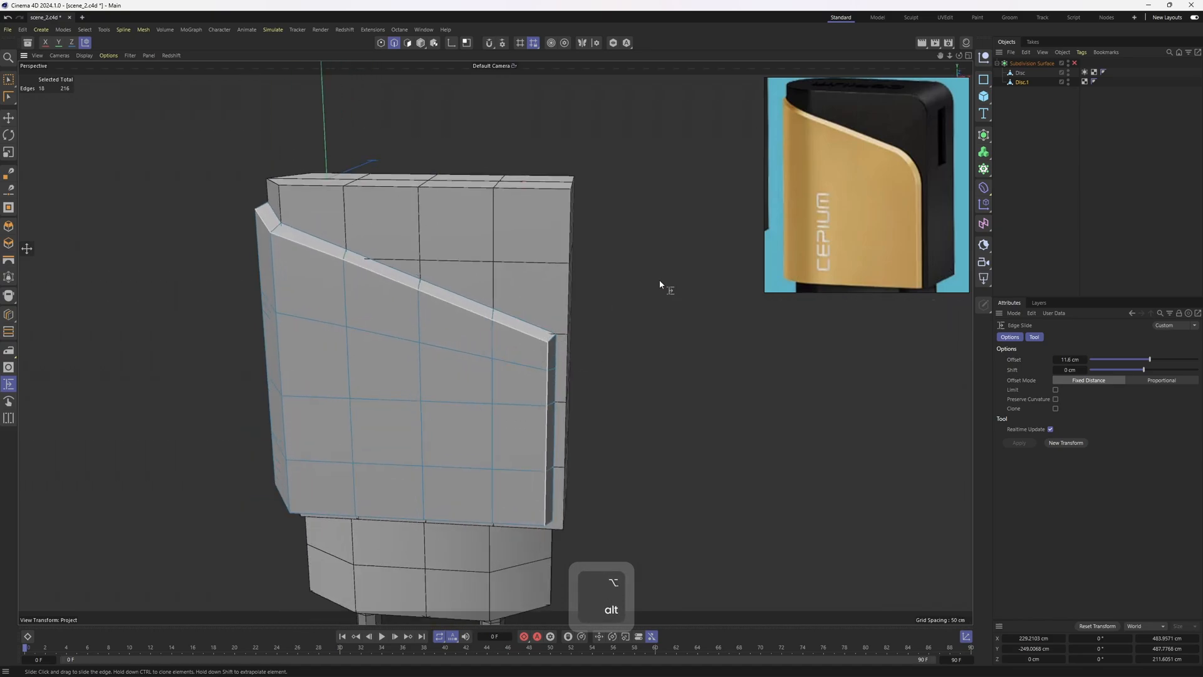
# - Group the charger body and shell objects into a null and enable the Subdivision Surface
pyautogui.moveTo(1035, 105); pyautogui.dragTo(1017, 69)
pyautogui.hotkey('alt', 'g')
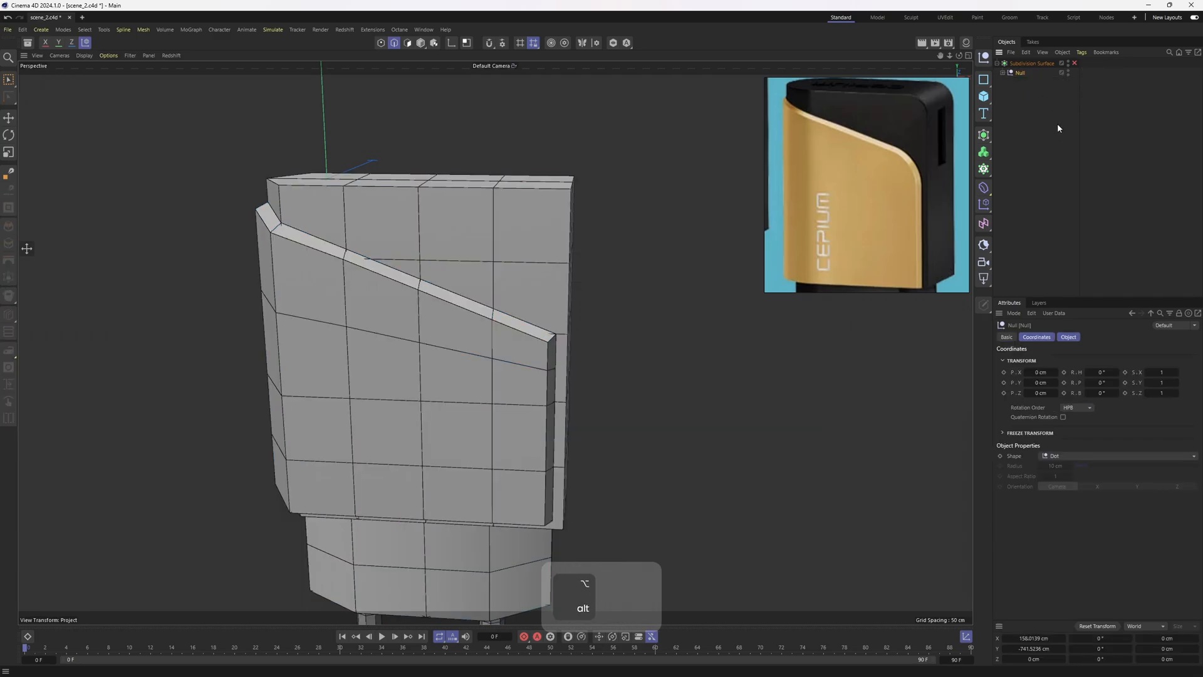
pyautogui.click(1075, 63)
# - Select the shell object, hide the charger body, and turn off the Subdivision Surface
pyautogui.click(1027, 92)
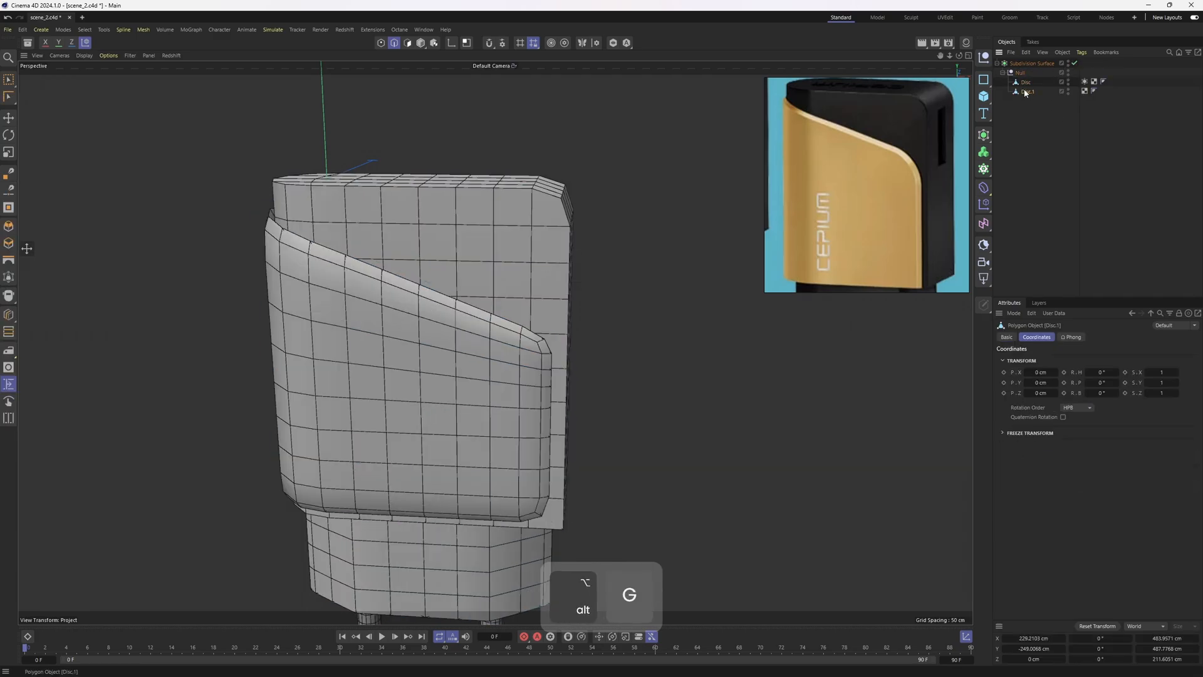
pyautogui.press('e')
pyautogui.keyDown('ctrl'); pyautogui.click(1068, 82); pyautogui.keyUp('ctrl')
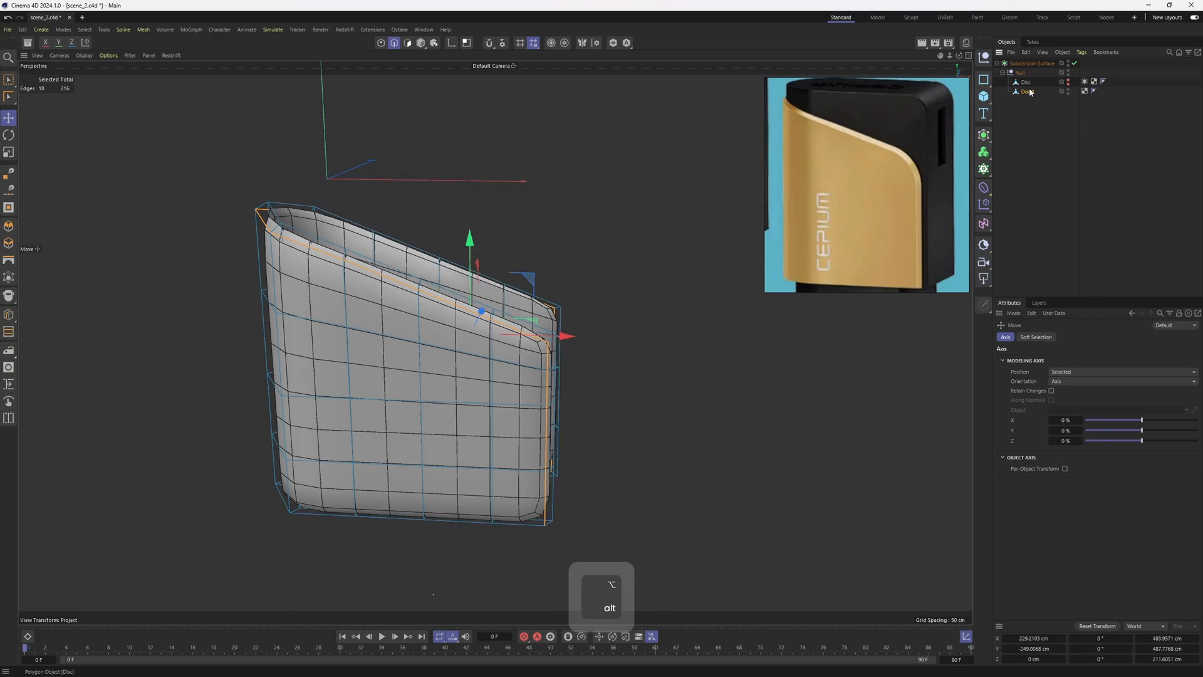
pyautogui.keyDown('alt'); pyautogui.moveTo(618, 256); pyautogui.dragTo(502, 327); pyautogui.keyUp('alt')
pyautogui.press('q')
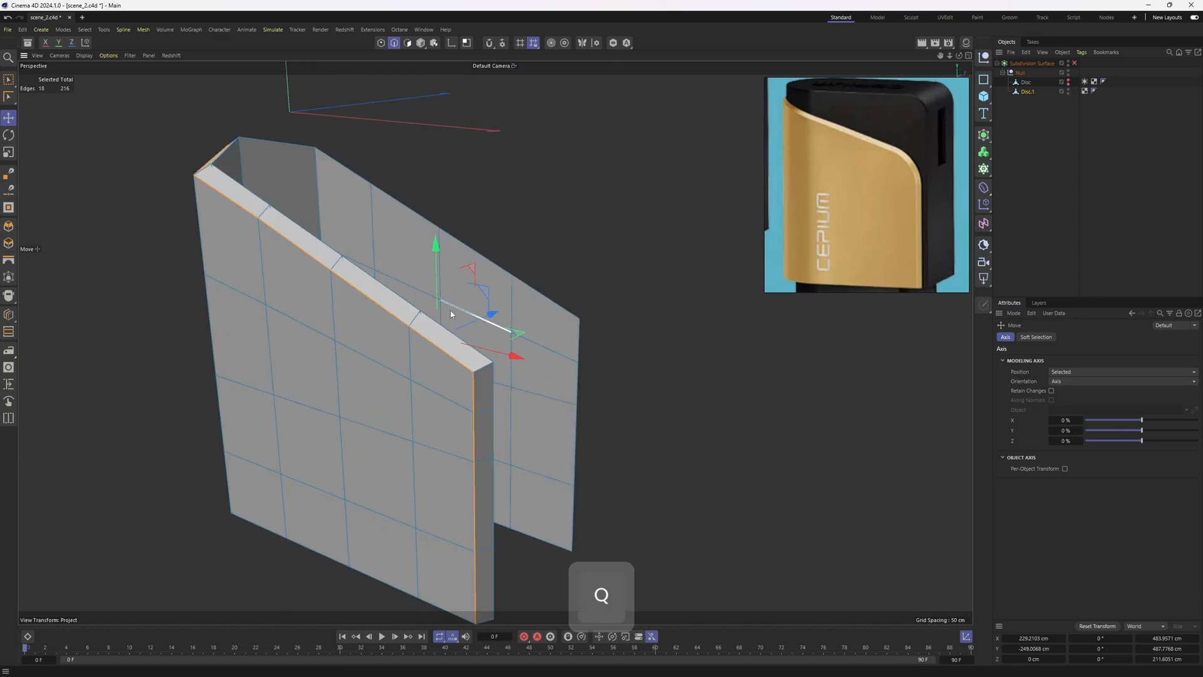
pyautogui.press('q')
pyautogui.press('q')
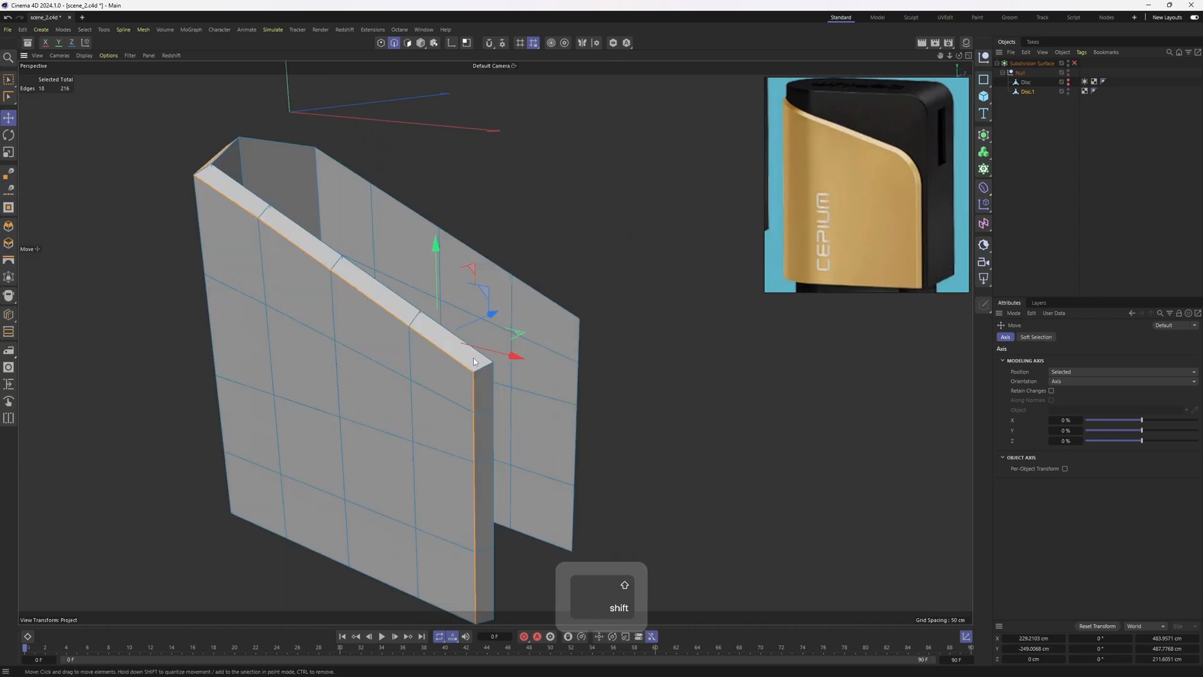
# - Add the shell's inner top and vertical end edges to the selection, leaving out the short edge across the upper corner
pyautogui.keyDown('shift'); pyautogui.doubleClick(475, 361); pyautogui.keyUp('shift')
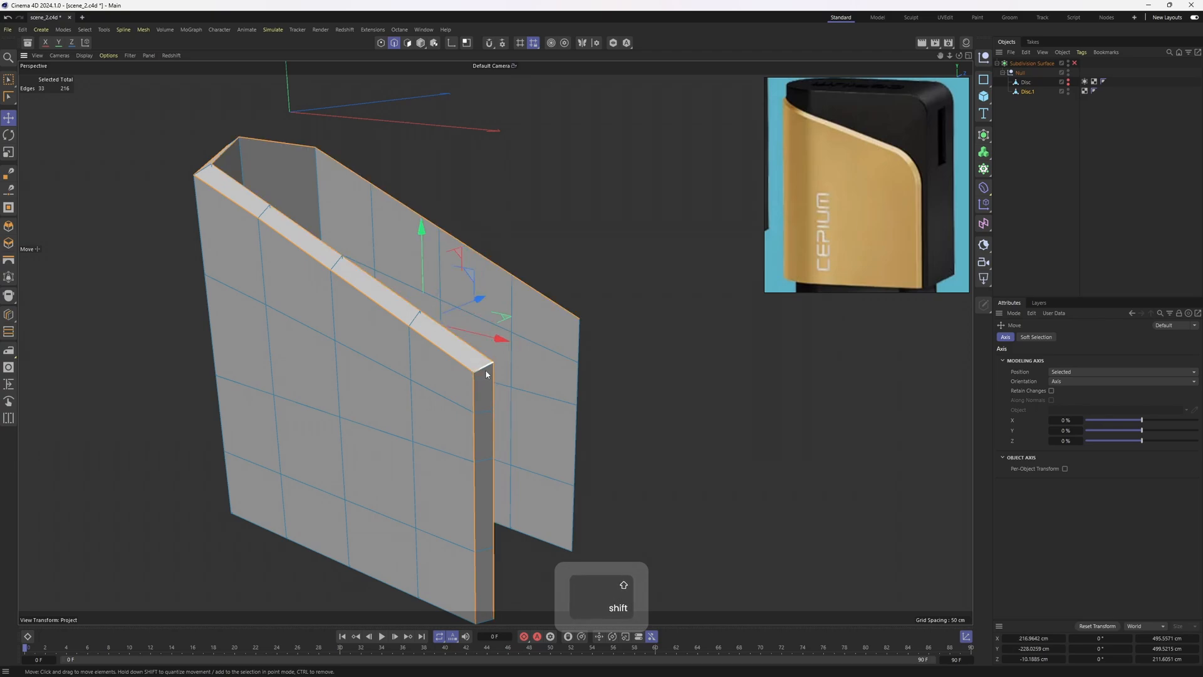
pyautogui.keyDown('shift'); pyautogui.click(486, 374); pyautogui.keyUp('shift')
pyautogui.keyDown('alt'); pyautogui.moveTo(487, 374); pyautogui.dragTo(761, 226); pyautogui.keyUp('alt')
pyautogui.scroll(1, 495, 333)
pyautogui.keyDown('ctrl'); pyautogui.click(495, 332); pyautogui.keyUp('ctrl')
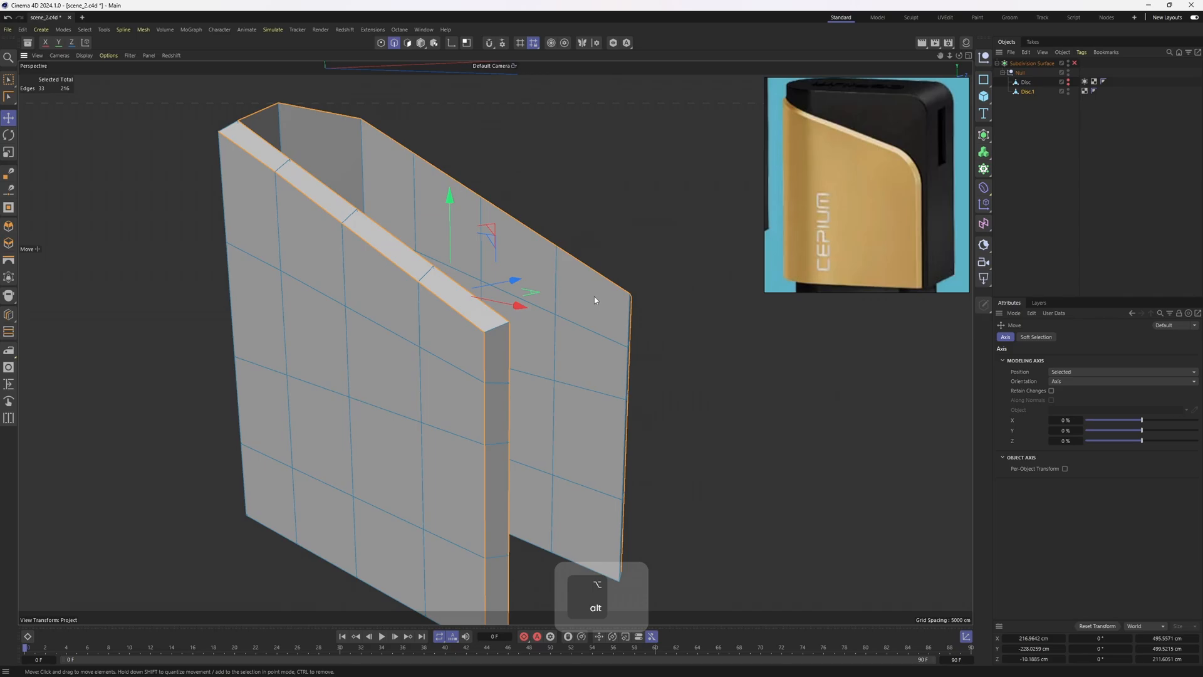
pyautogui.keyDown('ctrl'); pyautogui.click(490, 310); pyautogui.keyUp('ctrl')
pyautogui.keyDown('alt'); pyautogui.moveTo(490, 311); pyautogui.dragTo(554, 307); pyautogui.keyUp('alt')
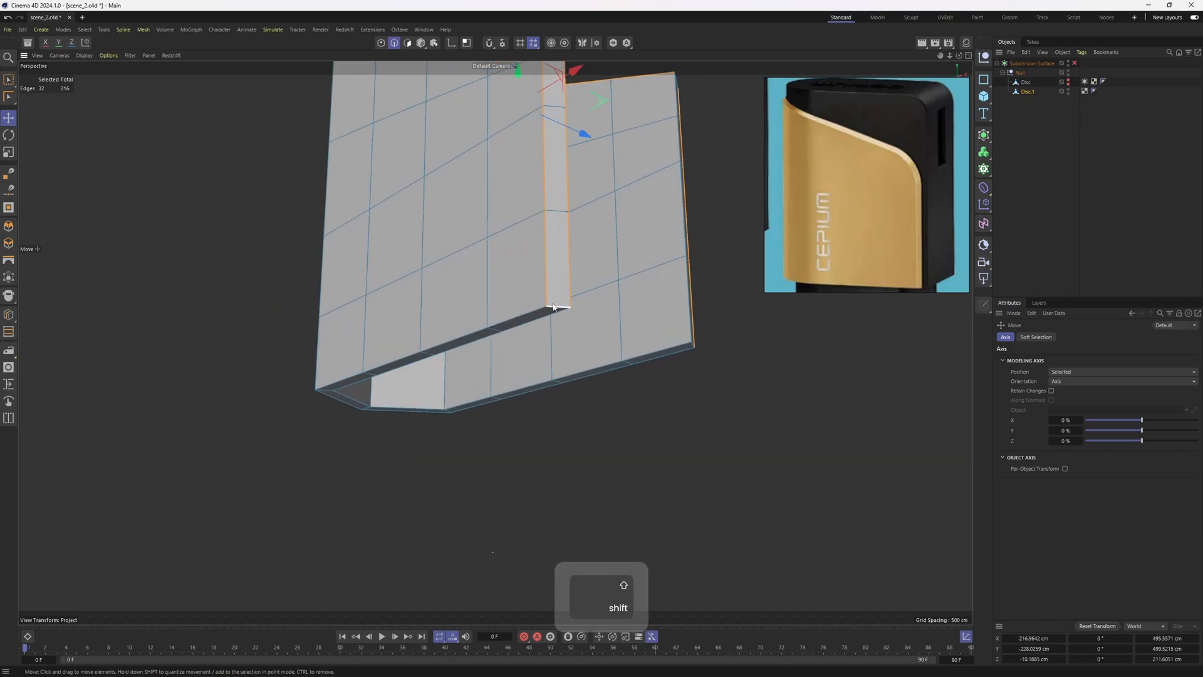
# - Add the short bottom corner edges and the inner and outer bottom edge loops to the shell's edge selection
pyautogui.moveTo(890, 291); pyautogui.dragTo(895, 243)
pyautogui.scroll(3, 930, 246)
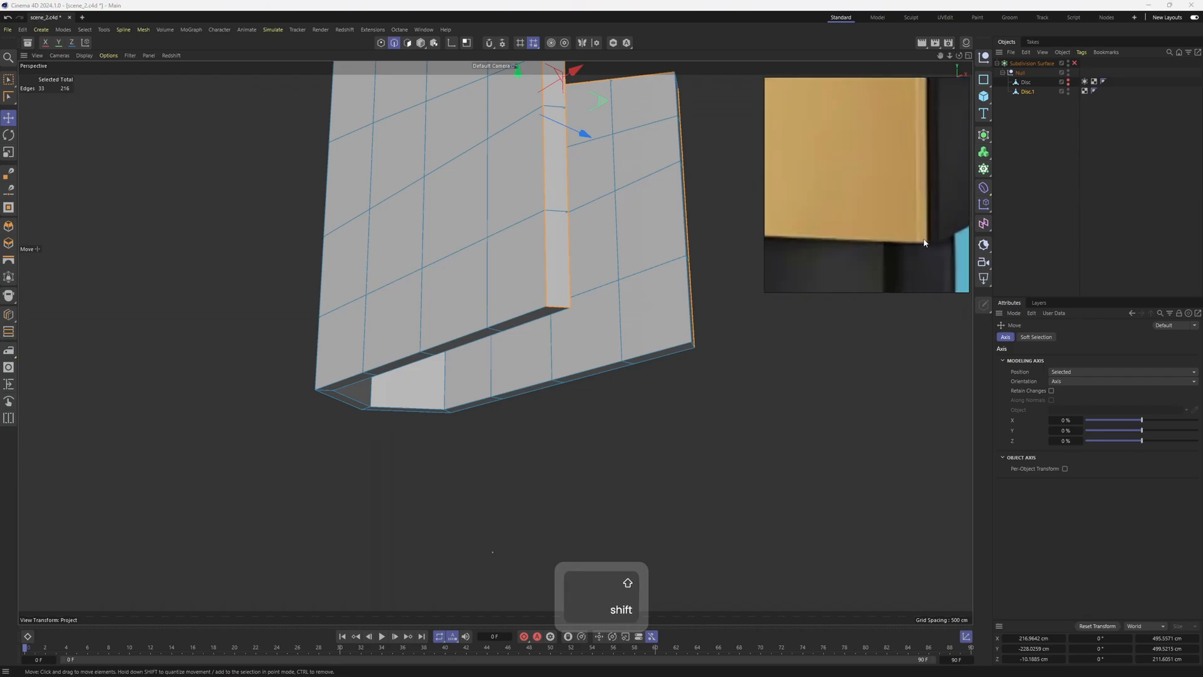
pyautogui.keyDown('alt'); pyautogui.moveTo(626, 301); pyautogui.dragTo(540, 345); pyautogui.keyUp('alt')
pyautogui.keyDown('shift'); pyautogui.click(562, 276); pyautogui.keyUp('shift')
pyautogui.keyDown('shift'); pyautogui.doubleClick(520, 361); pyautogui.keyUp('shift')
pyautogui.keyDown('alt'); pyautogui.moveTo(366, 336); pyautogui.dragTo(426, 343); pyautogui.keyUp('alt')
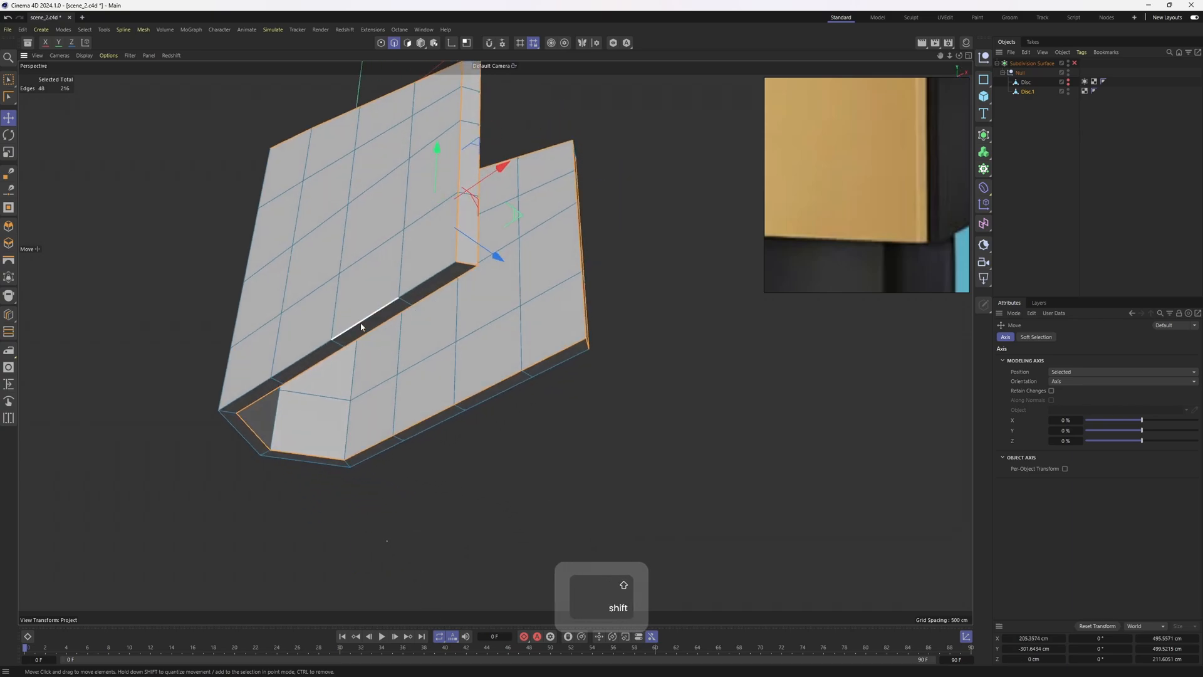
pyautogui.keyDown('shift'); pyautogui.doubleClick(363, 327); pyautogui.keyUp('shift')
pyautogui.keyDown('alt'); pyautogui.moveTo(549, 319); pyautogui.dragTo(562, 397); pyautogui.keyUp('alt')
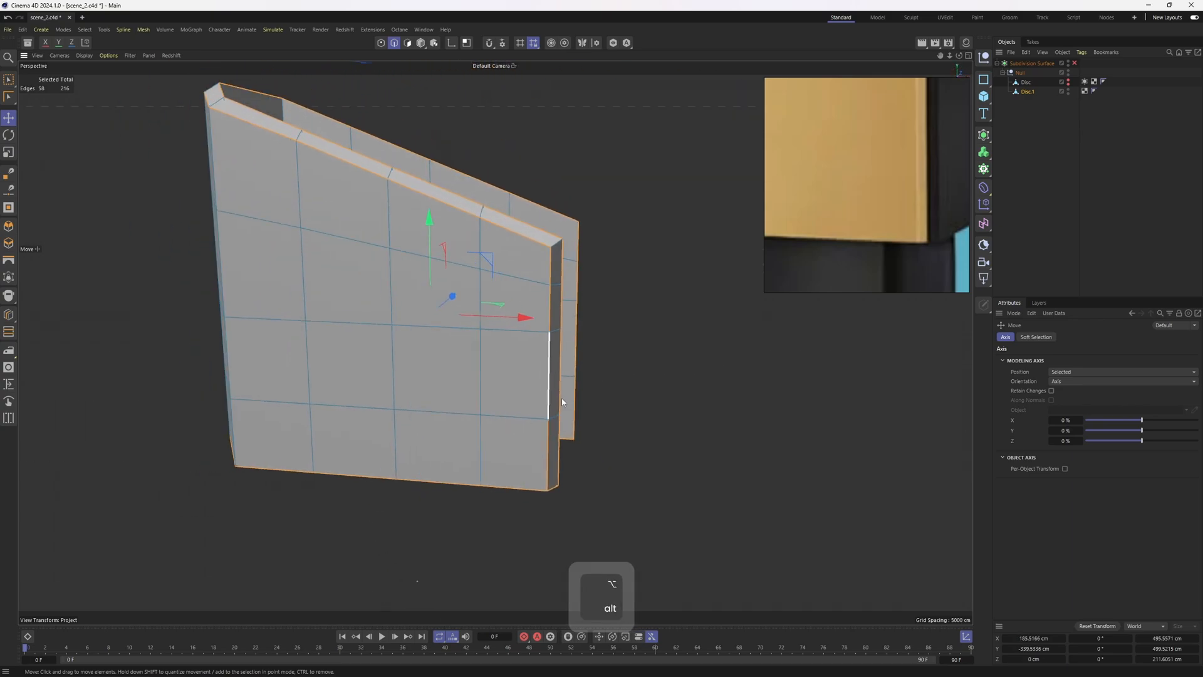
# - Turn on the Subdivision Surface and set the selected shell edges' subdivision weight to 100%
pyautogui.press('q')
pyautogui.rightClick(622, 329)
pyautogui.click(672, 268)
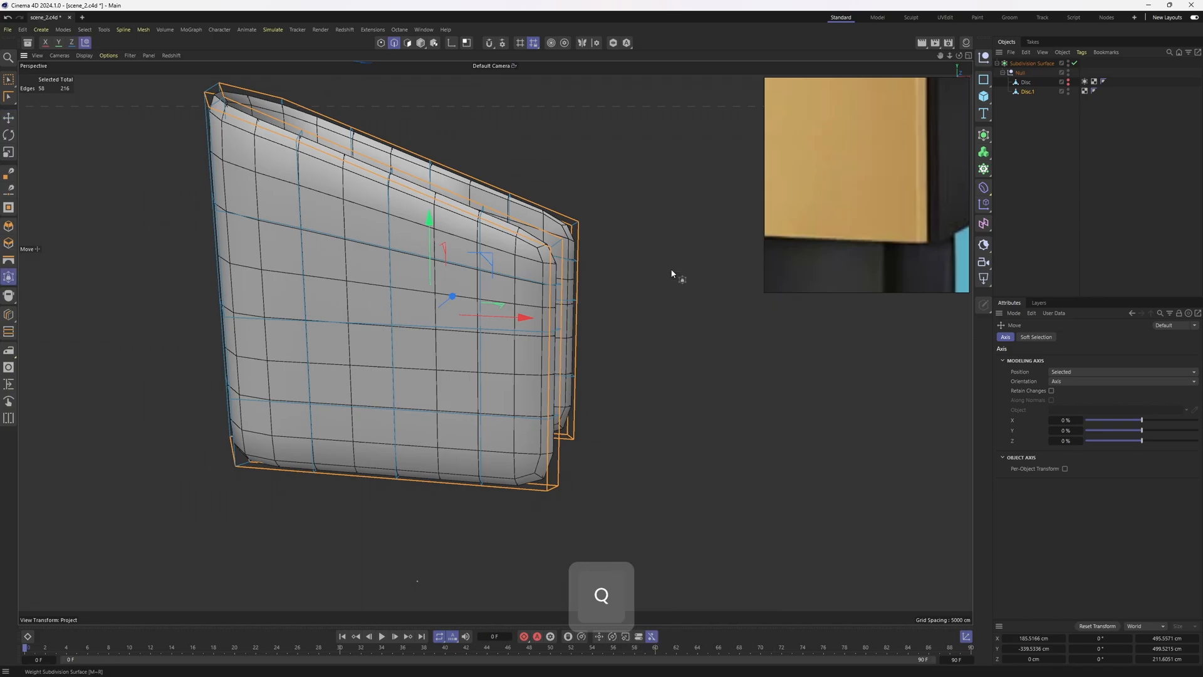
pyautogui.moveTo(672, 271); pyautogui.dragTo(784, 271)
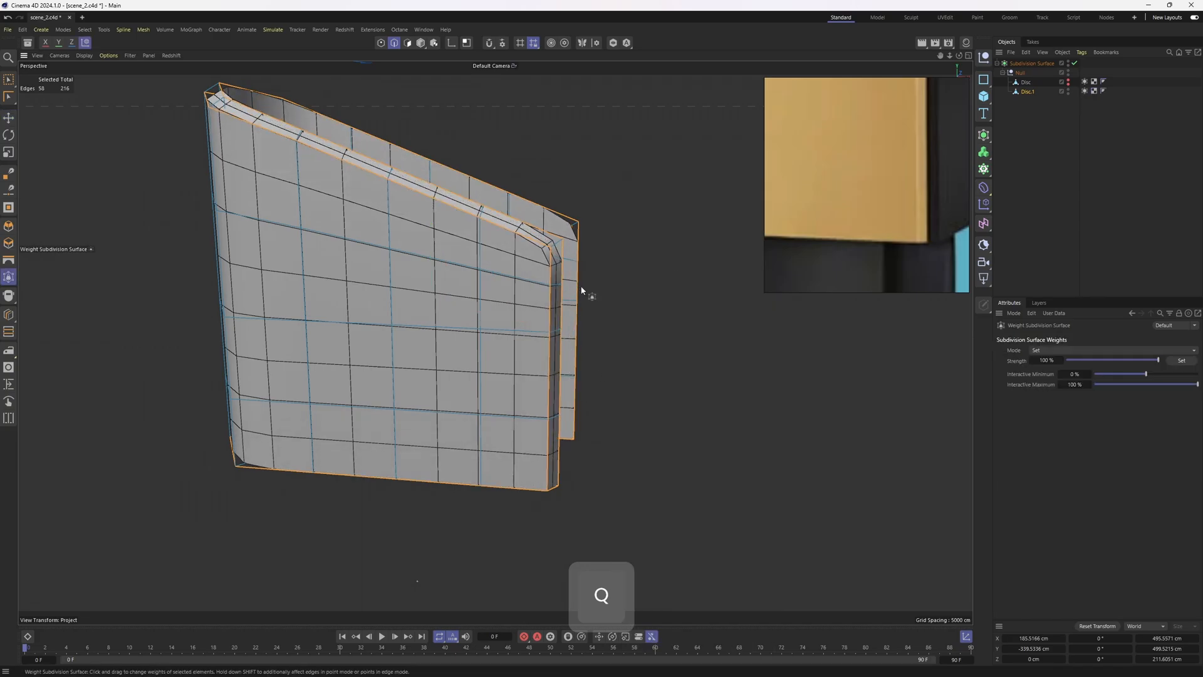
pyautogui.click(1103, 177)
pyautogui.keyDown('alt'); pyautogui.moveTo(377, 168); pyautogui.dragTo(618, 55); pyautogui.keyUp('alt')
pyautogui.scroll(10, 438, 249)
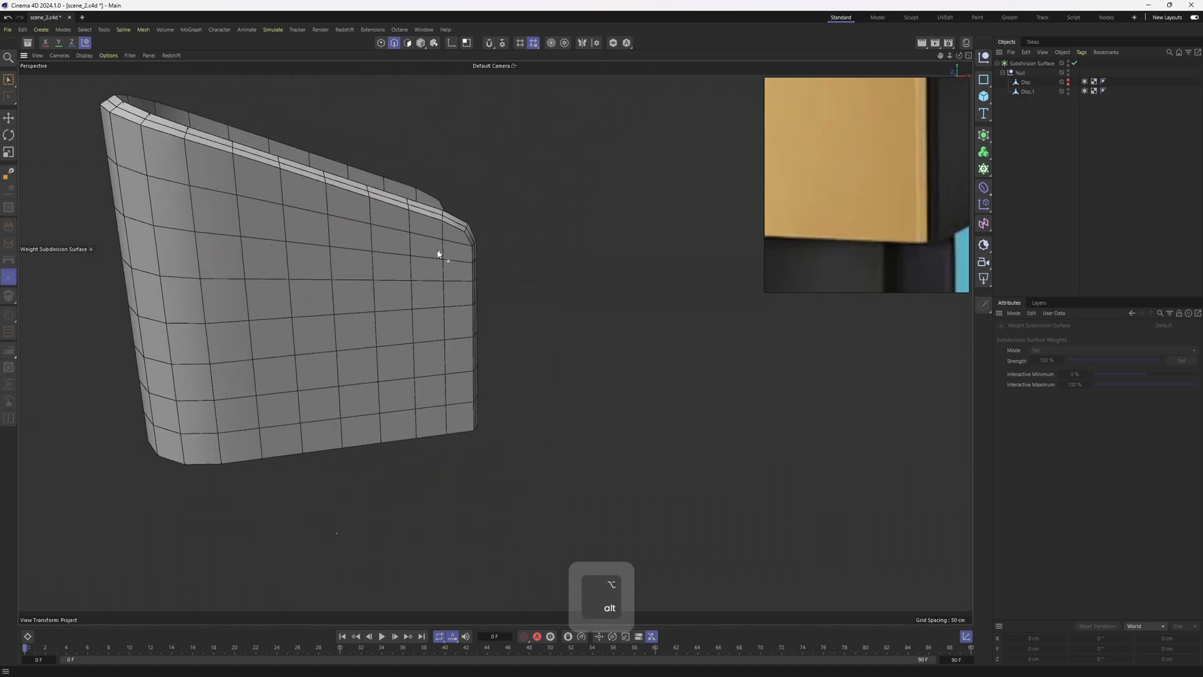
# - Turn off the Subdivision Surface and lower the upper two short thickness edges on the shell's front and back vertical ends
pyautogui.click(1074, 63)
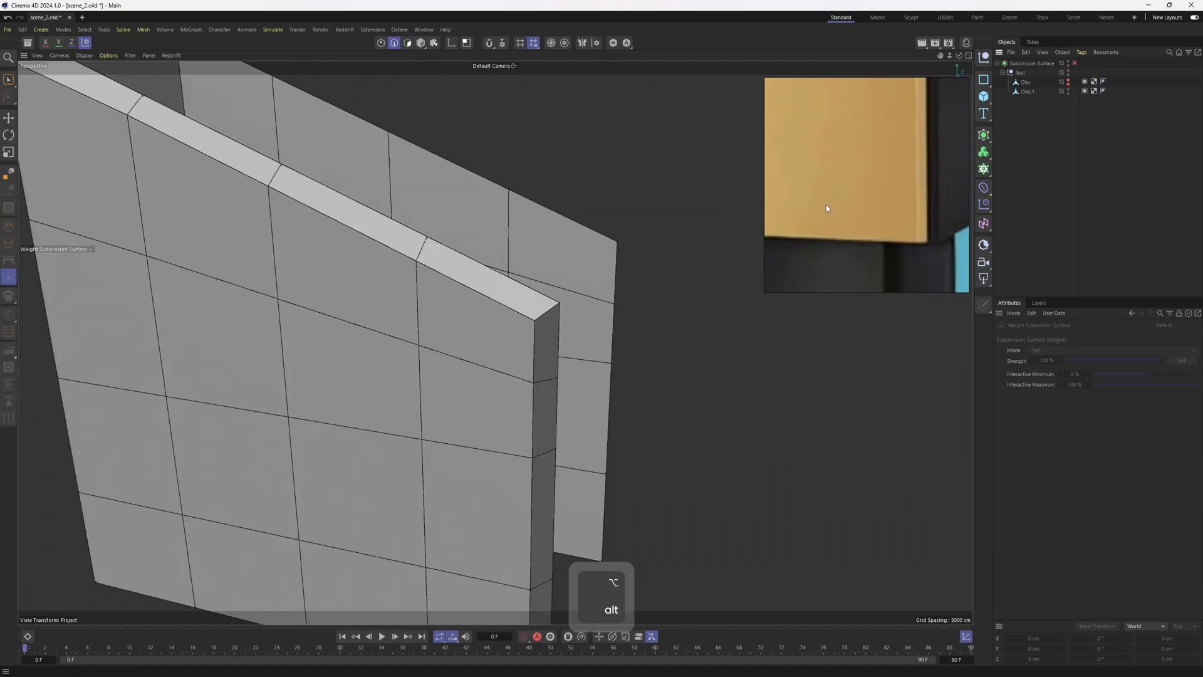
pyautogui.click(1026, 93)
pyautogui.press('e')
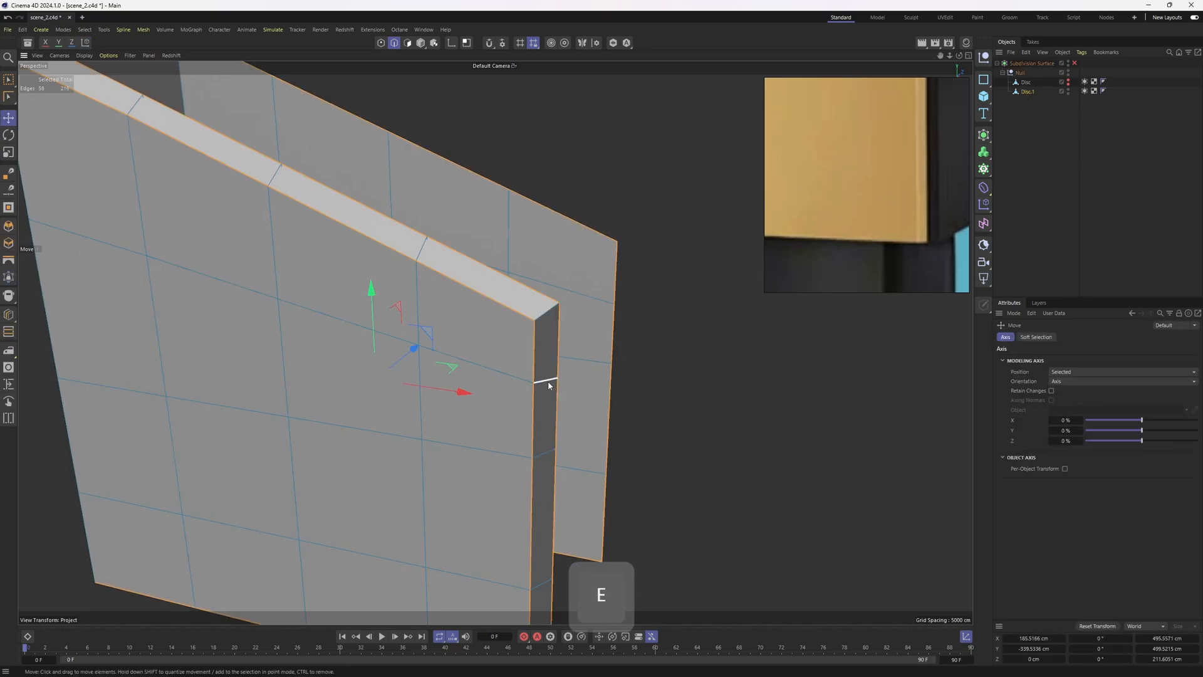
pyautogui.keyDown('alt'); pyautogui.moveTo(547, 380); pyautogui.dragTo(554, 322); pyautogui.keyUp('alt')
pyautogui.click(562, 311)
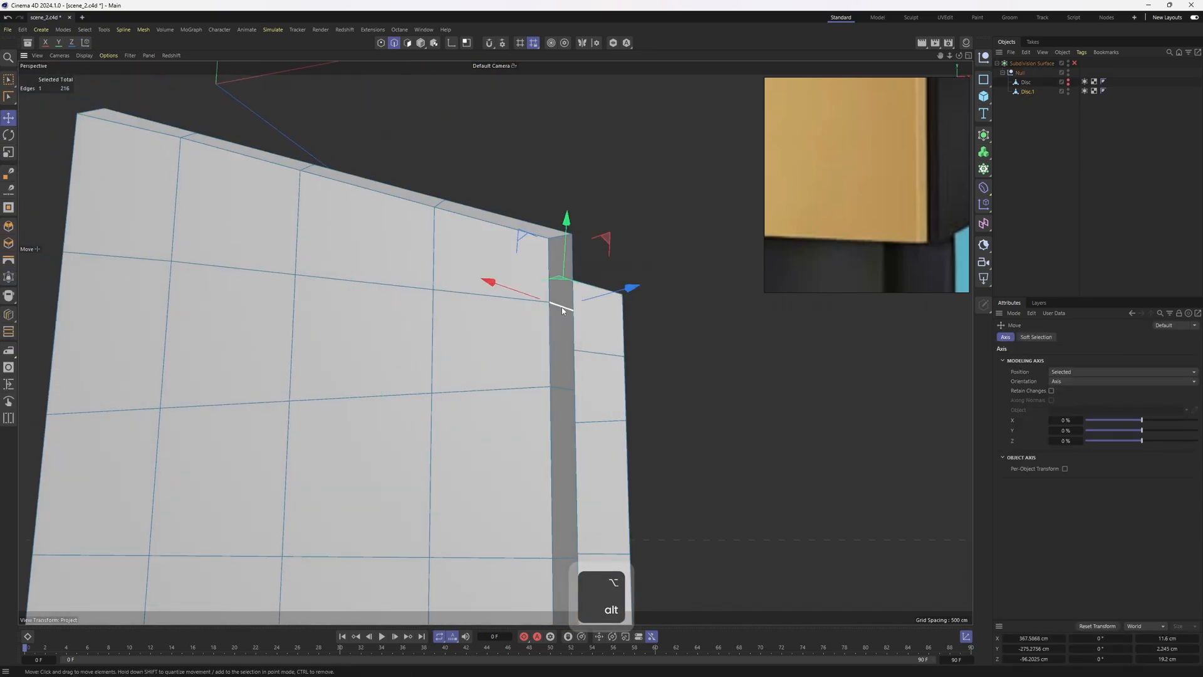
pyautogui.keyDown('shift'); pyautogui.click(564, 389); pyautogui.keyUp('shift')
pyautogui.keyDown('alt'); pyautogui.moveTo(495, 381); pyautogui.dragTo(695, 356); pyautogui.keyUp('alt')
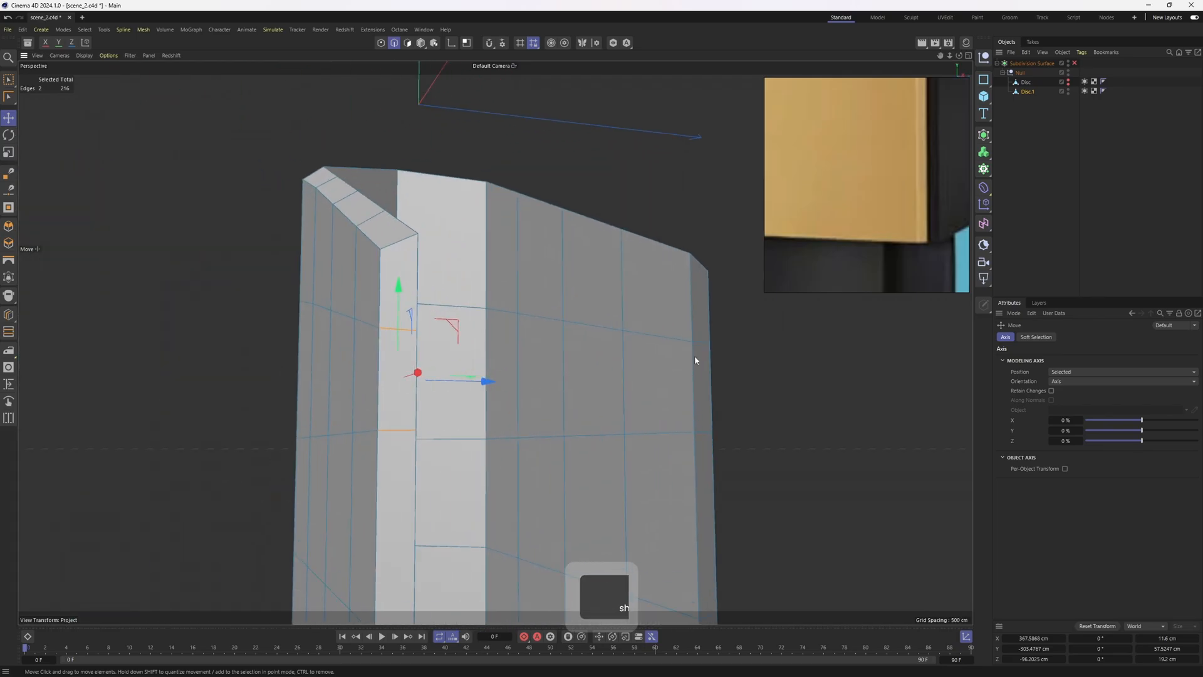
pyautogui.keyDown('shift'); pyautogui.click(701, 343); pyautogui.keyUp('shift')
pyautogui.keyDown('shift'); pyautogui.click(701, 432); pyautogui.keyUp('shift')
pyautogui.keyDown('alt'); pyautogui.moveTo(700, 437); pyautogui.dragTo(441, 357); pyautogui.keyUp('alt')
pyautogui.moveTo(512, 266); pyautogui.dragTo(392, 254)
# - Select the matching vertical edges one column in from the shell's front and back ends and move them down
pyautogui.click(352, 346)
pyautogui.keyDown('shift'); pyautogui.click(479, 281); pyautogui.keyUp('shift')
pyautogui.keyDown('alt'); pyautogui.moveTo(375, 314); pyautogui.dragTo(440, 323, button='middle'); pyautogui.keyUp('alt')
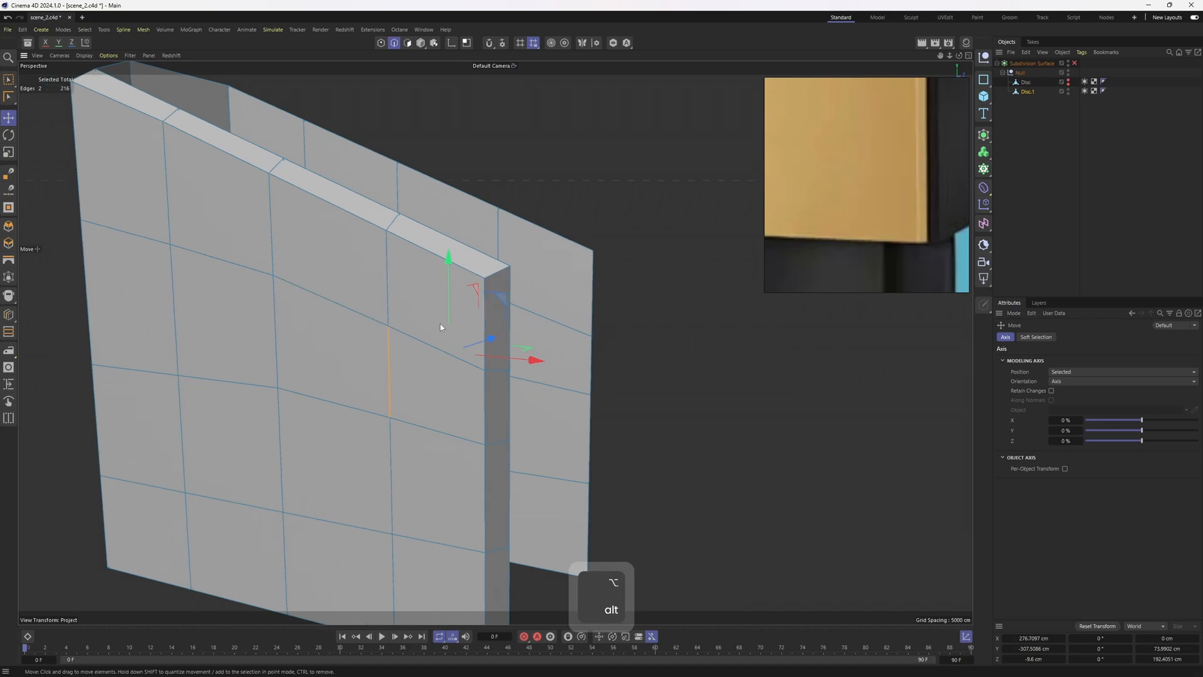
# - Select the diagonal and vertical edges meeting at the shell's front upper corner, turn on the Subdivision Surface, and deselect the object
pyautogui.click(486, 313)
pyautogui.keyDown('shift'); pyautogui.click(462, 267); pyautogui.keyUp('shift')
pyautogui.scroll(2, 485, 278)
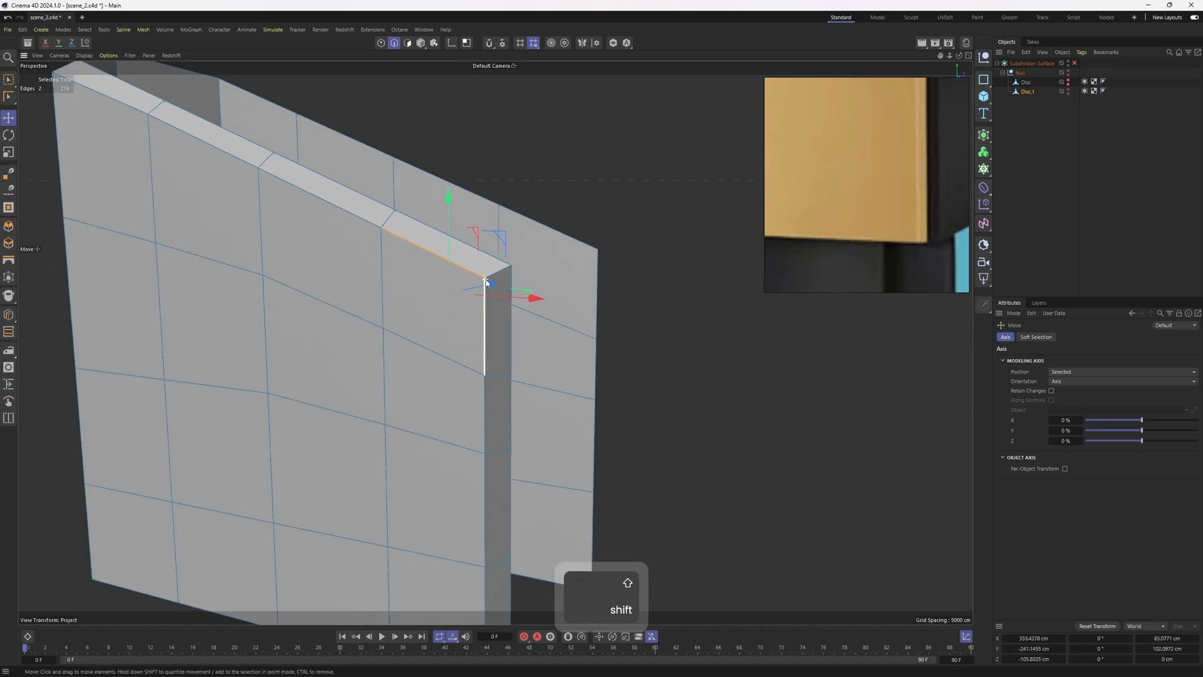
pyautogui.press('q')
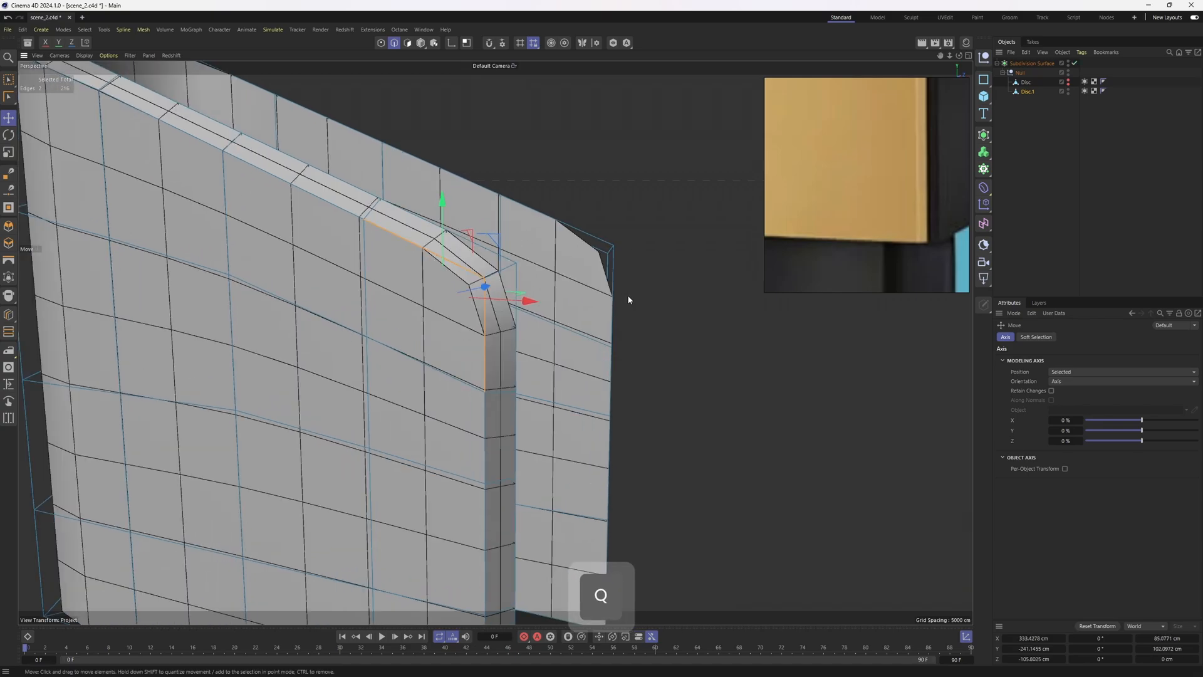
pyautogui.click(1090, 169)
pyautogui.keyDown('alt'); pyautogui.moveTo(531, 285); pyautogui.dragTo(520, 313); pyautogui.keyUp('alt')
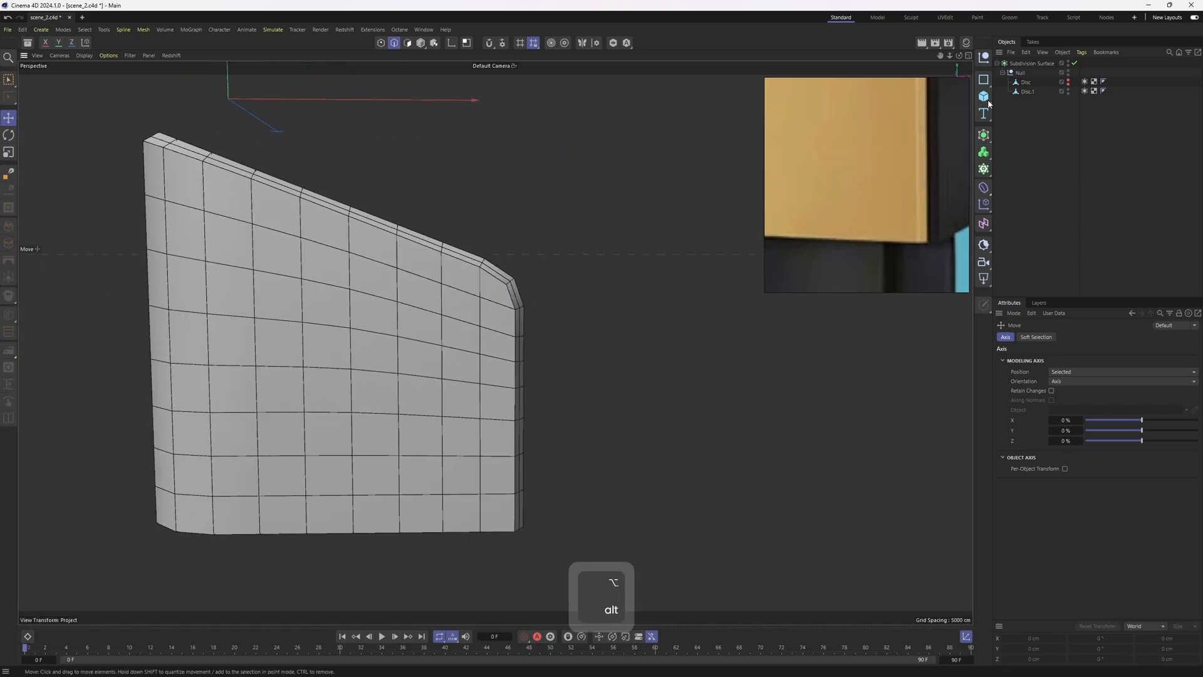
# - Make the charger body visible again together with the subdivided shell
pyautogui.keyDown('alt'); pyautogui.click(1068, 85); pyautogui.keyUp('alt')
pyautogui.keyDown('alt'); pyautogui.moveTo(528, 229); pyautogui.dragTo(502, 231); pyautogui.keyUp('alt')
pyautogui.keyDown('alt'); pyautogui.moveTo(501, 231); pyautogui.dragTo(475, 296, button='right'); pyautogui.keyUp('alt')
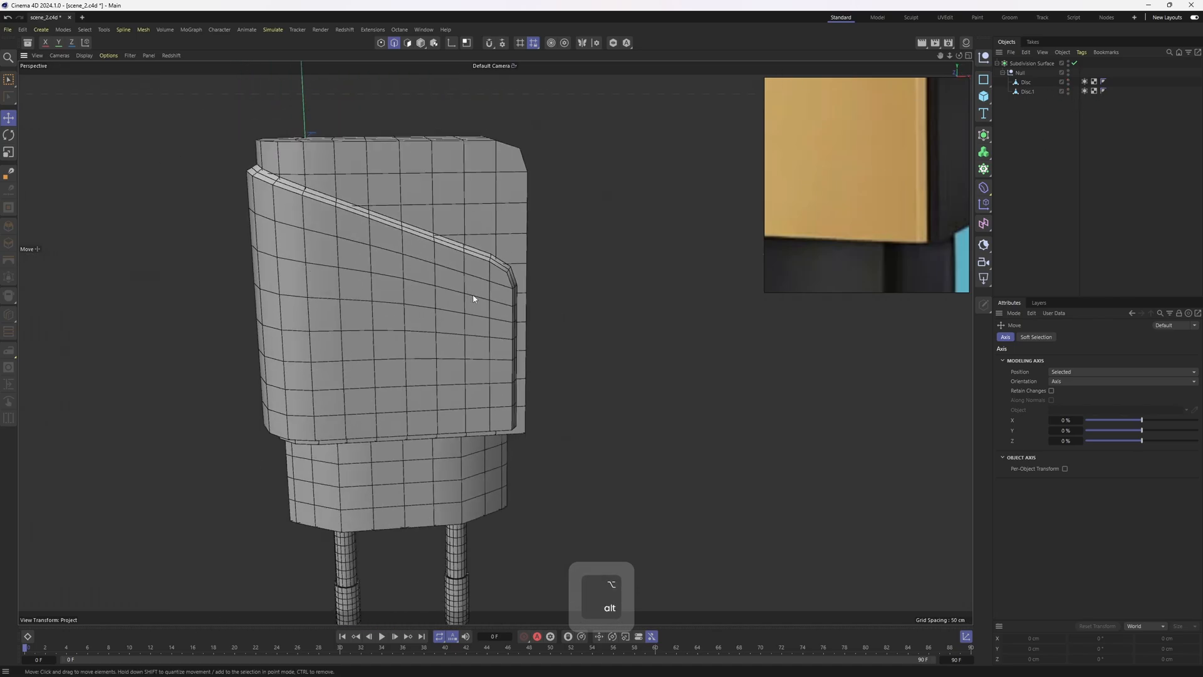
# - Duplicate the Subdivision Surface with its contents and hide the original
pyautogui.keyDown('alt'); pyautogui.moveTo(480, 286); pyautogui.dragTo(633, 276); pyautogui.keyUp('alt')
pyautogui.click(1033, 64)
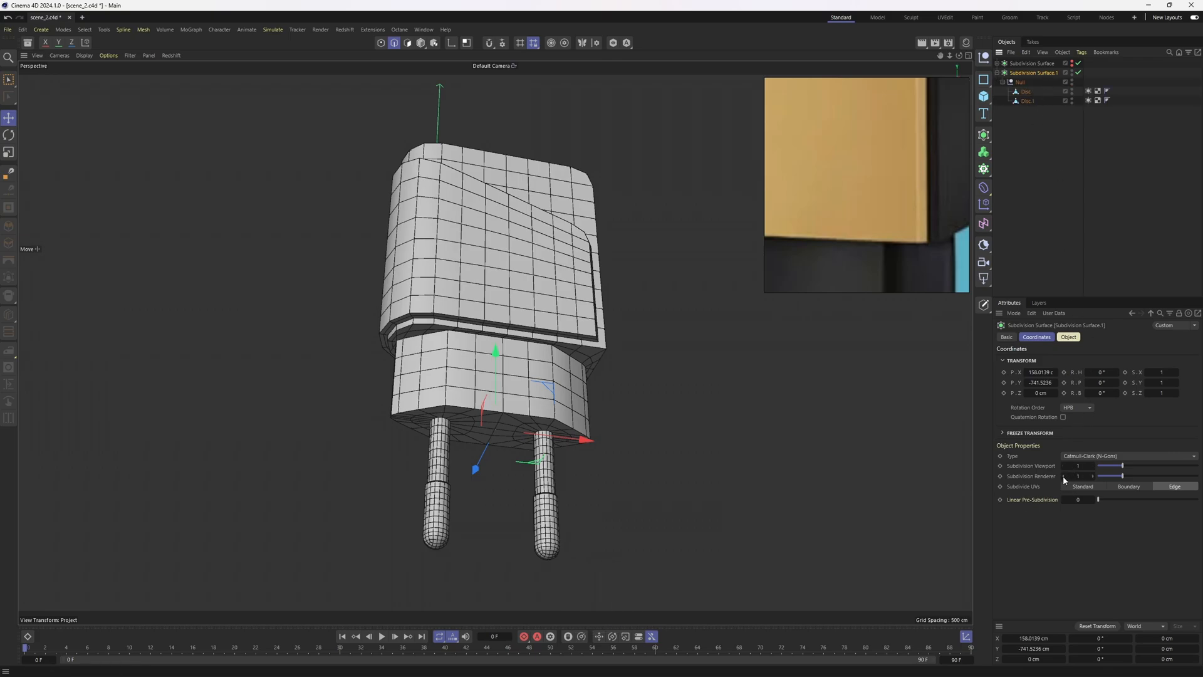
# - Make the duplicated Subdivision Surface editable and delete the subdivision weight tags from its two Disc objects
pyautogui.press('c')
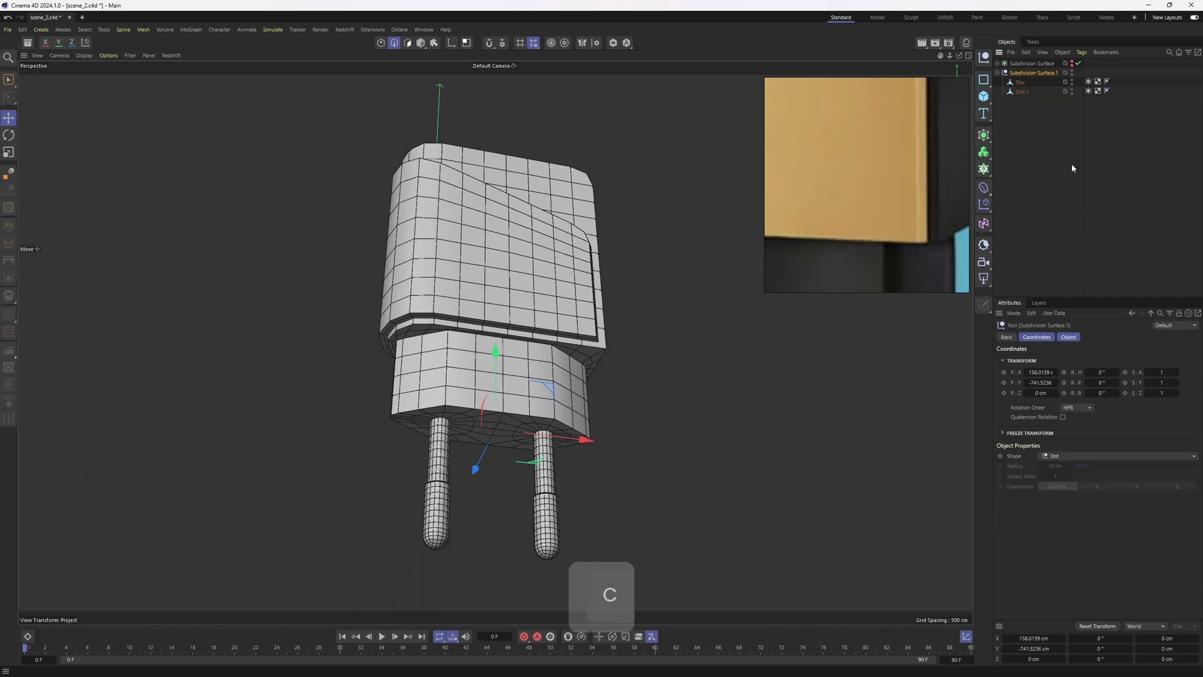
pyautogui.moveTo(1093, 110); pyautogui.dragTo(1085, 70)
pyautogui.press('Delete')
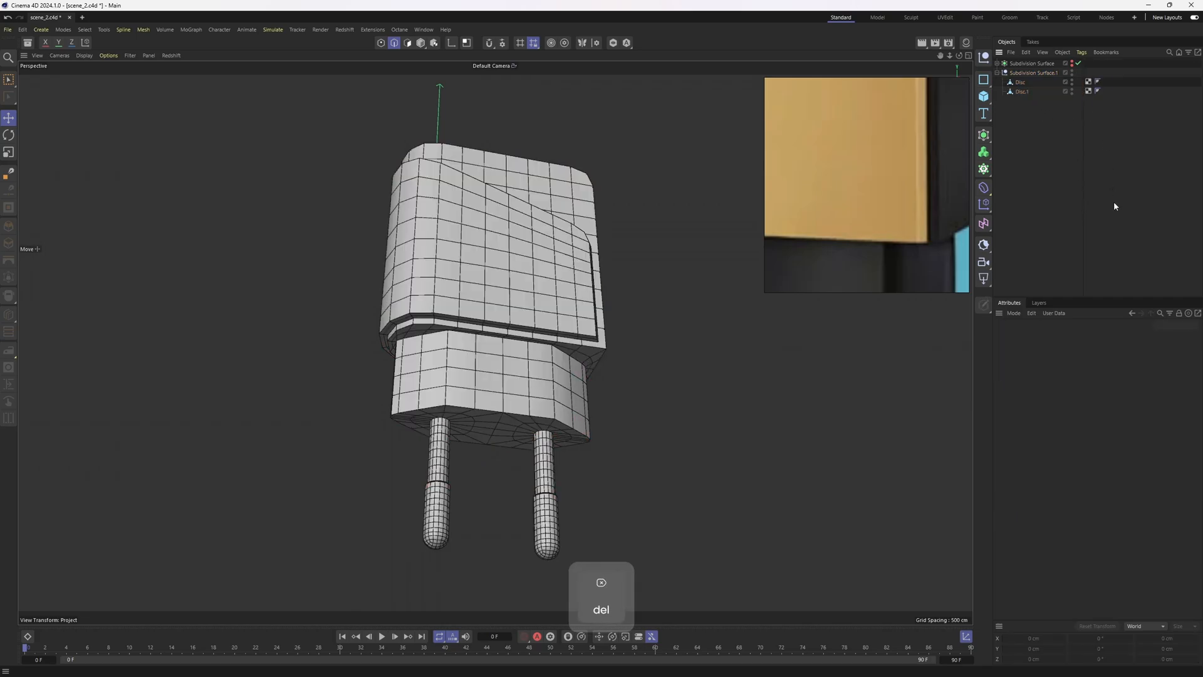
# - Dissolve the edge loop on the charger body's underside that surrounds the collar
pyautogui.click(1023, 92)
pyautogui.click(1021, 82)
pyautogui.keyDown('alt'); pyautogui.moveTo(583, 269); pyautogui.dragTo(627, 238); pyautogui.keyUp('alt')
pyautogui.keyDown('alt'); pyautogui.moveTo(626, 238); pyautogui.dragTo(656, 233, button='right'); pyautogui.keyUp('alt')
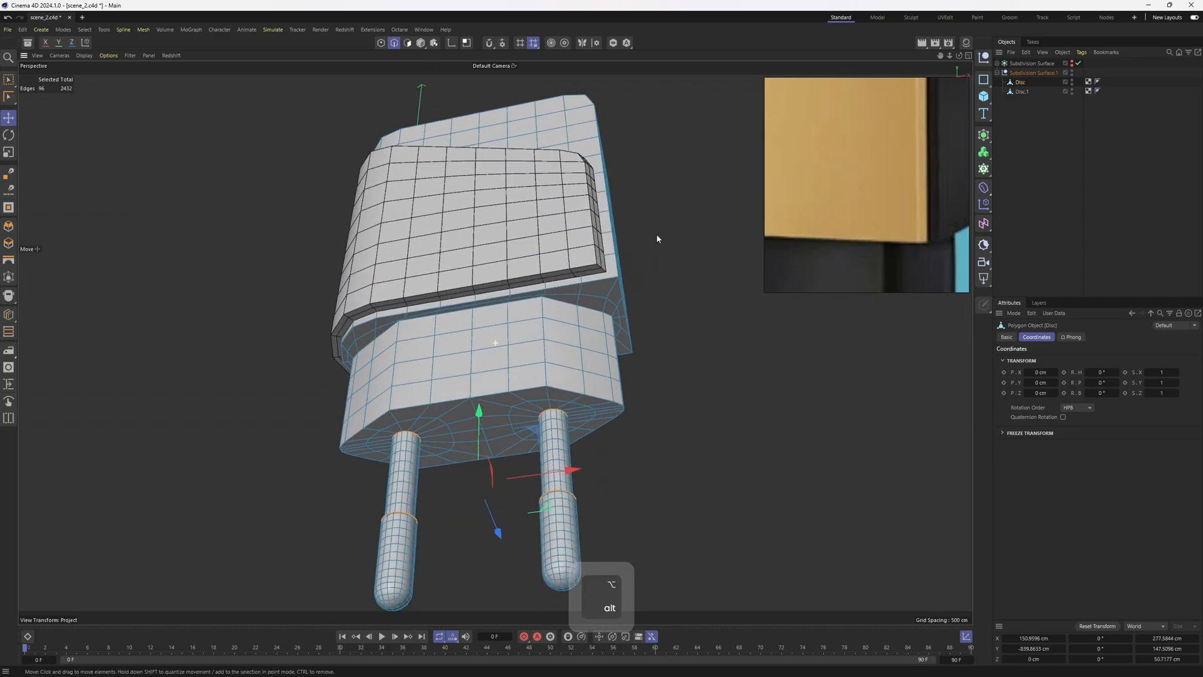
pyautogui.keyDown('alt'); pyautogui.moveTo(657, 238); pyautogui.dragTo(627, 263); pyautogui.keyUp('alt')
pyautogui.doubleClick(567, 287)
pyautogui.press('m')
pyautogui.press('n')
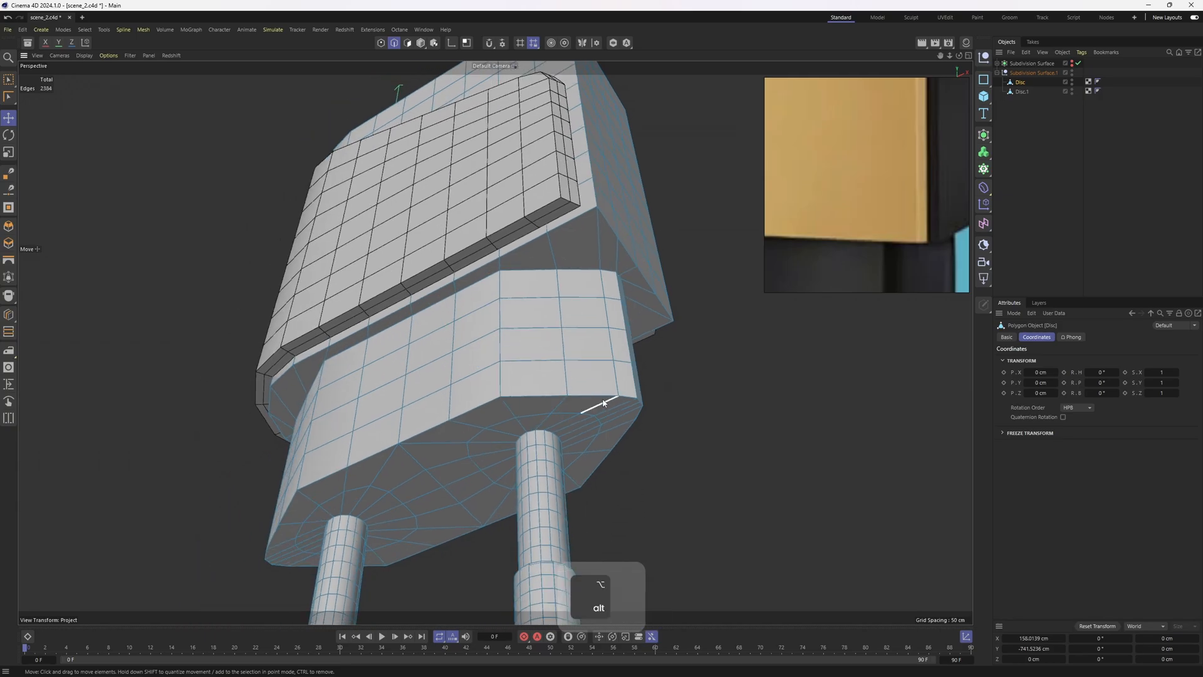
# - Select the edge loops around both pins on the collar's base and dissolve them
pyautogui.keyDown('alt'); pyautogui.moveTo(604, 403); pyautogui.dragTo(528, 338); pyautogui.keyUp('alt')
pyautogui.keyDown('shift'); pyautogui.doubleClick(371, 435); pyautogui.keyUp('shift')
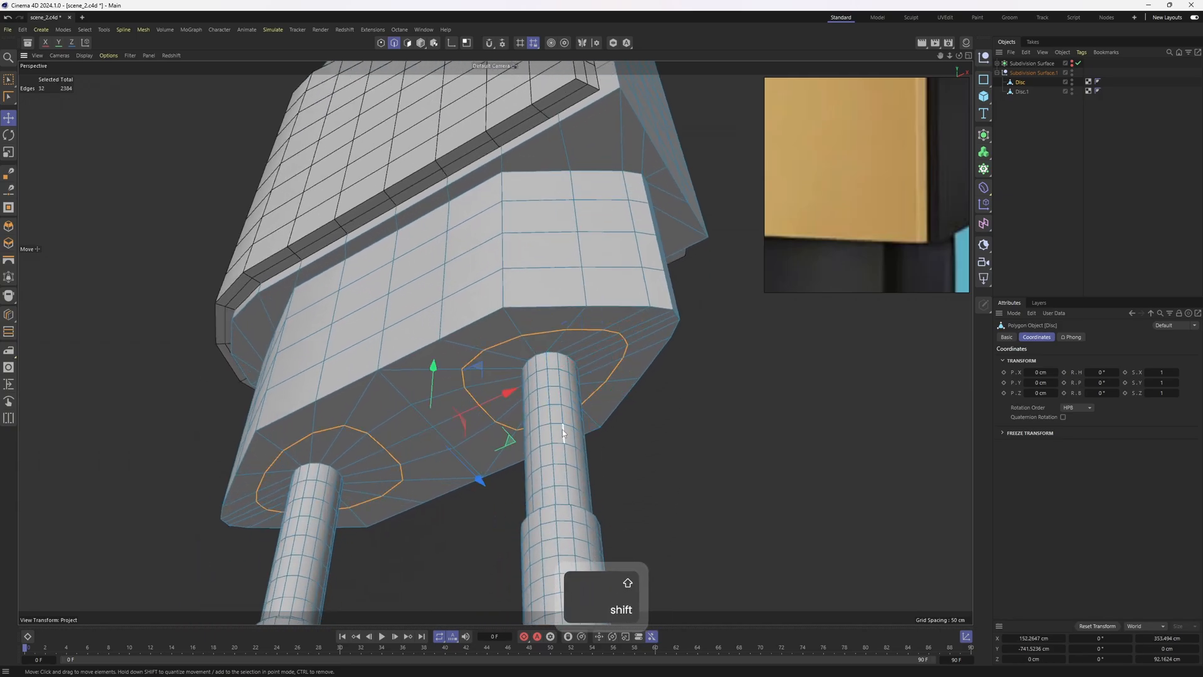
pyautogui.press('m')
pyautogui.press('n')
pyautogui.keyDown('alt'); pyautogui.moveTo(575, 385); pyautogui.dragTo(533, 357); pyautogui.keyUp('alt')
pyautogui.click(612, 44)
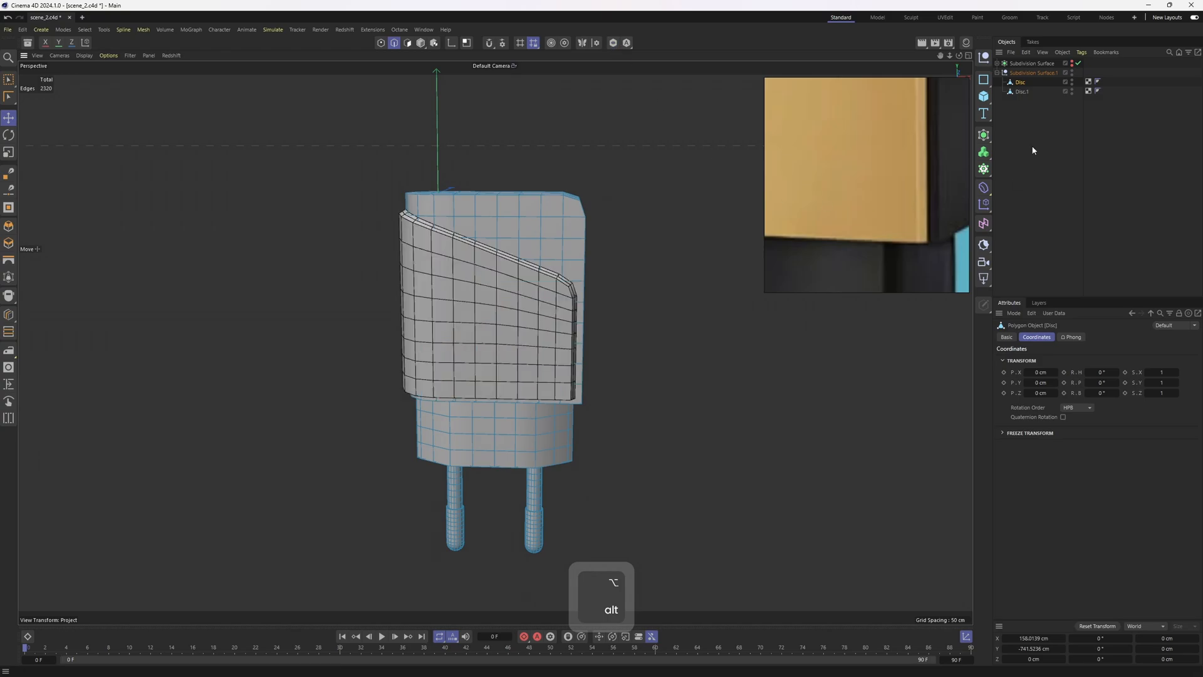
# - Select all the polygons on the body's narrow end face below the rounded upper corner
pyautogui.click(1019, 92)
pyautogui.keyDown('alt'); pyautogui.moveTo(601, 282); pyautogui.dragTo(516, 317); pyautogui.keyUp('alt')
pyautogui.press('e')
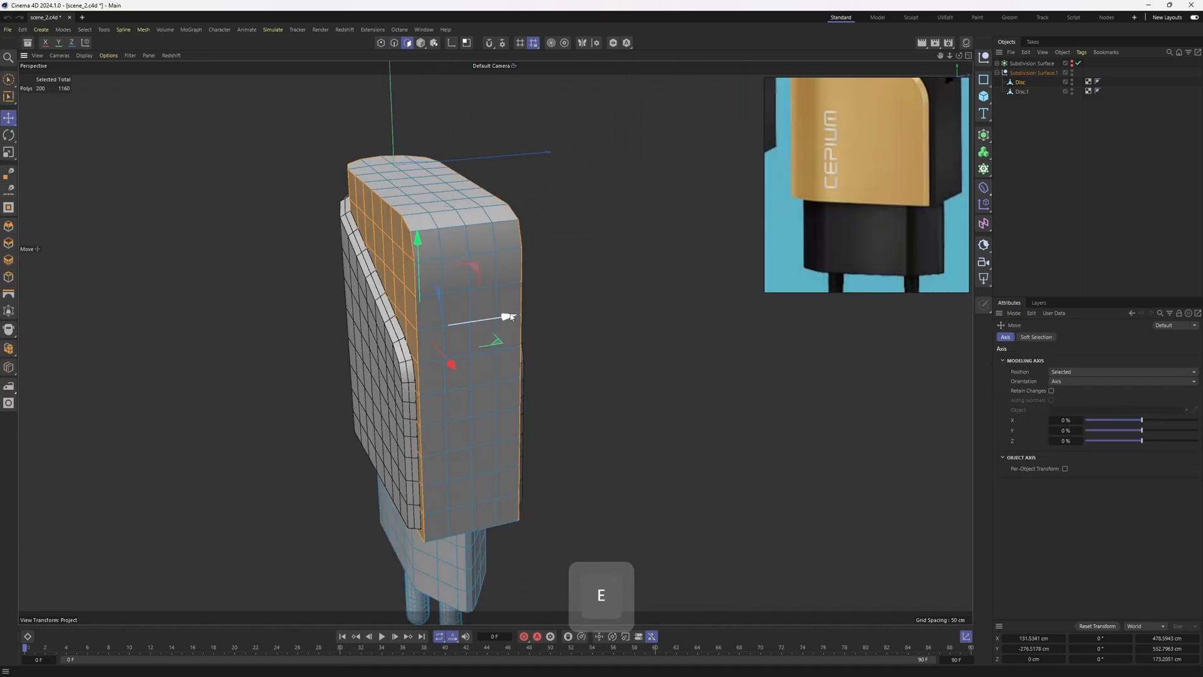
pyautogui.moveTo(483, 273)
pyautogui.mouseDown(button='right')
pyautogui.moveTo(458, 309)
pyautogui.moveTo(456, 276)
pyautogui.moveTo(432, 445)
pyautogui.mouseUp(button='right')
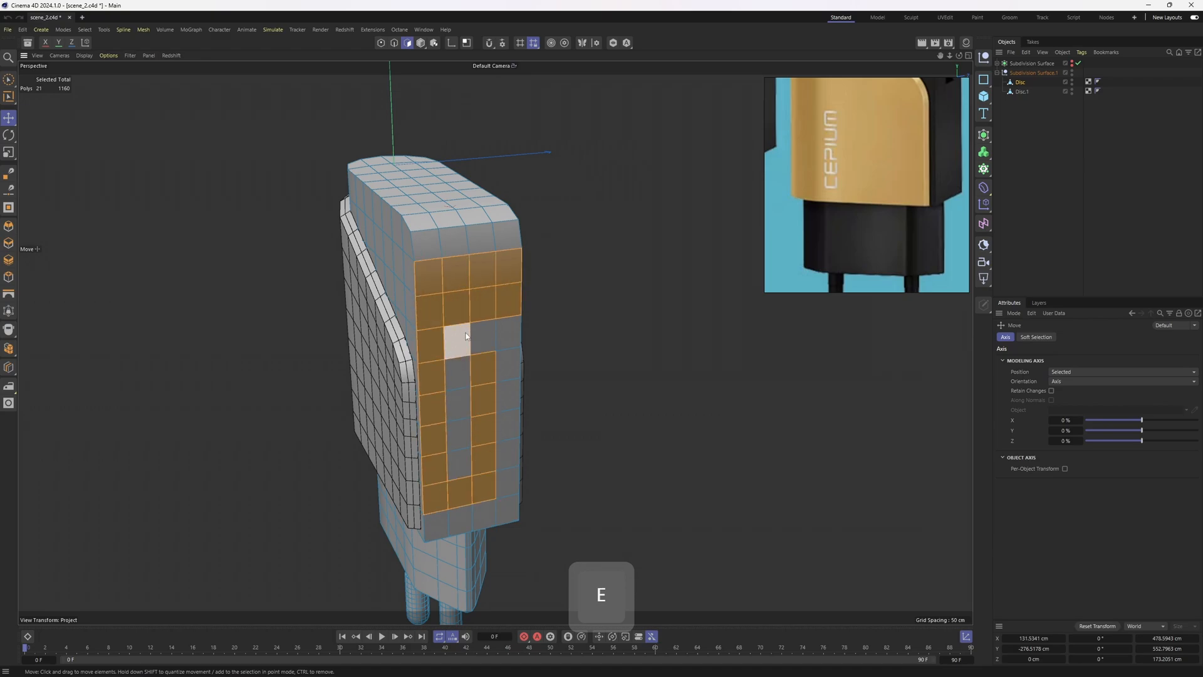
pyautogui.moveTo(465, 336); pyautogui.dragTo(491, 334, button='right')
pyautogui.moveTo(510, 401); pyautogui.dragTo(508, 495, button='right')
pyautogui.moveTo(508, 495)
pyautogui.keyDown('alt'); pyautogui.mouseDown()
pyautogui.moveTo(437, 511)
pyautogui.moveTo(491, 358)
pyautogui.moveTo(502, 260)
pyautogui.moveTo(516, 287)
pyautogui.moveTo(537, 276)
pyautogui.moveTo(483, 234)
pyautogui.mouseUp(); pyautogui.keyUp('alt')
pyautogui.keyDown('shift'); pyautogui.click(486, 516); pyautogui.keyUp('shift')
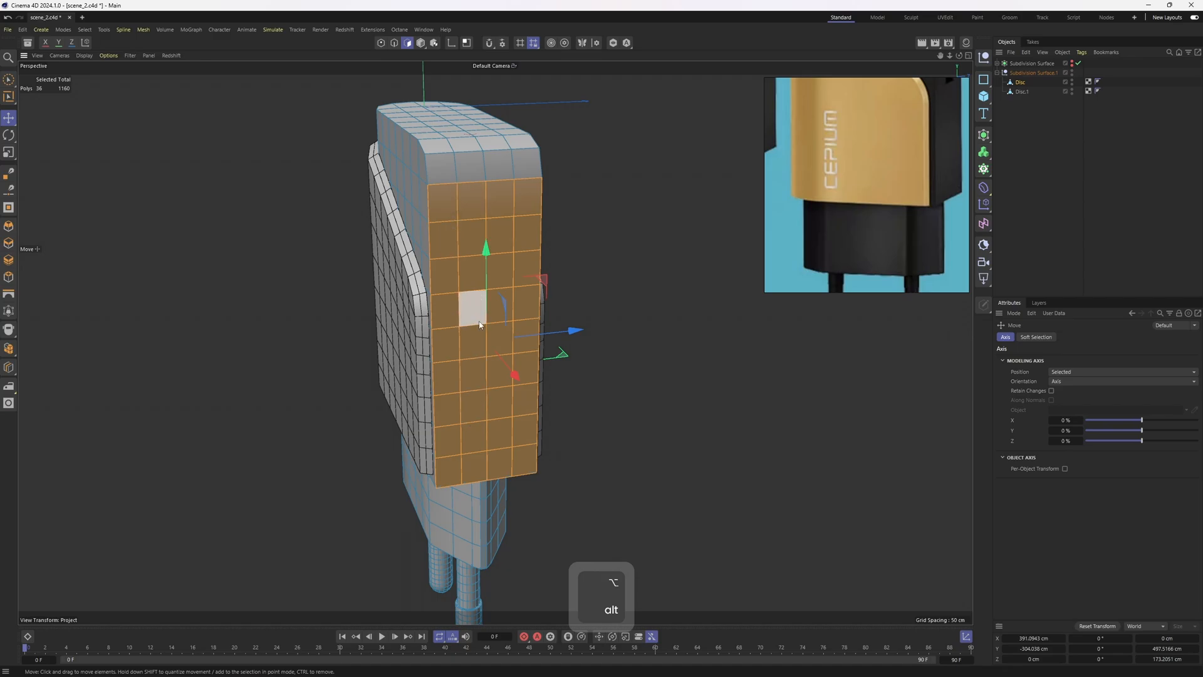
# - Delete the edited duplicate and replace it with a new, visible copy of the hidden Subdivision Surface
pyautogui.keyDown('alt'); pyautogui.moveTo(480, 324); pyautogui.dragTo(592, 243); pyautogui.keyUp('alt')
pyautogui.press('Delete')
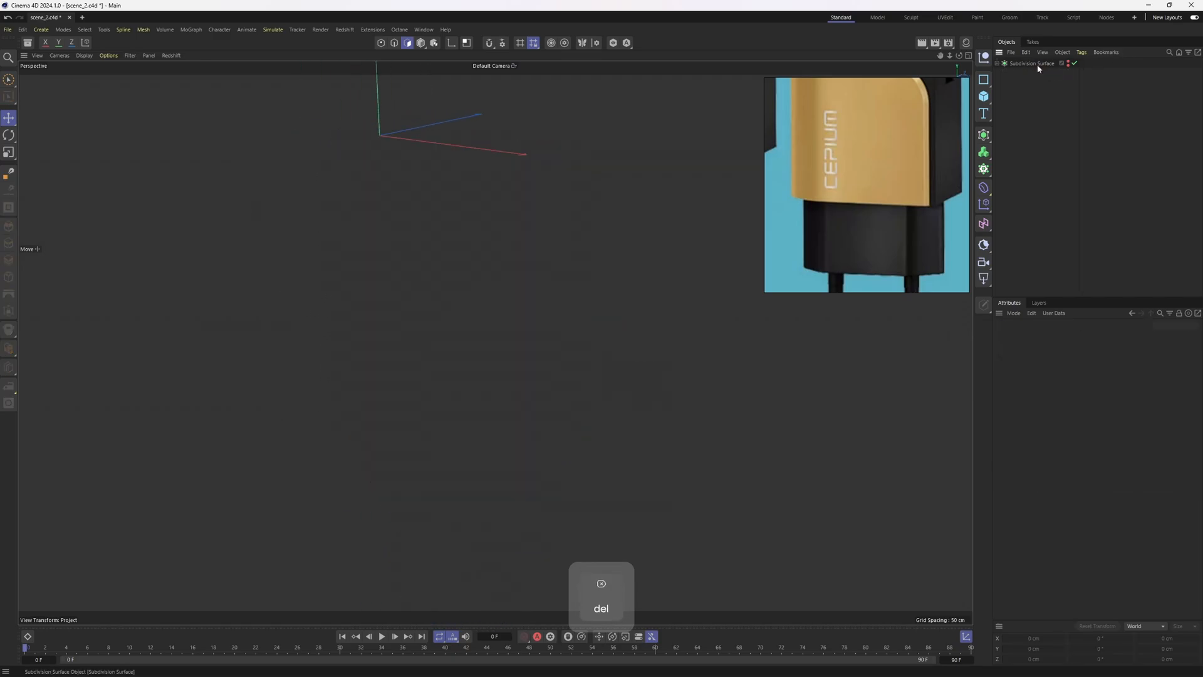
pyautogui.click(1036, 65)
pyautogui.keyDown('ctrl'); pyautogui.moveTo(1036, 67); pyautogui.dragTo(1039, 77); pyautogui.keyUp('ctrl')
pyautogui.keyDown('alt'); pyautogui.click(1072, 74); pyautogui.keyUp('alt')
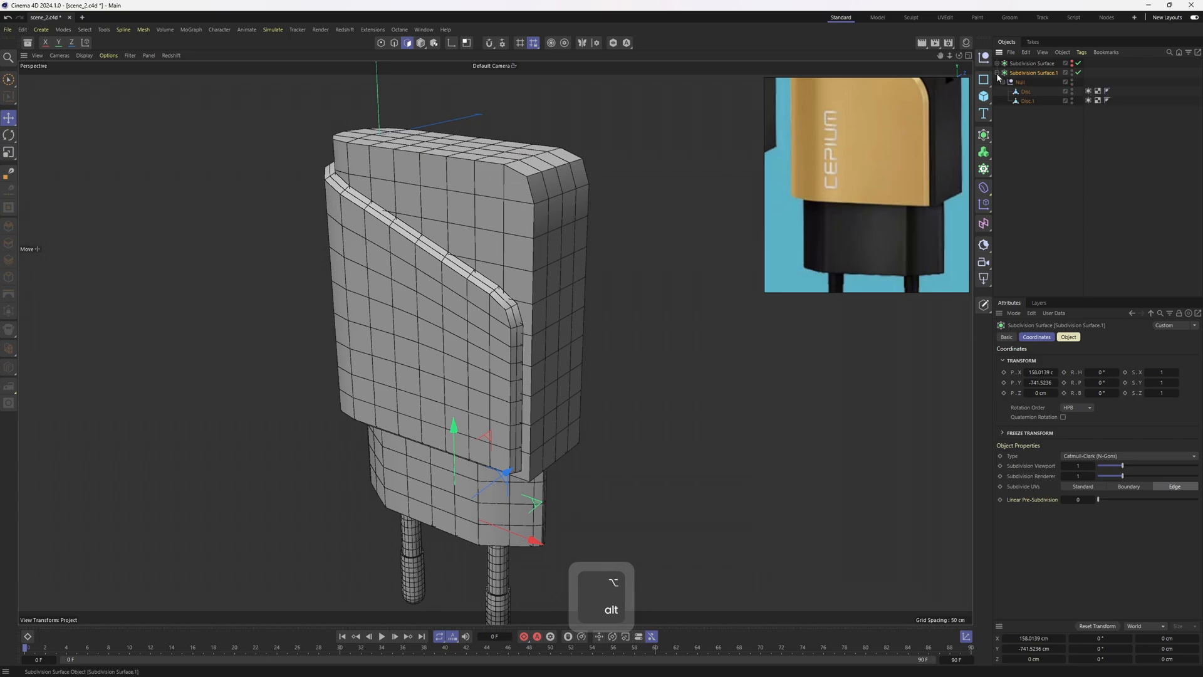
# - Turn off the copy's subdivision and add a horizontal loop cut midway through the body's second polygon row from the top
pyautogui.click(1016, 83)
pyautogui.click(1021, 93)
pyautogui.press('q')
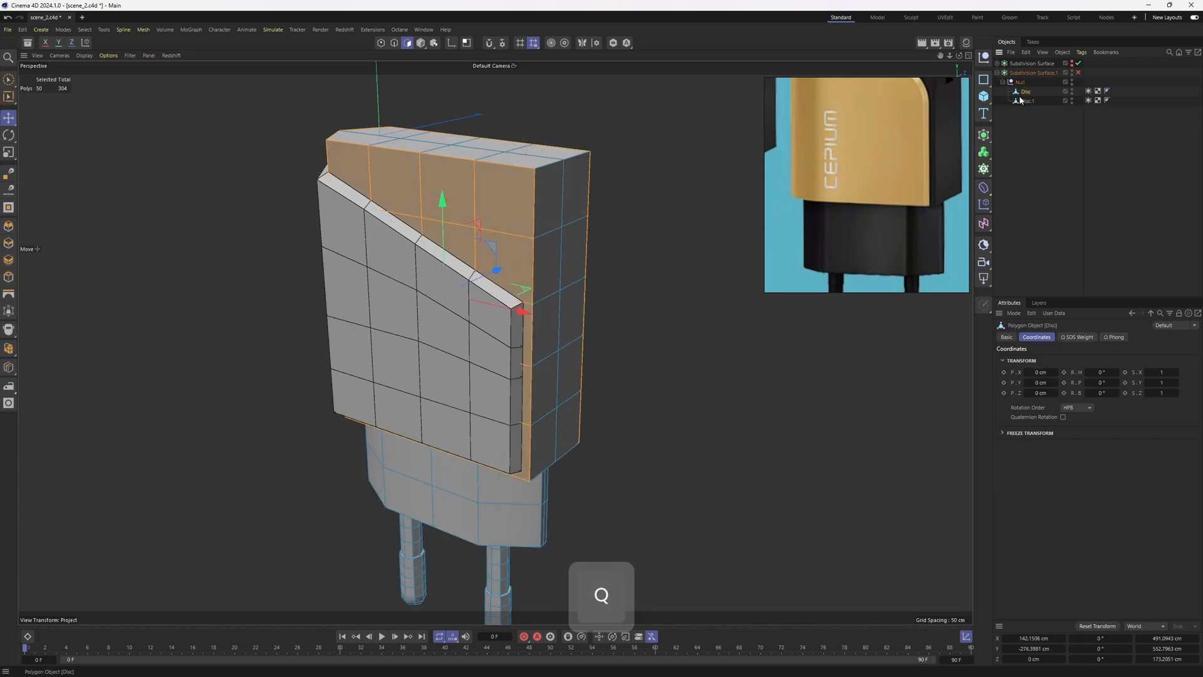
pyautogui.click(394, 43)
pyautogui.press('e')
pyautogui.press('k')
pyautogui.press('l')
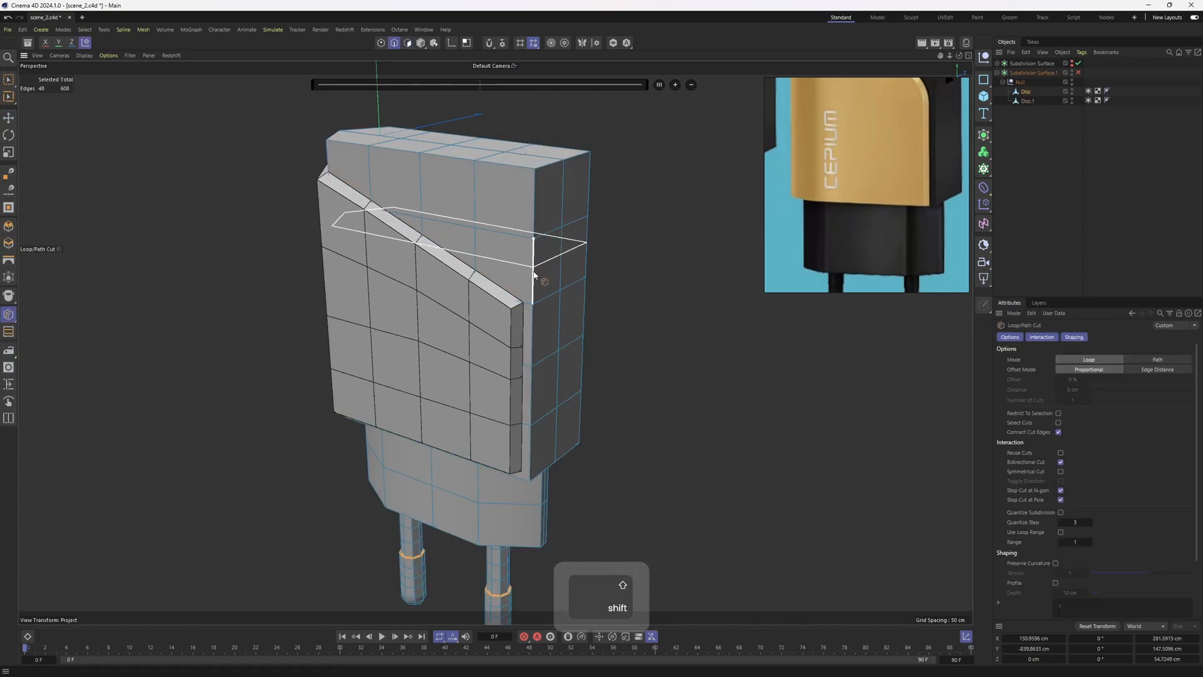
pyautogui.keyDown('shift'); pyautogui.click(534, 274); pyautogui.keyUp('shift')
# - Select the body's five horizontal edge loops and distribute them evenly with Equal Spacing
pyautogui.press('e')
pyautogui.doubleClick(546, 237)
pyautogui.keyDown('shift'); pyautogui.doubleClick(546, 268); pyautogui.keyUp('shift')
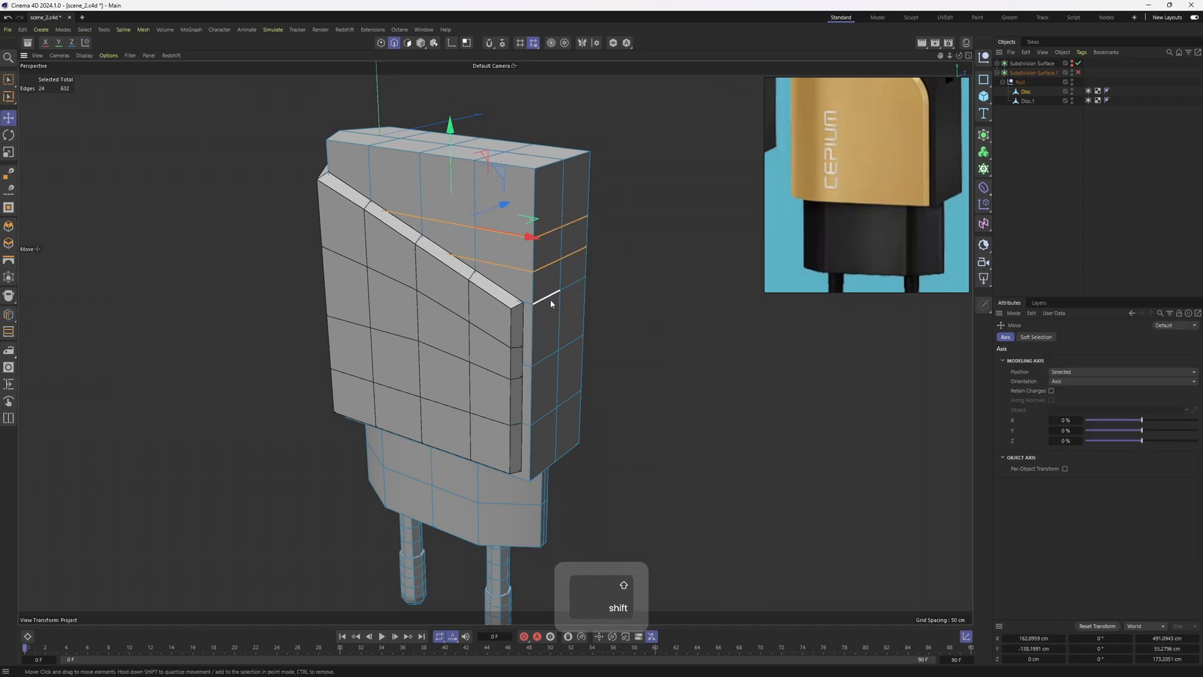
pyautogui.keyDown('shift'); pyautogui.doubleClick(550, 298); pyautogui.keyUp('shift')
pyautogui.rightClick(644, 414)
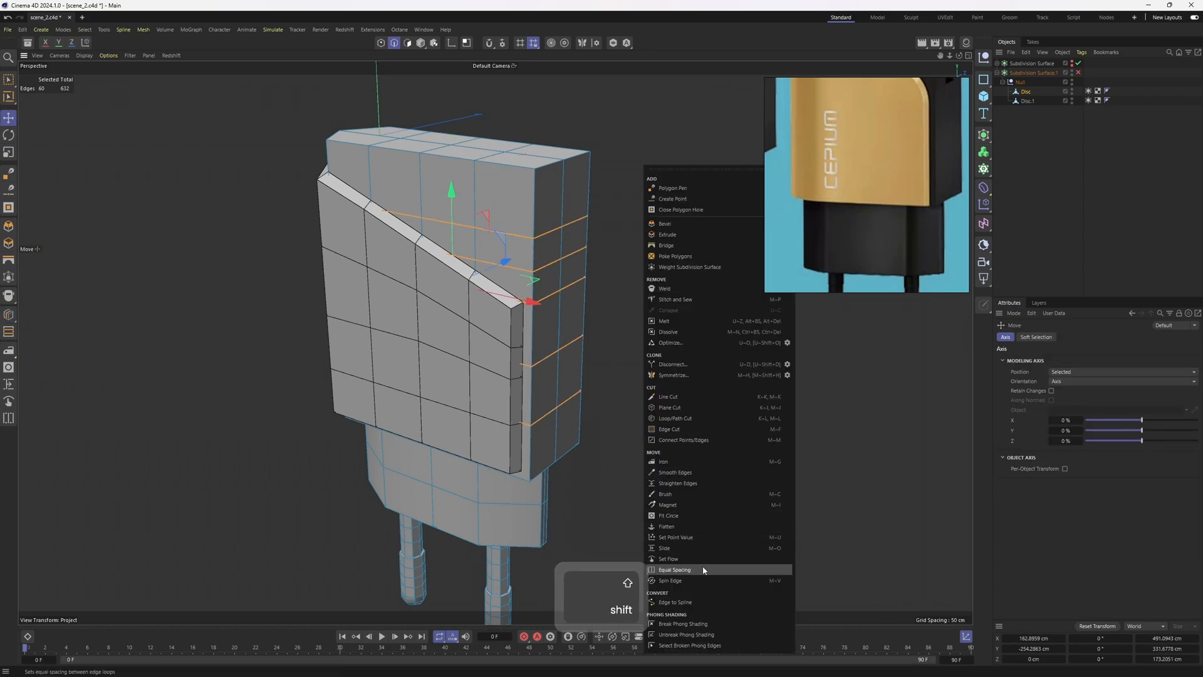
pyautogui.click(703, 569)
pyautogui.click(694, 520)
# - Select the upper two-by-two block of polygons on the body's narrow end face and turn the subdivision back on
pyautogui.keyDown('alt'); pyautogui.moveTo(614, 376); pyautogui.dragTo(454, 358); pyautogui.keyUp('alt')
pyautogui.press('3')
pyautogui.press('e')
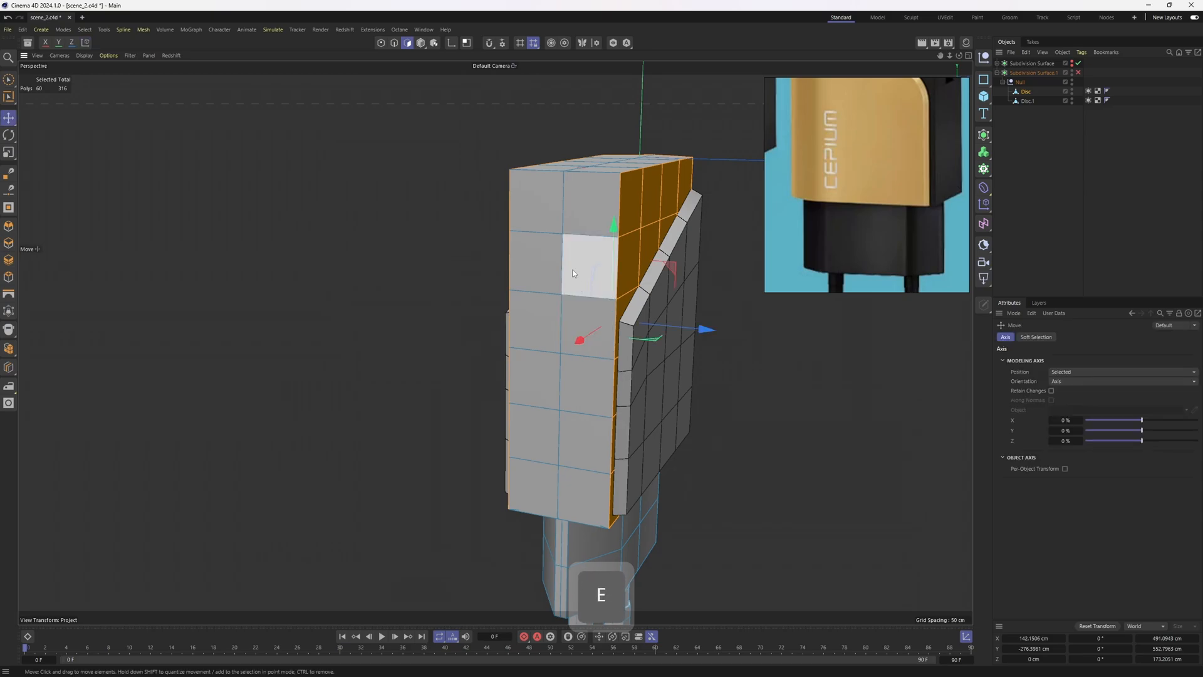
pyautogui.click(570, 345)
pyautogui.keyDown('alt'); pyautogui.moveTo(539, 275); pyautogui.dragTo(540, 217); pyautogui.keyUp('alt')
pyautogui.keyDown('shift'); pyautogui.click(598, 198); pyautogui.keyUp('shift')
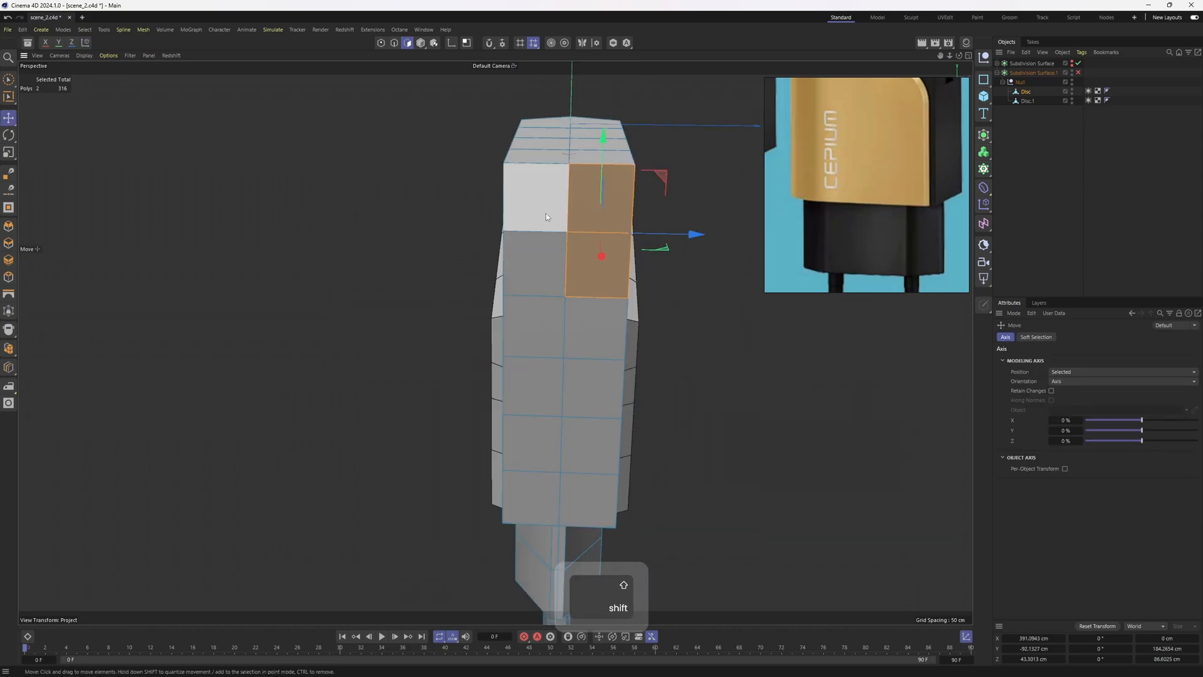
pyautogui.keyDown('shift'); pyautogui.click(545, 213); pyautogui.keyUp('shift')
pyautogui.keyDown('shift'); pyautogui.click(537, 263); pyautogui.keyUp('shift')
pyautogui.press('q')
pyautogui.click(1077, 102)
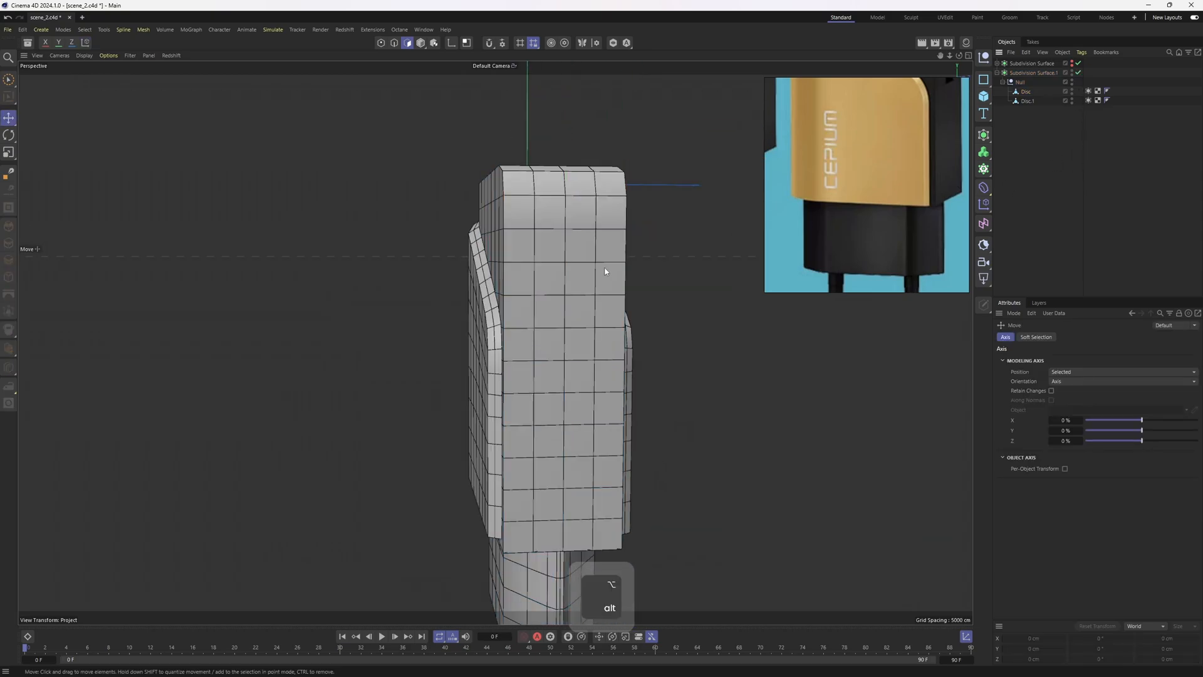
pyautogui.keyDown('alt'); pyautogui.moveTo(614, 272); pyautogui.dragTo(551, 298); pyautogui.keyUp('alt')
# - Make the new Subdivision Surface copy editable and delete the subdivision weight tags from both Disc objects
pyautogui.click(1031, 74)
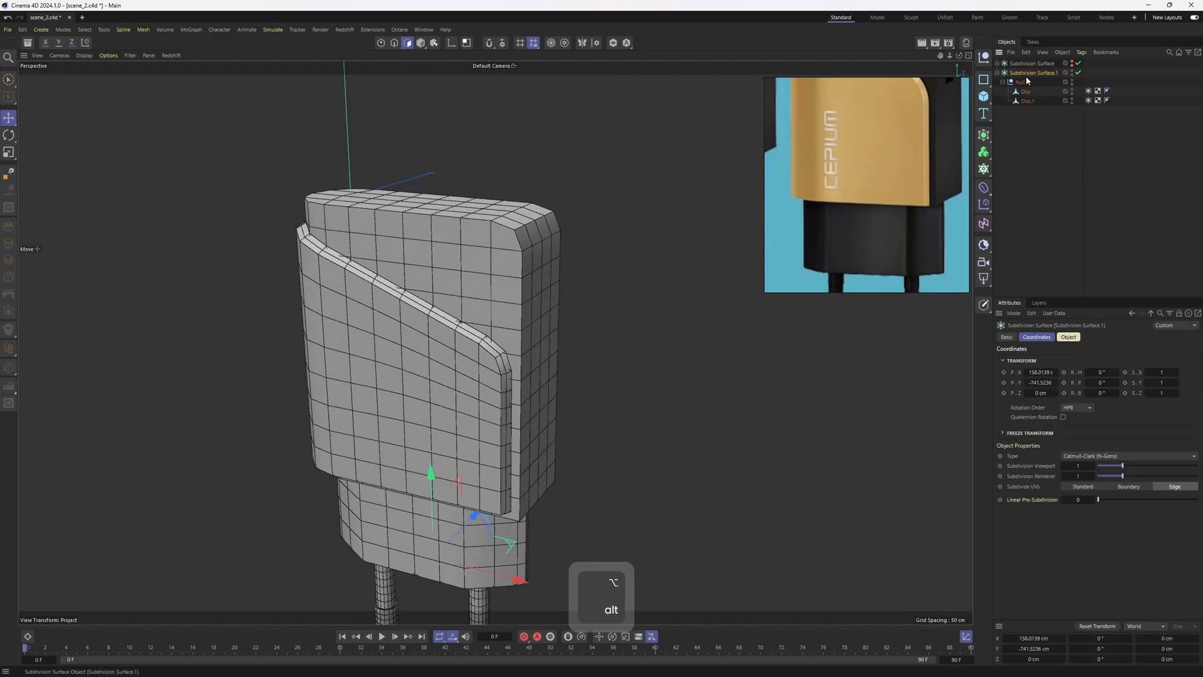
pyautogui.press('c')
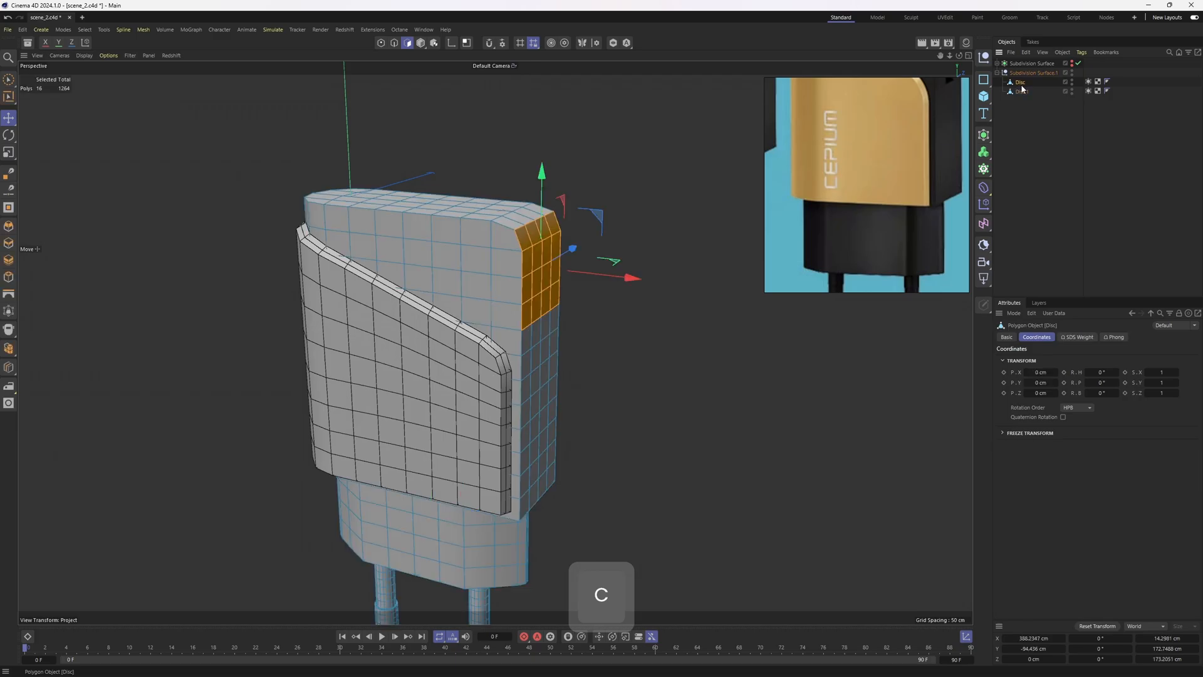
pyautogui.click(1088, 77)
pyautogui.moveTo(1089, 104); pyautogui.dragTo(1090, 104)
pyautogui.press('Delete')
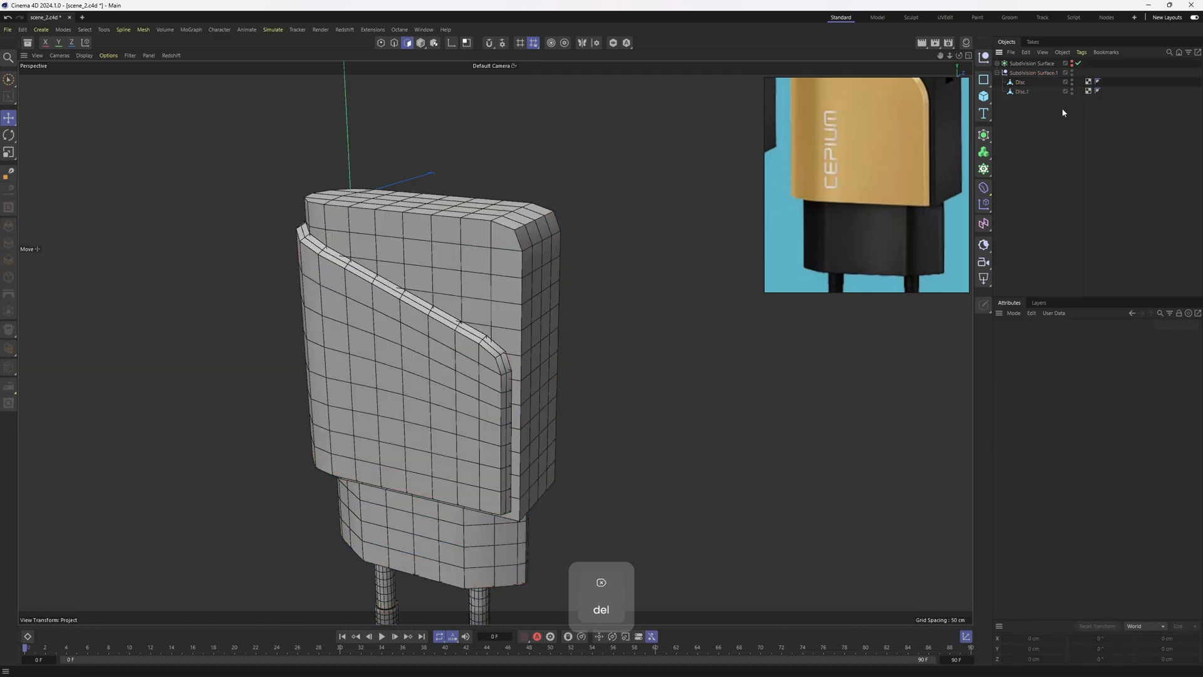
# - Select a block of six polygons, two wide and three high, centred on the body's upper narrow end, and inset it 6.2 cm
pyautogui.click(1023, 84)
pyautogui.keyDown('alt'); pyautogui.moveTo(605, 270); pyautogui.dragTo(537, 284); pyautogui.keyUp('alt')
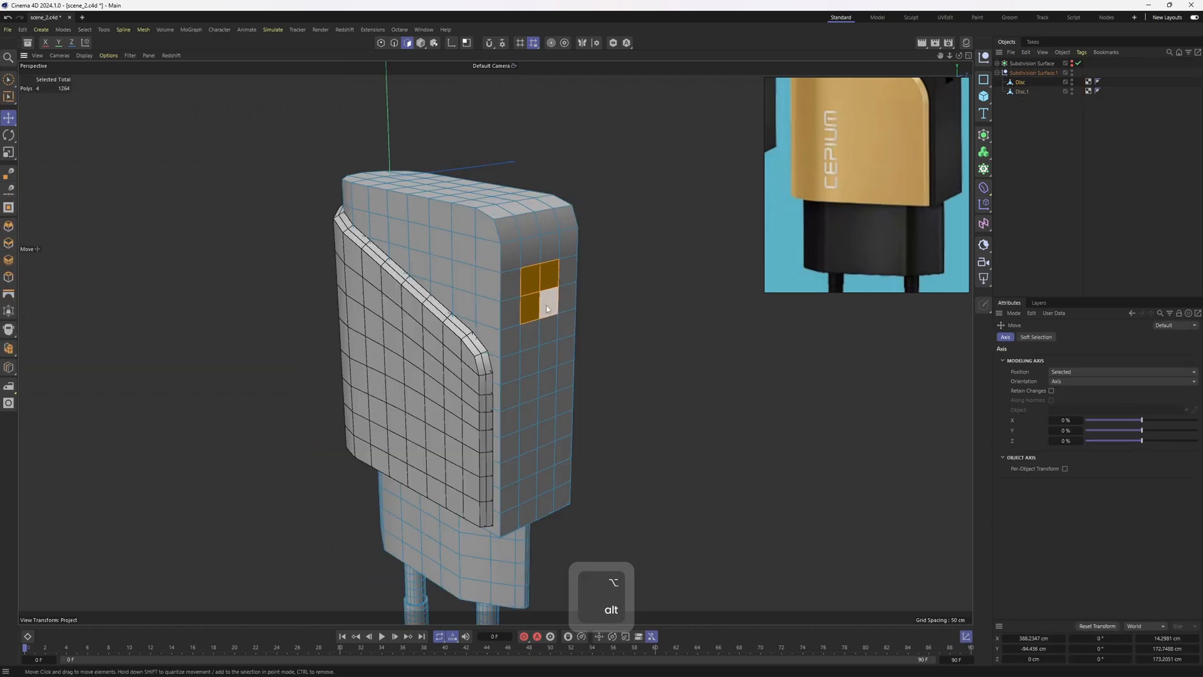
pyautogui.keyDown('alt'); pyautogui.moveTo(532, 338); pyautogui.dragTo(598, 280); pyautogui.keyUp('alt')
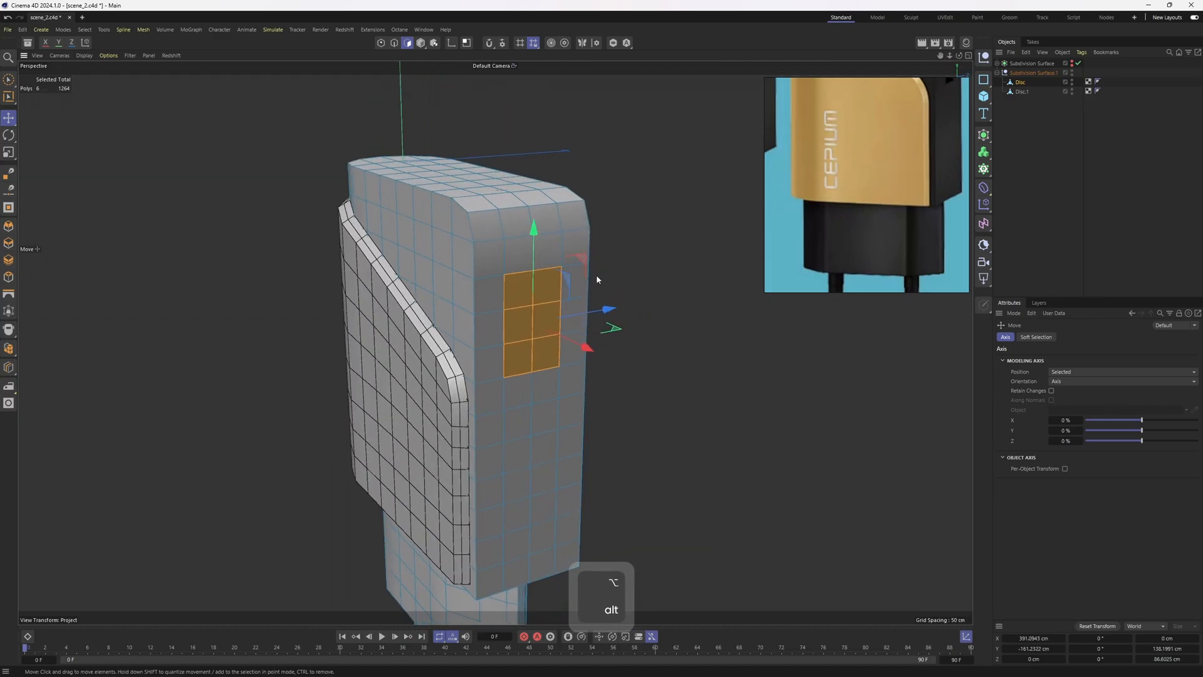
pyautogui.press('m')
pyautogui.press('i')
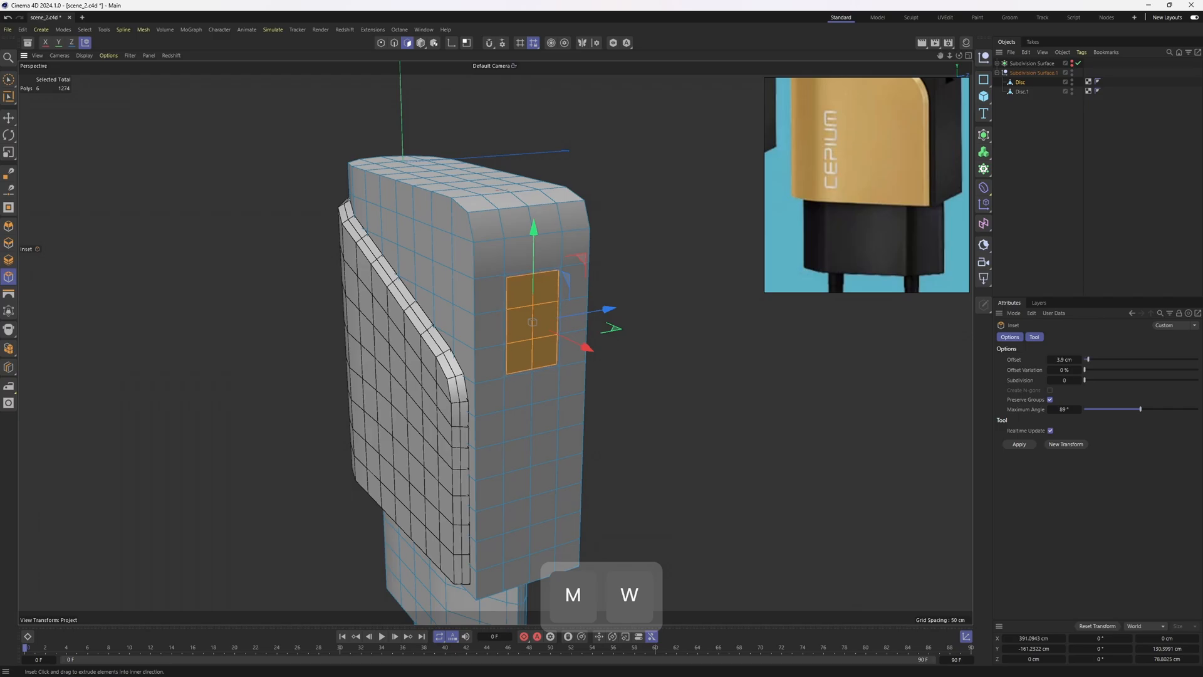
# - Extrude the inset polygons about 116 cm into the body and delete them to leave an open port
pyautogui.keyDown('alt'); pyautogui.moveTo(594, 305); pyautogui.dragTo(466, 304); pyautogui.keyUp('alt')
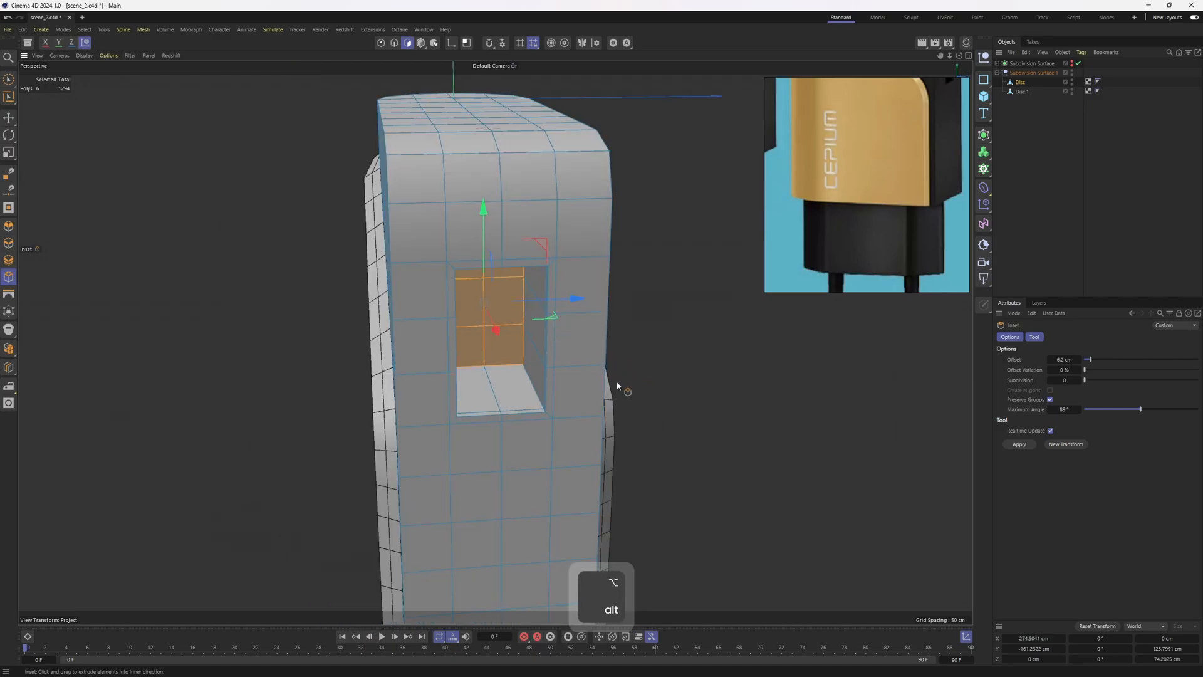
pyautogui.press('Delete')
pyautogui.keyDown('alt'); pyautogui.moveTo(524, 279); pyautogui.dragTo(556, 268); pyautogui.keyUp('alt')
# - Place the null containing the body and shell inside a new Subdivision Surface
pyautogui.click(1029, 73)
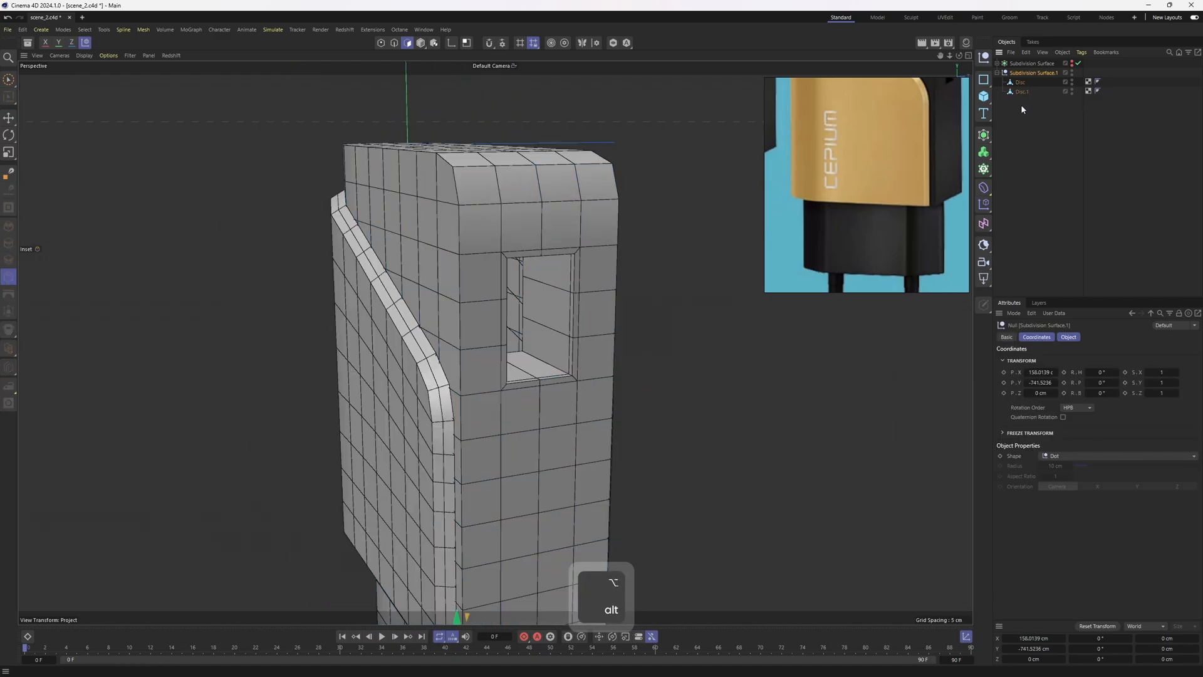
pyautogui.keyDown('alt'); pyautogui.click(989, 137); pyautogui.keyUp('alt')
pyautogui.keyDown('alt'); pyautogui.moveTo(447, 250); pyautogui.dragTo(463, 250); pyautogui.keyUp('alt')
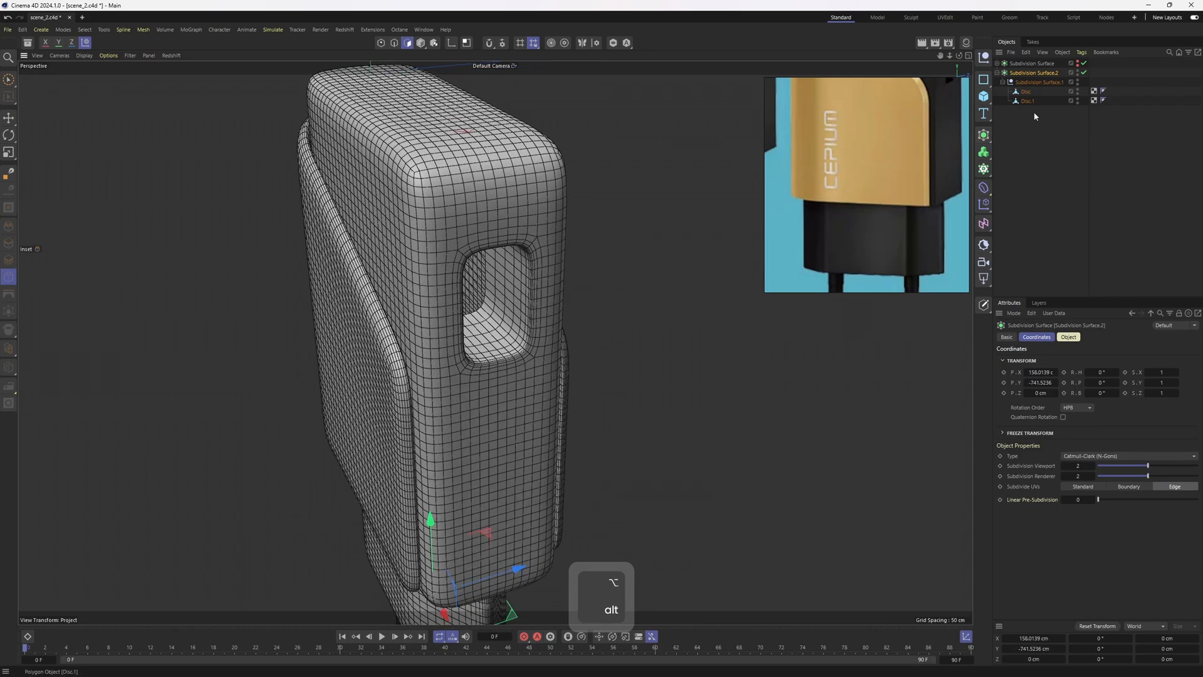
# - Turn off the new subdivision and hide the shell to isolate the body for edge editing
pyautogui.press('q')
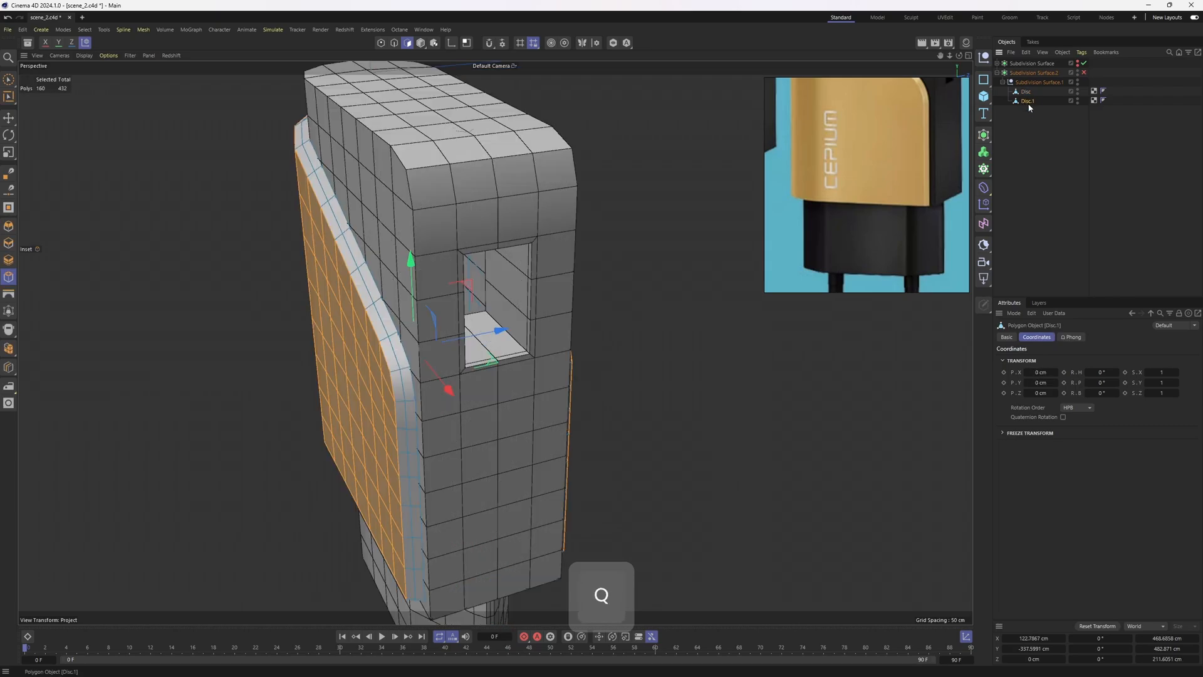
pyautogui.click(1025, 93)
pyautogui.click(1078, 100)
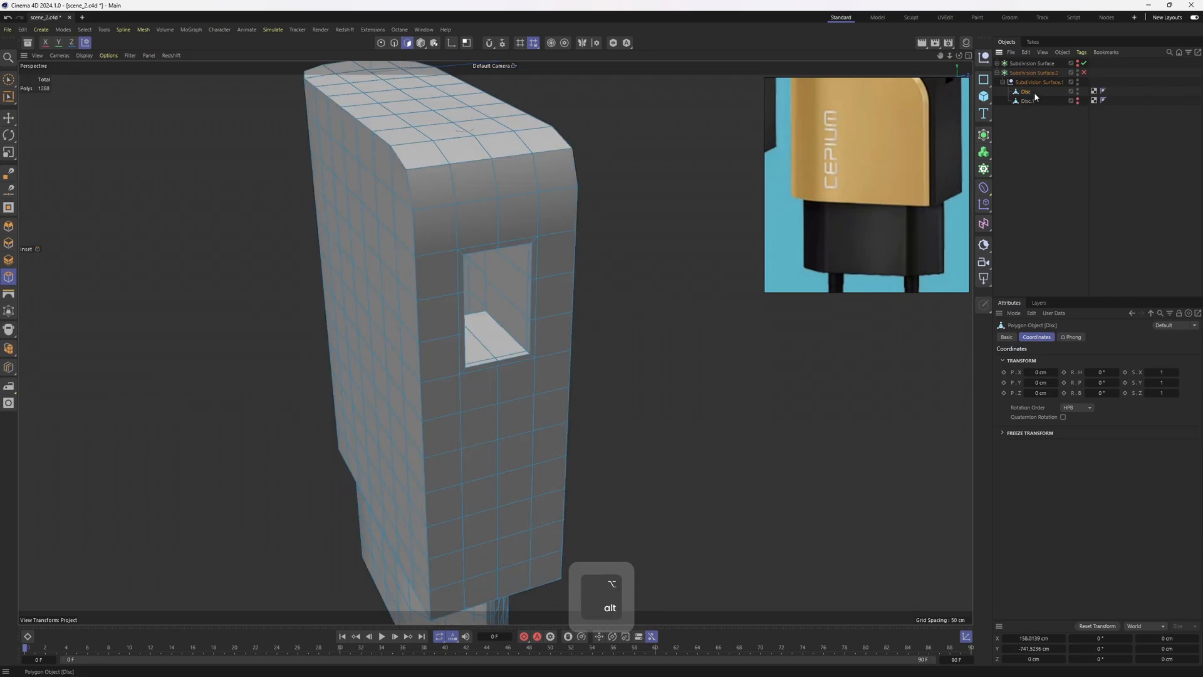
pyautogui.click(395, 42)
# - Try to select the edge loop running along the body's long vertical corner
pyautogui.press('e')
pyautogui.scroll(-2, 424, 217)
pyautogui.press('u')
pyautogui.press('l')
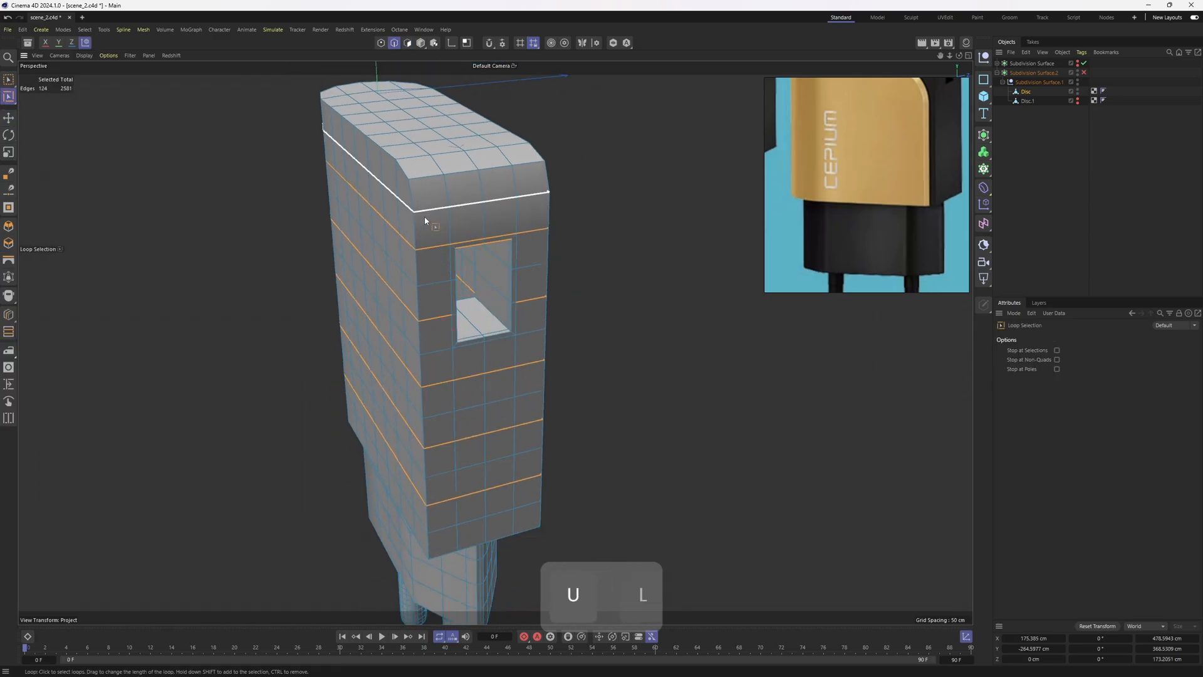
pyautogui.press('e')
pyautogui.press('r')
pyautogui.doubleClick(415, 228)
pyautogui.keyDown('shift'); pyautogui.doubleClick(408, 175); pyautogui.keyUp('shift')
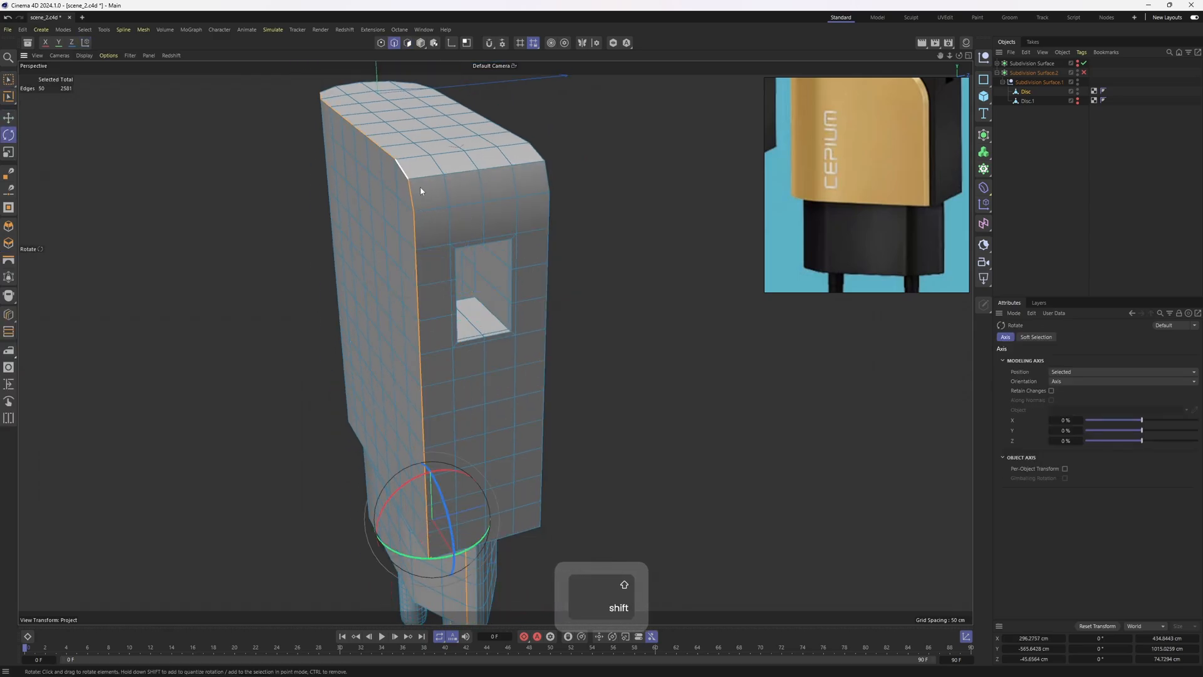
pyautogui.keyDown('alt'); pyautogui.moveTo(460, 268); pyautogui.dragTo(502, 304); pyautogui.keyUp('alt')
pyautogui.scroll(3, 509, 334)
pyautogui.keyDown('alt'); pyautogui.moveTo(509, 334); pyautogui.dragTo(497, 290, button='middle'); pyautogui.keyUp('alt')
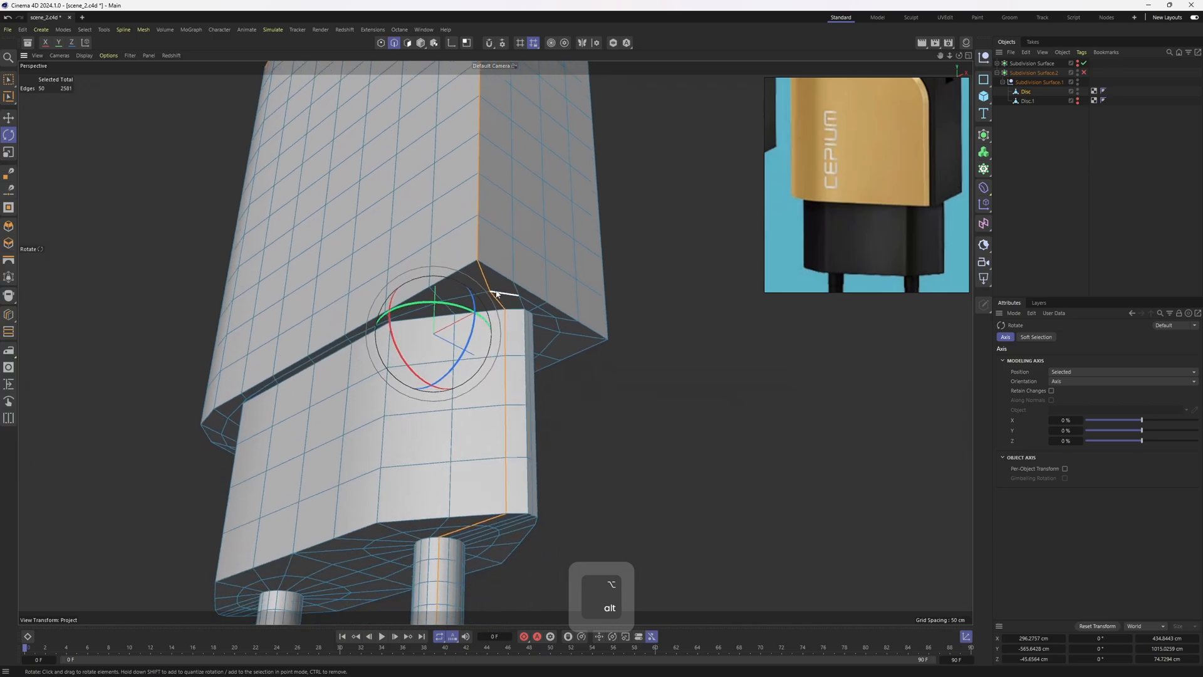
pyautogui.hotkey('ctrl', 'z')
pyautogui.hotkey('ctrl', 'z')
# - Select the edge loops around the collar on the body's underside and around both pins, and dissolve them
pyautogui.moveTo(497, 290)
pyautogui.keyDown('alt'); pyautogui.mouseDown()
pyautogui.moveTo(502, 315)
pyautogui.moveTo(515, 226)
pyautogui.moveTo(499, 307)
pyautogui.mouseUp(); pyautogui.keyUp('alt')
pyautogui.scroll(3, 499, 307)
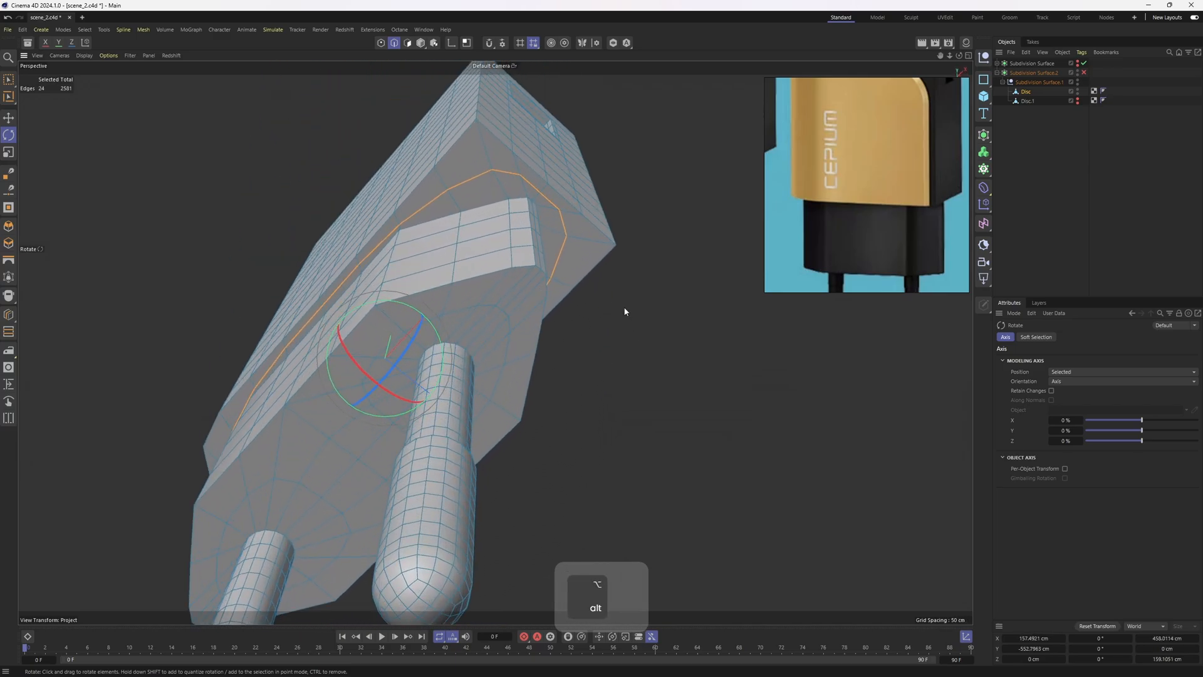
pyautogui.keyDown('alt'); pyautogui.moveTo(625, 312); pyautogui.dragTo(521, 283); pyautogui.keyUp('alt')
pyautogui.keyDown('shift'); pyautogui.doubleClick(543, 410); pyautogui.keyUp('shift')
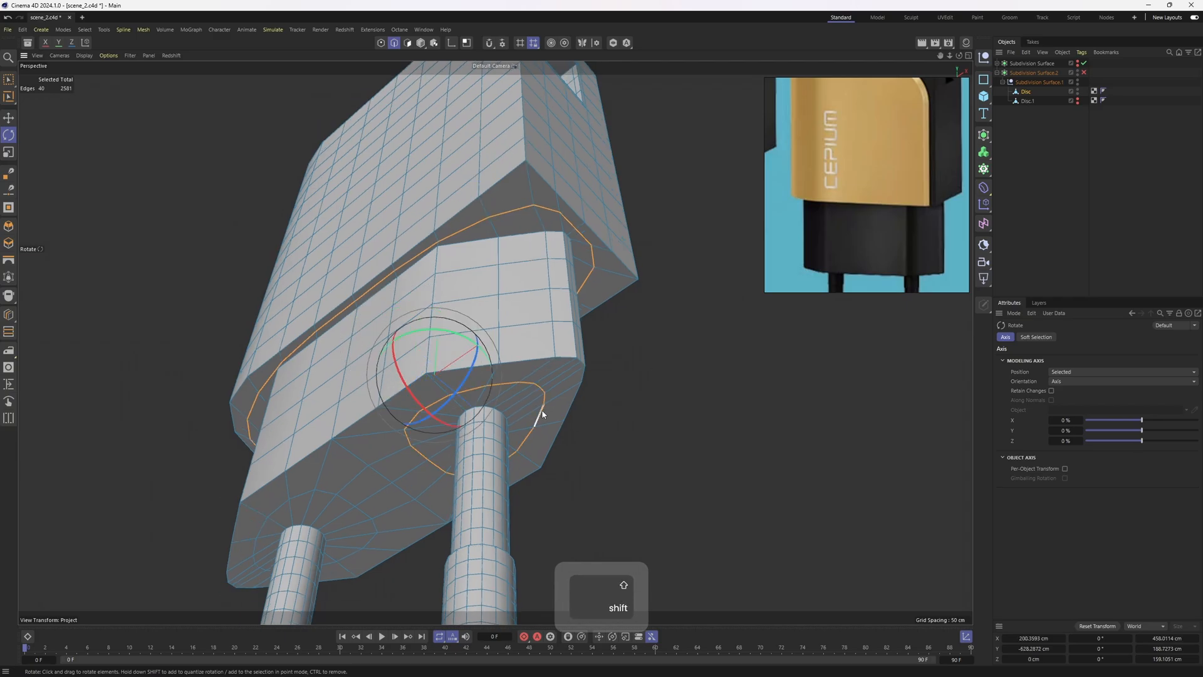
pyautogui.keyDown('shift'); pyautogui.doubleClick(352, 503); pyautogui.keyUp('shift')
pyautogui.scroll(-3, 530, 460)
pyautogui.press('m')
pyautogui.press('n')
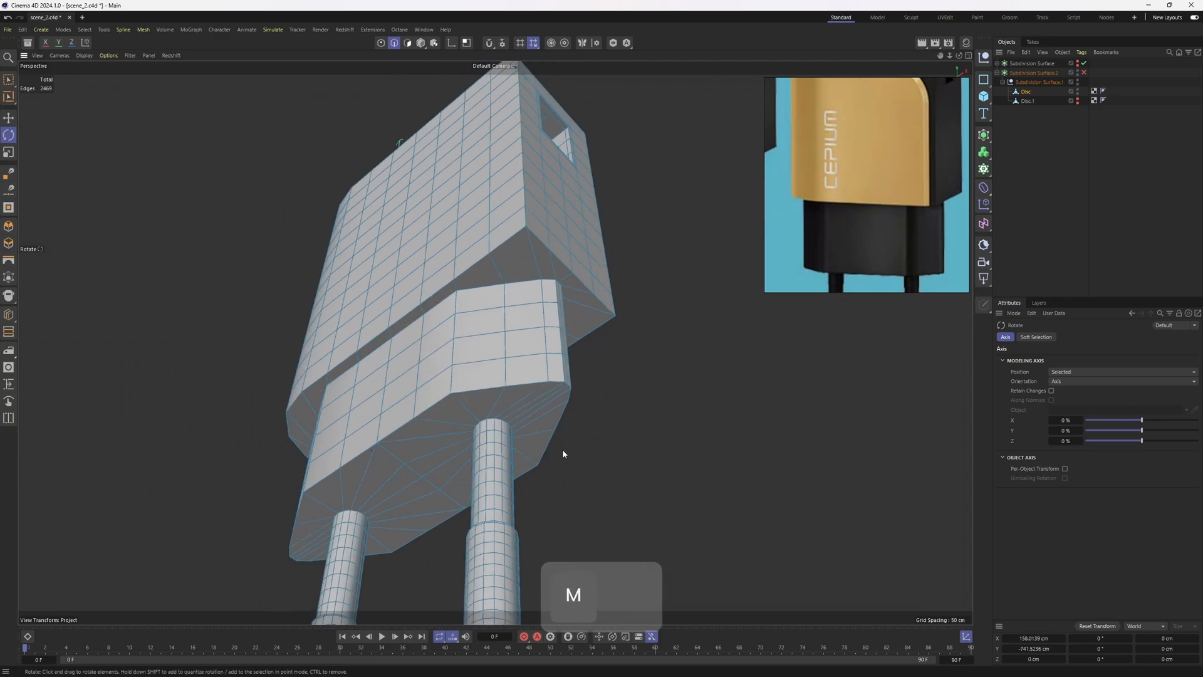
# - Select the edges outlining the body along its bottom rim, its top outline and the vertical corners beside the port
pyautogui.keyDown('alt'); pyautogui.moveTo(564, 454); pyautogui.dragTo(523, 382); pyautogui.keyUp('alt')
pyautogui.doubleClick(552, 419)
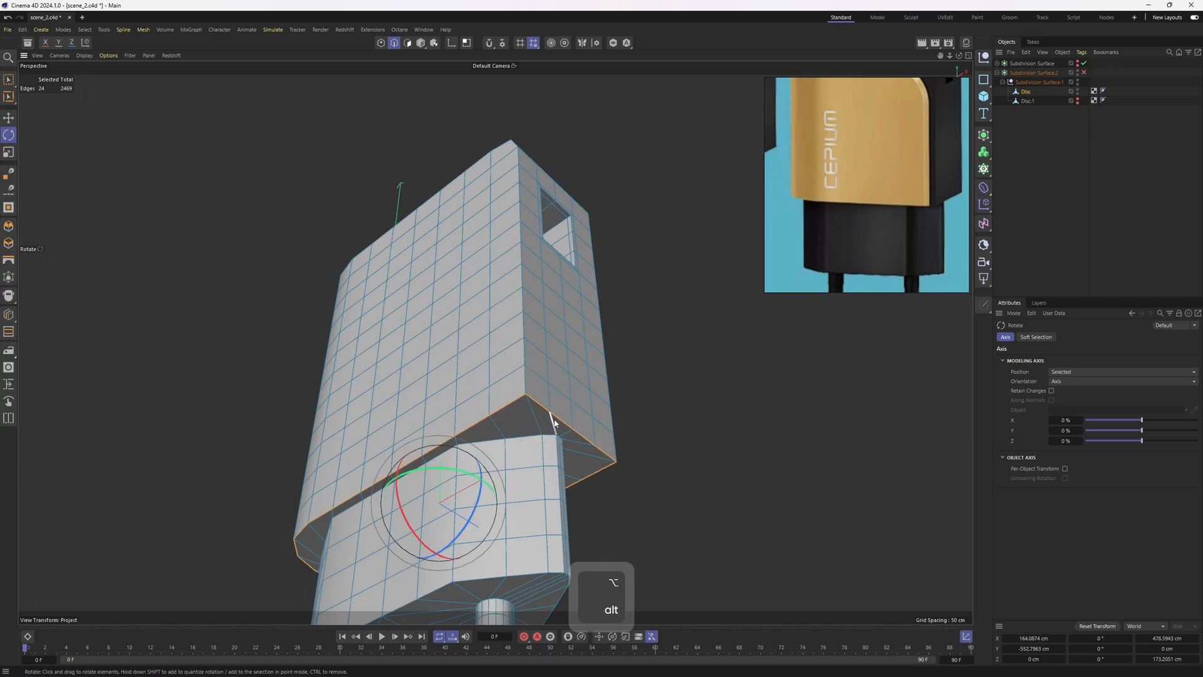
pyautogui.keyDown('alt'); pyautogui.moveTo(573, 270); pyautogui.dragTo(561, 376); pyautogui.keyUp('alt')
pyautogui.keyDown('ctrl'); pyautogui.keyDown('shift'); pyautogui.click(535, 271); pyautogui.keyUp('shift'); pyautogui.keyUp('ctrl')
pyautogui.keyDown('alt'); pyautogui.moveTo(533, 256); pyautogui.dragTo(546, 307); pyautogui.keyUp('alt')
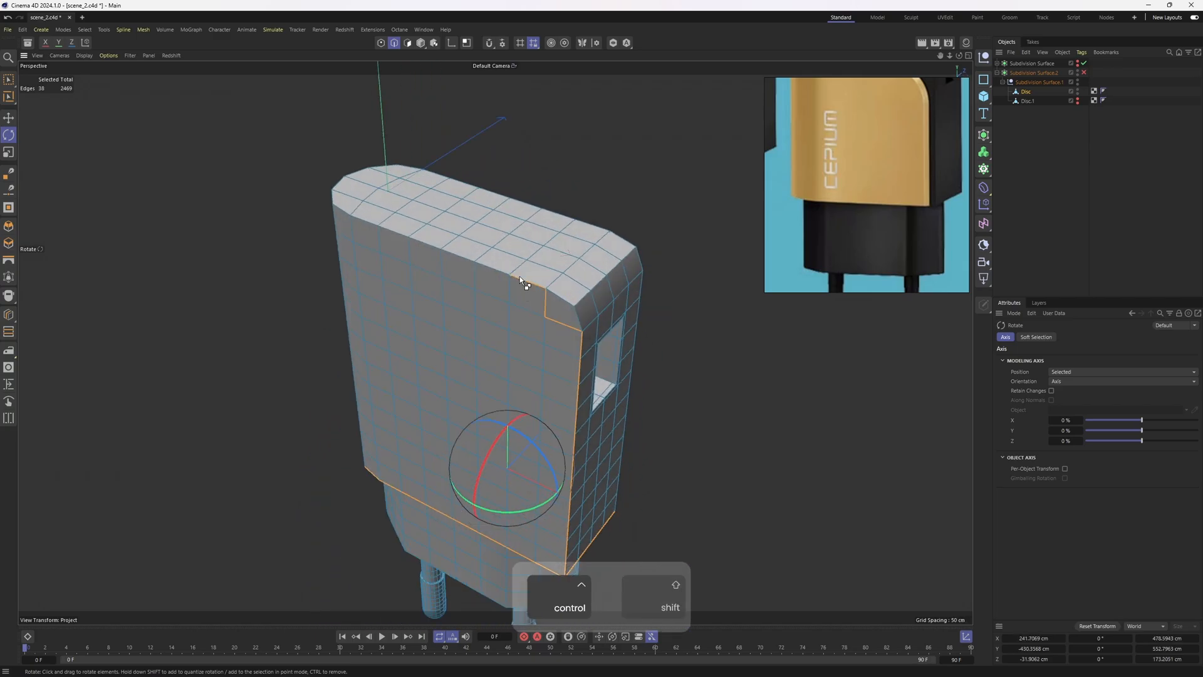
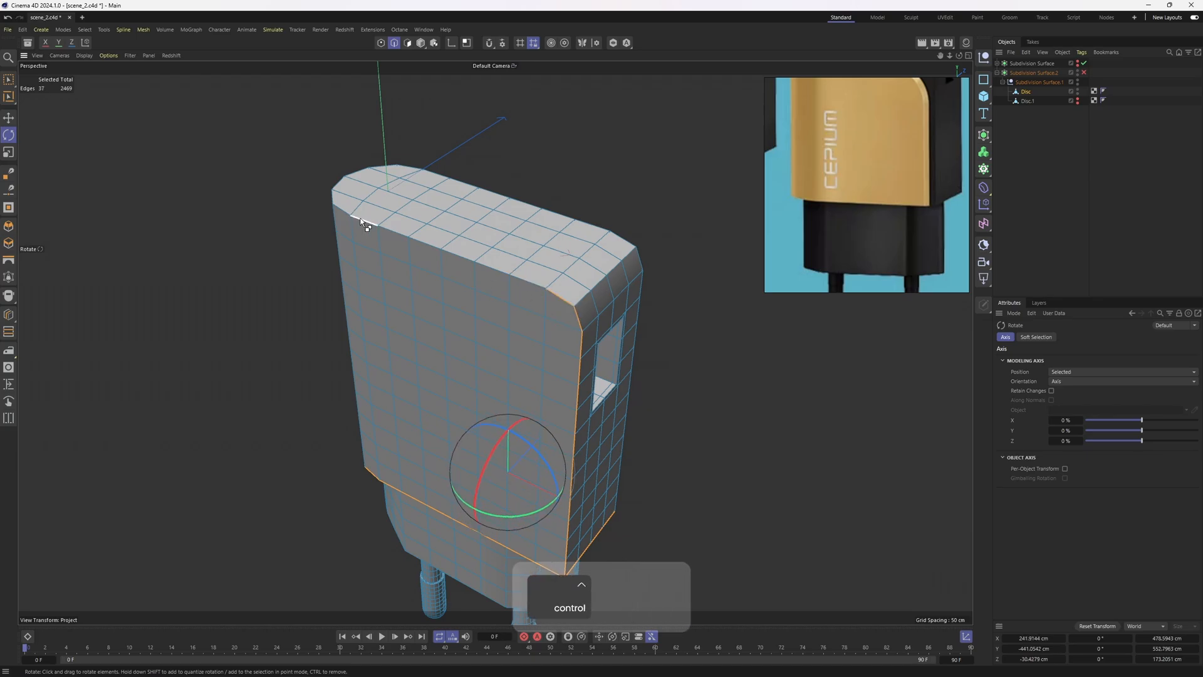
pyautogui.keyDown('alt'); pyautogui.moveTo(365, 223); pyautogui.dragTo(630, 297); pyautogui.keyUp('alt')
pyautogui.keyDown('ctrl'); pyautogui.keyDown('shift'); pyautogui.click(384, 304); pyautogui.keyUp('shift'); pyautogui.keyUp('ctrl')
pyautogui.keyDown('ctrl'); pyautogui.keyDown('shift'); pyautogui.click(353, 274); pyautogui.keyUp('shift'); pyautogui.keyUp('ctrl')
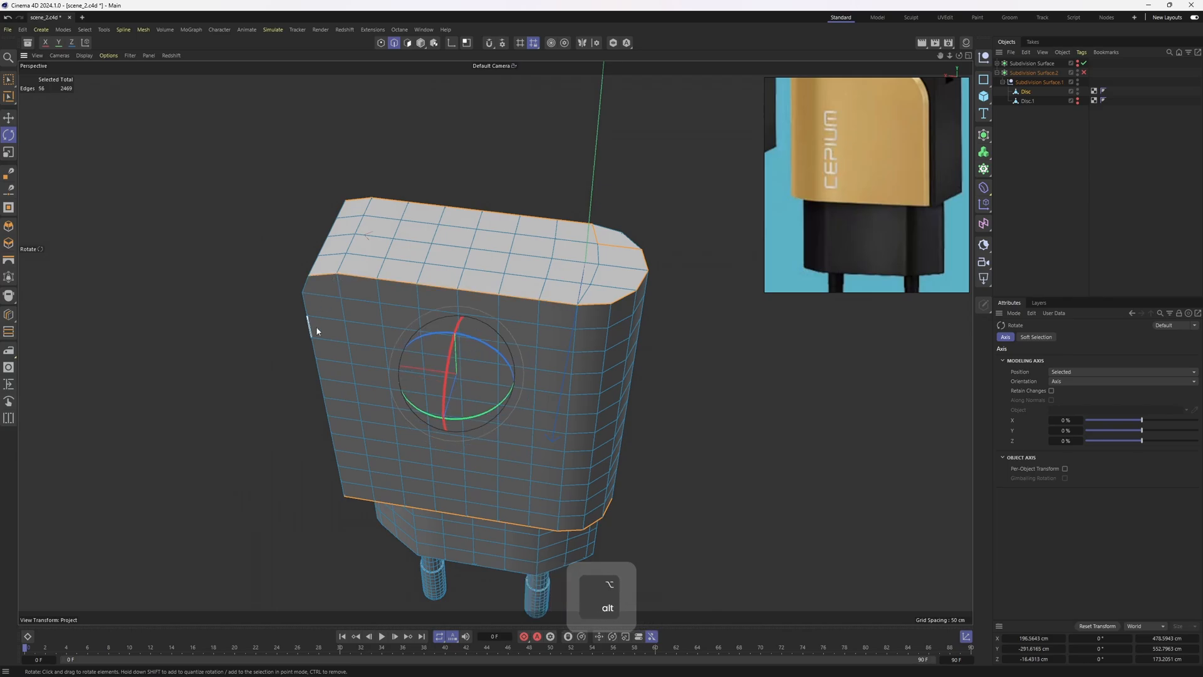
pyautogui.keyDown('alt'); pyautogui.moveTo(314, 326); pyautogui.dragTo(589, 390); pyautogui.keyUp('alt')
pyautogui.keyDown('ctrl'); pyautogui.keyDown('shift'); pyautogui.click(441, 464); pyautogui.keyUp('shift'); pyautogui.keyUp('ctrl')
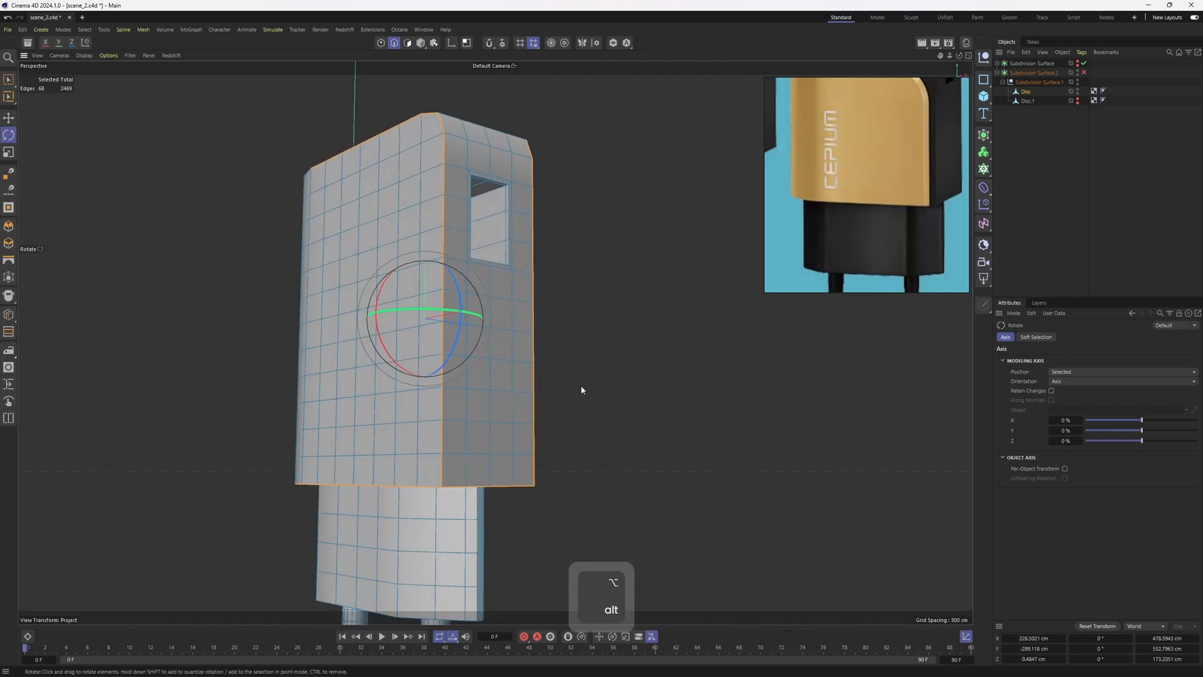
# - Try to clone the body's selected outline edges with Edge Slide at an offset of -7.5926 cm and preview the smoothing
pyautogui.press('m')
pyautogui.press('o')
pyautogui.moveTo(511, 381)
pyautogui.keyDown('alt'); pyautogui.mouseDown()
pyautogui.moveTo(463, 326)
pyautogui.moveTo(420, 397)
pyautogui.mouseUp(); pyautogui.keyUp('alt')
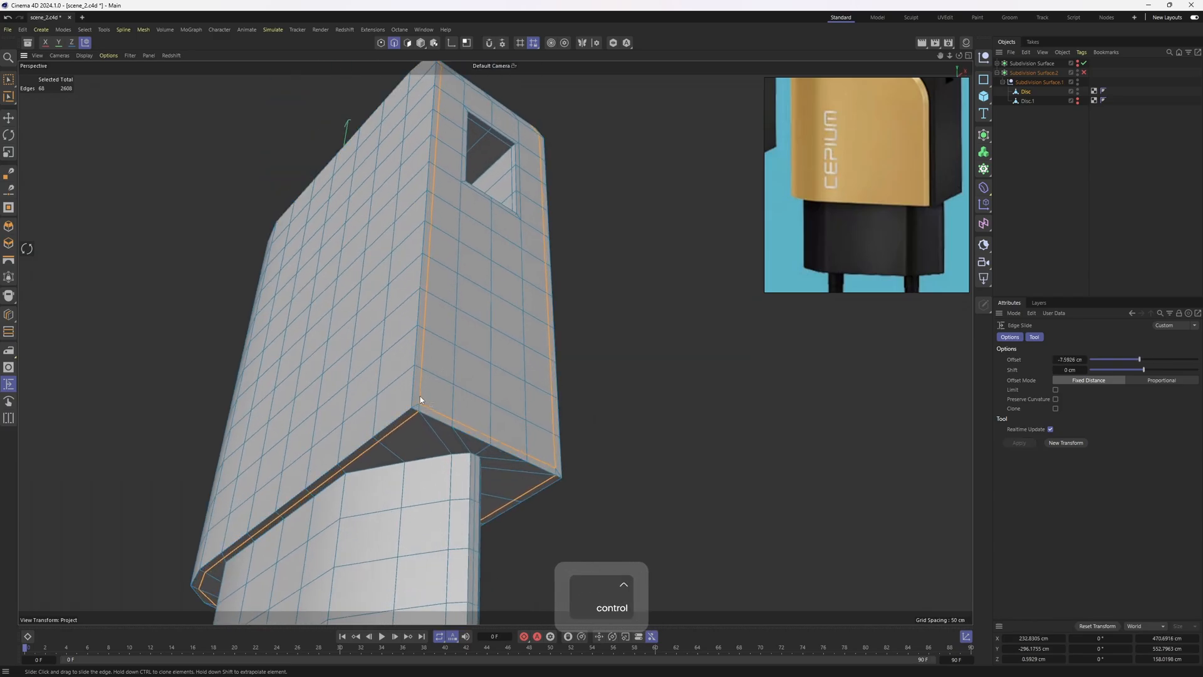
pyautogui.moveTo(457, 277)
pyautogui.keyDown('alt'); pyautogui.mouseDown()
pyautogui.moveTo(493, 328)
pyautogui.moveTo(516, 323)
pyautogui.moveTo(408, 286)
pyautogui.moveTo(543, 277)
pyautogui.moveTo(527, 276)
pyautogui.moveTo(534, 327)
pyautogui.mouseUp(); pyautogui.keyUp('alt')
pyautogui.press('q')
pyautogui.press('n')
pyautogui.press('b')
pyautogui.press('q')
pyautogui.keyDown('alt'); pyautogui.moveTo(535, 328); pyautogui.dragTo(521, 284, button='right'); pyautogui.keyUp('alt')
# - Undo the cloned edge loops and return to the body's outline edge selection
pyautogui.press('2')
pyautogui.press('e')
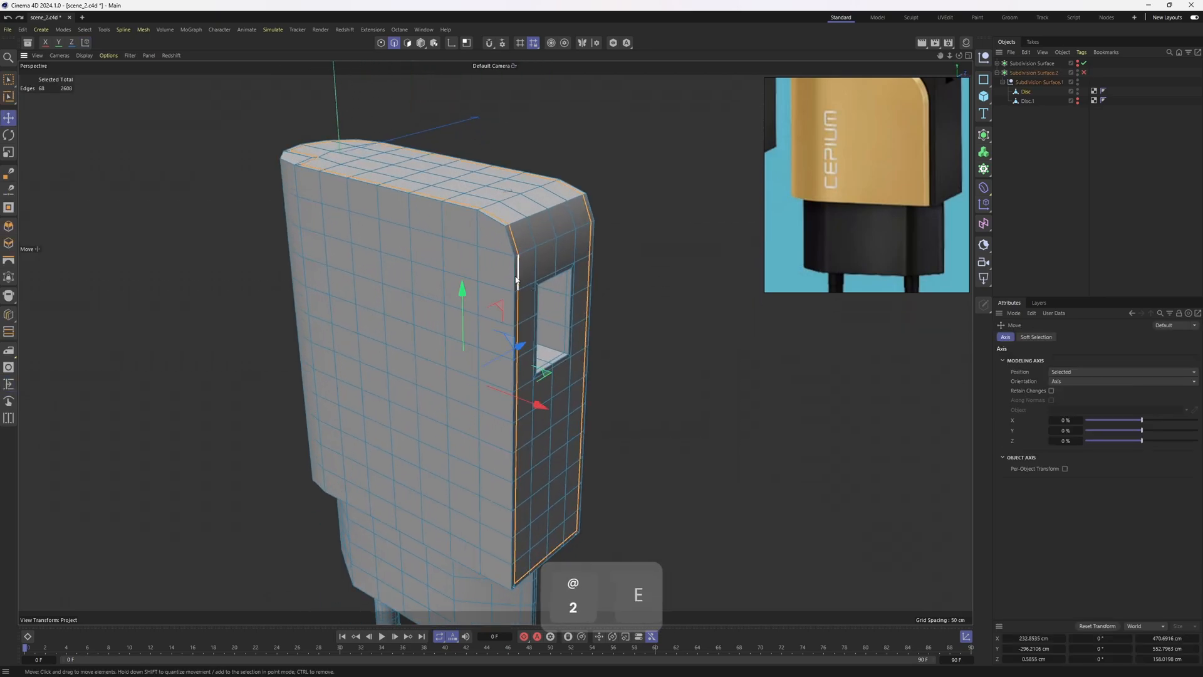
pyautogui.doubleClick(515, 279)
pyautogui.keyDown('shift'); pyautogui.doubleClick(516, 256); pyautogui.keyUp('shift')
pyautogui.keyDown('alt'); pyautogui.moveTo(515, 256); pyautogui.dragTo(453, 297); pyautogui.keyUp('alt')
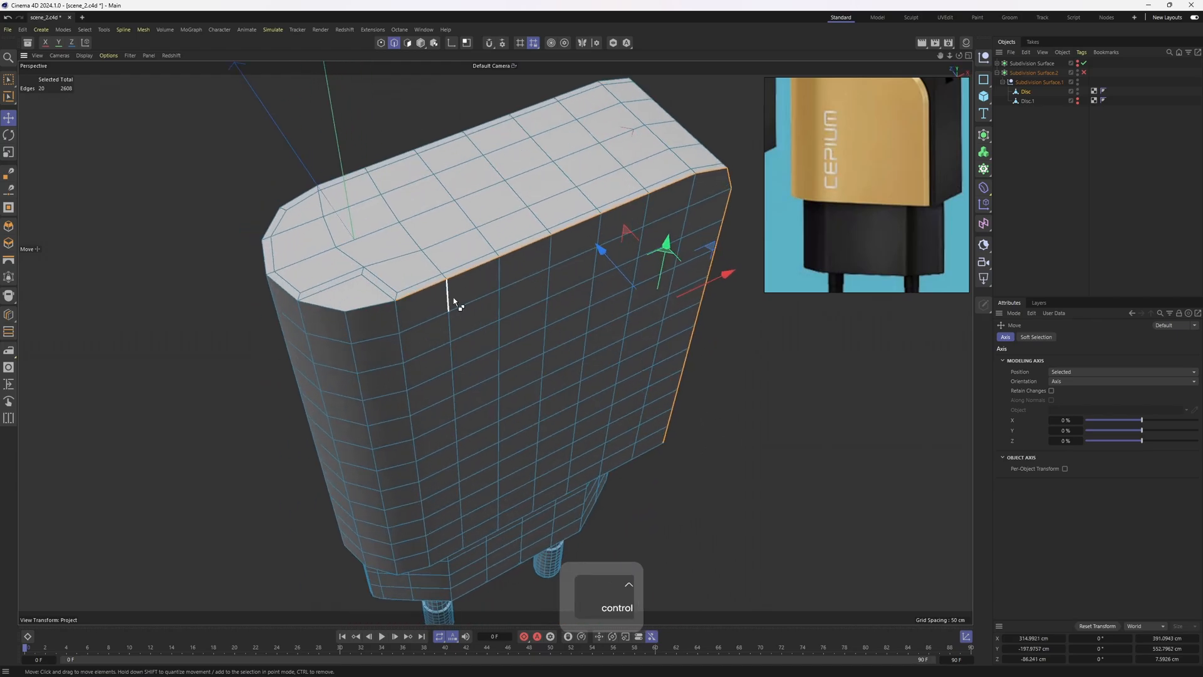
pyautogui.hotkey('ctrl', 'z')
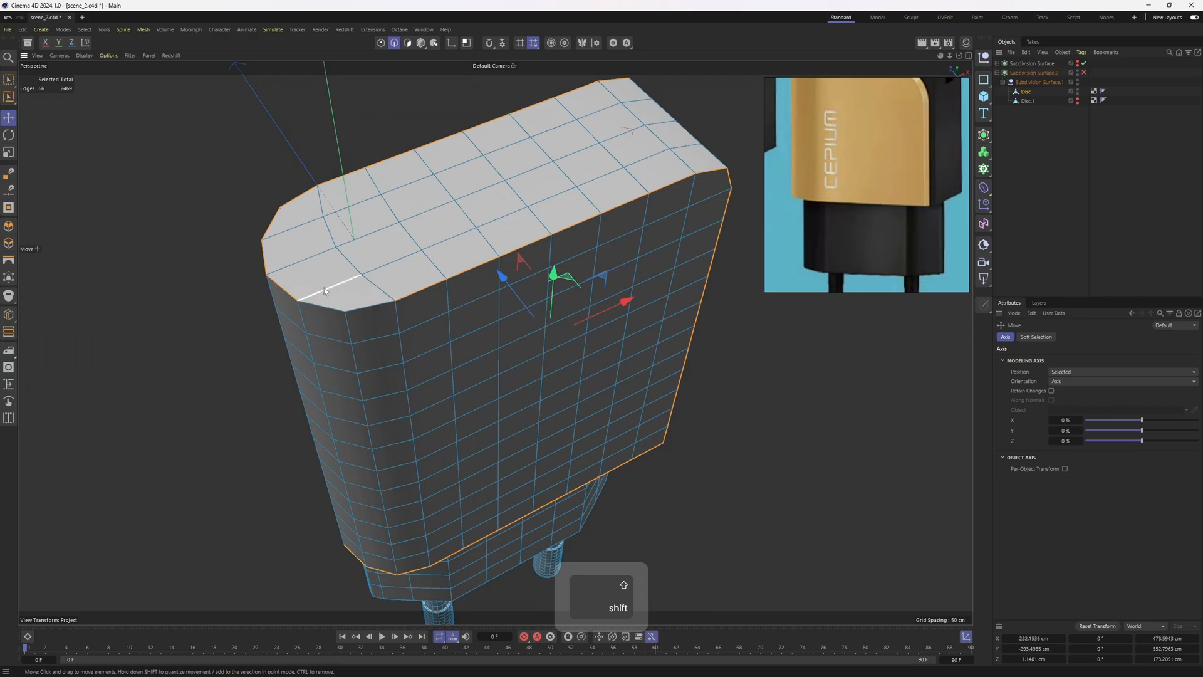
# - Add the missing top corner edge to the outline selection and bevel it in Solid mode with a 7.2 cm offset
pyautogui.keyDown('shift'); pyautogui.click(370, 309); pyautogui.keyUp('shift')
pyautogui.keyDown('alt'); pyautogui.moveTo(370, 310); pyautogui.dragTo(588, 318); pyautogui.keyUp('alt')
pyautogui.press('m')
pyautogui.press('s')
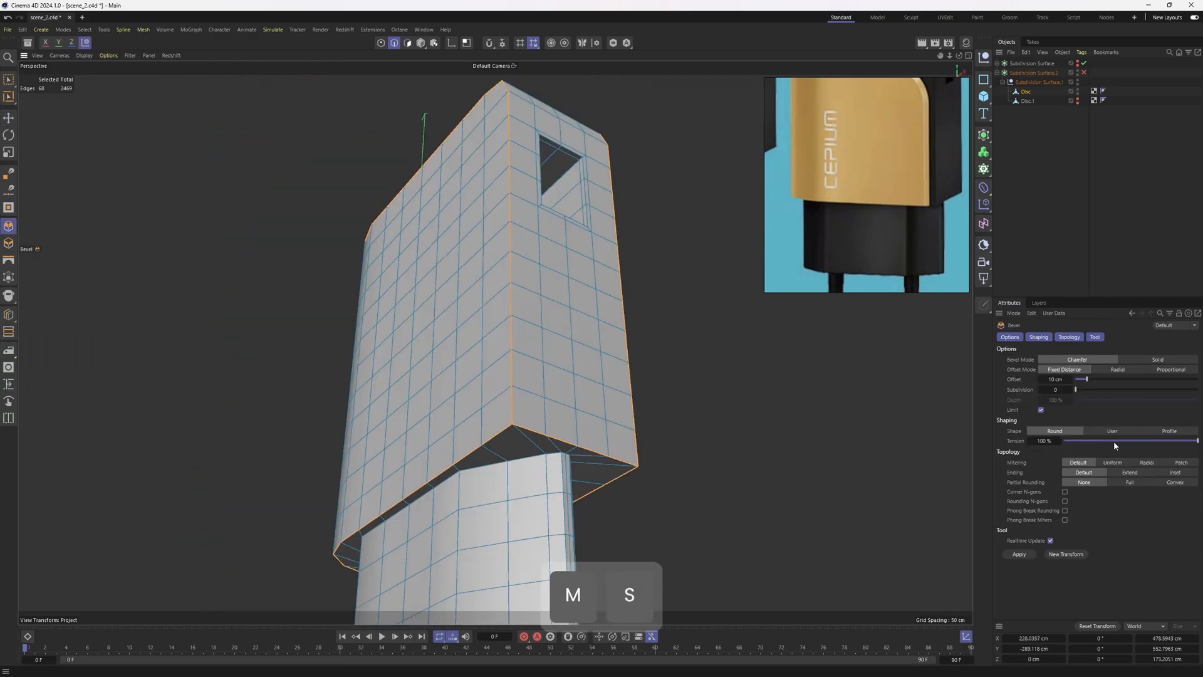
pyautogui.click(1157, 359)
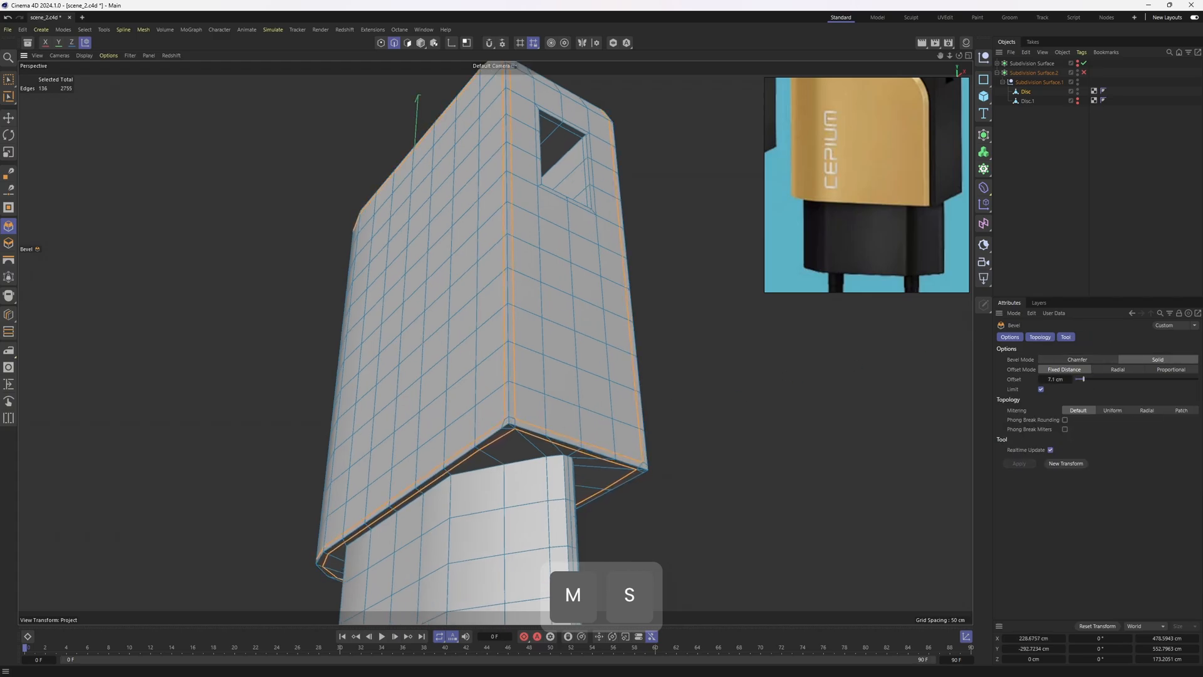
pyautogui.moveTo(525, 409); pyautogui.dragTo(527, 408)
pyautogui.scroll(3, 530, 395)
pyautogui.scroll(-2, 527, 382)
pyautogui.keyDown('alt'); pyautogui.moveTo(496, 343); pyautogui.dragTo(510, 299); pyautogui.keyUp('alt')
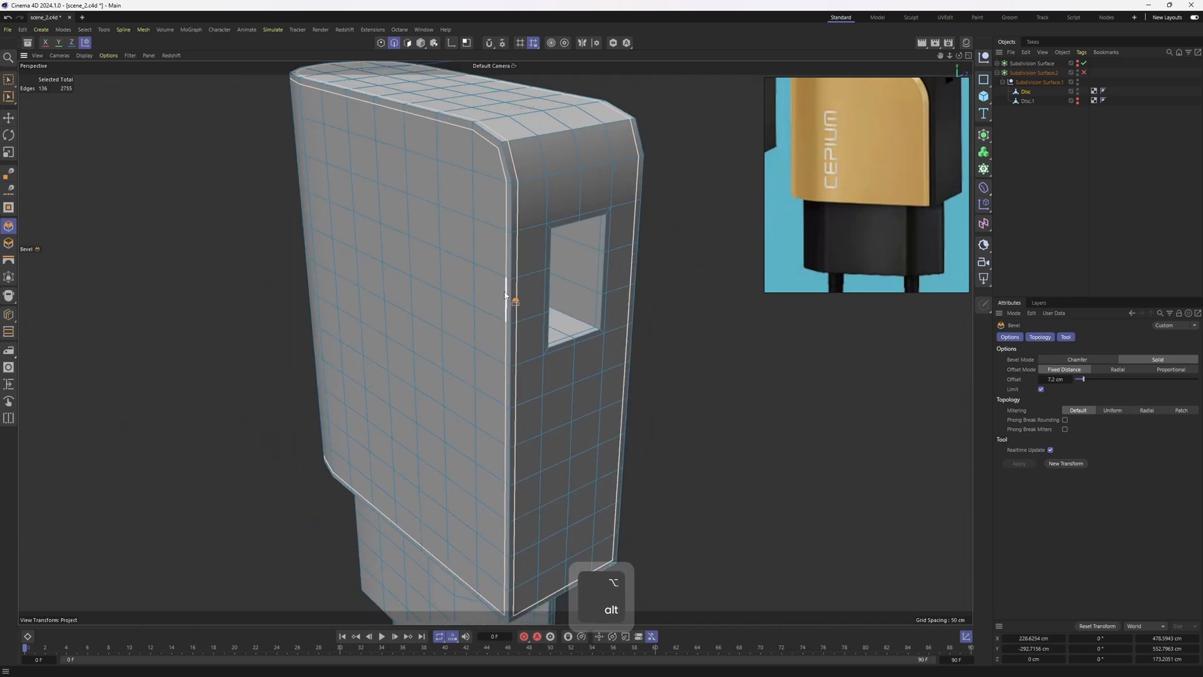
# - Remove the surplus edges on the body's underside near the corner with the Polygon Pen and check the smoothed body
pyautogui.keyDown('alt'); pyautogui.moveTo(558, 224); pyautogui.dragTo(529, 244); pyautogui.keyUp('alt')
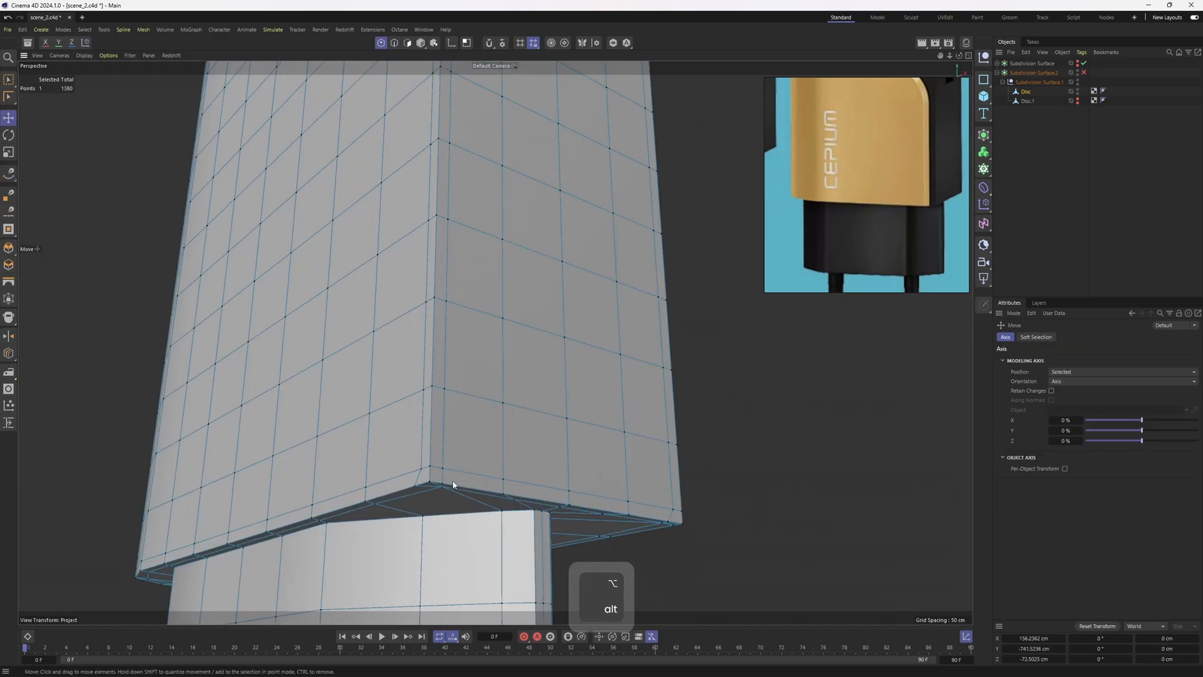
pyautogui.keyDown('alt'); pyautogui.moveTo(453, 485); pyautogui.dragTo(461, 430); pyautogui.keyUp('alt')
pyautogui.press('2')
pyautogui.press('e')
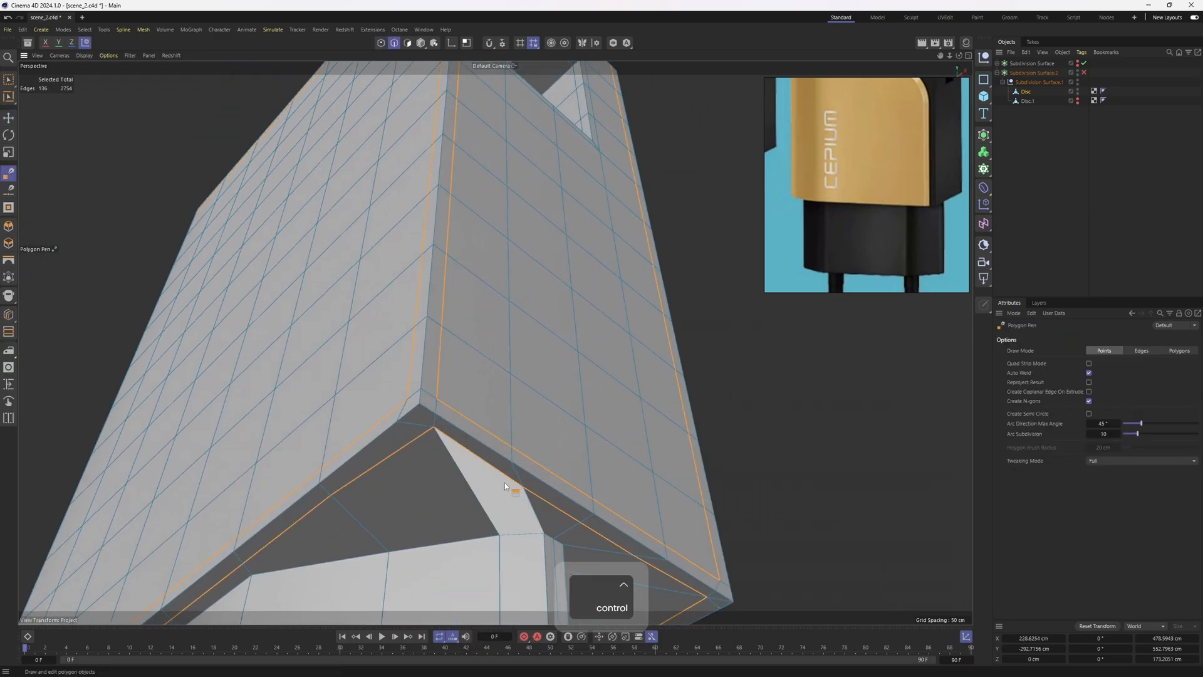
pyautogui.keyDown('alt'); pyautogui.moveTo(505, 483); pyautogui.dragTo(326, 326, button='right'); pyautogui.keyUp('alt')
pyautogui.keyDown('alt'); pyautogui.moveTo(326, 326); pyautogui.dragTo(588, 362); pyautogui.keyUp('alt')
pyautogui.click(1085, 72)
pyautogui.click(1052, 163)
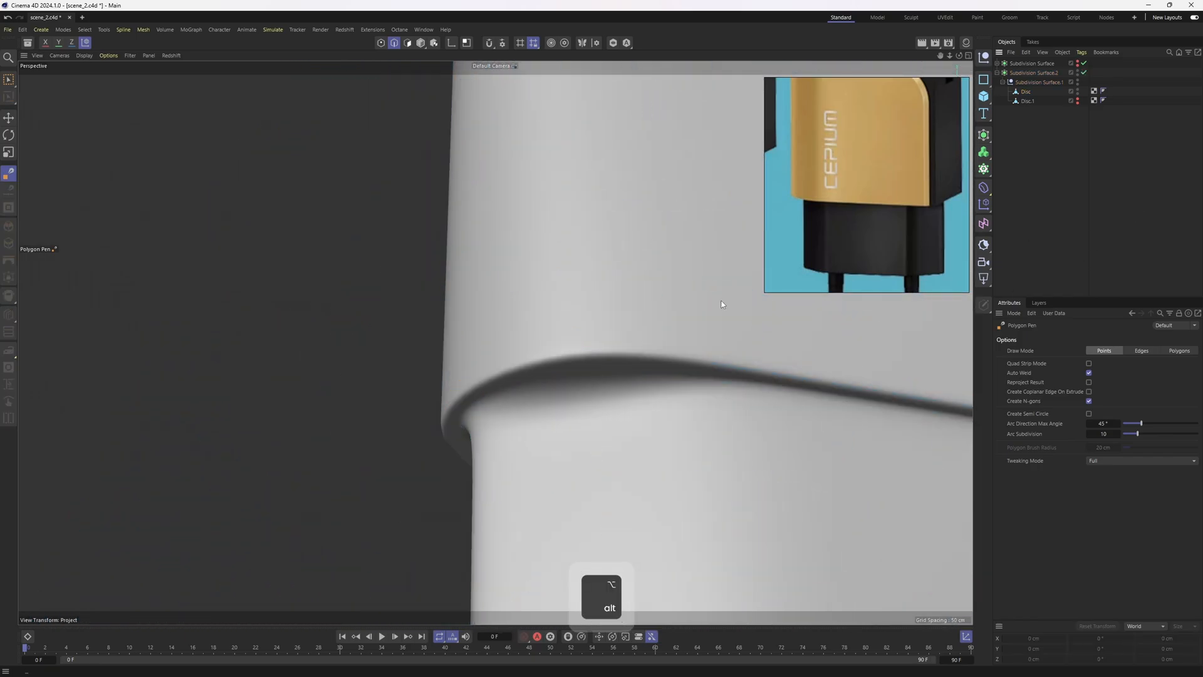
pyautogui.keyDown('alt'); pyautogui.moveTo(719, 321); pyautogui.dragTo(338, 380, button='right'); pyautogui.keyUp('alt')
pyautogui.keyDown('alt'); pyautogui.moveTo(337, 380); pyautogui.dragTo(515, 381); pyautogui.keyUp('alt')
pyautogui.press('q')
pyautogui.scroll(5, 684, 351)
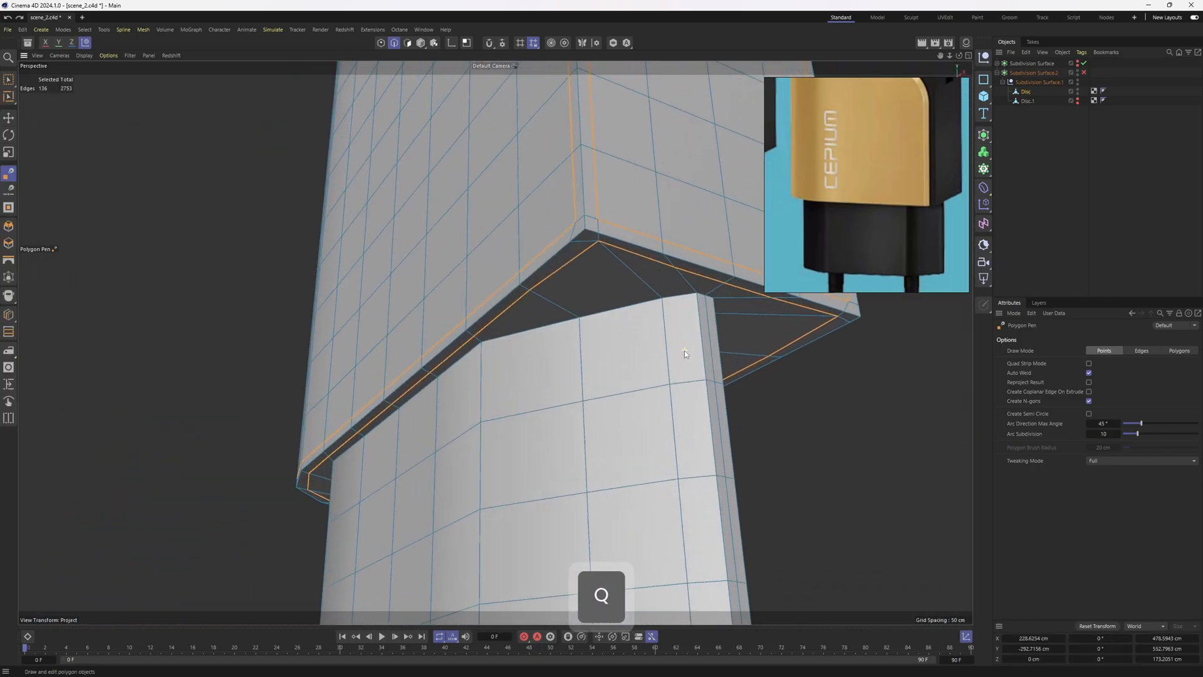
# - Cut an edge loop around the collar just below the body at a proportional offset of 14.5513 %
pyautogui.press('k')
pyautogui.press('l')
pyautogui.click(700, 298)
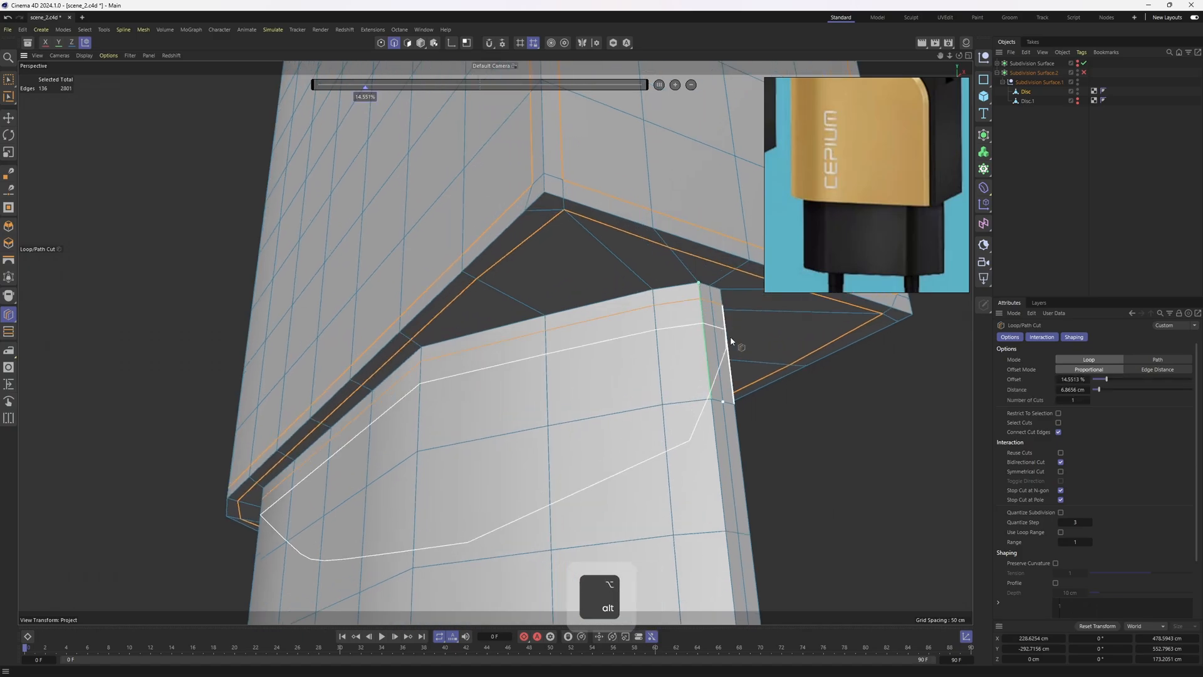
pyautogui.keyDown('alt'); pyautogui.moveTo(731, 336); pyautogui.dragTo(779, 360); pyautogui.keyUp('alt')
pyautogui.press('q')
pyautogui.press('q')
pyautogui.press('Return')
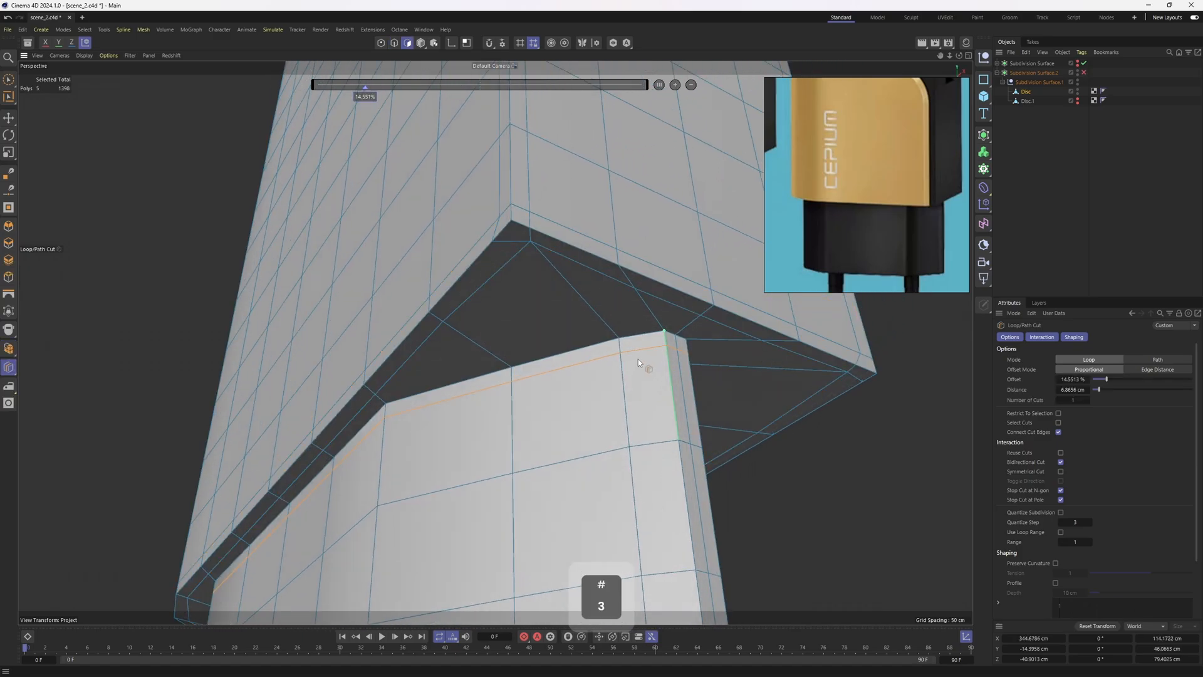
# - Try to clone the edge loop where the collar meets the body with Edge Slide at an offset of -2.5307 cm
pyautogui.press('u')
pyautogui.press('l')
pyautogui.press('2')
pyautogui.click(640, 336)
pyautogui.press('m')
pyautogui.press('o')
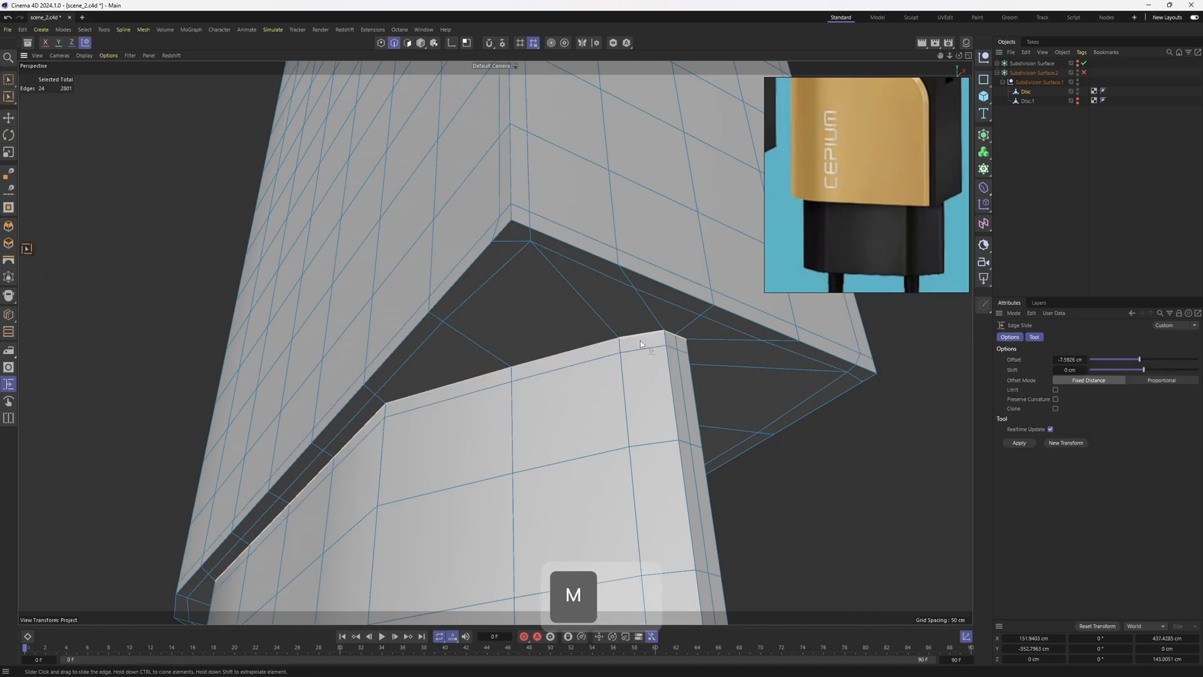
pyautogui.scroll(3, 641, 338)
pyautogui.moveTo(642, 337)
pyautogui.keyDown('ctrl'); pyautogui.mouseDown()
pyautogui.moveTo(813, 303)
pyautogui.moveTo(651, 392)
pyautogui.moveTo(558, 352)
pyautogui.moveTo(532, 367)
pyautogui.mouseUp(); pyautogui.keyUp('ctrl')
pyautogui.hotkey('ctrl', 'z')
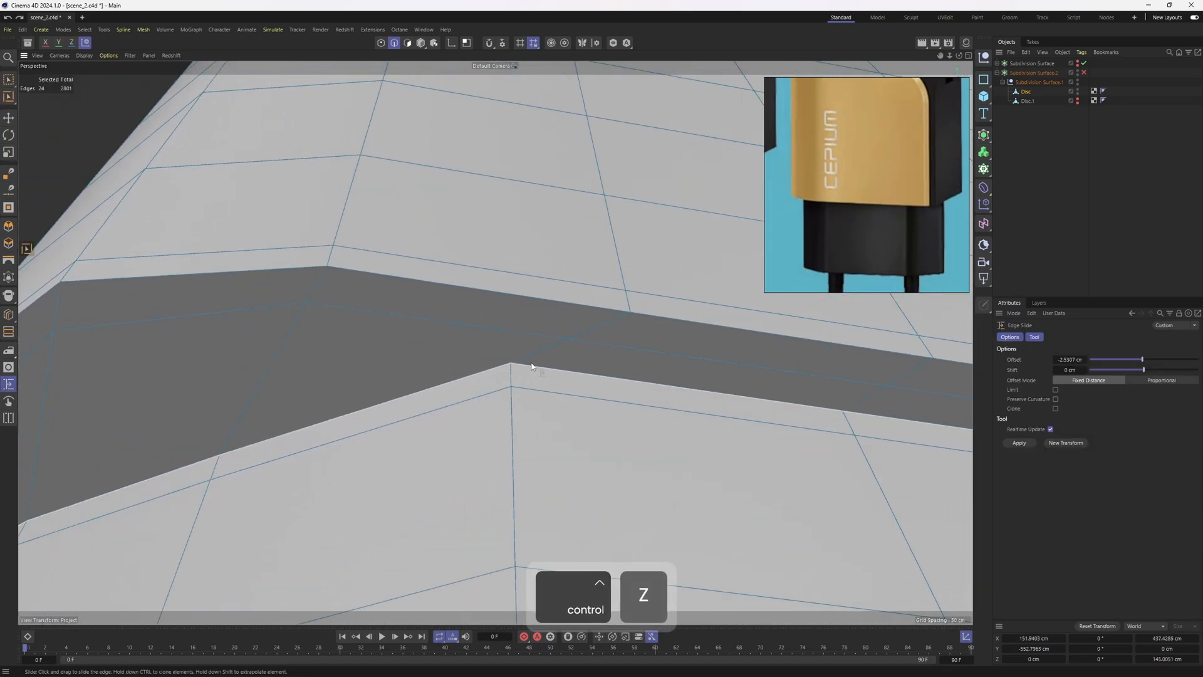
# - Move the point on the body's underside beside the collar's corner along the X axis
pyautogui.press('e')
pyautogui.press('1')
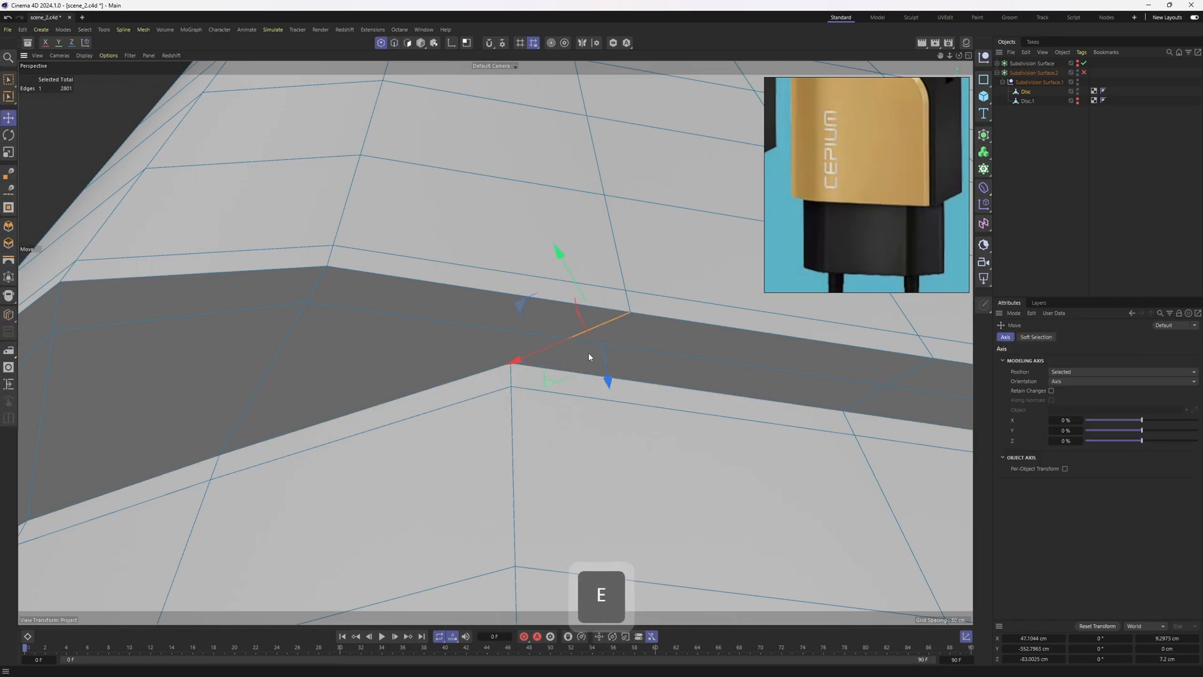
pyautogui.keyDown('alt'); pyautogui.moveTo(599, 349); pyautogui.dragTo(492, 318); pyautogui.keyUp('alt')
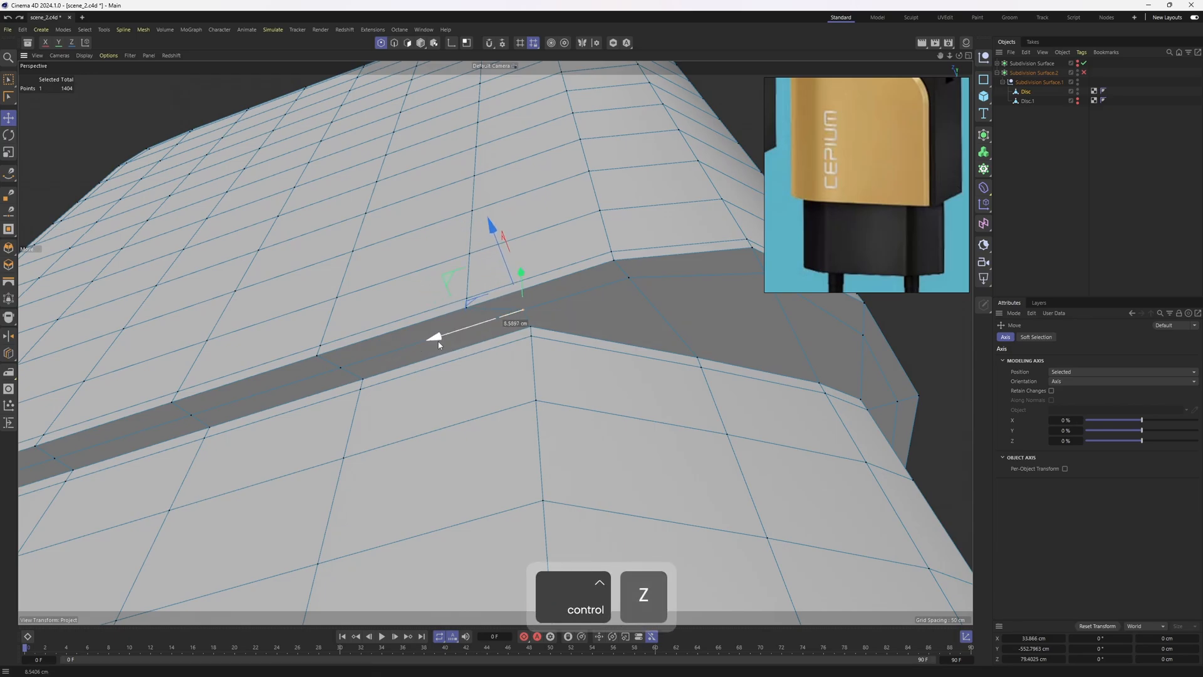
# - Clone the edge loop where the collar meets the body onto the underside with Edge Slide at -2.6007 cm, and check the smoothing
pyautogui.press('2')
pyautogui.press('e')
pyautogui.doubleClick(598, 339)
pyautogui.keyDown('alt'); pyautogui.moveTo(599, 339); pyautogui.dragTo(453, 418); pyautogui.keyUp('alt')
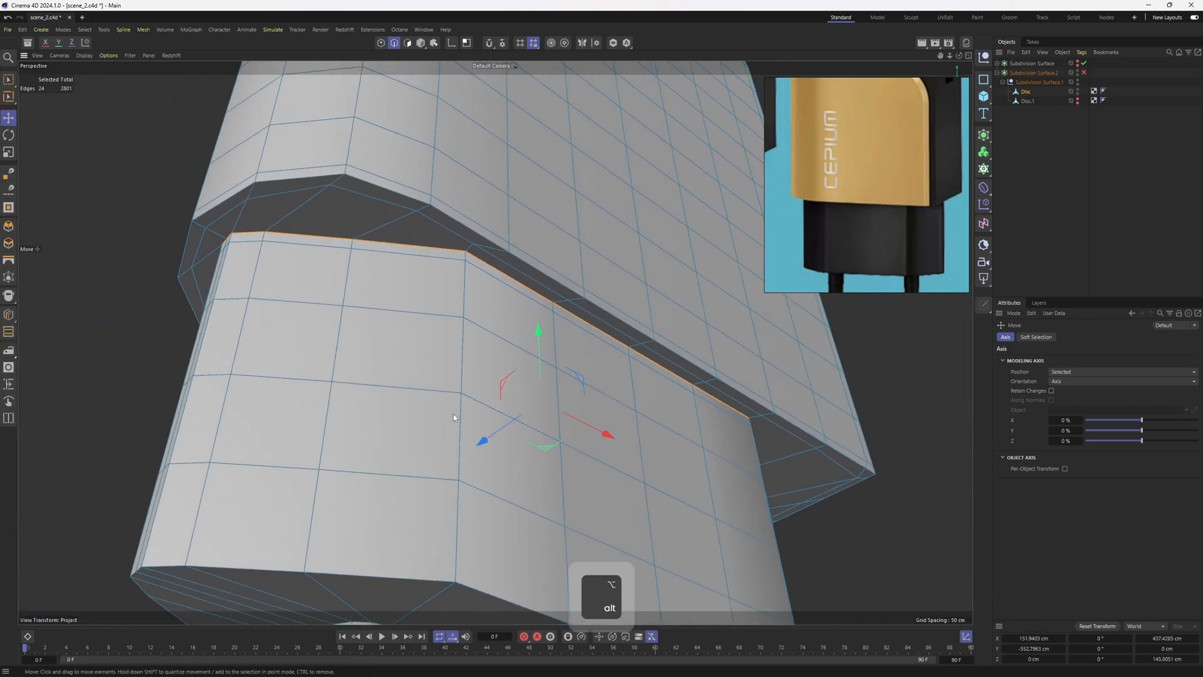
pyautogui.scroll(3, 451, 384)
pyautogui.press('m')
pyautogui.press('o')
pyautogui.scroll(3, 455, 303)
pyautogui.keyDown('alt'); pyautogui.moveTo(495, 218); pyautogui.dragTo(532, 274, button='middle'); pyautogui.keyUp('alt')
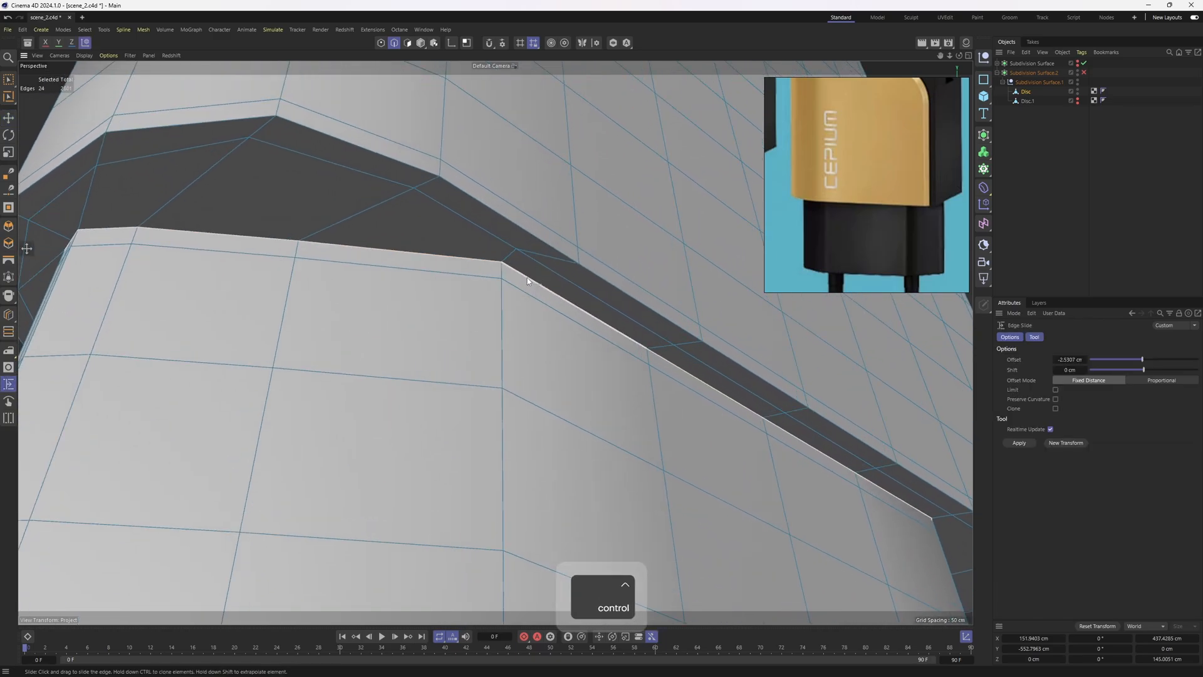
pyautogui.keyDown('ctrl'); pyautogui.moveTo(527, 277); pyautogui.dragTo(531, 275); pyautogui.keyUp('ctrl')
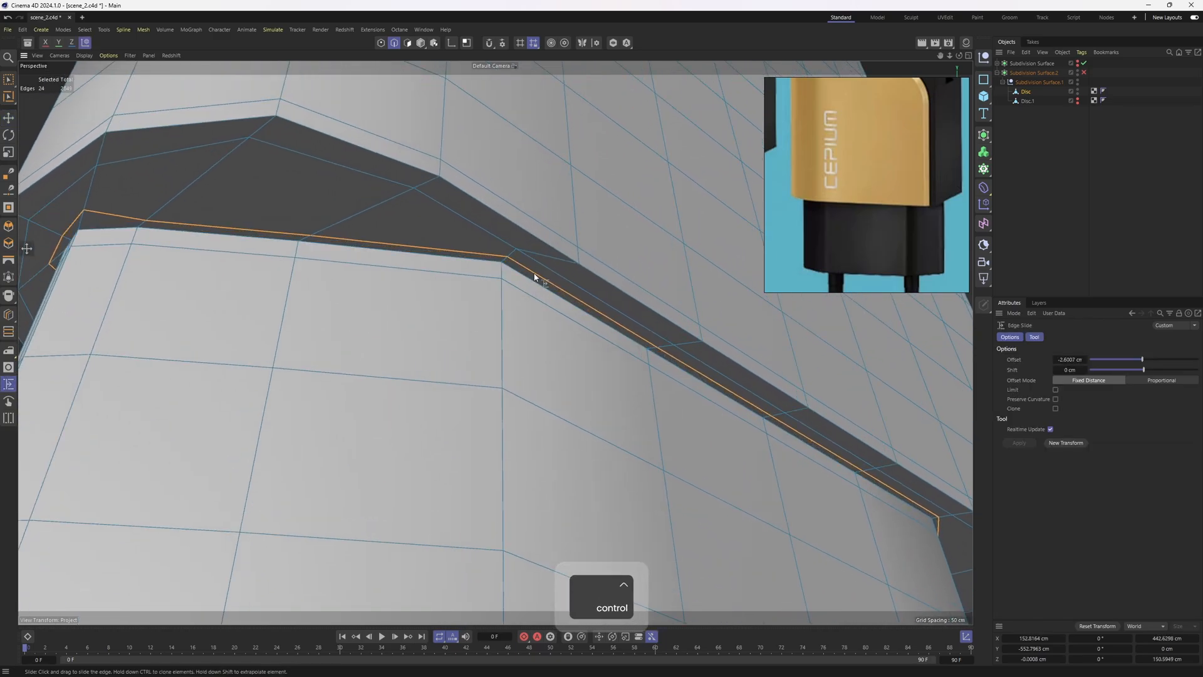
pyautogui.press('q')
pyautogui.click(1142, 191)
pyautogui.scroll(-6, 537, 389)
pyautogui.keyDown('alt'); pyautogui.moveTo(537, 389); pyautogui.dragTo(599, 427); pyautogui.keyUp('alt')
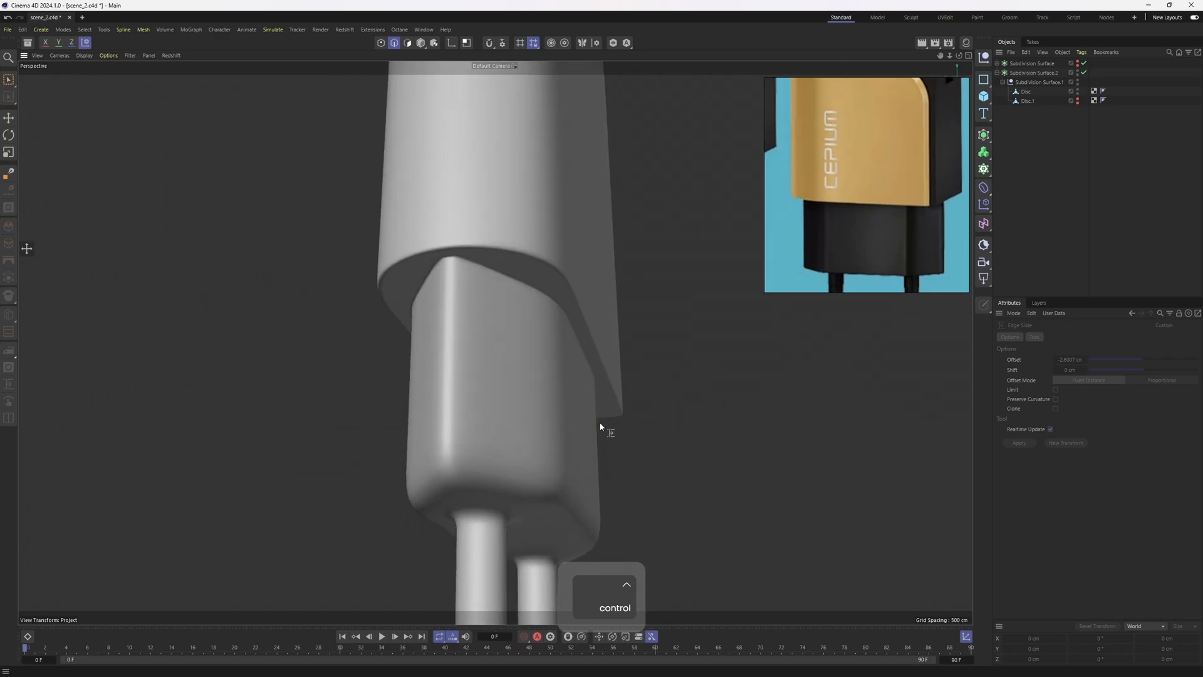
# - Select the collar's lower rim loop and clone it up the side with Edge Slide at an offset of 8.2294 cm
pyautogui.hotkey('ctrl', 'z')
pyautogui.press('q')
pyautogui.keyDown('alt'); pyautogui.moveTo(479, 496); pyautogui.dragTo(440, 409); pyautogui.keyUp('alt')
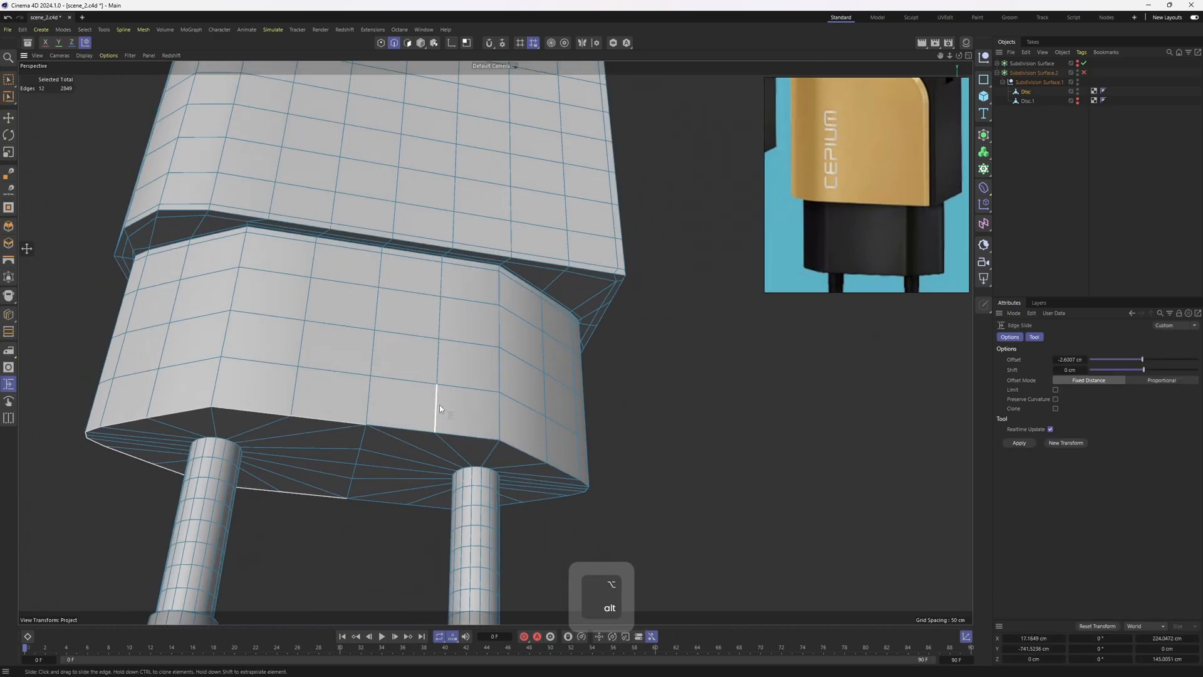
pyautogui.keyDown('shift'); pyautogui.doubleClick(416, 430); pyautogui.keyUp('shift')
pyautogui.scroll(2, 525, 456)
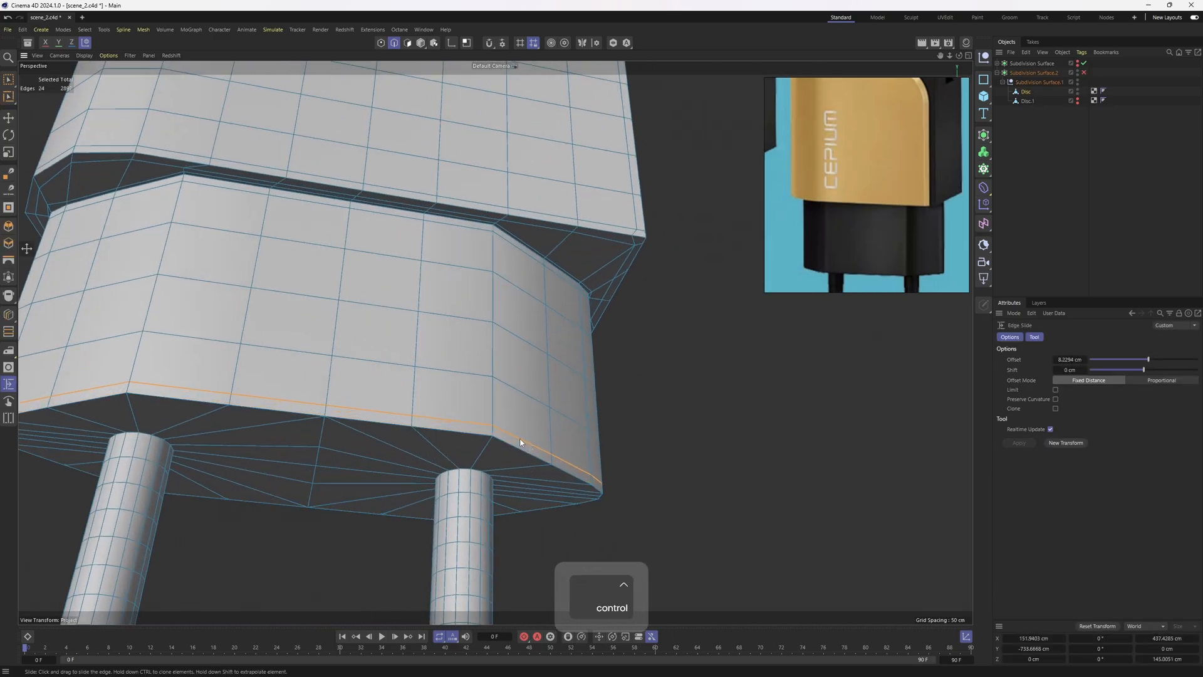
# - Clone support loops with Edge Slide around the collar's underside rim and one pin's base, offsetting the pin's loop 4.6092 cm
pyautogui.moveTo(520, 443)
pyautogui.keyDown('alt'); pyautogui.mouseDown()
pyautogui.moveTo(495, 424)
pyautogui.moveTo(542, 438)
pyautogui.moveTo(582, 426)
pyautogui.moveTo(541, 435)
pyautogui.moveTo(575, 427)
pyautogui.moveTo(508, 514)
pyautogui.moveTo(528, 382)
pyautogui.moveTo(639, 429)
pyautogui.mouseUp(); pyautogui.keyUp('alt')
pyautogui.press('u')
pyautogui.press('l')
pyautogui.click(540, 438)
pyautogui.press('m')
pyautogui.press('o')
pyautogui.doubleClick(509, 496)
pyautogui.press('q')
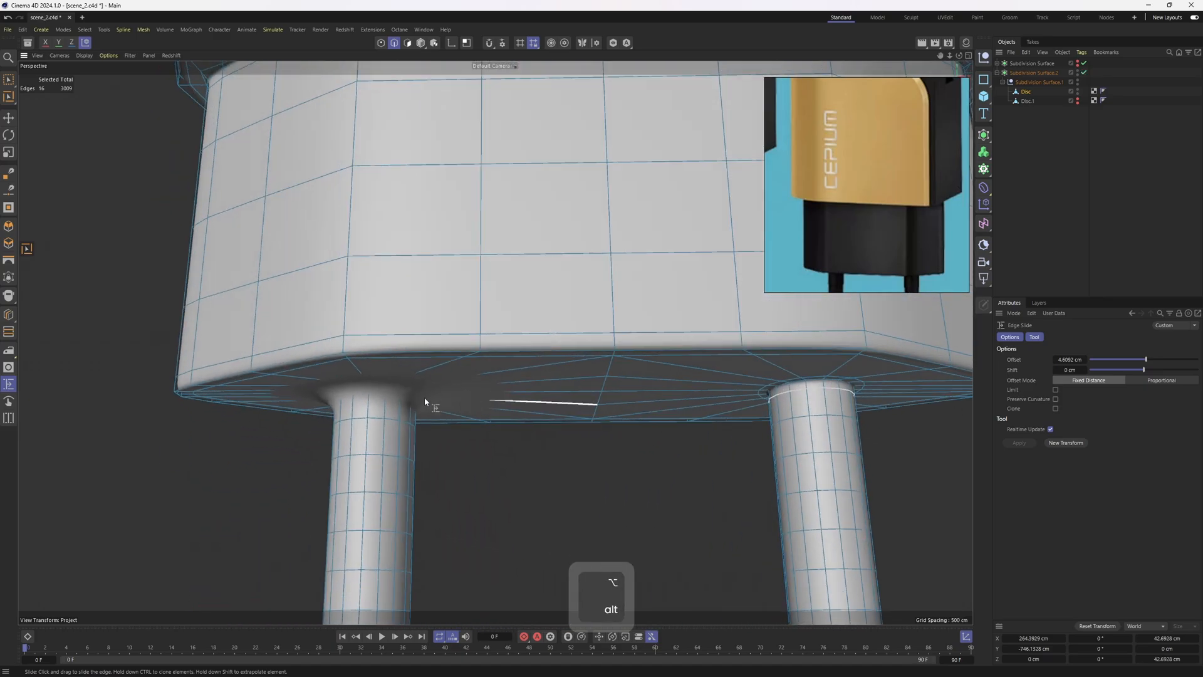
# - Clone the edge loop at the other pin's base with Edge Slide at an offset of 4.9214 cm, and turn the smoothing on
pyautogui.press('q')
pyautogui.moveTo(425, 401)
pyautogui.keyDown('alt'); pyautogui.mouseDown()
pyautogui.moveTo(393, 381)
pyautogui.moveTo(404, 399)
pyautogui.mouseUp(); pyautogui.keyUp('alt')
pyautogui.doubleClick(397, 382)
pyautogui.press('q')
pyautogui.click(1031, 226)
# - Examine the smoothed collar, pins, body and USB port recess for edges that still need support
pyautogui.keyDown('alt'); pyautogui.moveTo(847, 307); pyautogui.dragTo(409, 461, button='right'); pyautogui.keyUp('alt')
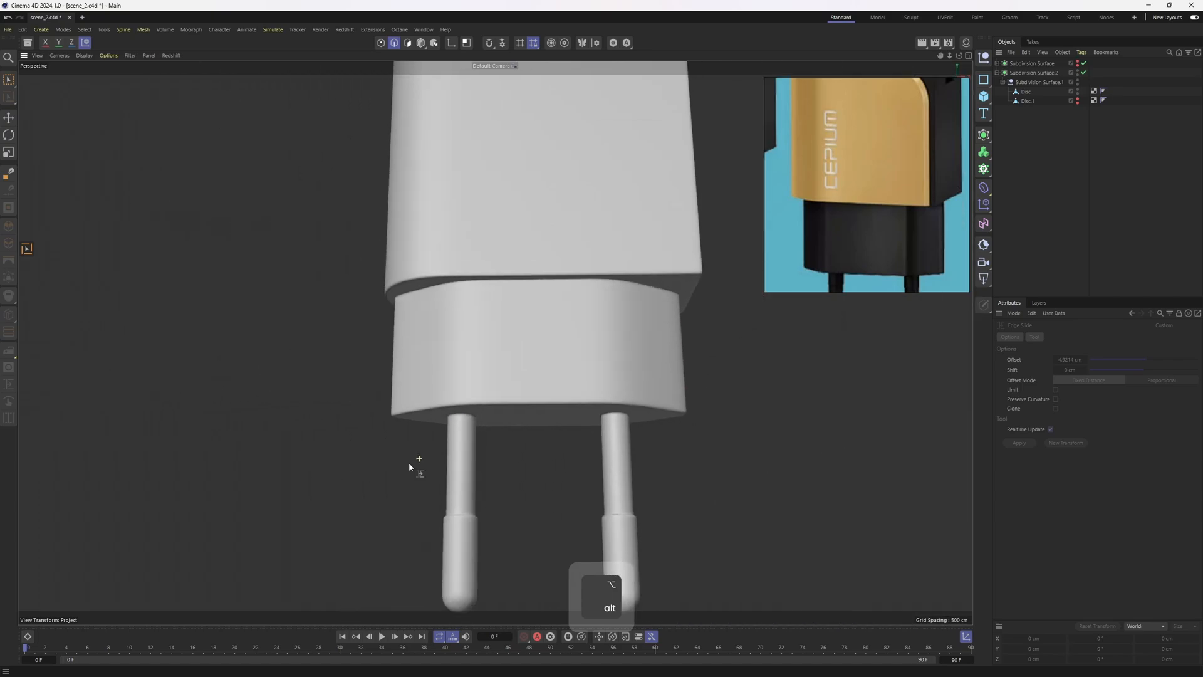
pyautogui.keyDown('alt'); pyautogui.moveTo(409, 461); pyautogui.dragTo(596, 449); pyautogui.keyUp('alt')
pyautogui.keyDown('alt'); pyautogui.moveTo(596, 449); pyautogui.dragTo(431, 412, button='right'); pyautogui.keyUp('alt')
pyautogui.keyDown('alt'); pyautogui.moveTo(432, 412); pyautogui.dragTo(486, 269); pyautogui.keyUp('alt')
pyautogui.keyDown('alt'); pyautogui.moveTo(487, 269); pyautogui.dragTo(531, 274, button='right'); pyautogui.keyUp('alt')
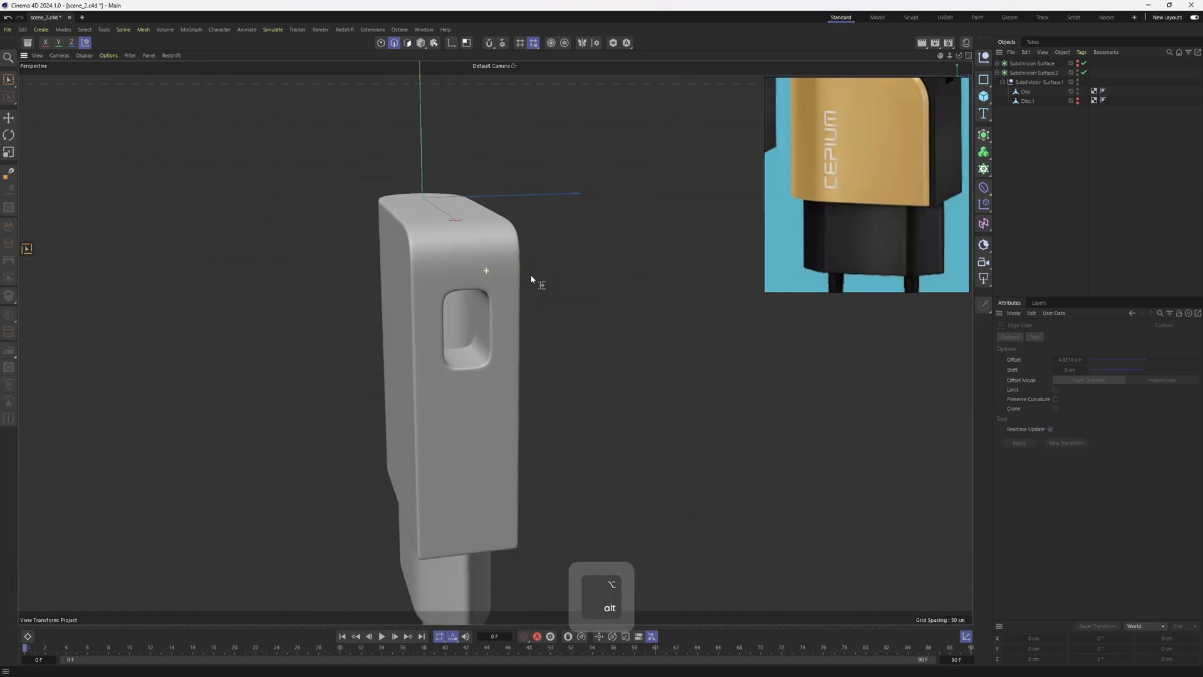
pyautogui.scroll(1, 530, 273)
pyautogui.hotkey('ctrl', 'z')
pyautogui.scroll(3, 479, 288)
pyautogui.press('q')
pyautogui.scroll(3, 440, 320)
pyautogui.scroll(2, 441, 320)
pyautogui.press('q')
pyautogui.scroll(-3, 441, 319)
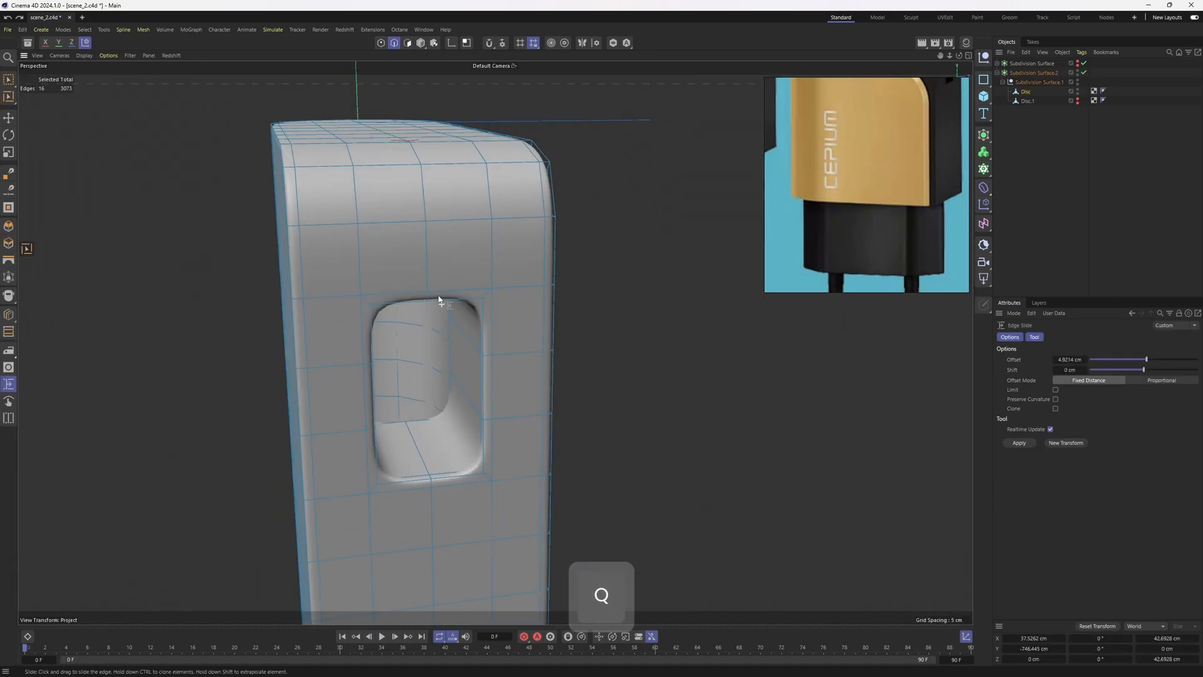
# - Turn the smoothing off and select the edges running through the USB port recess's two upper corners
pyautogui.keyDown('alt'); pyautogui.moveTo(440, 314); pyautogui.dragTo(431, 368); pyautogui.keyUp('alt')
pyautogui.scroll(3, 477, 204)
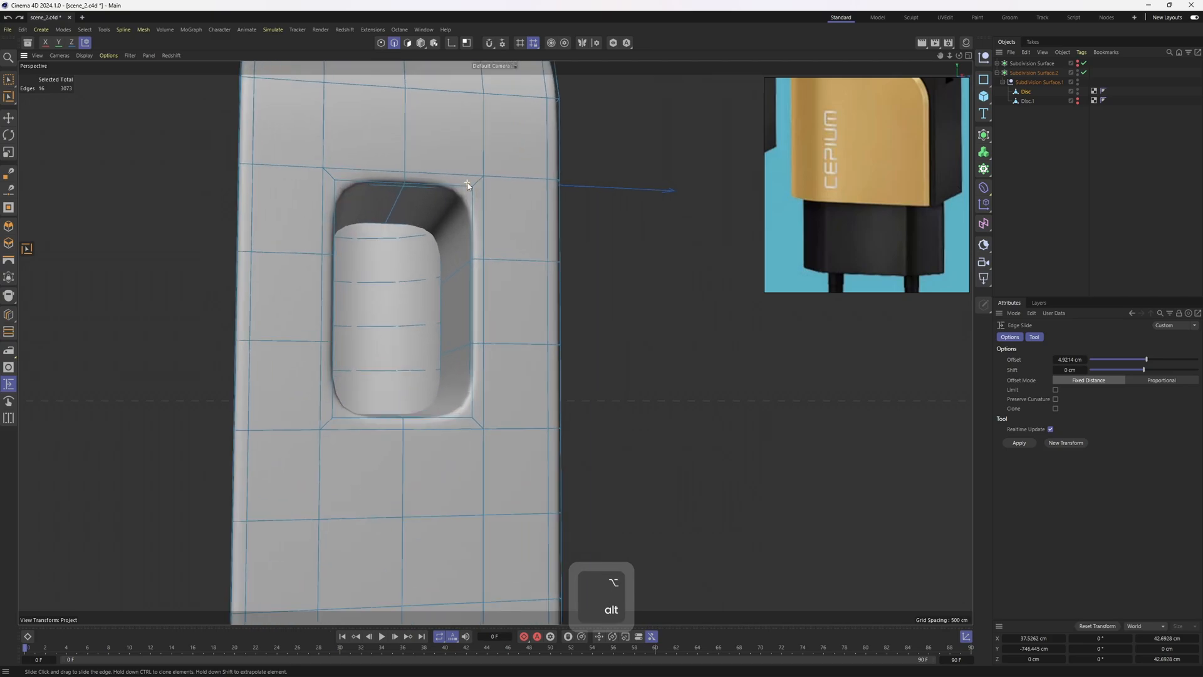
pyautogui.keyDown('alt'); pyautogui.moveTo(482, 206); pyautogui.dragTo(508, 266, button='middle'); pyautogui.keyUp('alt')
pyautogui.scroll(2, 506, 262)
pyautogui.press('q')
pyautogui.press('2')
pyautogui.press('e')
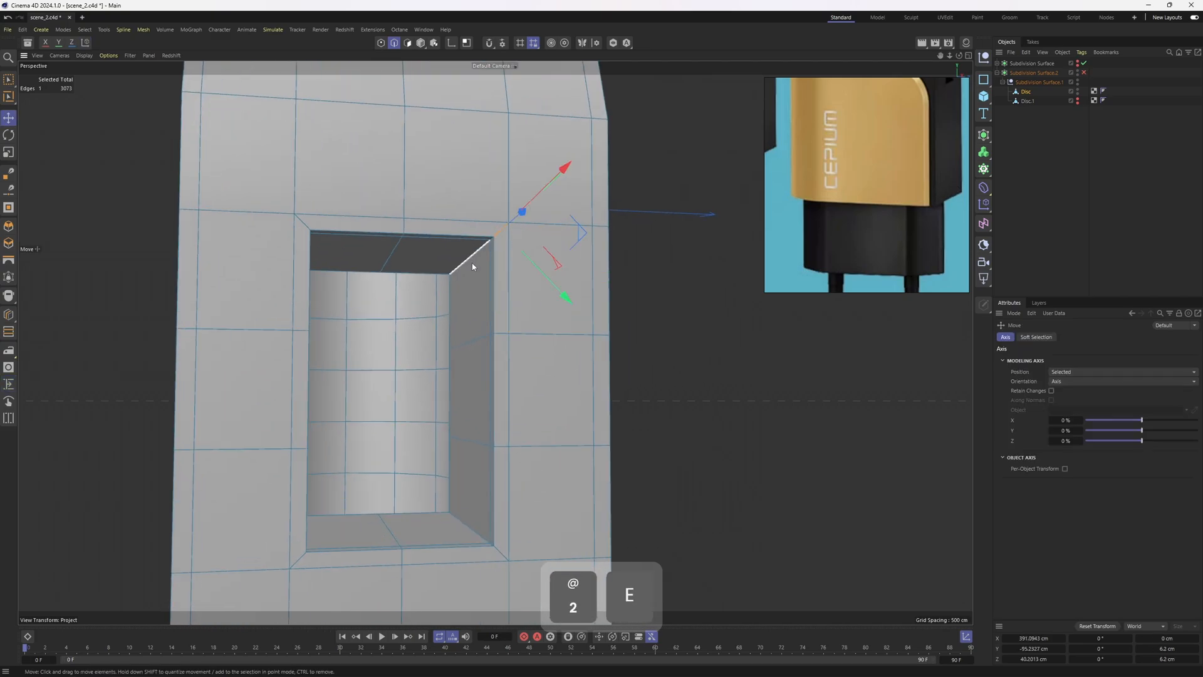
pyautogui.keyDown('ctrl'); pyautogui.keyDown('shift'); pyautogui.click(473, 264); pyautogui.keyUp('shift'); pyautogui.keyUp('ctrl')
pyautogui.keyDown('alt'); pyautogui.moveTo(384, 258); pyautogui.dragTo(276, 248); pyautogui.keyUp('alt')
pyautogui.keyDown('shift'); pyautogui.click(251, 225); pyautogui.keyUp('shift')
pyautogui.keyDown('ctrl'); pyautogui.keyDown('shift'); pyautogui.click(317, 260); pyautogui.keyUp('shift'); pyautogui.keyUp('ctrl')
# - Add the edges of the recess's two lower corners to the selection and bevel all four corners in Solid mode with a 4.8 cm offset
pyautogui.keyDown('alt'); pyautogui.moveTo(296, 515); pyautogui.dragTo(307, 466, button='middle'); pyautogui.keyUp('alt')
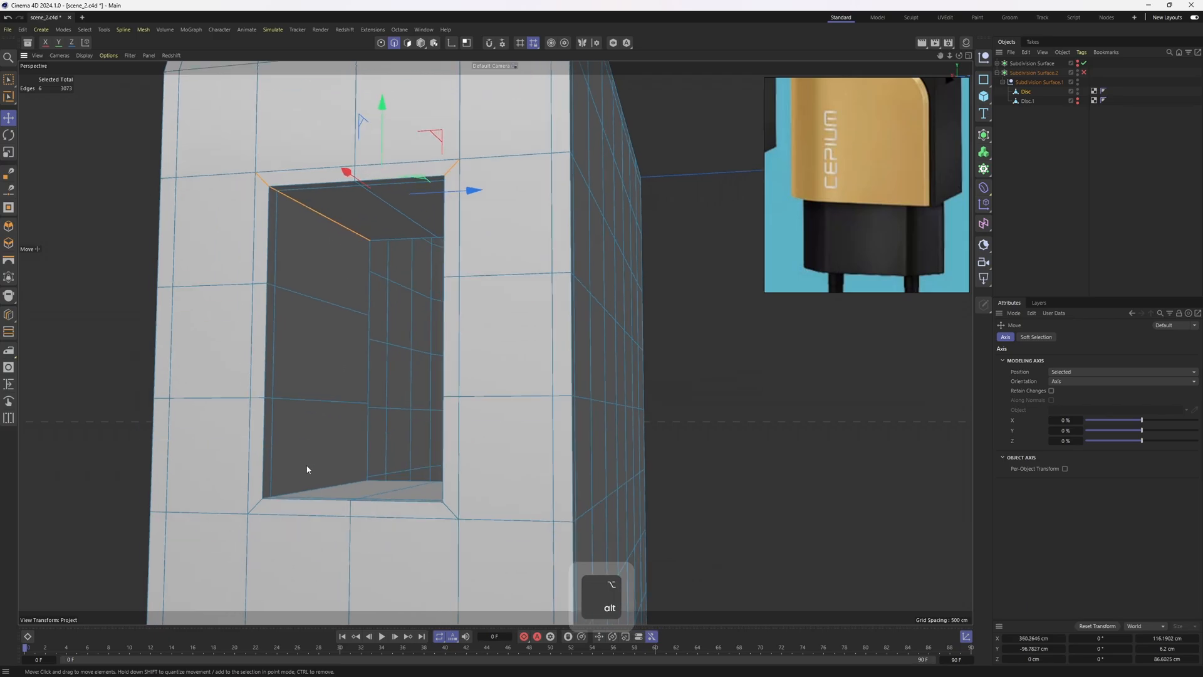
pyautogui.keyDown('alt'); pyautogui.moveTo(307, 469); pyautogui.dragTo(430, 484); pyautogui.keyUp('alt')
pyautogui.keyDown('shift'); pyautogui.click(290, 505); pyautogui.keyUp('shift')
pyautogui.keyDown('ctrl'); pyautogui.keyDown('shift'); pyautogui.click(264, 526); pyautogui.keyUp('shift'); pyautogui.keyUp('ctrl')
pyautogui.keyDown('shift'); pyautogui.click(499, 504); pyautogui.keyUp('shift')
pyautogui.keyDown('ctrl'); pyautogui.keyDown('shift'); pyautogui.click(531, 536); pyautogui.keyUp('shift'); pyautogui.keyUp('ctrl')
pyautogui.scroll(-2, 443, 276)
pyautogui.keyDown('alt'); pyautogui.moveTo(507, 401); pyautogui.dragTo(574, 292); pyautogui.keyUp('alt')
pyautogui.rightClick(574, 292)
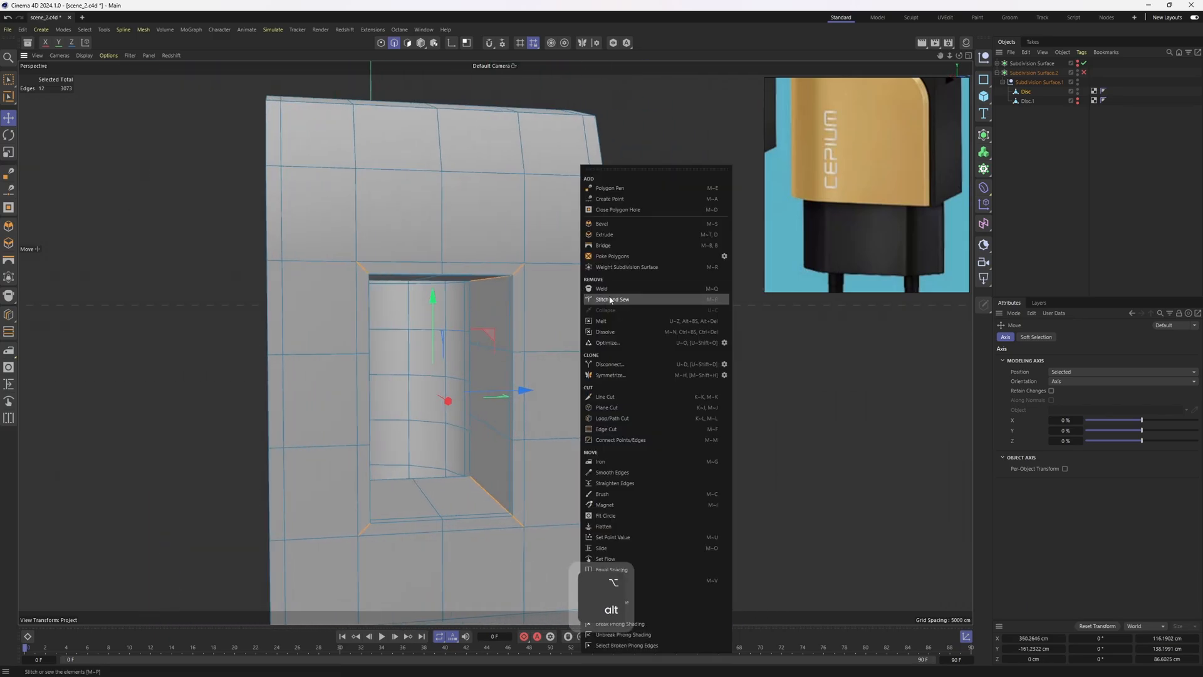
pyautogui.click(617, 225)
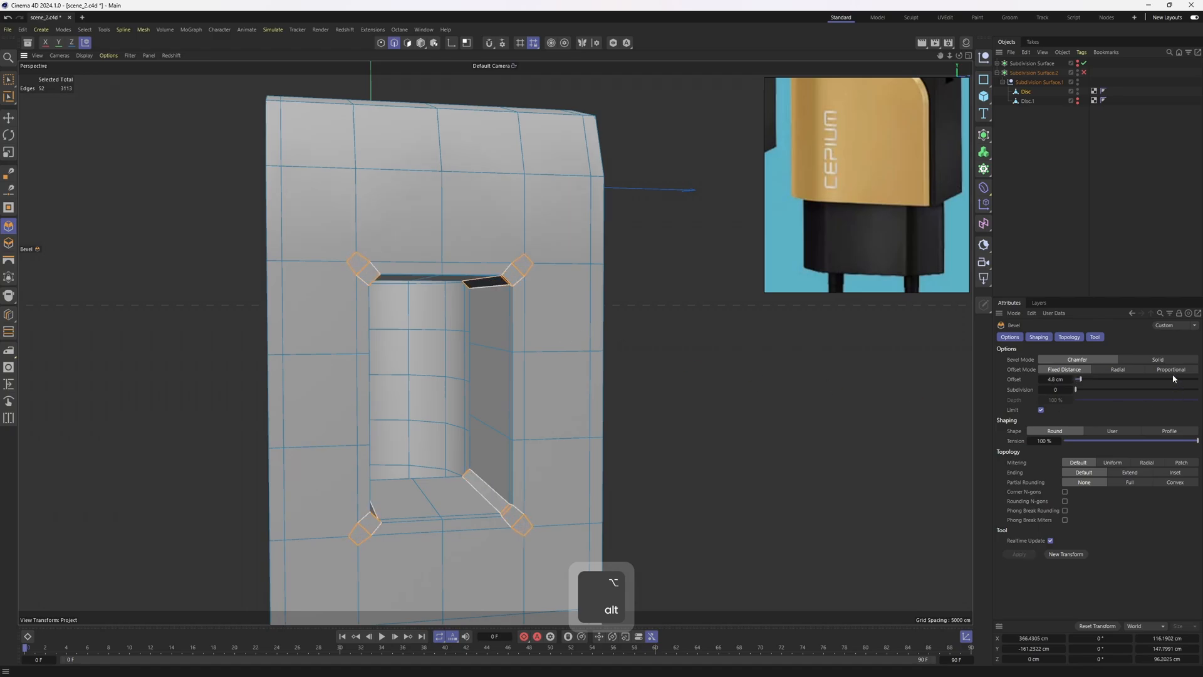
pyautogui.click(1162, 361)
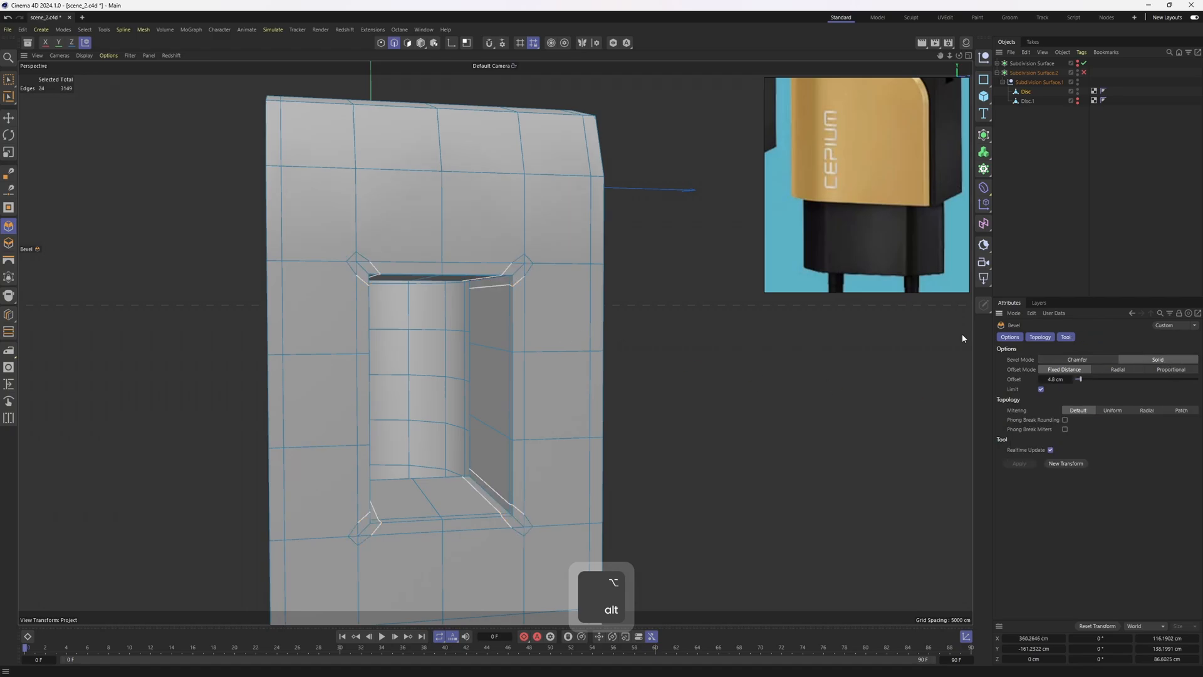
# - Turn the smoothing on and examine the bevelled corners of the USB port recess for shading problems
pyautogui.scroll(4, 522, 272)
pyautogui.keyDown('alt'); pyautogui.moveTo(523, 273); pyautogui.dragTo(456, 279); pyautogui.keyUp('alt')
pyautogui.press('q')
pyautogui.click(1062, 171)
pyautogui.scroll(-3, 524, 276)
pyautogui.scroll(-3, 351, 203)
pyautogui.hotkey('ctrl', 'z')
# - Turn the smoothing off and use the Polygon Pen to weld the outer bevel points around all four recess corners into the corner points
pyautogui.press('1')
pyautogui.press('w')
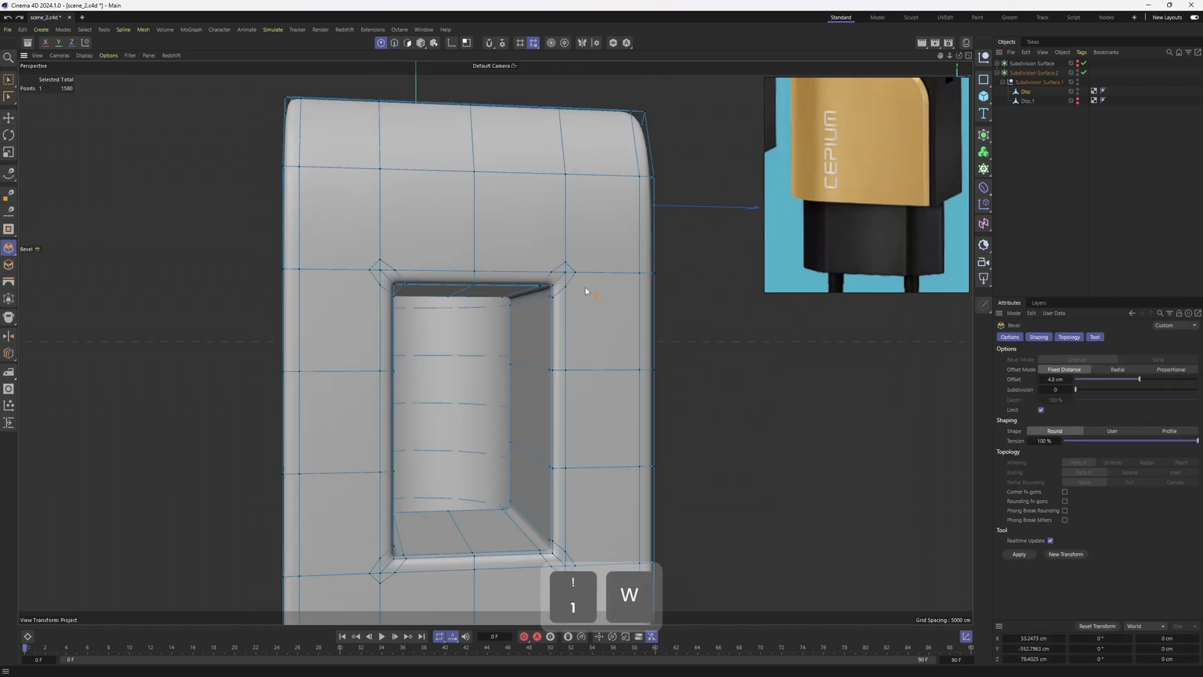
pyautogui.scroll(2, 589, 290)
pyautogui.rightClick(601, 291)
pyautogui.click(651, 268)
pyautogui.scroll(5, 588, 277)
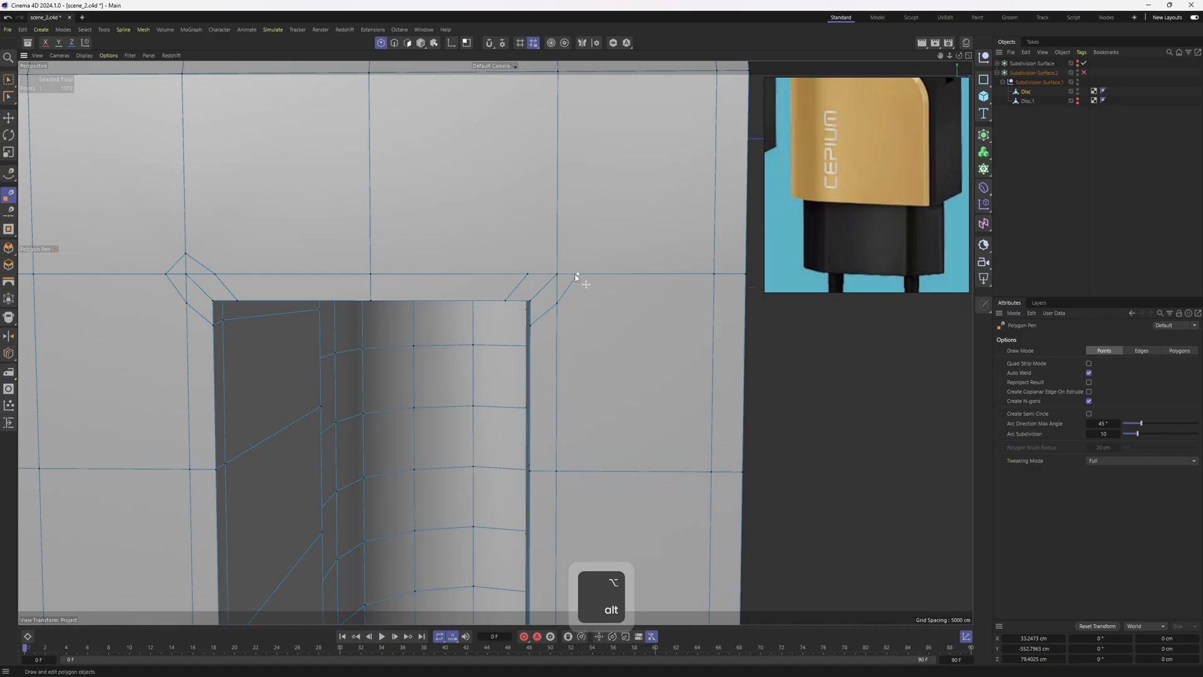
pyautogui.keyDown('alt'); pyautogui.moveTo(575, 276); pyautogui.dragTo(430, 437); pyautogui.keyUp('alt')
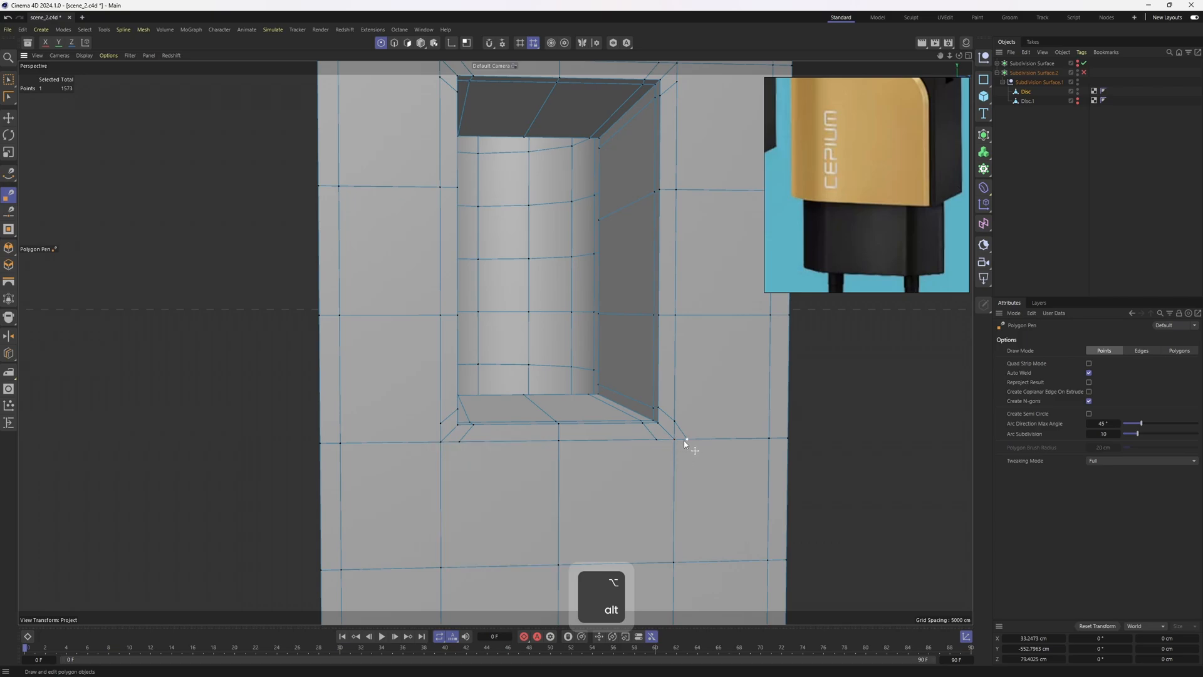
pyautogui.keyDown('alt'); pyautogui.moveTo(680, 447); pyautogui.dragTo(570, 351); pyautogui.keyUp('alt')
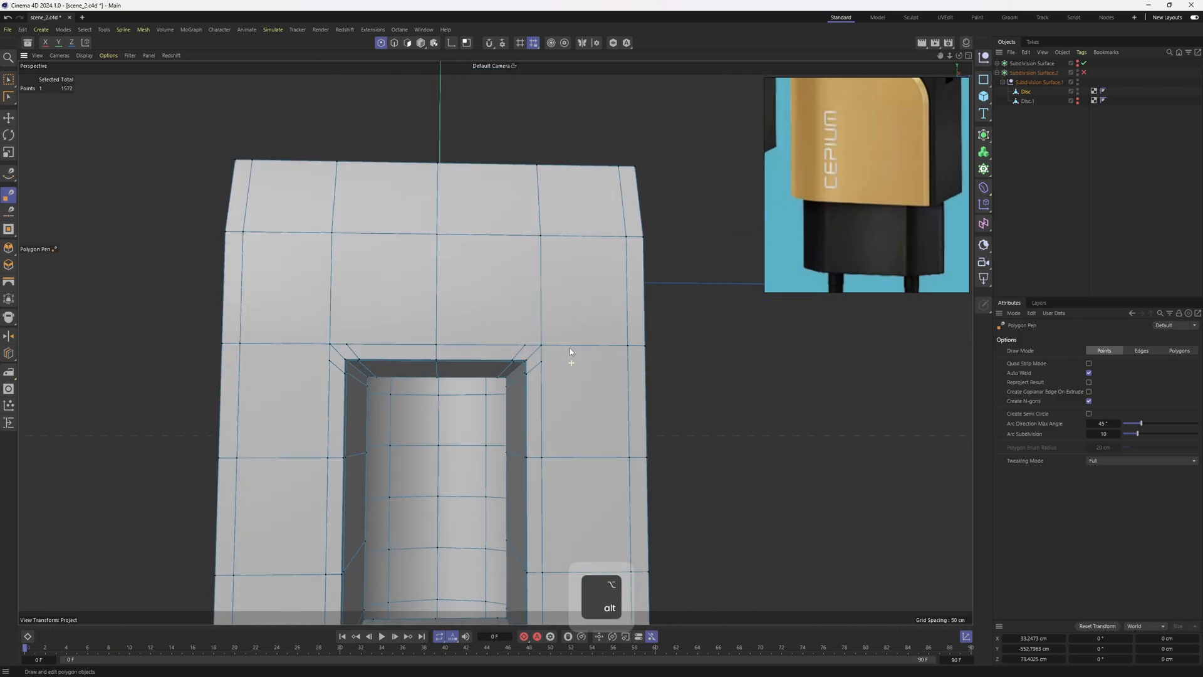
# - Reroute the edges at the recess's upper right corner with the Polygon Pen, adding a diagonal to the outer loop and removing the old straight edges
pyautogui.click(542, 362)
pyautogui.click(628, 345)
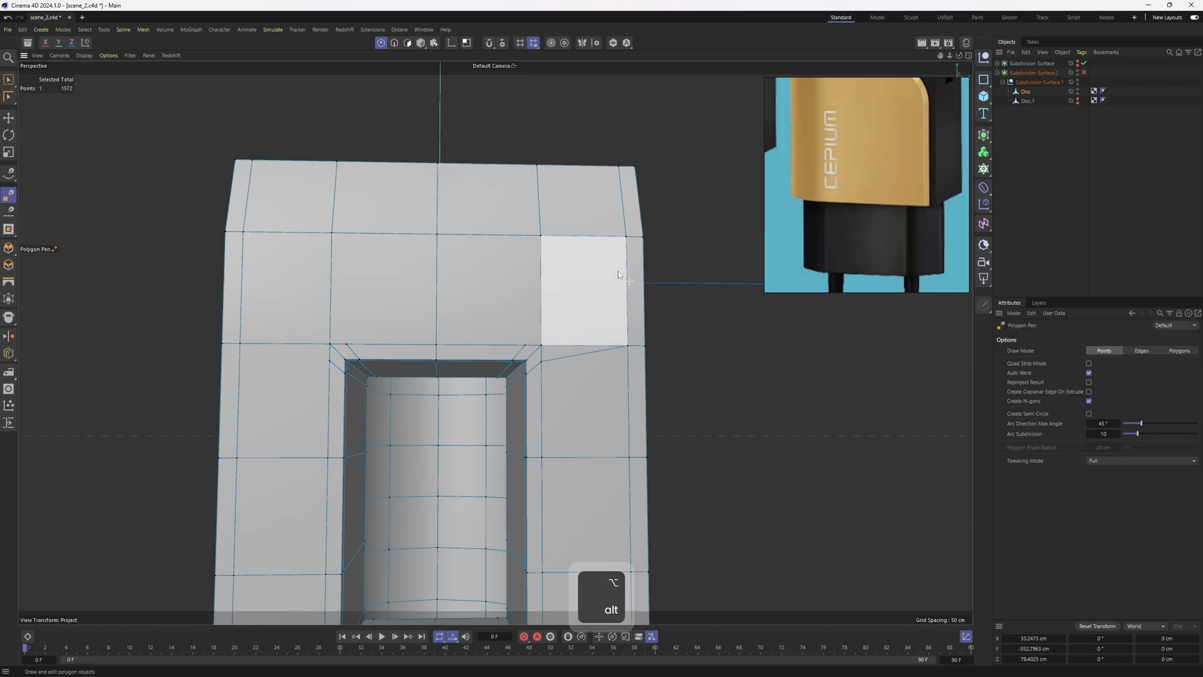
pyautogui.click(627, 237)
pyautogui.click(542, 345)
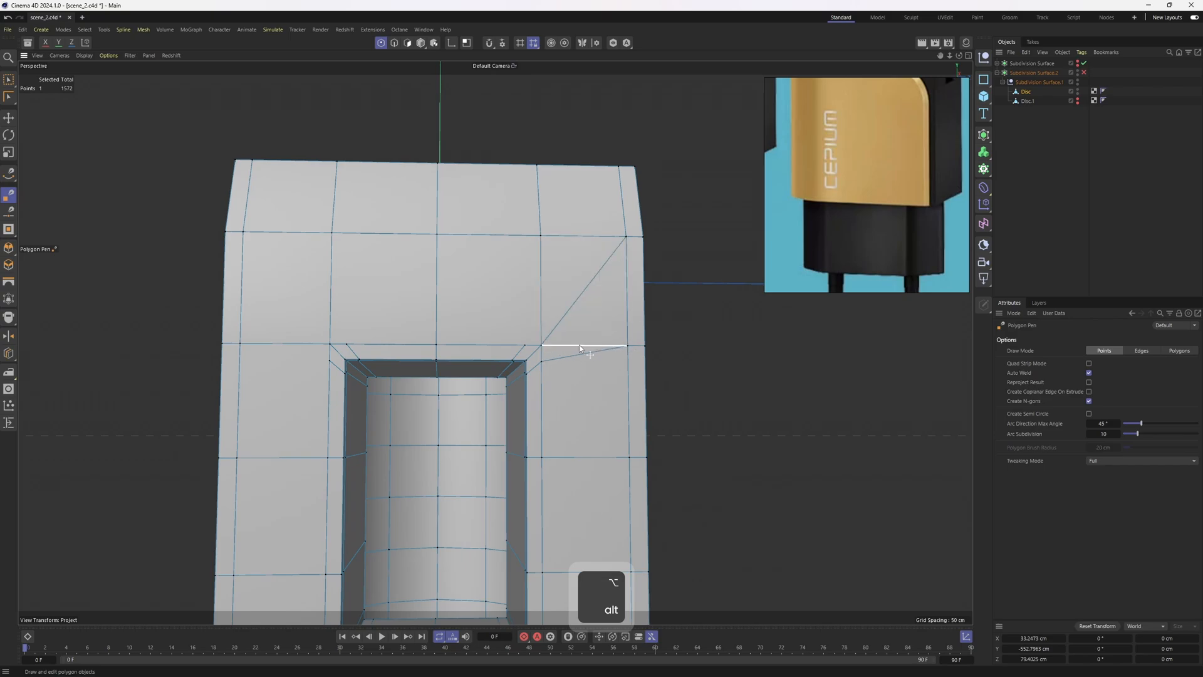
pyautogui.click(540, 236)
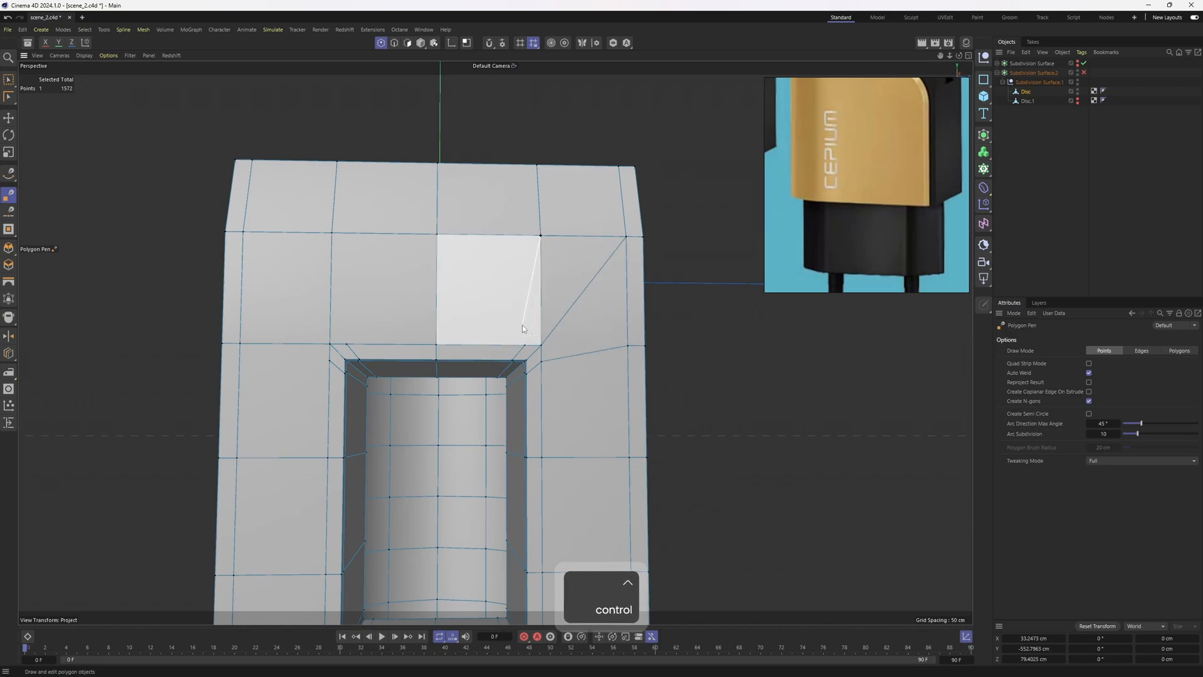
pyautogui.click(523, 345)
# - Mirror that edge layout at the recess's upper left corner, connecting its points to the outer loop and removing the old straight edges
pyautogui.moveTo(564, 317)
pyautogui.keyDown('alt'); pyautogui.mouseDown()
pyautogui.moveTo(524, 342)
pyautogui.moveTo(561, 338)
pyautogui.mouseUp(); pyautogui.keyUp('alt')
pyautogui.press('3')
pyautogui.keyDown('alt'); pyautogui.moveTo(479, 339); pyautogui.dragTo(500, 341); pyautogui.keyUp('alt')
pyautogui.press('1')
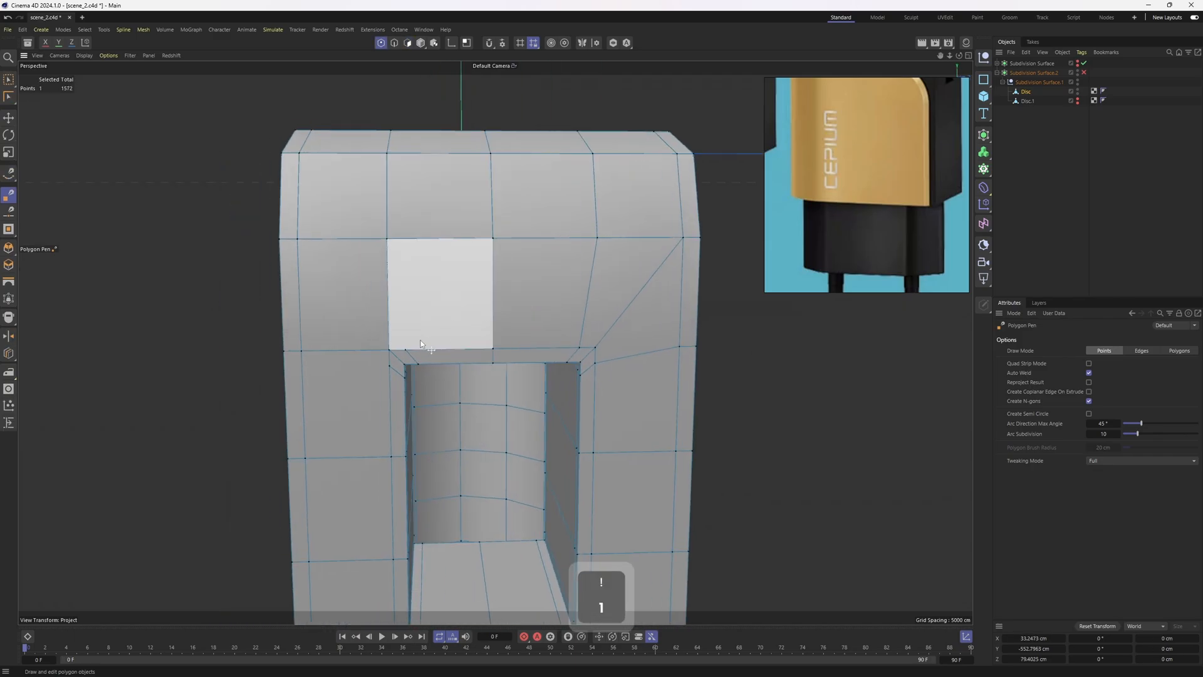
pyautogui.click(390, 362)
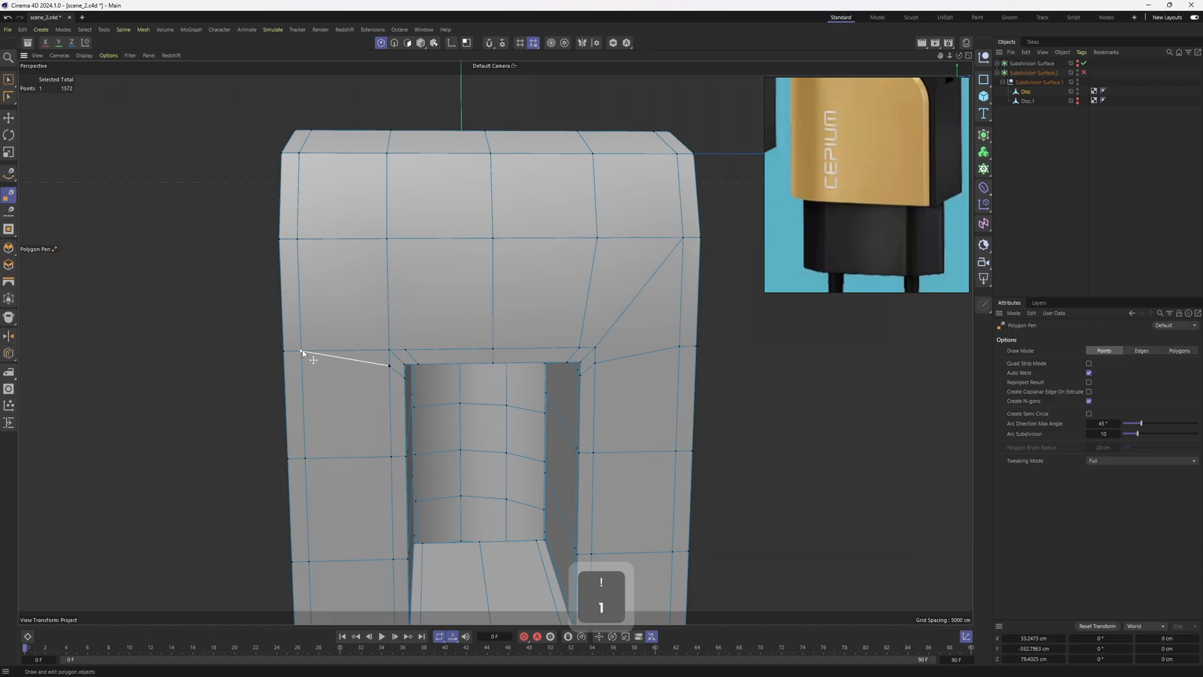
pyautogui.click(297, 240)
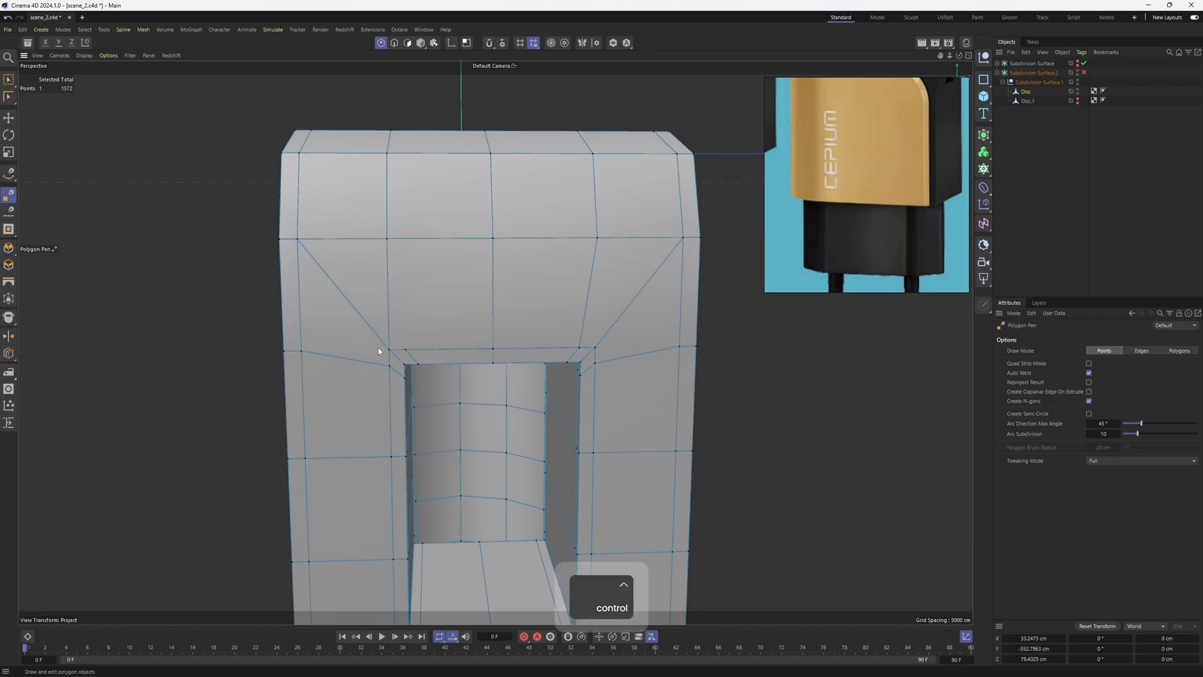
pyautogui.keyDown('ctrl'); pyautogui.click(388, 296); pyautogui.keyUp('ctrl')
pyautogui.scroll(-3, 390, 313)
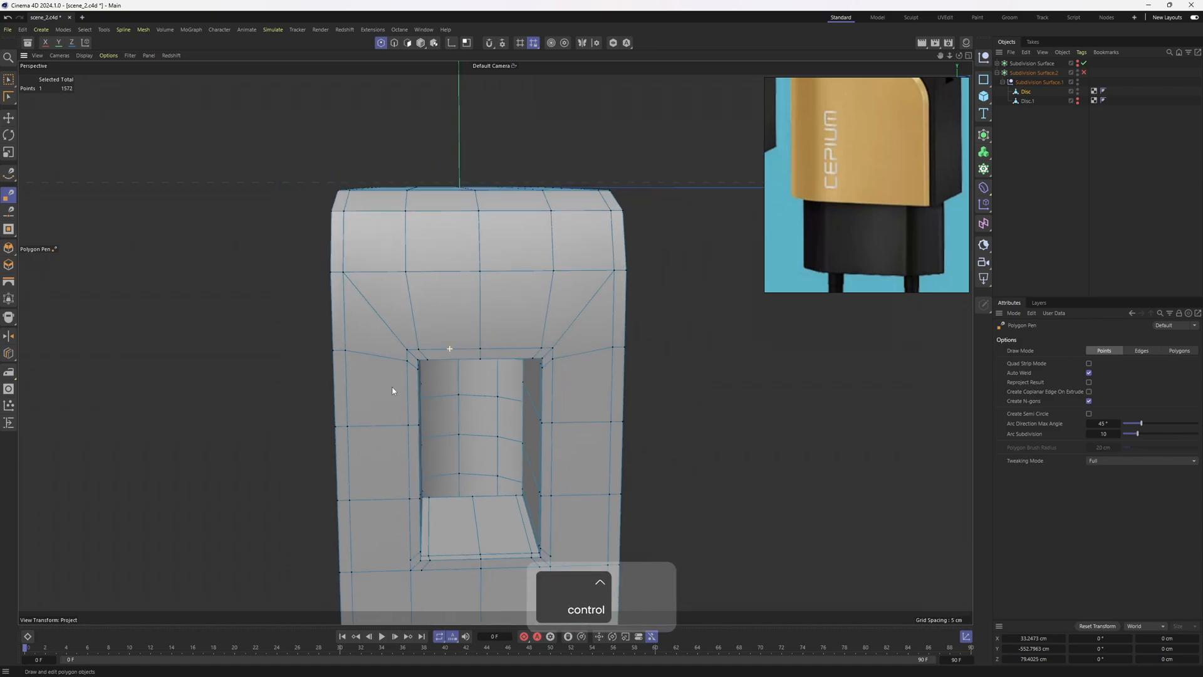
# - Reroute the edges below the recess's lower corners with the Polygon Pen, linking the corner points to the surrounding loops and removing the old straight edges
pyautogui.keyDown('alt'); pyautogui.moveTo(395, 392); pyautogui.dragTo(434, 311, button='middle'); pyautogui.keyUp('alt')
pyautogui.keyDown('alt'); pyautogui.moveTo(434, 310); pyautogui.dragTo(492, 317); pyautogui.keyUp('alt')
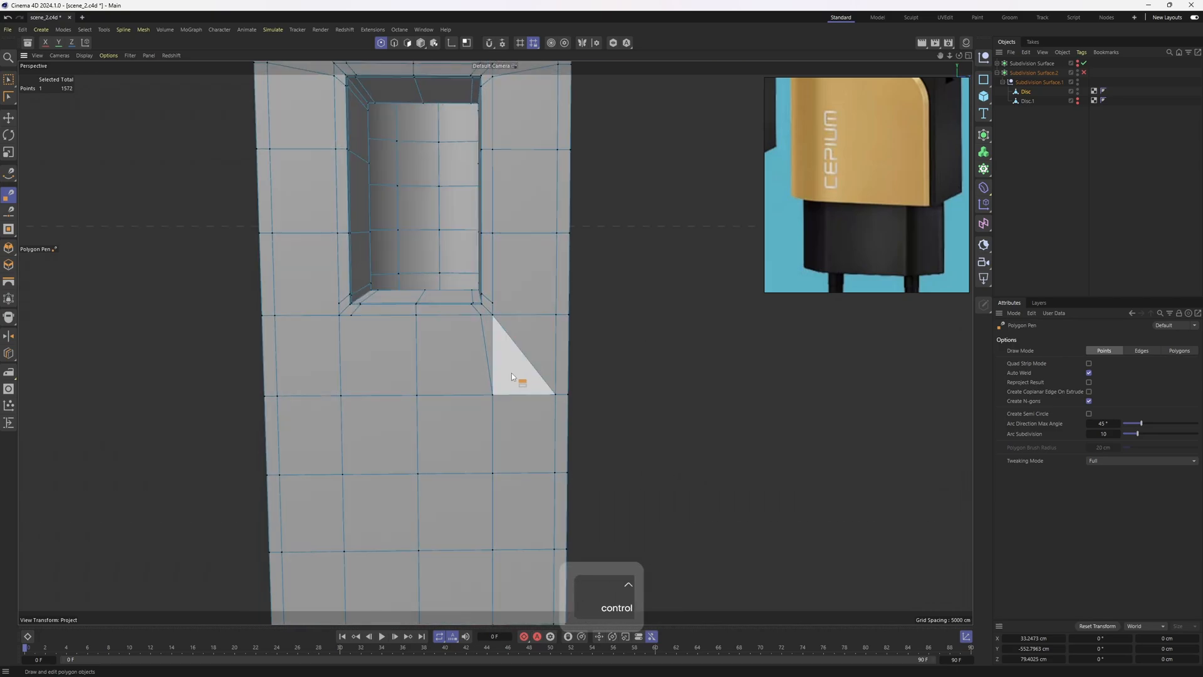
pyautogui.click(557, 316)
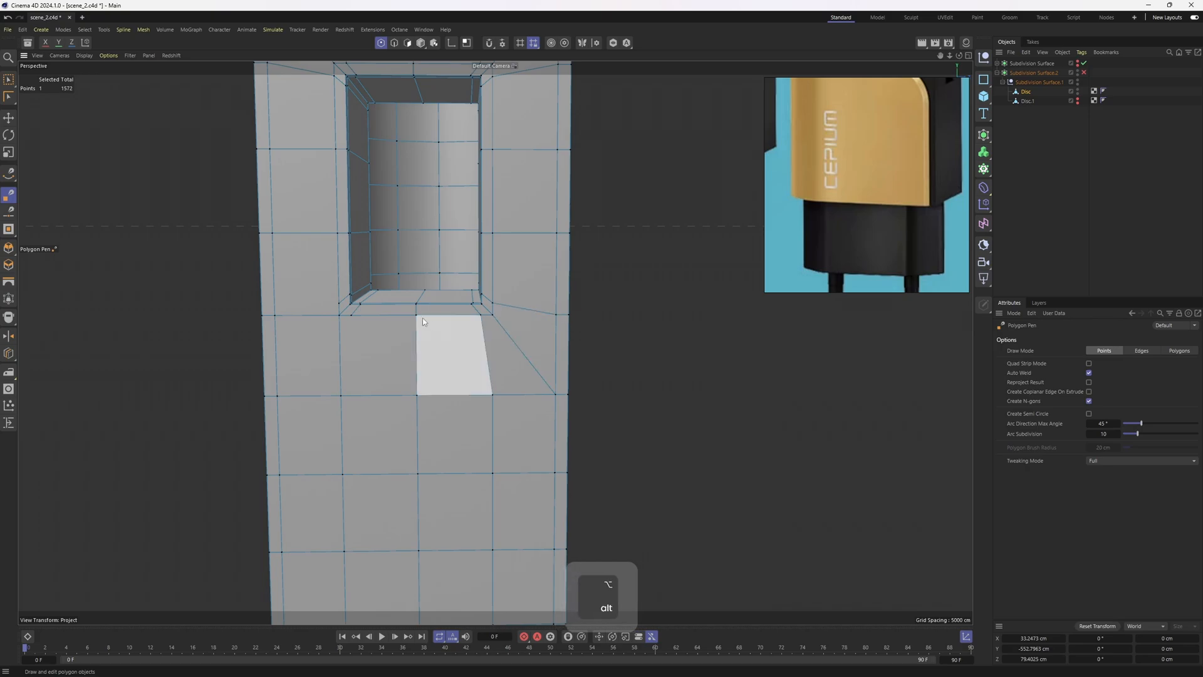
pyautogui.keyDown('alt'); pyautogui.moveTo(338, 322); pyautogui.dragTo(451, 348, button='middle'); pyautogui.keyUp('alt')
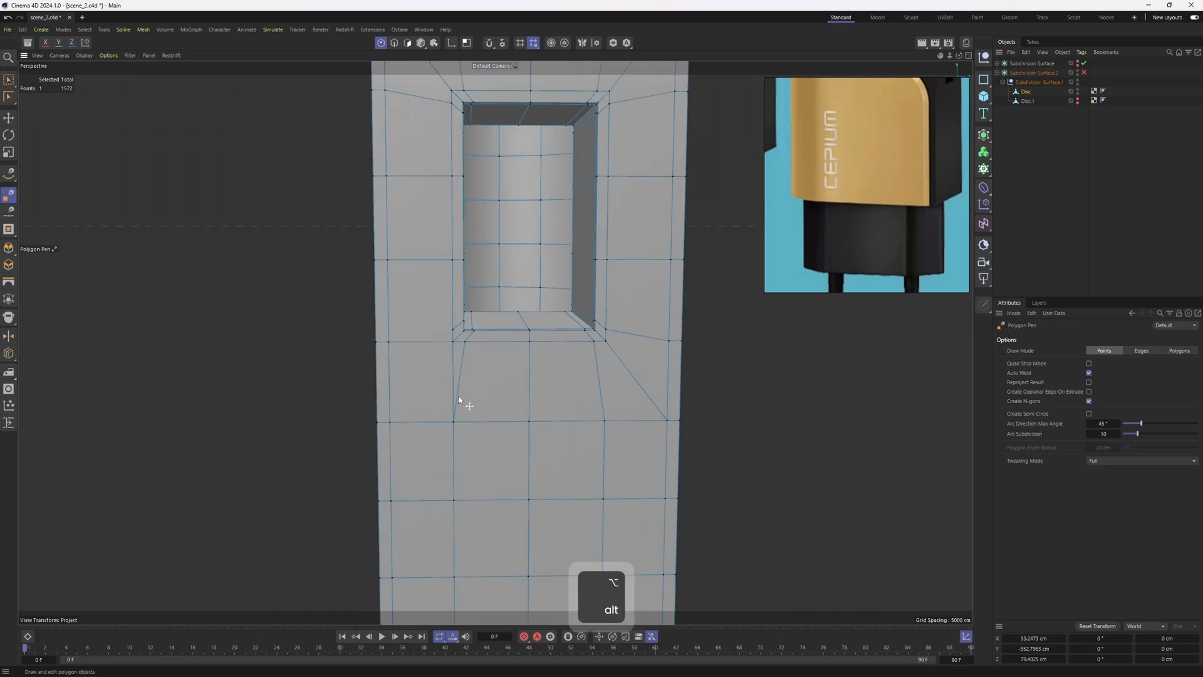
# - Draw a diagonal edge from the port opening's lower-left corner to the point on the body's left border
pyautogui.click(389, 423)
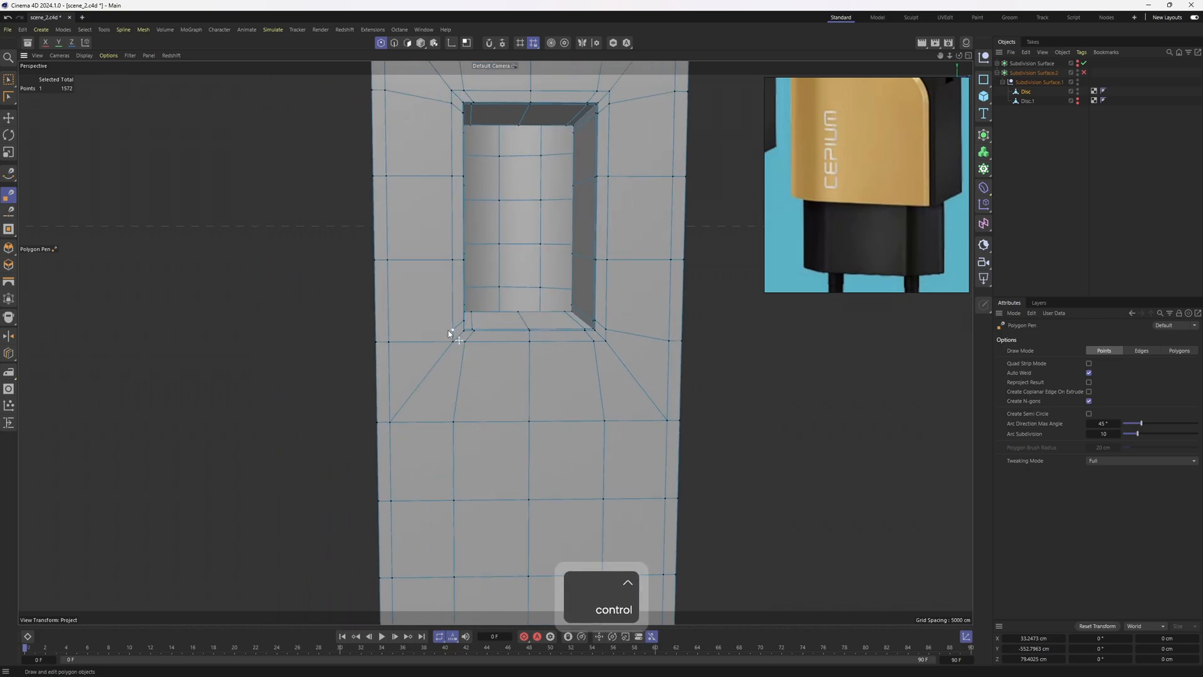
pyautogui.scroll(-3, 461, 363)
pyautogui.keyDown('alt'); pyautogui.moveTo(461, 363); pyautogui.dragTo(464, 370); pyautogui.keyUp('alt')
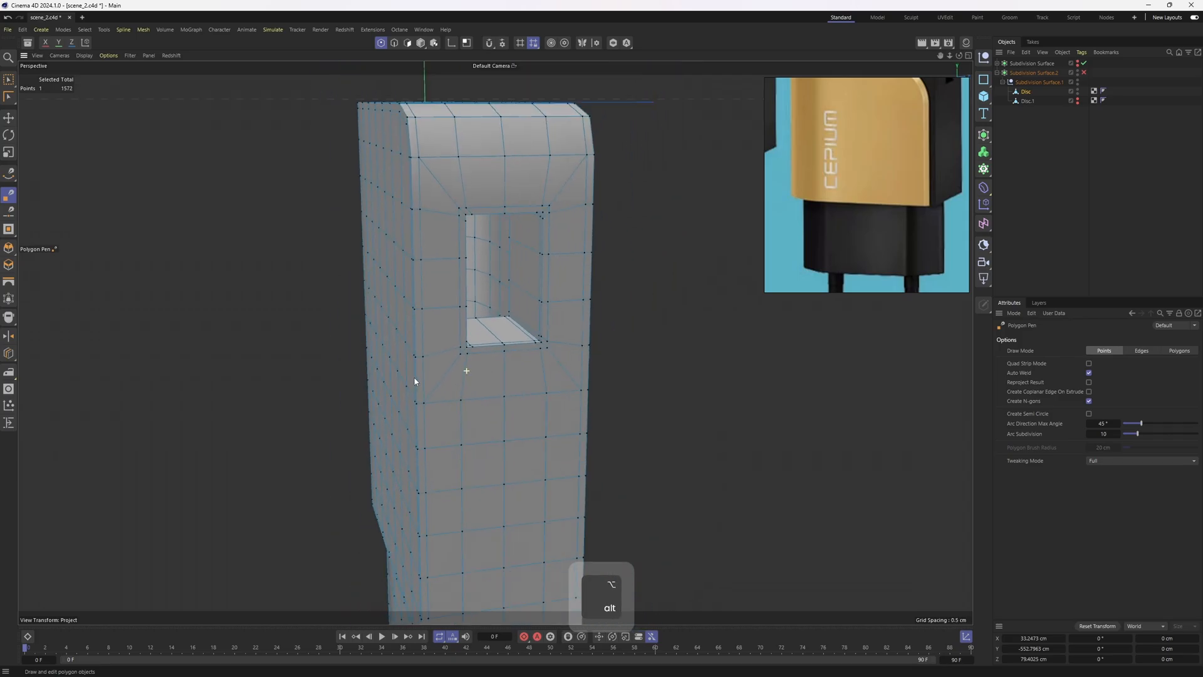
pyautogui.keyDown('alt'); pyautogui.moveTo(464, 371); pyautogui.dragTo(421, 402, button='middle'); pyautogui.keyUp('alt')
# - Inspect the subdivided charger body from several sides with Gouraud shading and lines
pyautogui.press('q')
pyautogui.click(1152, 236)
pyautogui.scroll(-2, 478, 278)
pyautogui.keyDown('alt'); pyautogui.moveTo(478, 278); pyautogui.dragTo(563, 279); pyautogui.keyUp('alt')
pyautogui.press('n')
pyautogui.press('b')
pyautogui.click(573, 273)
pyautogui.press('q')
pyautogui.scroll(-2, 534, 313)
pyautogui.keyDown('alt'); pyautogui.moveTo(494, 341); pyautogui.dragTo(580, 301); pyautogui.keyUp('alt')
pyautogui.keyDown('alt'); pyautogui.moveTo(580, 301); pyautogui.dragTo(567, 243, button='middle'); pyautogui.keyUp('alt')
pyautogui.keyDown('alt'); pyautogui.moveTo(566, 243); pyautogui.dragTo(700, 279); pyautogui.keyUp('alt')
pyautogui.press('q')
pyautogui.click(1059, 147)
pyautogui.keyDown('alt'); pyautogui.moveTo(507, 282); pyautogui.dragTo(551, 376); pyautogui.keyUp('alt')
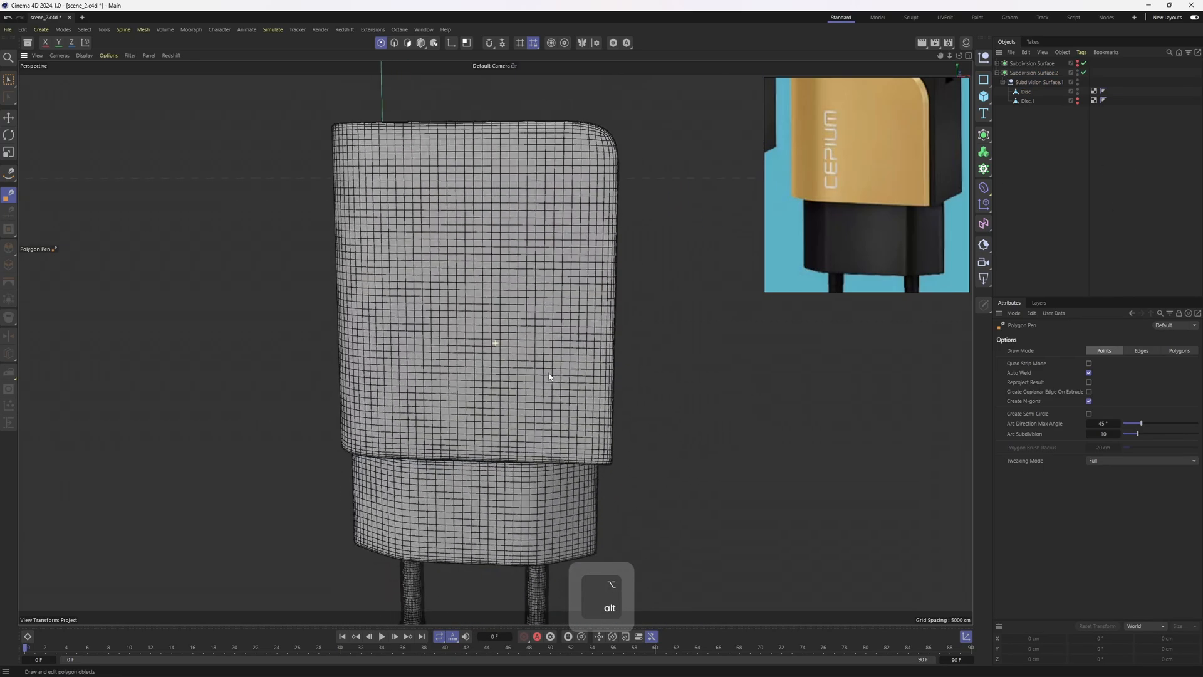
# - Turn off subdivision and isolate the wrap-around cover Disc.1 by hiding the Disc body
pyautogui.scroll(2, 555, 363)
pyautogui.hotkey('ctrl', 'z')
pyautogui.press('q')
pyautogui.keyDown('alt'); pyautogui.click(1078, 102); pyautogui.keyUp('alt')
pyautogui.click(1028, 101)
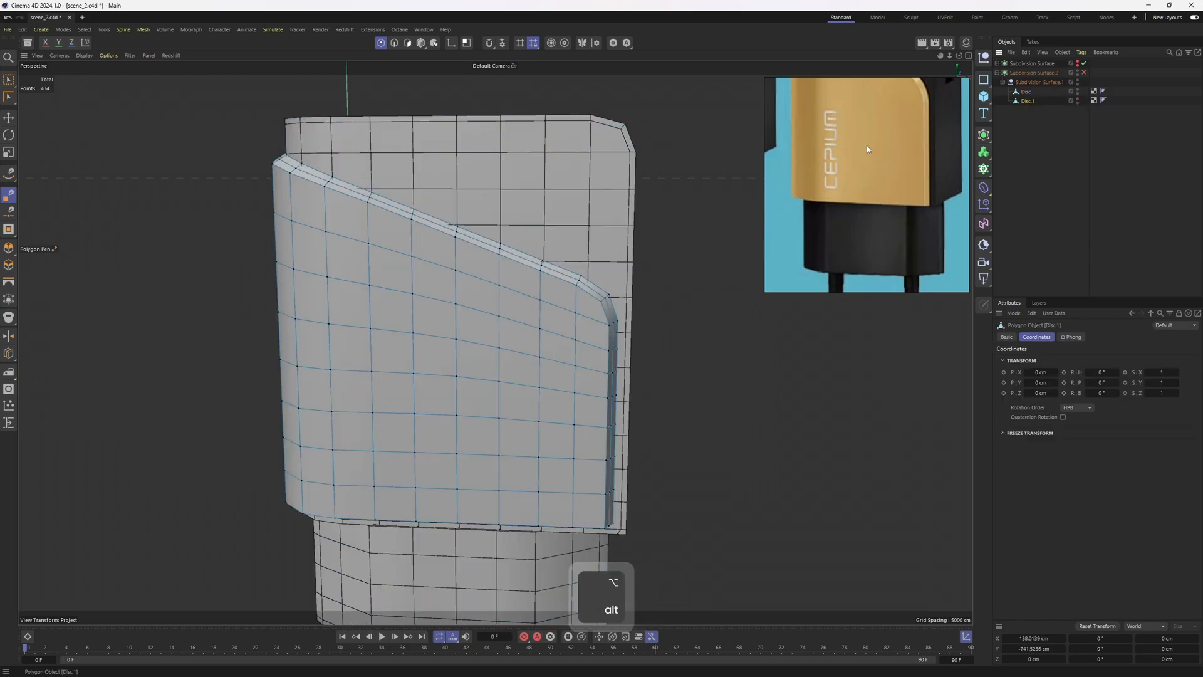
pyautogui.keyDown('alt'); pyautogui.moveTo(777, 68); pyautogui.dragTo(707, 93); pyautogui.keyUp('alt')
pyautogui.keyDown('alt'); pyautogui.click(1077, 92); pyautogui.keyUp('alt')
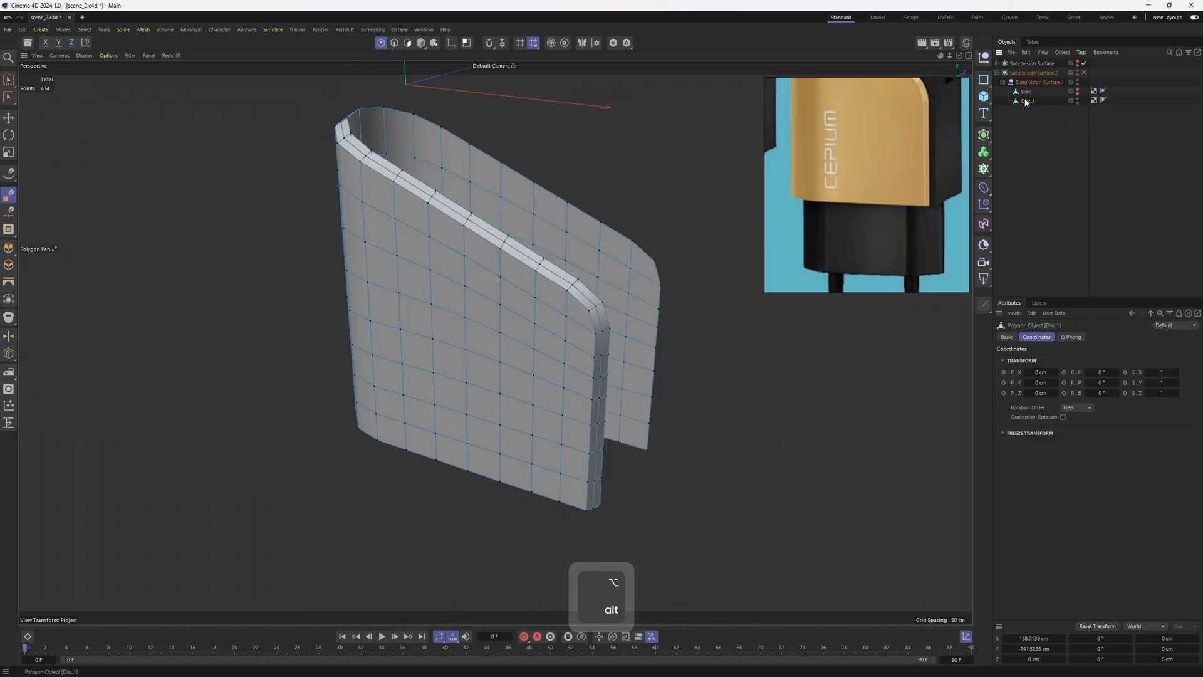
# - Select the middle edge loop of the cover's rim and slide it about 8.5 cm toward the inner side
pyautogui.scroll(2, 546, 276)
pyautogui.keyDown('alt'); pyautogui.moveTo(595, 302); pyautogui.dragTo(525, 285, button='middle'); pyautogui.keyUp('alt')
pyautogui.keyDown('alt'); pyautogui.moveTo(525, 285); pyautogui.dragTo(503, 278); pyautogui.keyUp('alt')
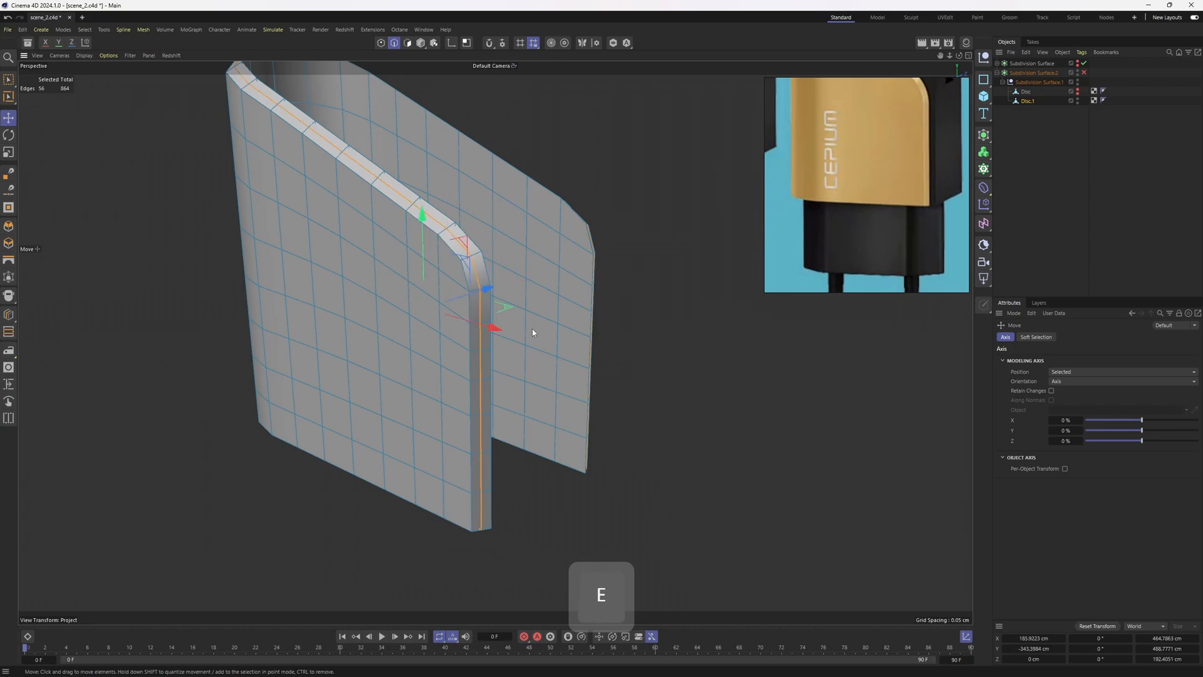
pyautogui.keyDown('alt'); pyautogui.moveTo(533, 331); pyautogui.dragTo(488, 384); pyautogui.keyUp('alt')
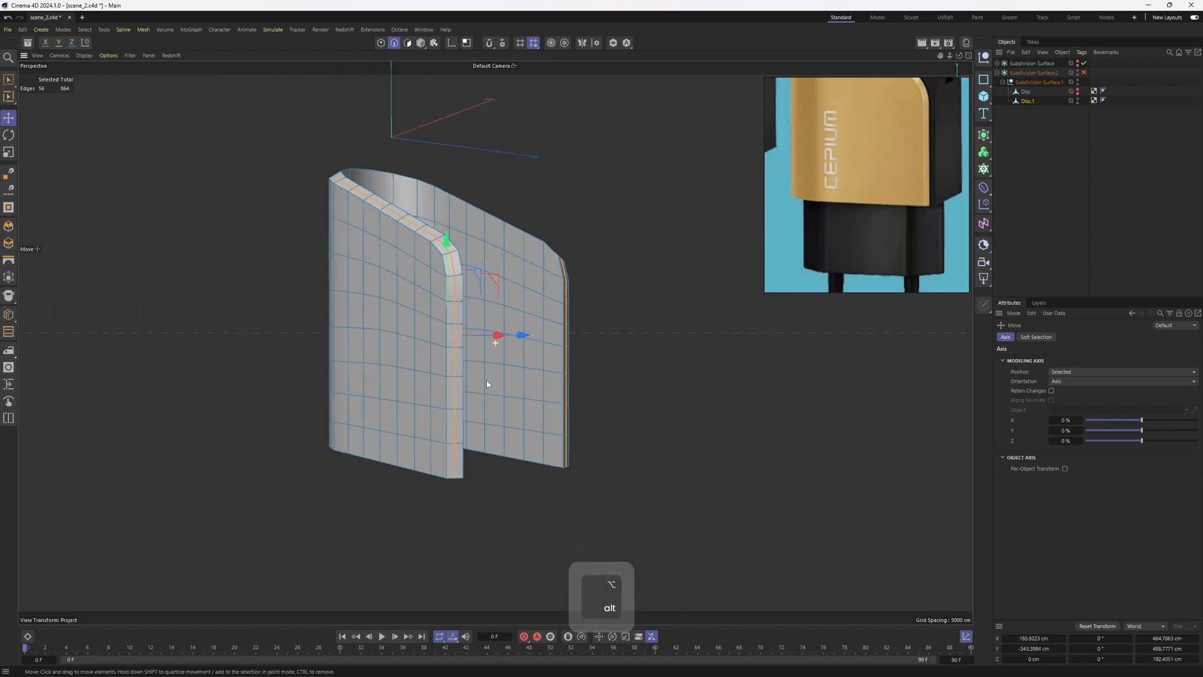
pyautogui.scroll(6, 487, 384)
pyautogui.press('m')
pyautogui.press('o')
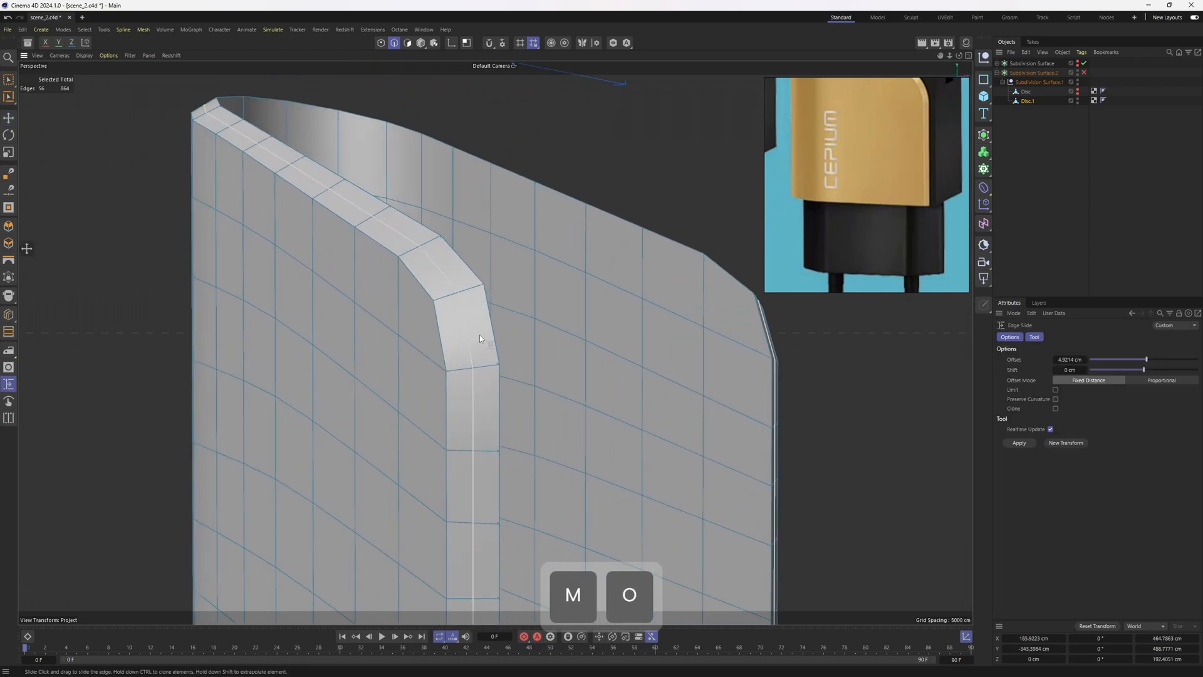
pyautogui.moveTo(471, 331); pyautogui.dragTo(319, 287)
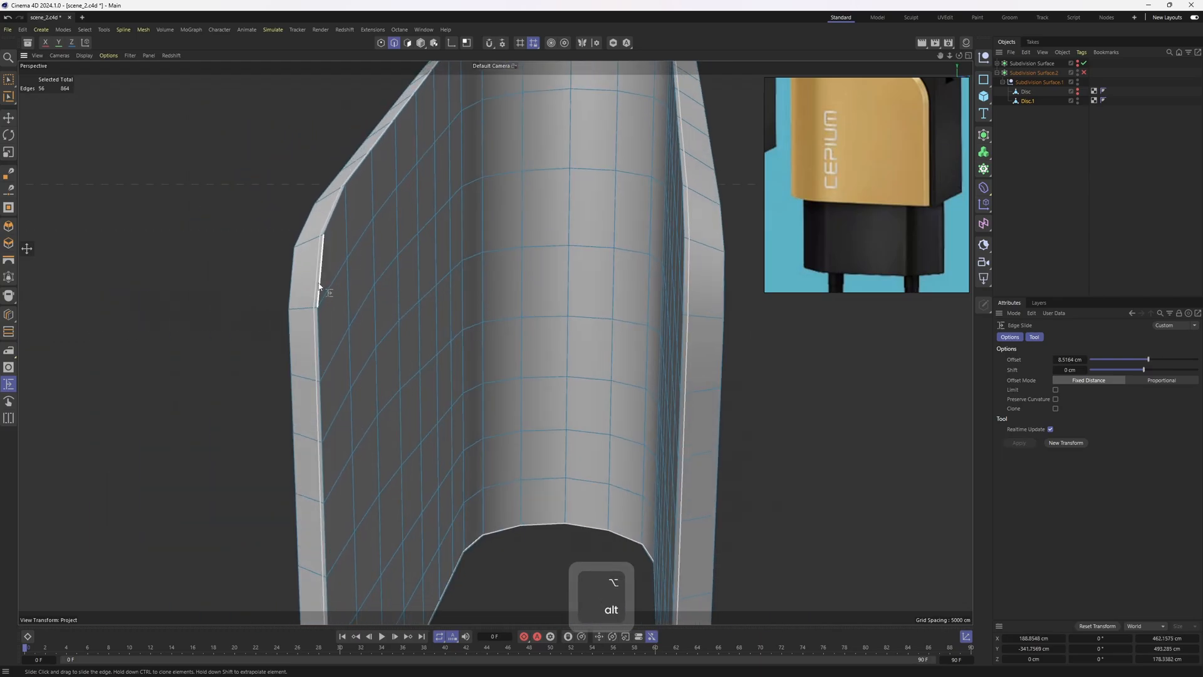
# - Select the cover's inner border loop and clone it onto the inner wall with an Edge Slide offset of about 9.06 cm
pyautogui.press('u')
pyautogui.press('l')
pyautogui.click(323, 269)
pyautogui.scroll(-2, 409, 302)
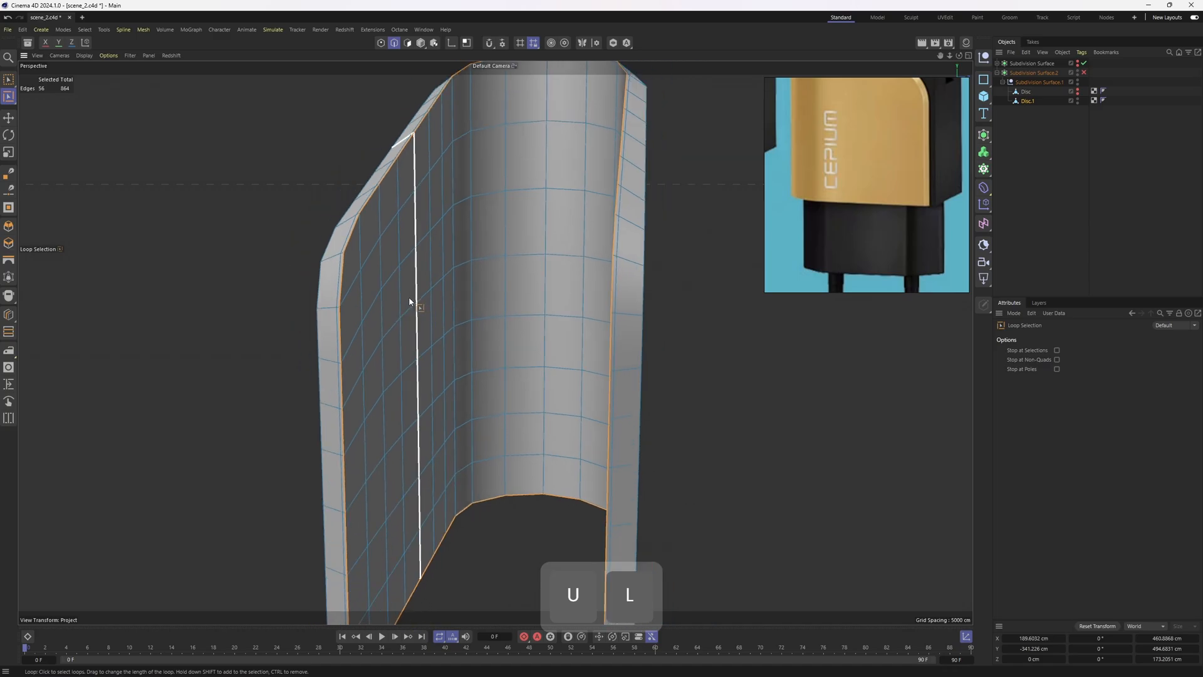
pyautogui.press('m')
pyautogui.press('o')
pyautogui.scroll(4, 343, 251)
pyautogui.moveTo(341, 252)
pyautogui.keyDown('ctrl'); pyautogui.mouseDown()
pyautogui.moveTo(425, 331)
pyautogui.moveTo(408, 359)
pyautogui.mouseUp(); pyautogui.keyUp('ctrl')
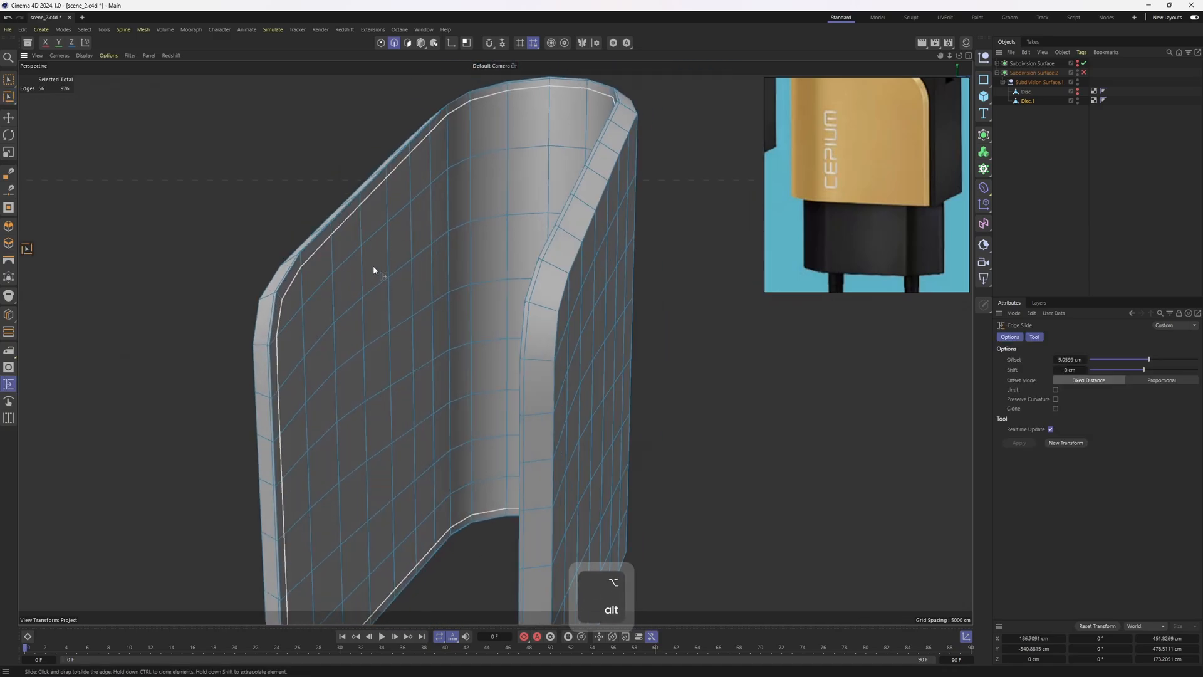
# - Fill-select the inner wall polygons inside the cloned loop, delete them, and return to edge mode
pyautogui.press('u')
pyautogui.press('f')
pyautogui.click(416, 362)
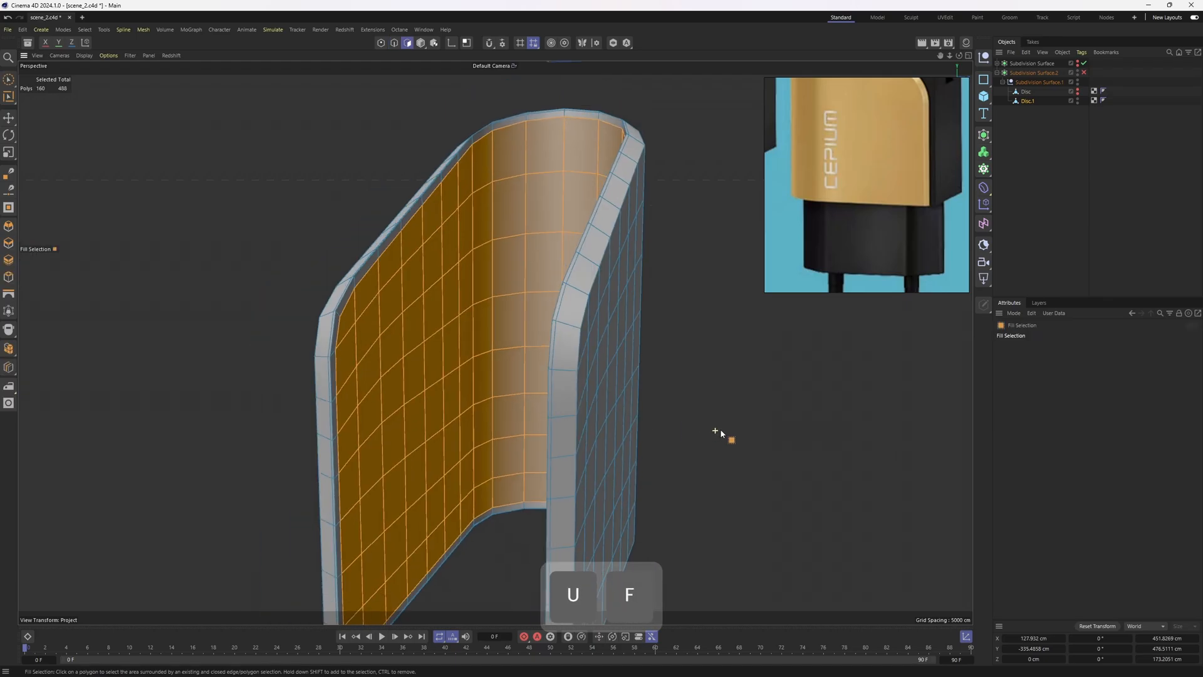
pyautogui.press('Delete')
pyautogui.keyDown('alt'); pyautogui.moveTo(658, 314); pyautogui.dragTo(557, 314); pyautogui.keyUp('alt')
pyautogui.press('2')
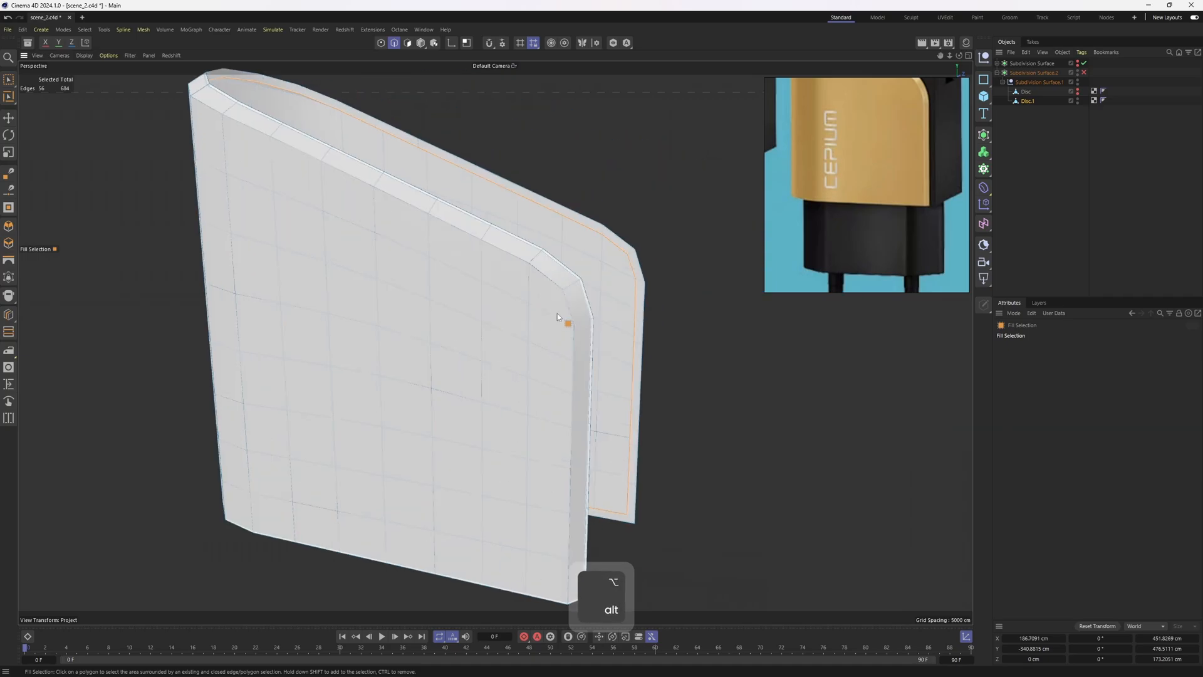
# - Select the cover's outer rim edge loop and bevel it in Chamfer mode with an offset of about 4.1 cm
pyautogui.keyDown('alt'); pyautogui.moveTo(495, 341); pyautogui.dragTo(530, 300); pyautogui.keyUp('alt')
pyautogui.keyDown('alt'); pyautogui.moveTo(496, 249); pyautogui.dragTo(521, 297); pyautogui.keyUp('alt')
pyautogui.press('u')
pyautogui.press('l')
pyautogui.press('m')
pyautogui.press('s')
pyautogui.keyDown('alt'); pyautogui.moveTo(492, 210); pyautogui.dragTo(473, 311); pyautogui.keyUp('alt')
pyautogui.scroll(5, 473, 311)
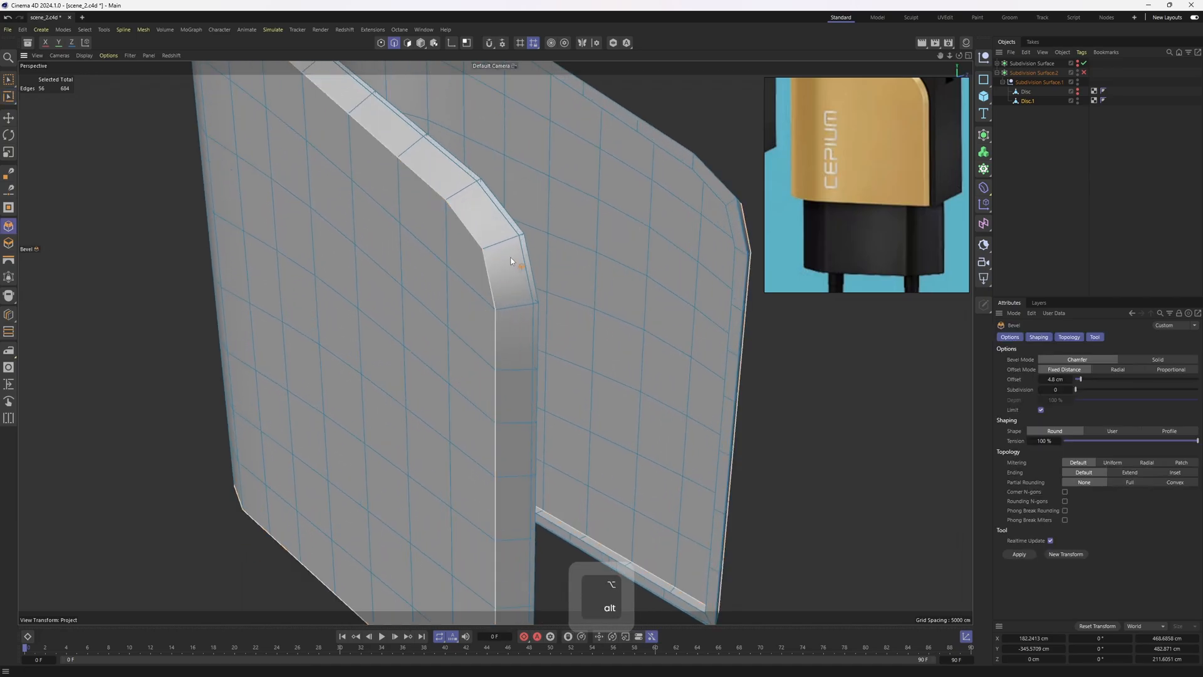
pyautogui.moveTo(512, 260); pyautogui.dragTo(523, 260)
pyautogui.keyDown('alt'); pyautogui.moveTo(523, 259); pyautogui.dragTo(534, 205); pyautogui.keyUp('alt')
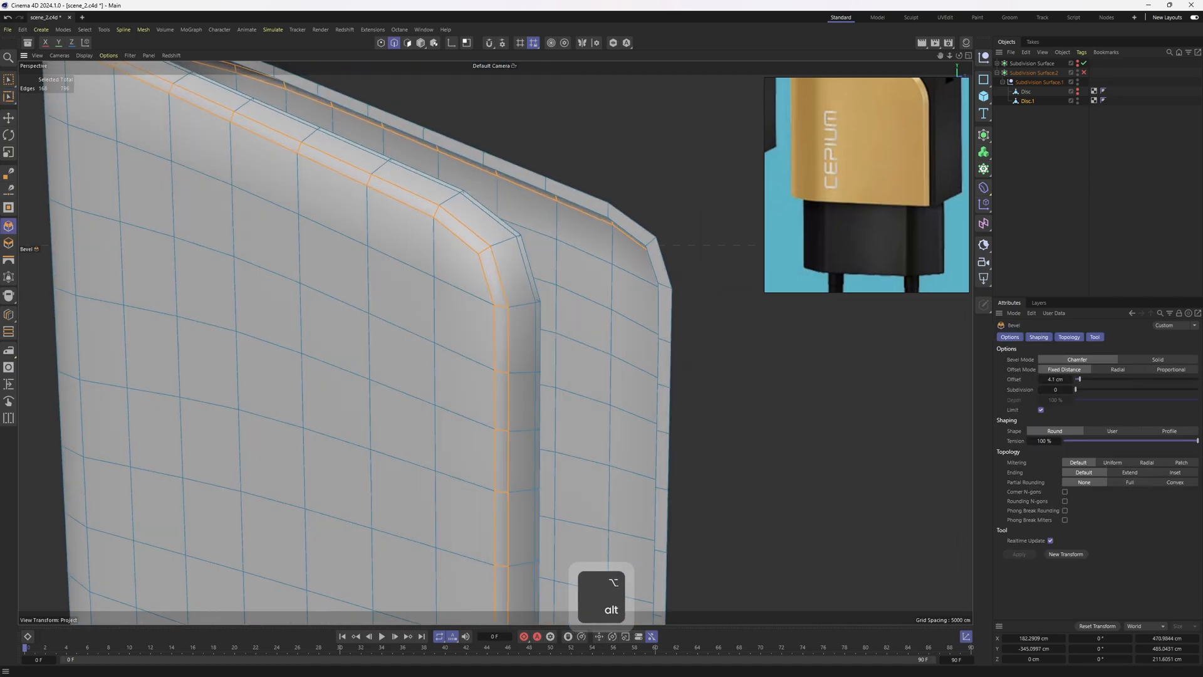
# - Undo the chamfer and bevel the same outer rim loop in Solid mode with an offset of about 4.7 cm
pyautogui.click(1170, 362)
pyautogui.scroll(-4, 571, 340)
pyautogui.hotkey('ctrl', 'z')
pyautogui.moveTo(539, 332); pyautogui.dragTo(554, 332)
pyautogui.scroll(3, 570, 279)
# - Examine the cover's beveled lower corner with plain Gouraud shading, comparing the subdivided and unsubdivided mesh
pyautogui.moveTo(467, 281)
pyautogui.keyDown('alt'); pyautogui.mouseDown()
pyautogui.moveTo(571, 280)
pyautogui.moveTo(495, 307)
pyautogui.moveTo(401, 288)
pyautogui.moveTo(537, 314)
pyautogui.moveTo(452, 333)
pyautogui.moveTo(492, 341)
pyautogui.moveTo(592, 455)
pyautogui.mouseUp(); pyautogui.keyUp('alt')
pyautogui.press('q')
pyautogui.click(1081, 221)
pyautogui.scroll(-4, 401, 288)
pyautogui.press('n')
pyautogui.press('a')
pyautogui.scroll(3, 455, 302)
pyautogui.scroll(6, 593, 455)
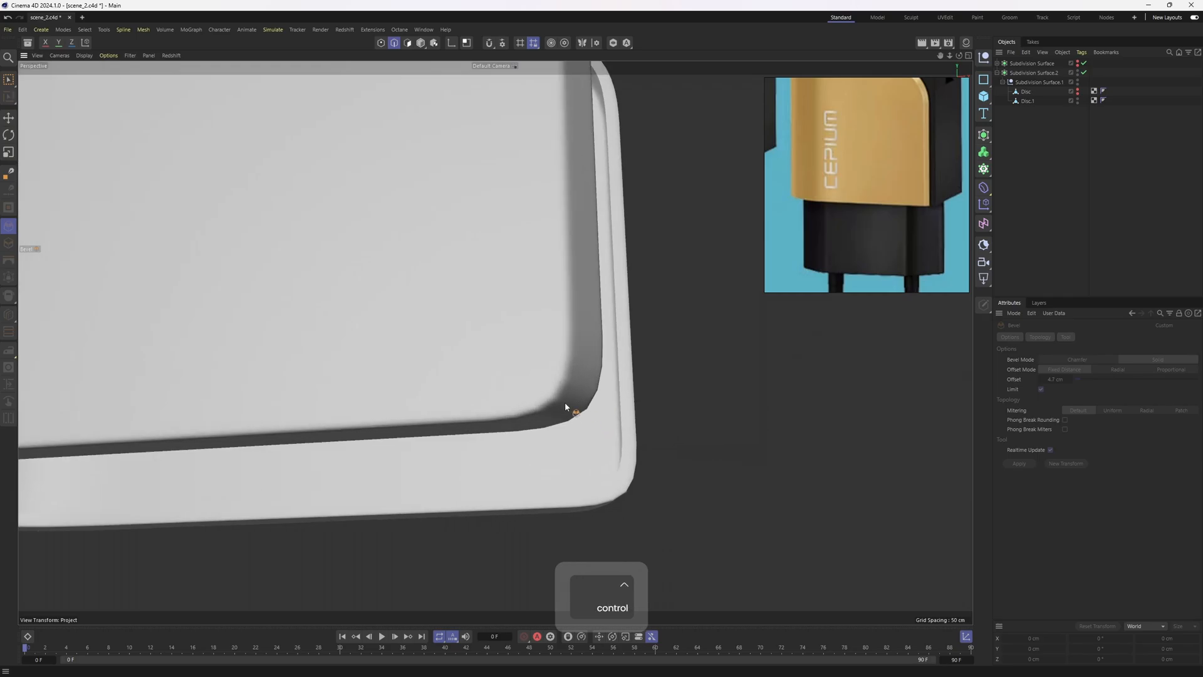
pyautogui.click(565, 401)
pyautogui.press('q')
pyautogui.scroll(-1, 653, 347)
pyautogui.scroll(2, 588, 418)
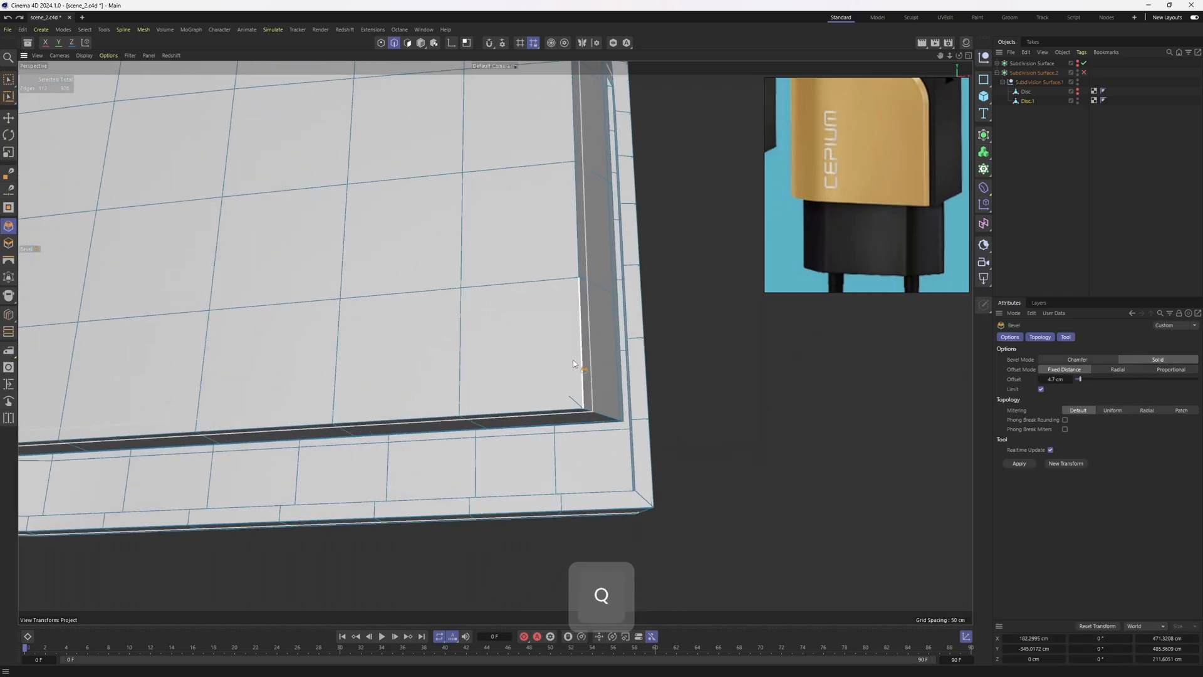
# - Switch the cover to point mode and set planar modeling symmetry to the Z plane instead of X
pyautogui.press('2')
pyautogui.press('e')
pyautogui.doubleClick(569, 338)
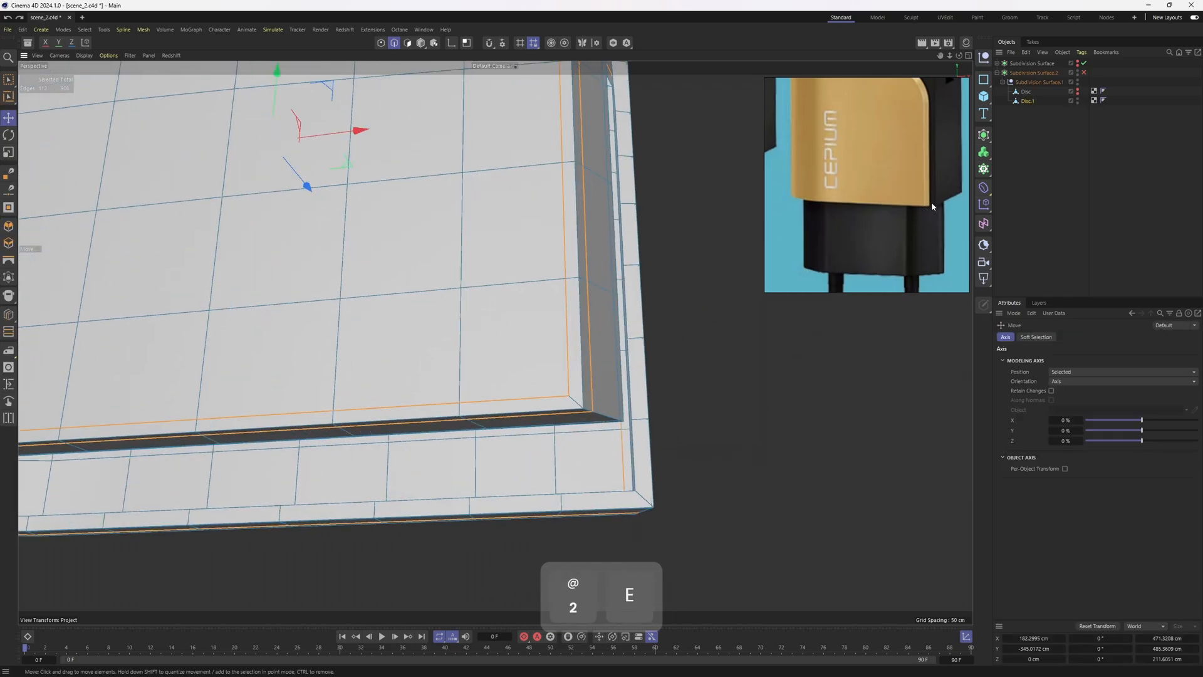
pyautogui.press('1')
pyautogui.keyDown('alt'); pyautogui.moveTo(602, 370); pyautogui.dragTo(538, 206); pyautogui.keyUp('alt')
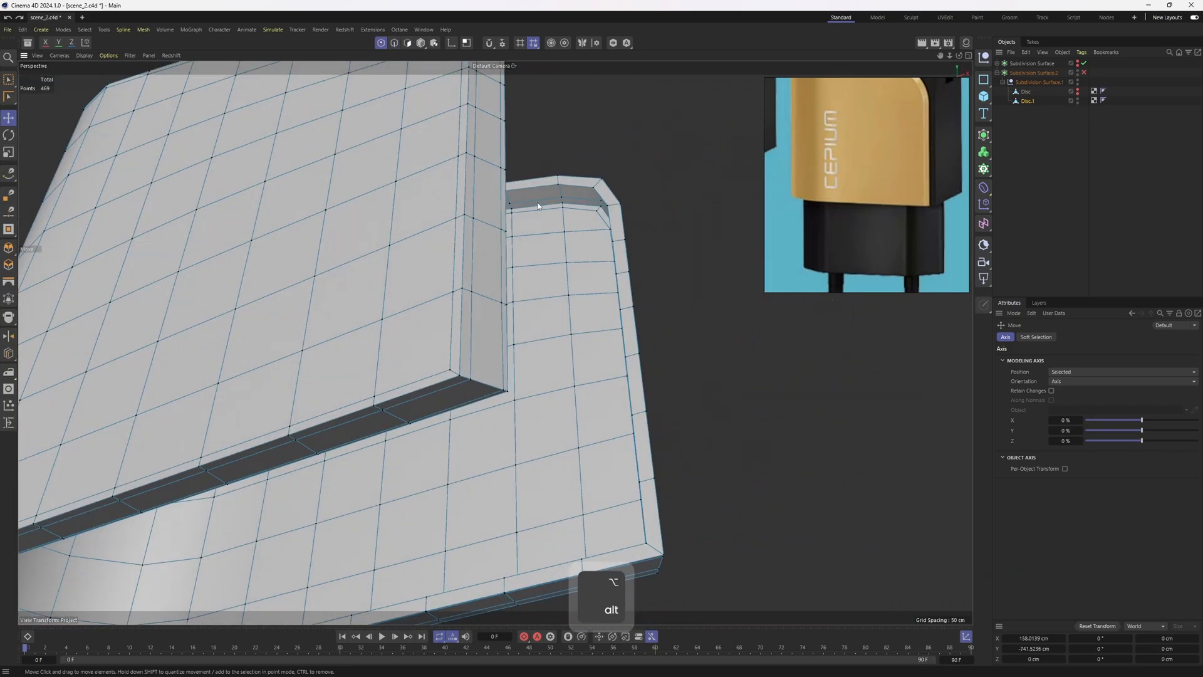
pyautogui.keyDown('alt'); pyautogui.moveTo(581, 57); pyautogui.dragTo(554, 151); pyautogui.keyUp('alt')
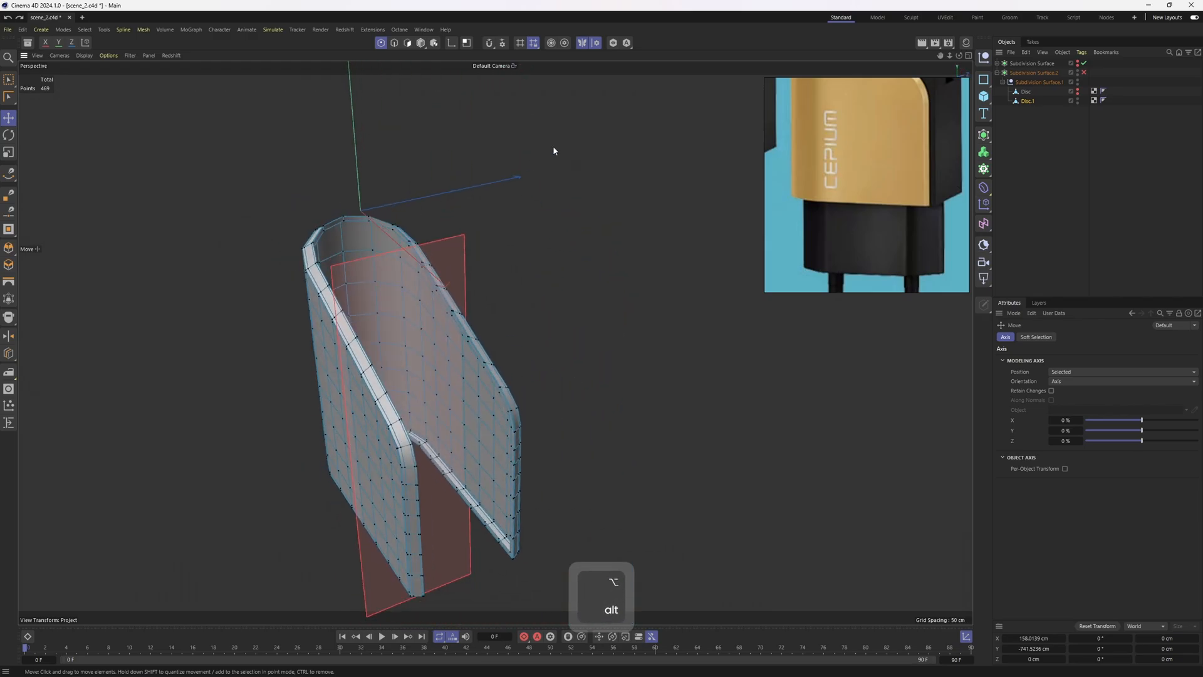
pyautogui.click(595, 44)
pyautogui.click(535, 123)
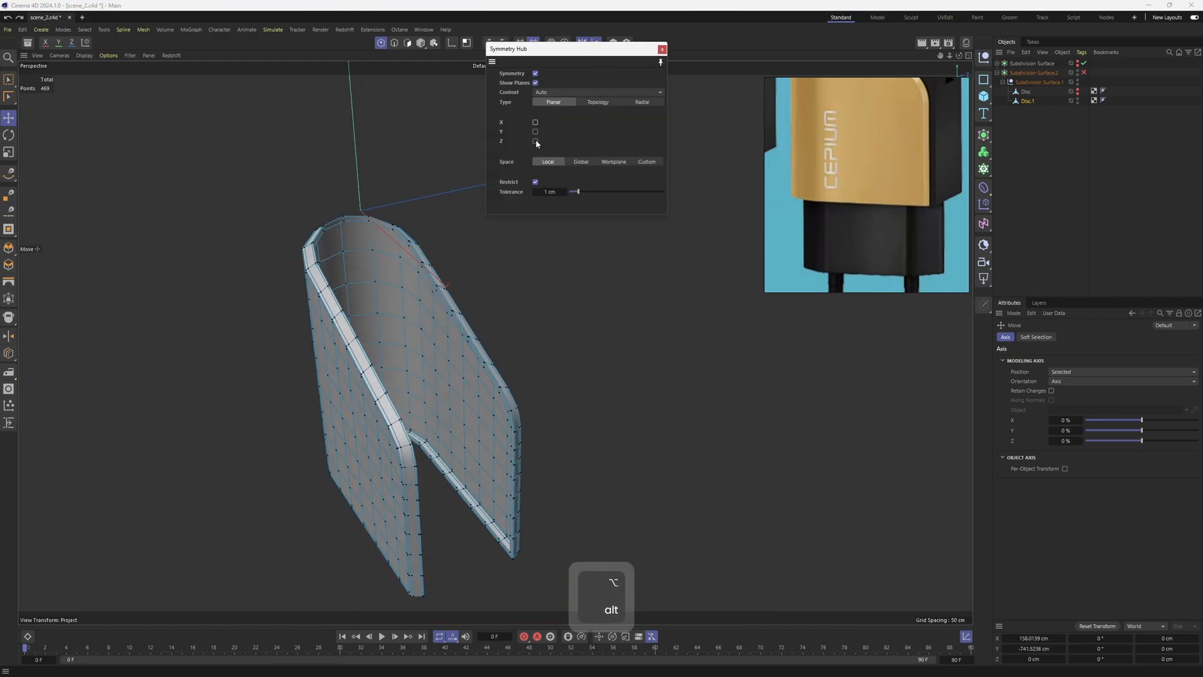
pyautogui.click(535, 141)
pyautogui.keyDown('alt'); pyautogui.moveTo(495, 325); pyautogui.dragTo(444, 341); pyautogui.keyUp('alt')
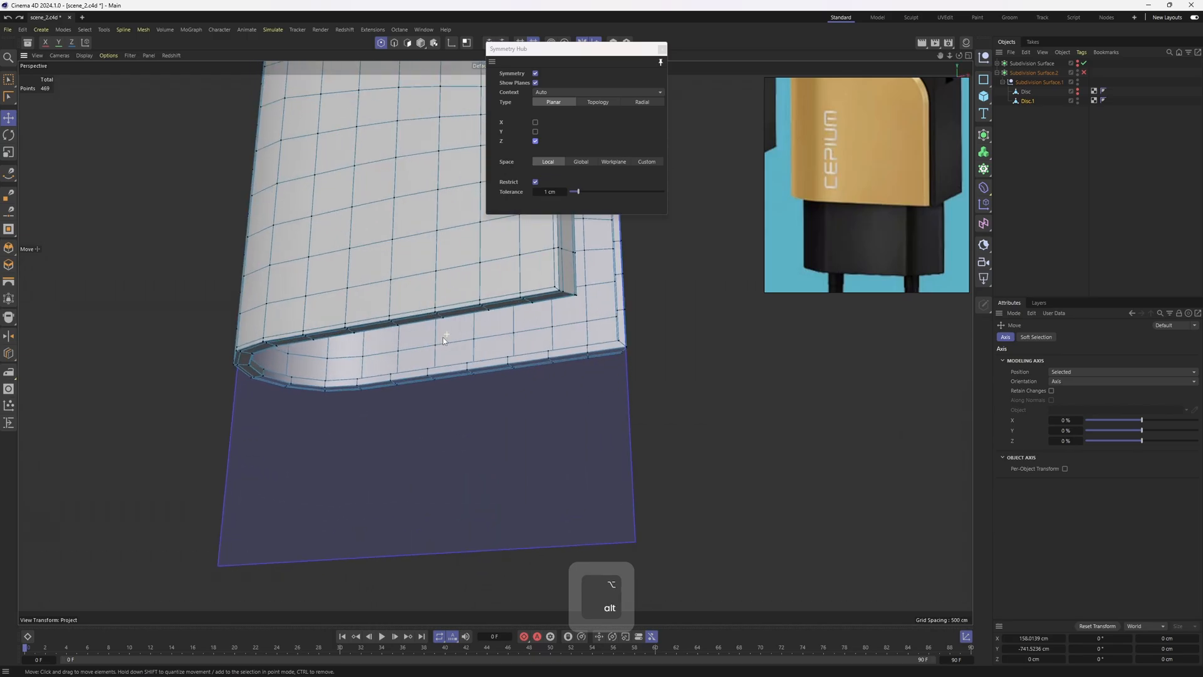
# - Cut new edges across the rim at the cover's lower front corner using Line Cut with Single Line enabled
pyautogui.scroll(5, 444, 340)
pyautogui.rightClick(473, 349)
pyautogui.click(470, 268)
pyautogui.keyDown('alt'); pyautogui.moveTo(470, 268); pyautogui.dragTo(321, 322); pyautogui.keyUp('alt')
pyautogui.moveTo(600, 41); pyautogui.dragTo(649, 51)
pyautogui.rightClick(365, 274)
pyautogui.click(390, 505)
pyautogui.keyDown('alt'); pyautogui.moveTo(397, 510); pyautogui.dragTo(915, 376); pyautogui.keyUp('alt')
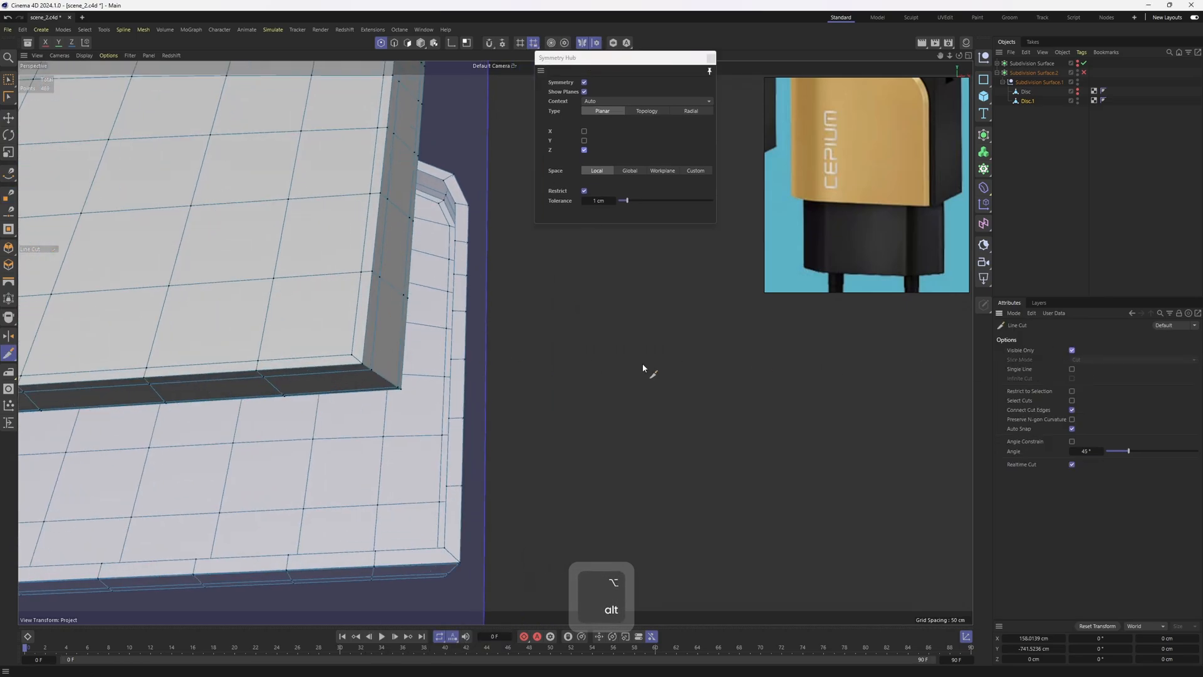
pyautogui.keyDown('alt'); pyautogui.moveTo(643, 368); pyautogui.dragTo(455, 331); pyautogui.keyUp('alt')
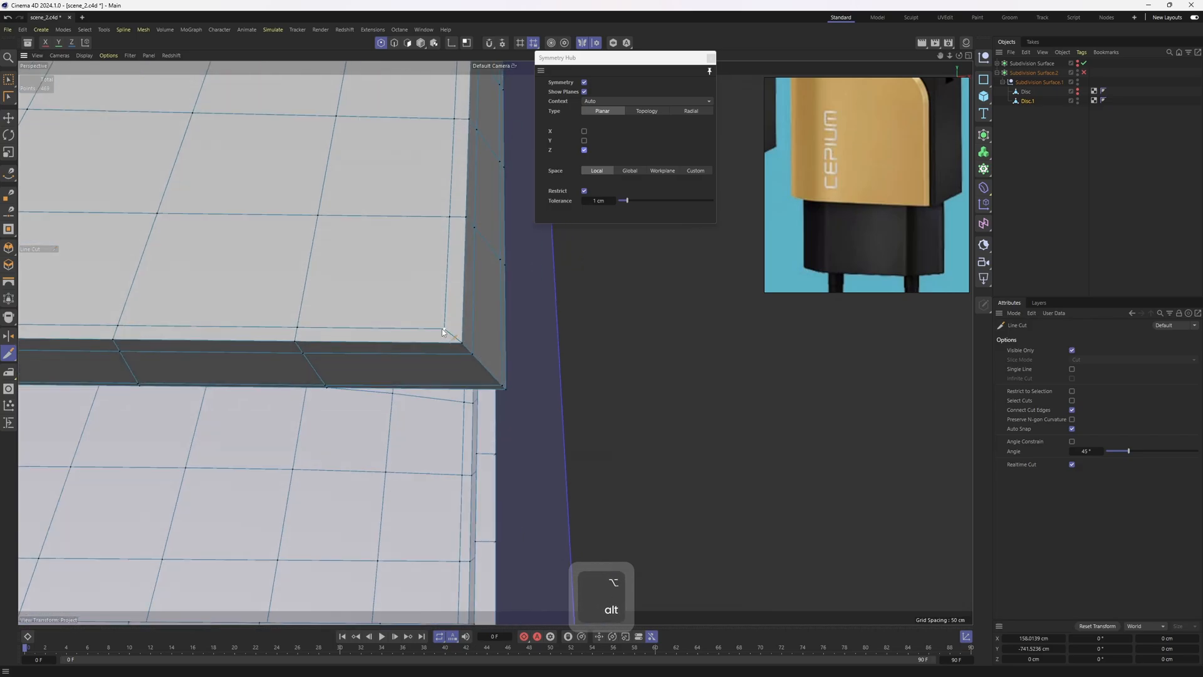
pyautogui.click(443, 329)
pyautogui.click(1072, 369)
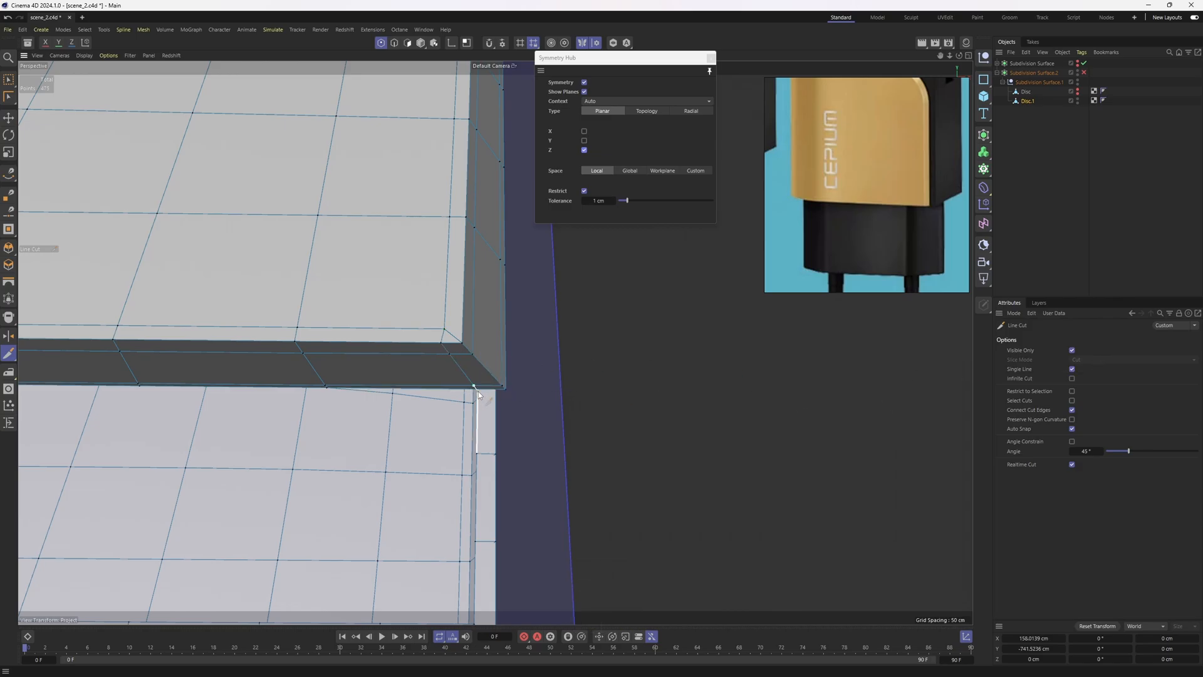
pyautogui.keyDown('alt'); pyautogui.moveTo(517, 384); pyautogui.dragTo(361, 408); pyautogui.keyUp('alt')
pyautogui.hotkey('ctrl', 'z')
pyautogui.click(441, 343)
# - Dissolve the two leftover edges at the cover's lower front corner and turn subdivision back on
pyautogui.press('e')
pyautogui.press('2')
pyautogui.scroll(1, 421, 408)
pyautogui.press('e')
pyautogui.scroll(2, 421, 410)
pyautogui.click(422, 412)
pyautogui.keyDown('shift'); pyautogui.click(497, 403); pyautogui.keyUp('shift')
pyautogui.keyDown('alt'); pyautogui.moveTo(739, 394); pyautogui.dragTo(877, 389); pyautogui.keyUp('alt')
pyautogui.keyDown('alt'); pyautogui.moveTo(497, 401); pyautogui.dragTo(682, 376); pyautogui.keyUp('alt')
pyautogui.rightClick(682, 376)
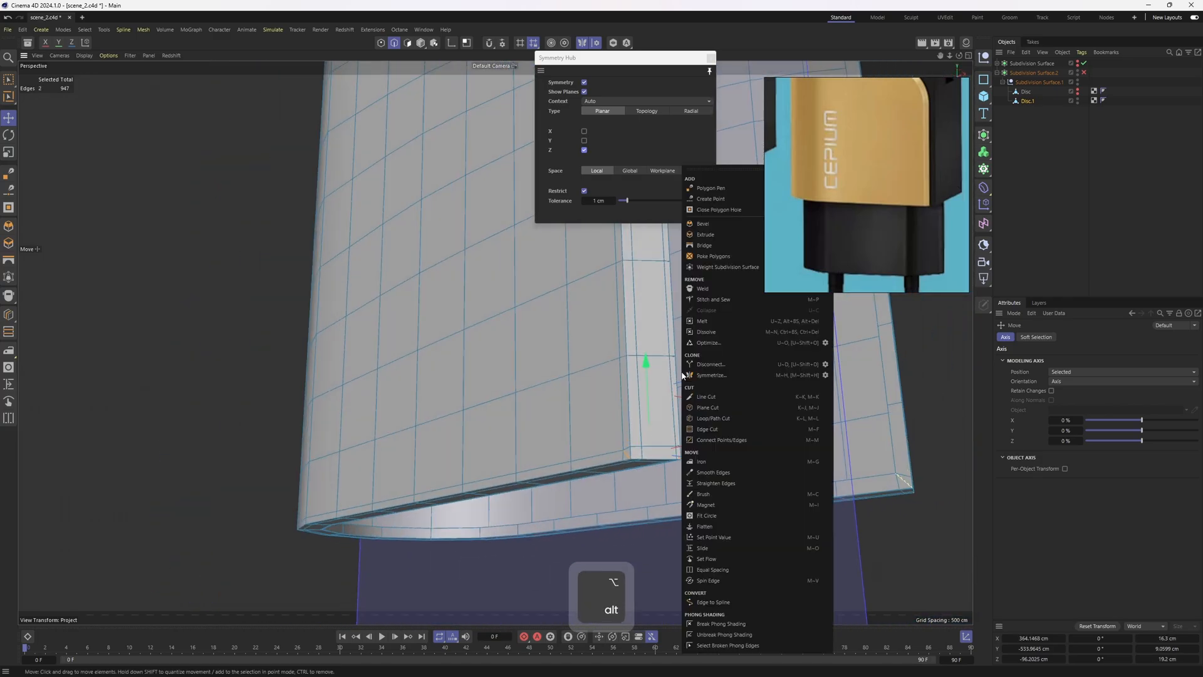
pyautogui.click(732, 333)
pyautogui.press('q')
pyautogui.keyDown('alt'); pyautogui.moveTo(732, 332); pyautogui.dragTo(611, 463); pyautogui.keyUp('alt')
pyautogui.keyDown('alt'); pyautogui.moveTo(469, 364); pyautogui.dragTo(491, 311); pyautogui.keyUp('alt')
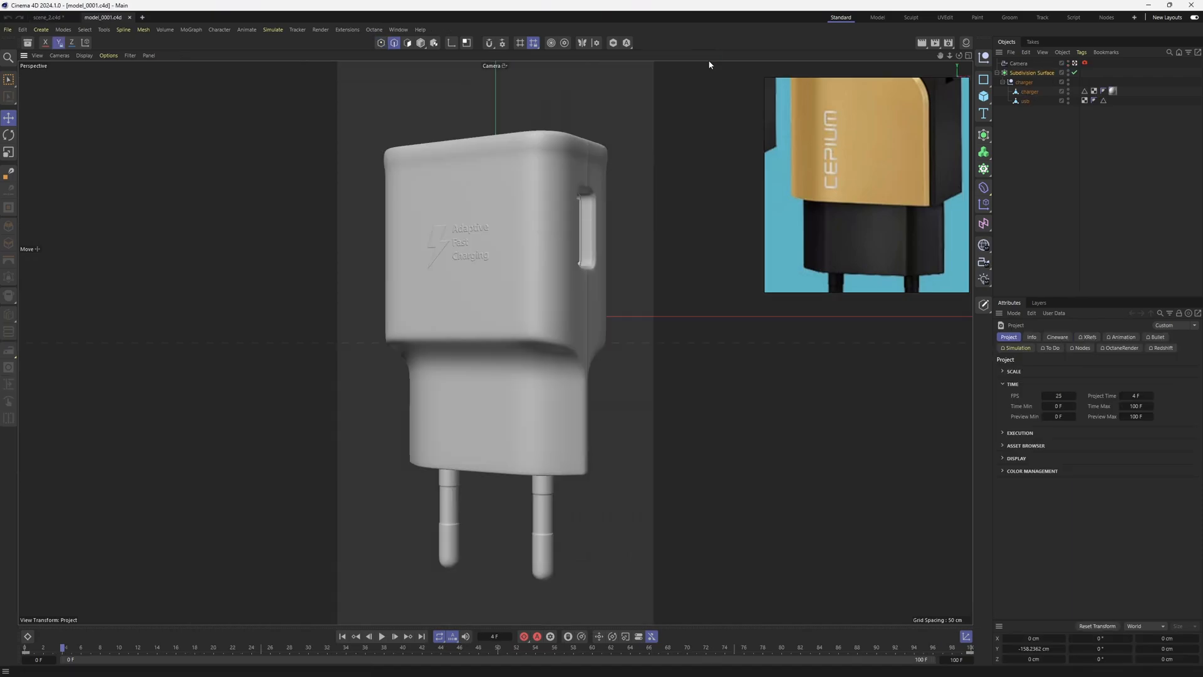
# - In the model_0001.c4d project, set the charger Subdivision Surface's heading rotation to 0°
pyautogui.keyDown('alt'); pyautogui.moveTo(532, 320); pyautogui.dragTo(561, 316); pyautogui.keyUp('alt')
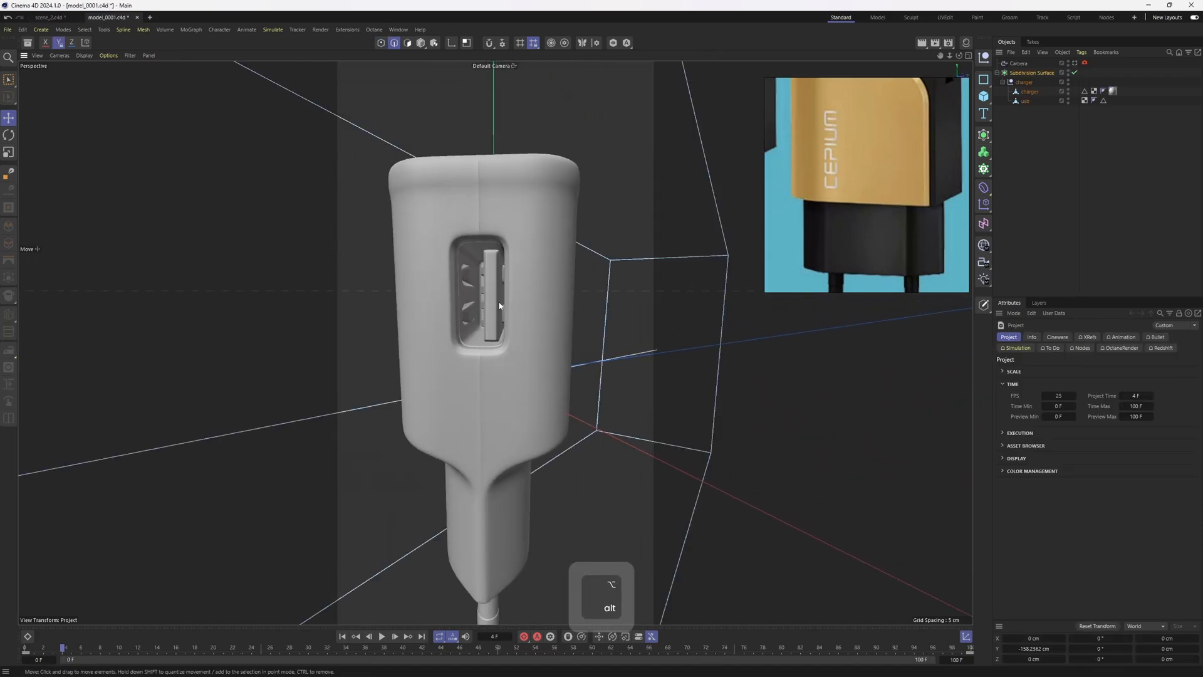
pyautogui.keyDown('alt'); pyautogui.moveTo(583, 295); pyautogui.dragTo(545, 291, button='right'); pyautogui.keyUp('alt')
pyautogui.keyDown('alt'); pyautogui.moveTo(546, 292); pyautogui.dragTo(536, 295); pyautogui.keyUp('alt')
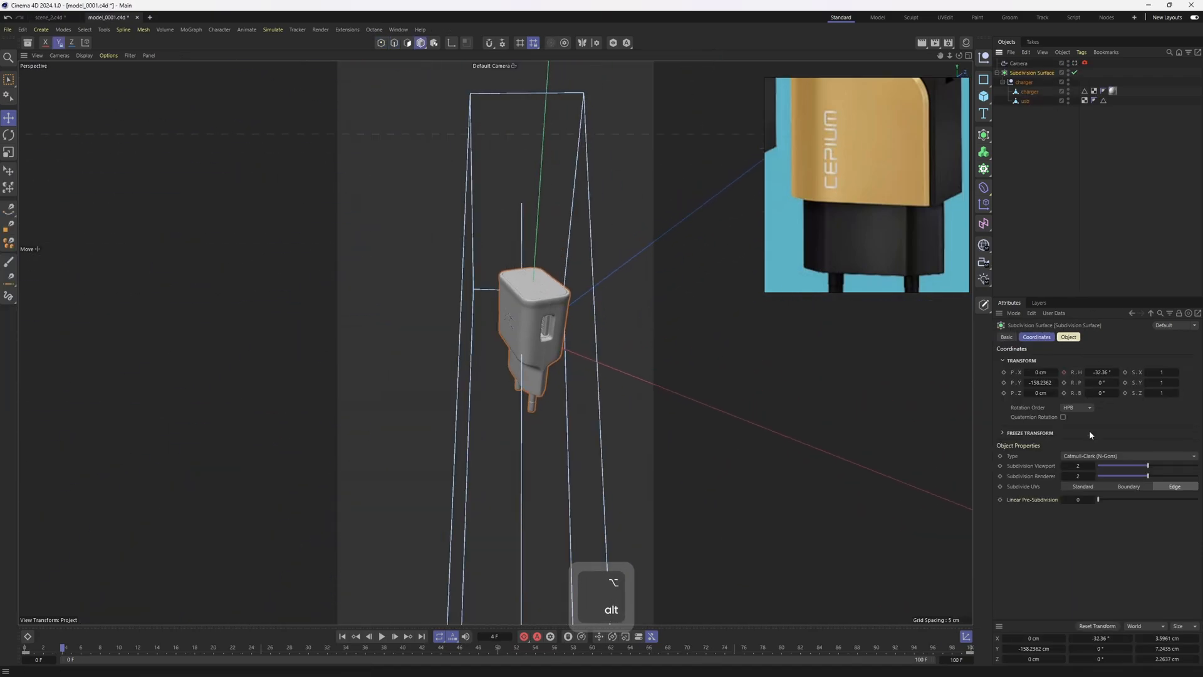
pyautogui.write('0')
pyautogui.press('Return')
pyautogui.scroll(8, 572, 311)
pyautogui.scroll(-12, 545, 314)
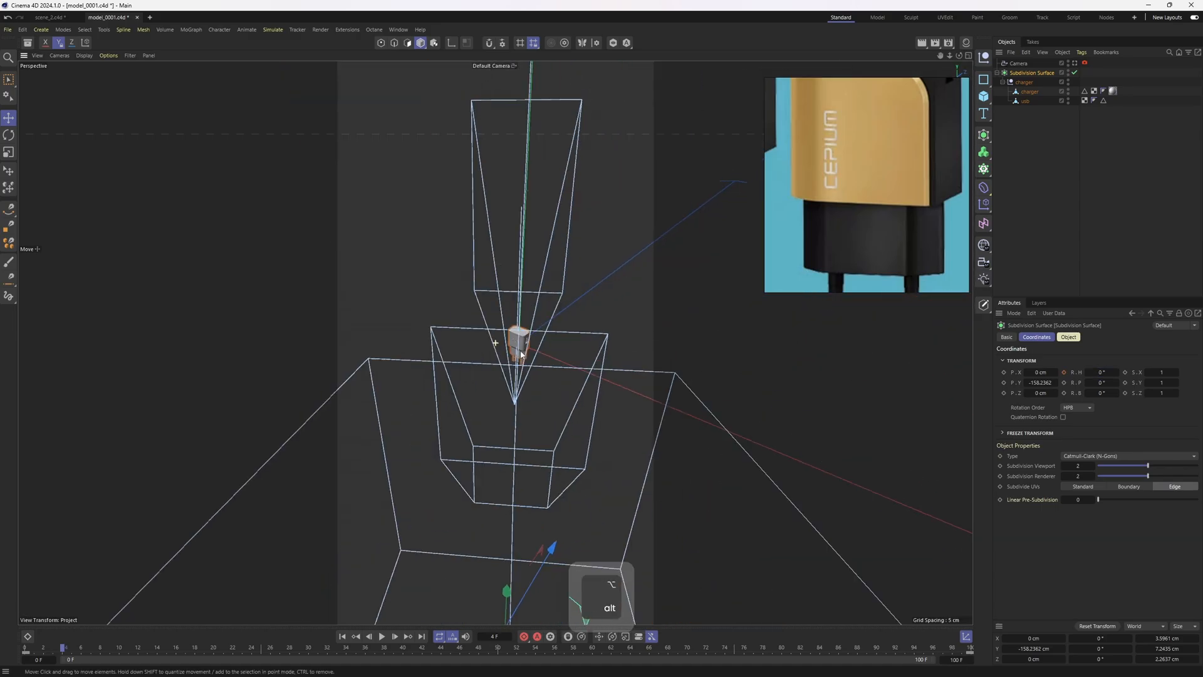
pyautogui.scroll(8, 510, 328)
pyautogui.keyDown('alt'); pyautogui.moveTo(518, 354); pyautogui.dragTo(490, 372); pyautogui.keyUp('alt')
# - Copy the usb object from model_0001.c4d and paste it into the scene_2.c4d project
pyautogui.click(1021, 101)
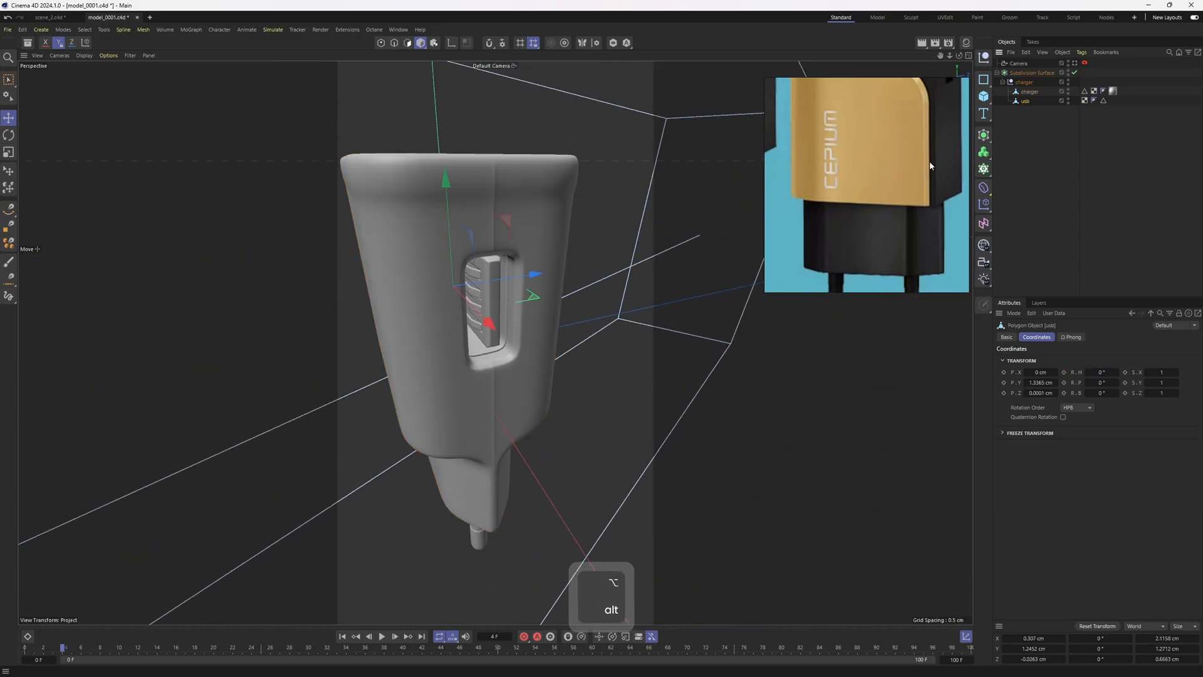
pyautogui.scroll(-10, 595, 300)
pyautogui.press('ctrl')
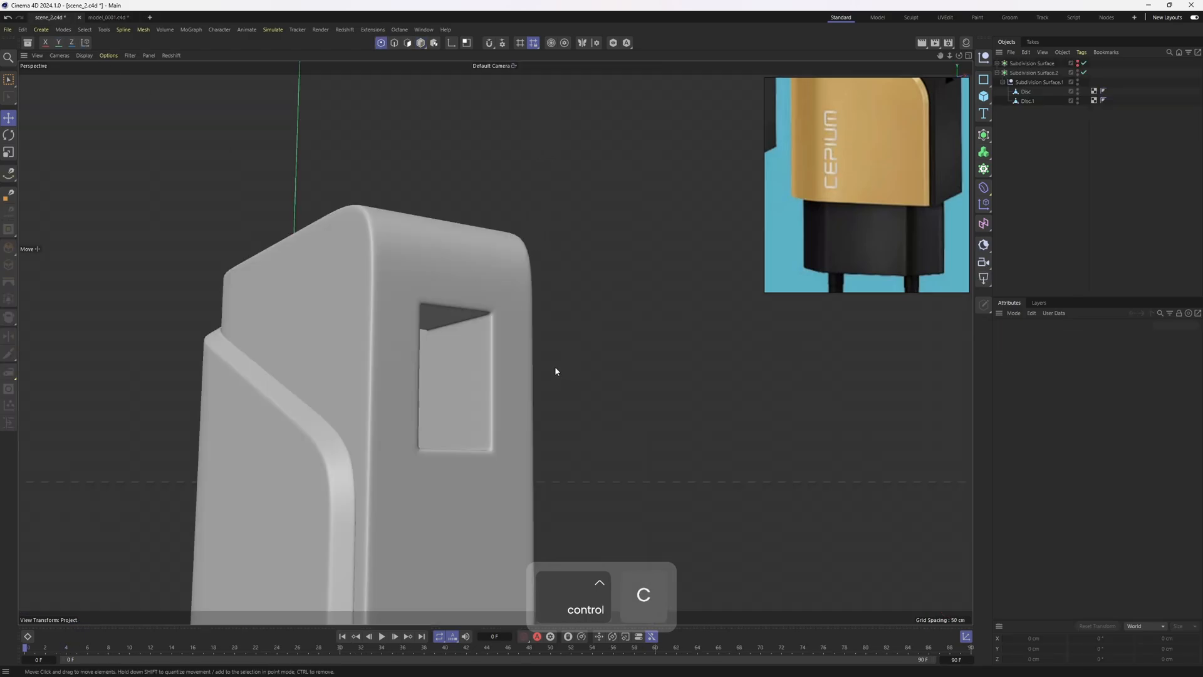
pyautogui.hotkey('ctrl', 'v')
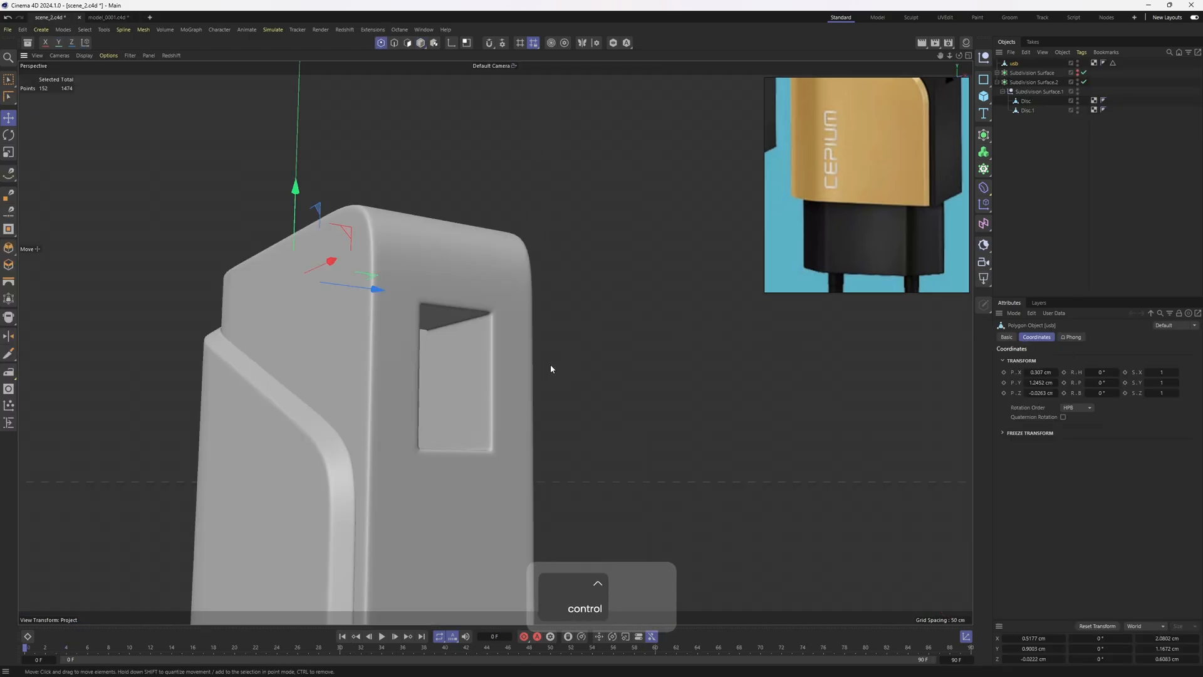
# - Examine the pasted usb object's size and position relative to the upper end of the charger
pyautogui.keyDown('alt'); pyautogui.moveTo(403, 290); pyautogui.dragTo(440, 349); pyautogui.keyUp('alt')
pyautogui.keyDown('alt'); pyautogui.moveTo(441, 349); pyautogui.dragTo(564, 451, button='middle'); pyautogui.keyUp('alt')
pyautogui.scroll(3, 370, 277)
pyautogui.scroll(6, 370, 280)
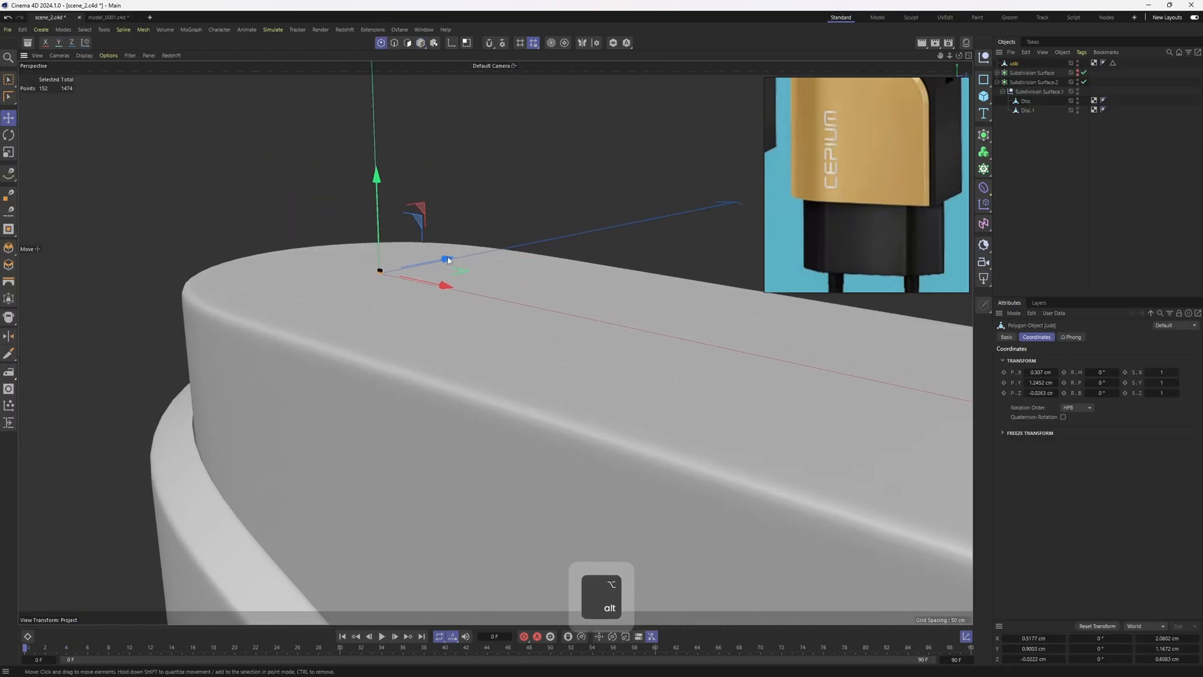
pyautogui.keyDown('alt'); pyautogui.moveTo(387, 280); pyautogui.dragTo(498, 284, button='right'); pyautogui.keyUp('alt')
pyautogui.press('4')
pyautogui.keyDown('alt'); pyautogui.moveTo(445, 342); pyautogui.dragTo(332, 341, button='right'); pyautogui.keyUp('alt')
pyautogui.keyDown('alt'); pyautogui.moveTo(445, 341); pyautogui.dragTo(309, 276, button='middle'); pyautogui.keyUp('alt')
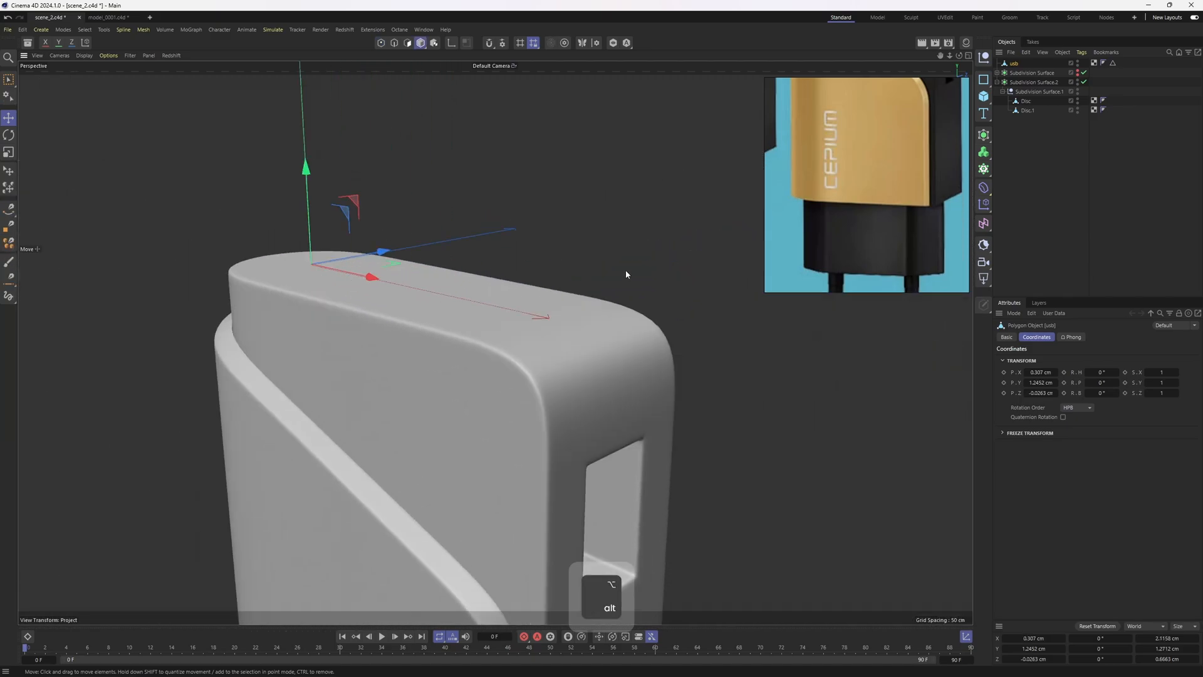
# - Scale down the whole charger group Subdivision Surface.1 and switch to the front view
pyautogui.click(1047, 145)
pyautogui.click(1039, 94)
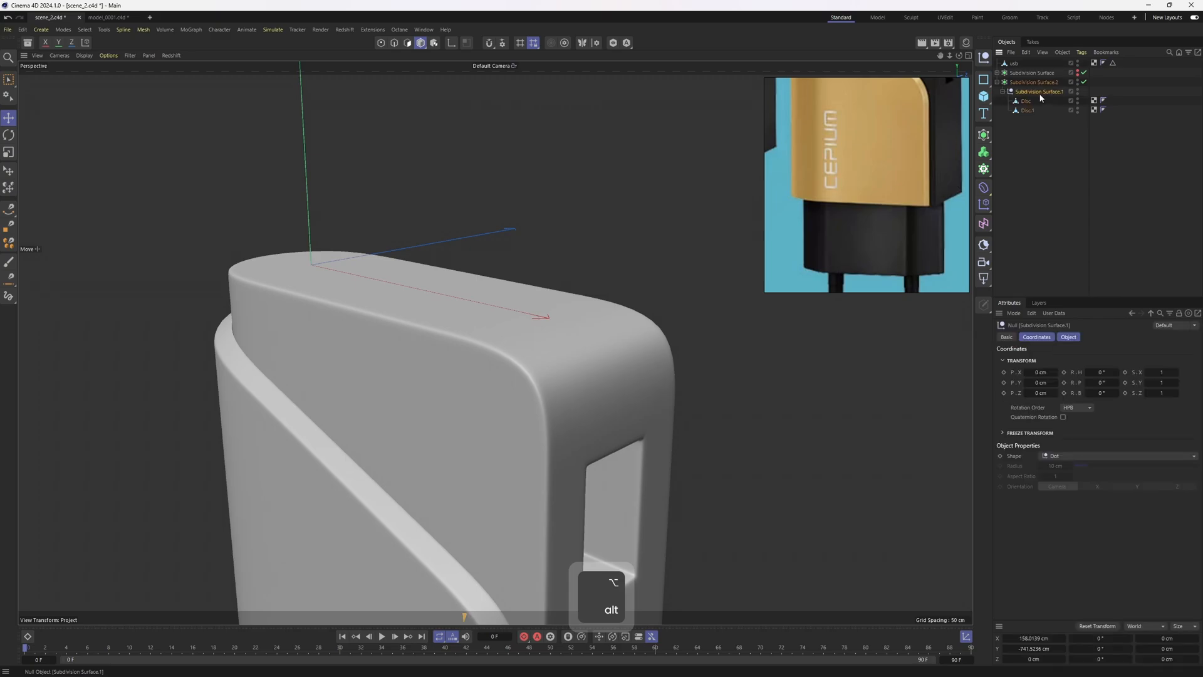
pyautogui.keyDown('alt'); pyautogui.moveTo(506, 276); pyautogui.dragTo(484, 355, button='right'); pyautogui.keyUp('alt')
pyautogui.keyDown('alt'); pyautogui.moveTo(483, 354); pyautogui.dragTo(515, 279); pyautogui.keyUp('alt')
pyautogui.scroll(-2, 529, 289)
pyautogui.press('t')
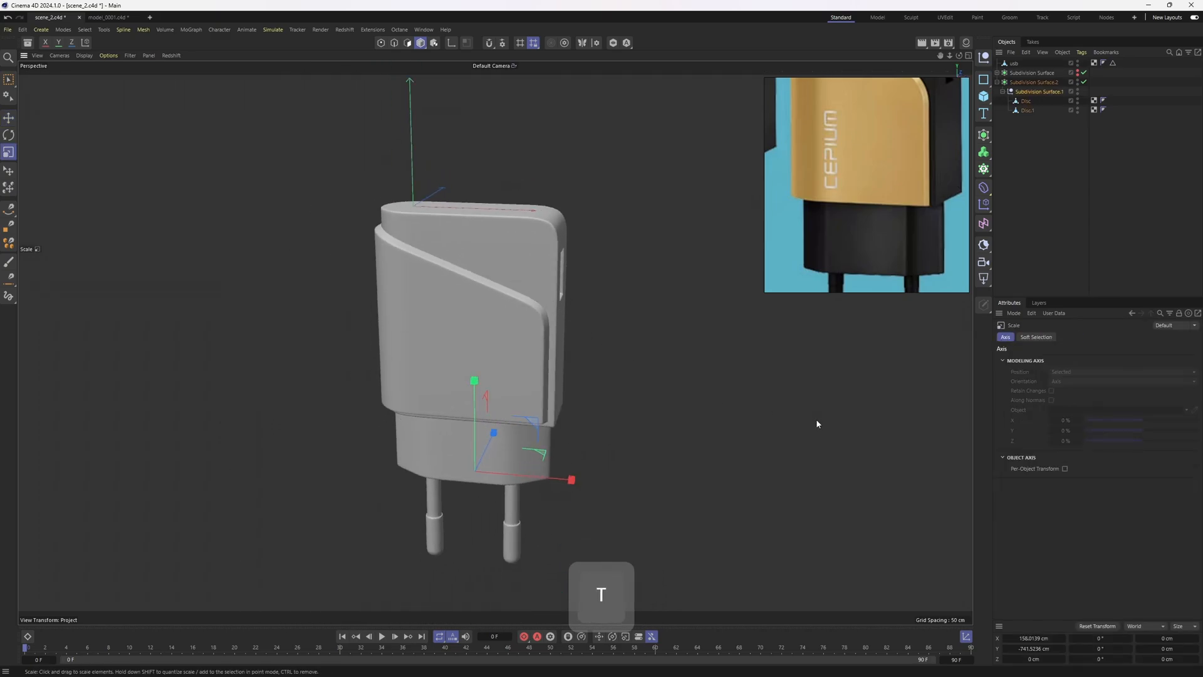
pyautogui.moveTo(819, 422); pyautogui.dragTo(438, 223)
pyautogui.press('F4')
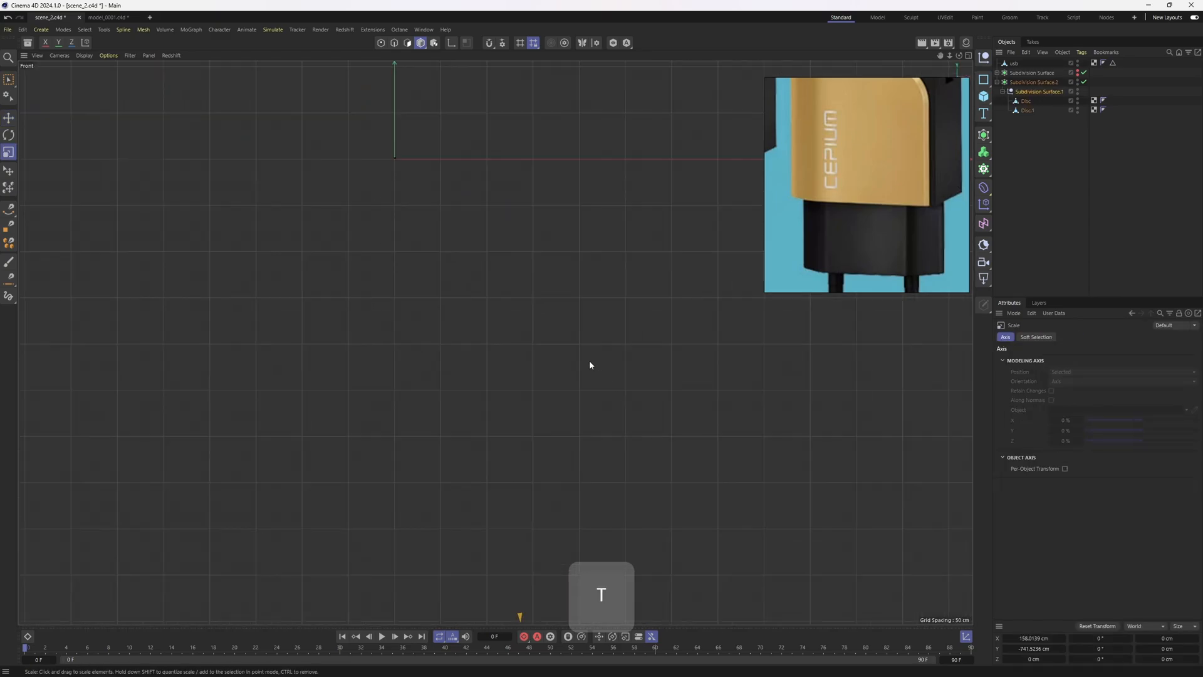
pyautogui.scroll(-2, 583, 355)
pyautogui.press('e')
pyautogui.moveTo(802, 487); pyautogui.dragTo(773, 450)
pyautogui.hotkey('ctrl', 'z')
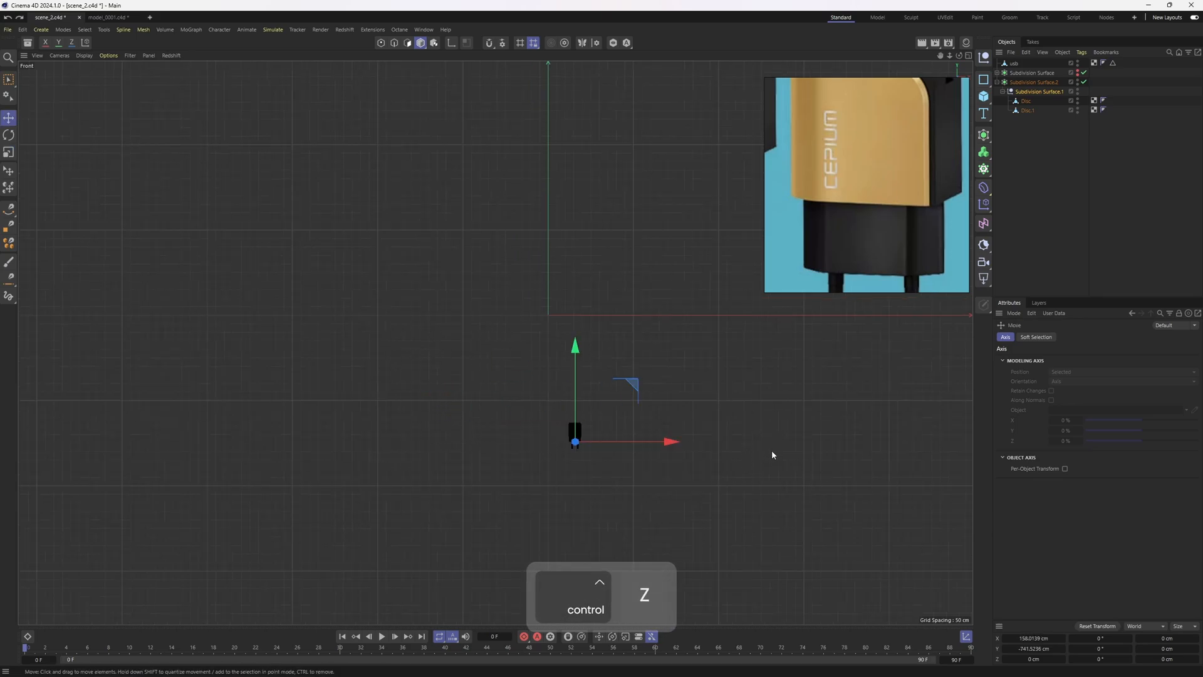
# - Scale the charger group down further and move it close to the usb object in the front view
pyautogui.press('t')
pyautogui.moveTo(617, 382); pyautogui.dragTo(578, 200)
pyautogui.scroll(10, 564, 216)
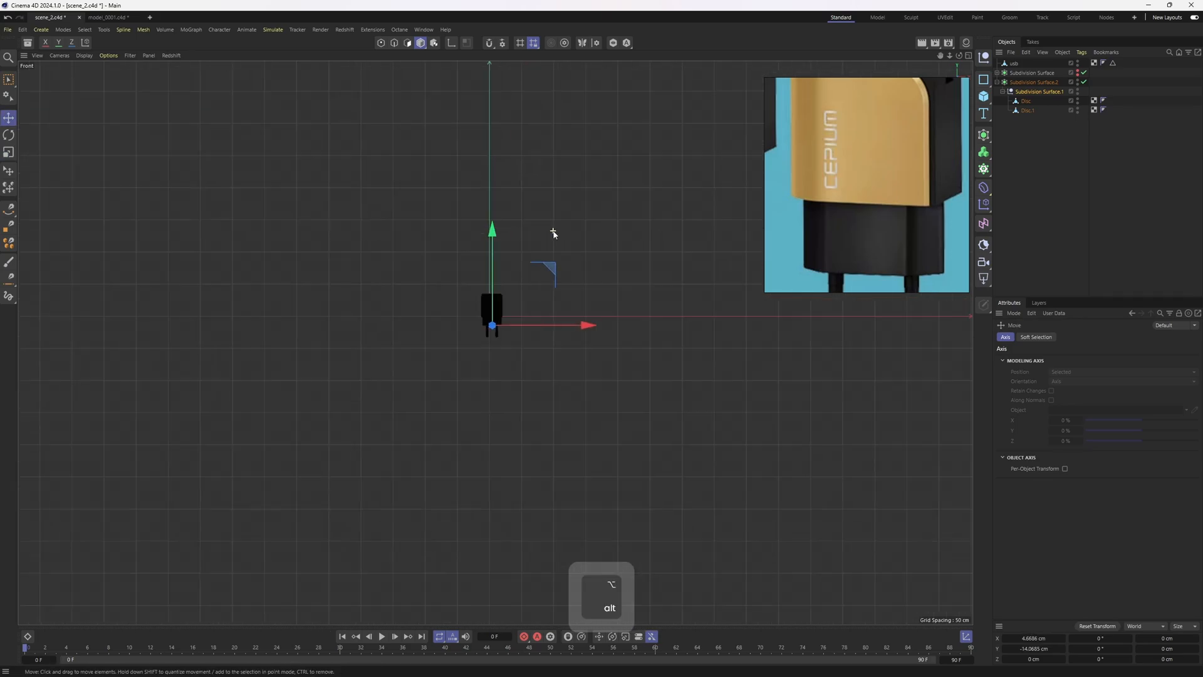
pyautogui.keyDown('alt'); pyautogui.moveTo(553, 232); pyautogui.dragTo(536, 302, button='middle'); pyautogui.keyUp('alt')
pyautogui.moveTo(529, 358); pyautogui.dragTo(441, 450)
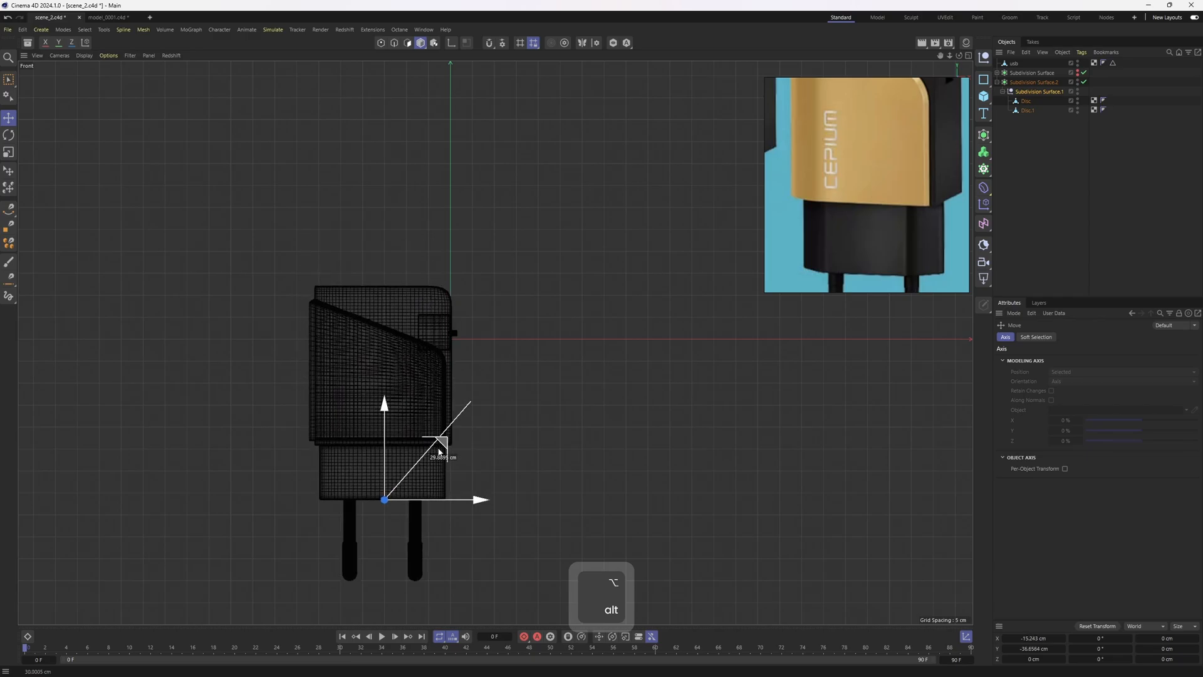
# - Fine-tune the charger group's scale and position so its port opening lines up with the USB connector
pyautogui.scroll(5, 433, 416)
pyautogui.press('t')
pyautogui.moveTo(618, 401); pyautogui.dragTo(460, 441)
pyautogui.press('e')
pyautogui.moveTo(389, 513); pyautogui.dragTo(476, 317)
pyautogui.scroll(5, 470, 319)
pyautogui.moveTo(581, 411); pyautogui.dragTo(460, 282)
pyautogui.press('e')
pyautogui.scroll(4, 469, 273)
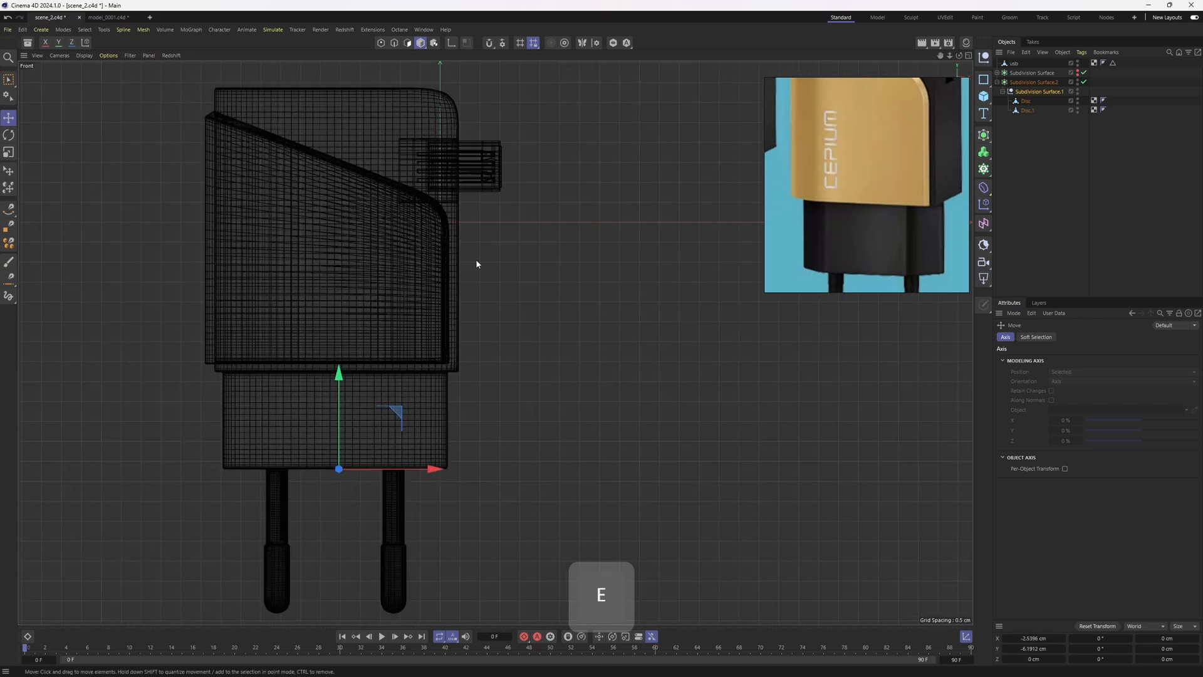
pyautogui.moveTo(610, 332); pyautogui.dragTo(501, 335)
pyautogui.press('e')
pyautogui.moveTo(398, 414); pyautogui.dragTo(465, 340)
# - Examine in the perspective view how the USB connector sits in the charger's port opening
pyautogui.middleClick(463, 334)
pyautogui.middleClick(463, 334)
pyautogui.keyDown('alt'); pyautogui.moveTo(473, 323); pyautogui.dragTo(398, 433, button='middle'); pyautogui.keyUp('alt')
pyautogui.press('s')
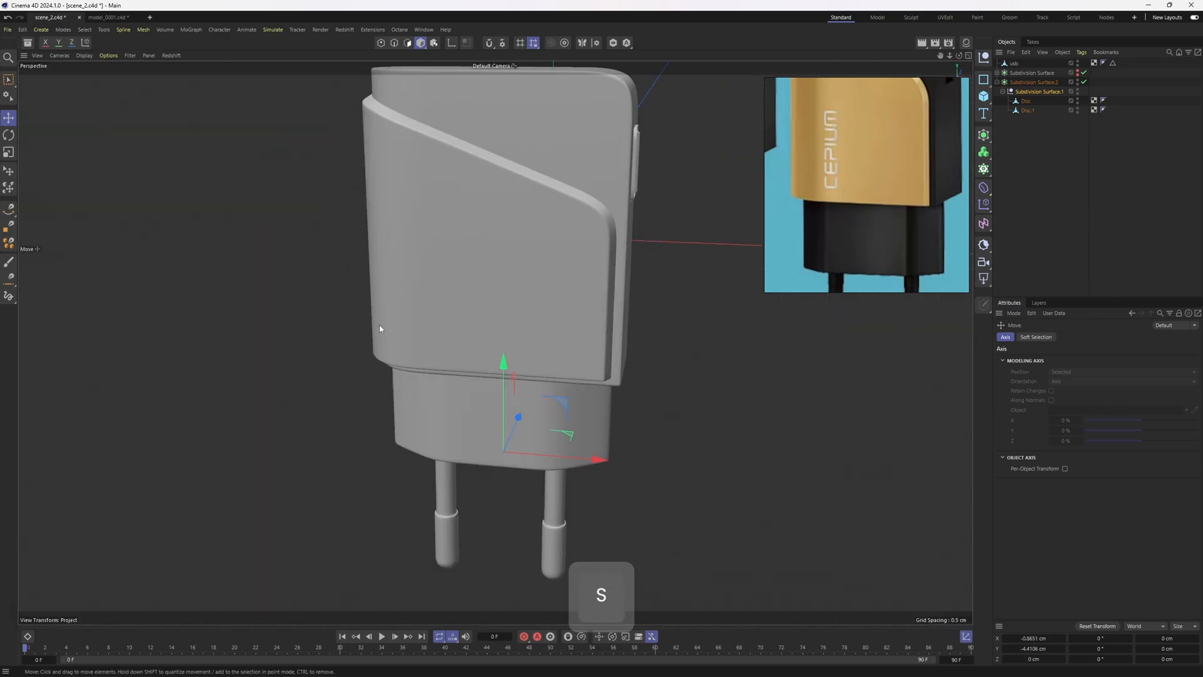
pyautogui.keyDown('alt'); pyautogui.moveTo(480, 241); pyautogui.dragTo(420, 325, button='middle'); pyautogui.keyUp('alt')
pyautogui.keyDown('alt'); pyautogui.moveTo(419, 325); pyautogui.dragTo(307, 314); pyautogui.keyUp('alt')
pyautogui.keyDown('alt'); pyautogui.moveTo(326, 310); pyautogui.dragTo(467, 280, button='right'); pyautogui.keyUp('alt')
pyautogui.keyDown('alt'); pyautogui.moveTo(467, 281); pyautogui.dragTo(412, 226); pyautogui.keyUp('alt')
pyautogui.keyDown('alt'); pyautogui.moveTo(412, 206); pyautogui.dragTo(417, 257, button='middle'); pyautogui.keyUp('alt')
pyautogui.keyDown('alt'); pyautogui.moveTo(431, 255); pyautogui.dragTo(436, 239, button='right'); pyautogui.keyUp('alt')
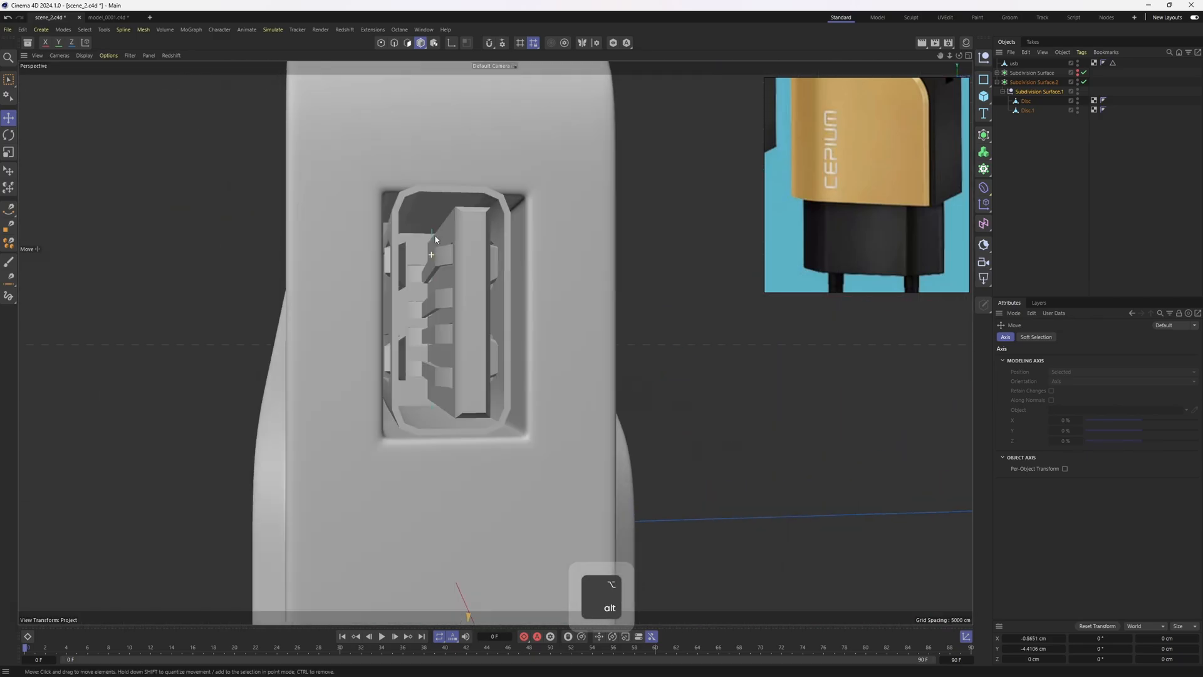
# - Loop-select the inner wall polygons of the Disc object's port opening and grow the selection over its rim
pyautogui.click(1028, 110)
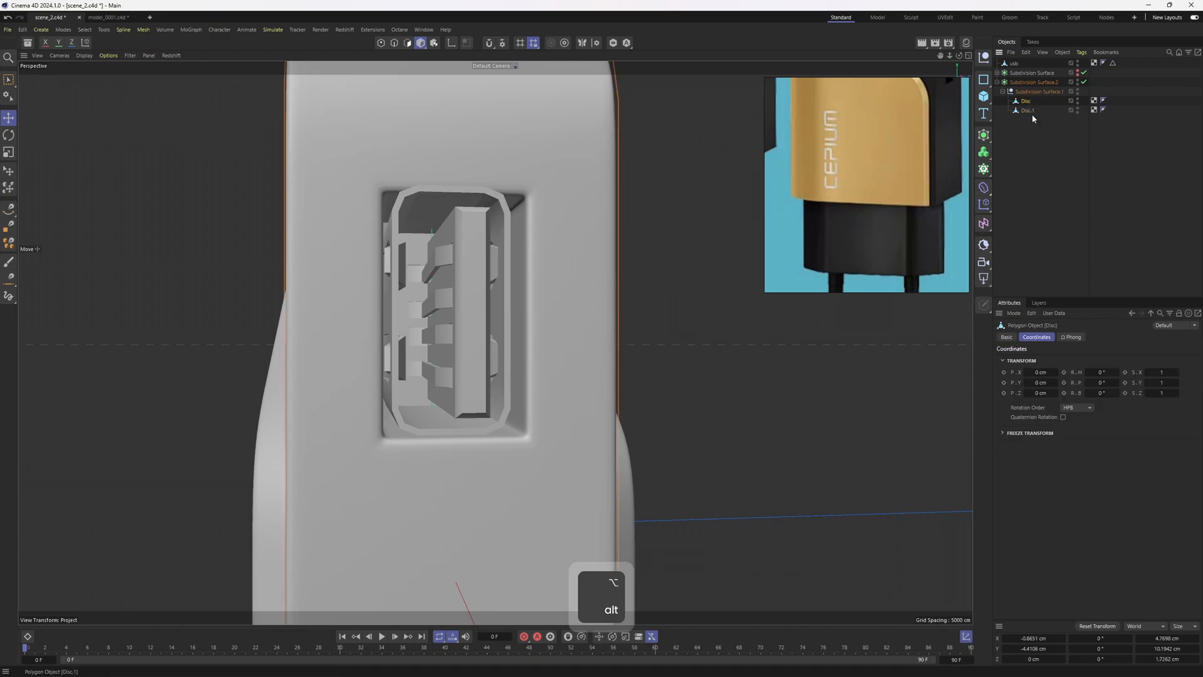
pyautogui.press('3')
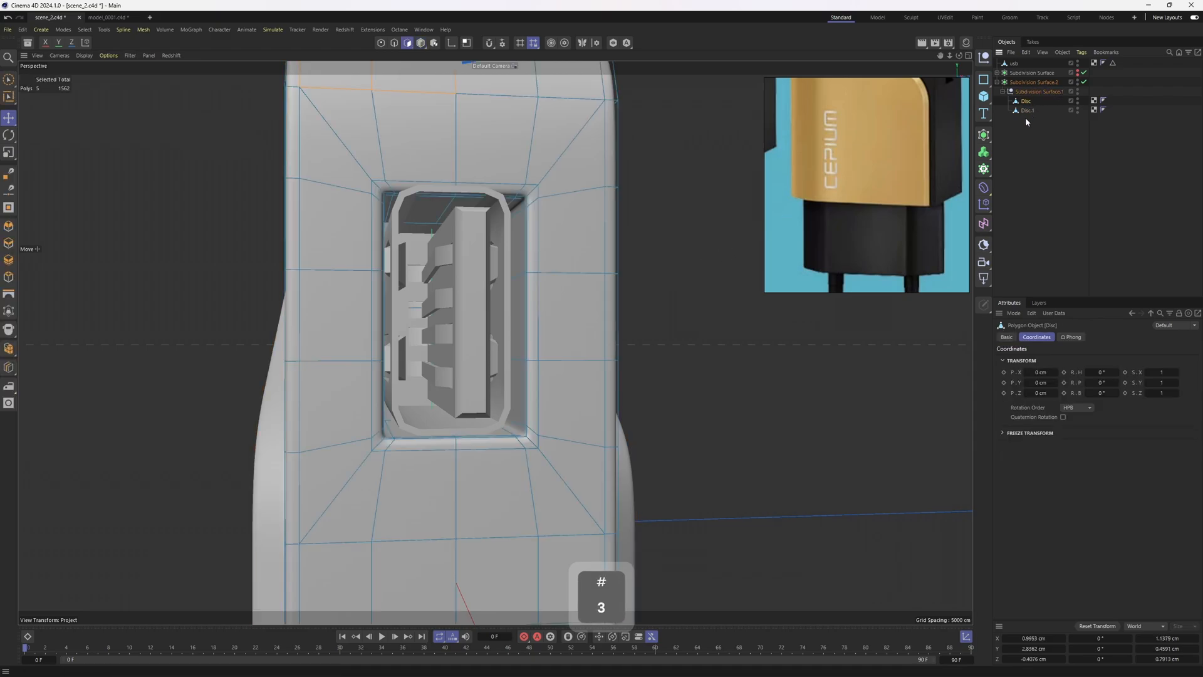
pyautogui.keyDown('alt'); pyautogui.moveTo(534, 229); pyautogui.dragTo(576, 253); pyautogui.keyUp('alt')
pyautogui.press('u')
pyautogui.press('l')
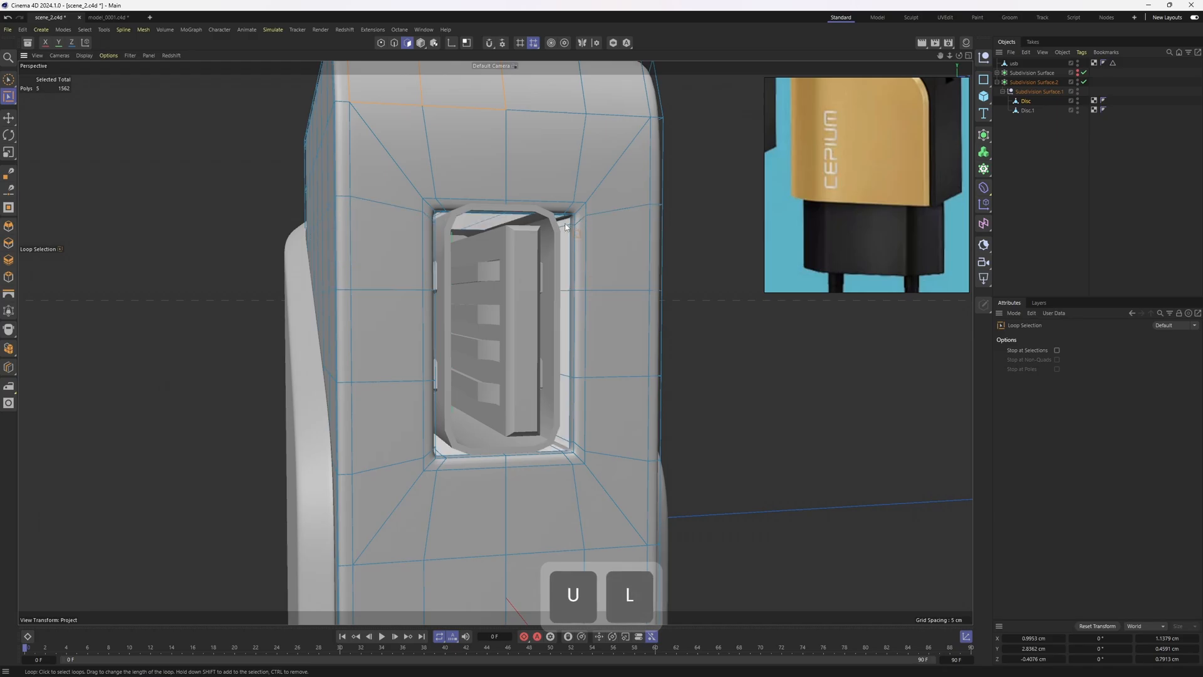
pyautogui.click(570, 257)
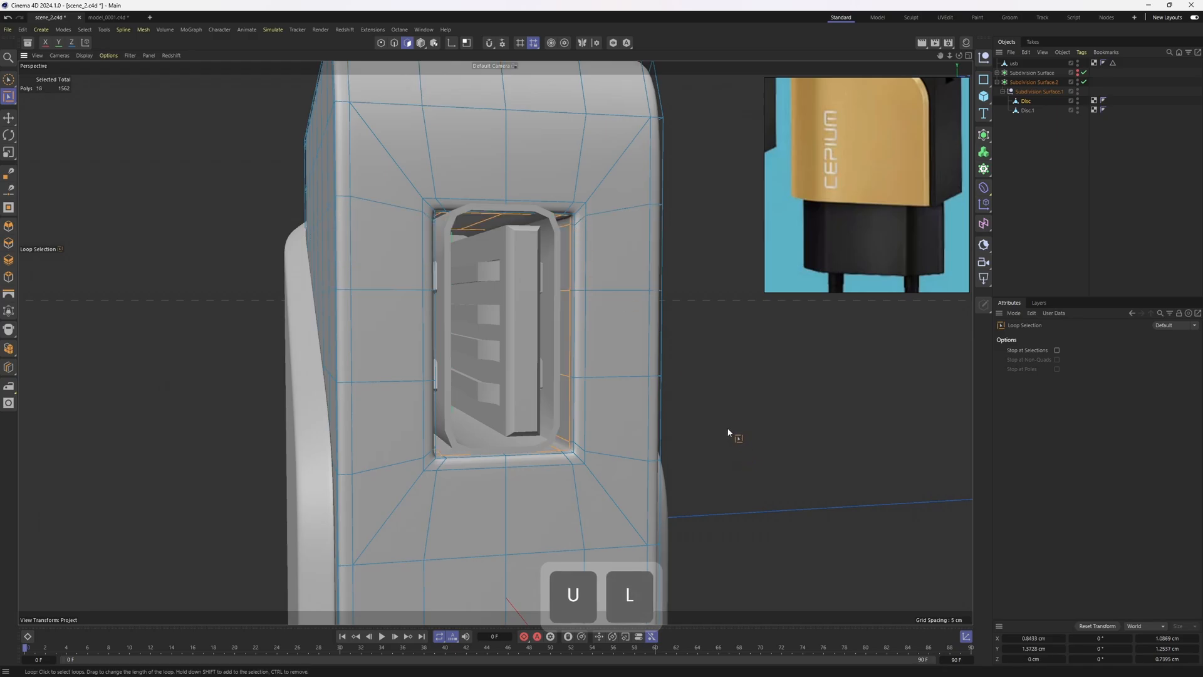
pyautogui.press('u')
pyautogui.press('g')
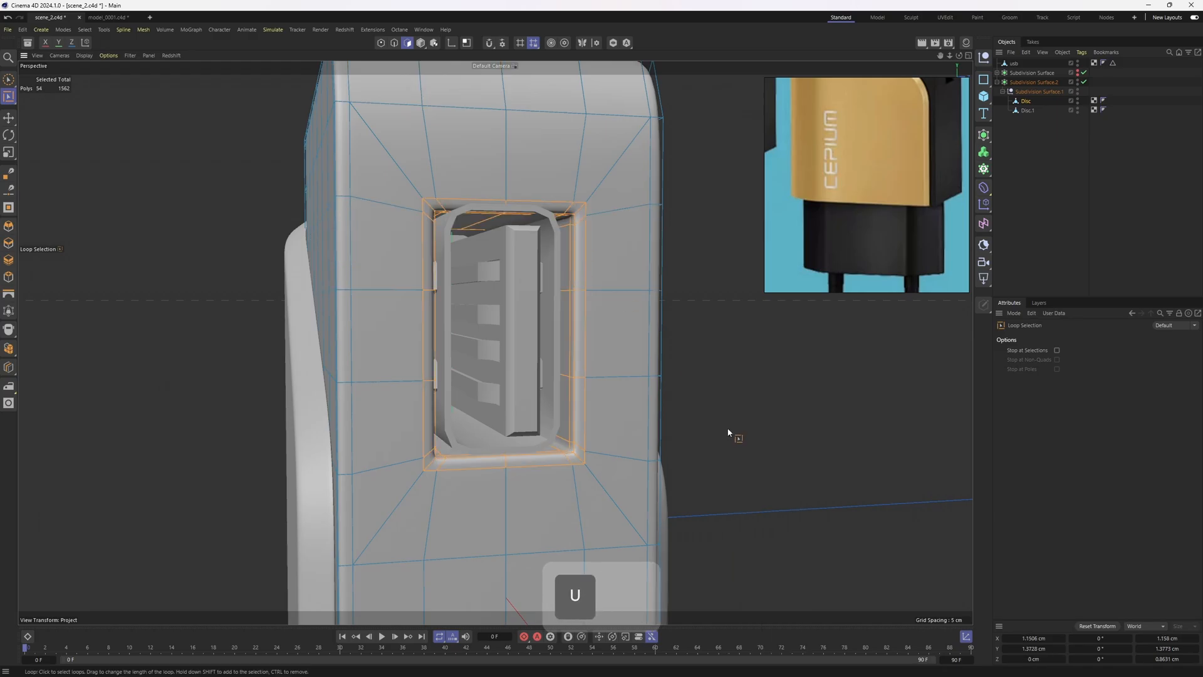
# - Scale and shift the selected port opening polygons to fit closely around the USB connector
pyautogui.press('t')
pyautogui.keyDown('alt'); pyautogui.moveTo(608, 426); pyautogui.dragTo(569, 322); pyautogui.keyUp('alt')
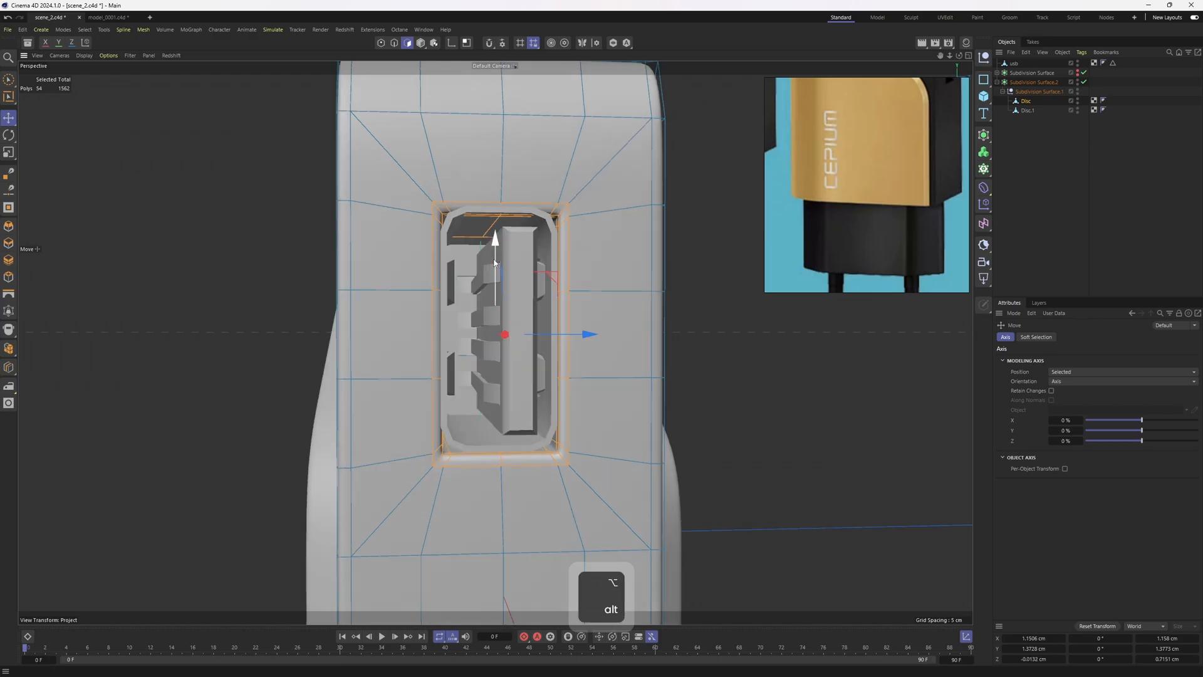
pyautogui.moveTo(499, 255)
pyautogui.mouseDown()
pyautogui.moveTo(504, 265)
pyautogui.moveTo(492, 236)
pyautogui.mouseUp()
pyautogui.press('t')
pyautogui.keyDown('alt'); pyautogui.moveTo(493, 236); pyautogui.dragTo(493, 234); pyautogui.keyUp('alt')
# - Nest the usb object in the Subdivision Surface.1 group and move it deeper into the port, to X about 0.18 cm
pyautogui.click(1026, 110)
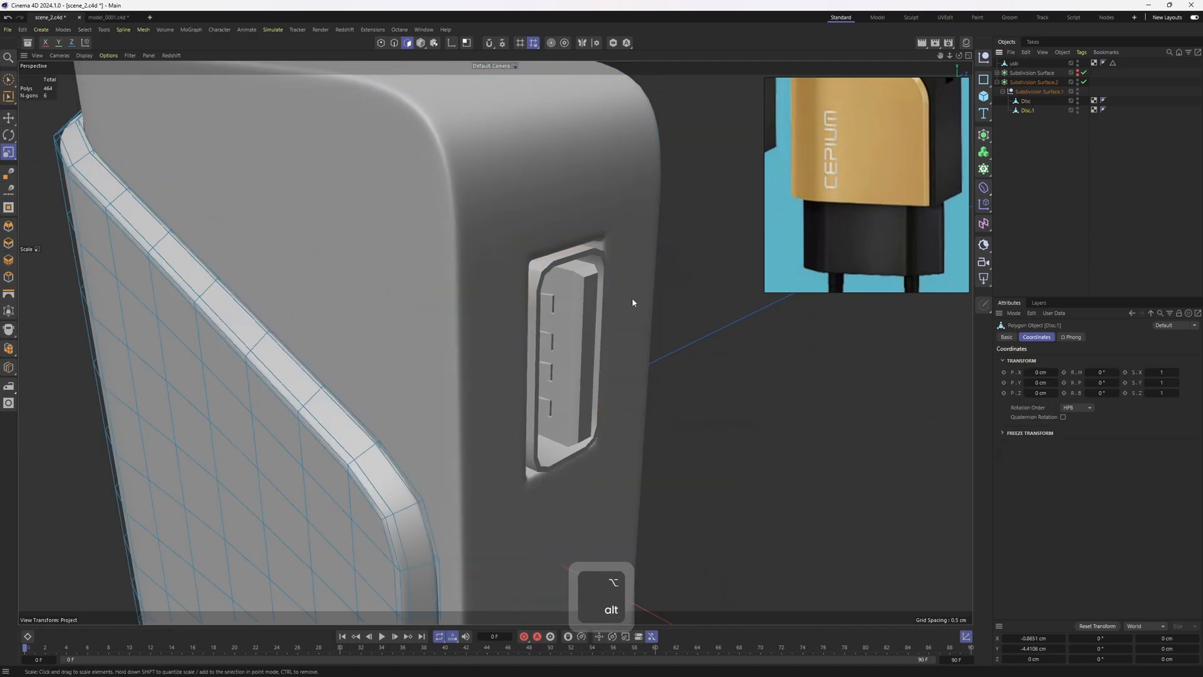
pyautogui.press('e')
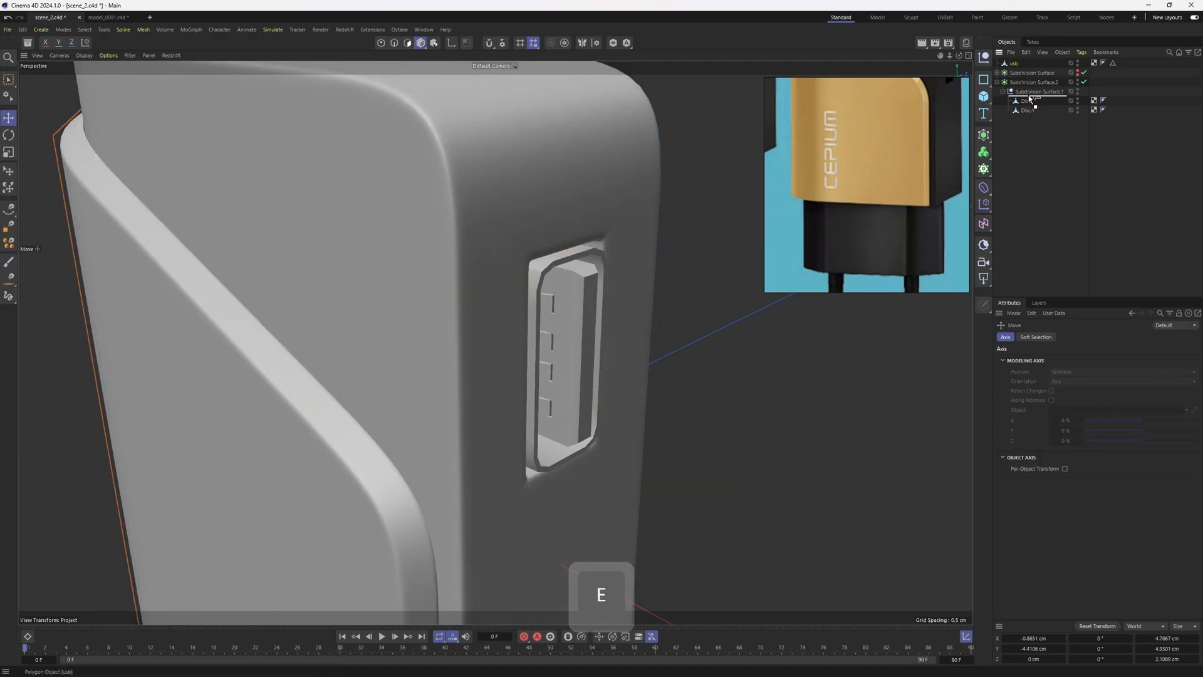
pyautogui.moveTo(1030, 98); pyautogui.dragTo(1031, 97)
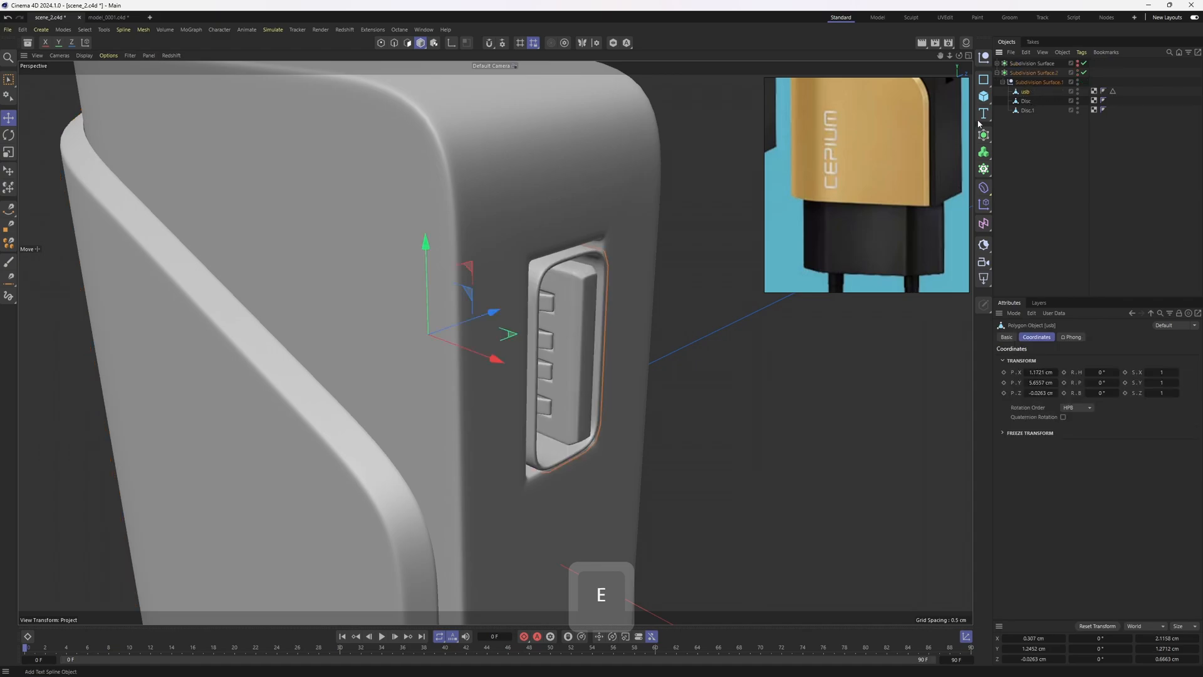
pyautogui.press('4')
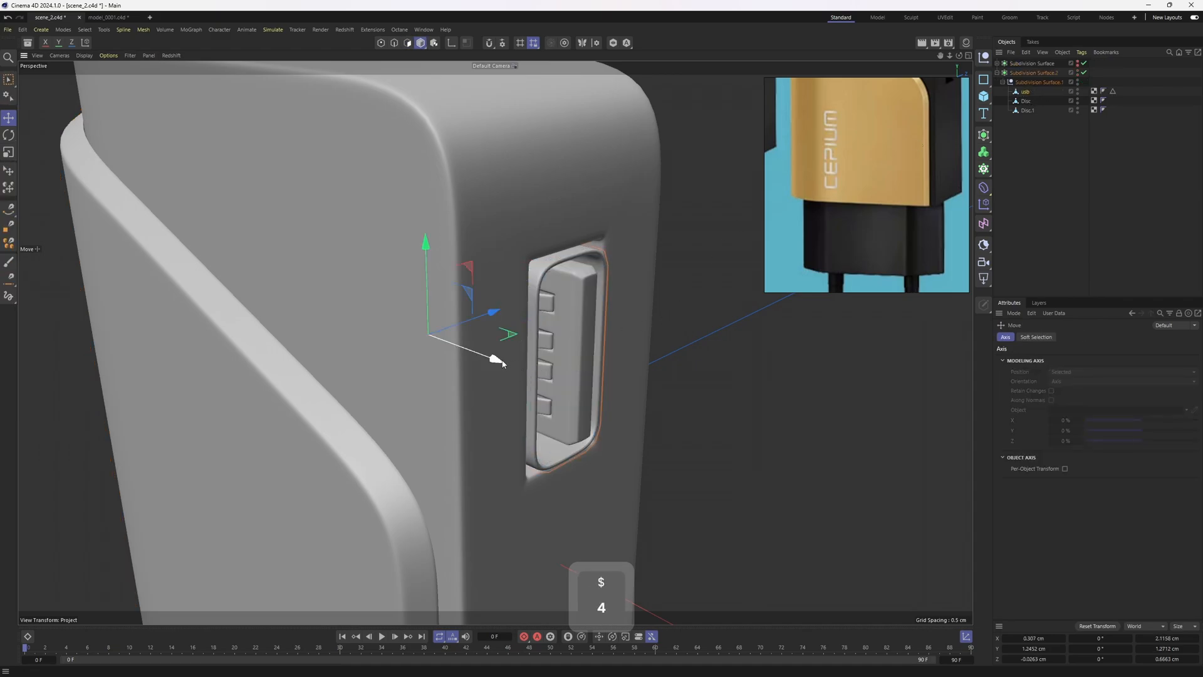
pyautogui.moveTo(501, 362); pyautogui.dragTo(488, 351)
pyautogui.keyDown('alt'); pyautogui.moveTo(488, 351); pyautogui.dragTo(557, 345); pyautogui.keyUp('alt')
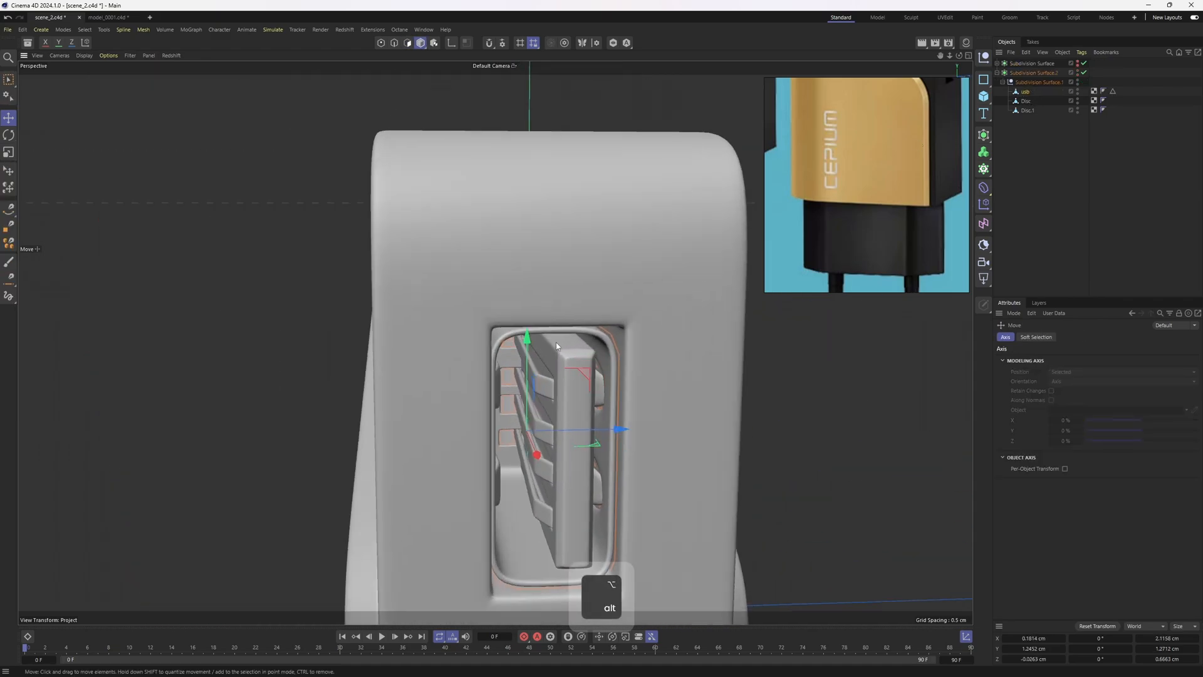
# - Turn off the charger's subdivision and isolate the usb object with Viewport Solo
pyautogui.press('q')
pyautogui.keyDown('alt'); pyautogui.moveTo(635, 405); pyautogui.dragTo(609, 323); pyautogui.keyUp('alt')
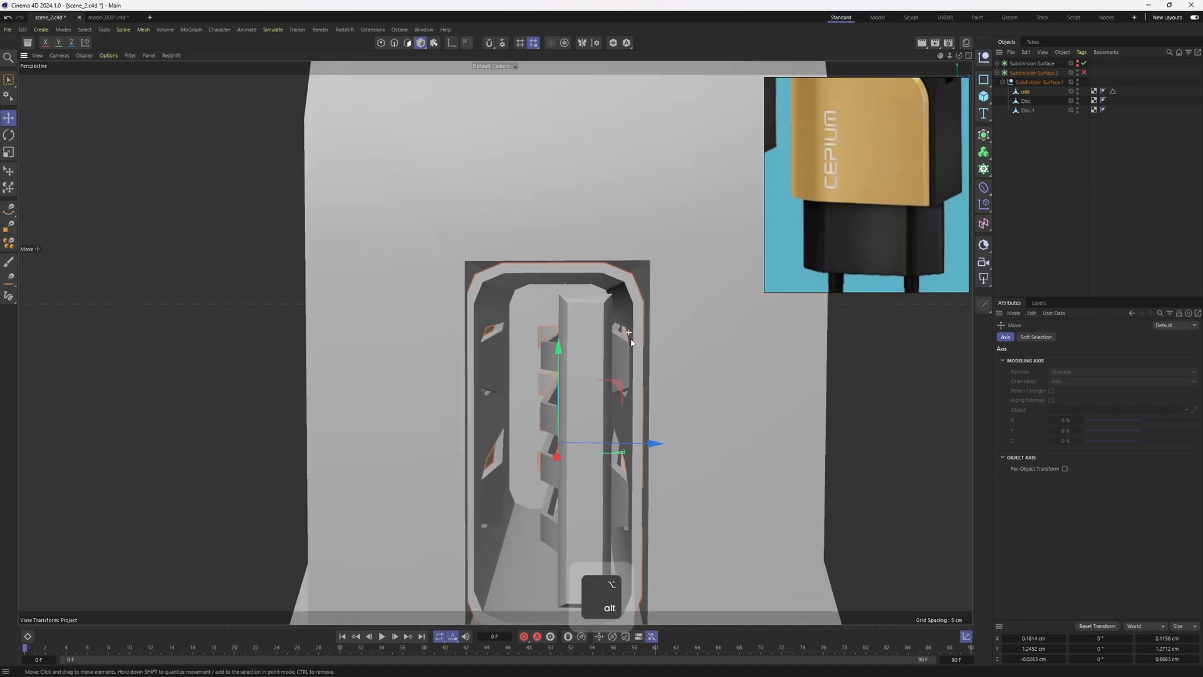
pyautogui.press('q')
pyautogui.press('q')
pyautogui.click(612, 42)
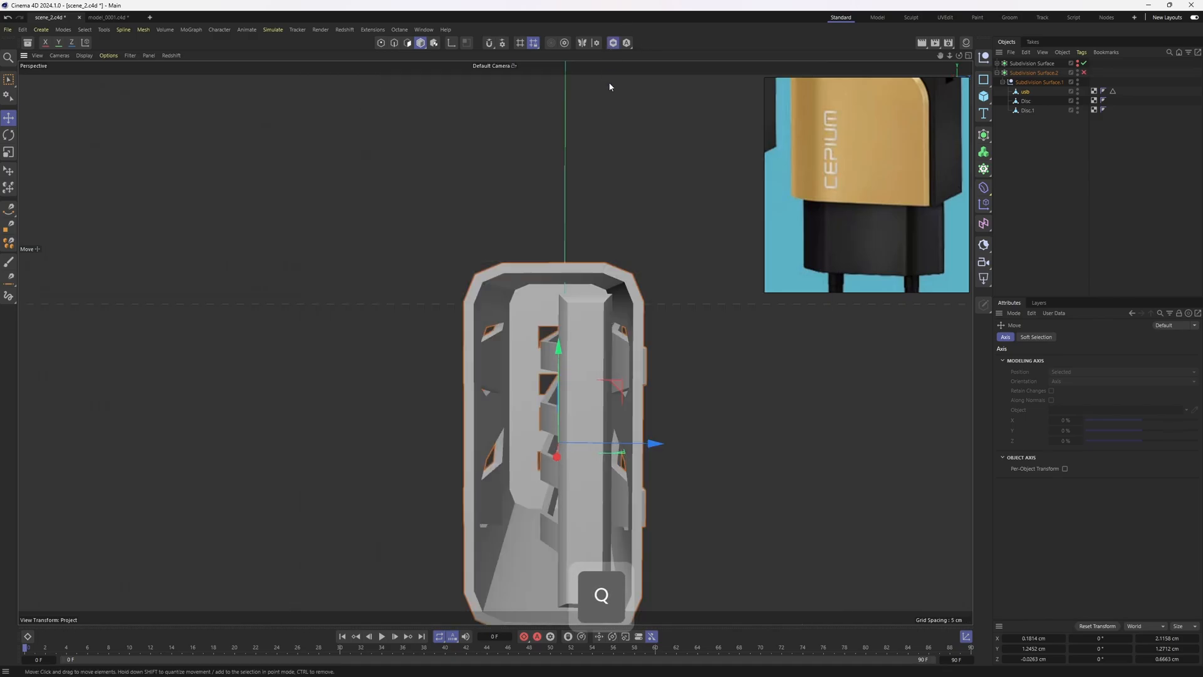
# - Select the points at all four chamfered corners of the usb shell with Rectangle Selection in the right view
pyautogui.press('2')
pyautogui.keyDown('alt'); pyautogui.moveTo(504, 291); pyautogui.dragTo(607, 314); pyautogui.keyUp('alt')
pyautogui.middleClick(574, 331)
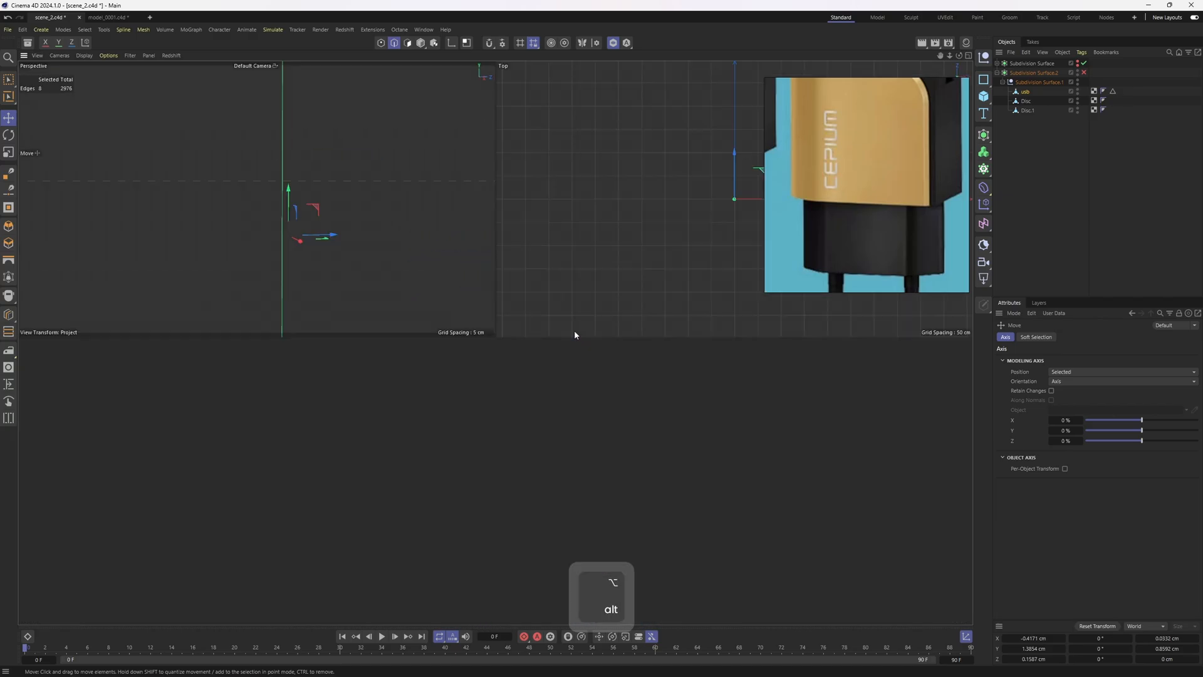
pyautogui.middleClick(686, 464)
pyautogui.press('1')
pyautogui.middleClick(637, 399)
pyautogui.press('s')
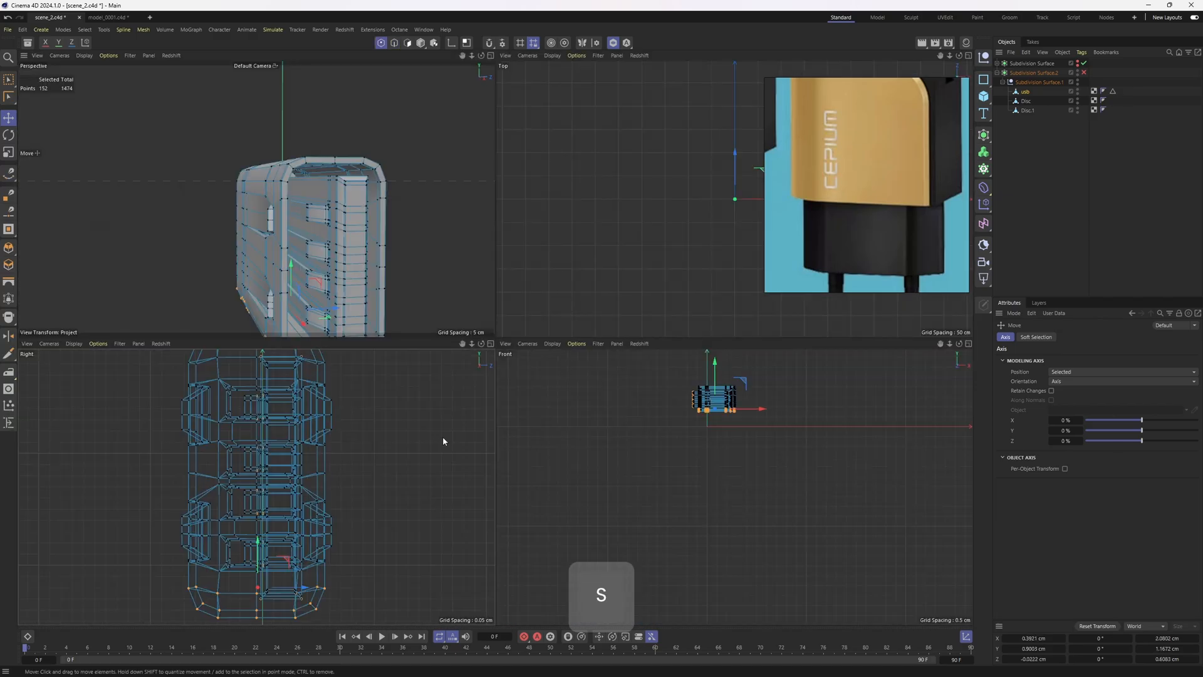
pyautogui.scroll(6, 257, 532)
pyautogui.press('0')
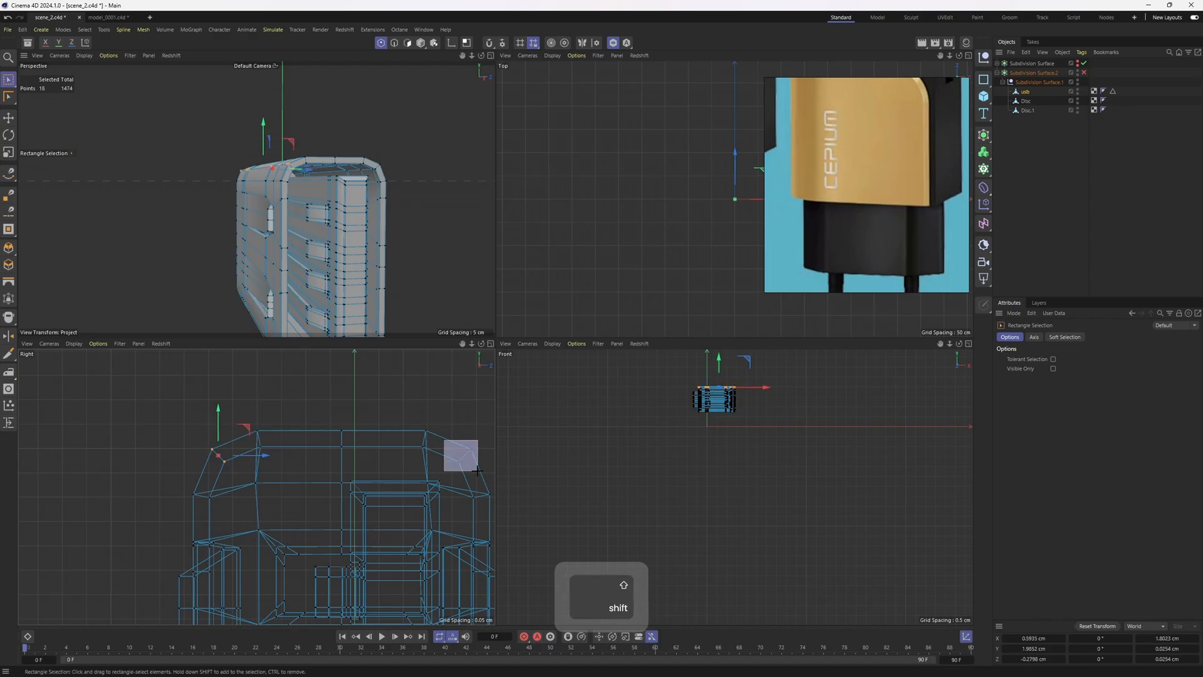
pyautogui.keyDown('shift'); pyautogui.moveTo(477, 470); pyautogui.dragTo(308, 550); pyautogui.keyUp('shift')
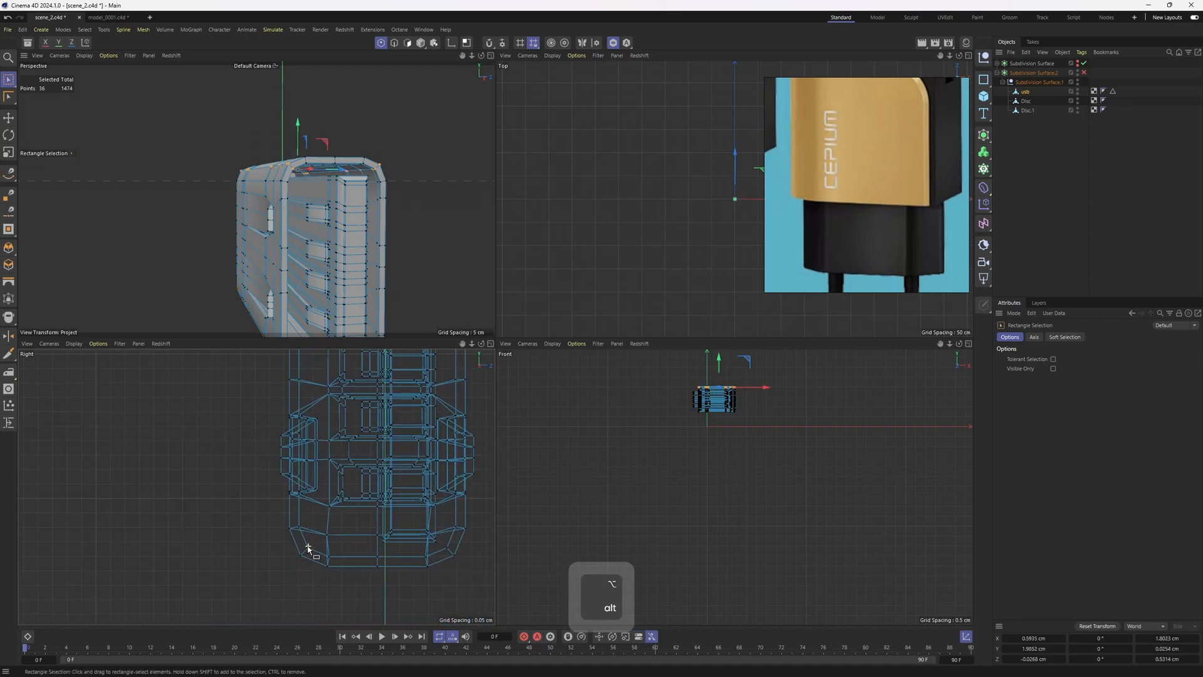
pyautogui.keyDown('alt'); pyautogui.moveTo(435, 404); pyautogui.dragTo(445, 517, button='middle'); pyautogui.keyUp('alt')
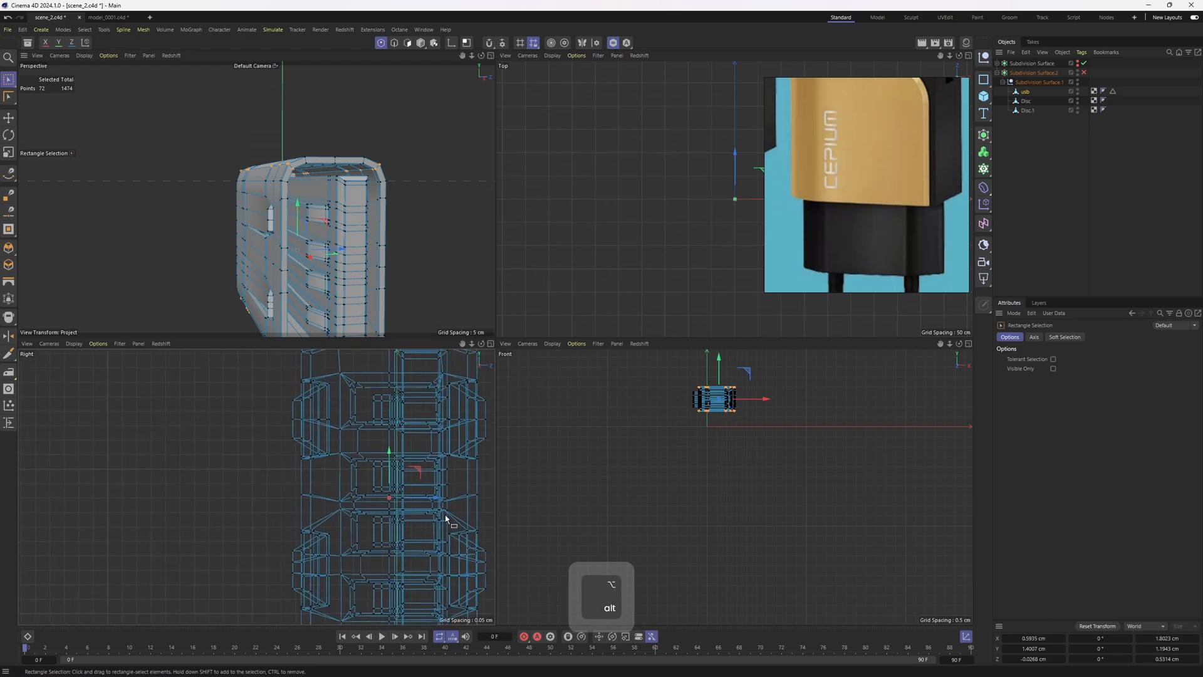
# - Scale the selected corner points outward along Y and Z to square off the usb shell's corners
pyautogui.middleClick(439, 497)
pyautogui.press('t')
pyautogui.scroll(-3, 580, 478)
pyautogui.keyDown('alt'); pyautogui.moveTo(819, 403); pyautogui.dragTo(515, 371, button='middle'); pyautogui.keyUp('alt')
pyautogui.scroll(-4, 515, 371)
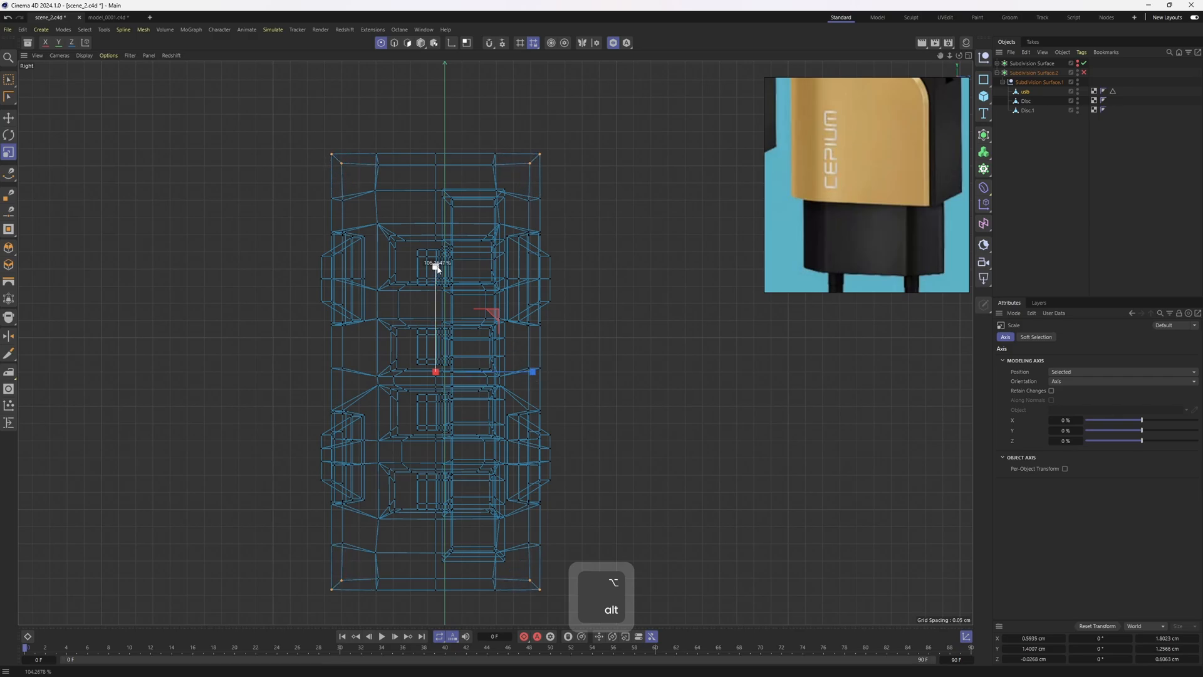
# - Select the usb shell's outer top faces with Phong Break Selection and flatten them by scaling to 0% along Y
pyautogui.press('f')
pyautogui.press('3')
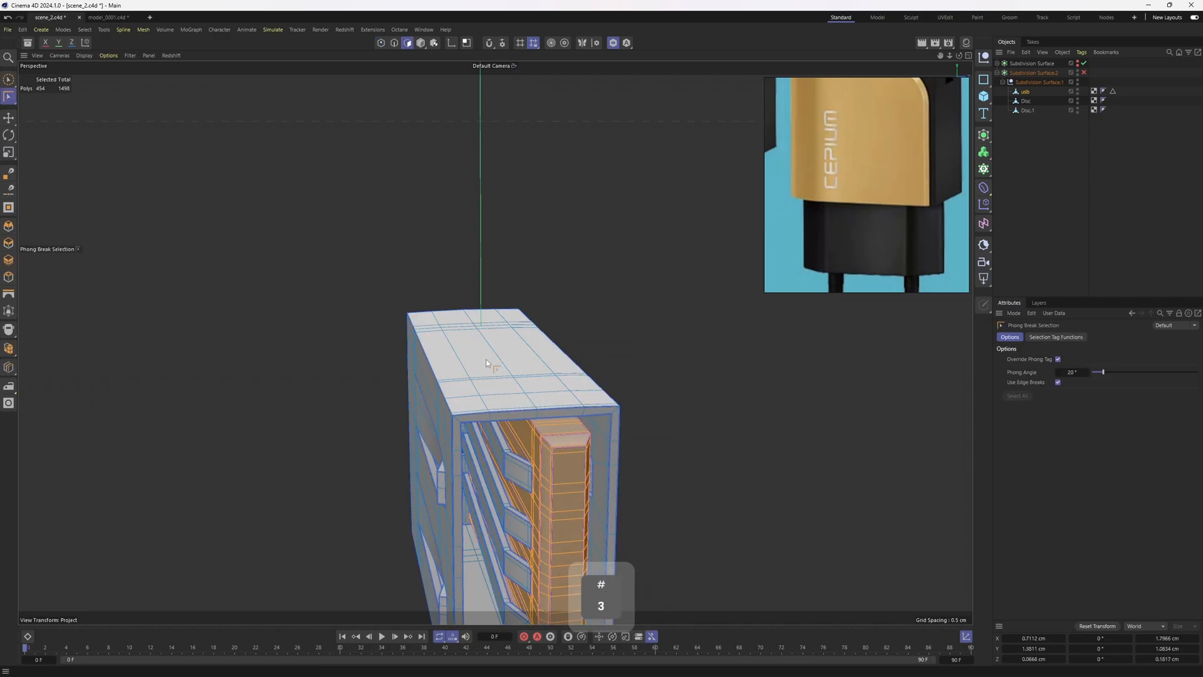
pyautogui.click(518, 337)
pyautogui.keyDown('alt'); pyautogui.moveTo(517, 337); pyautogui.dragTo(437, 256); pyautogui.keyUp('alt')
pyautogui.press('t')
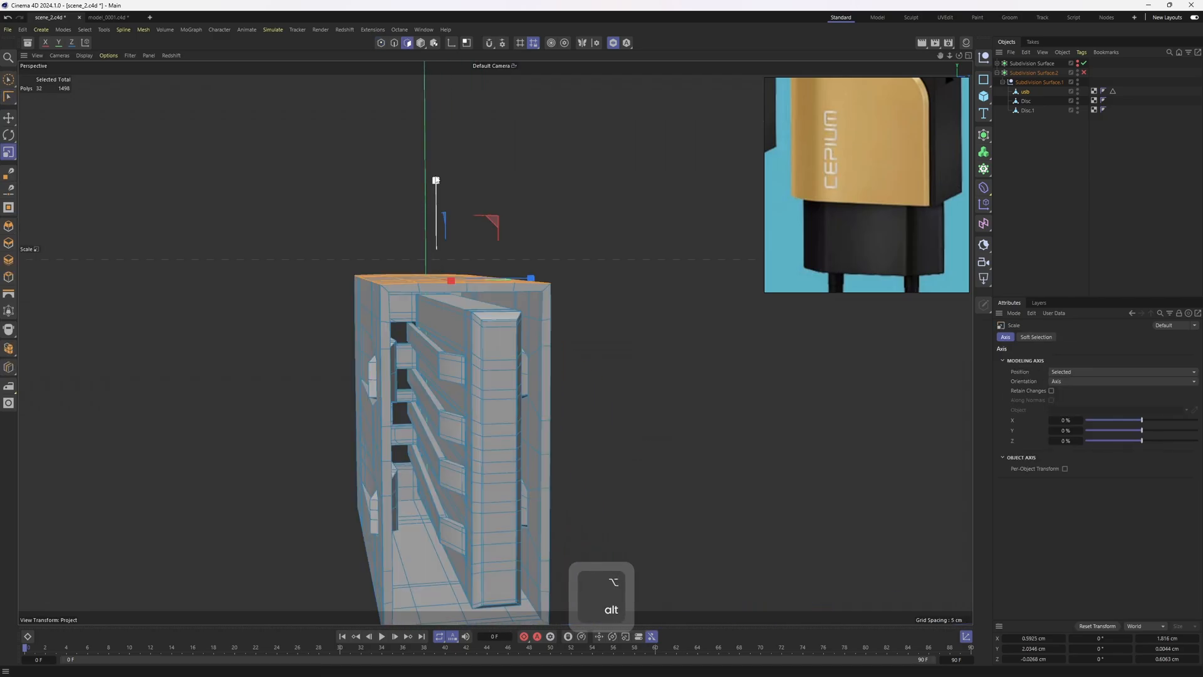
pyautogui.keyDown('shift'); pyautogui.moveTo(436, 181); pyautogui.dragTo(444, 255); pyautogui.keyUp('shift')
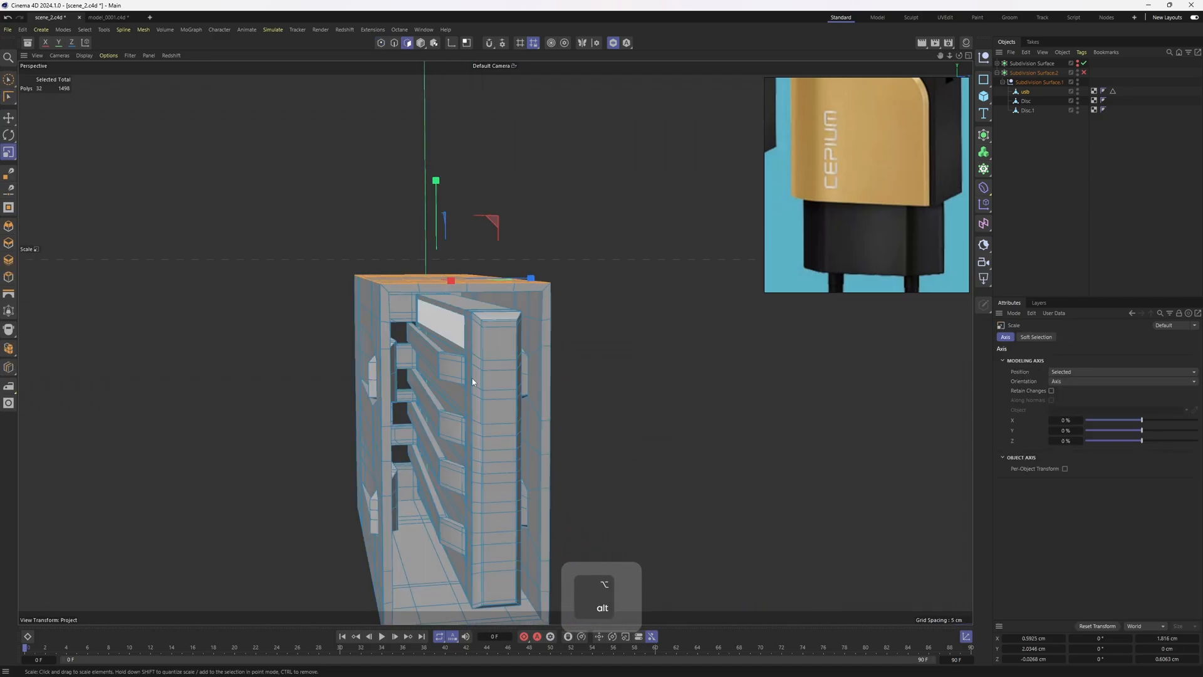
# - Select the usb shell's outer bottom faces and flatten them by scaling to 0% along Y
pyautogui.keyDown('alt'); pyautogui.moveTo(472, 378); pyautogui.dragTo(413, 481); pyautogui.keyUp('alt')
pyautogui.press('u')
pyautogui.click(405, 429)
pyautogui.press('t')
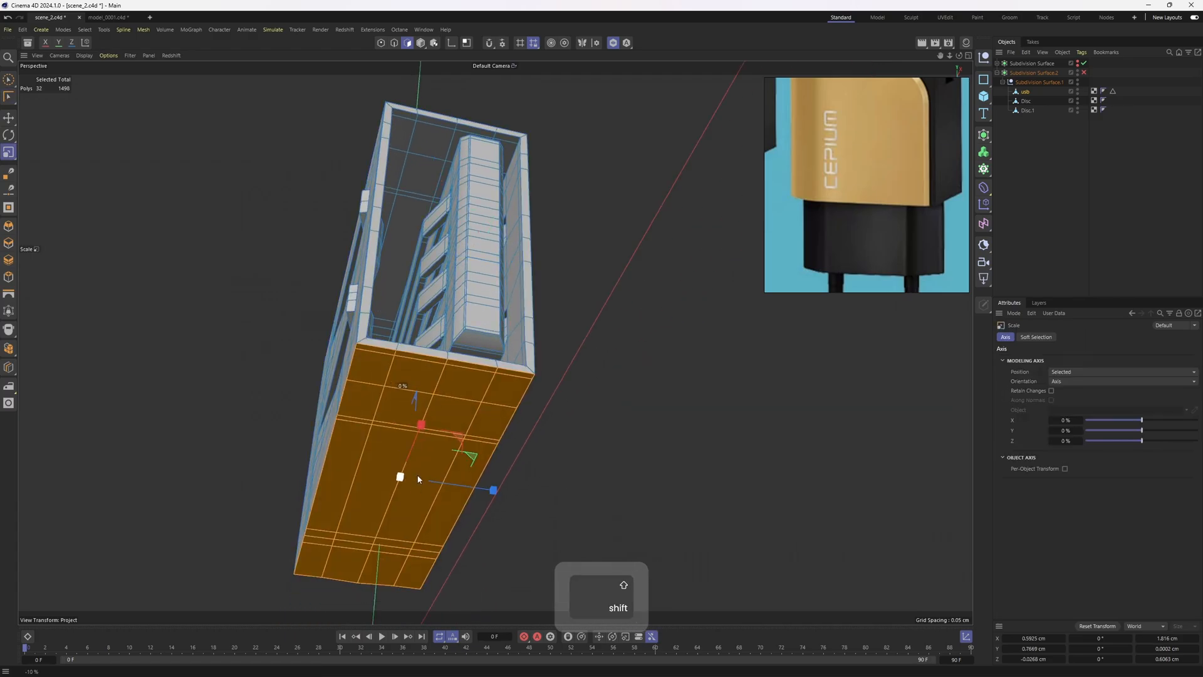
# - Select the usb shell's inner bottom faces with Phong Break Selection and flatten them by scaling to 0% along Y
pyautogui.keyDown('alt'); pyautogui.moveTo(408, 389); pyautogui.dragTo(383, 275); pyautogui.keyUp('alt')
pyautogui.press('u')
pyautogui.press('n')
pyautogui.press('r')
pyautogui.press('t')
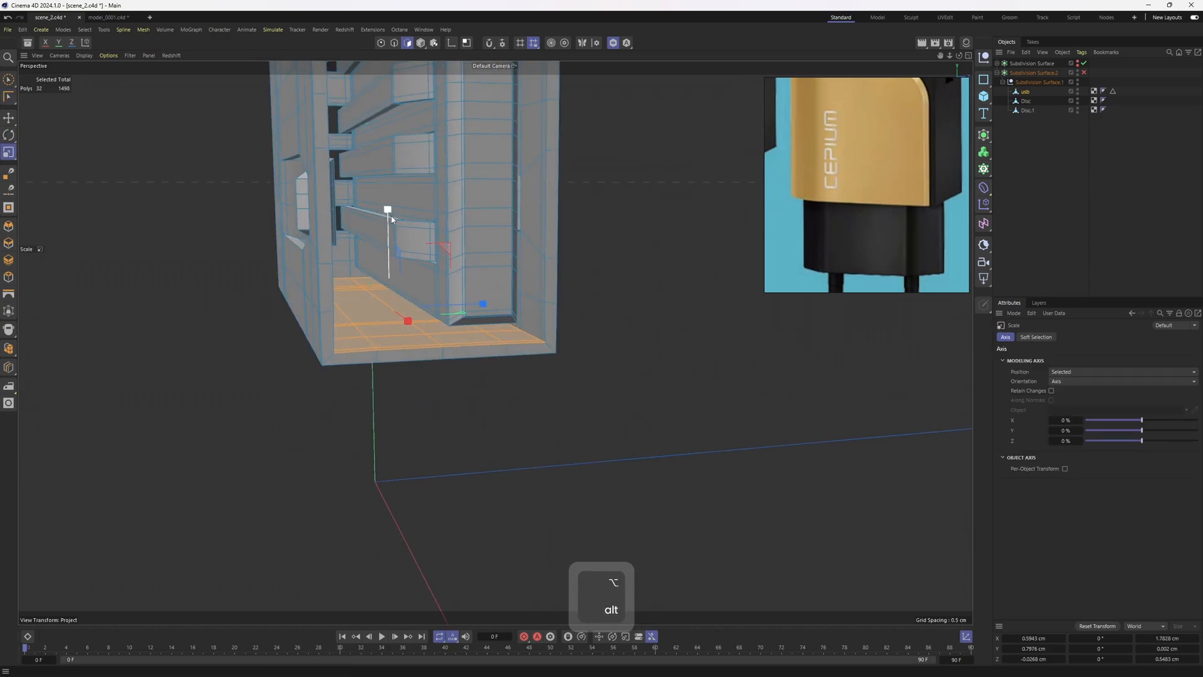
pyautogui.keyDown('shift'); pyautogui.moveTo(391, 215); pyautogui.dragTo(389, 318); pyautogui.keyUp('shift')
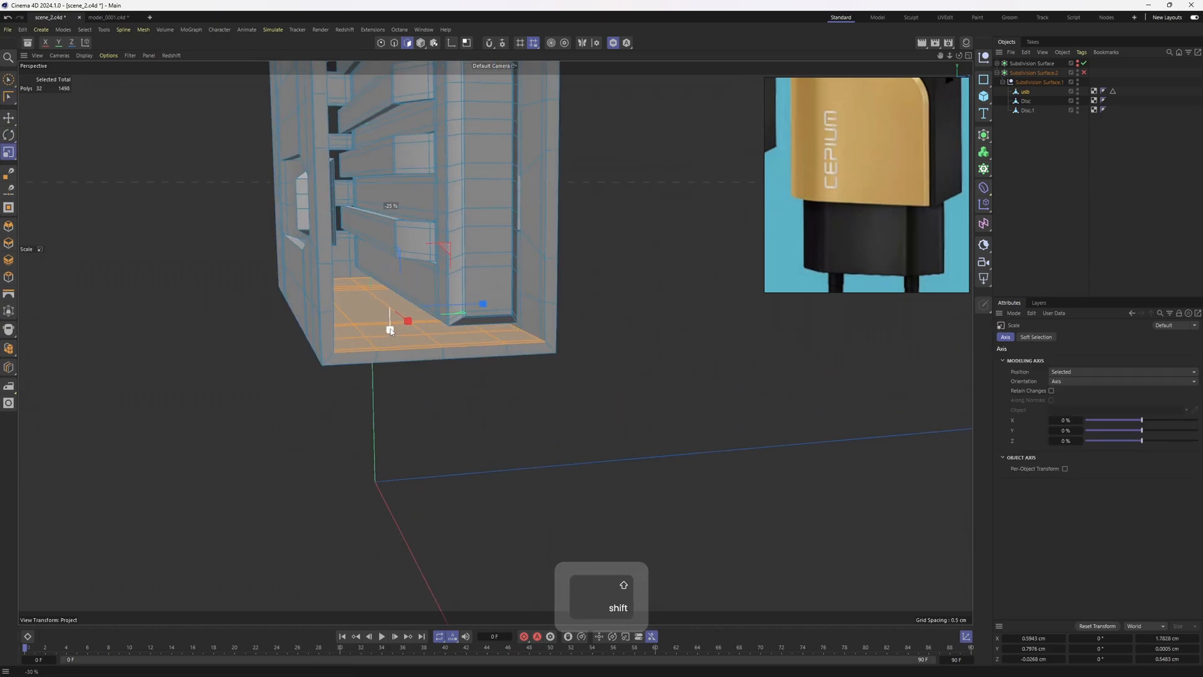
pyautogui.keyDown('alt'); pyautogui.moveTo(396, 311); pyautogui.dragTo(369, 320, button='right'); pyautogui.keyUp('alt')
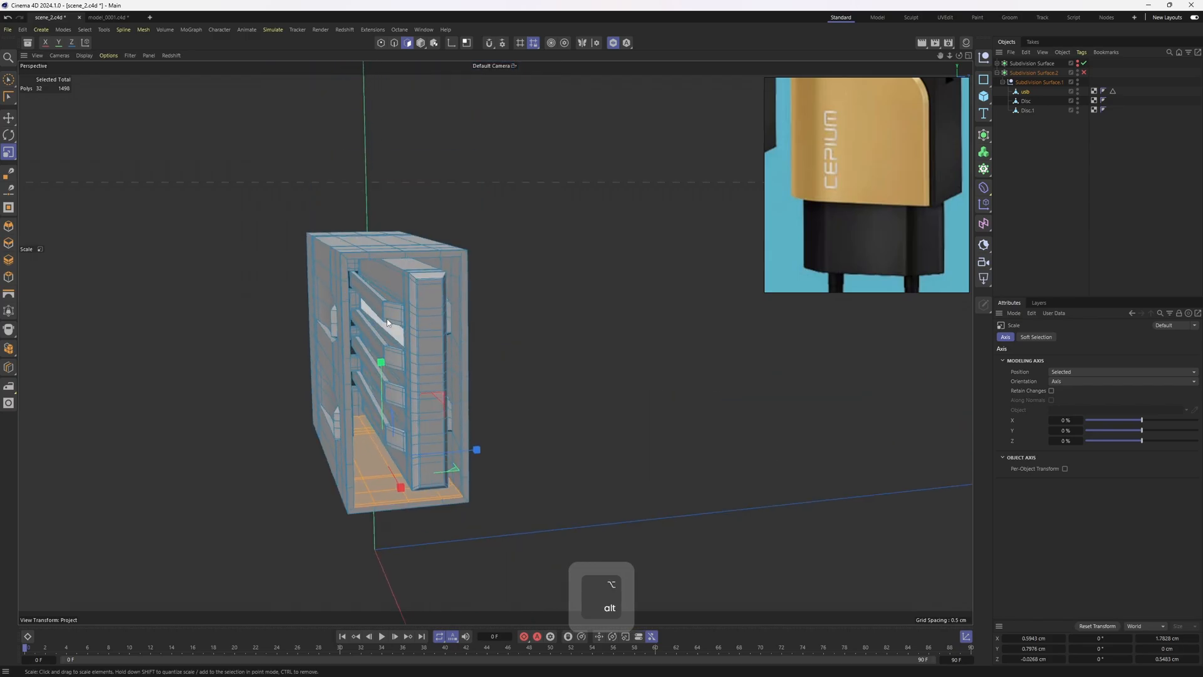
# - Select the usb shell's inner top faces with Phong Break Selection and flatten them by scaling to 0% along Y
pyautogui.keyDown('alt'); pyautogui.moveTo(394, 313); pyautogui.dragTo(381, 358); pyautogui.keyUp('alt')
pyautogui.press('u')
pyautogui.press('l')
pyautogui.press('u')
pyautogui.press('n')
pyautogui.press('t')
pyautogui.press('e')
# - Check the flattened usb shell in the charger's port opening with the subdivision turned on and off
pyautogui.press('q')
pyautogui.press('q')
pyautogui.press('q')
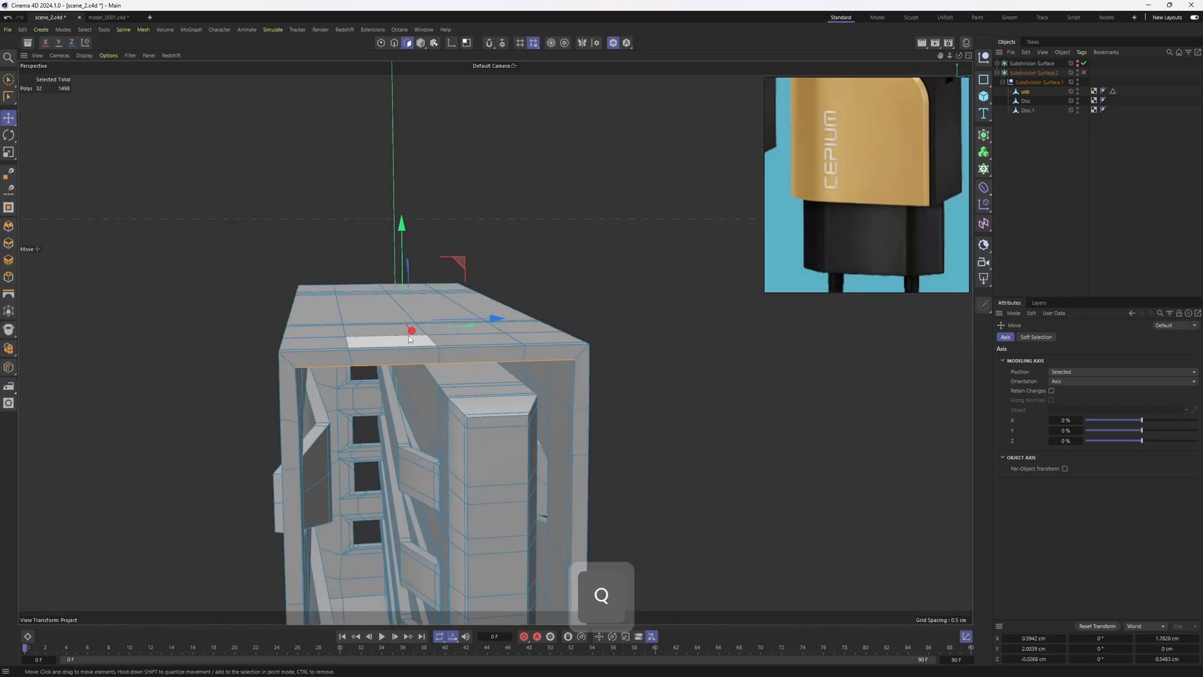
pyautogui.hotkey('ctrl', 'z')
pyautogui.hotkey('ctrl', 'z')
pyautogui.hotkey('ctrl', 'z')
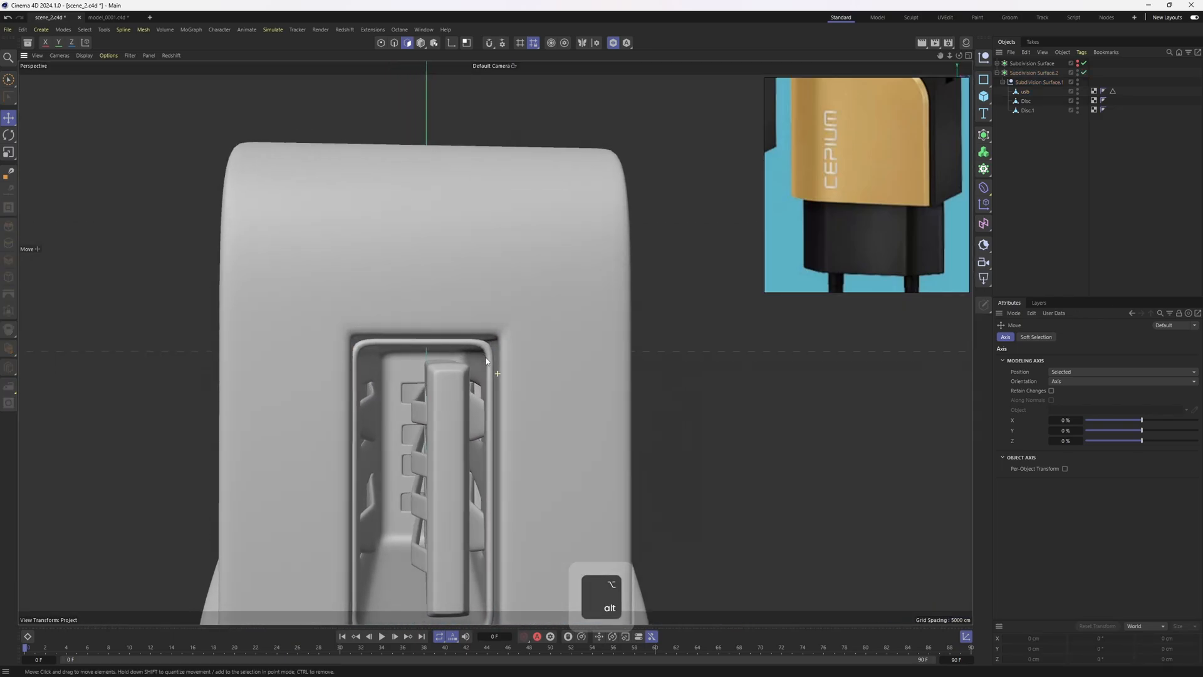
pyautogui.press('q')
# - Select the lengthwise edge loop inside the usb shell's upper wall to locate its bent points
pyautogui.keyDown('alt'); pyautogui.moveTo(405, 345); pyautogui.dragTo(626, 395); pyautogui.keyUp('alt')
pyautogui.press('2')
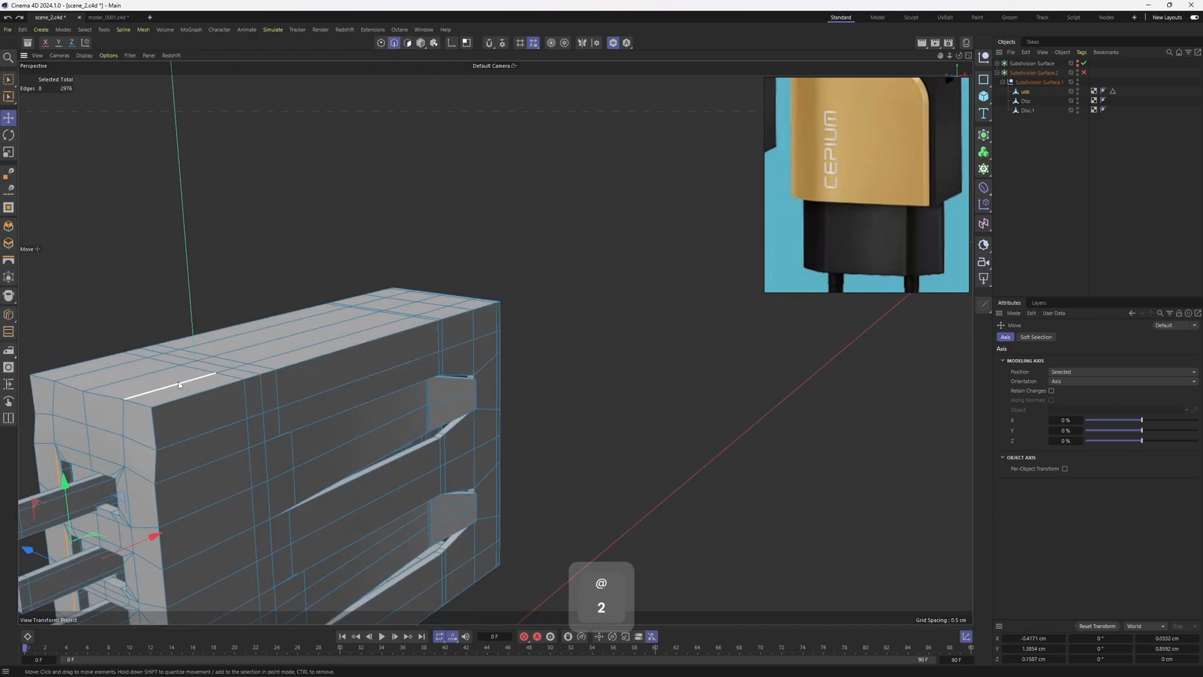
pyautogui.click(175, 388)
pyautogui.keyDown('alt'); pyautogui.moveTo(320, 414); pyautogui.dragTo(217, 452); pyautogui.keyUp('alt')
pyautogui.keyDown('alt'); pyautogui.moveTo(358, 437); pyautogui.dragTo(349, 337); pyautogui.keyUp('alt')
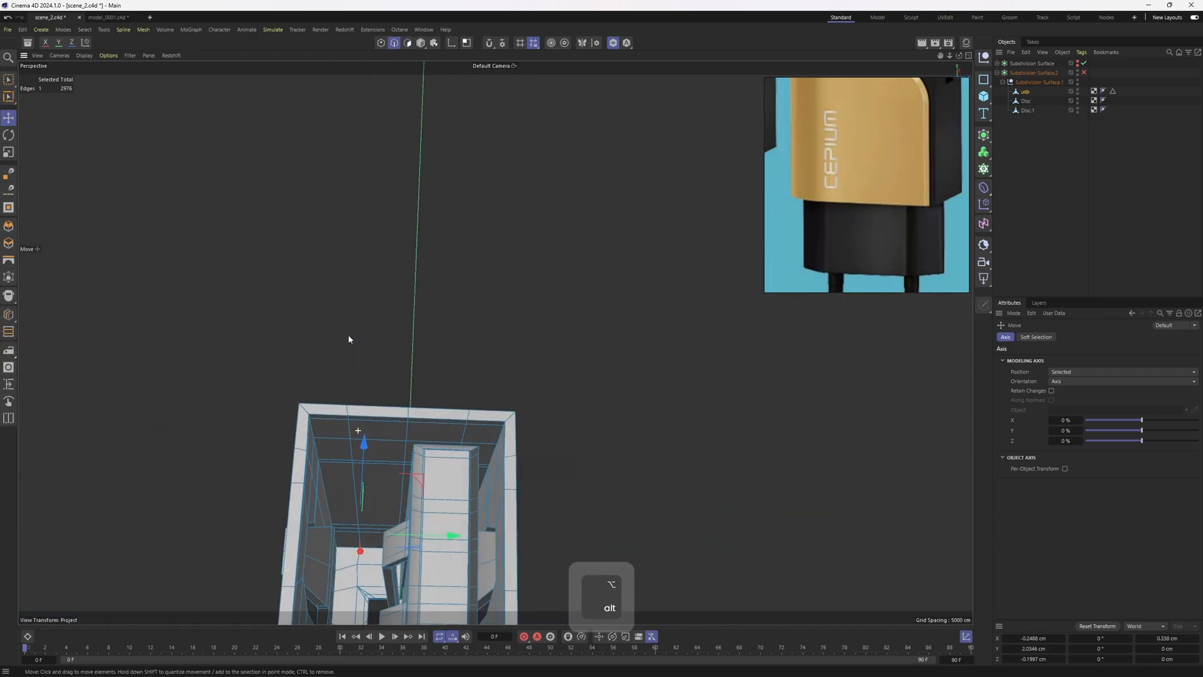
pyautogui.scroll(8, 365, 554)
pyautogui.doubleClick(355, 549)
pyautogui.scroll(-6, 351, 537)
pyautogui.scroll(-3, 403, 482)
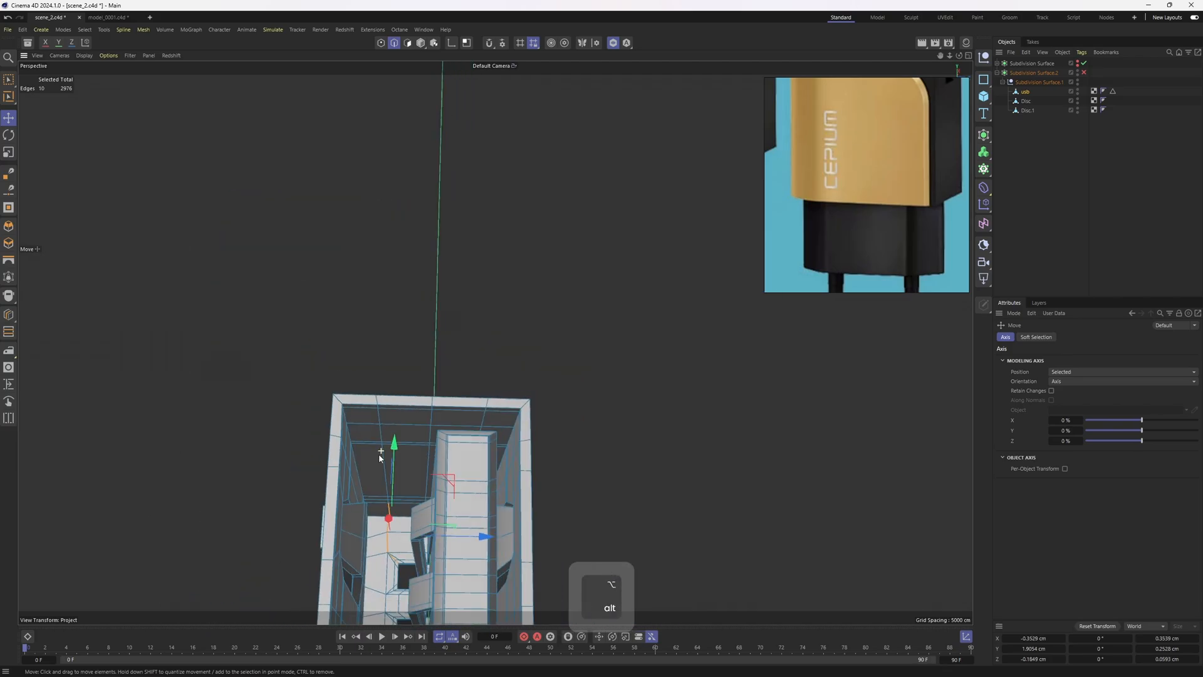
pyautogui.scroll(-2, 379, 458)
# - In the right view, select the loop points on the shell's top and bottom walls and scale them outward along Z toward the corners
pyautogui.middleClick(640, 504)
pyautogui.press('F3')
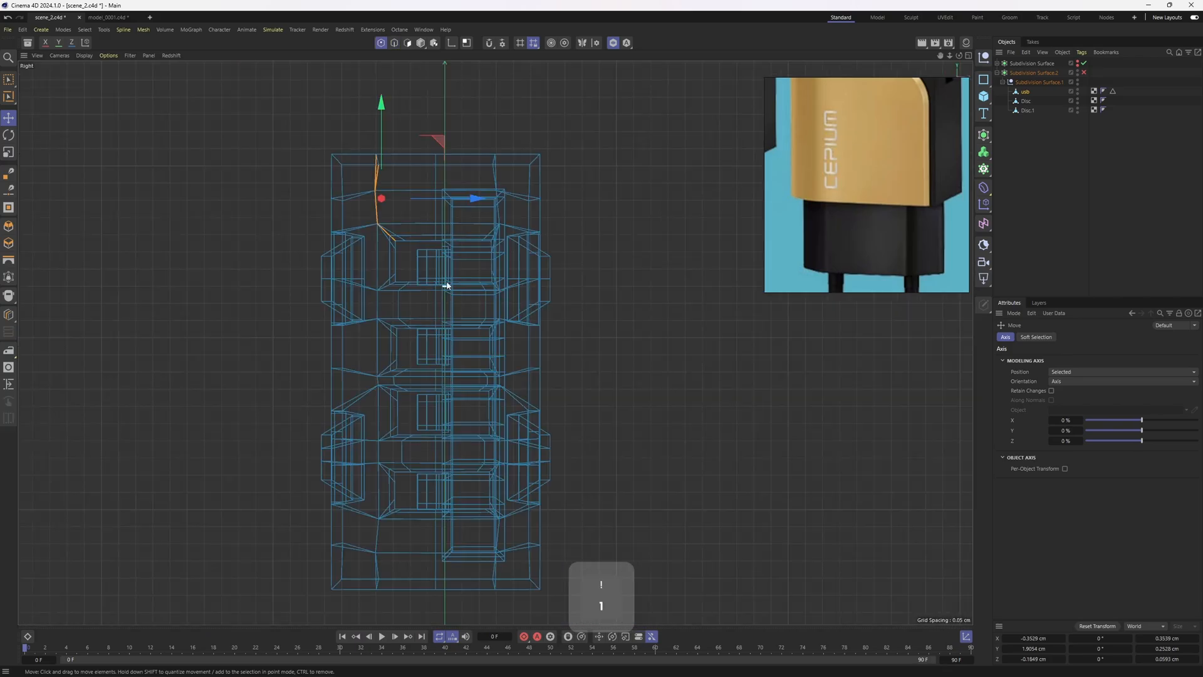
pyautogui.press('space')
pyautogui.press('0')
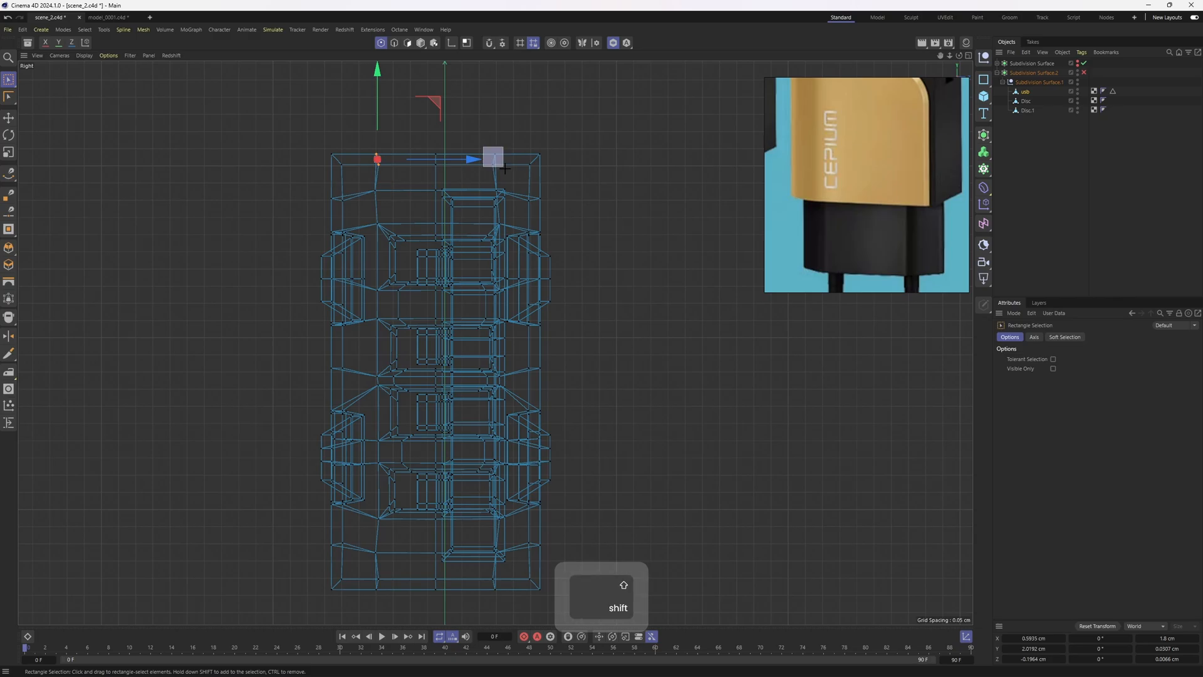
pyautogui.keyDown('alt'); pyautogui.moveTo(432, 414); pyautogui.dragTo(380, 497, button='right'); pyautogui.keyUp('alt')
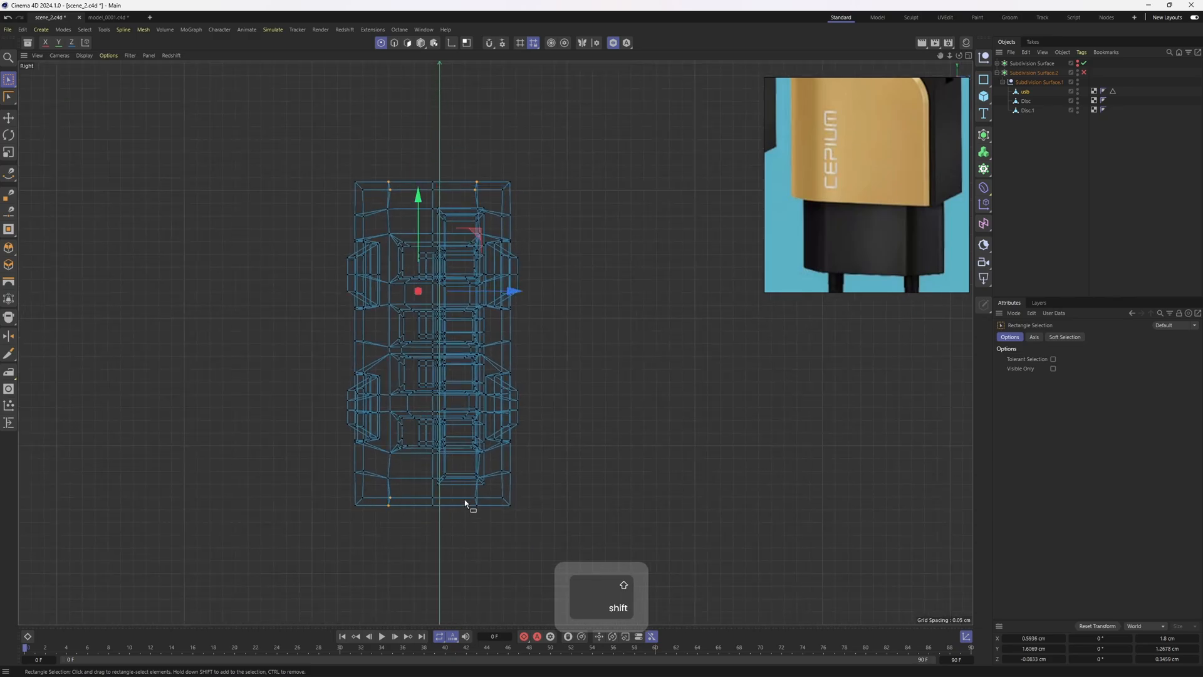
pyautogui.keyDown('shift'); pyautogui.moveTo(465, 493); pyautogui.dragTo(483, 514); pyautogui.keyUp('shift')
pyautogui.keyDown('alt'); pyautogui.moveTo(487, 480); pyautogui.dragTo(492, 510, button='middle'); pyautogui.keyUp('alt')
pyautogui.keyDown('alt'); pyautogui.moveTo(469, 414); pyautogui.dragTo(498, 369, button='right'); pyautogui.keyUp('alt')
pyautogui.press('t')
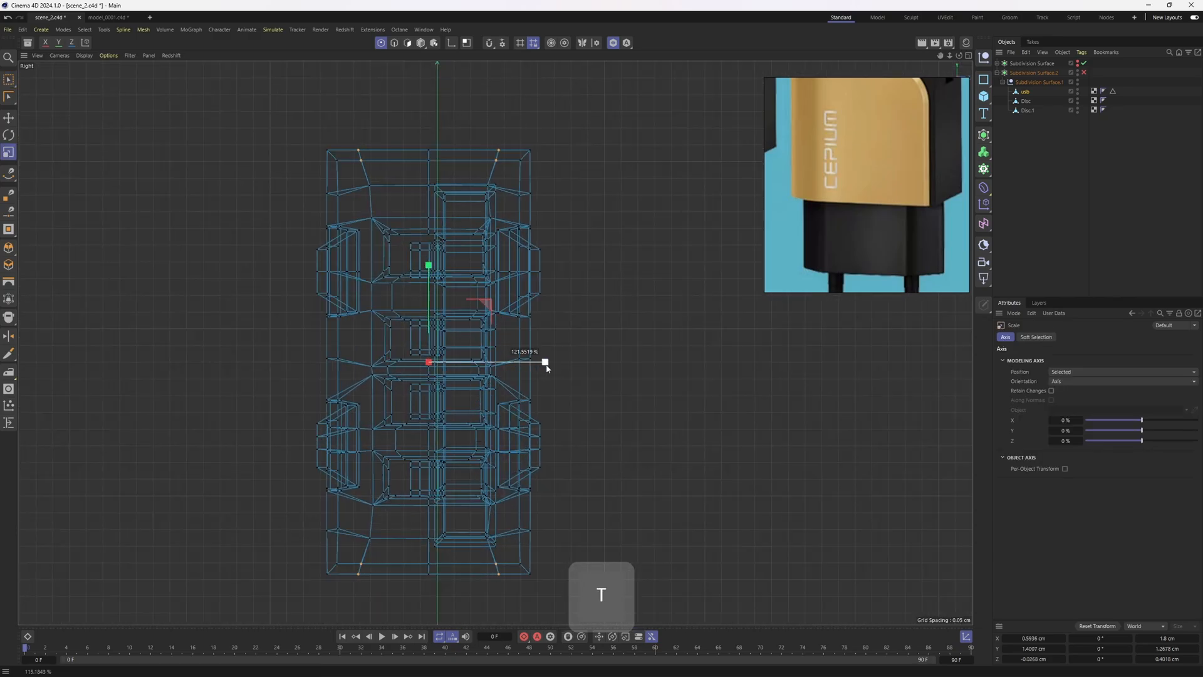
pyautogui.moveTo(567, 373); pyautogui.dragTo(567, 373)
# - Select the upper and lower loop points on both shell side walls and scale them outward along Y toward the corners
pyautogui.press('space')
pyautogui.moveTo(309, 182); pyautogui.dragTo(537, 199)
pyautogui.keyDown('shift'); pyautogui.moveTo(538, 538); pyautogui.dragTo(538, 537); pyautogui.keyUp('shift')
pyautogui.keyDown('shift'); pyautogui.moveTo(301, 517); pyautogui.dragTo(361, 552); pyautogui.keyUp('shift')
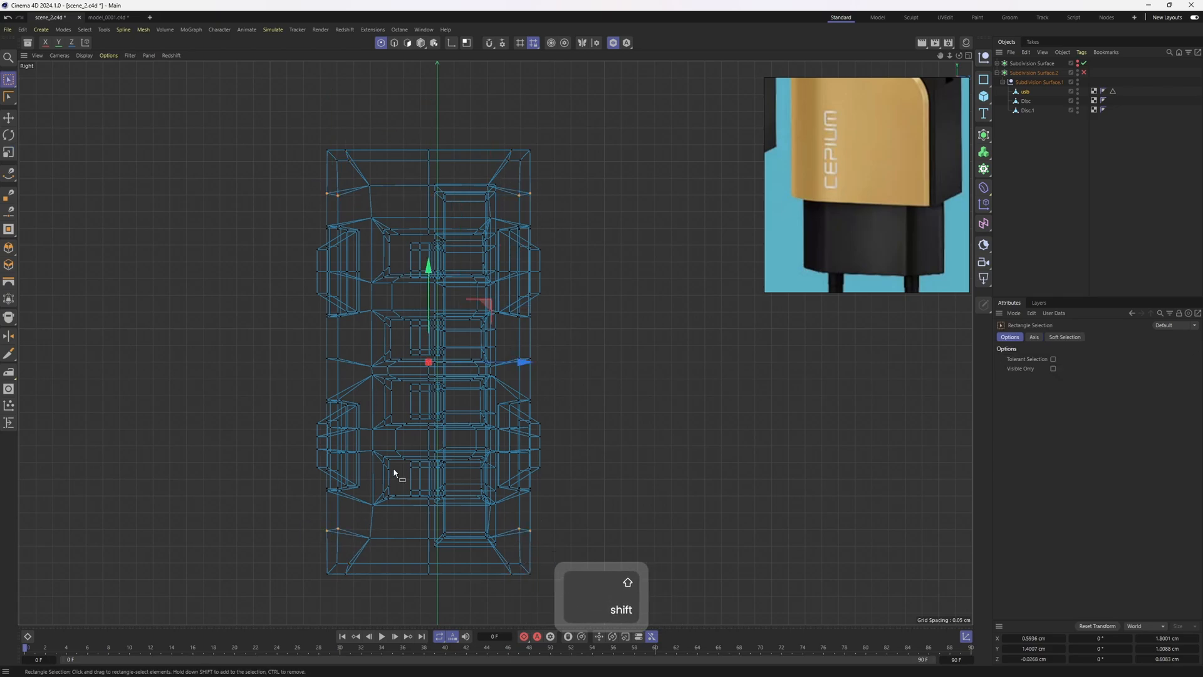
pyautogui.press('t')
pyautogui.moveTo(431, 257); pyautogui.dragTo(432, 251)
# - Turn the subdivision back on and examine the smoothed usb connector in its port in the perspective view
pyautogui.middleClick(435, 244)
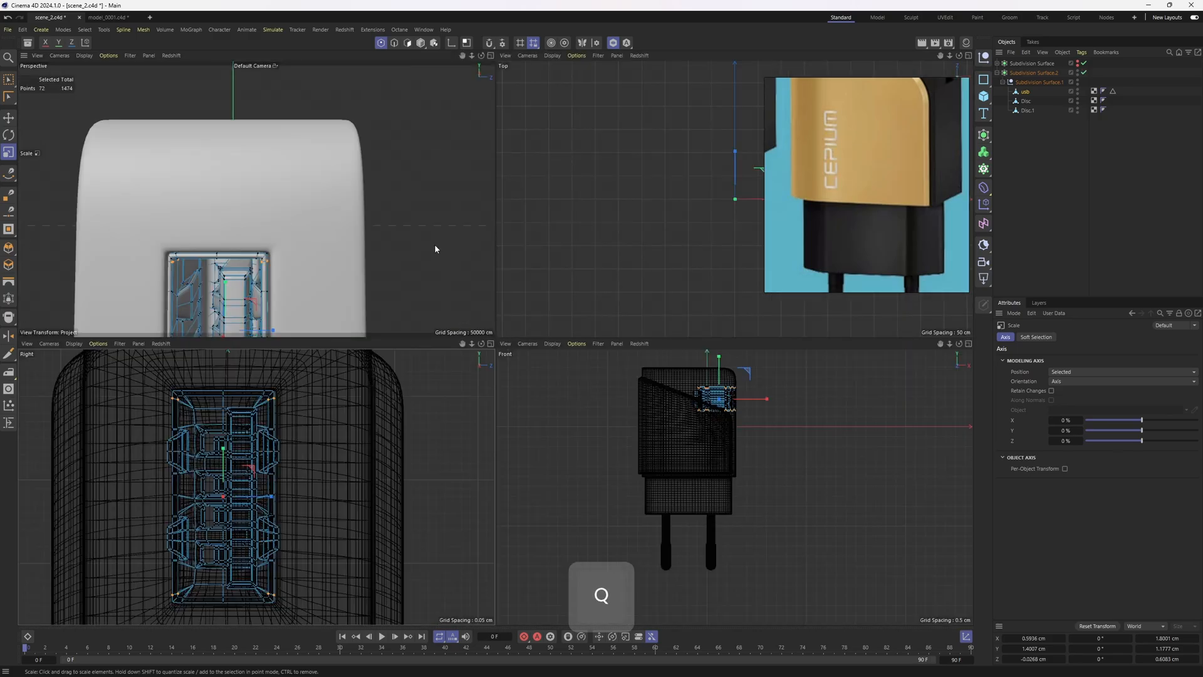
pyautogui.press('q')
pyautogui.middleClick(435, 231)
pyautogui.moveTo(476, 347)
pyautogui.keyDown('alt'); pyautogui.mouseDown()
pyautogui.moveTo(511, 283)
pyautogui.moveTo(502, 243)
pyautogui.moveTo(539, 330)
pyautogui.moveTo(509, 339)
pyautogui.moveTo(499, 283)
pyautogui.mouseUp(); pyautogui.keyUp('alt')
pyautogui.press('q')
pyautogui.click(615, 43)
pyautogui.press('n')
pyautogui.press('b')
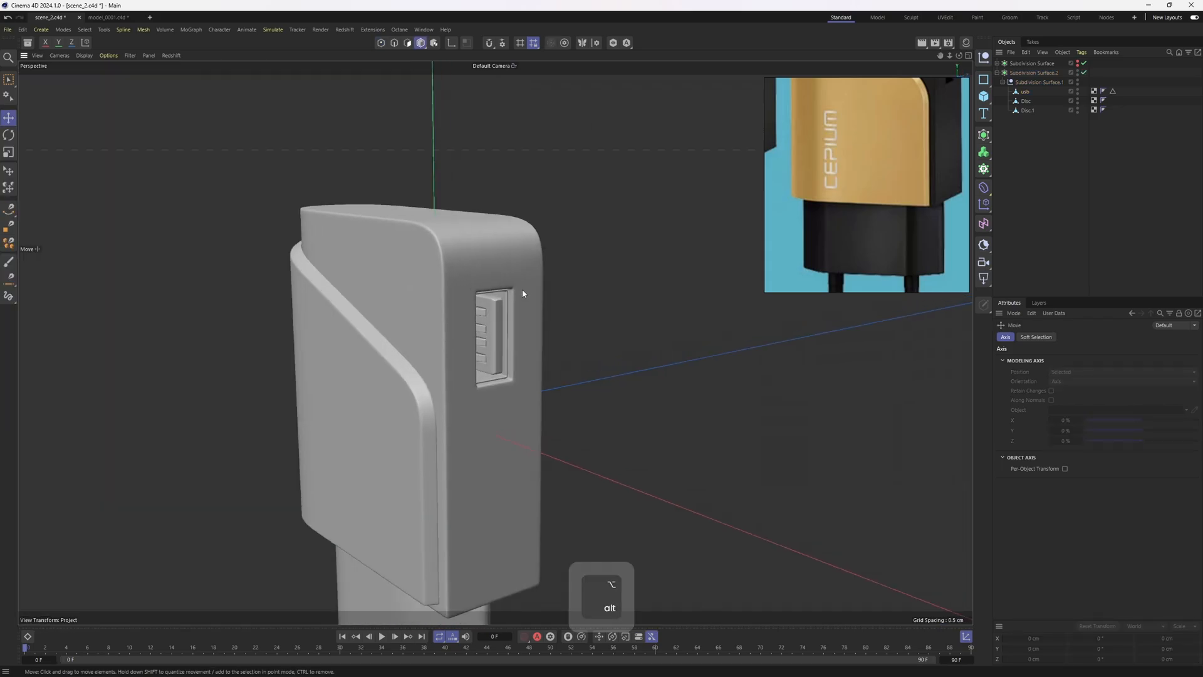
pyautogui.keyDown('alt'); pyautogui.moveTo(522, 290); pyautogui.dragTo(454, 332); pyautogui.keyUp('alt')
pyautogui.scroll(6, 487, 302)
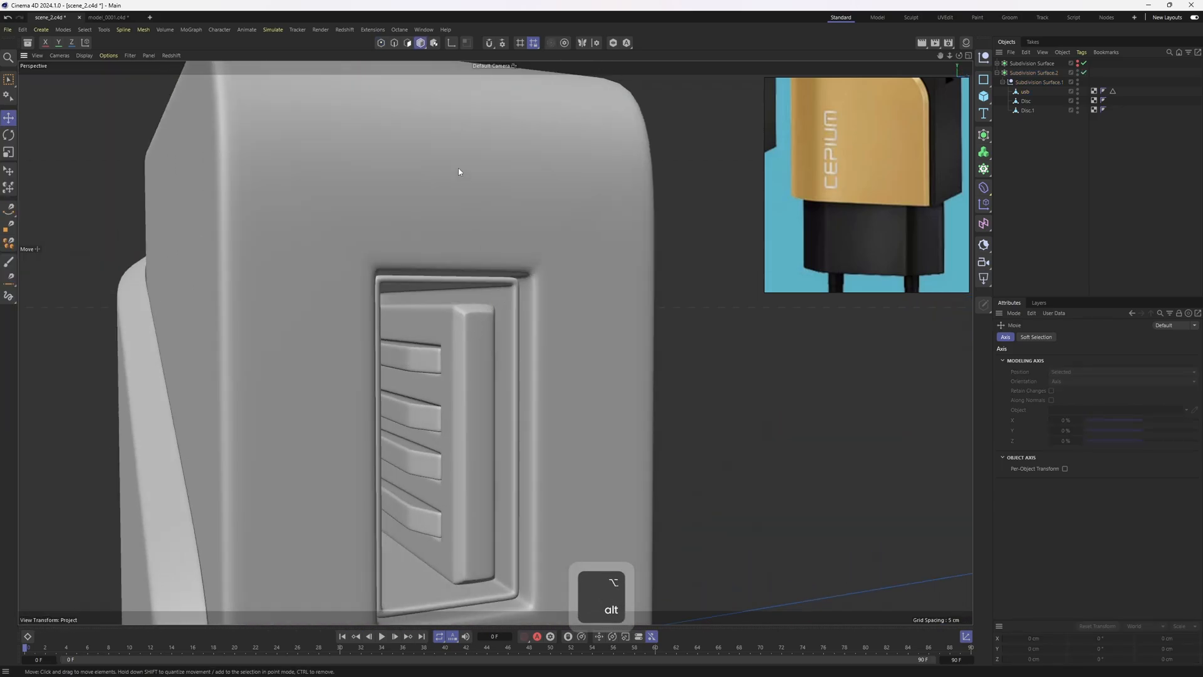
# - Switch to the model_0001.c4d scene, examine the finished charger's USB port for comparison, and return to scene_2.c4d
pyautogui.click(117, 19)
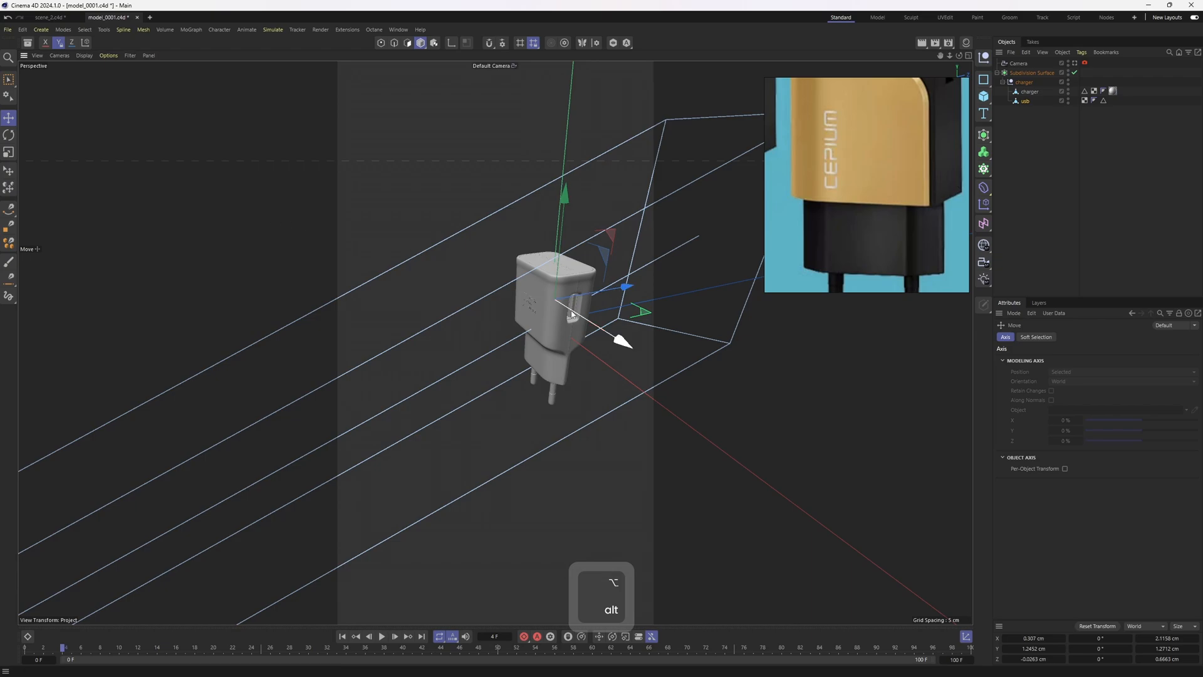
pyautogui.scroll(8, 570, 316)
pyautogui.keyDown('alt'); pyautogui.moveTo(571, 316); pyautogui.dragTo(508, 284, button='middle'); pyautogui.keyUp('alt')
pyautogui.scroll(-8, 508, 283)
pyautogui.moveTo(508, 283)
pyautogui.keyDown('alt'); pyautogui.mouseDown()
pyautogui.moveTo(514, 272)
pyautogui.moveTo(467, 314)
pyautogui.moveTo(502, 274)
pyautogui.moveTo(475, 297)
pyautogui.moveTo(378, 231)
pyautogui.moveTo(649, 330)
pyautogui.moveTo(394, 321)
pyautogui.moveTo(448, 333)
pyautogui.moveTo(287, 314)
pyautogui.moveTo(245, 357)
pyautogui.moveTo(140, 370)
pyautogui.moveTo(370, 246)
pyautogui.moveTo(369, 178)
pyautogui.moveTo(457, 287)
pyautogui.moveTo(261, 251)
pyautogui.moveTo(403, 443)
pyautogui.moveTo(290, 416)
pyautogui.moveTo(240, 434)
pyautogui.mouseUp(); pyautogui.keyUp('alt')
pyautogui.click(50, 18)
pyautogui.press('n')
pyautogui.press('b')
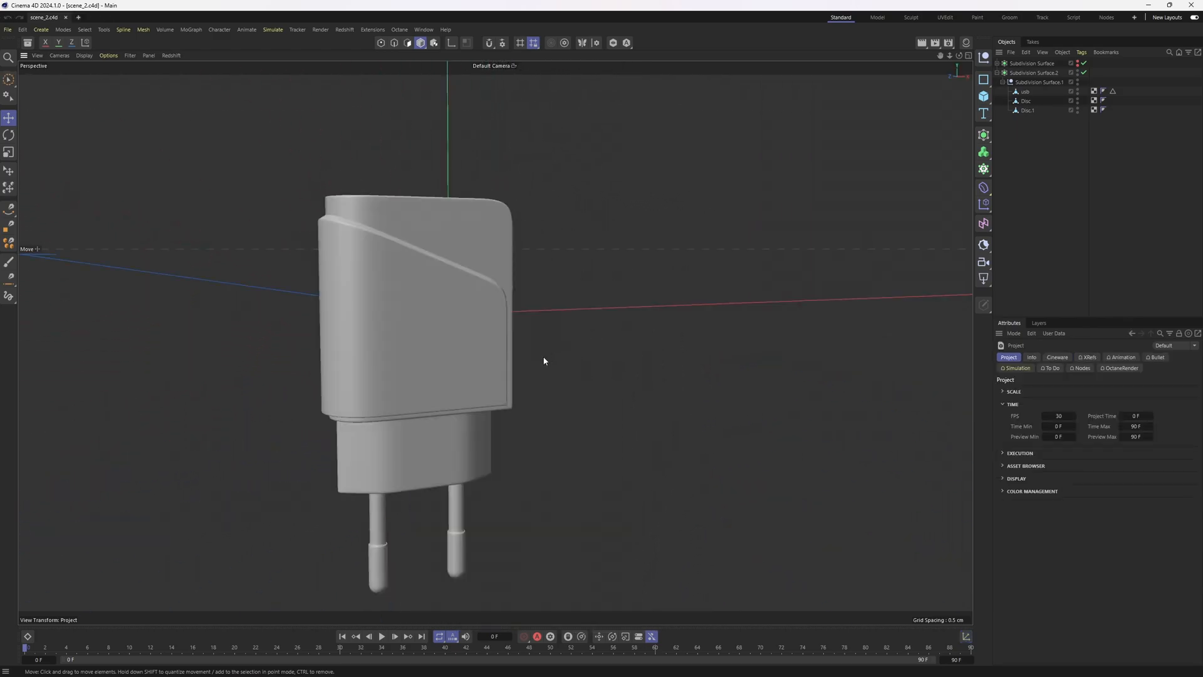
# - Switch to the UVEdit layout and select the usb object to display its UVs
pyautogui.keyDown('alt'); pyautogui.moveTo(544, 359); pyautogui.dragTo(579, 309); pyautogui.keyUp('alt')
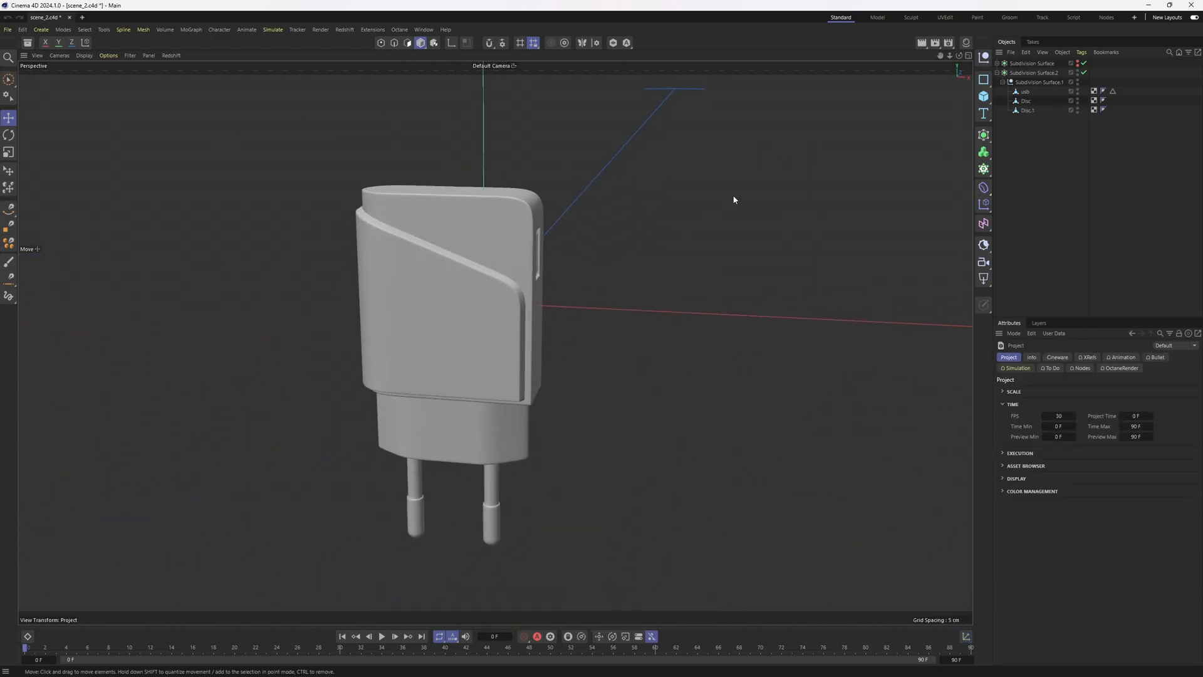
pyautogui.click(946, 17)
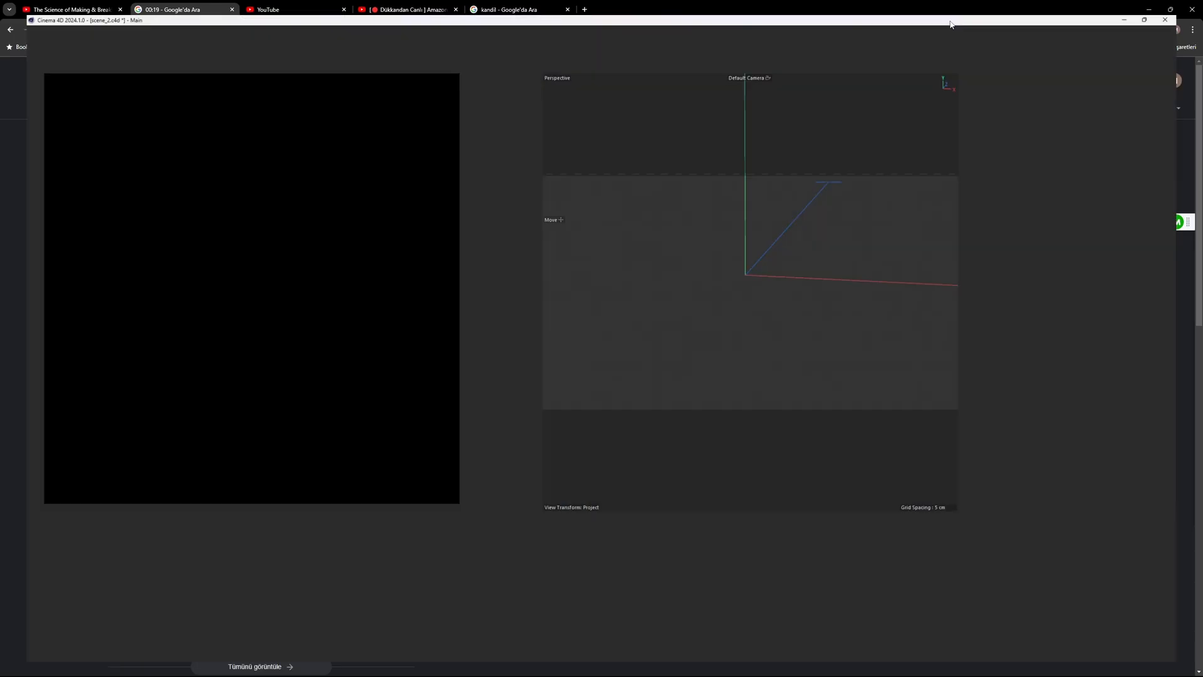
pyautogui.click(1026, 92)
pyautogui.scroll(5, 764, 267)
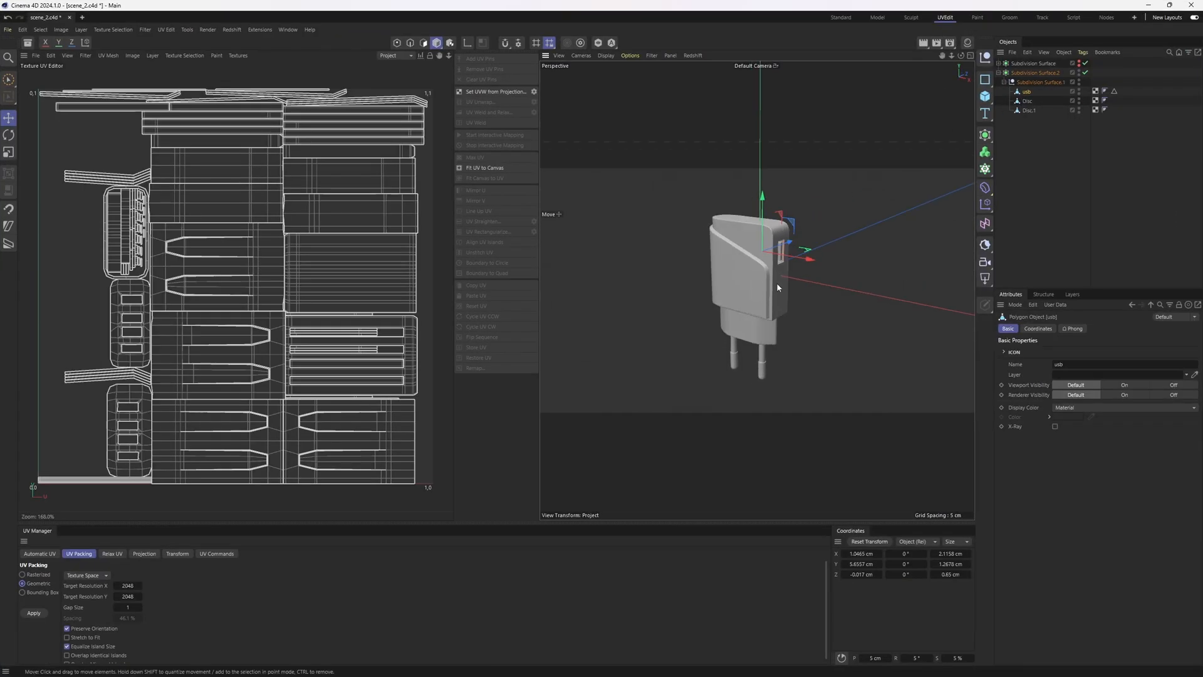
pyautogui.keyDown('alt'); pyautogui.moveTo(748, 271); pyautogui.dragTo(752, 288); pyautogui.keyUp('alt')
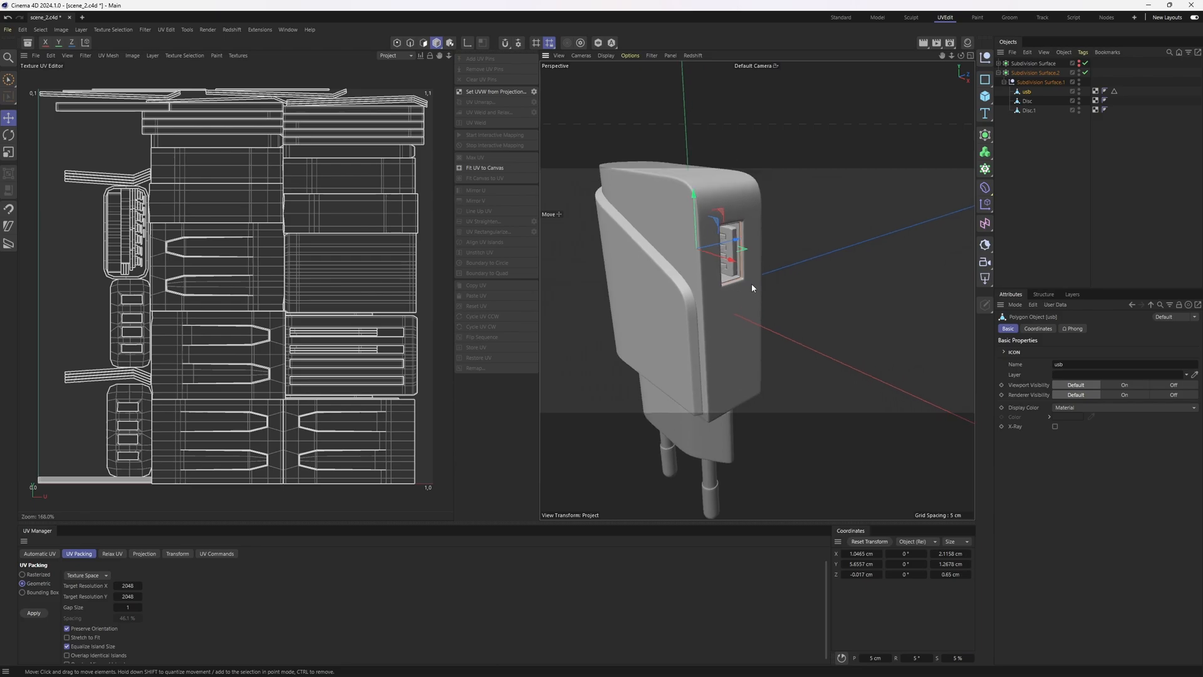
# - Hide the usb object and reset the UVs of all polygons of the Disc charger body
pyautogui.click(1079, 90)
pyautogui.click(1027, 103)
pyautogui.press('Return')
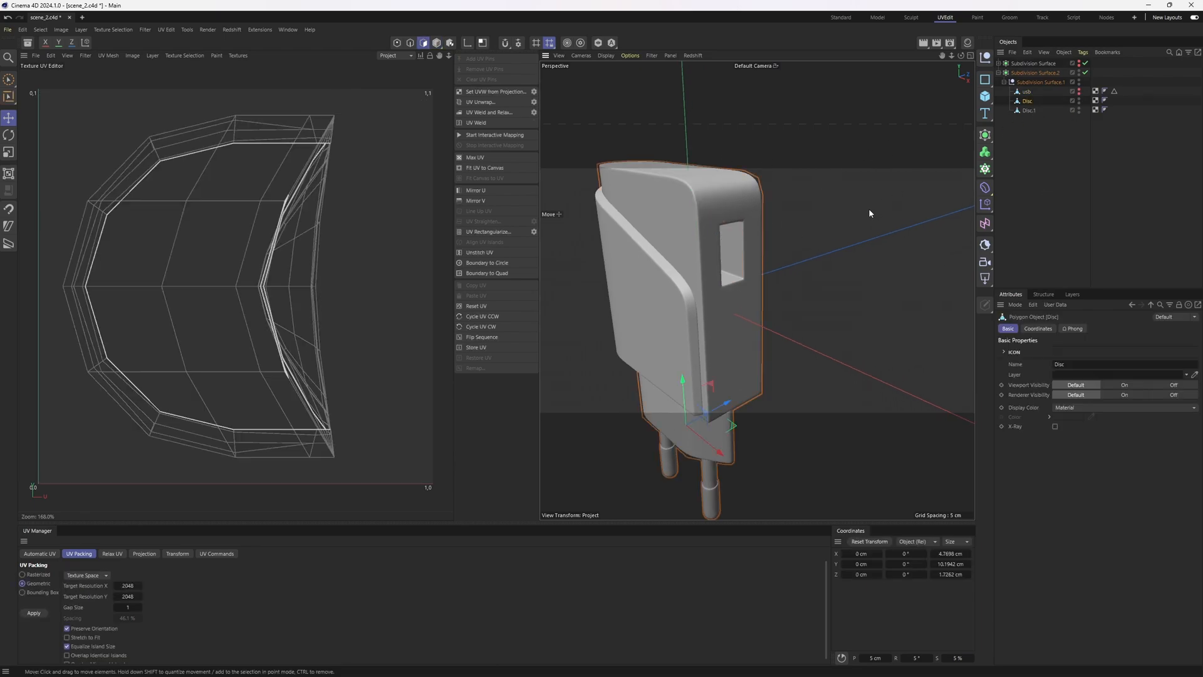
pyautogui.hotkey('ctrl', 'a')
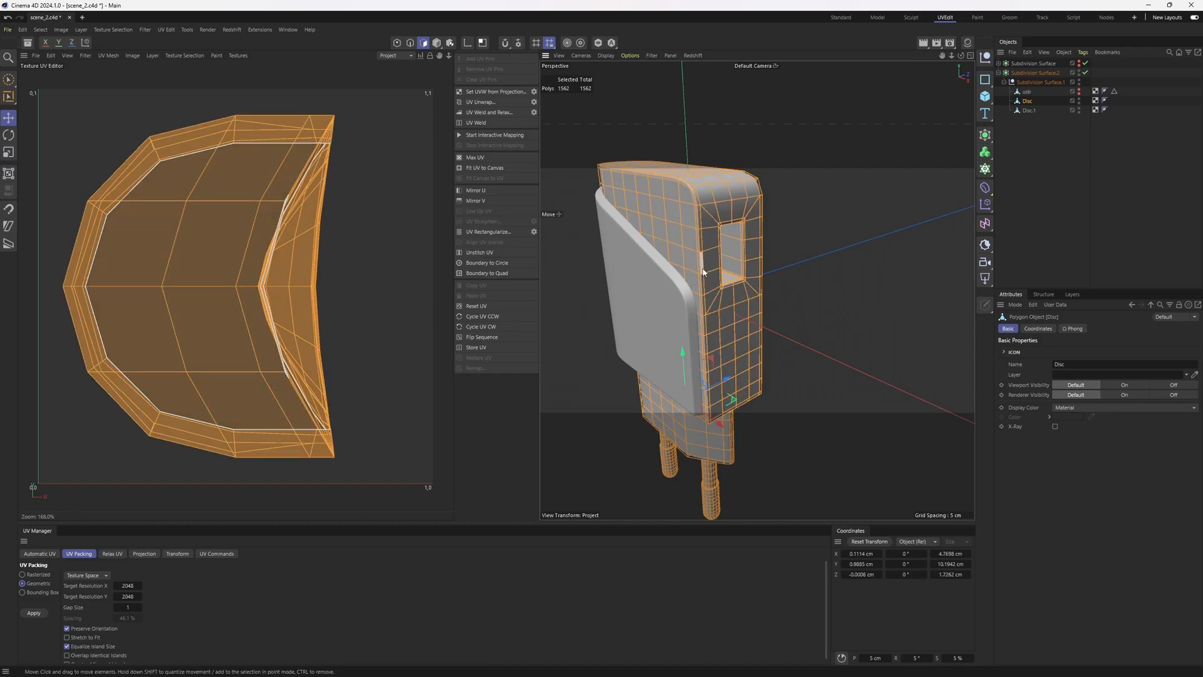
pyautogui.click(477, 306)
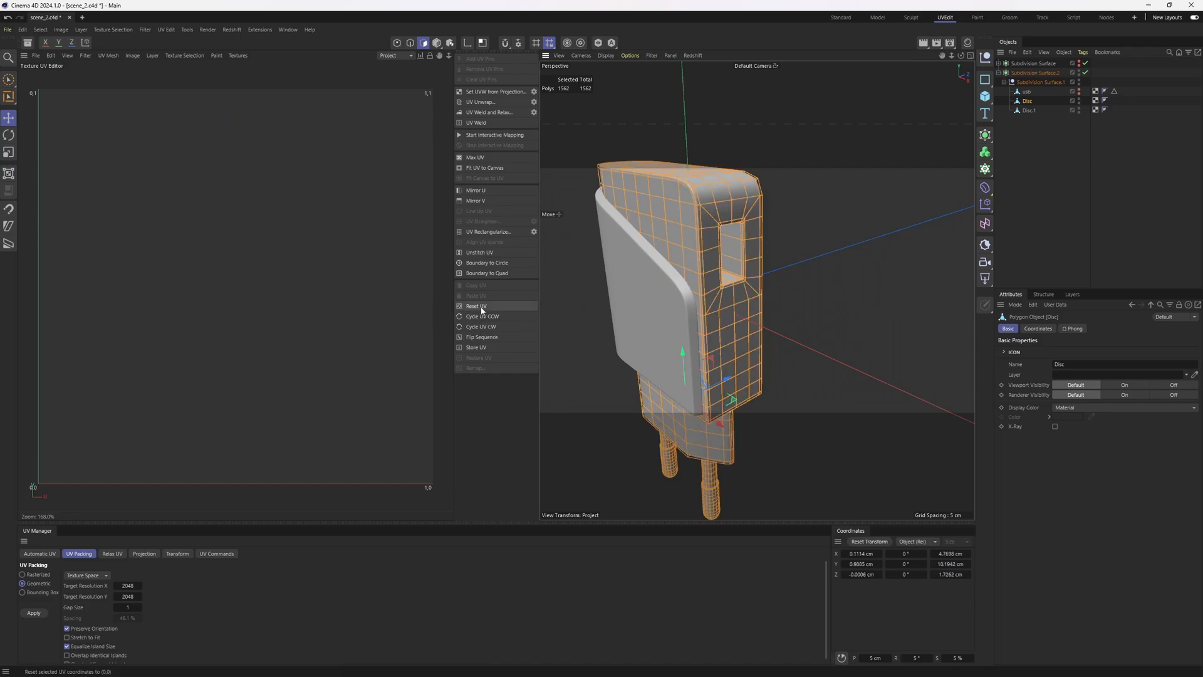
pyautogui.keyDown('alt'); pyautogui.moveTo(714, 255); pyautogui.dragTo(740, 213); pyautogui.keyUp('alt')
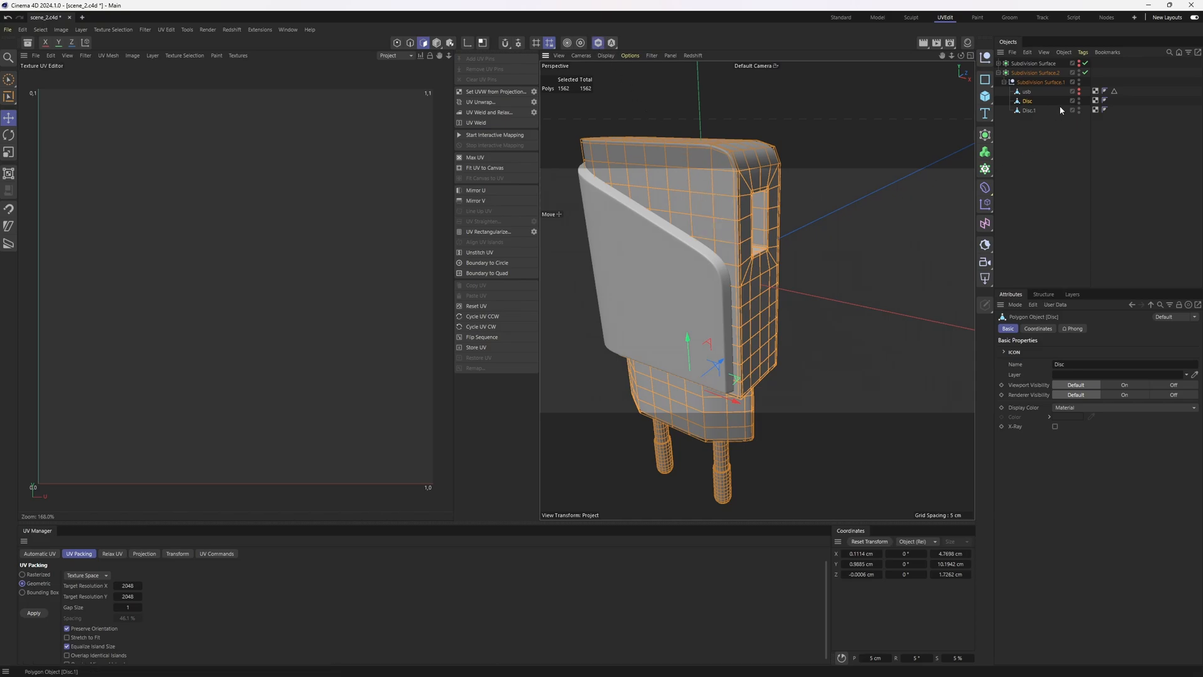
# - Disable Subdivision Surface.2 and select the large flat side of the charger body with Phong Break Selection
pyautogui.click(1086, 74)
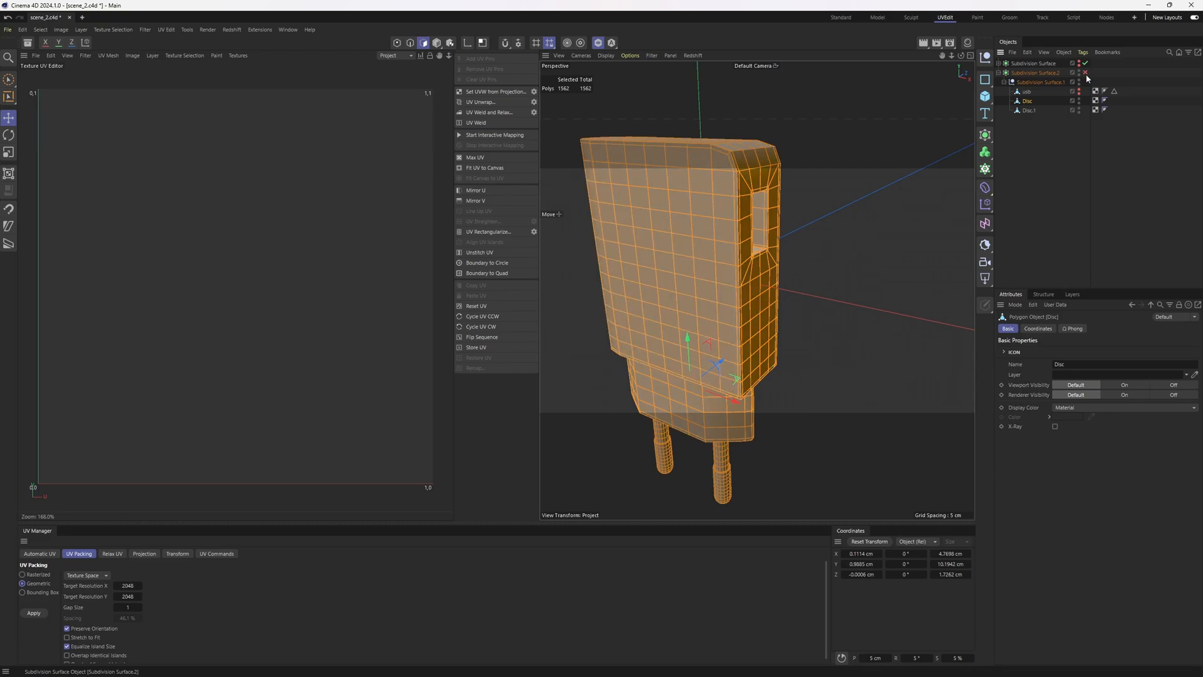
pyautogui.keyDown('alt'); pyautogui.moveTo(680, 226); pyautogui.dragTo(743, 252); pyautogui.keyUp('alt')
pyautogui.scroll(-4, 700, 265)
pyautogui.press('Return')
pyautogui.press('Return')
pyautogui.press('v')
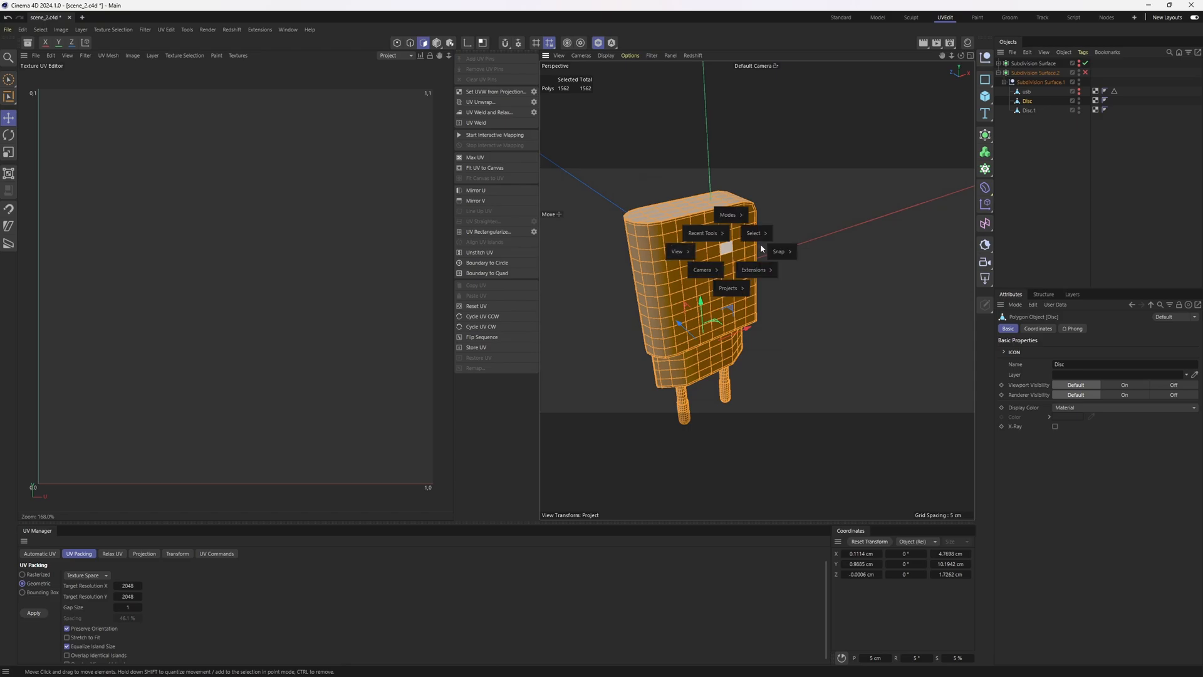
pyautogui.moveTo(755, 233)
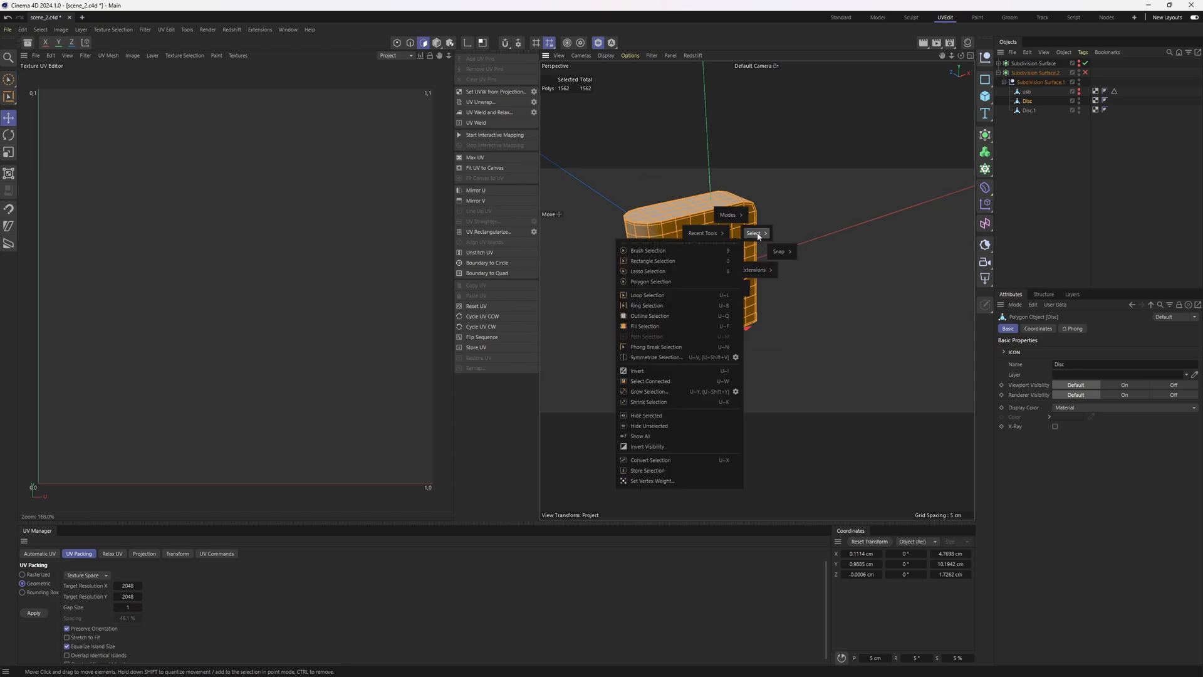
pyautogui.click(666, 348)
pyautogui.click(687, 272)
pyautogui.keyDown('alt'); pyautogui.moveTo(687, 272); pyautogui.dragTo(756, 253); pyautogui.keyUp('alt')
pyautogui.scroll(5, 746, 254)
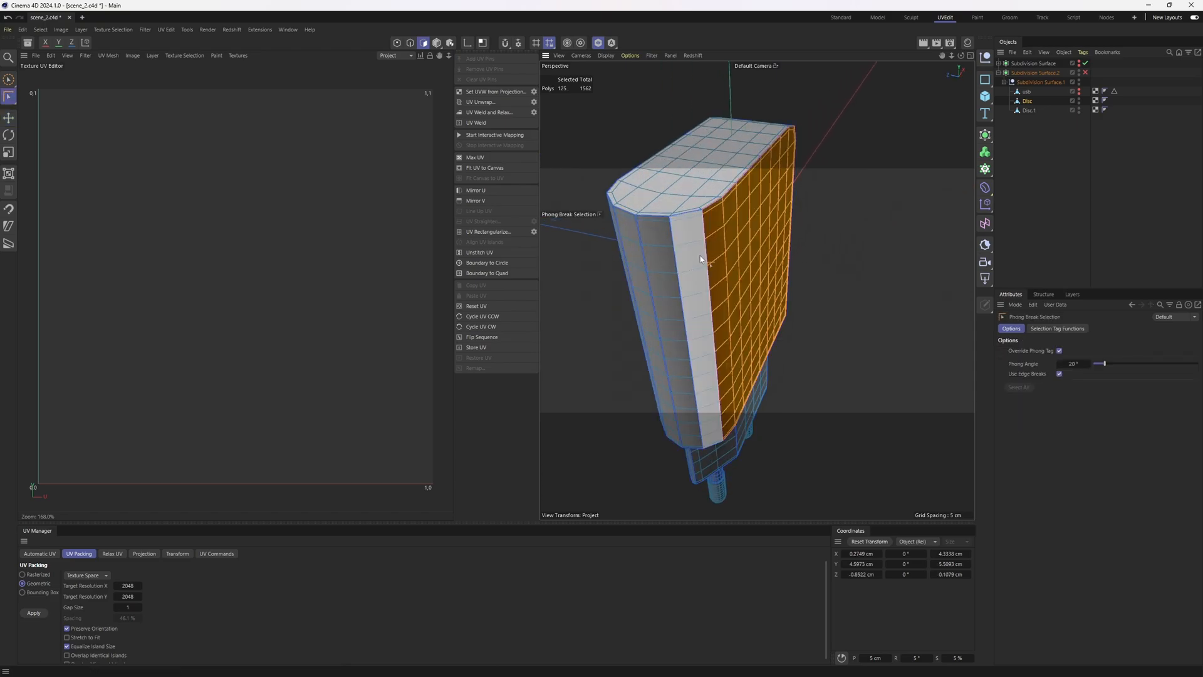
# - Extend the selection around the body's rounded end to the opposite flat side and unwrap it with UV Unwrap
pyautogui.keyDown('shift'); pyautogui.click(702, 264); pyautogui.keyUp('shift')
pyautogui.keyDown('shift'); pyautogui.click(668, 268); pyautogui.keyUp('shift')
pyautogui.keyDown('alt'); pyautogui.moveTo(668, 269); pyautogui.dragTo(714, 224); pyautogui.keyUp('alt')
pyautogui.keyDown('shift'); pyautogui.click(639, 288); pyautogui.keyUp('shift')
pyautogui.keyDown('shift'); pyautogui.click(724, 284); pyautogui.keyUp('shift')
pyautogui.keyDown('shift'); pyautogui.click(693, 287); pyautogui.keyUp('shift')
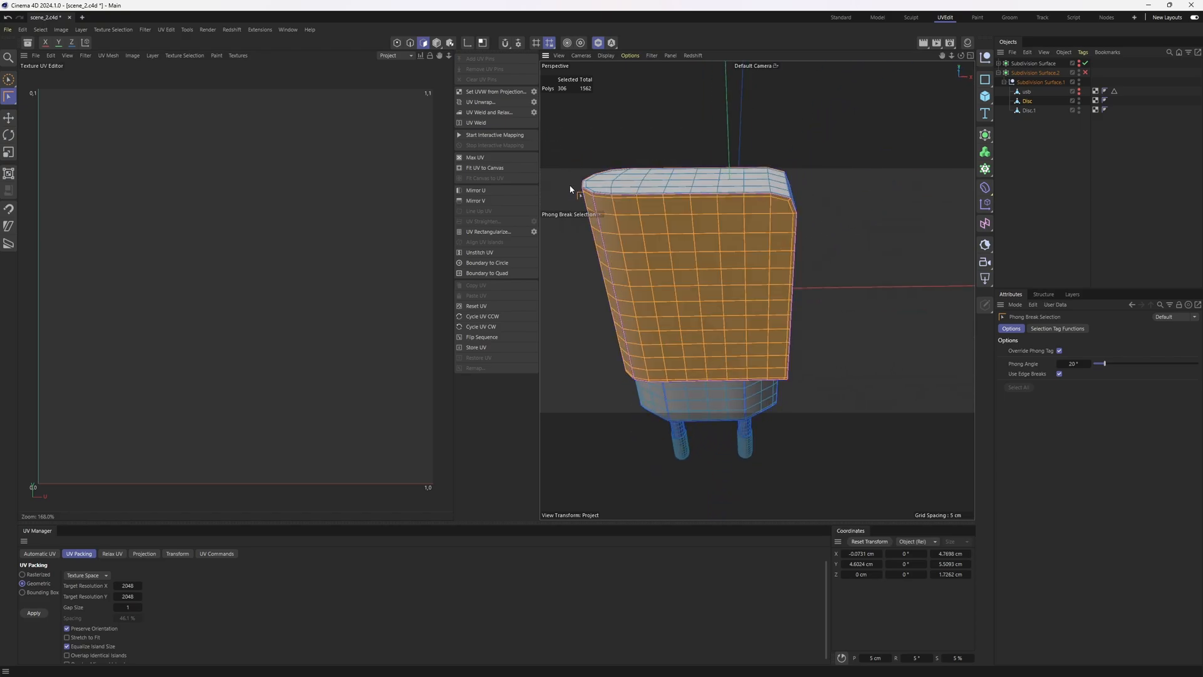
pyautogui.click(482, 102)
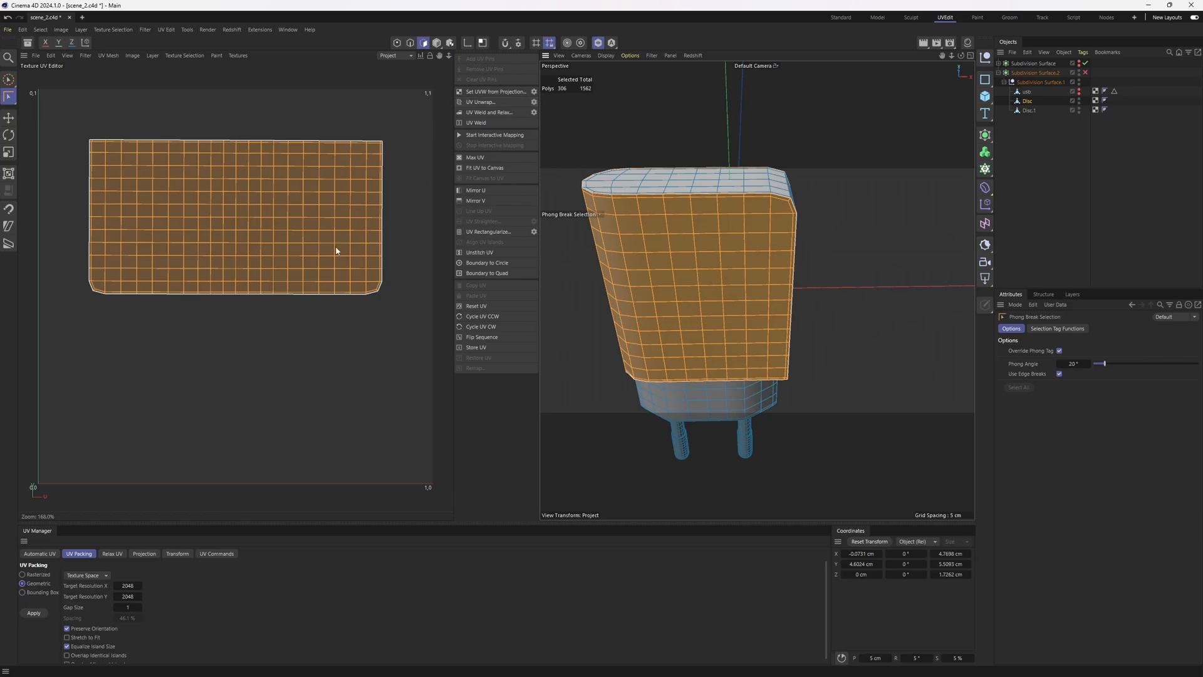
pyautogui.scroll(-3, 338, 251)
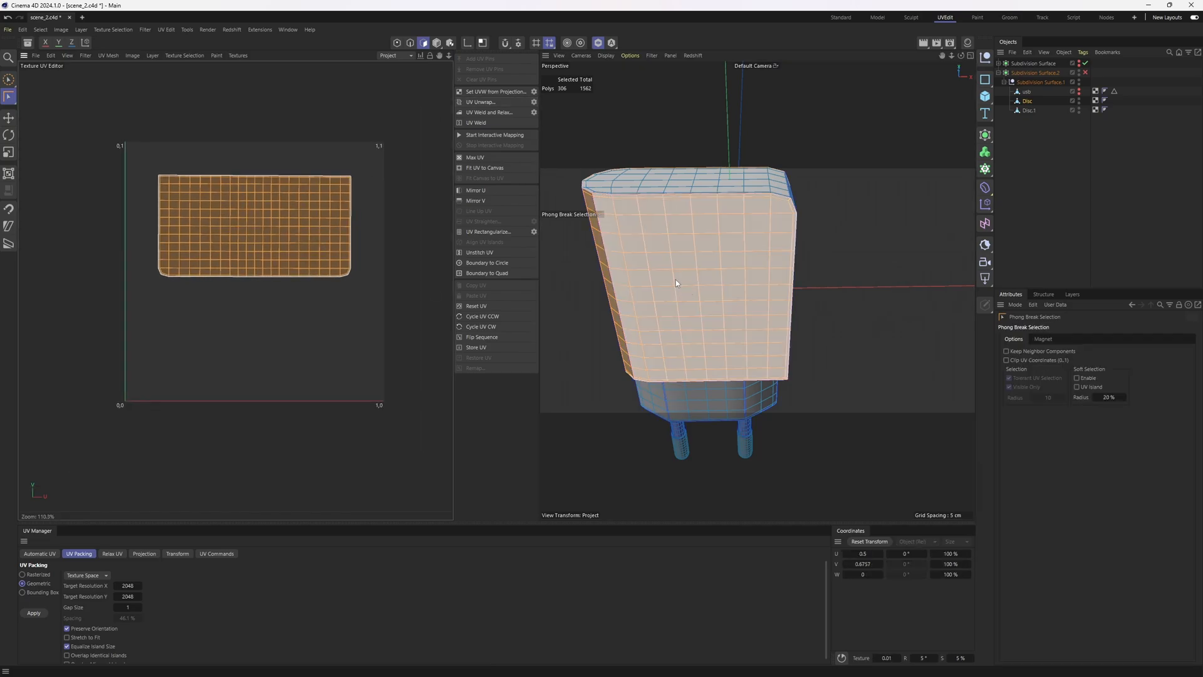
# - Hide the unwrapped side polygons and switch to edge editing on the remaining charger body
pyautogui.press('v')
pyautogui.moveTo(699, 261)
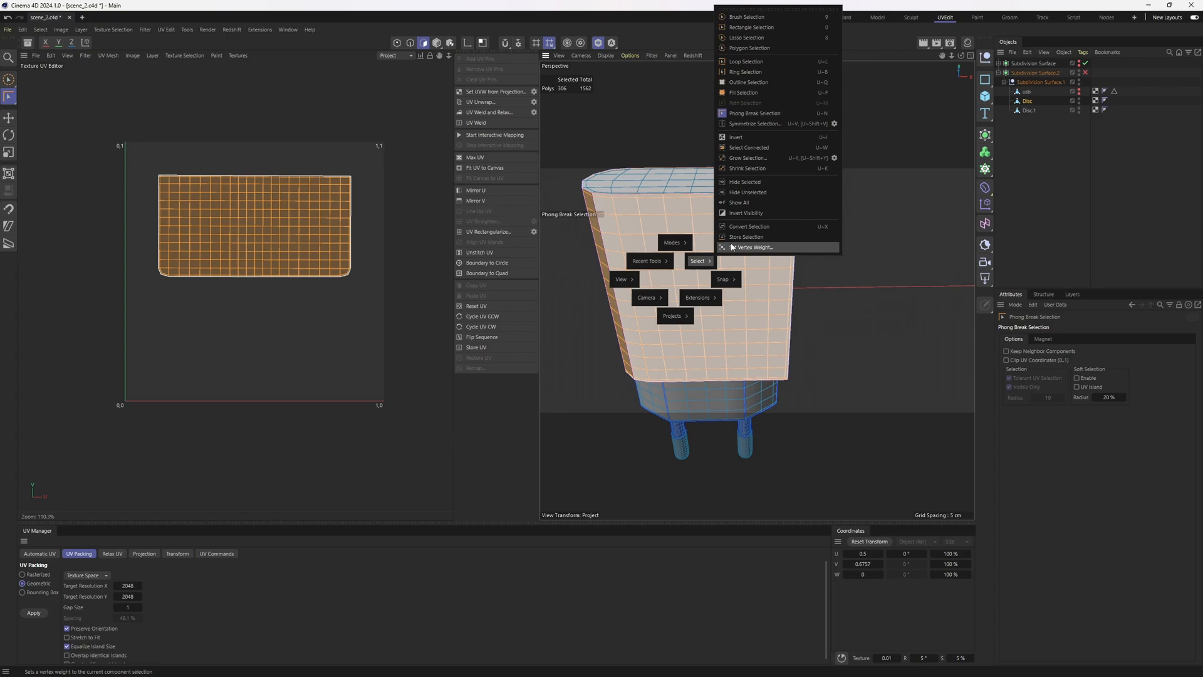
pyautogui.click(746, 186)
pyautogui.keyDown('alt'); pyautogui.moveTo(746, 186); pyautogui.dragTo(640, 184); pyautogui.keyUp('alt')
pyautogui.keyDown('alt'); pyautogui.moveTo(639, 184); pyautogui.dragTo(784, 159, button='right'); pyautogui.keyUp('alt')
pyautogui.press('Return')
pyautogui.press('e')
pyautogui.keyDown('alt'); pyautogui.moveTo(784, 158); pyautogui.dragTo(800, 156); pyautogui.keyUp('alt')
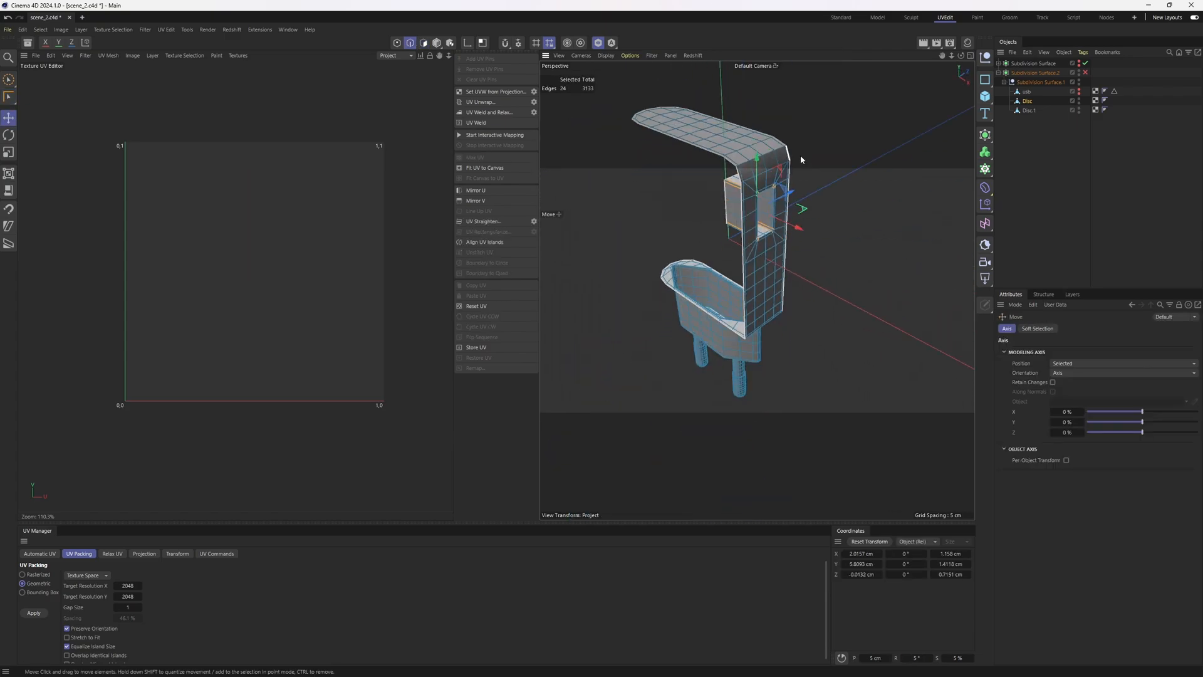
# - Select the edge loop around the port opening in the charger's front and fill-select the port's inner wall polygons
pyautogui.keyDown('alt'); pyautogui.moveTo(800, 155); pyautogui.dragTo(720, 188, button='right'); pyautogui.keyUp('alt')
pyautogui.keyDown('alt'); pyautogui.moveTo(720, 188); pyautogui.dragTo(787, 237, button='middle'); pyautogui.keyUp('alt')
pyautogui.keyDown('alt'); pyautogui.moveTo(787, 236); pyautogui.dragTo(783, 189); pyautogui.keyUp('alt')
pyautogui.keyDown('alt'); pyautogui.moveTo(783, 190); pyautogui.dragTo(762, 215, button='middle'); pyautogui.keyUp('alt')
pyautogui.keyDown('alt'); pyautogui.moveTo(762, 214); pyautogui.dragTo(763, 232, button='right'); pyautogui.keyUp('alt')
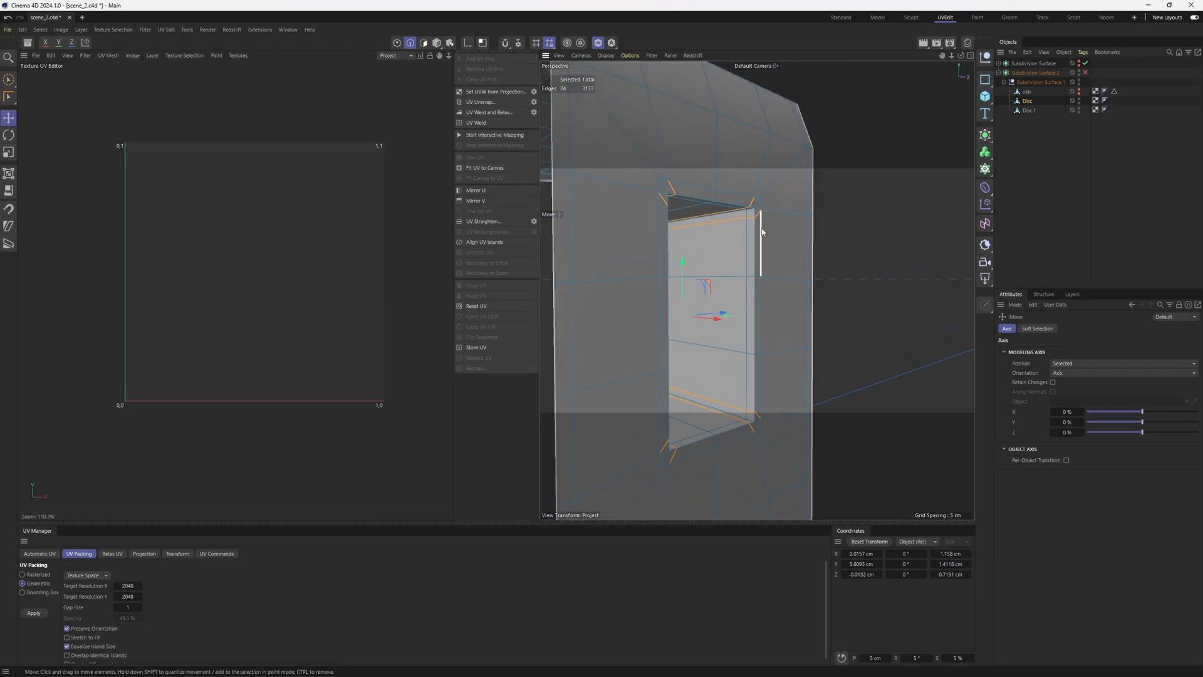
pyautogui.doubleClick(754, 244)
pyautogui.keyDown('alt'); pyautogui.moveTo(755, 244); pyautogui.dragTo(746, 267); pyautogui.keyUp('alt')
pyautogui.press('u')
pyautogui.press('f')
pyautogui.click(741, 270)
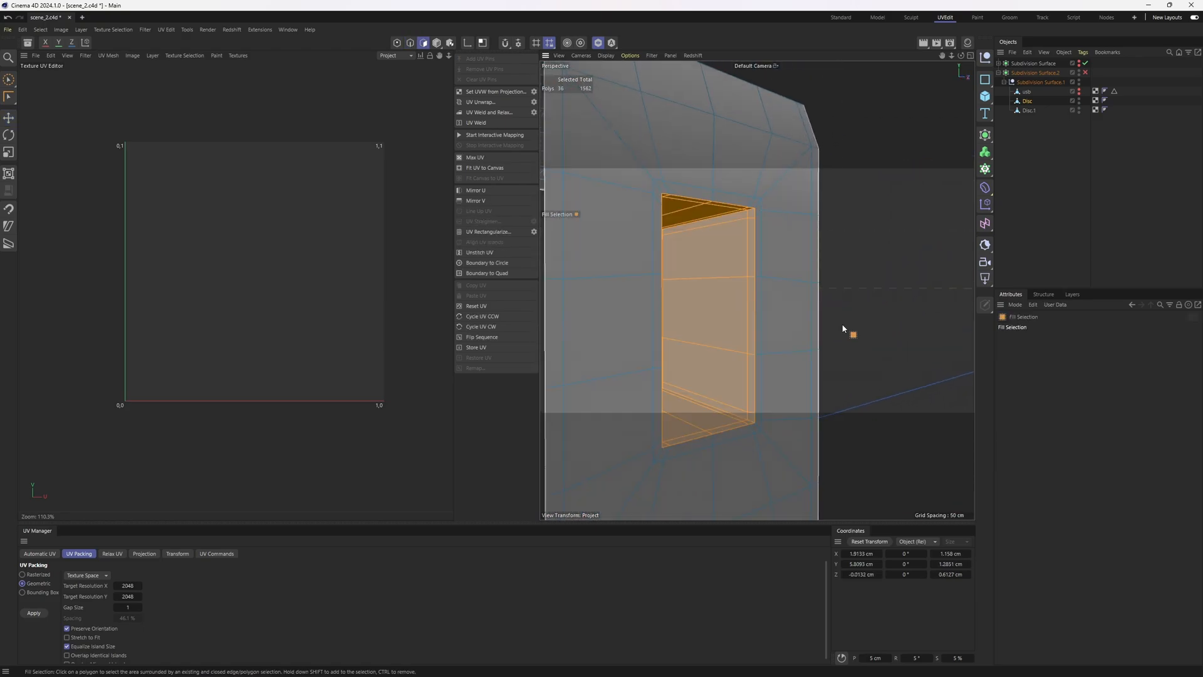
pyautogui.keyDown('alt'); pyautogui.moveTo(843, 327); pyautogui.dragTo(688, 208); pyautogui.keyUp('alt')
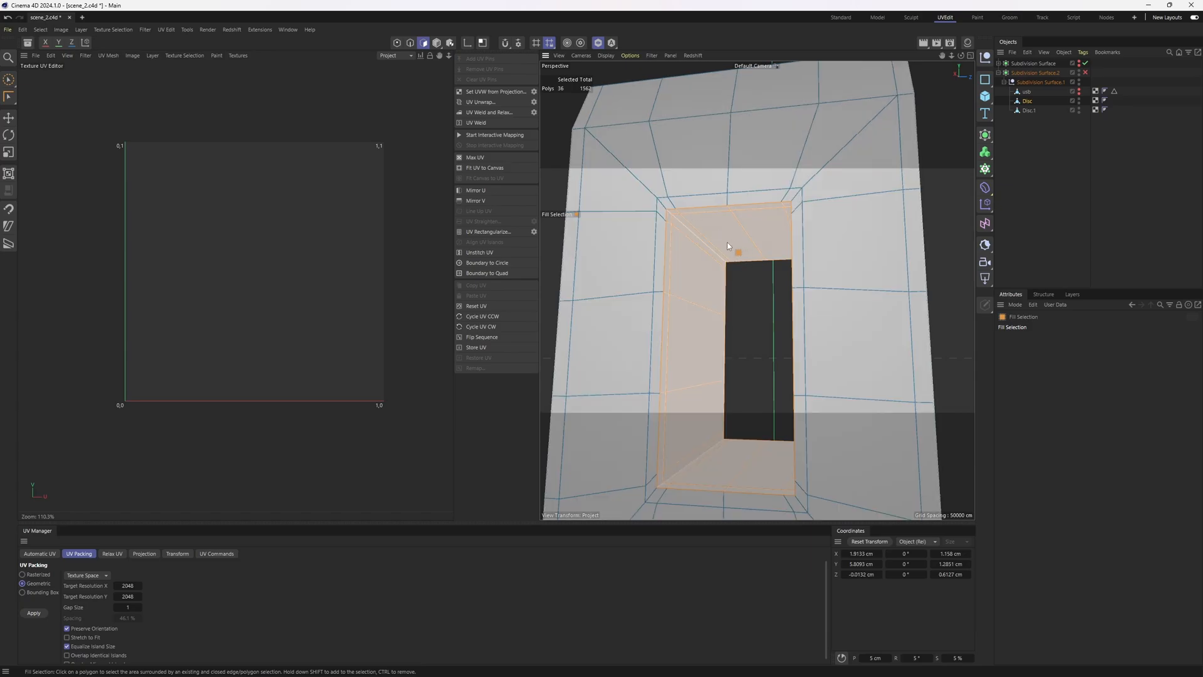
# - Select the edges running into the port along all four inner corners as UV seams
pyautogui.press('Return')
pyautogui.press('e')
pyautogui.click(680, 227)
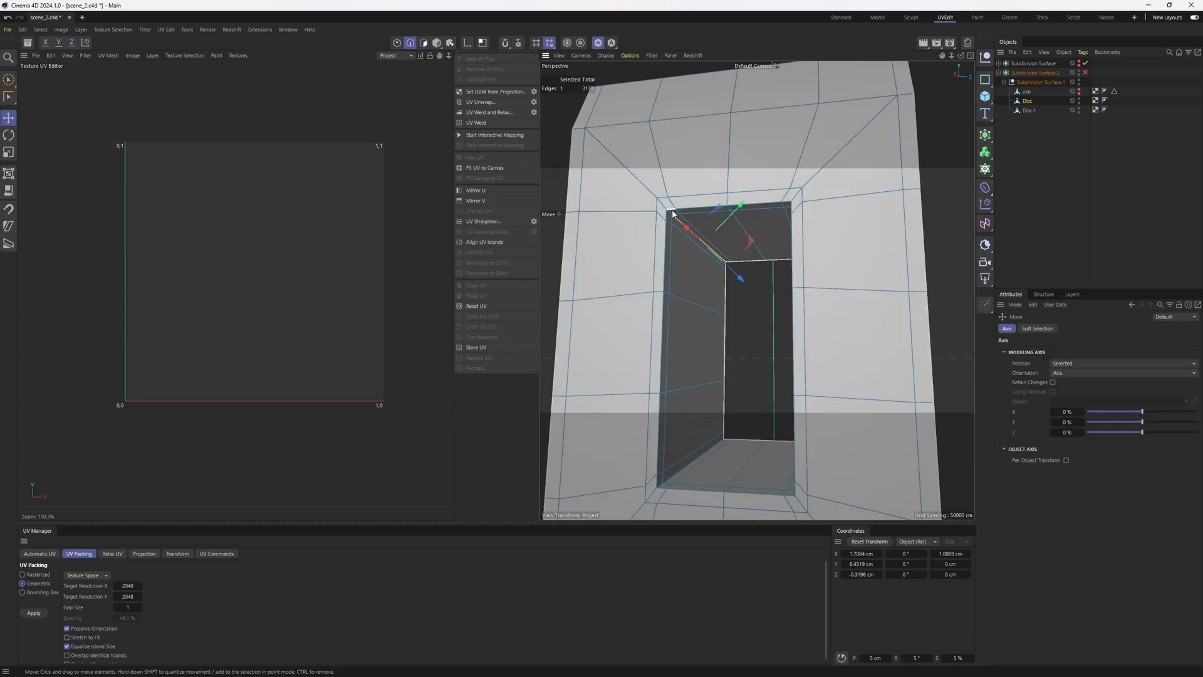
pyautogui.scroll(4, 671, 214)
pyautogui.keyDown('shift'); pyautogui.click(670, 214); pyautogui.keyUp('shift')
pyautogui.keyDown('alt'); pyautogui.moveTo(833, 251); pyautogui.dragTo(777, 307); pyautogui.keyUp('alt')
pyautogui.scroll(-5, 939, 208)
pyautogui.scroll(6, 769, 312)
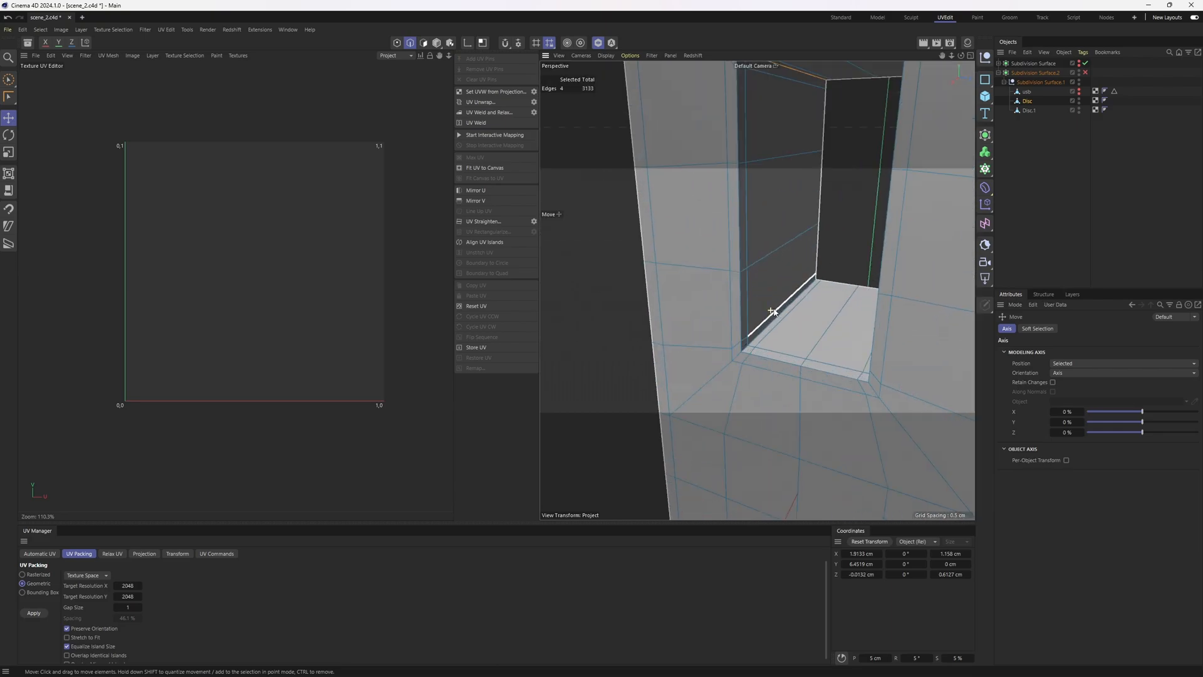
pyautogui.keyDown('shift'); pyautogui.click(722, 380); pyautogui.keyUp('shift')
pyautogui.keyDown('alt'); pyautogui.moveTo(722, 379); pyautogui.dragTo(893, 351); pyautogui.keyUp('alt')
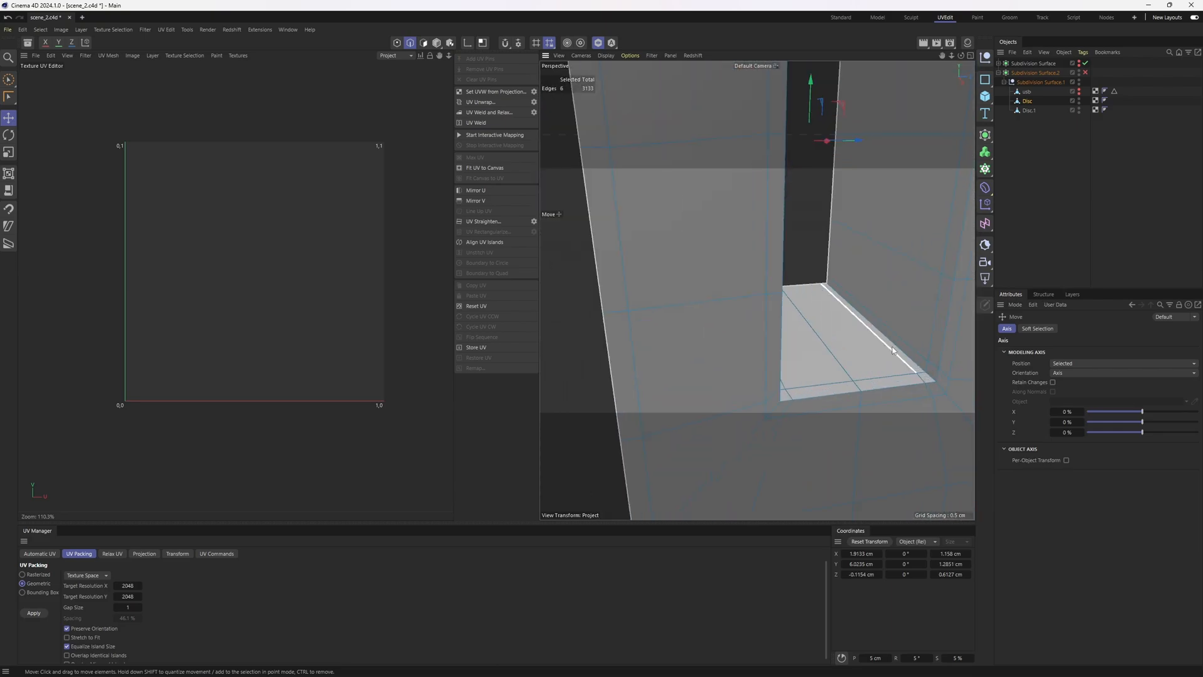
pyautogui.keyDown('shift'); pyautogui.click(919, 366); pyautogui.keyUp('shift')
pyautogui.scroll(-3, 802, 339)
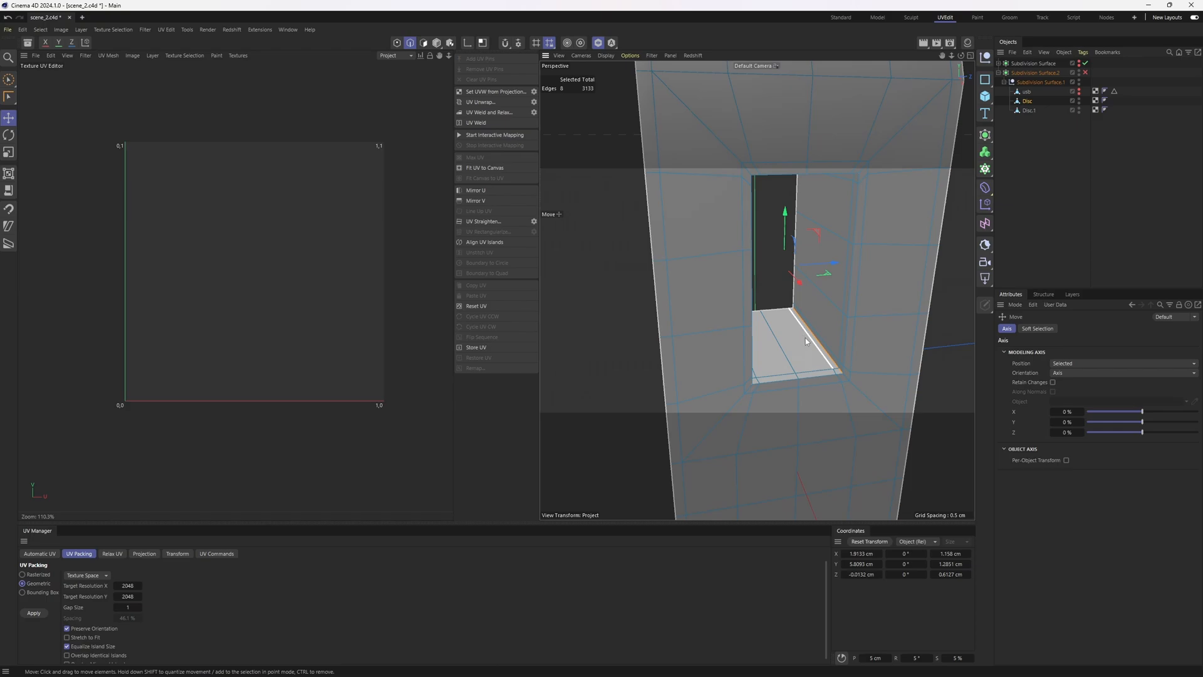
# - Unwrap the port's inner walls along the corner seams with UV Unwrap and hide the unwrapped polygons
pyautogui.press('Return')
pyautogui.keyDown('alt'); pyautogui.moveTo(829, 259); pyautogui.dragTo(853, 207); pyautogui.keyUp('alt')
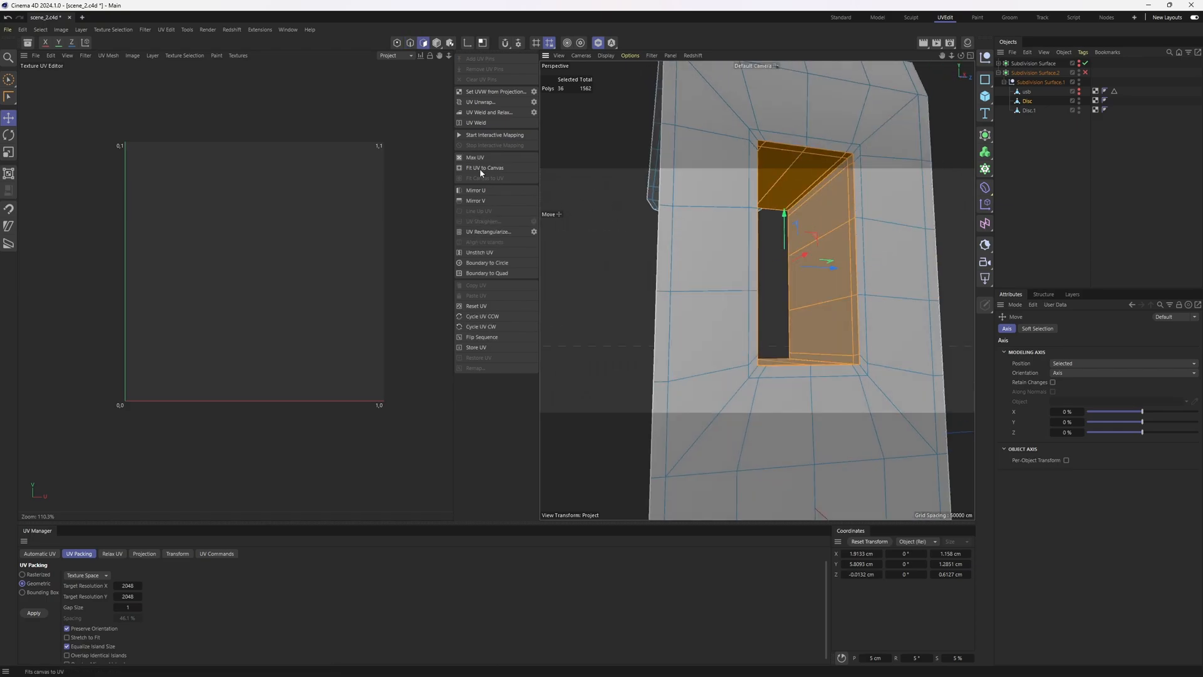
pyautogui.press('Return')
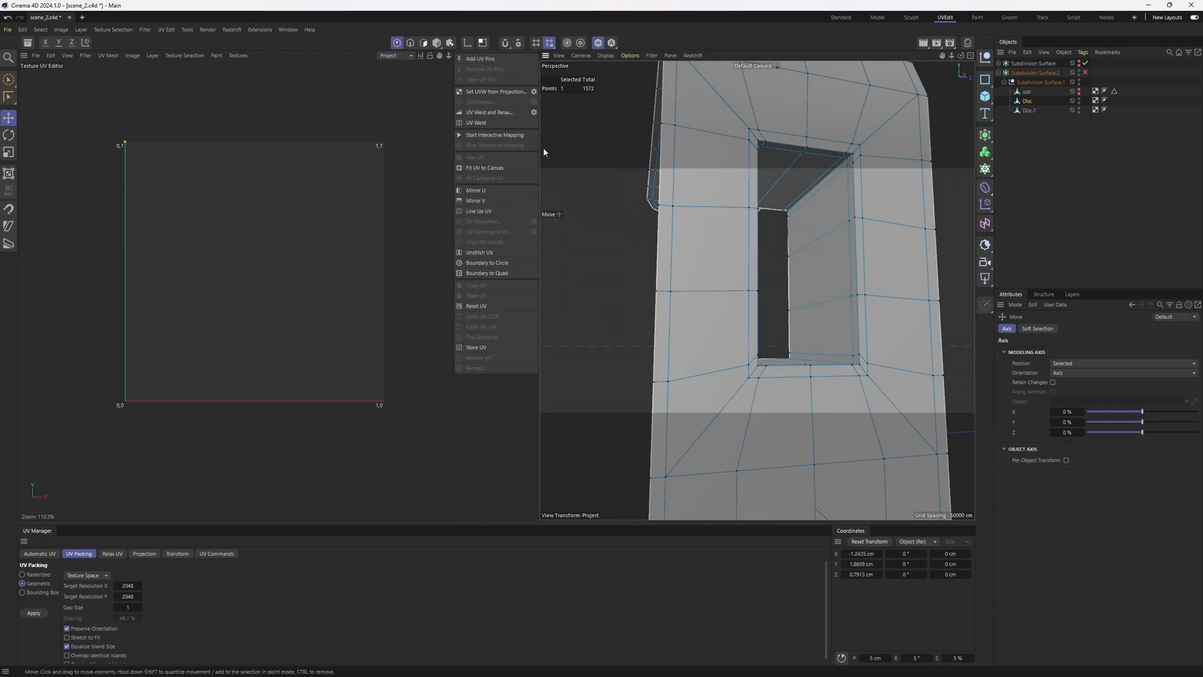
pyautogui.press('Return')
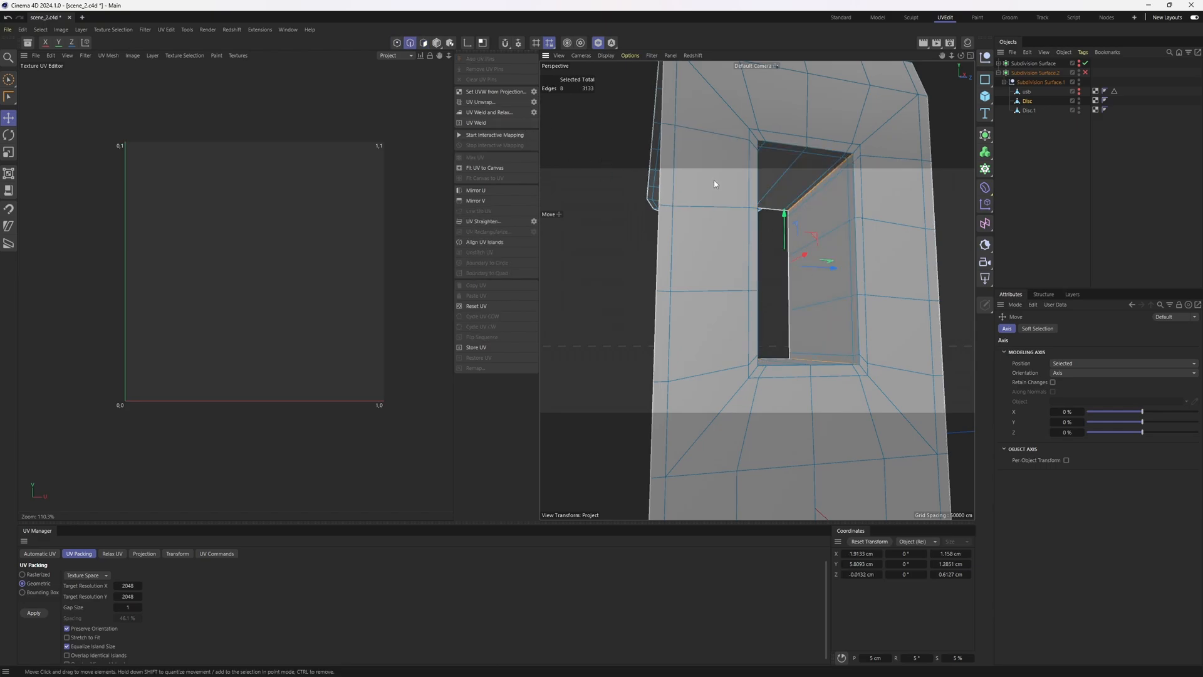
pyautogui.click(534, 103)
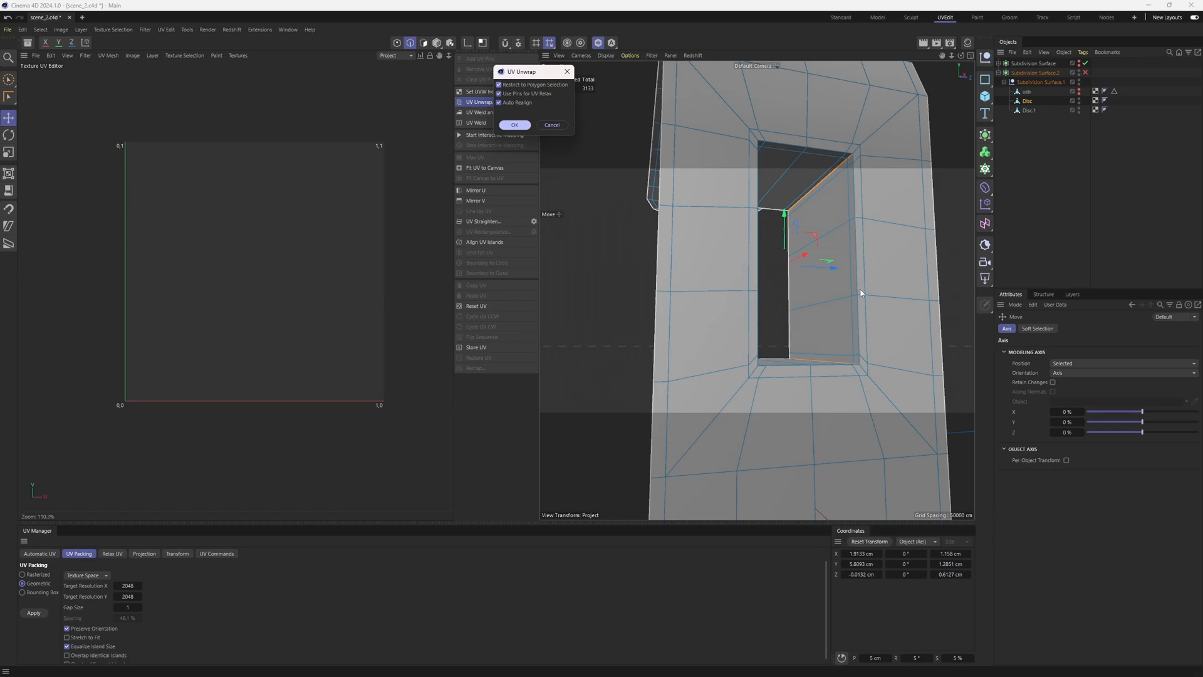
pyautogui.click(514, 125)
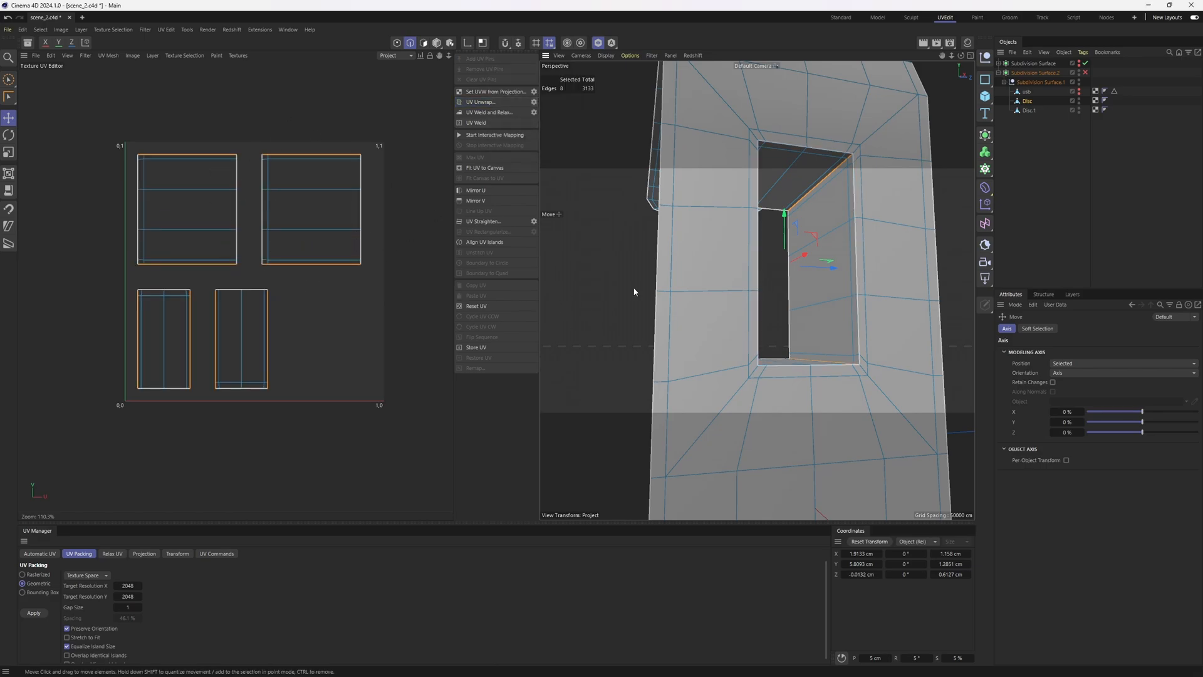
pyautogui.press('Return')
pyautogui.press('v')
pyautogui.moveTo(833, 231)
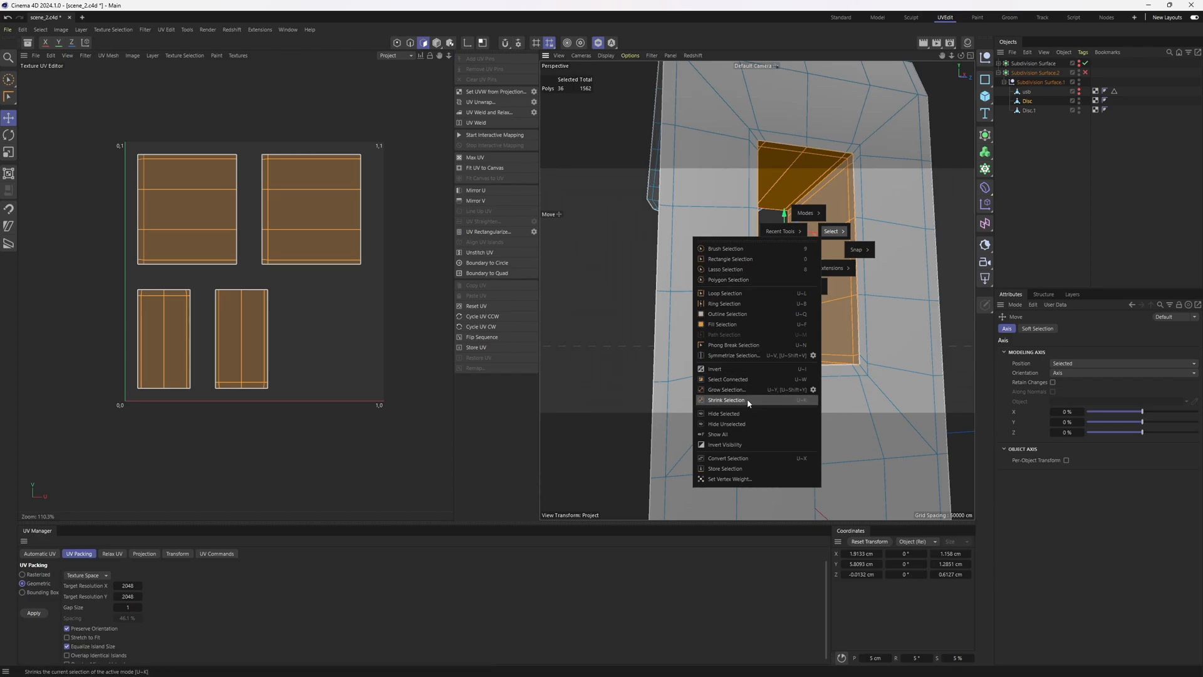
pyautogui.click(745, 415)
# - Select the lower edge loop of the front face and fill-select the curved strip with the port opening
pyautogui.scroll(-5, 765, 295)
pyautogui.keyDown('alt'); pyautogui.moveTo(765, 277); pyautogui.dragTo(744, 248); pyautogui.keyUp('alt')
pyautogui.scroll(5, 745, 283)
pyautogui.press('Return')
pyautogui.doubleClick(740, 287)
pyautogui.scroll(-5, 739, 288)
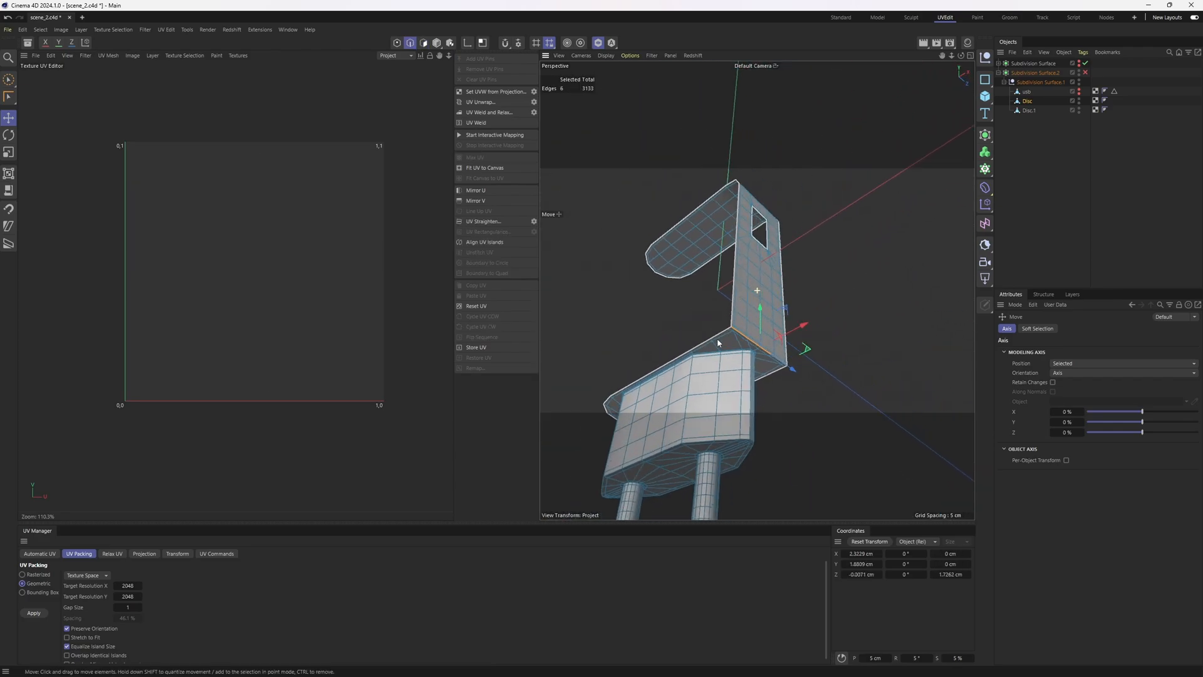
pyautogui.scroll(5, 751, 304)
pyautogui.press('u')
pyautogui.press('f')
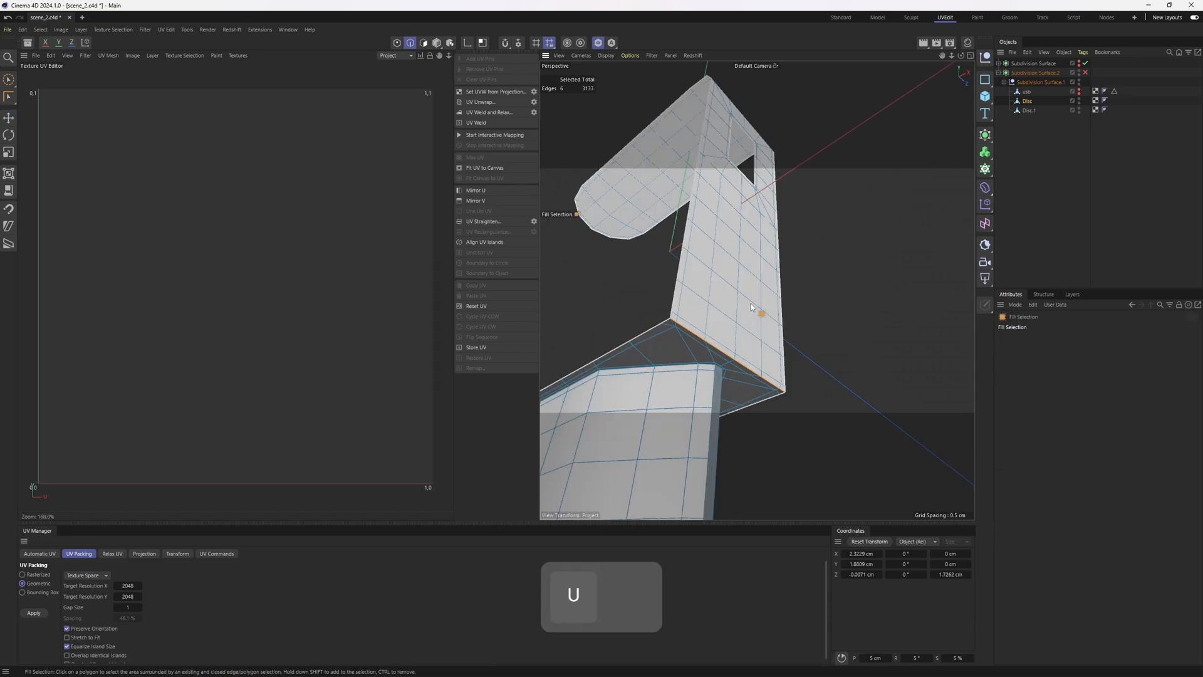
pyautogui.click(751, 303)
pyautogui.scroll(-5, 746, 295)
pyautogui.keyDown('alt'); pyautogui.moveTo(731, 272); pyautogui.dragTo(816, 246); pyautogui.keyUp('alt')
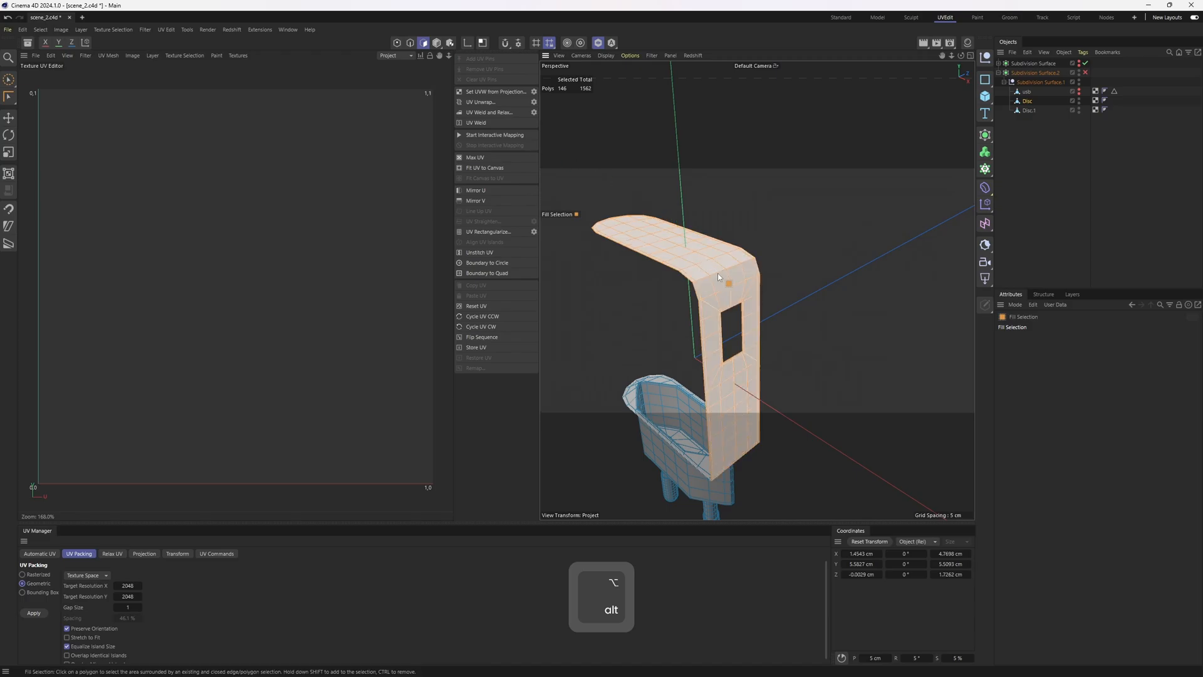
# - Unwrap the curved front-and-top strip with UV Unwrap and hide its polygons
pyautogui.keyDown('alt'); pyautogui.moveTo(705, 250); pyautogui.dragTo(715, 209); pyautogui.keyUp('alt')
pyautogui.click(494, 104)
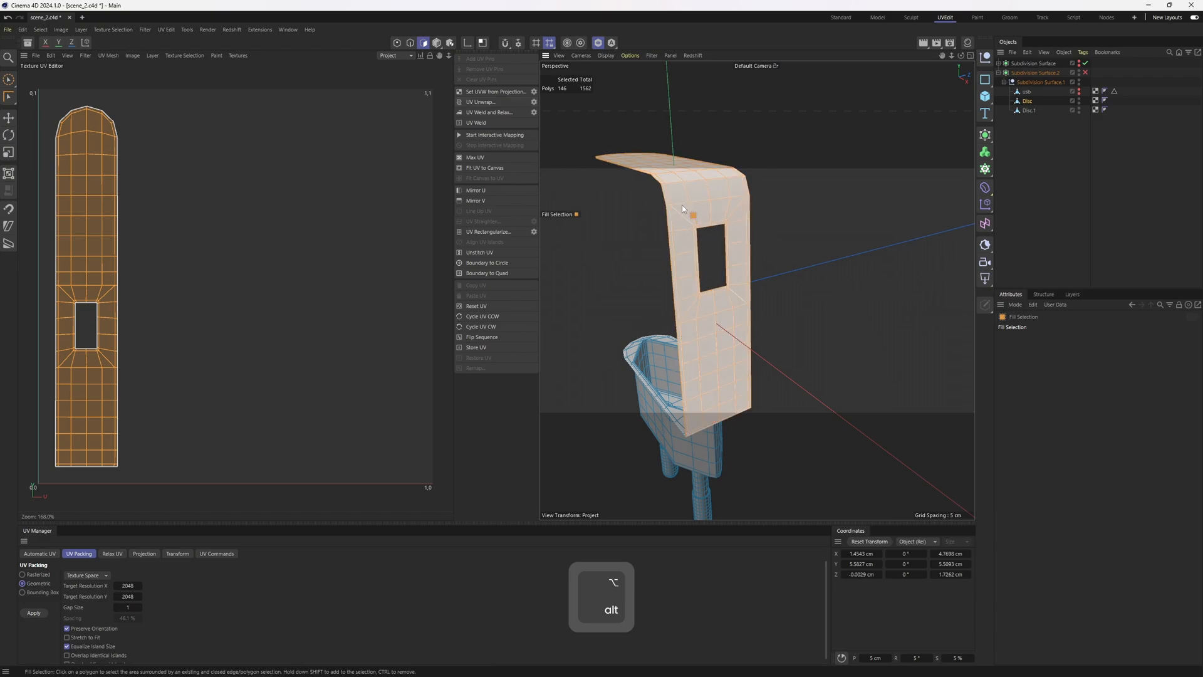
pyautogui.press('v')
pyautogui.moveTo(700, 181)
pyautogui.click(599, 370)
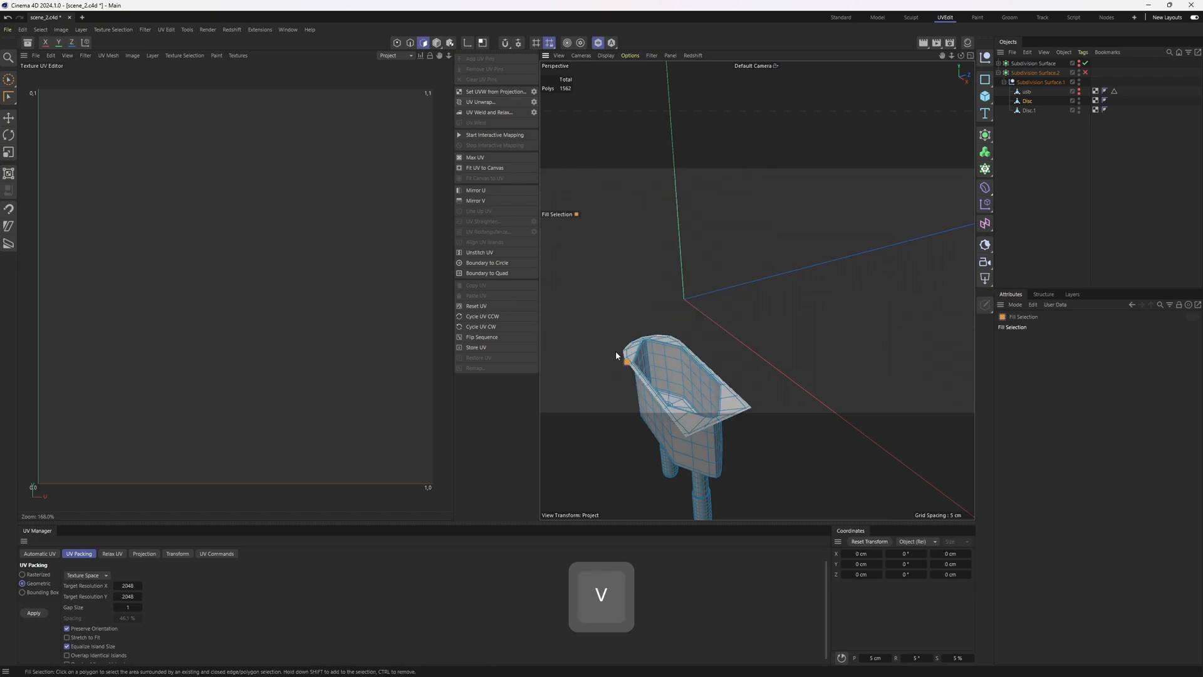
# - Select the flat rim face surrounding the top of the plug housing with Phong Break Selection
pyautogui.keyDown('alt'); pyautogui.moveTo(615, 351); pyautogui.dragTo(744, 244); pyautogui.keyUp('alt')
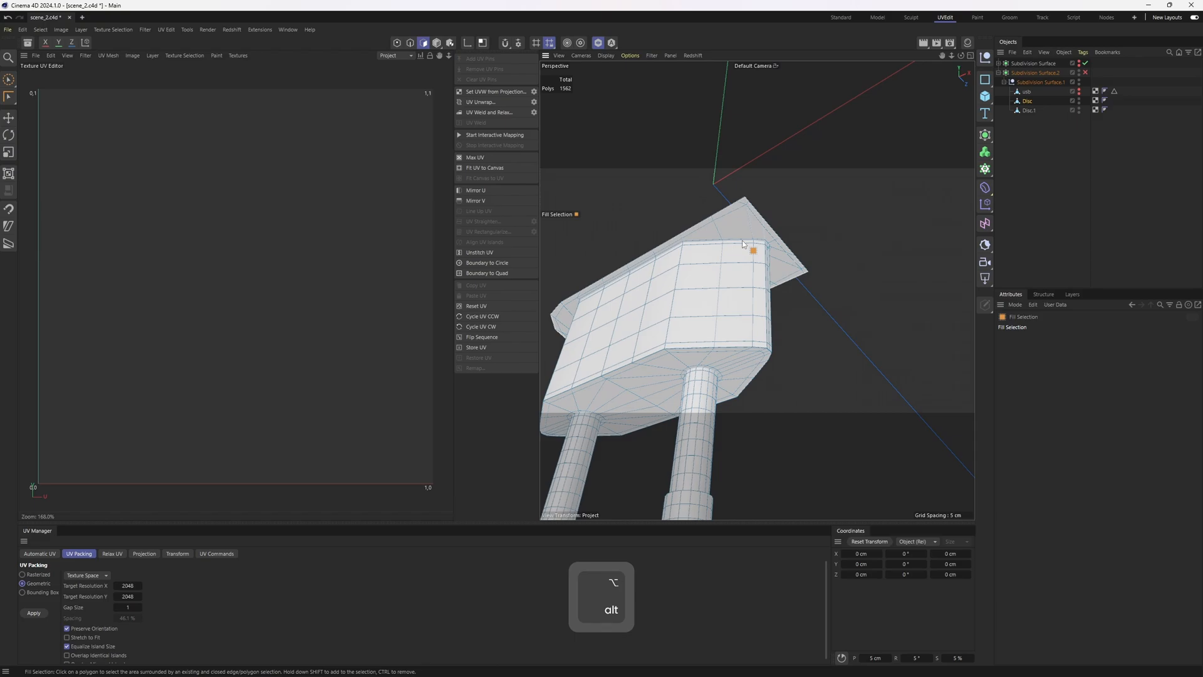
pyautogui.press('u')
pyautogui.press('n')
pyautogui.click(787, 258)
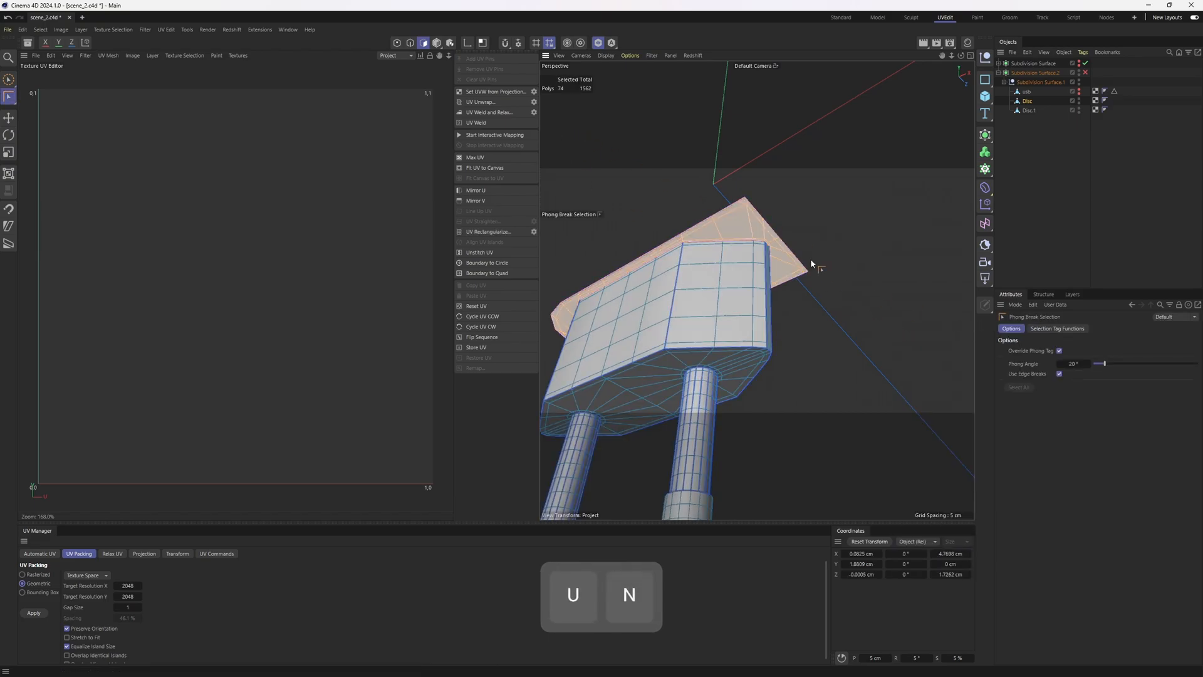
pyautogui.press('alt')
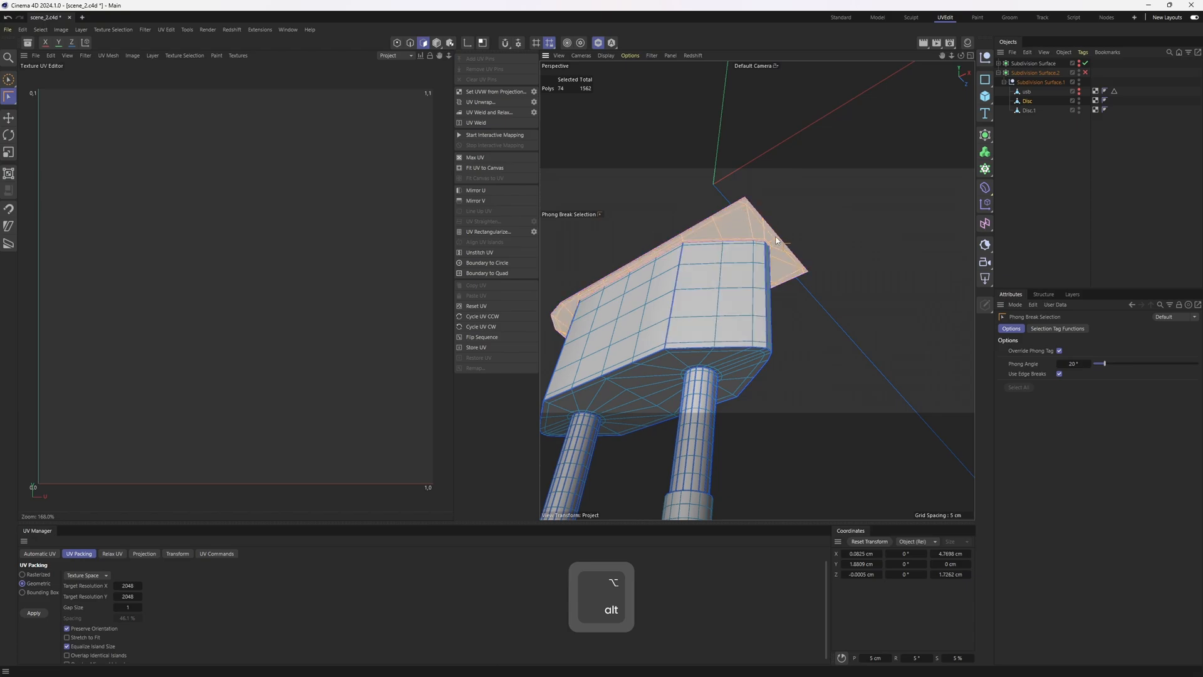
# - Unwrap the flat rim face with UV Unwrap and hide its polygons
pyautogui.click(484, 106)
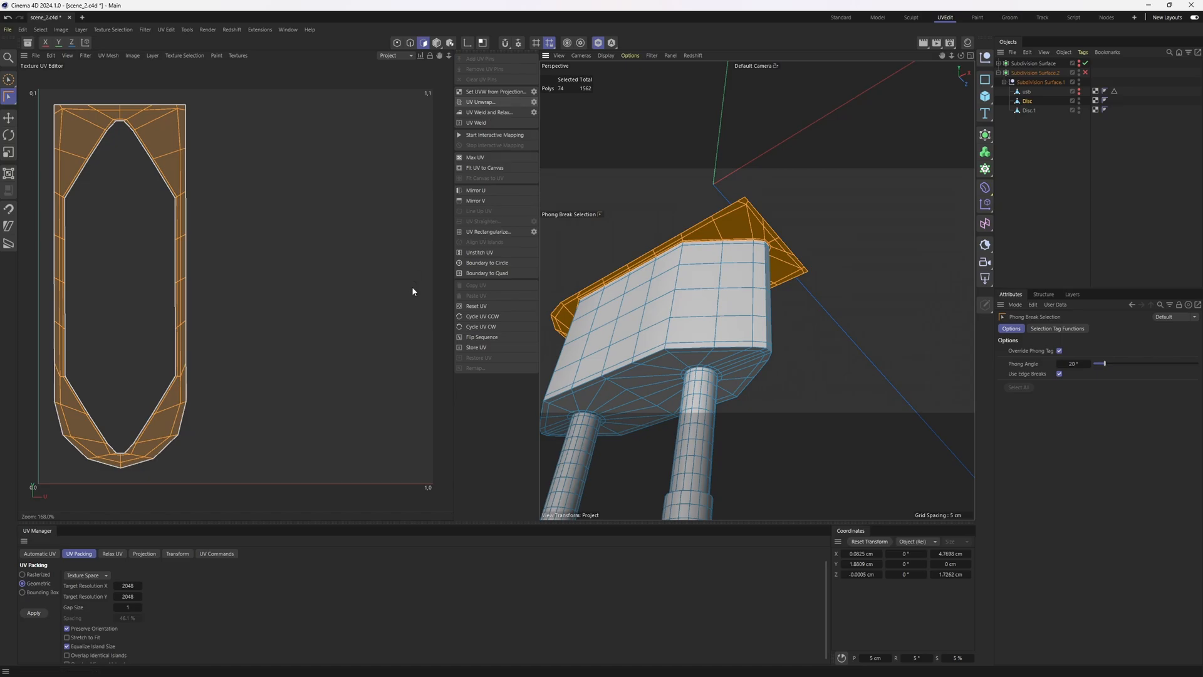
pyautogui.press('v')
pyautogui.moveTo(754, 224)
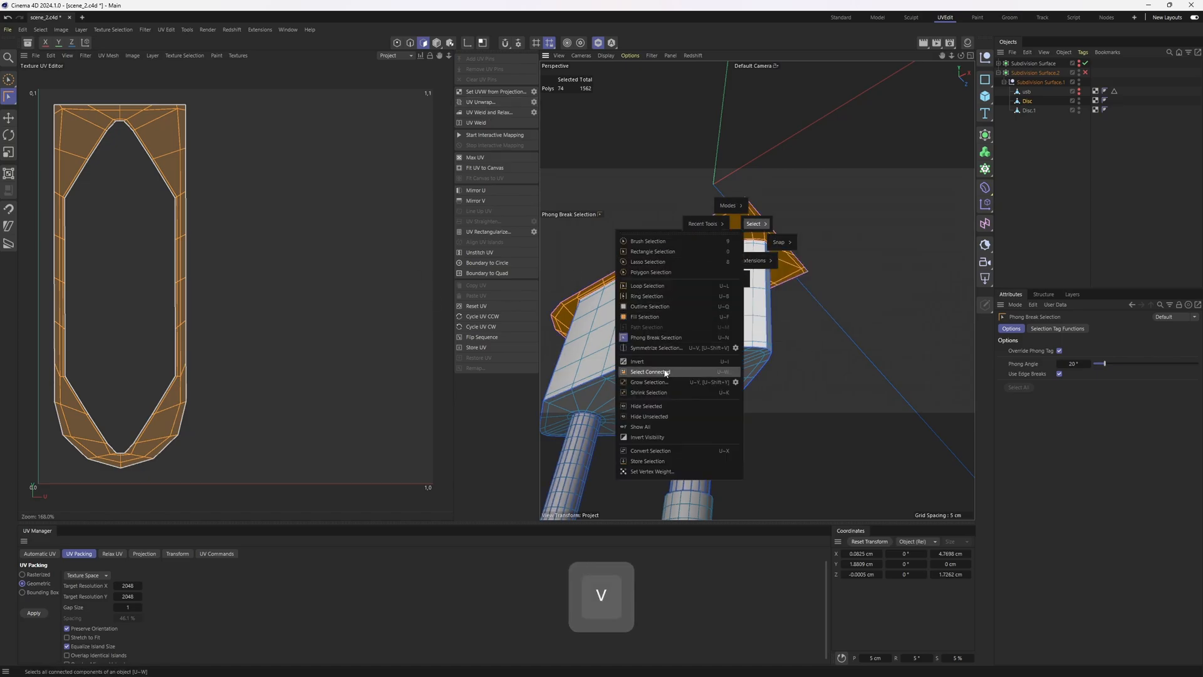
pyautogui.click(661, 407)
# - Select the plug housing's underside around the two prongs with Phong Break Selection and unwrap it
pyautogui.keyDown('alt'); pyautogui.moveTo(692, 344); pyautogui.dragTo(742, 213); pyautogui.keyUp('alt')
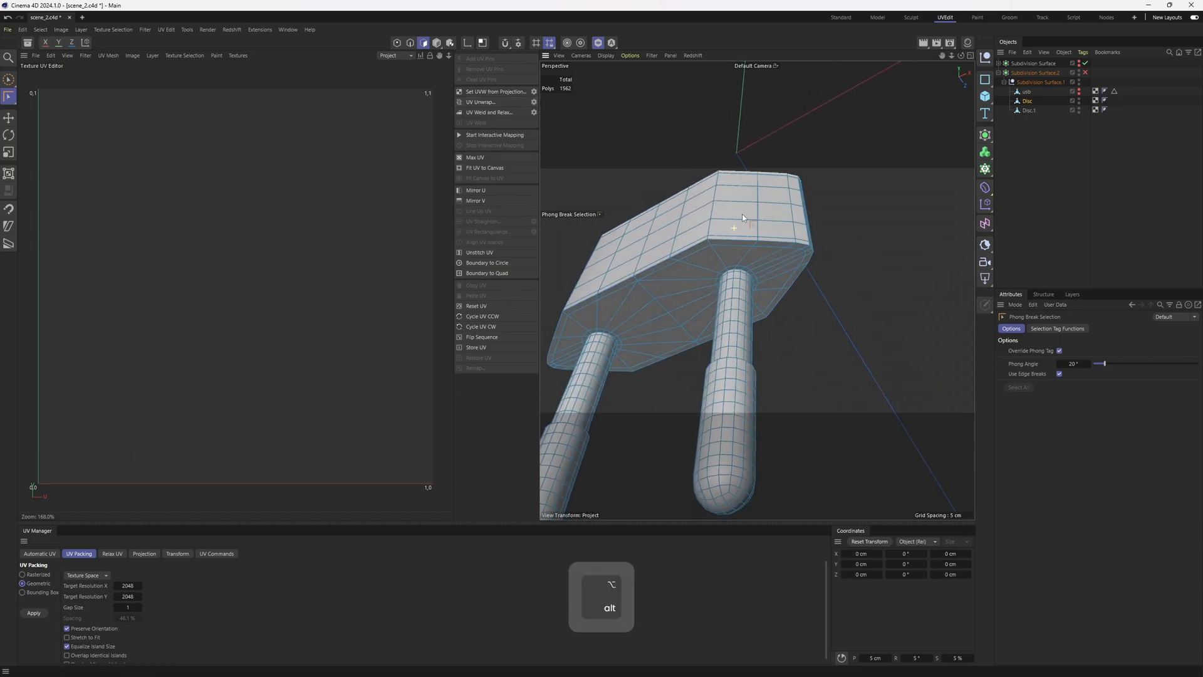
pyautogui.doubleClick(682, 295)
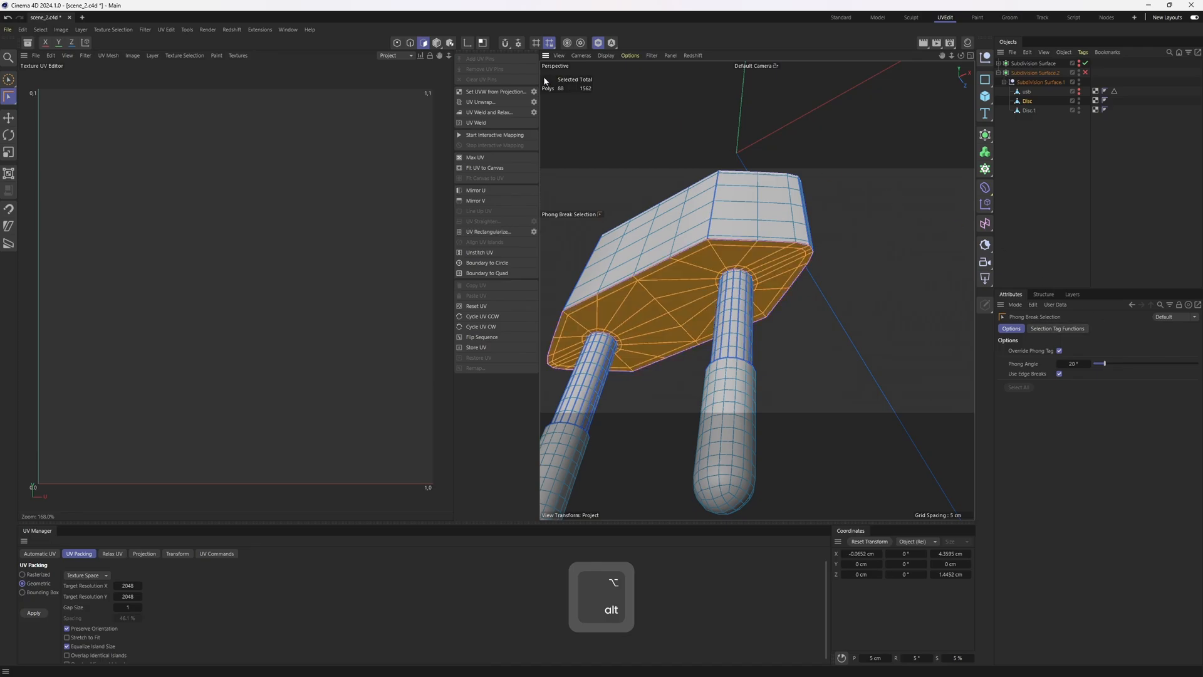
pyautogui.click(498, 104)
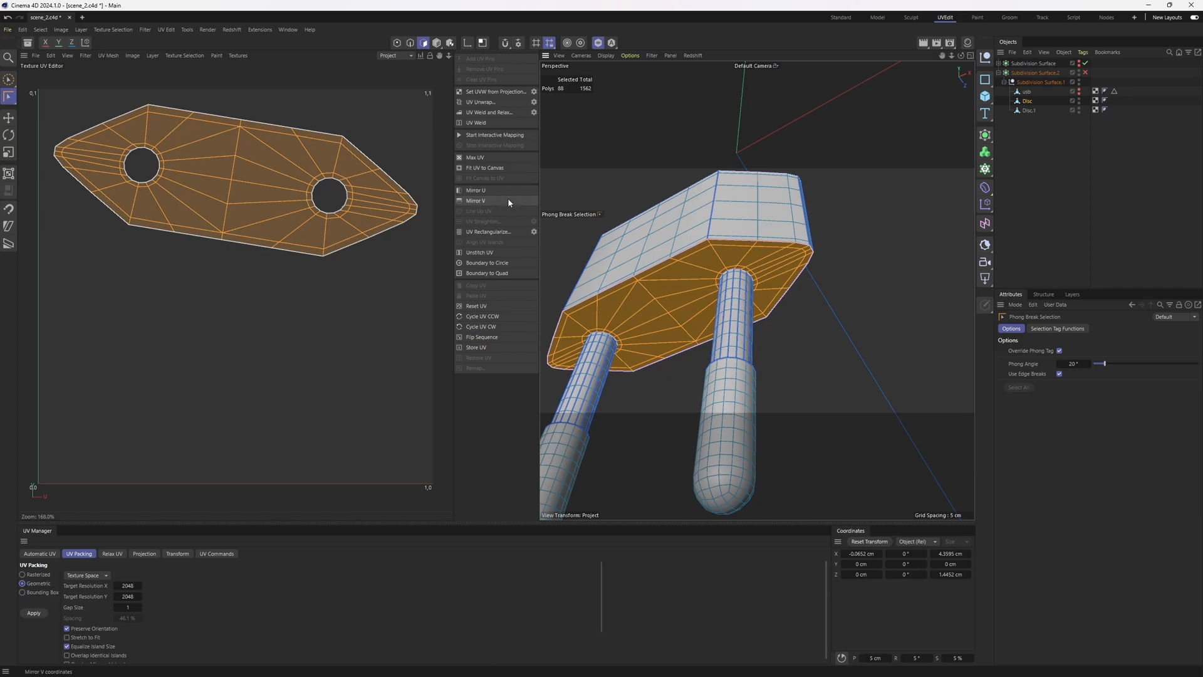
# - Straighten the underside's UV island by its middle edge with Align UV Islands and hide the underside polygons
pyautogui.press('2')
pyautogui.press('e')
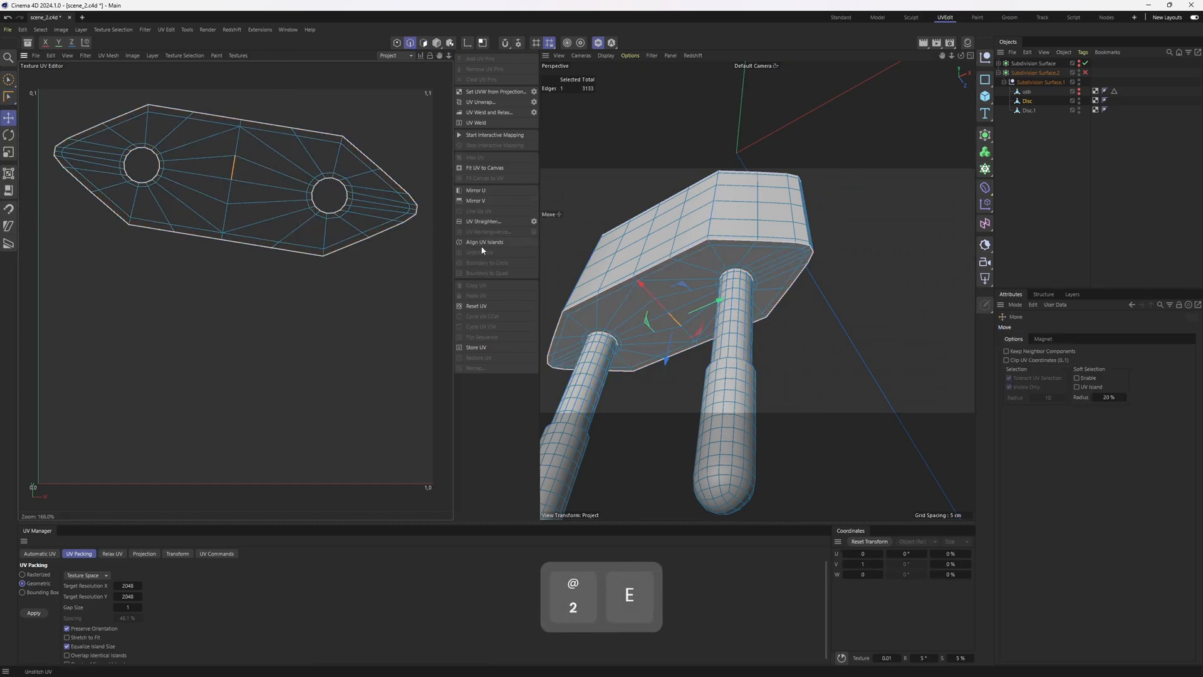
pyautogui.click(483, 245)
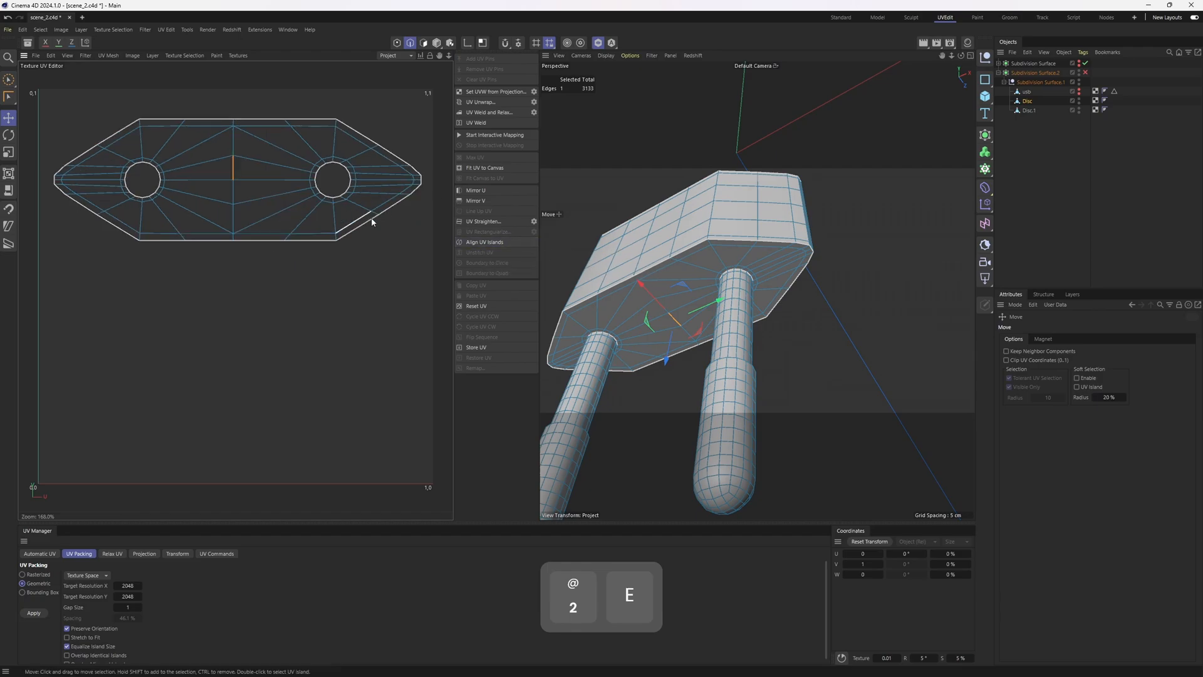
pyautogui.press('v')
pyautogui.press('3')
pyautogui.press('v')
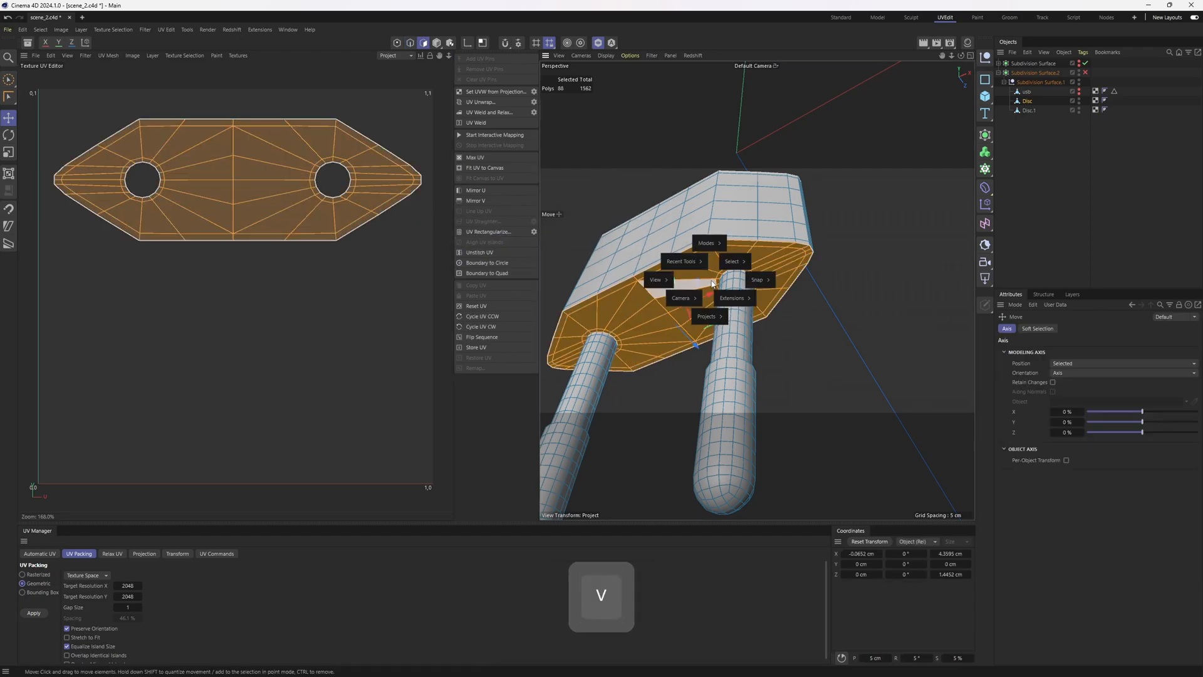
pyautogui.click(808, 194)
# - Select the line of vertical edges up the corner at the narrow end of the plug housing as a seam
pyautogui.keyDown('alt'); pyautogui.moveTo(752, 282); pyautogui.dragTo(716, 293); pyautogui.keyUp('alt')
pyautogui.doubleClick(752, 307)
pyautogui.press('2')
pyautogui.keyDown('alt'); pyautogui.moveTo(748, 338); pyautogui.dragTo(765, 270); pyautogui.keyUp('alt')
pyautogui.scroll(2, 735, 351)
pyautogui.click(733, 379)
pyautogui.keyDown('shift'); pyautogui.click(739, 316); pyautogui.keyUp('shift')
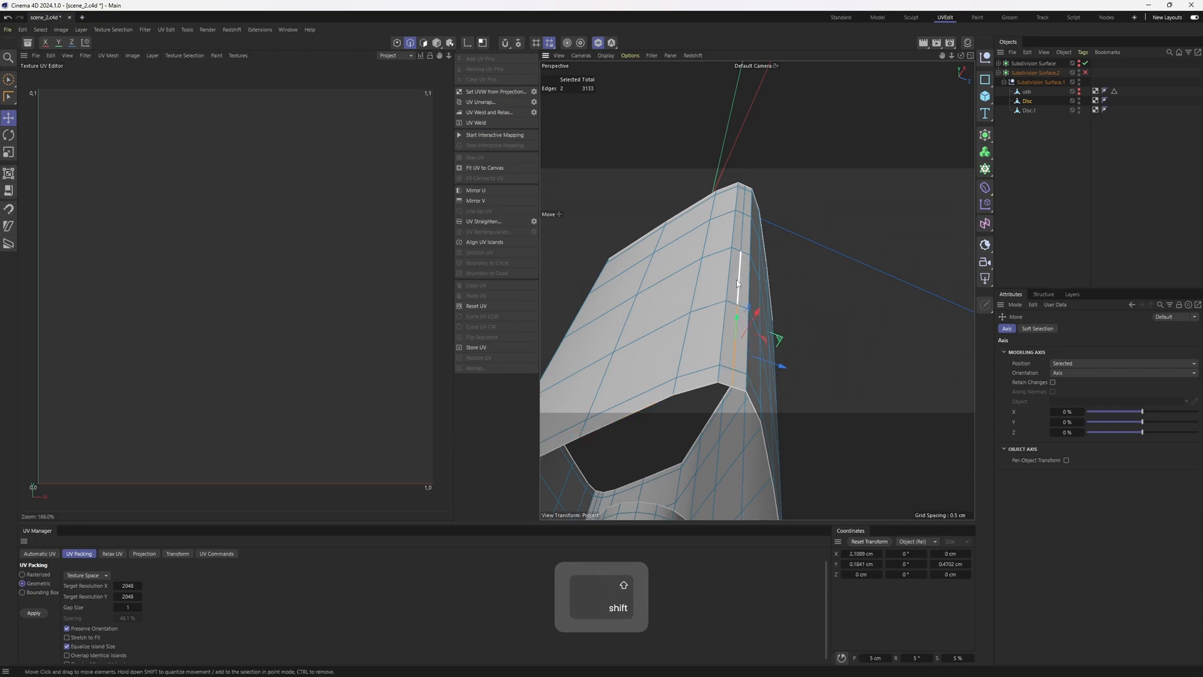
pyautogui.keyDown('shift'); pyautogui.click(741, 269); pyautogui.keyUp('shift')
pyautogui.keyDown('shift'); pyautogui.click(743, 229); pyautogui.keyUp('shift')
pyautogui.keyDown('shift'); pyautogui.click(745, 201); pyautogui.keyUp('shift')
# - Extend the housing's vertical seam selection across the edges at its upper rim and its base
pyautogui.keyDown('alt'); pyautogui.moveTo(744, 202); pyautogui.dragTo(739, 187); pyautogui.keyUp('alt')
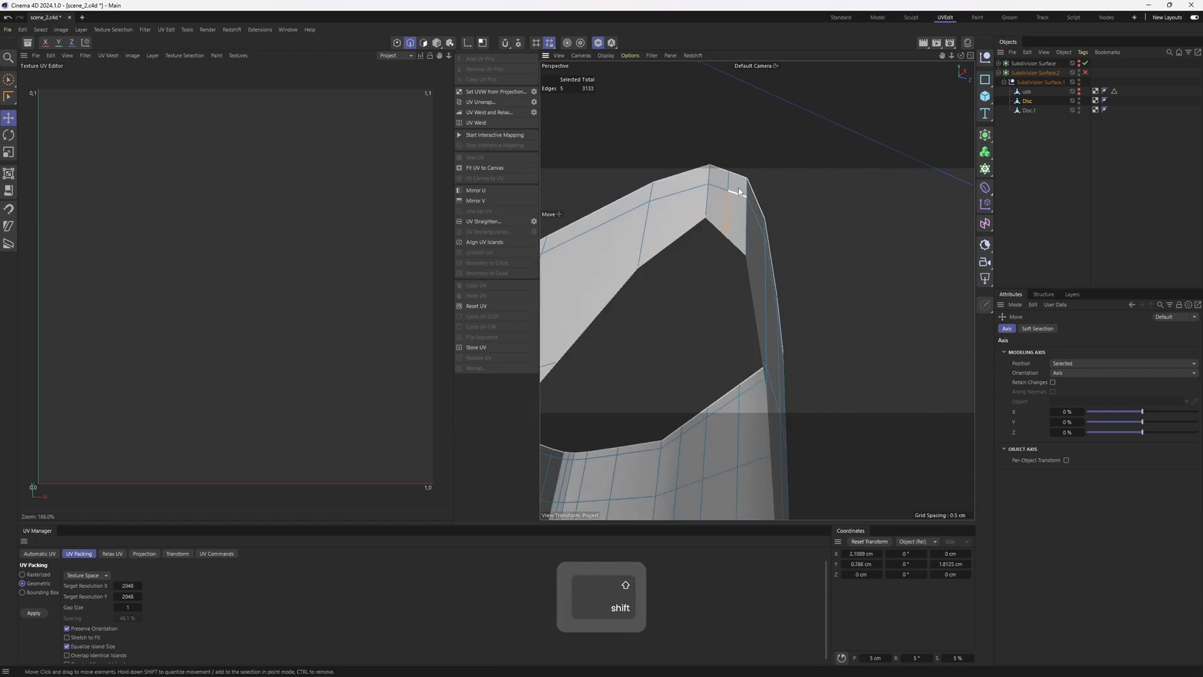
pyautogui.keyDown('shift'); pyautogui.click(732, 183); pyautogui.keyUp('shift')
pyautogui.scroll(-5, 732, 184)
pyautogui.keyDown('alt'); pyautogui.moveTo(739, 288); pyautogui.dragTo(712, 336); pyautogui.keyUp('alt')
pyautogui.scroll(3, 704, 361)
pyautogui.scroll(-4, 705, 362)
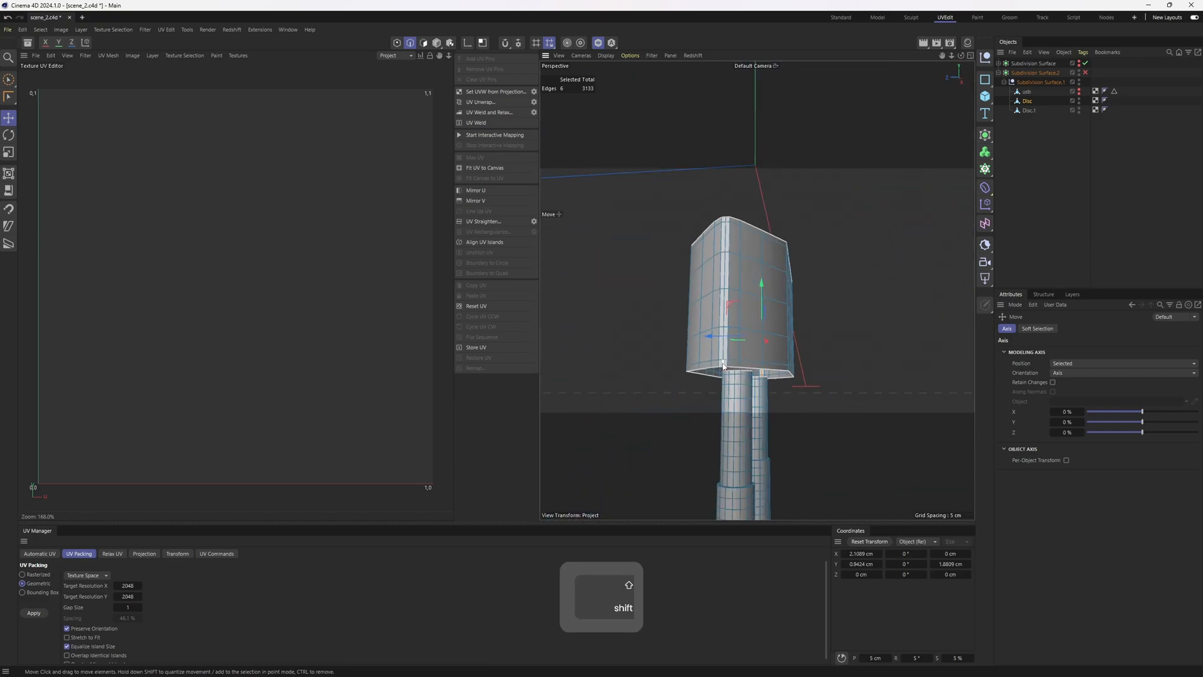
pyautogui.keyDown('shift'); pyautogui.click(723, 360); pyautogui.keyUp('shift')
pyautogui.scroll(3, 730, 251)
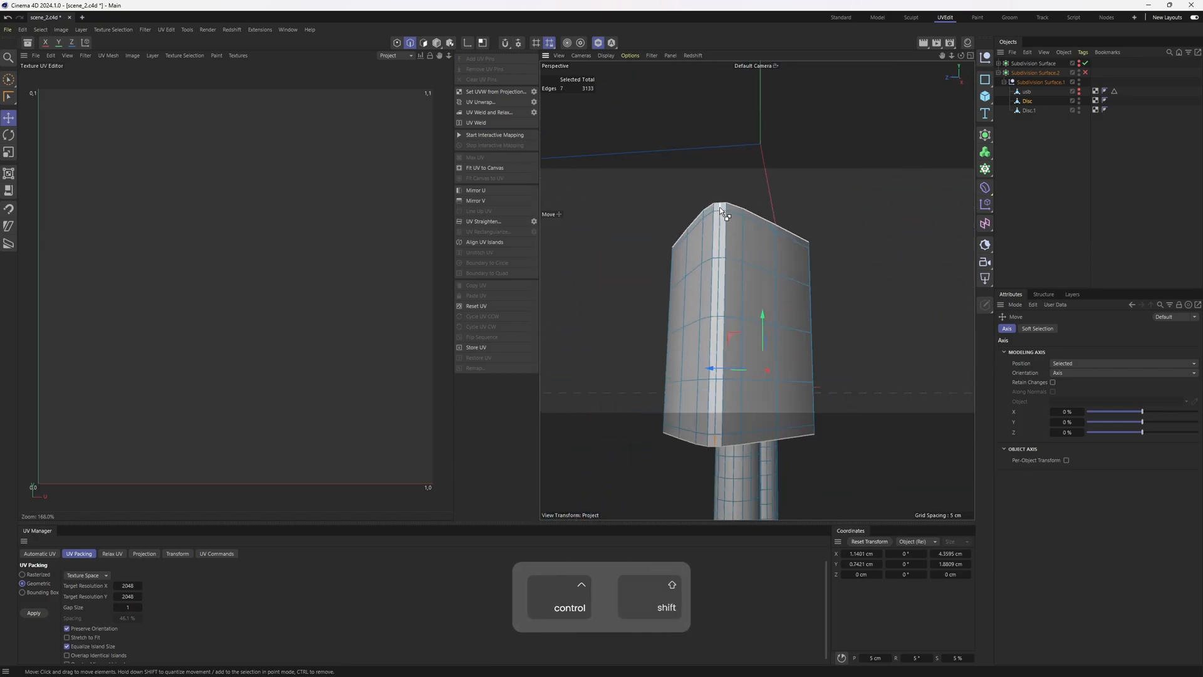
pyautogui.keyDown('ctrl'); pyautogui.keyDown('shift'); pyautogui.click(719, 206); pyautogui.keyUp('shift'); pyautogui.keyUp('ctrl')
# - Select the edge loop around the base of the plug housing and fill-select the housing's side wall polygons
pyautogui.scroll(-5, 779, 270)
pyautogui.keyDown('alt'); pyautogui.moveTo(779, 270); pyautogui.dragTo(740, 286); pyautogui.keyUp('alt')
pyautogui.press('3')
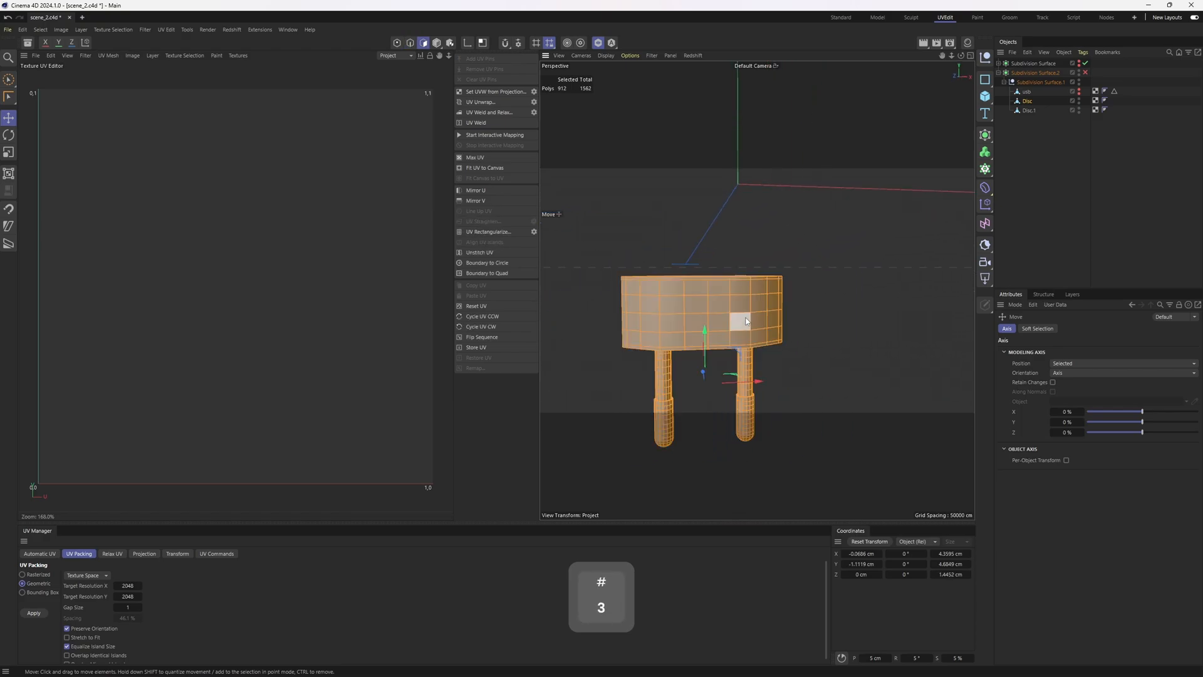
pyautogui.keyDown('alt'); pyautogui.moveTo(740, 285); pyautogui.dragTo(668, 282, button='middle'); pyautogui.keyUp('alt')
pyautogui.scroll(4, 683, 351)
pyautogui.press('2')
pyautogui.keyDown('alt'); pyautogui.moveTo(684, 348); pyautogui.dragTo(692, 299); pyautogui.keyUp('alt')
pyautogui.doubleClick(689, 331)
pyautogui.press('u')
pyautogui.press('f')
# - Unwrap the plug housing's side walls with UV Unwrap using the current edge selection
pyautogui.press('2')
pyautogui.click(507, 114)
pyautogui.press('3')
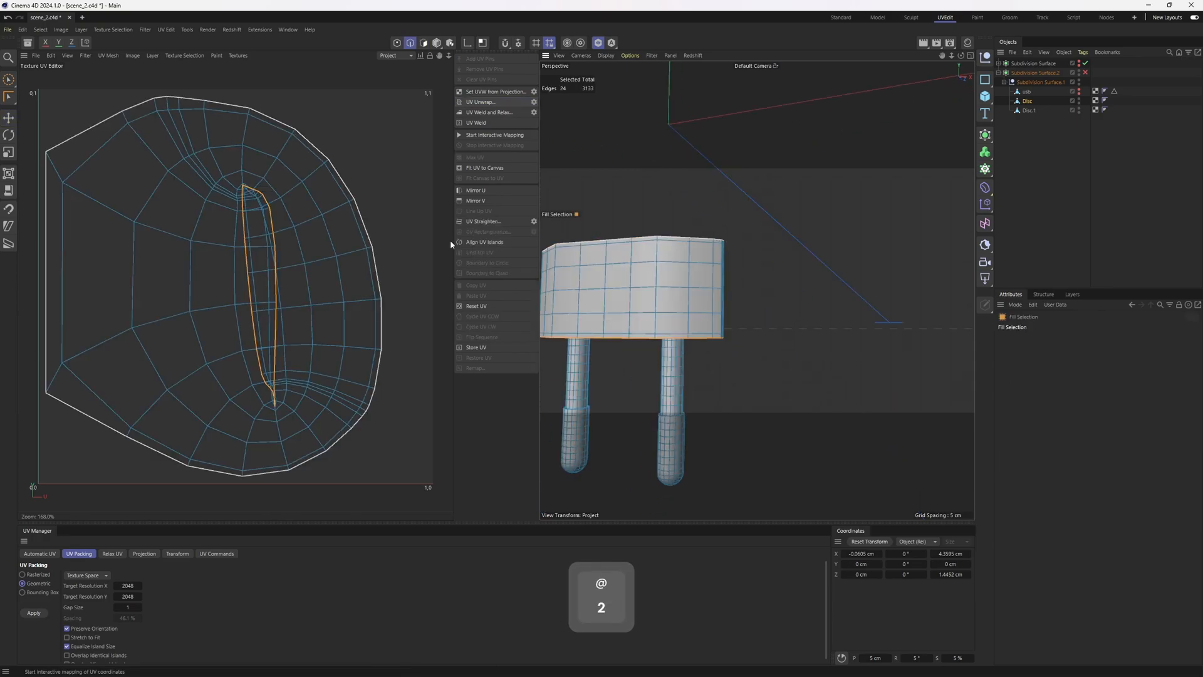
# - Undo the last unwrap of the plug housing's side walls
pyautogui.click(695, 322)
pyautogui.keyDown('alt'); pyautogui.moveTo(696, 322); pyautogui.dragTo(696, 235); pyautogui.keyUp('alt')
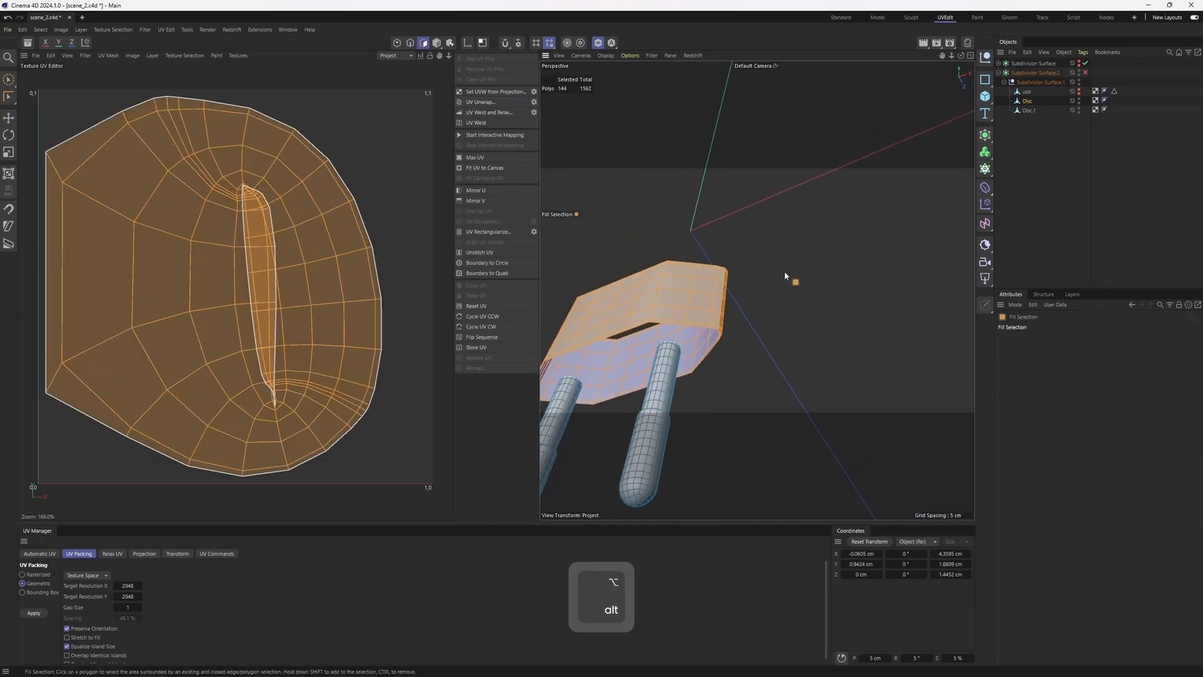
pyautogui.hotkey('ctrl', 'z')
# - Add a second vertical seam at the opposite narrow end of the plug housing and unwrap its side walls into two UV islands
pyautogui.press('2')
pyautogui.keyDown('alt'); pyautogui.moveTo(693, 300); pyautogui.dragTo(661, 352); pyautogui.keyUp('alt')
pyautogui.press('e')
pyautogui.keyDown('shift'); pyautogui.click(662, 350); pyautogui.keyUp('shift')
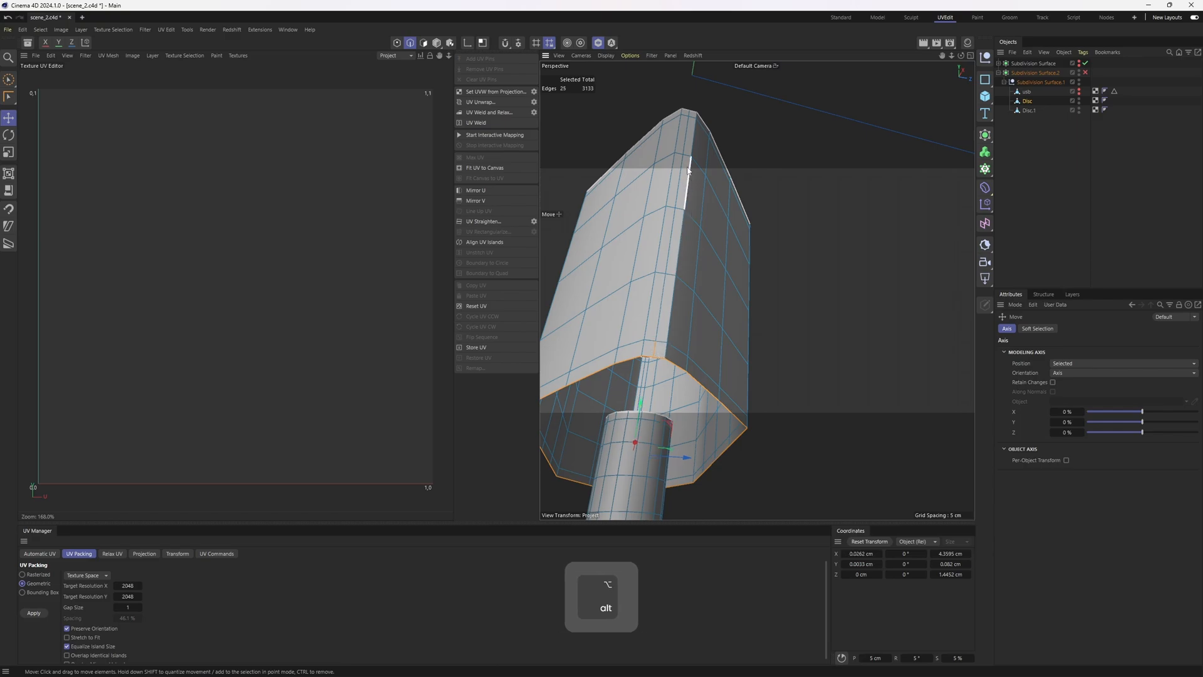
pyautogui.keyDown('alt'); pyautogui.moveTo(688, 183); pyautogui.dragTo(668, 276); pyautogui.keyUp('alt')
pyautogui.keyDown('ctrl'); pyautogui.keyDown('shift'); pyautogui.click(684, 191); pyautogui.keyUp('shift'); pyautogui.keyUp('ctrl')
pyautogui.keyDown('alt'); pyautogui.moveTo(716, 210); pyautogui.dragTo(699, 242); pyautogui.keyUp('alt')
pyautogui.keyDown('shift'); pyautogui.click(643, 214); pyautogui.keyUp('shift')
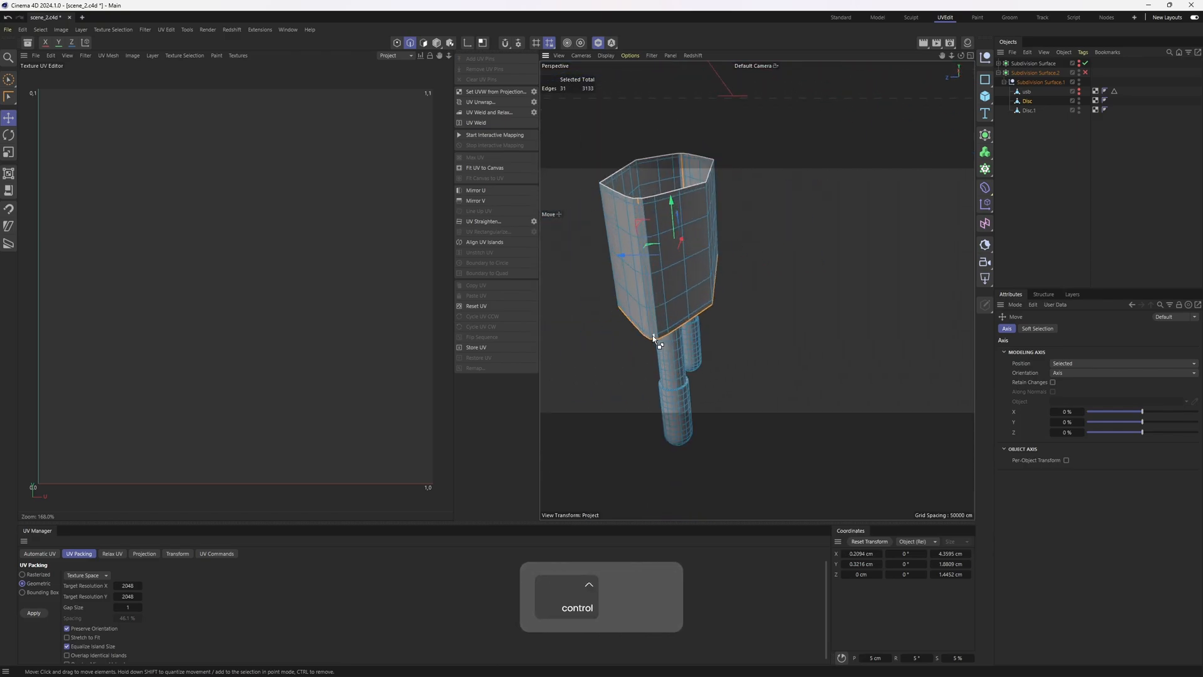
pyautogui.keyDown('ctrl'); pyautogui.keyDown('shift'); pyautogui.click(680, 338); pyautogui.keyUp('shift'); pyautogui.keyUp('ctrl')
pyautogui.click(477, 102)
pyautogui.press('3')
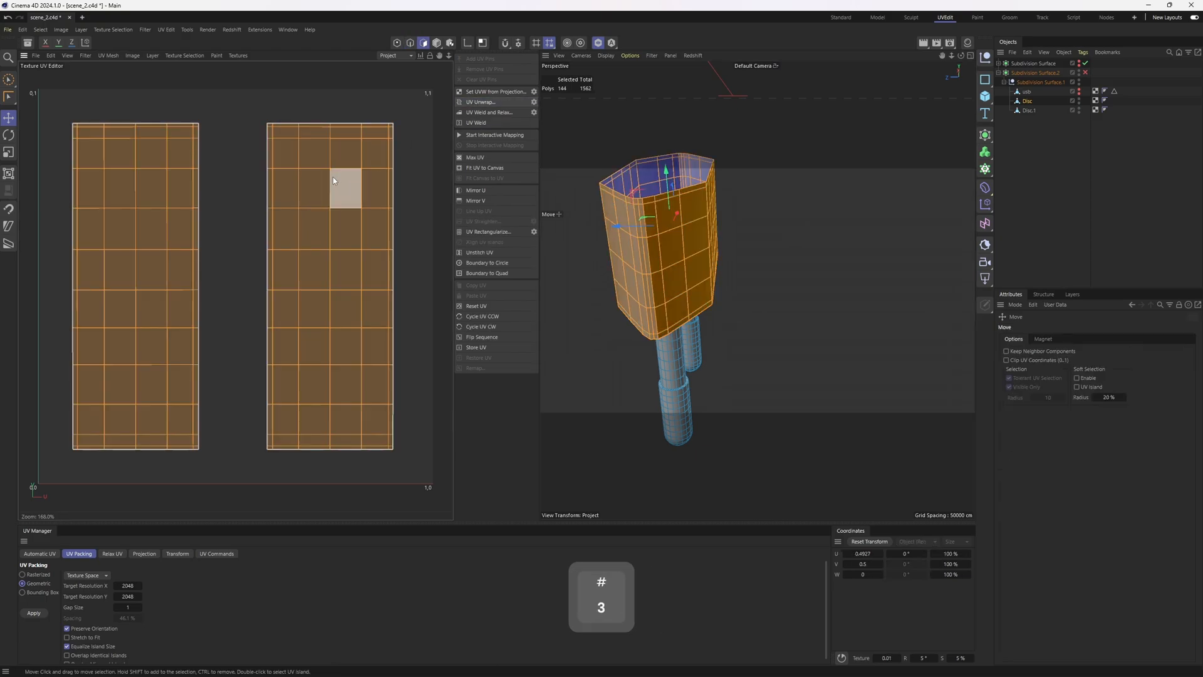
# - Hide the selected side wall polygons of the plug housing
pyautogui.press('v')
pyautogui.moveTo(375, 209)
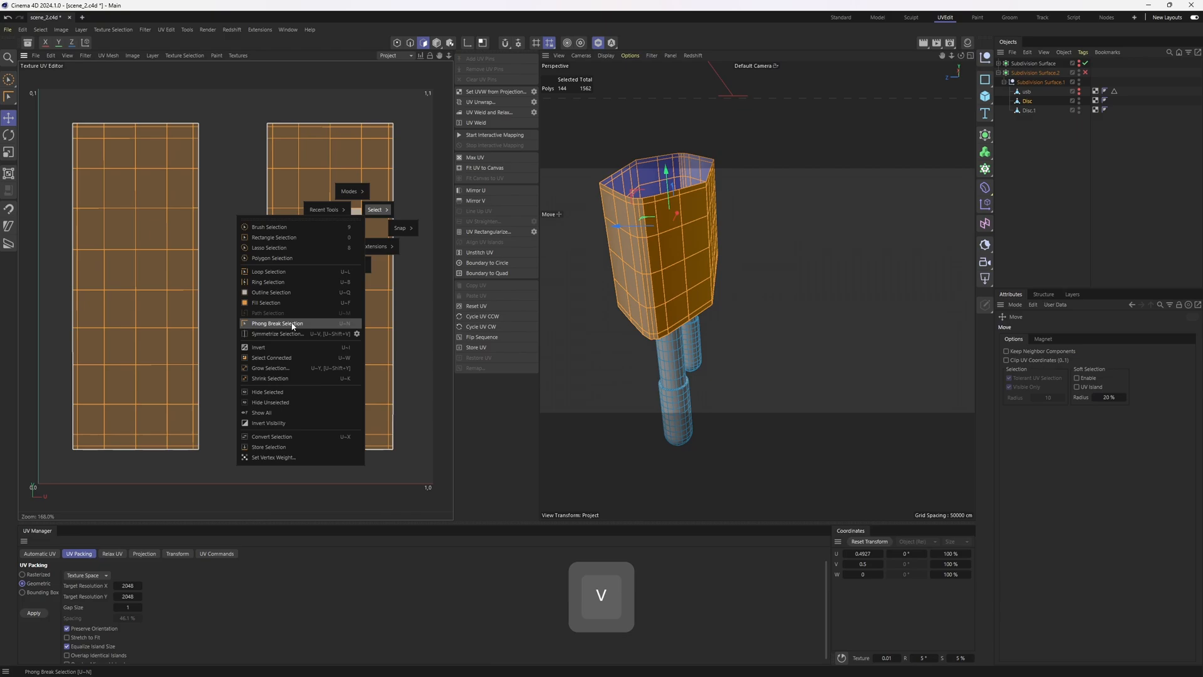
pyautogui.click(288, 358)
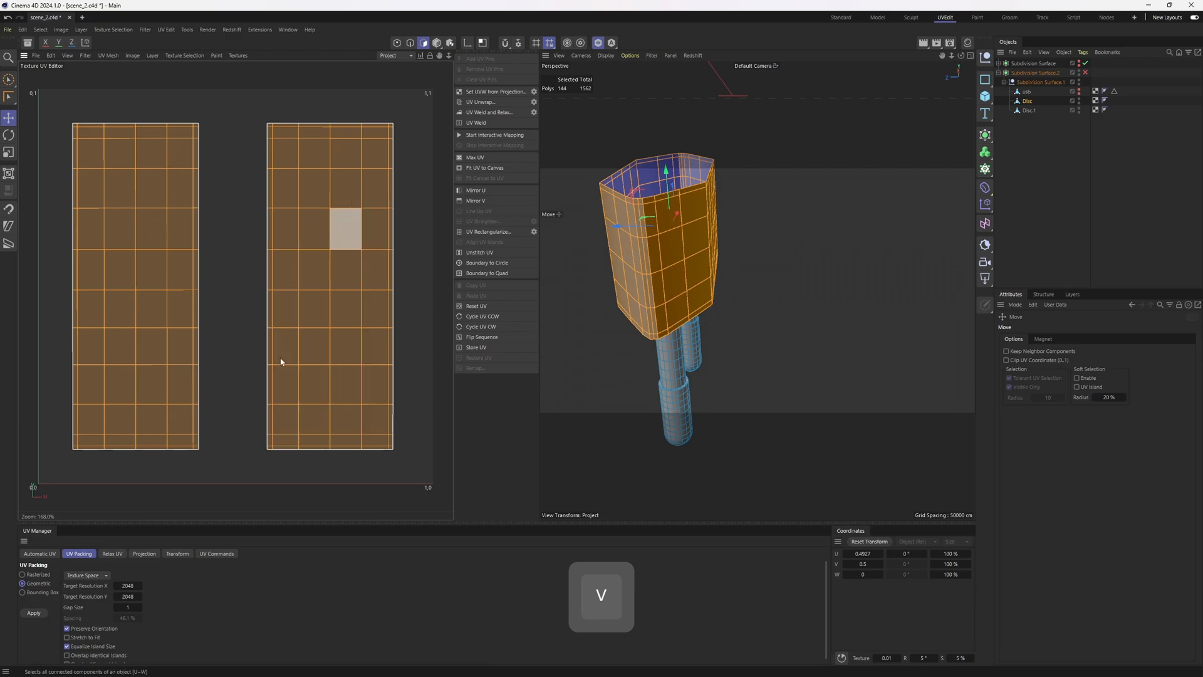
pyautogui.press('v')
pyautogui.moveTo(687, 253)
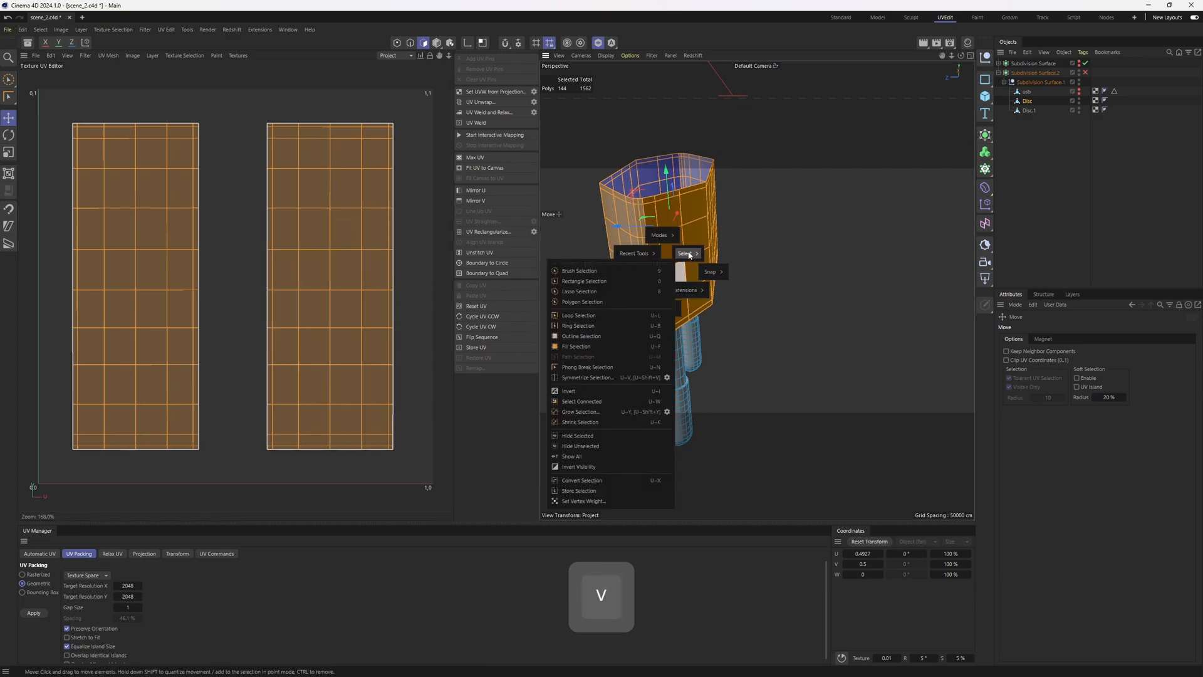
pyautogui.click(579, 435)
# - Select the edge loop where the first prong's thin shaft meets the collar of its thicker sleeve
pyautogui.keyDown('alt'); pyautogui.moveTo(720, 322); pyautogui.dragTo(658, 268); pyautogui.keyUp('alt')
pyautogui.keyDown('alt'); pyautogui.moveTo(658, 268); pyautogui.dragTo(674, 269, button='right'); pyautogui.keyUp('alt')
pyautogui.press('Return')
pyautogui.keyDown('alt'); pyautogui.moveTo(652, 290); pyautogui.dragTo(664, 314); pyautogui.keyUp('alt')
pyautogui.keyDown('alt'); pyautogui.moveTo(664, 313); pyautogui.dragTo(689, 317, button='right'); pyautogui.keyUp('alt')
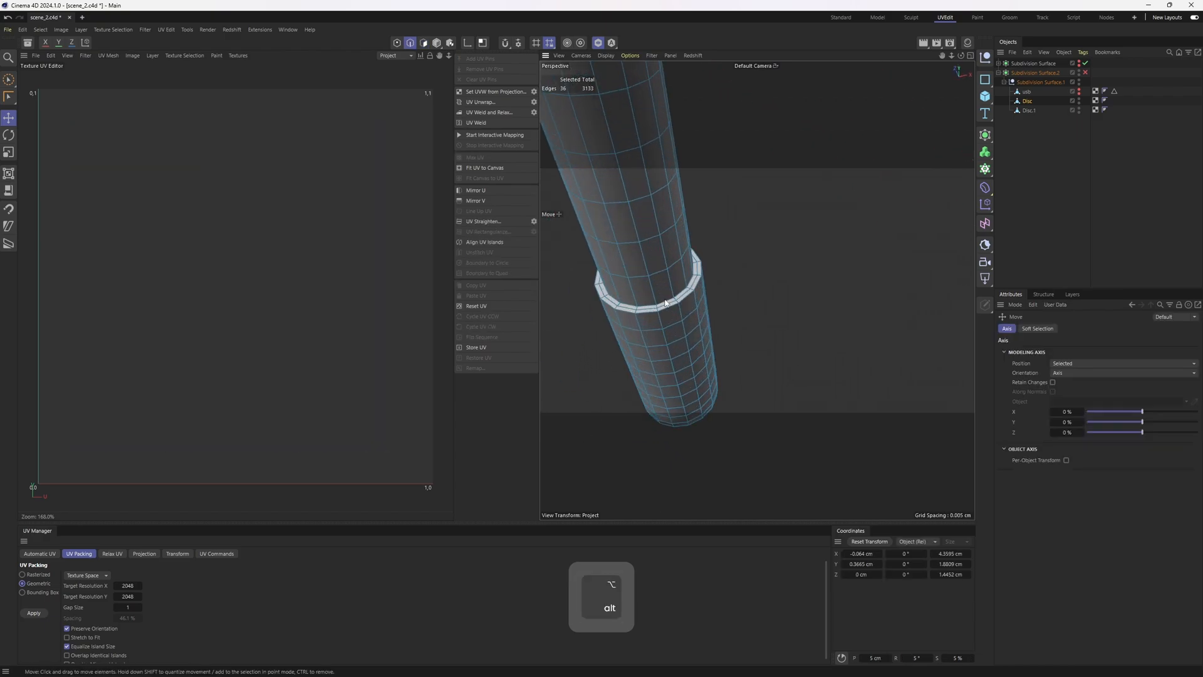
pyautogui.keyDown('alt'); pyautogui.moveTo(664, 314); pyautogui.dragTo(674, 344); pyautogui.keyUp('alt')
pyautogui.moveTo(674, 345)
pyautogui.keyDown('alt'); pyautogui.mouseDown(button='right')
pyautogui.moveTo(687, 356)
pyautogui.moveTo(671, 339)
pyautogui.mouseUp(button='right'); pyautogui.keyUp('alt')
pyautogui.doubleClick(686, 356)
pyautogui.keyDown('alt'); pyautogui.moveTo(671, 339); pyautogui.dragTo(683, 279); pyautogui.keyUp('alt')
pyautogui.keyDown('alt'); pyautogui.moveTo(683, 279); pyautogui.dragTo(675, 272, button='right'); pyautogui.keyUp('alt')
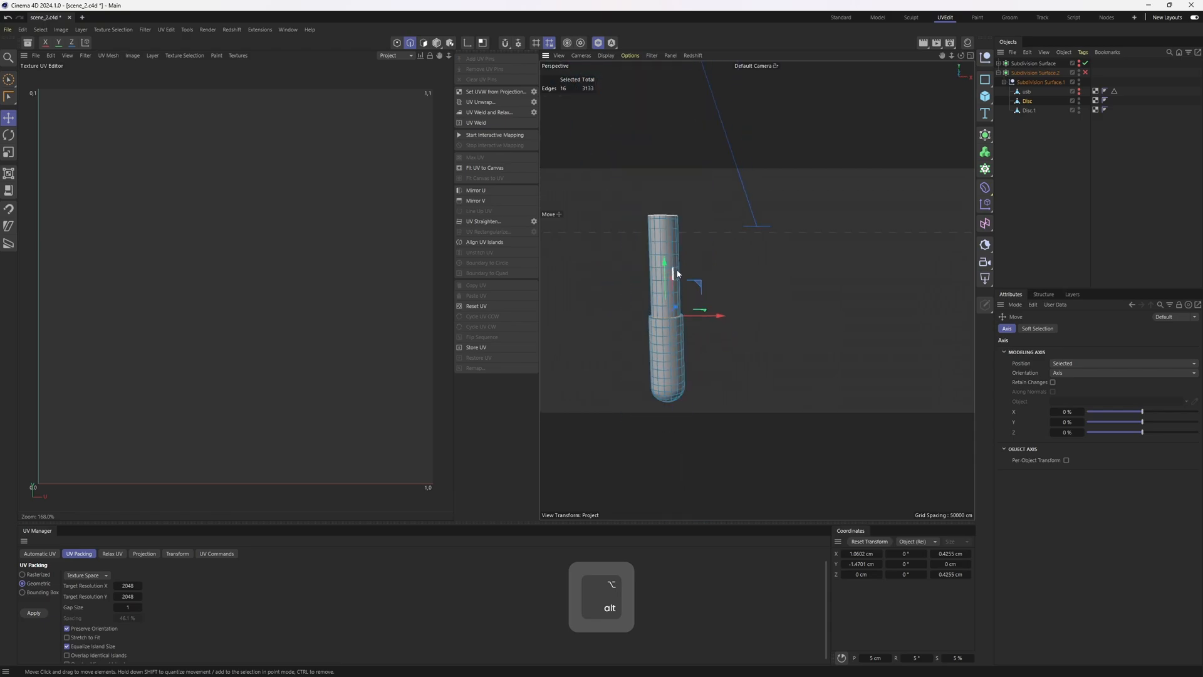
# - Fill-select the polygons of the first prong's thin shaft above the selected edge loop
pyautogui.keyDown('alt'); pyautogui.moveTo(674, 271); pyautogui.dragTo(682, 318); pyautogui.keyUp('alt')
pyautogui.keyDown('alt'); pyautogui.moveTo(681, 319); pyautogui.dragTo(712, 330, button='right'); pyautogui.keyUp('alt')
pyautogui.press('u')
pyautogui.press('f')
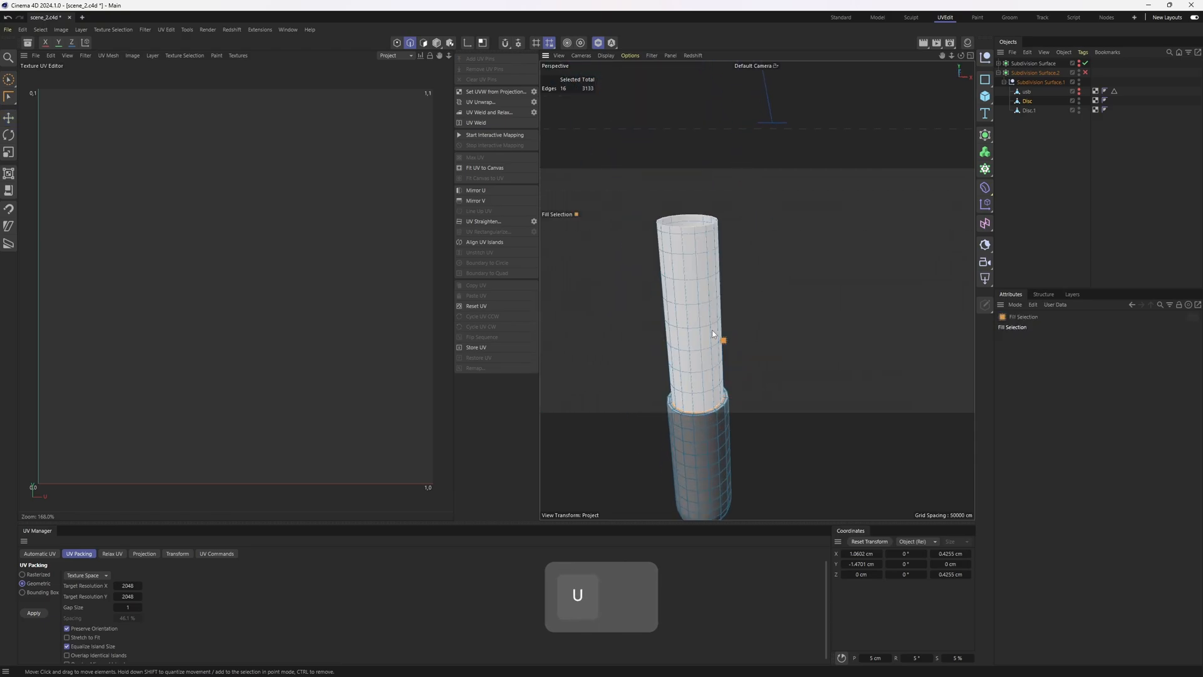
pyautogui.click(712, 329)
pyautogui.keyDown('alt'); pyautogui.moveTo(863, 394); pyautogui.dragTo(722, 315); pyautogui.keyUp('alt')
# - Add a vertical line of edges along the full length of the first prong's shaft to the seam selection
pyautogui.press('2')
pyautogui.press('e')
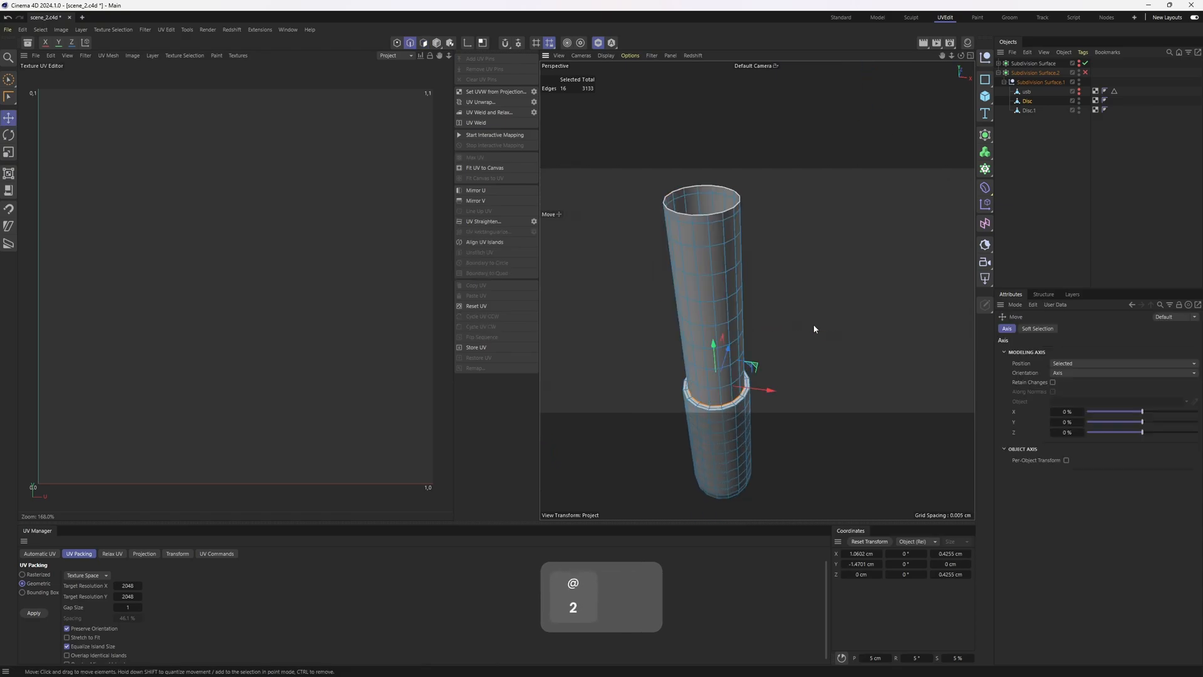
pyautogui.keyDown('alt'); pyautogui.moveTo(813, 326); pyautogui.dragTo(667, 206); pyautogui.keyUp('alt')
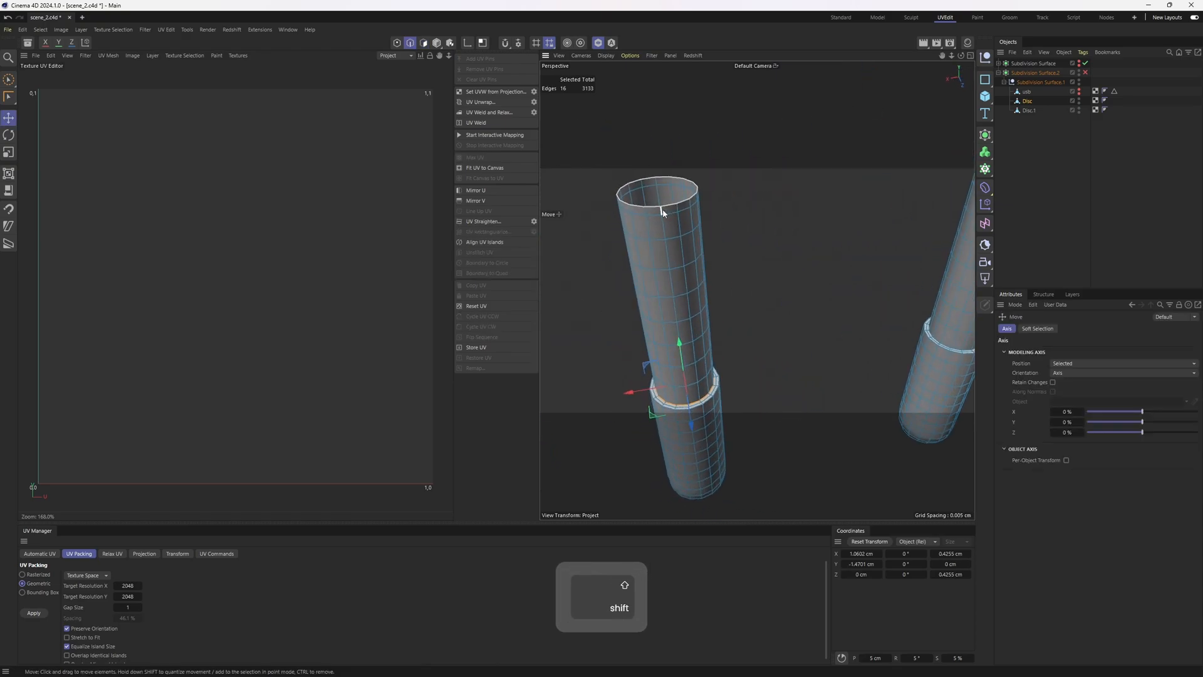
pyautogui.scroll(3, 694, 404)
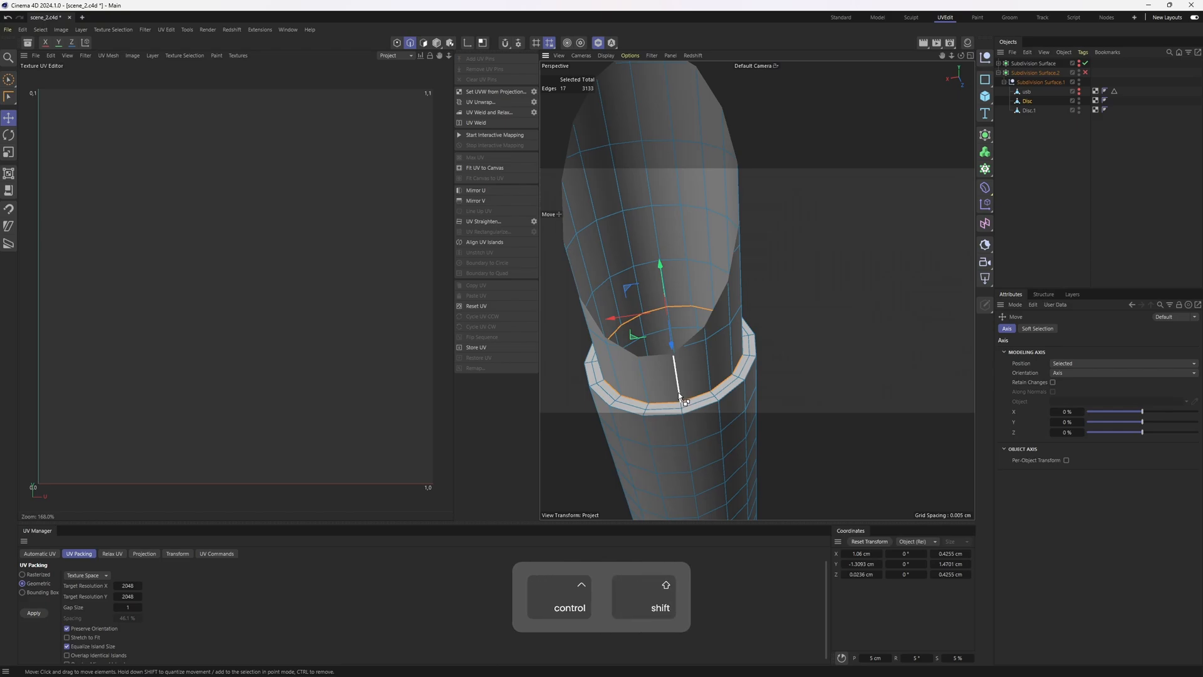
pyautogui.keyDown('shift'); pyautogui.doubleClick(679, 391); pyautogui.keyUp('shift')
pyautogui.keyDown('alt'); pyautogui.moveTo(768, 337); pyautogui.dragTo(758, 367); pyautogui.keyUp('alt')
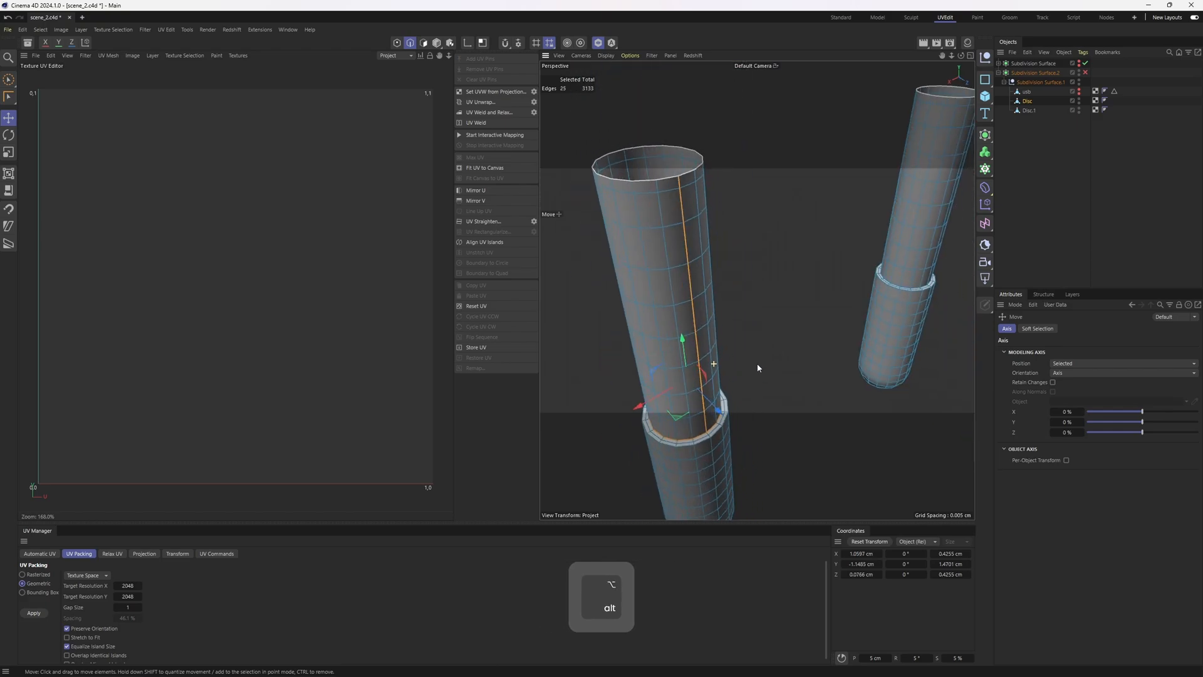
# - Unwrap the first prong's shaft with UV Unwrap along the selected seam edges
pyautogui.keyDown('alt'); pyautogui.moveTo(756, 261); pyautogui.dragTo(740, 286); pyautogui.keyUp('alt')
pyautogui.keyDown('alt'); pyautogui.moveTo(738, 285); pyautogui.dragTo(740, 297, button='middle'); pyautogui.keyUp('alt')
pyautogui.scroll(4, 742, 297)
pyautogui.click(490, 105)
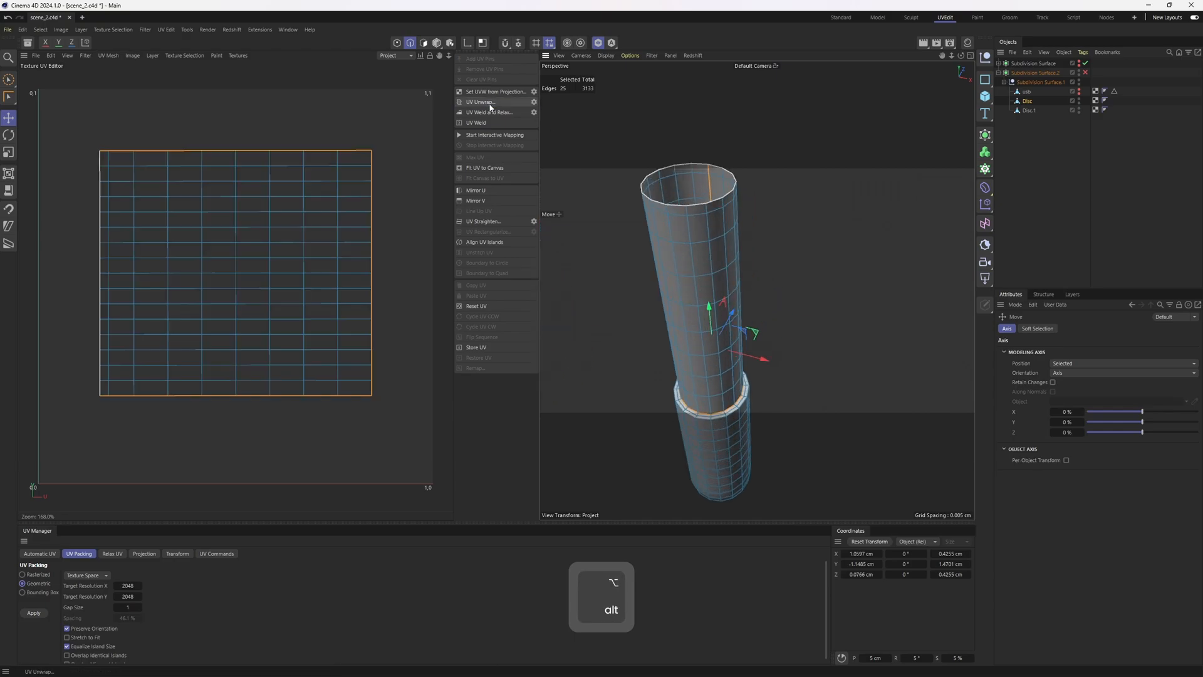
pyautogui.press('3')
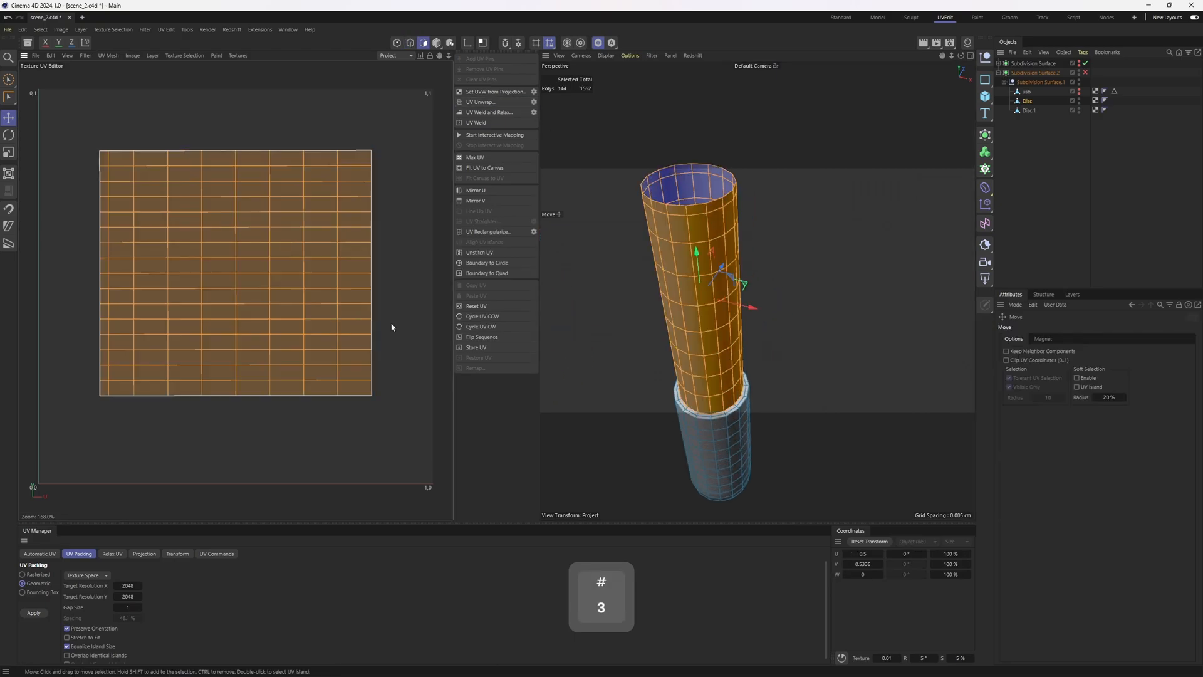
# - Select the edge loop at the foot of the second prong's thin shaft and fill-select the shaft's polygons
pyautogui.scroll(-4, 700, 313)
pyautogui.keyDown('alt'); pyautogui.moveTo(696, 307); pyautogui.dragTo(726, 332, button='middle'); pyautogui.keyUp('alt')
pyautogui.scroll(4, 738, 306)
pyautogui.press('2')
pyautogui.scroll(3, 739, 314)
pyautogui.press('e')
pyautogui.doubleClick(722, 348)
pyautogui.scroll(-5, 722, 349)
pyautogui.scroll(2, 727, 327)
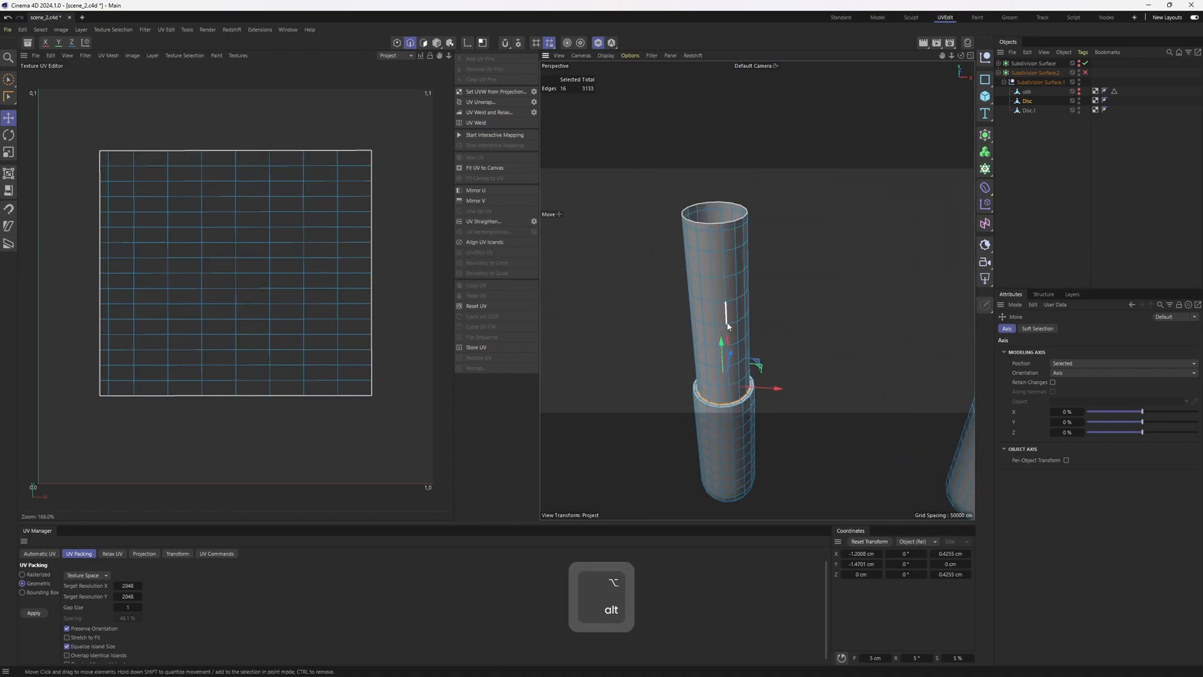
pyautogui.press('u')
pyautogui.press('f')
pyautogui.click(733, 302)
pyautogui.keyDown('alt'); pyautogui.moveTo(734, 302); pyautogui.dragTo(637, 330); pyautogui.keyUp('alt')
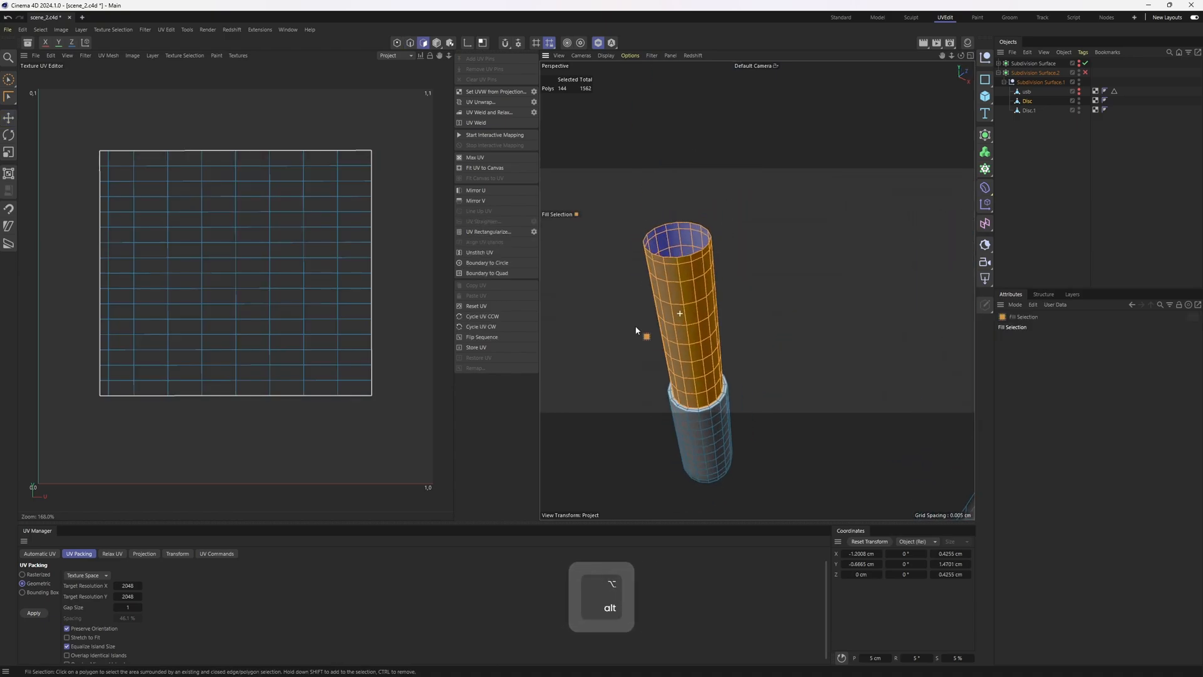
# - Select a vertical line of edges along the second prong's shaft as a seam and unwrap the shaft
pyautogui.press('2')
pyautogui.press('e')
pyautogui.keyDown('alt'); pyautogui.moveTo(708, 291); pyautogui.dragTo(759, 298); pyautogui.keyUp('alt')
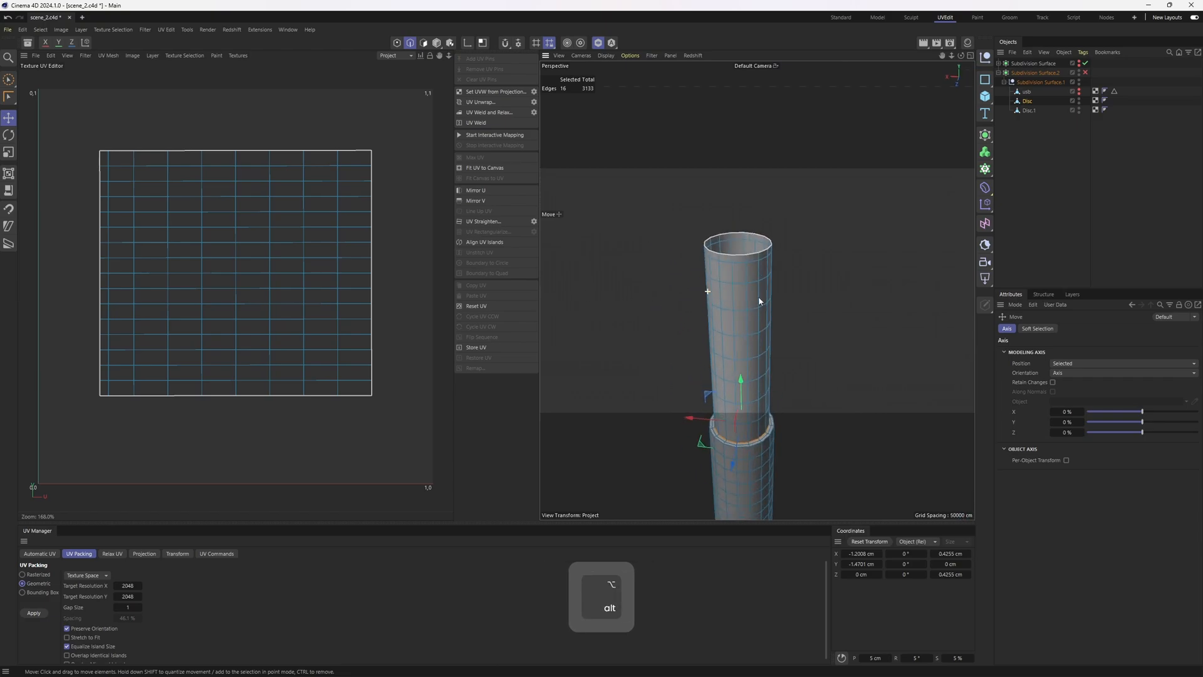
pyautogui.click(746, 258)
pyautogui.scroll(4, 749, 431)
pyautogui.keyDown('ctrl'); pyautogui.keyDown('shift'); pyautogui.click(748, 440); pyautogui.keyUp('shift'); pyautogui.keyUp('ctrl')
pyautogui.click(491, 102)
# - Move the second shaft's UV island up and away from the first shaft's island
pyautogui.scroll(-4, 359, 246)
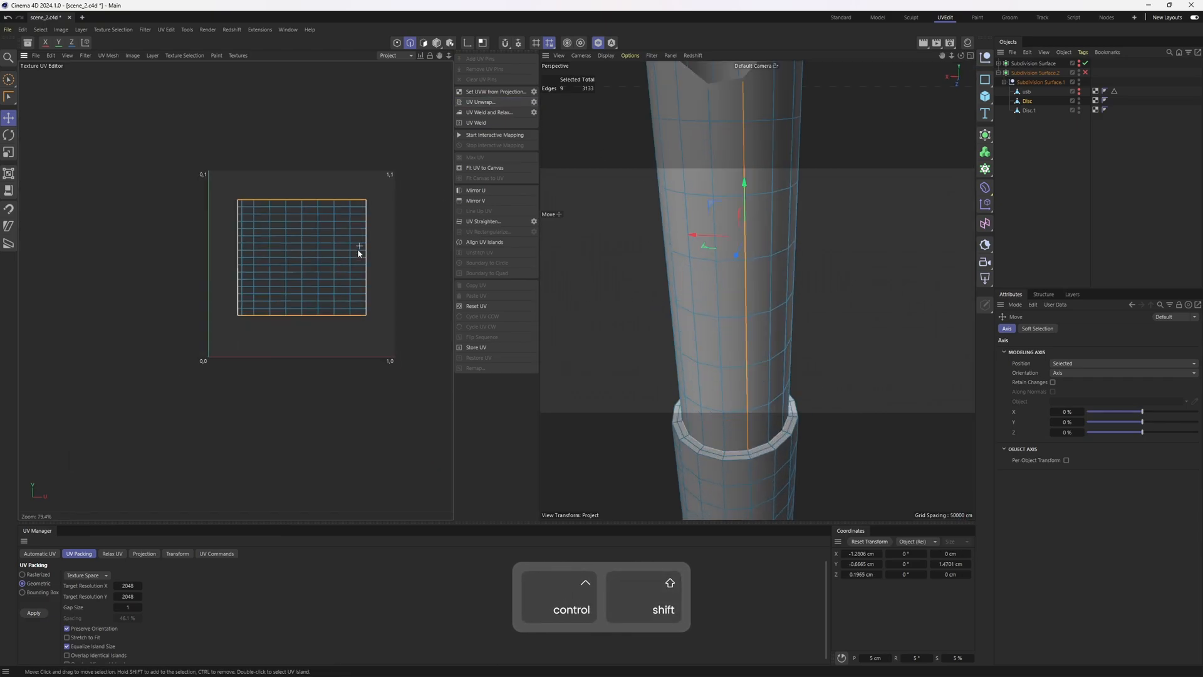
pyautogui.press('3')
pyautogui.moveTo(348, 292); pyautogui.dragTo(211, 214)
# - Select the ring-shaped collar on top of the second prong's sleeve with Phong Break Selection
pyautogui.scroll(-6, 757, 332)
pyautogui.keyDown('alt'); pyautogui.moveTo(757, 290); pyautogui.dragTo(803, 281); pyautogui.keyUp('alt')
pyautogui.keyDown('alt'); pyautogui.moveTo(738, 323); pyautogui.dragTo(697, 344); pyautogui.keyUp('alt')
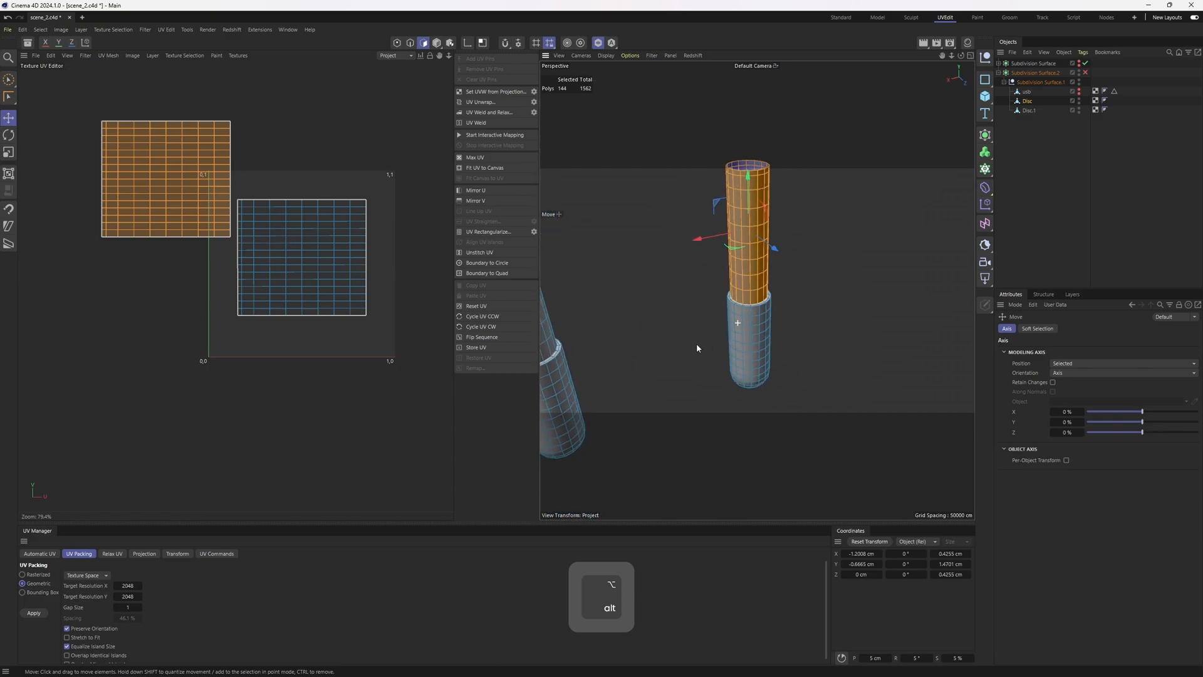
pyautogui.scroll(8, 730, 307)
pyautogui.keyDown('alt'); pyautogui.moveTo(729, 307); pyautogui.dragTo(732, 325); pyautogui.keyUp('alt')
pyautogui.press('u')
pyautogui.press('n')
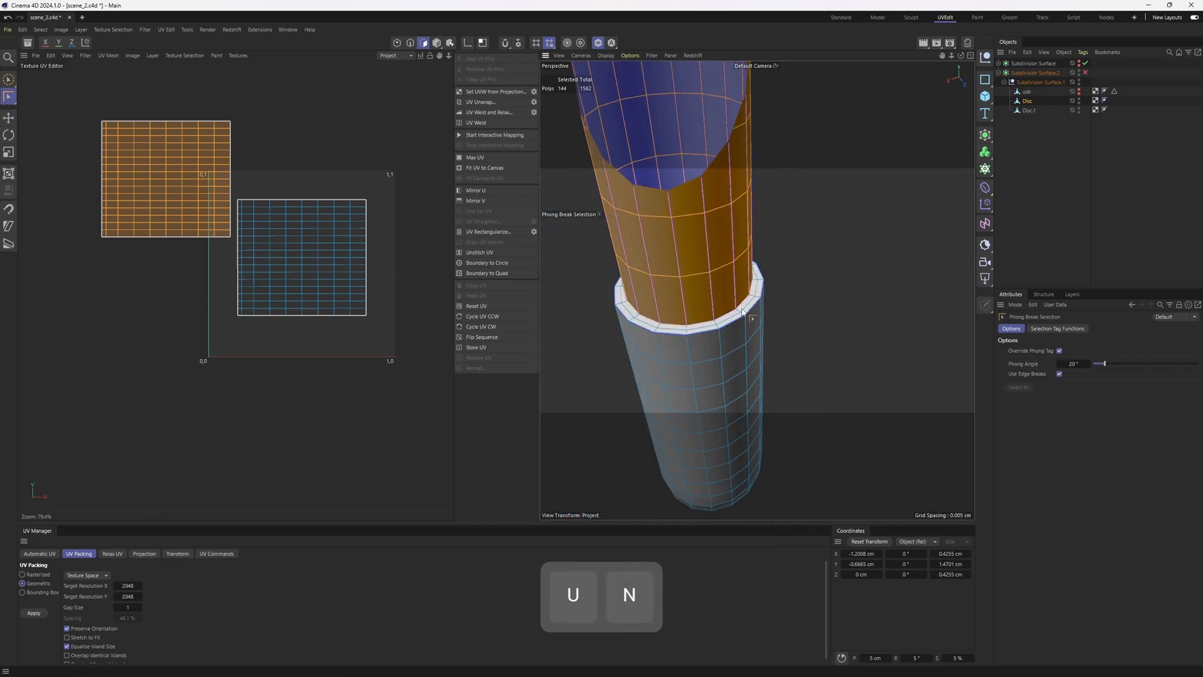
pyautogui.click(743, 312)
# - Unwrap the second prong's collar ring and move its UV island outside the UV canvas
pyautogui.click(487, 103)
pyautogui.press('w')
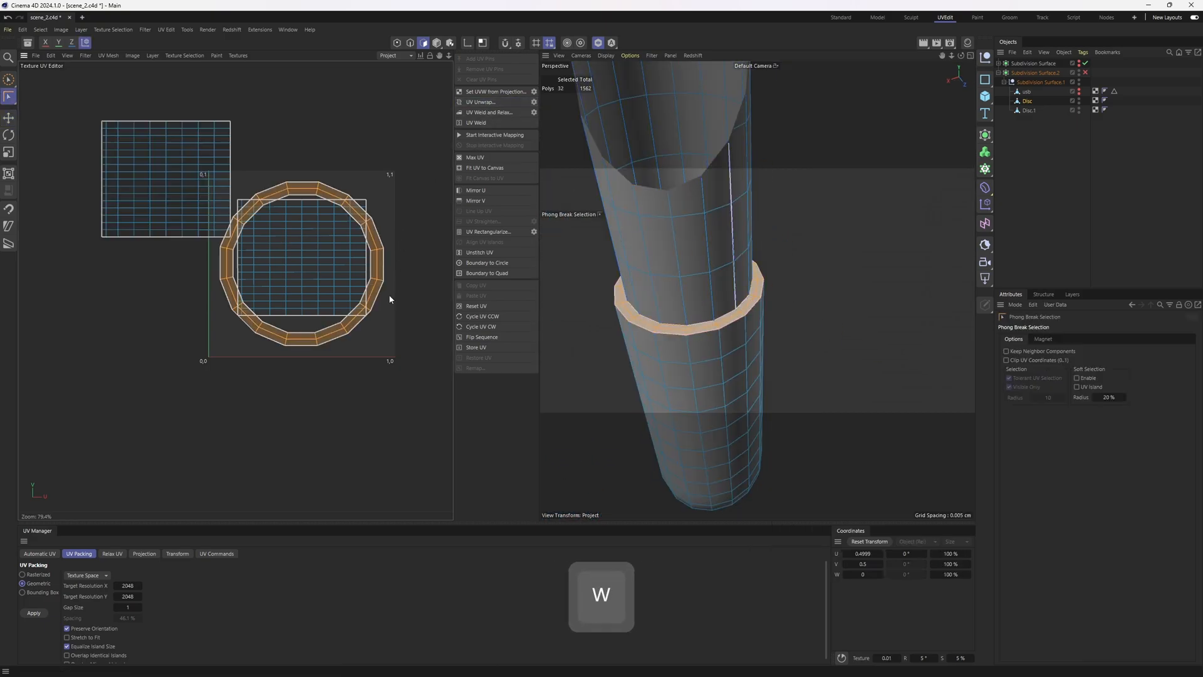
pyautogui.press('e')
pyautogui.moveTo(365, 291); pyautogui.dragTo(135, 351)
# - Select the collar ring of the first prong's sleeve with Phong Break Selection and unwrap it
pyautogui.keyDown('alt'); pyautogui.moveTo(731, 312); pyautogui.dragTo(752, 335); pyautogui.keyUp('alt')
pyautogui.press('u')
pyautogui.press('n')
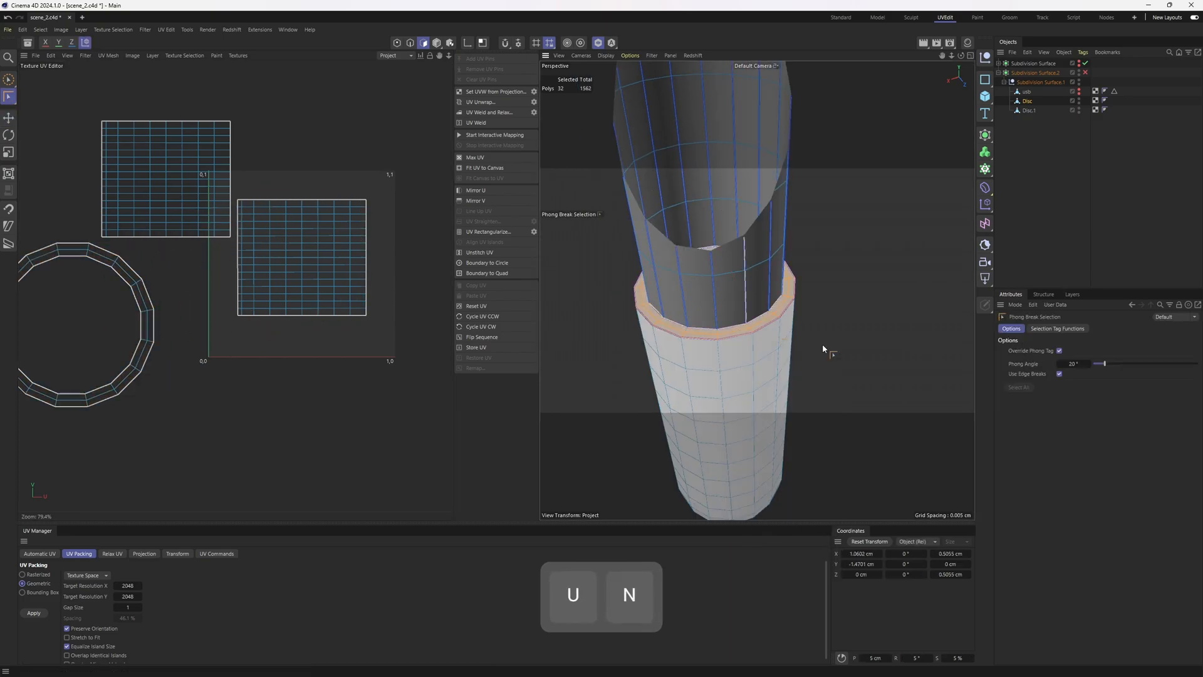
pyautogui.click(483, 103)
pyautogui.press('d')
pyautogui.press('e')
pyautogui.press('d')
# - Fill-select the polygons of the first prong's sleeve, including its rounded tip
pyautogui.scroll(-5, 720, 299)
pyautogui.keyDown('alt'); pyautogui.moveTo(721, 298); pyautogui.dragTo(748, 257); pyautogui.keyUp('alt')
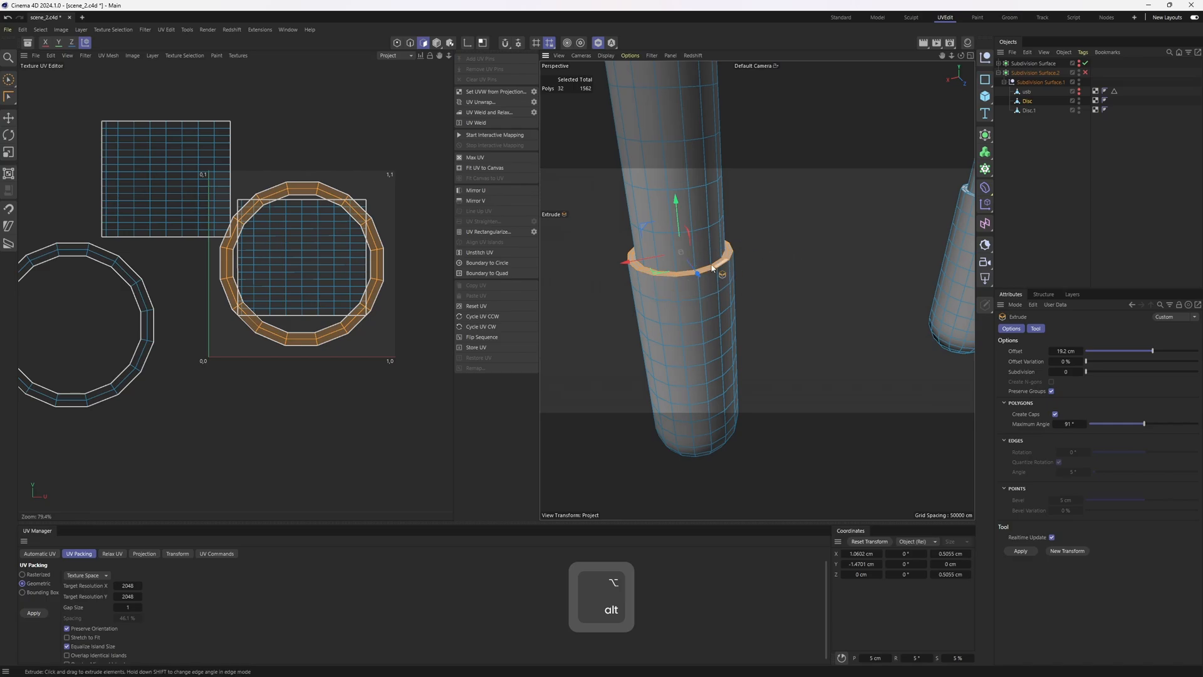
pyautogui.press('u')
pyautogui.press('f')
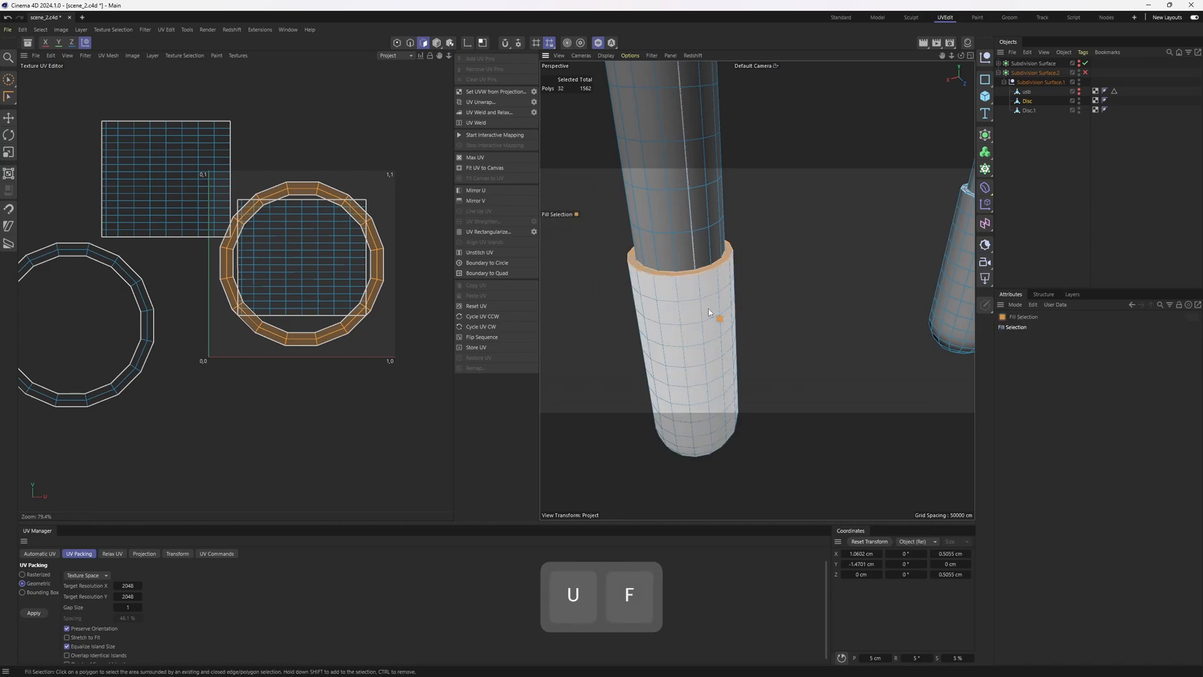
pyautogui.click(709, 312)
pyautogui.keyDown('alt'); pyautogui.moveTo(755, 302); pyautogui.dragTo(706, 333); pyautogui.keyUp('alt')
pyautogui.press('e')
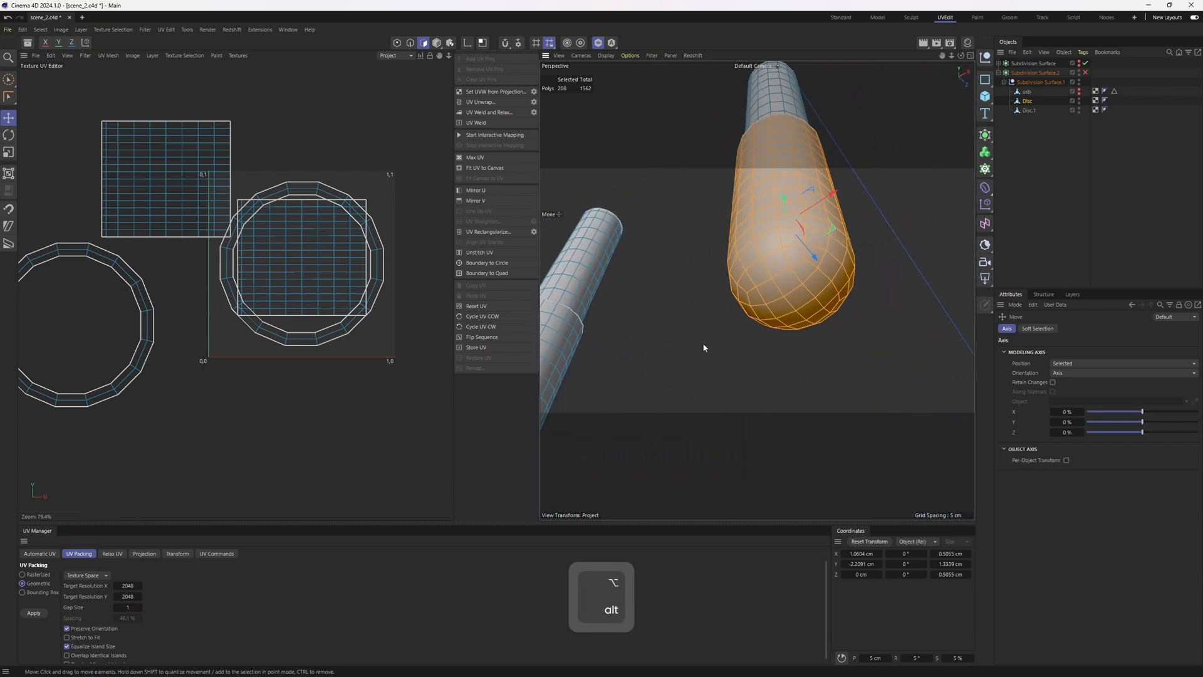
# - Select the edge loop around the base of the first prong's rounded tip and a vertical line of edges up its sleeve as seams
pyautogui.keyDown('alt'); pyautogui.moveTo(793, 284); pyautogui.dragTo(680, 132); pyautogui.keyUp('alt')
pyautogui.press('2')
pyautogui.press('e')
pyautogui.doubleClick(788, 284)
pyautogui.scroll(-5, 788, 284)
pyautogui.keyDown('shift'); pyautogui.click(677, 202); pyautogui.keyUp('shift')
pyautogui.keyDown('alt'); pyautogui.moveTo(693, 370); pyautogui.dragTo(739, 331); pyautogui.keyUp('alt')
pyautogui.scroll(-2, 688, 362)
pyautogui.scroll(1, 681, 382)
pyautogui.keyDown('ctrl'); pyautogui.keyDown('shift'); pyautogui.click(672, 379); pyautogui.keyUp('shift'); pyautogui.keyUp('ctrl')
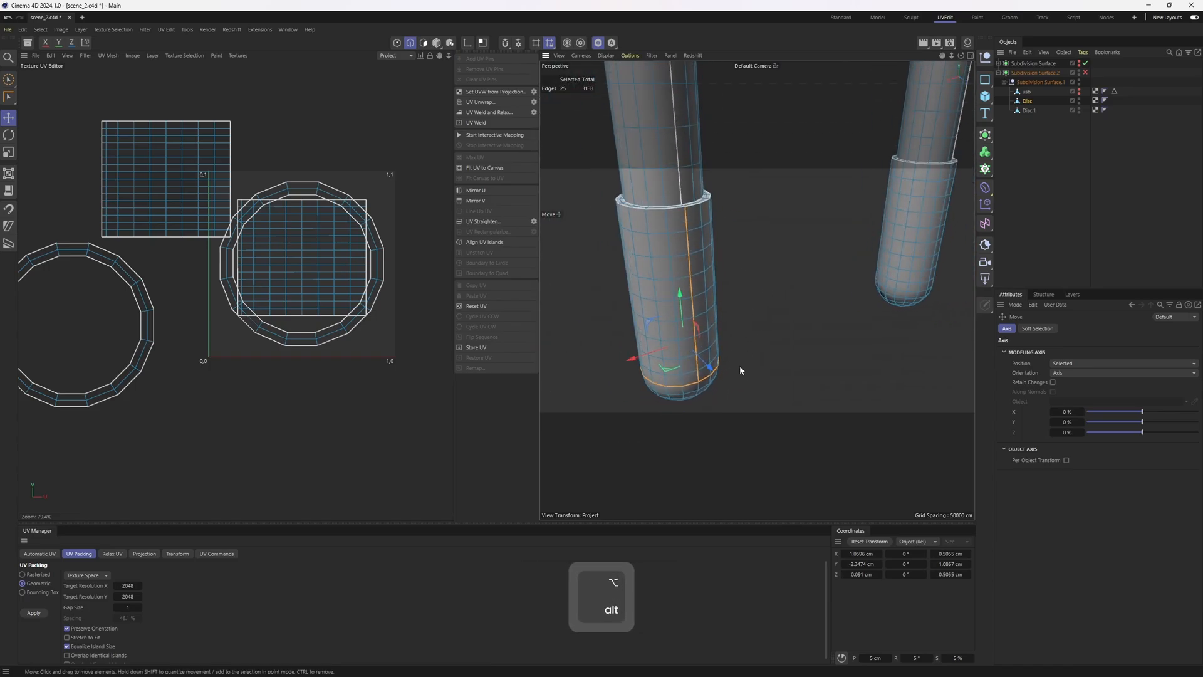
# - Unwrap the first prong's sleeve and tip and move both UV islands below the UV canvas
pyautogui.keyDown('alt'); pyautogui.moveTo(697, 255); pyautogui.dragTo(733, 276); pyautogui.keyUp('alt')
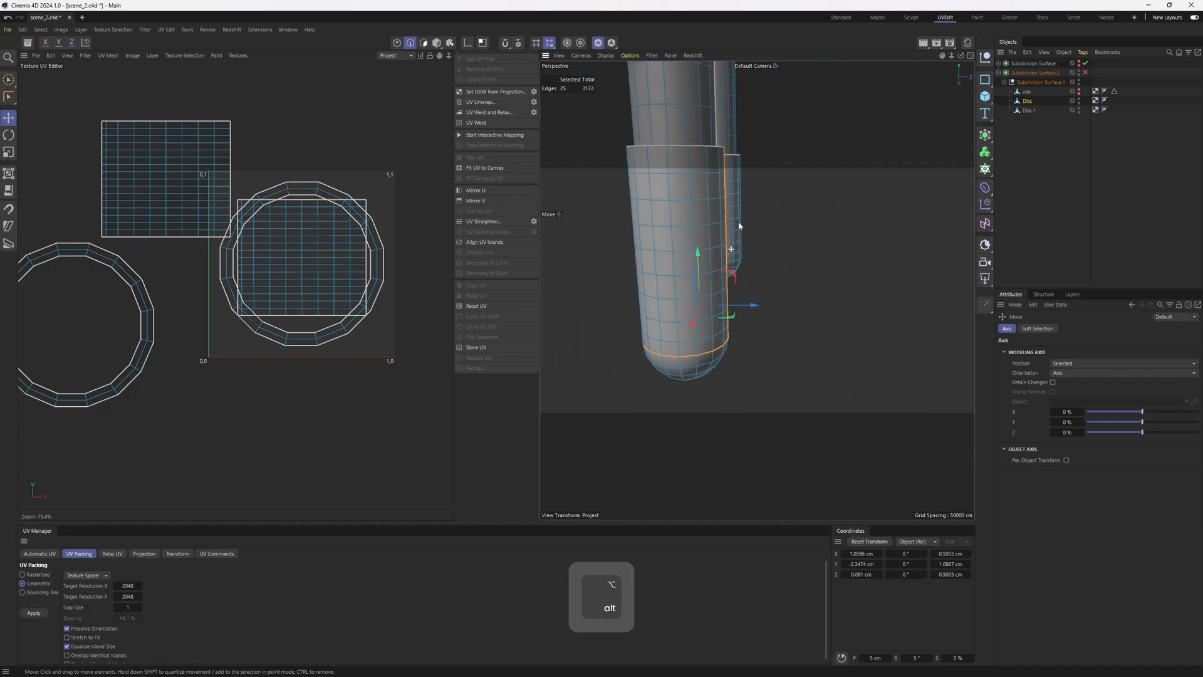
pyautogui.click(492, 104)
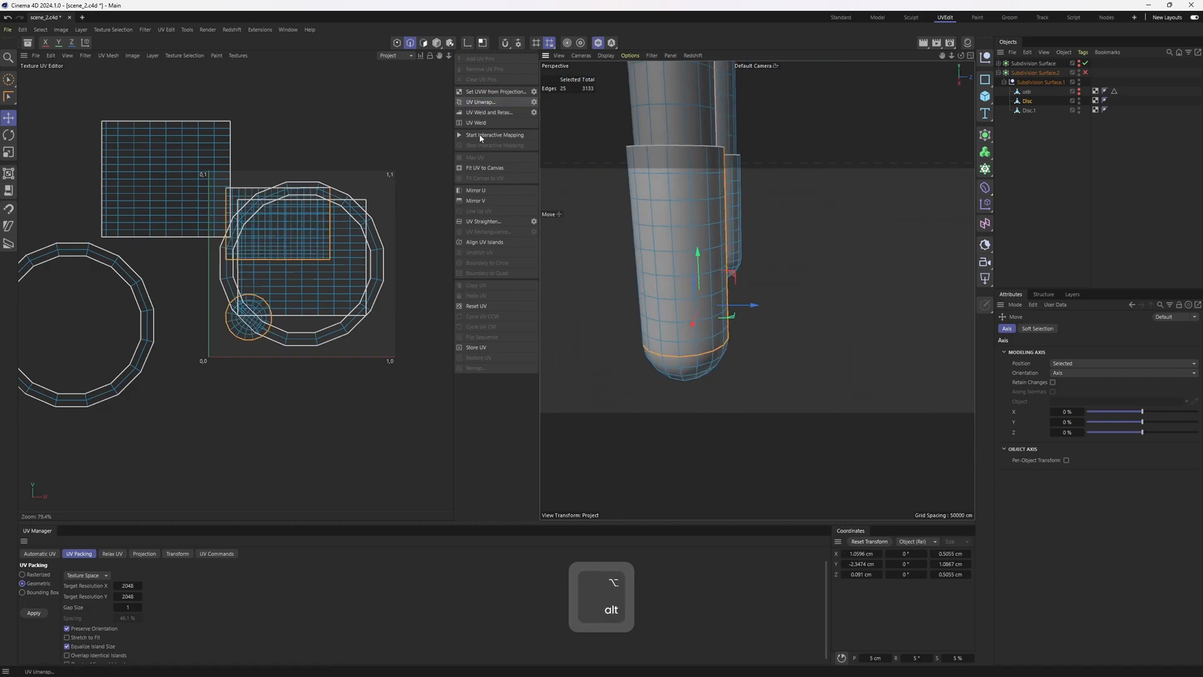
pyautogui.press('3')
pyautogui.moveTo(363, 257); pyautogui.dragTo(370, 442)
# - Select the round UV island of the first prong's tip
pyautogui.doubleClick(269, 509)
pyautogui.scroll(3, 301, 432)
pyautogui.keyDown('alt'); pyautogui.moveTo(268, 509); pyautogui.dragTo(290, 355, button='middle'); pyautogui.keyUp('alt')
pyautogui.keyDown('alt'); pyautogui.moveTo(290, 355); pyautogui.dragTo(333, 360, button='right'); pyautogui.keyUp('alt')
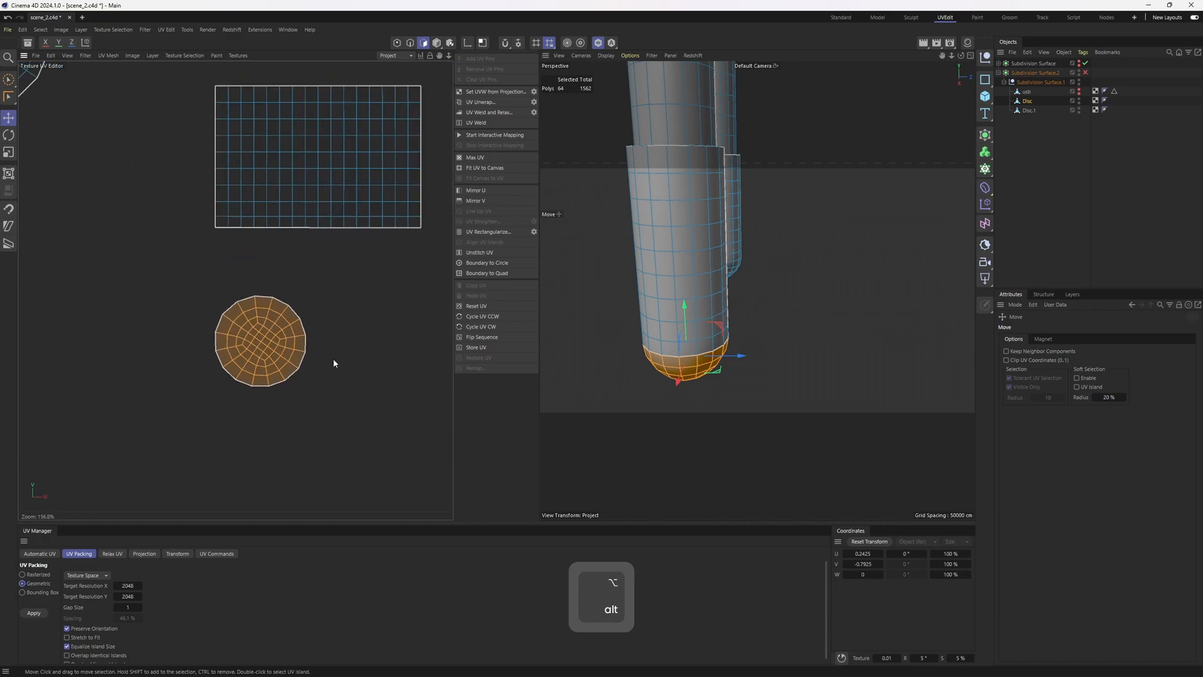
pyautogui.keyDown('alt'); pyautogui.moveTo(725, 386); pyautogui.dragTo(722, 223); pyautogui.keyUp('alt')
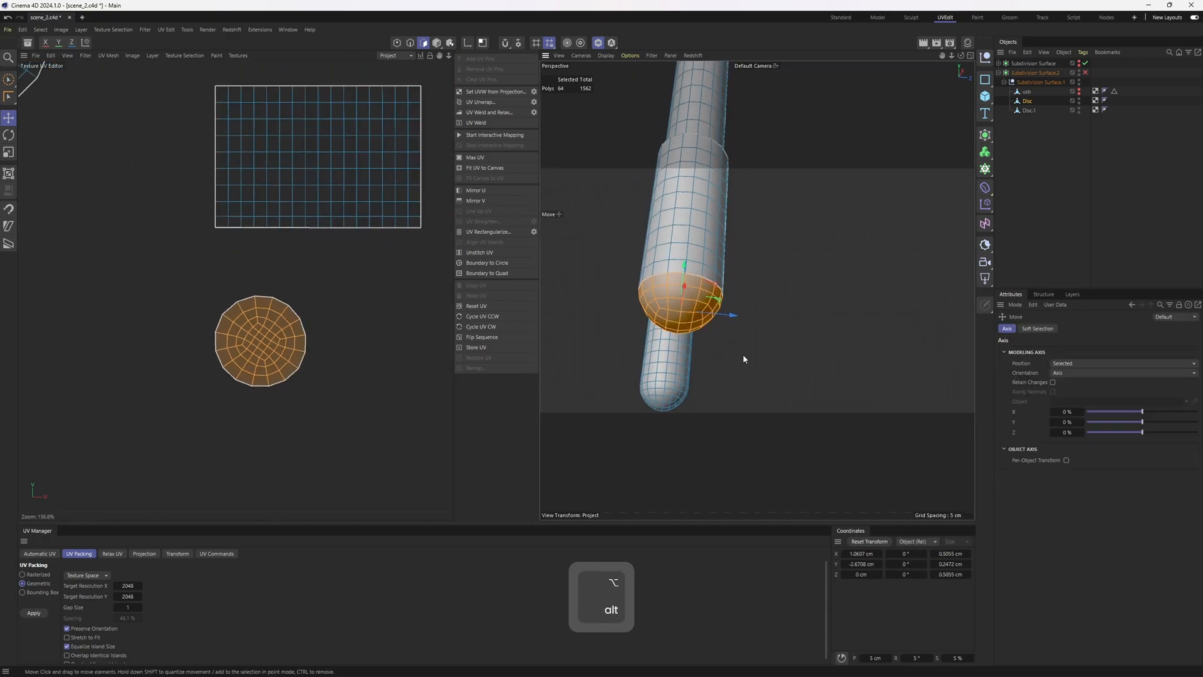
pyautogui.hotkey('ctrl', 'z')
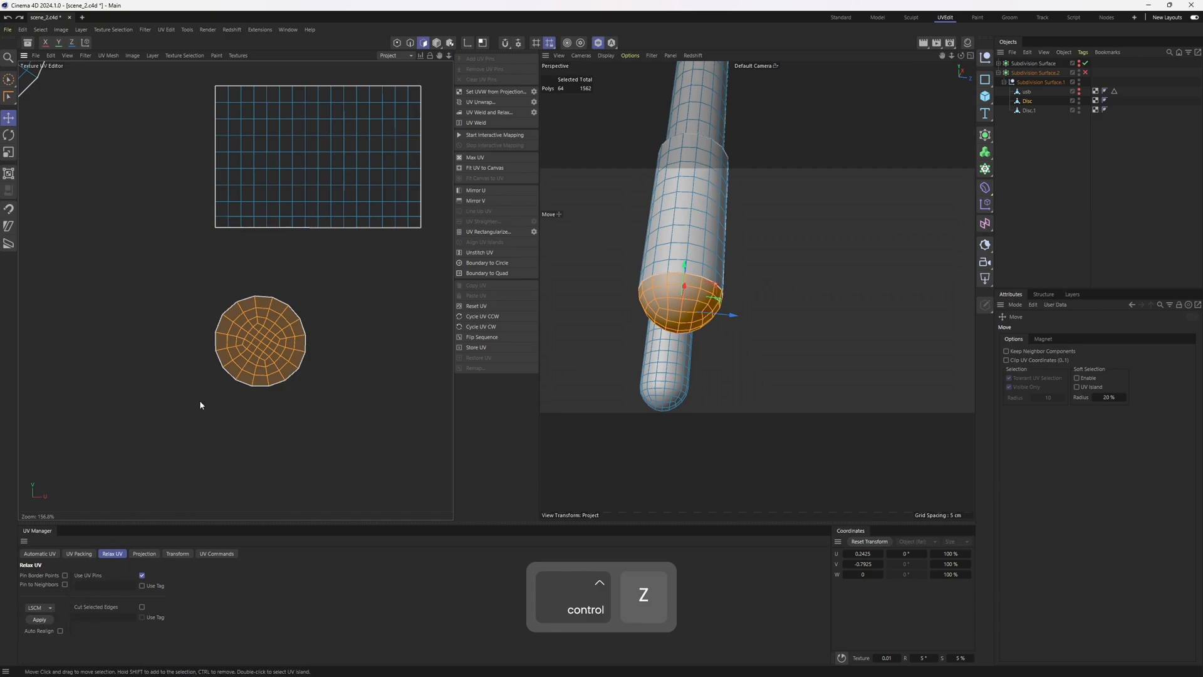
# - Relax the tip's round UV island using the LSCM method
pyautogui.scroll(7, 240, 355)
pyautogui.keyDown('alt'); pyautogui.moveTo(328, 290); pyautogui.dragTo(309, 318, button='middle'); pyautogui.keyUp('alt')
pyautogui.keyDown('alt'); pyautogui.scroll(2, 309, 317); pyautogui.keyUp('alt')
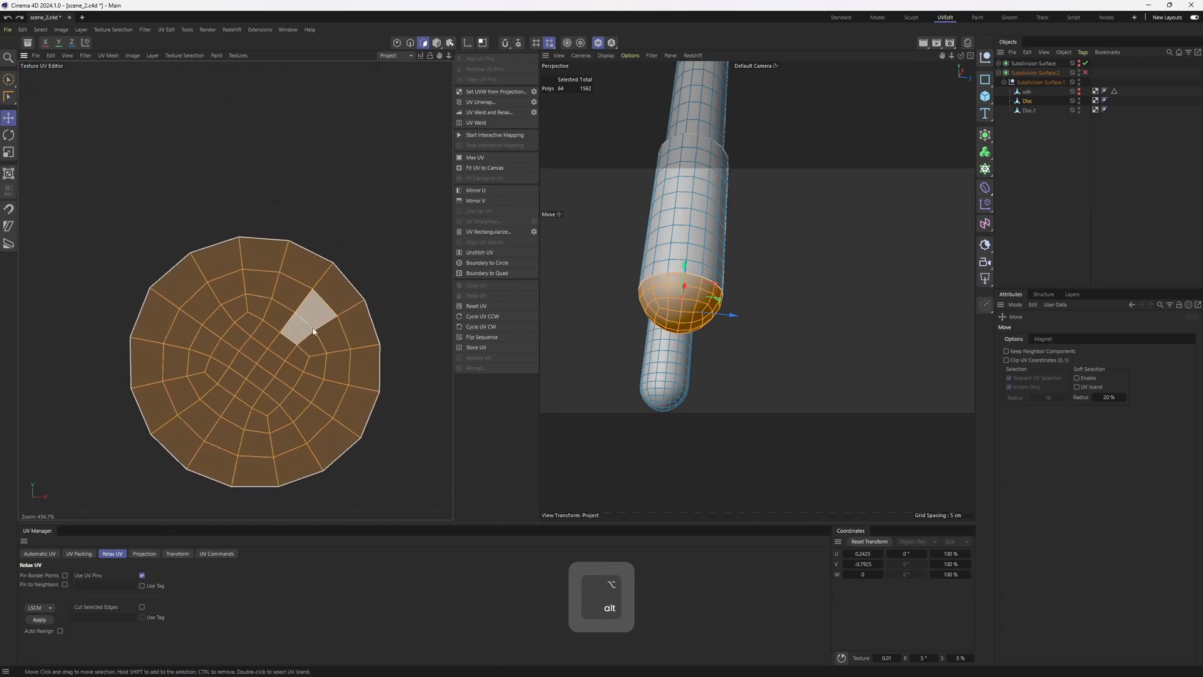
pyautogui.click(41, 624)
pyautogui.scroll(-10, 267, 338)
pyautogui.keyDown('alt'); pyautogui.moveTo(269, 338); pyautogui.dragTo(261, 367, button='middle'); pyautogui.keyUp('alt')
pyautogui.scroll(8, 260, 370)
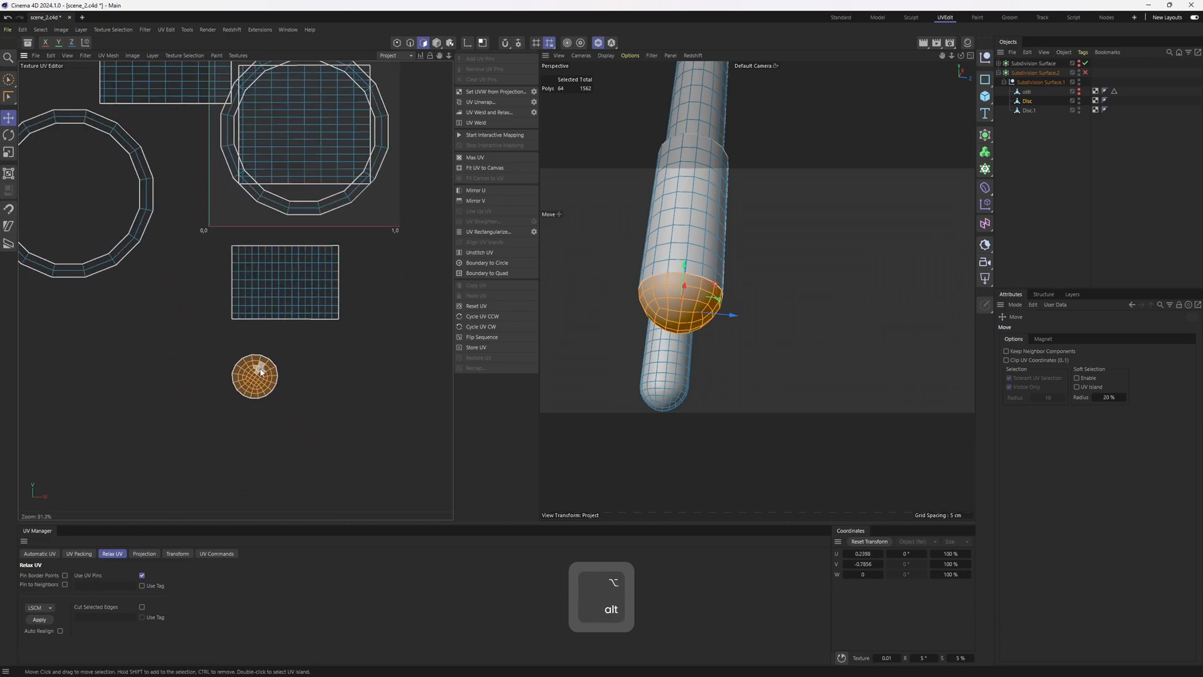
# - Align the UV island of the first prong's rounded tip to its selected central edge
pyautogui.press('2')
pyautogui.press('e')
pyautogui.click(487, 244)
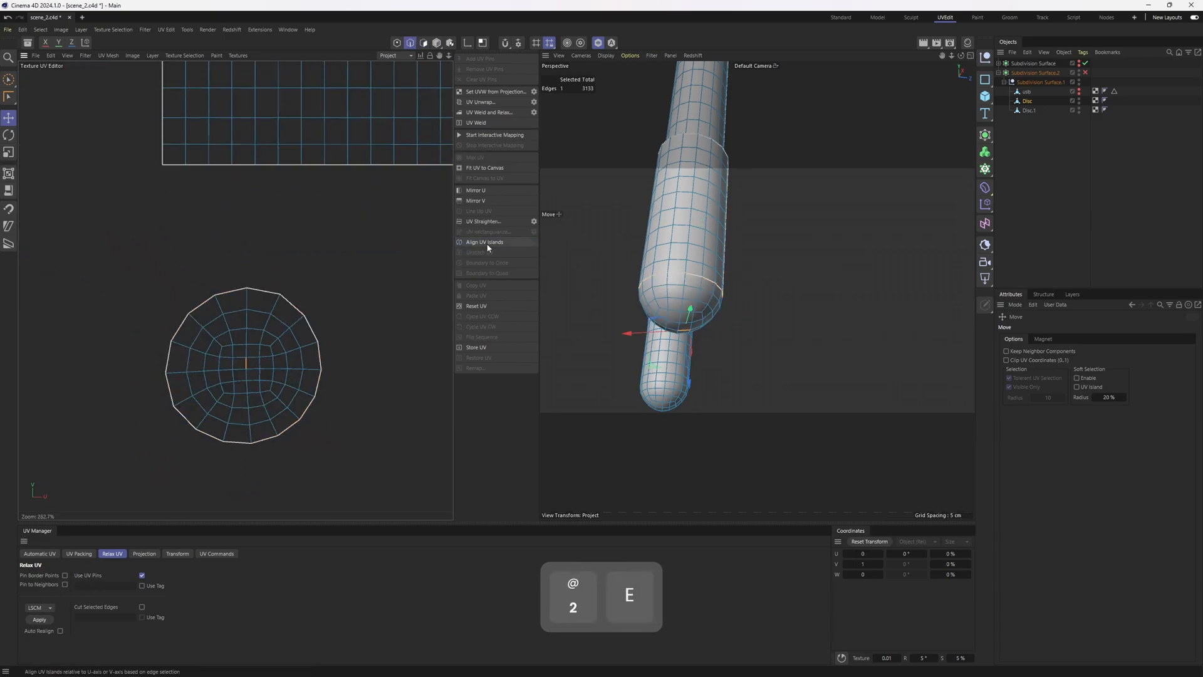
pyautogui.press('3')
# - Select the second prong's sleeve and tip polygons by filling from the edge loop around the sleeve's upper rim
pyautogui.scroll(-12, 317, 311)
pyautogui.keyDown('alt'); pyautogui.moveTo(317, 301); pyautogui.dragTo(262, 347, button='middle'); pyautogui.keyUp('alt')
pyautogui.keyDown('alt'); pyautogui.moveTo(727, 298); pyautogui.dragTo(859, 340); pyautogui.keyUp('alt')
pyautogui.scroll(4, 779, 348)
pyautogui.keyDown('alt'); pyautogui.moveTo(752, 319); pyautogui.dragTo(739, 346); pyautogui.keyUp('alt')
pyautogui.scroll(3, 734, 289)
pyautogui.press('2')
pyautogui.doubleClick(715, 248)
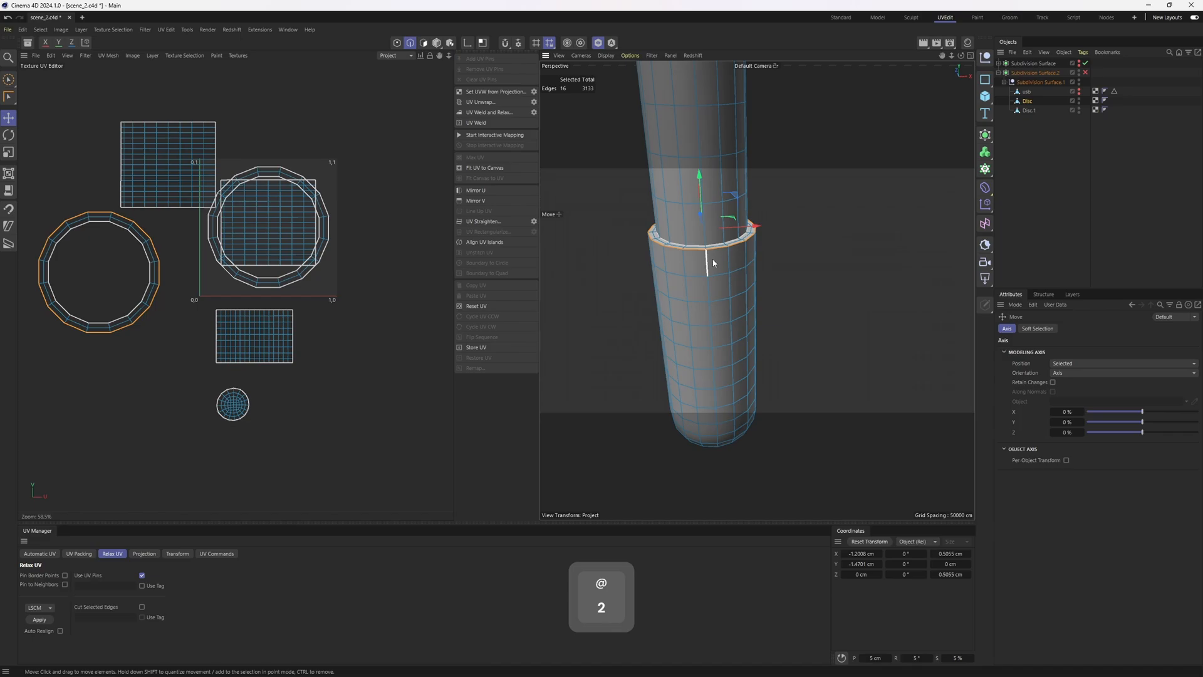
pyautogui.press('3')
pyautogui.press('u')
pyautogui.press('f')
pyautogui.click(730, 305)
pyautogui.scroll(-3, 740, 313)
# - Select the edge loop around the base of the second prong's rounded tip and a vertical line of edges along its sleeve as seams
pyautogui.press('2')
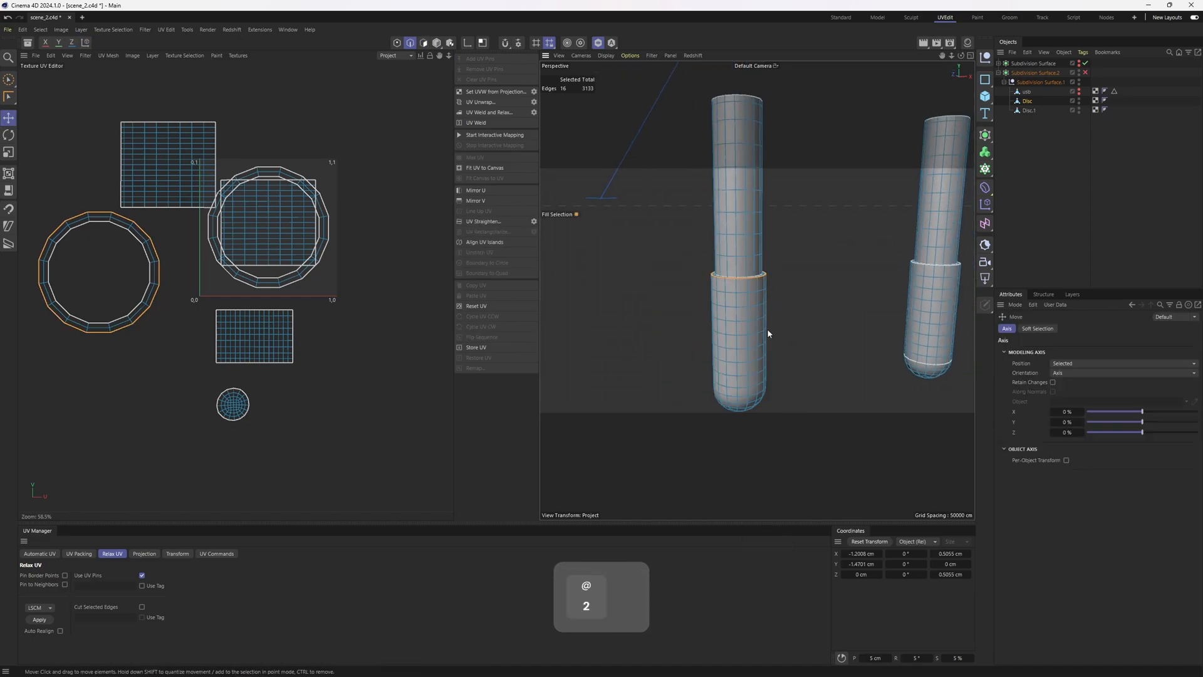
pyautogui.press('e')
pyautogui.keyDown('alt'); pyautogui.moveTo(754, 358); pyautogui.dragTo(742, 314, button='middle'); pyautogui.keyUp('alt')
pyautogui.keyDown('alt'); pyautogui.moveTo(742, 314); pyautogui.dragTo(739, 276); pyautogui.keyUp('alt')
pyautogui.scroll(2, 738, 338)
pyautogui.keyDown('shift'); pyautogui.doubleClick(731, 358); pyautogui.keyUp('shift')
pyautogui.keyDown('alt'); pyautogui.moveTo(731, 352); pyautogui.dragTo(567, 352); pyautogui.keyUp('alt')
pyautogui.keyDown('alt'); pyautogui.moveTo(846, 216); pyautogui.dragTo(780, 220, button='middle'); pyautogui.keyUp('alt')
pyautogui.keyDown('alt'); pyautogui.moveTo(780, 220); pyautogui.dragTo(756, 254); pyautogui.keyUp('alt')
pyautogui.scroll(3, 734, 240)
pyautogui.keyDown('shift'); pyautogui.click(735, 240); pyautogui.keyUp('shift')
pyautogui.keyDown('alt'); pyautogui.moveTo(761, 344); pyautogui.dragTo(752, 290, button='middle'); pyautogui.keyUp('alt')
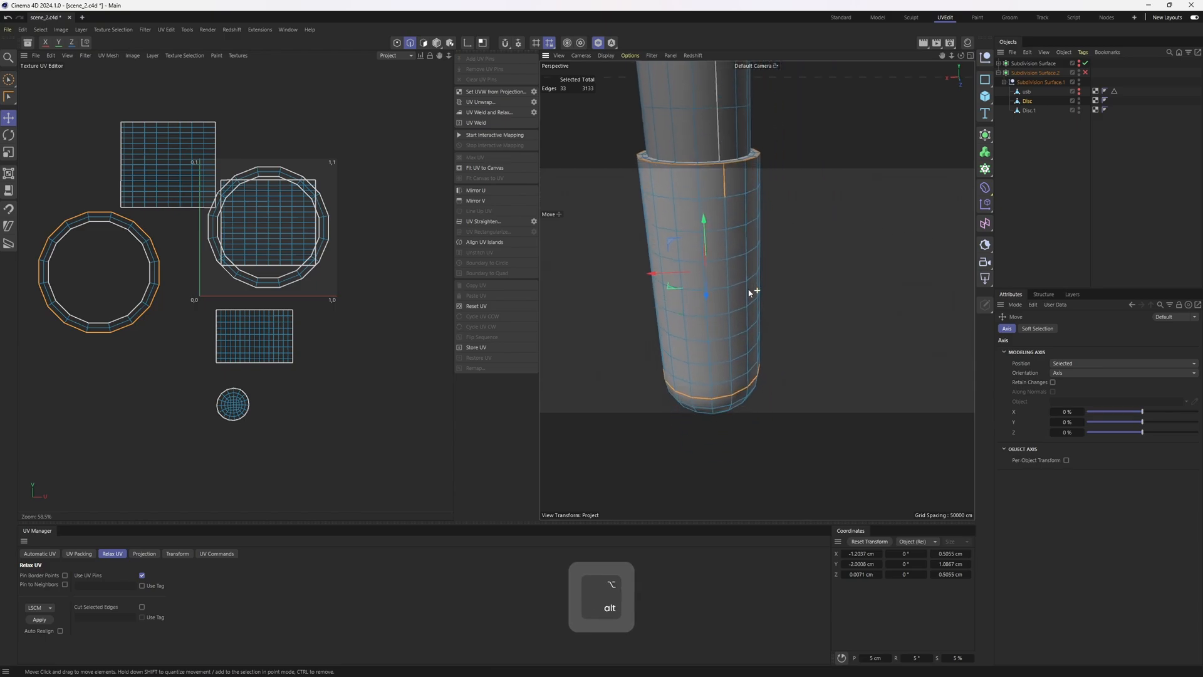
pyautogui.keyDown('ctrl'); pyautogui.keyDown('shift'); pyautogui.click(732, 385); pyautogui.keyUp('shift'); pyautogui.keyUp('ctrl')
# - Unwrap the second prong's sleeve and tip and move both UV islands below the UV canvas
pyautogui.click(488, 106)
pyautogui.press('3')
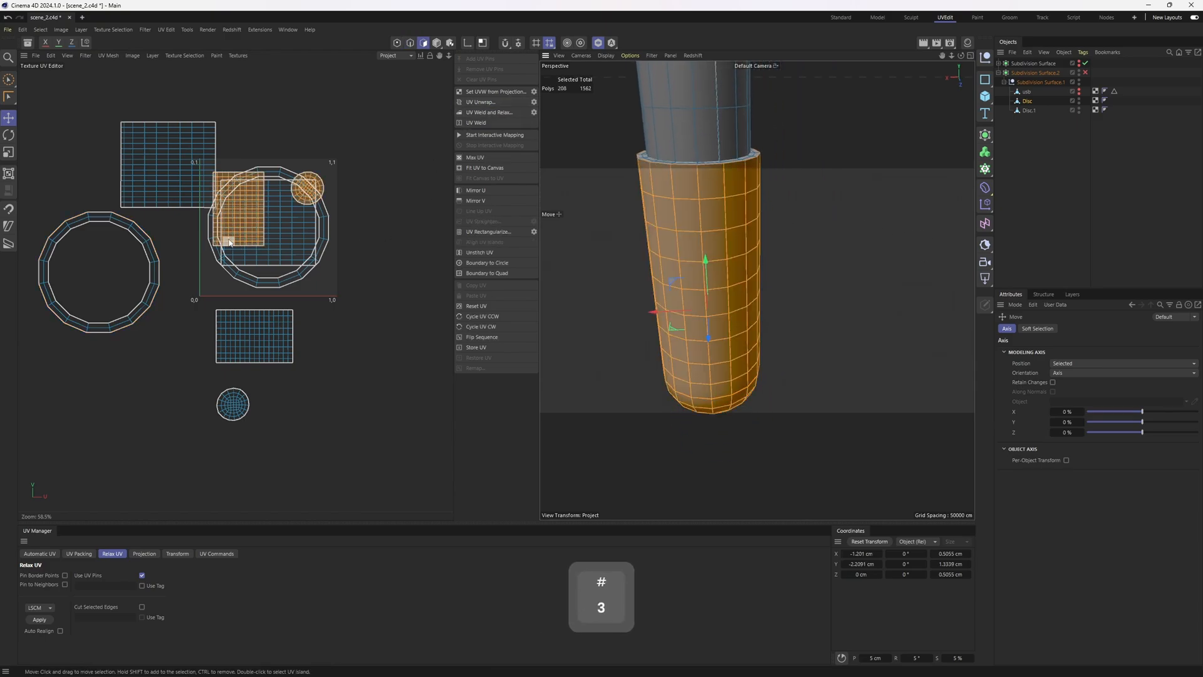
pyautogui.moveTo(227, 240); pyautogui.dragTo(150, 433)
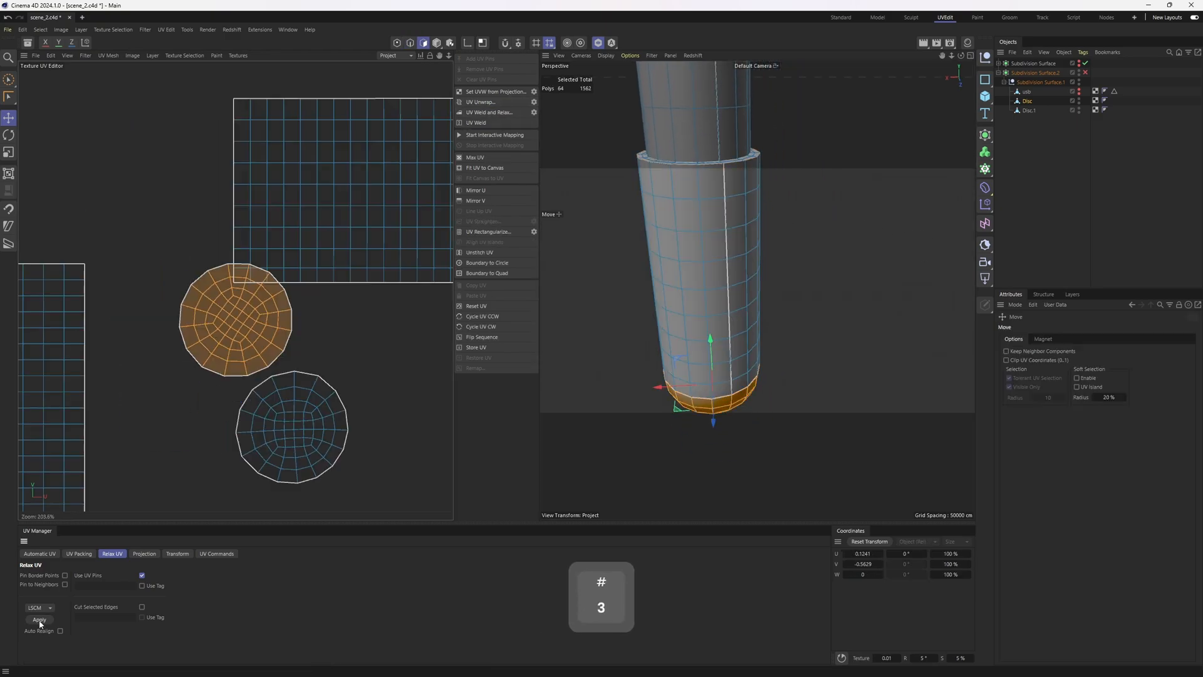
# - Relax the second prong's round tip UV island using the LSCM method and align it to its central edge
pyautogui.click(40, 620)
pyautogui.press('e')
pyautogui.scroll(3, 248, 294)
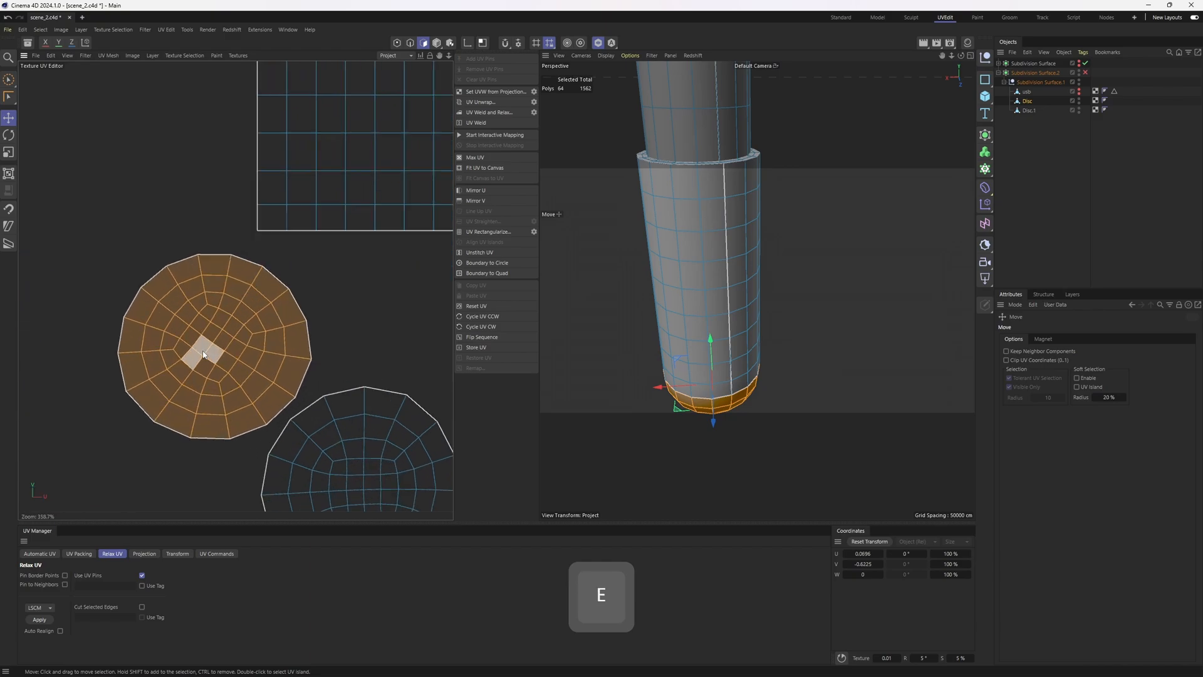
pyautogui.press('2')
pyautogui.click(217, 337)
pyautogui.press('3')
pyautogui.scroll(-12, 310, 269)
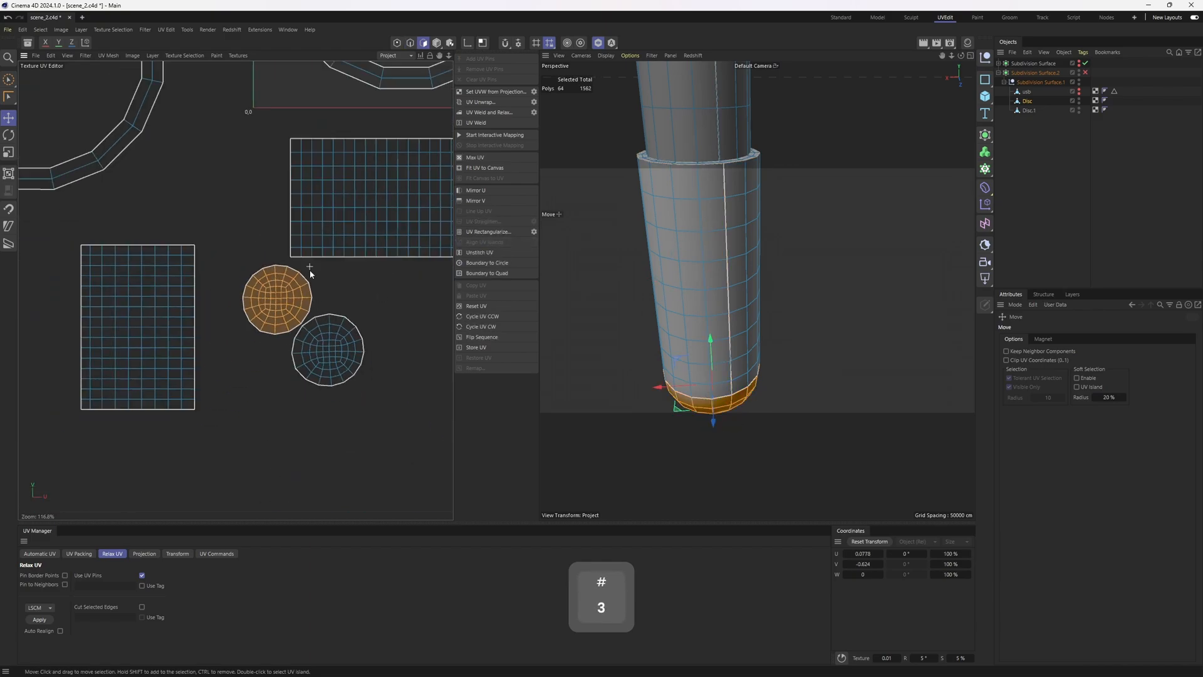
# - Unhide all the hidden polygons so the complete charger body is displayed together with the prongs
pyautogui.hotkey('ctrl', 'a')
pyautogui.scroll(-8, 679, 205)
pyautogui.keyDown('alt'); pyautogui.moveTo(695, 252); pyautogui.dragTo(713, 285); pyautogui.keyUp('alt')
pyautogui.press('v')
pyautogui.moveTo(737, 263)
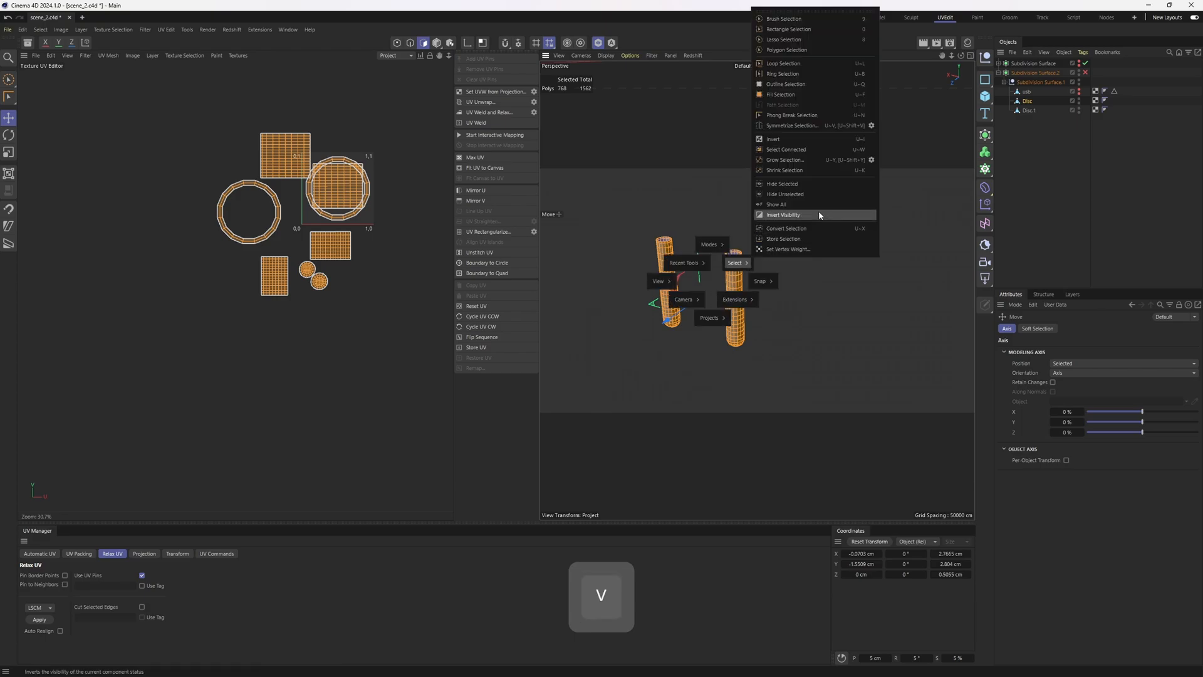
pyautogui.click(786, 205)
pyautogui.click(784, 202)
pyautogui.keyDown('alt'); pyautogui.moveTo(784, 201); pyautogui.dragTo(737, 282); pyautogui.keyUp('alt')
# - Pack all the charger's UV islands with geometric packing, Preserve Orientation off and Equalize Island Size on
pyautogui.hotkey('ctrl', 'a')
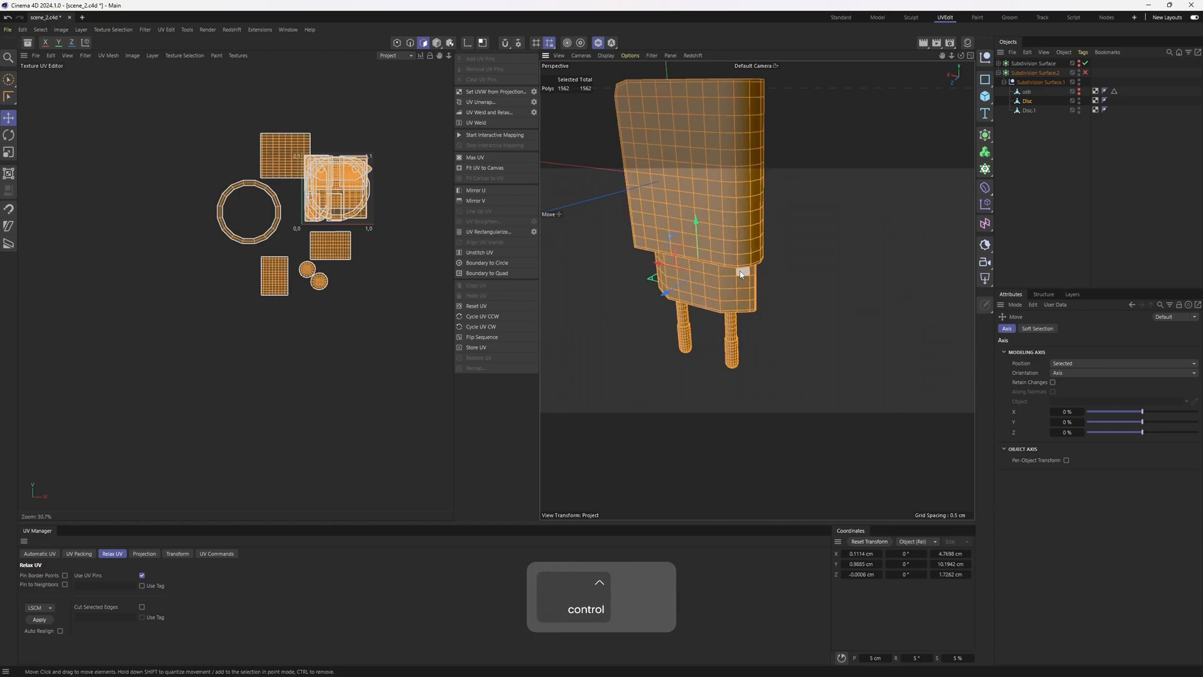
pyautogui.keyDown('alt'); pyautogui.moveTo(354, 182); pyautogui.dragTo(334, 250, button='middle'); pyautogui.keyUp('alt')
pyautogui.keyDown('alt'); pyautogui.scroll(2, 301, 271); pyautogui.keyUp('alt')
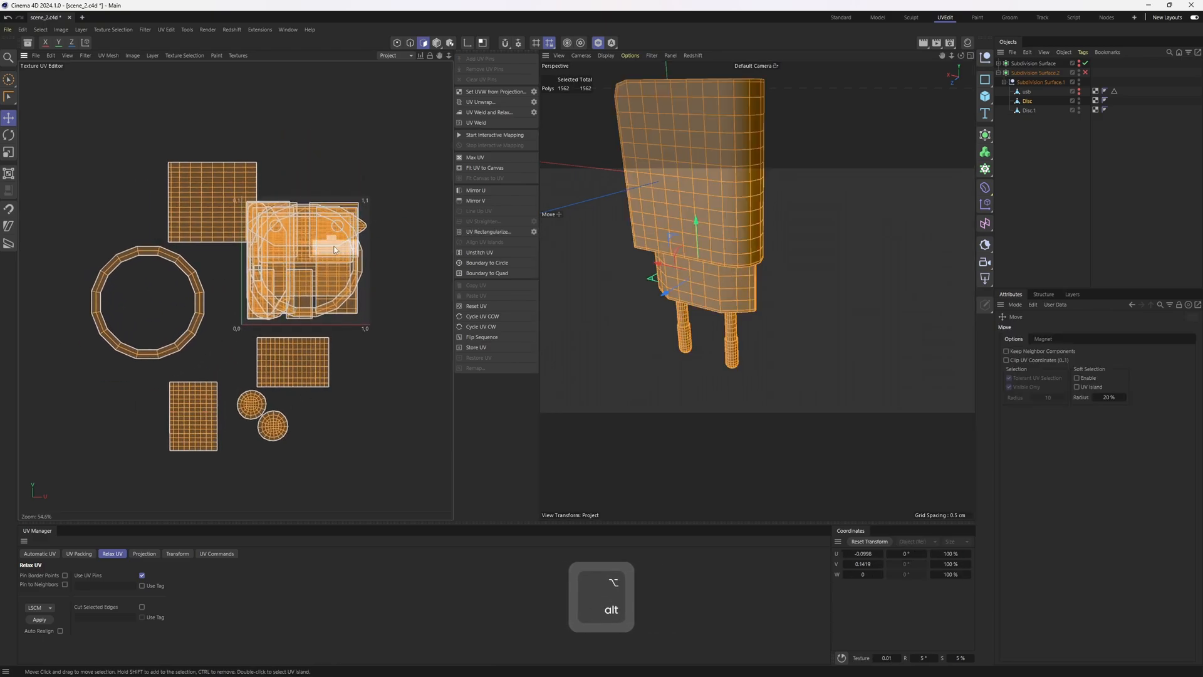
pyautogui.hotkey('ctrl', 'a')
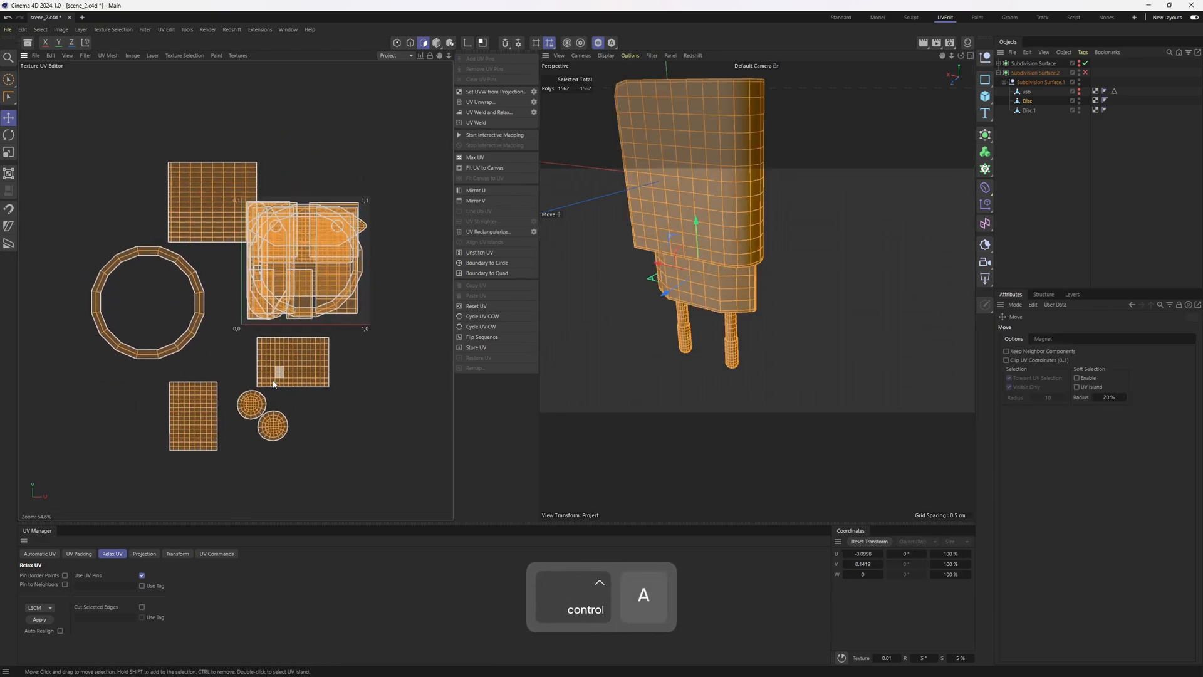
pyautogui.click(80, 554)
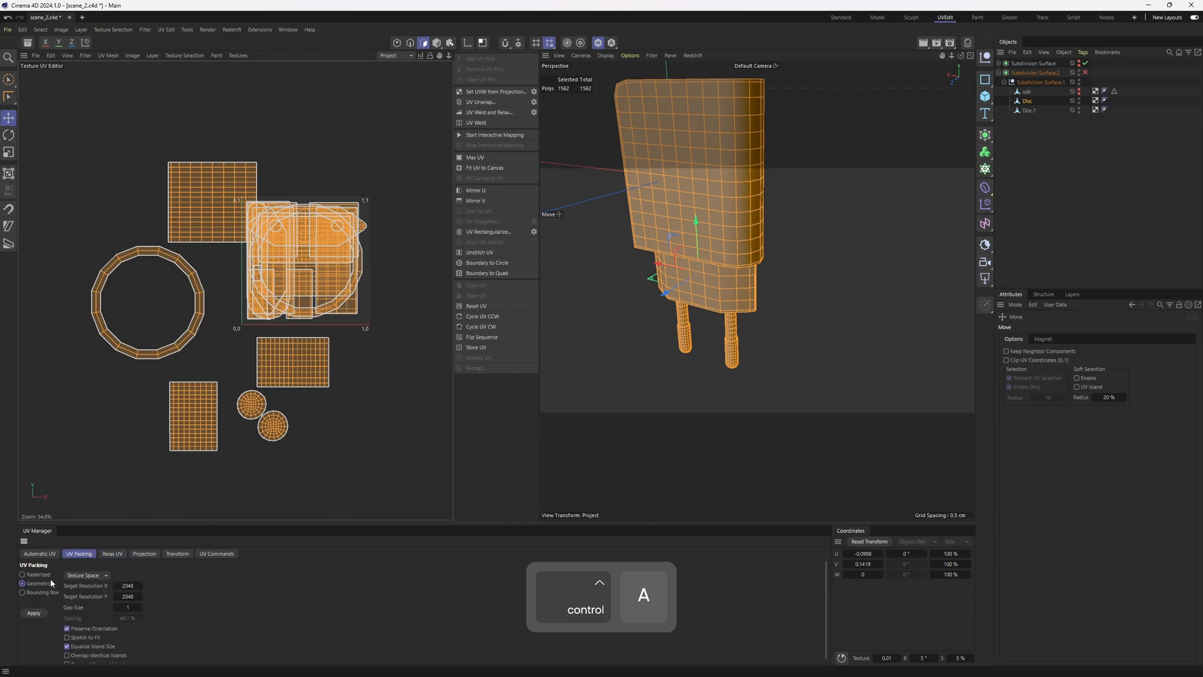
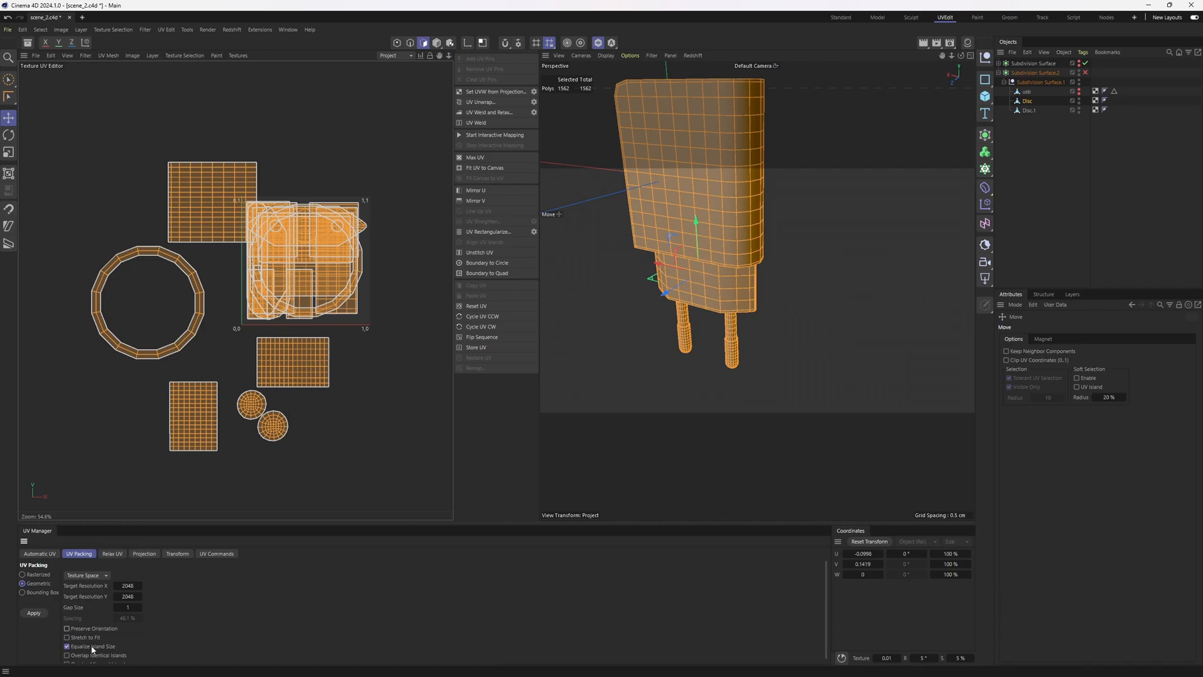
pyautogui.scroll(-1, 85, 643)
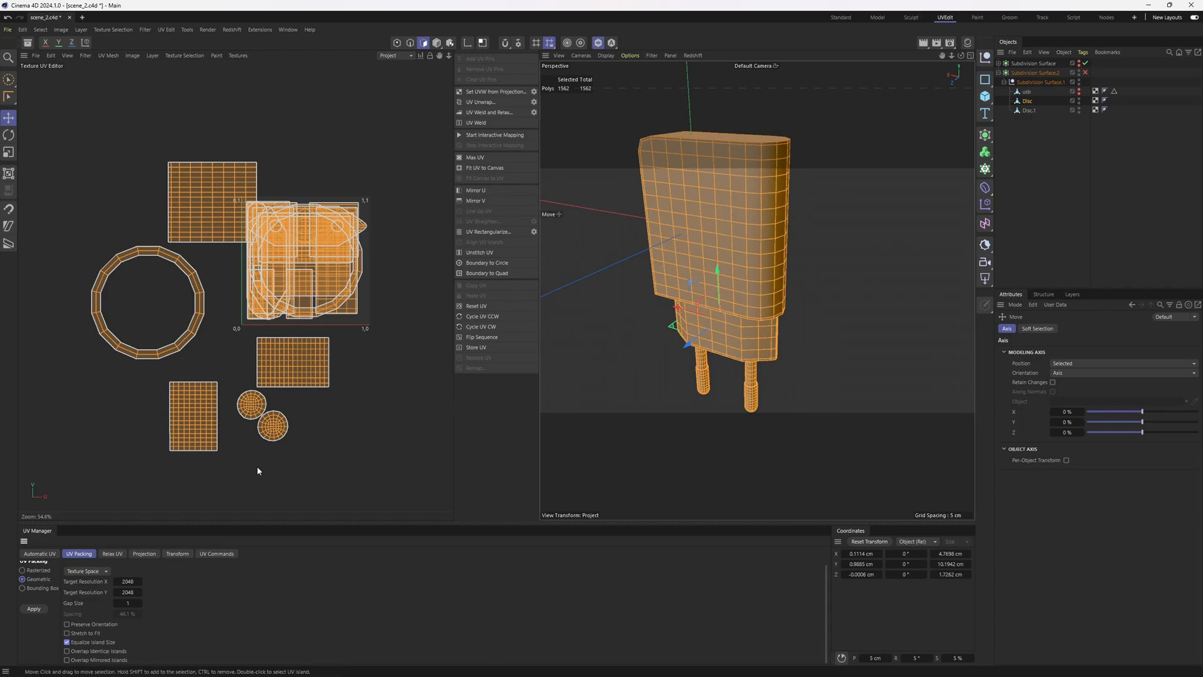
pyautogui.click(35, 609)
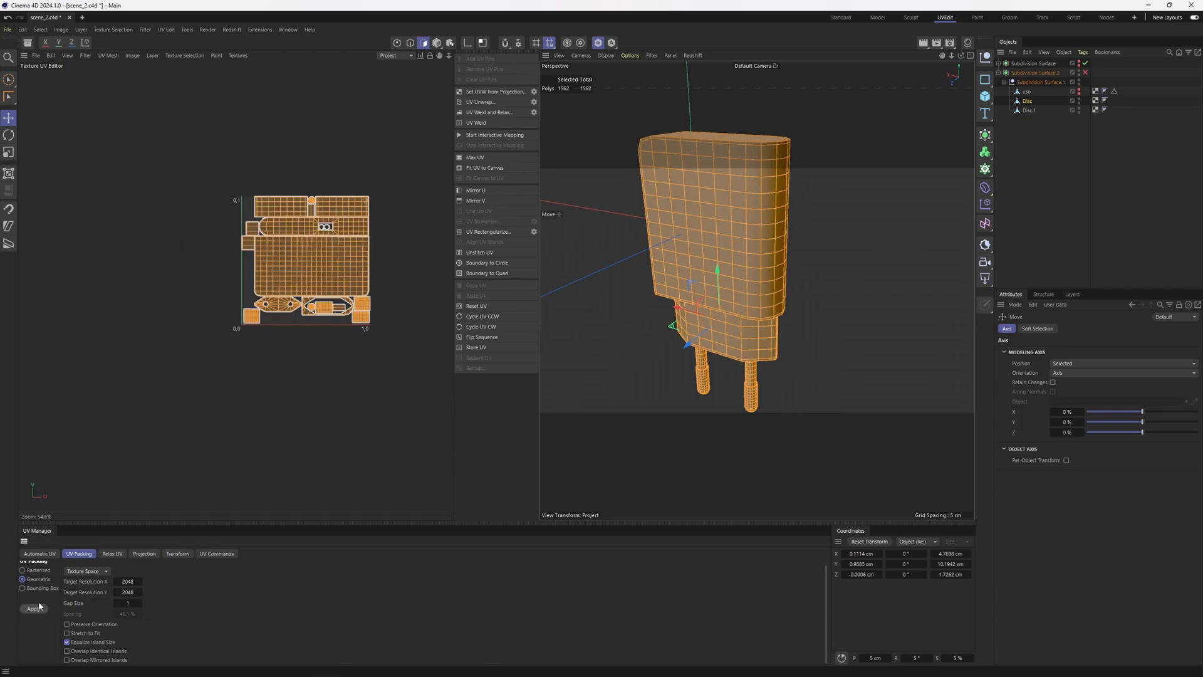
# - Display the UV test grid texture on the charger and check its orientation on a cover polygon against the UV layout
pyautogui.scroll(3, 372, 232)
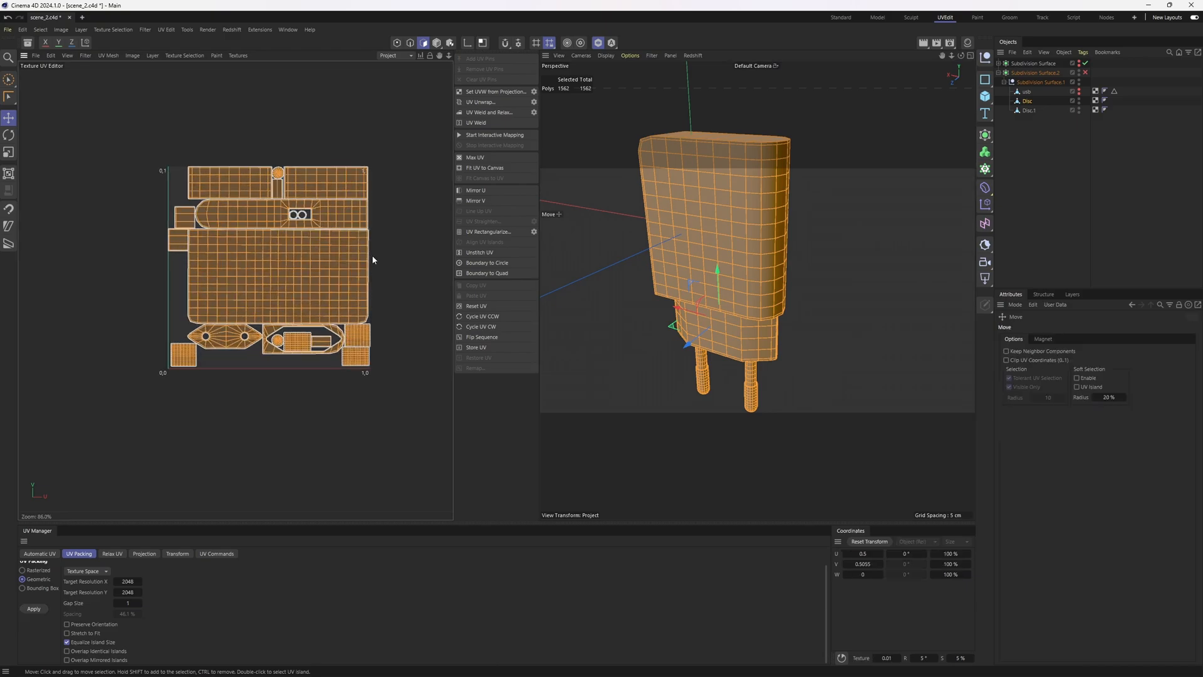
pyautogui.click(238, 55)
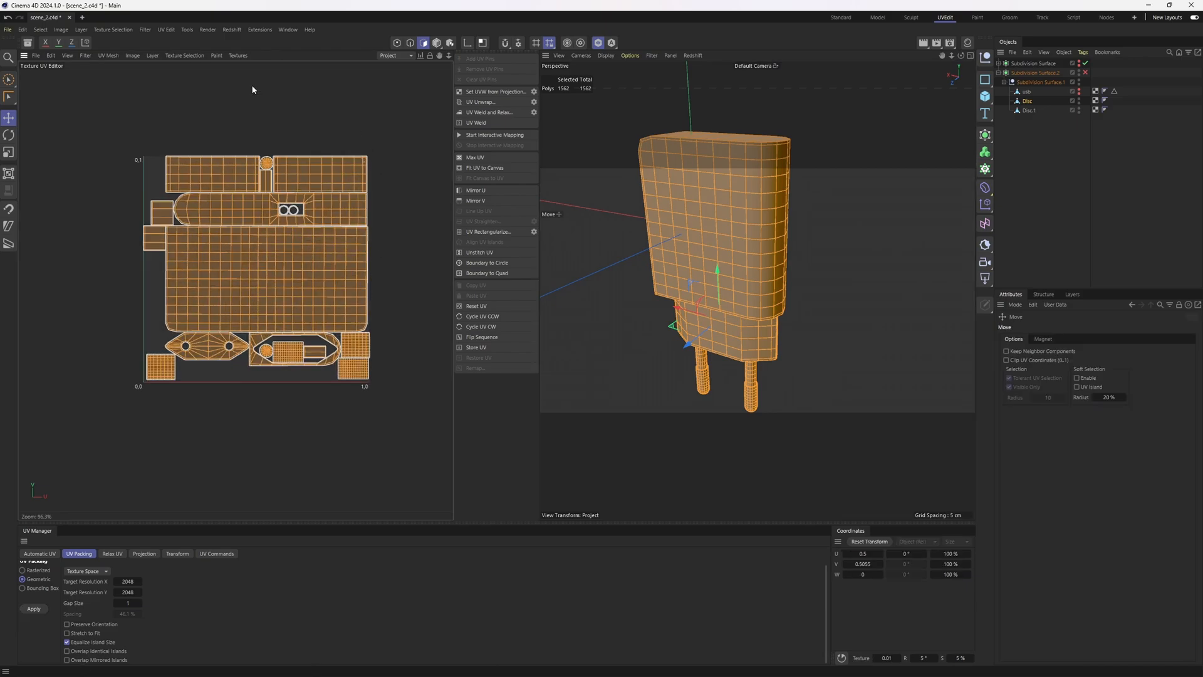
pyautogui.moveTo(747, 292)
pyautogui.keyDown('alt'); pyautogui.mouseDown()
pyautogui.moveTo(720, 295)
pyautogui.moveTo(744, 242)
pyautogui.moveTo(746, 271)
pyautogui.mouseUp(); pyautogui.keyUp('alt')
pyautogui.click(665, 268)
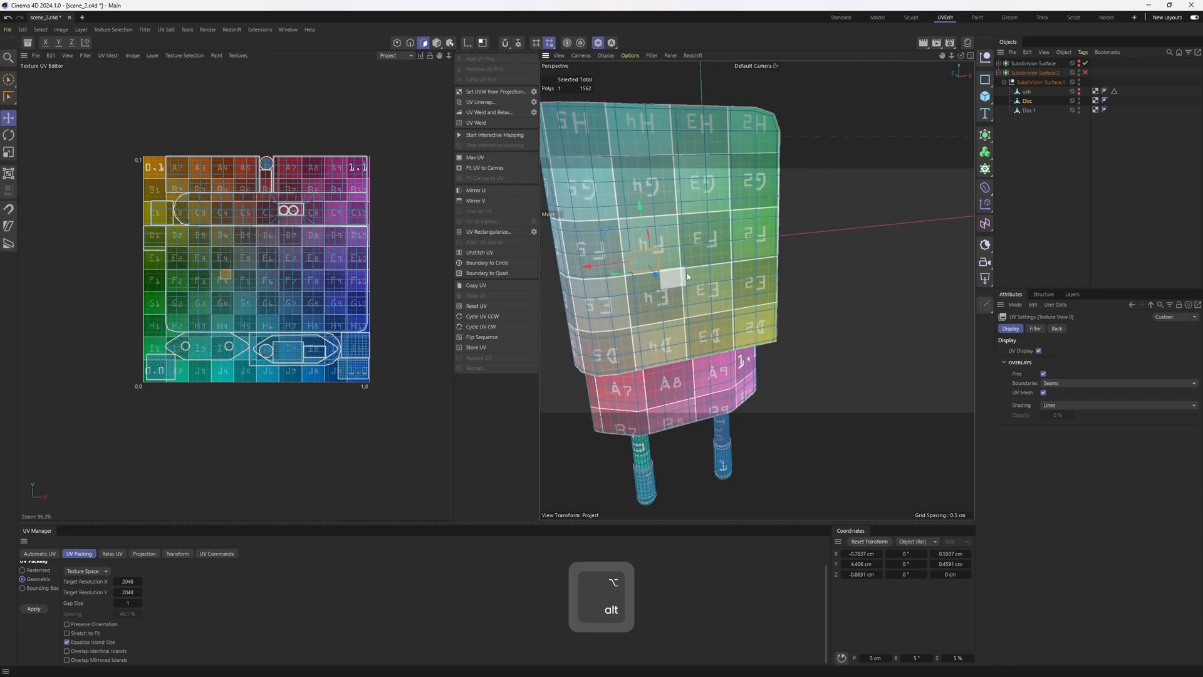
pyautogui.keyDown('alt'); pyautogui.moveTo(666, 269); pyautogui.dragTo(762, 288); pyautogui.keyUp('alt')
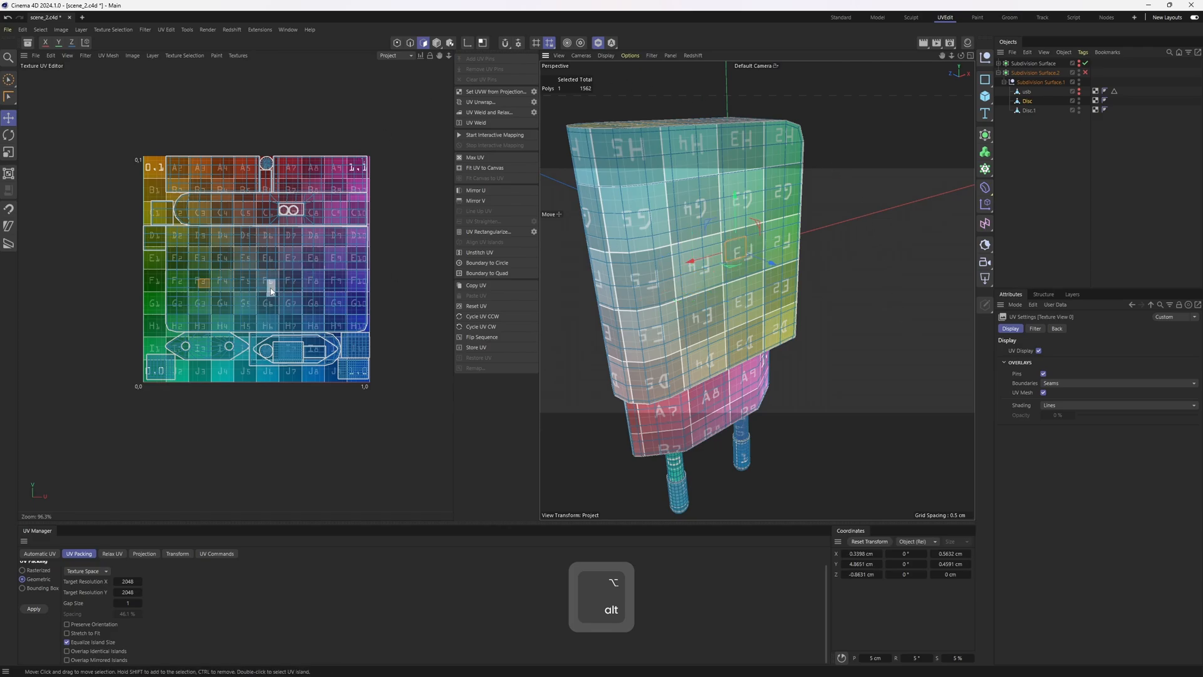
pyautogui.press('s')
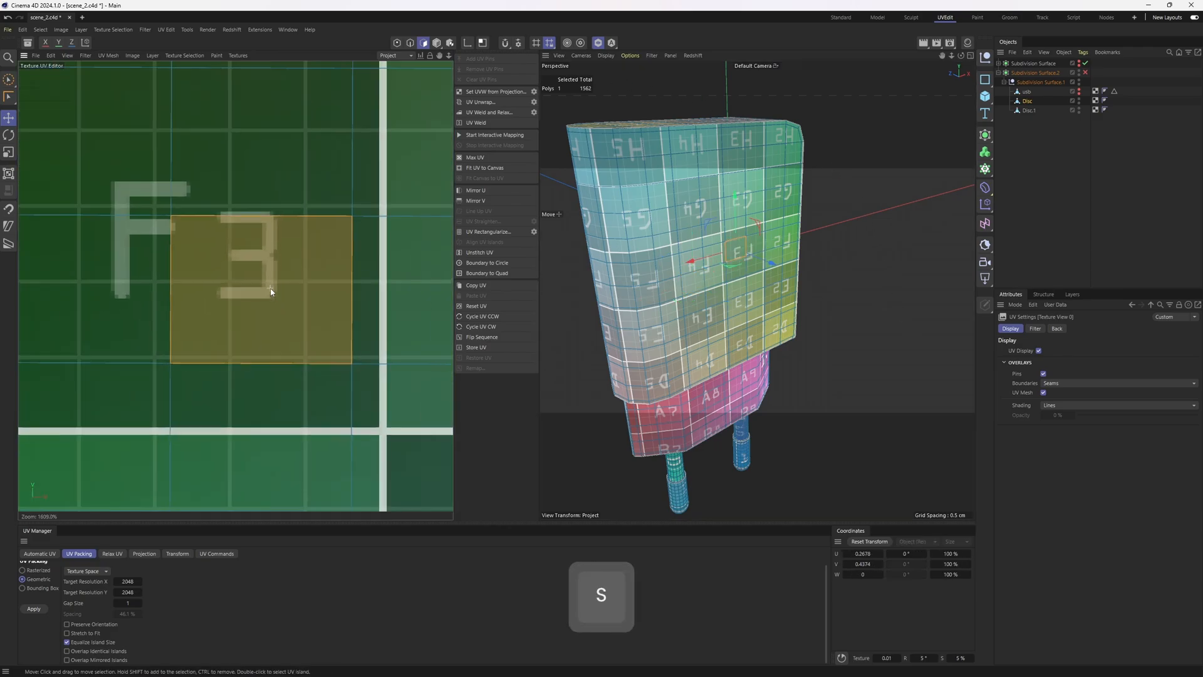
pyautogui.press('h')
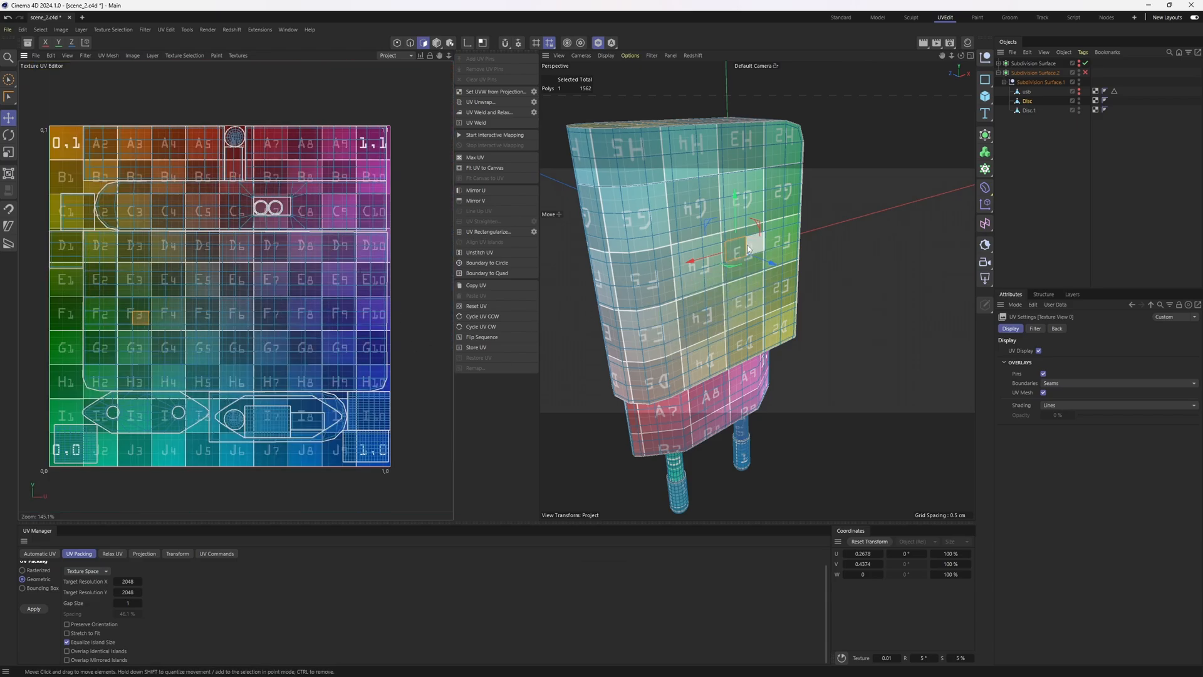
# - Rotate the large cover UV island by 180° in two 90° transforms
pyautogui.doubleClick(234, 348)
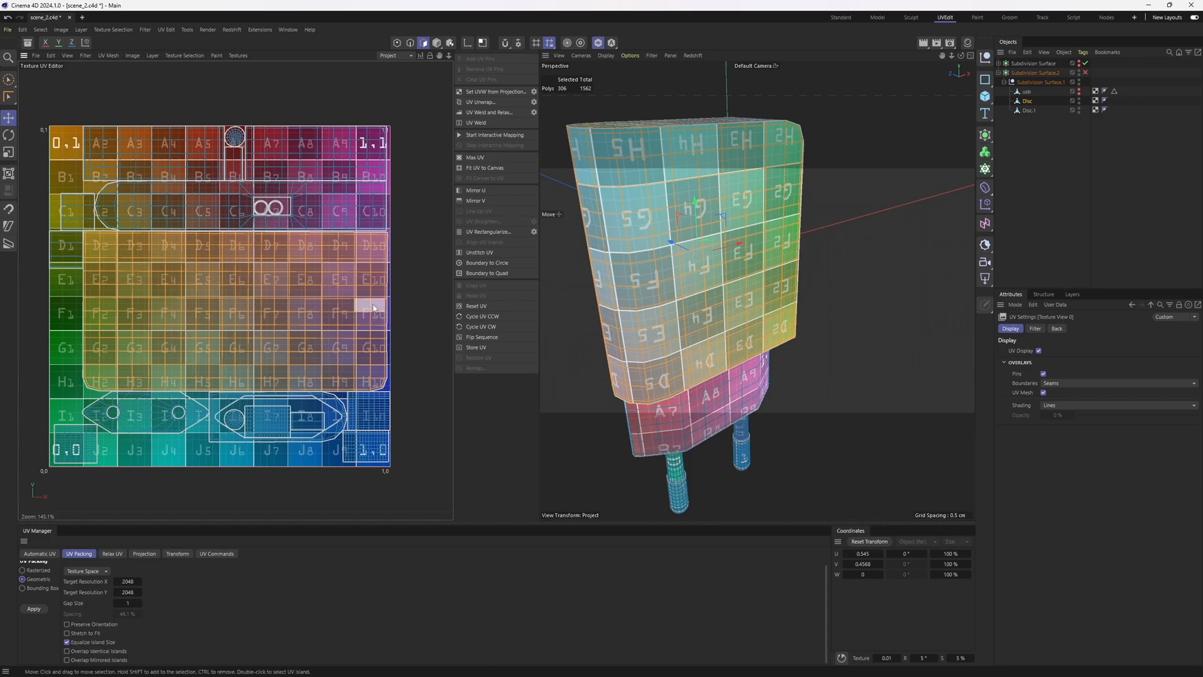
pyautogui.click(178, 554)
pyautogui.click(117, 583)
pyautogui.write('90')
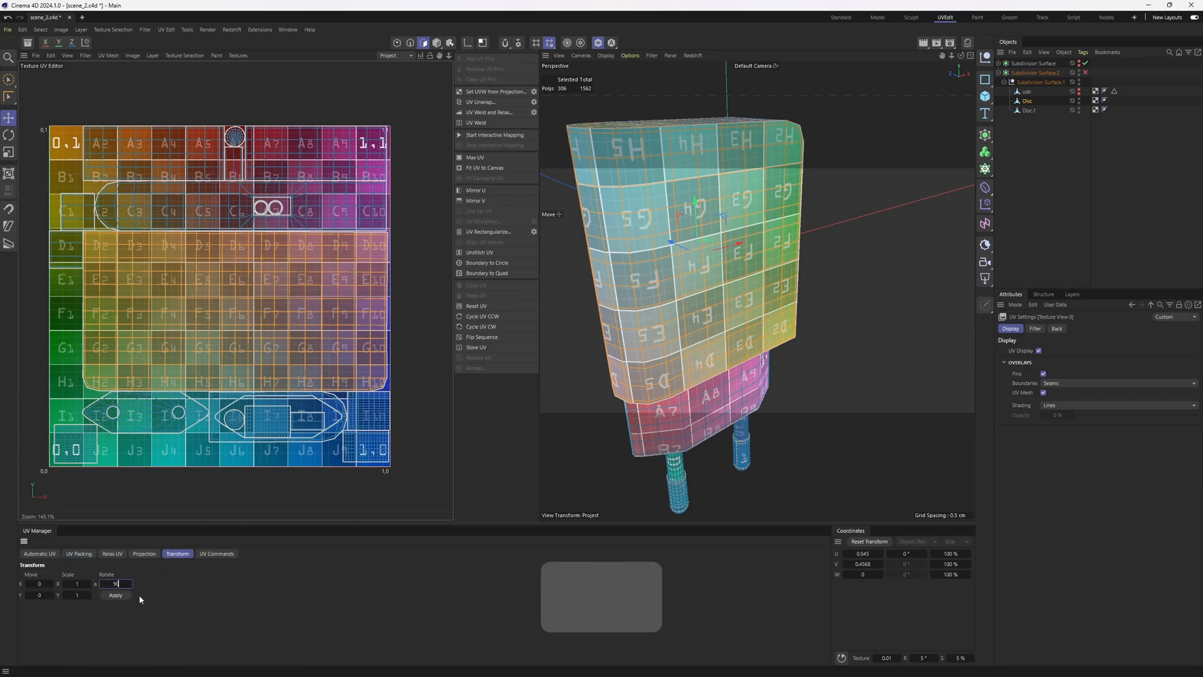
pyautogui.click(115, 595)
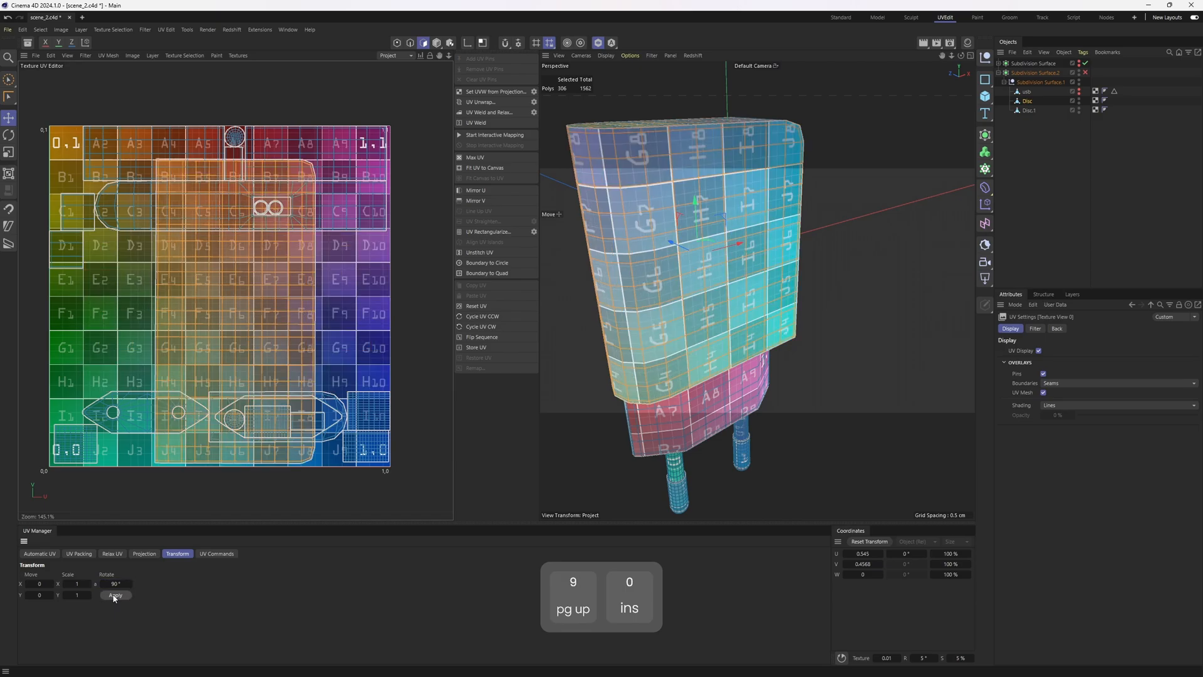
pyautogui.click(115, 596)
# - Examine the test texture's orientation and scale on the plug housing, the cover's side, the rectangular opening and the prongs
pyautogui.keyDown('alt'); pyautogui.moveTo(806, 313); pyautogui.dragTo(755, 288); pyautogui.keyUp('alt')
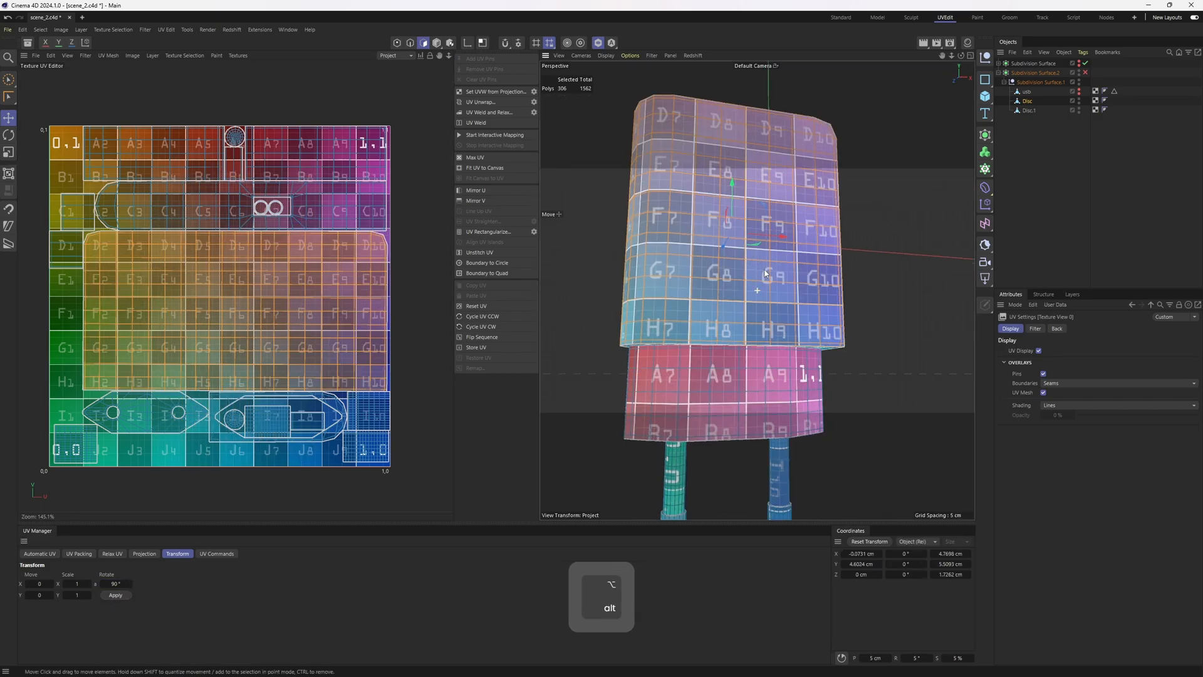
pyautogui.keyDown('alt'); pyautogui.moveTo(755, 294); pyautogui.dragTo(748, 235, button='middle'); pyautogui.keyUp('alt')
pyautogui.keyDown('alt'); pyautogui.moveTo(748, 235); pyautogui.dragTo(702, 226); pyautogui.keyUp('alt')
pyautogui.click(708, 323)
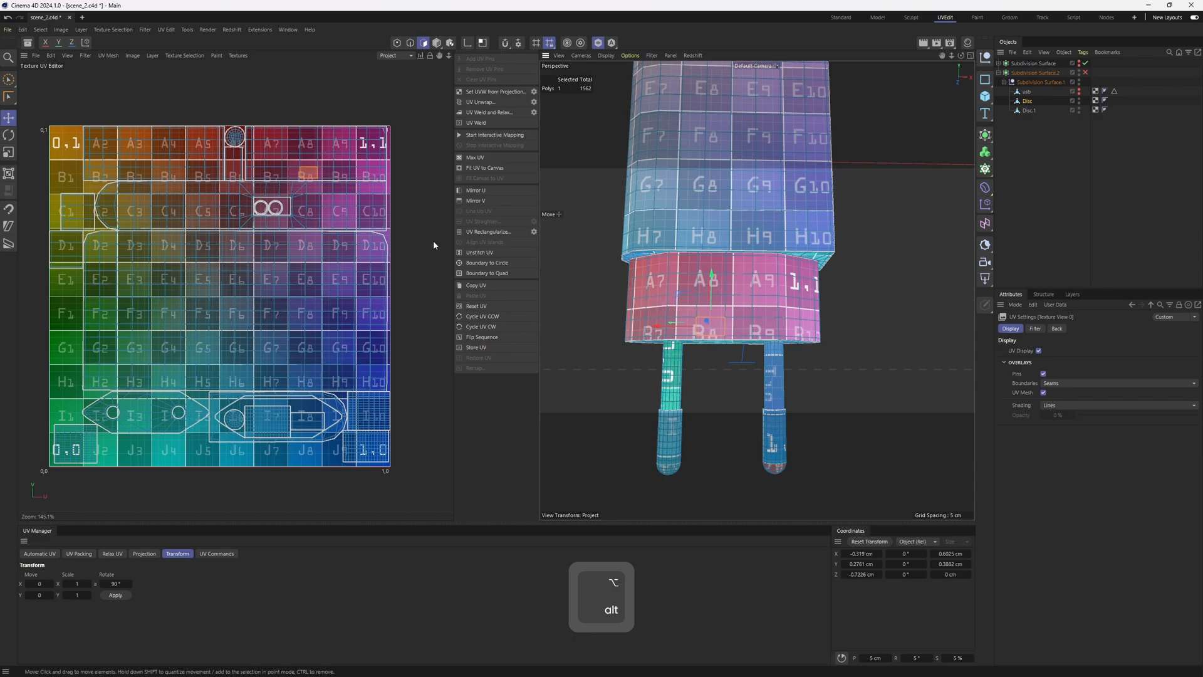
pyautogui.click(328, 161)
pyautogui.press('3')
pyautogui.keyDown('alt'); pyautogui.moveTo(652, 338); pyautogui.dragTo(753, 148); pyautogui.keyUp('alt')
pyautogui.click(765, 258)
pyautogui.click(755, 153)
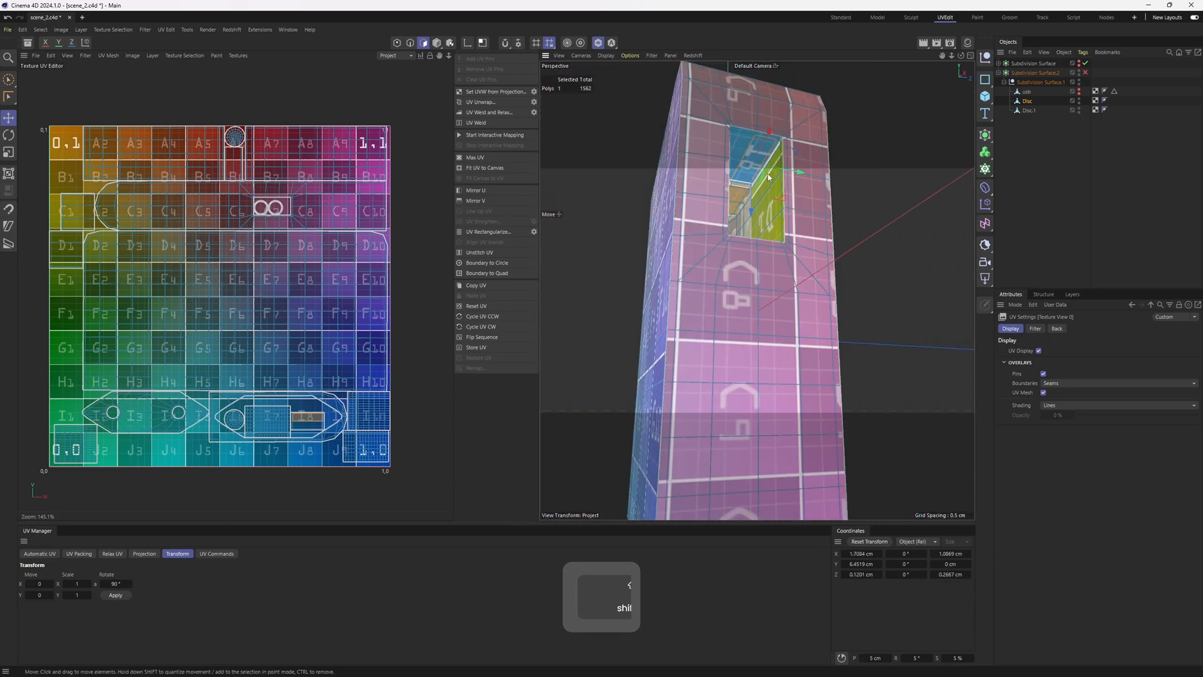
pyautogui.keyDown('shift'); pyautogui.click(768, 216); pyautogui.keyUp('shift')
pyautogui.moveTo(768, 245)
pyautogui.keyDown('alt'); pyautogui.mouseDown()
pyautogui.moveTo(808, 232)
pyautogui.moveTo(785, 204)
pyautogui.moveTo(827, 245)
pyautogui.moveTo(775, 237)
pyautogui.mouseUp(); pyautogui.keyUp('alt')
pyautogui.scroll(-5, 774, 222)
pyautogui.scroll(8, 827, 245)
pyautogui.scroll(-6, 840, 259)
pyautogui.keyDown('alt'); pyautogui.moveTo(823, 354); pyautogui.dragTo(671, 309); pyautogui.keyUp('alt')
pyautogui.scroll(5, 827, 332)
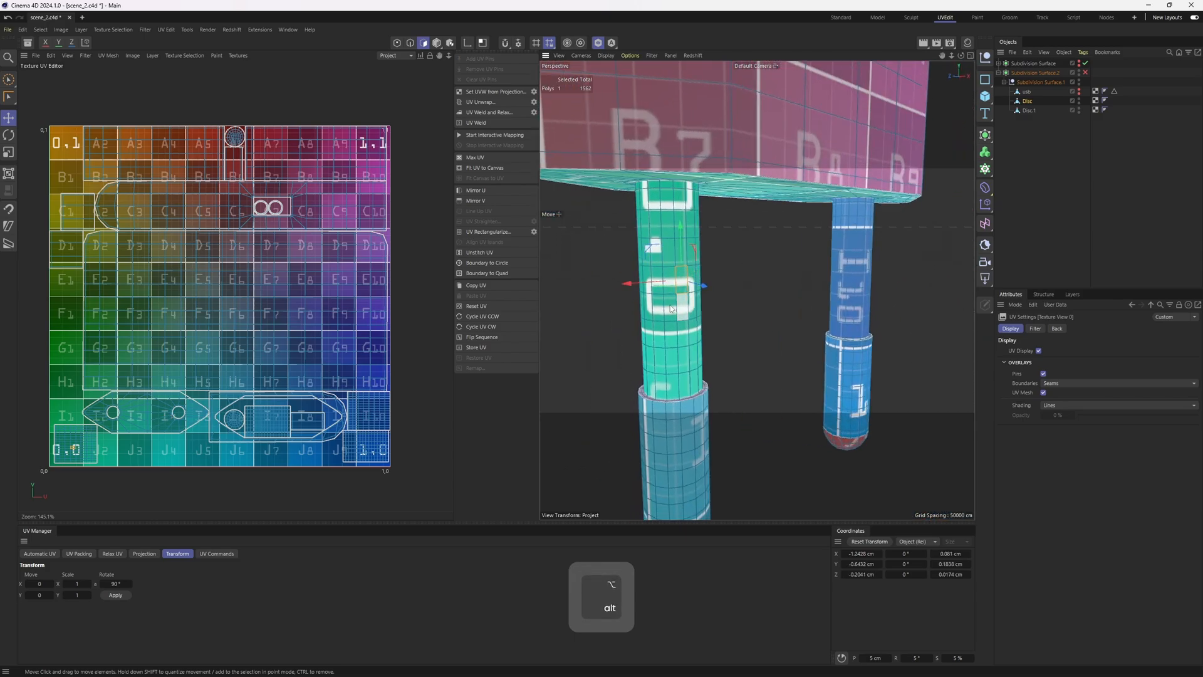
# - Rotate the second prong's upper shaft UV island in 90° steps until the texture reads upright, and move the island over grid cell J2
pyautogui.press('s')
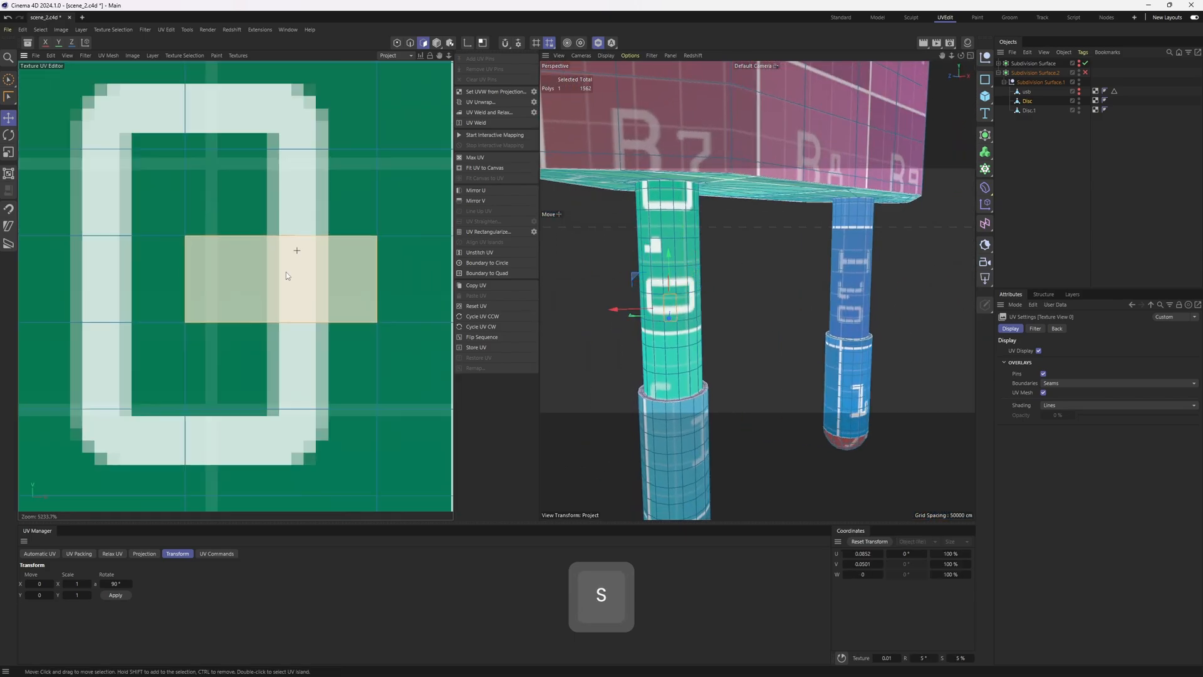
pyautogui.scroll(-5, 302, 299)
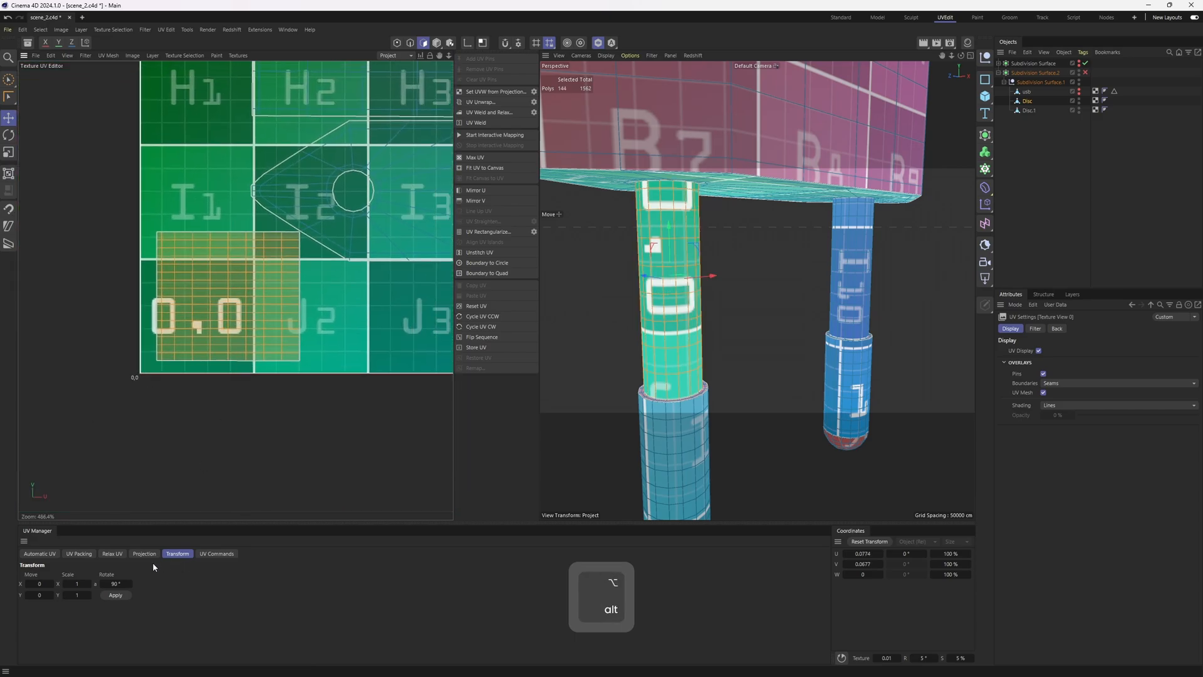
pyautogui.click(116, 596)
pyautogui.click(116, 596)
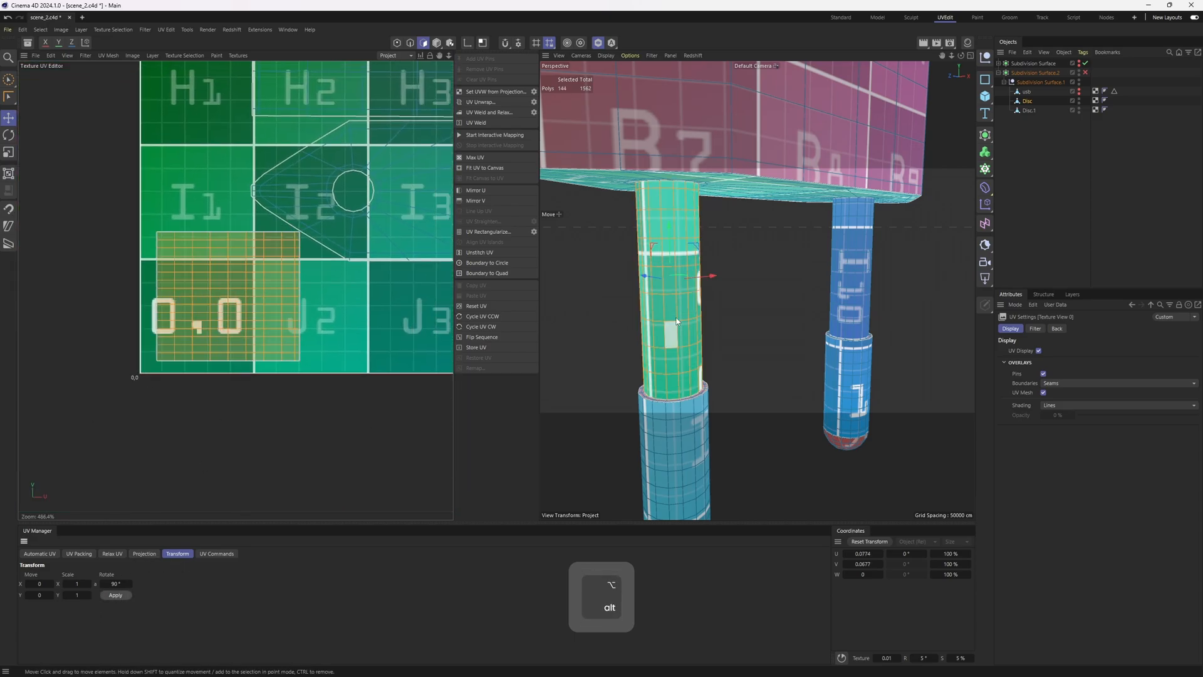
pyautogui.keyDown('alt'); pyautogui.moveTo(677, 321); pyautogui.dragTo(565, 317); pyautogui.keyUp('alt')
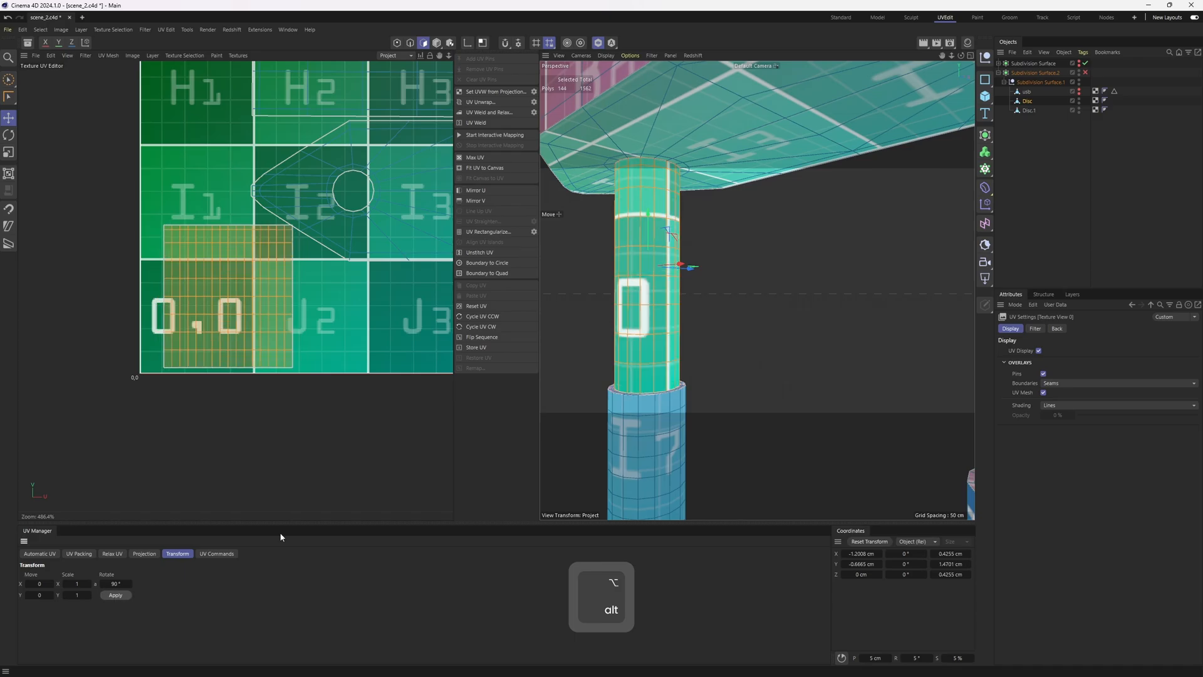
pyautogui.press('e')
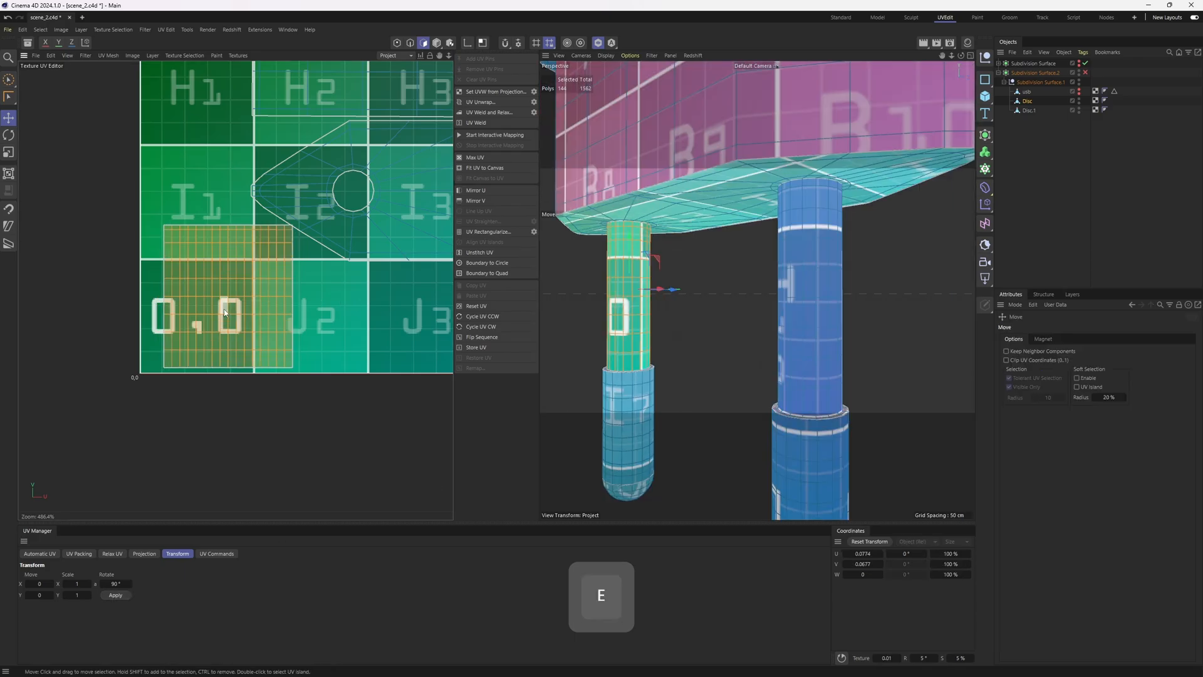
pyautogui.moveTo(224, 310); pyautogui.dragTo(375, 330)
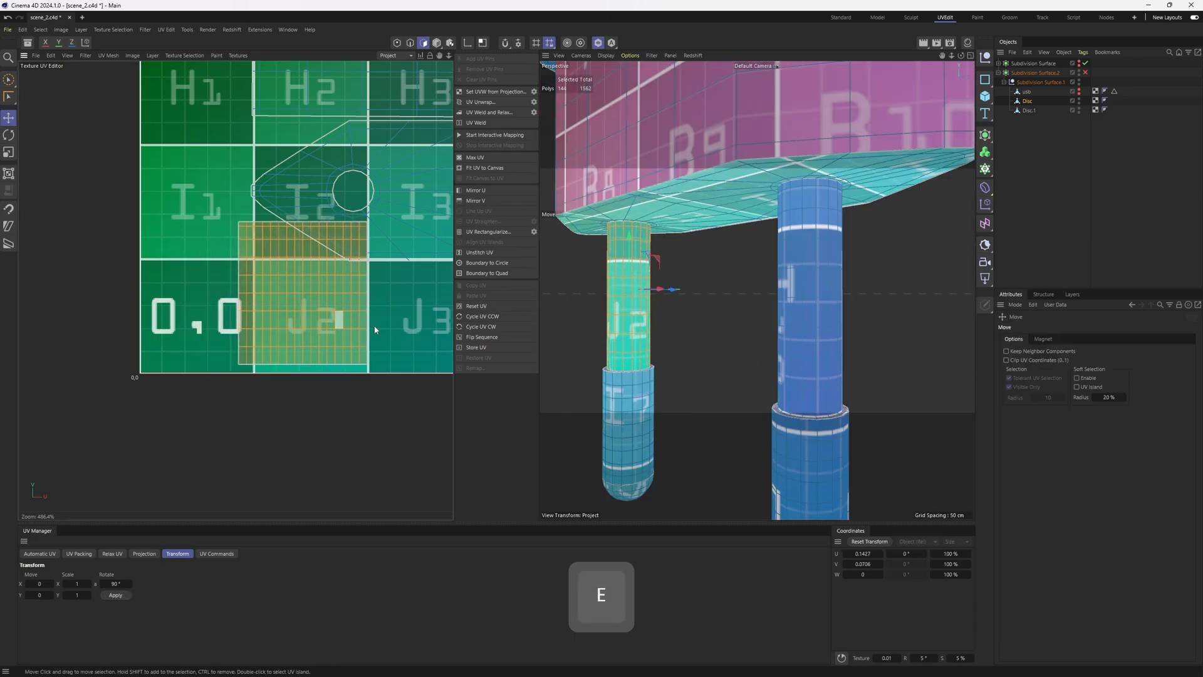
# - Select the other prong's upper shaft UV island and rotate it by 90°
pyautogui.keyDown('alt'); pyautogui.moveTo(629, 326); pyautogui.dragTo(693, 331); pyautogui.keyUp('alt')
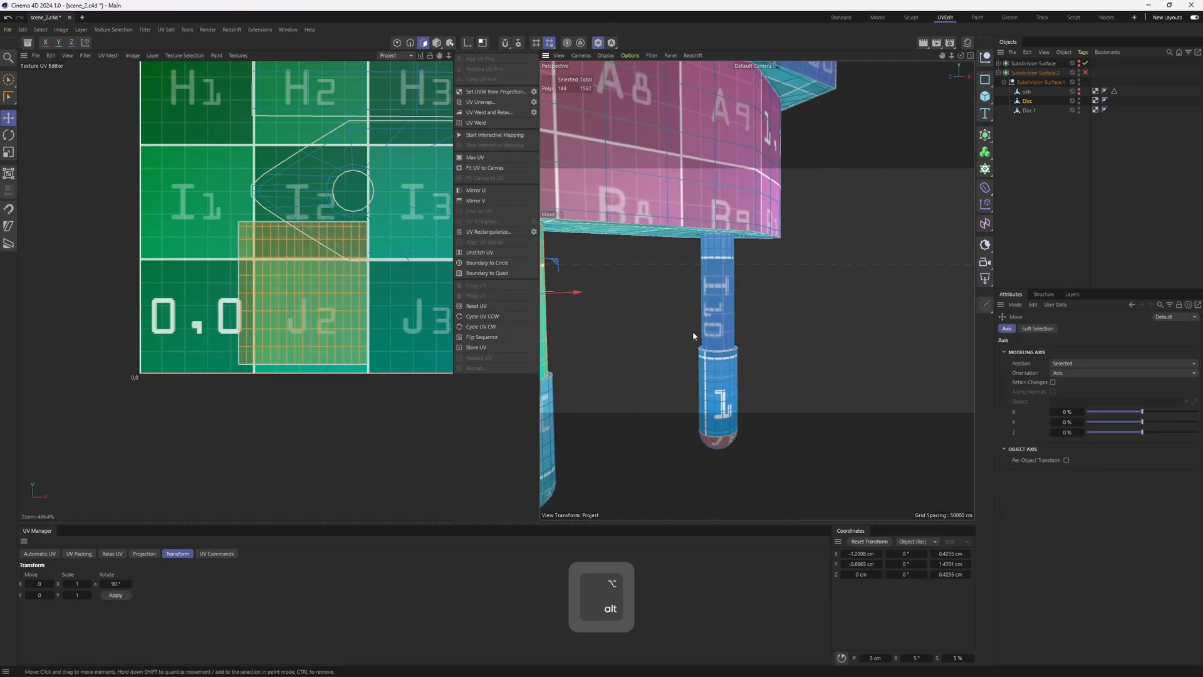
pyautogui.click(712, 315)
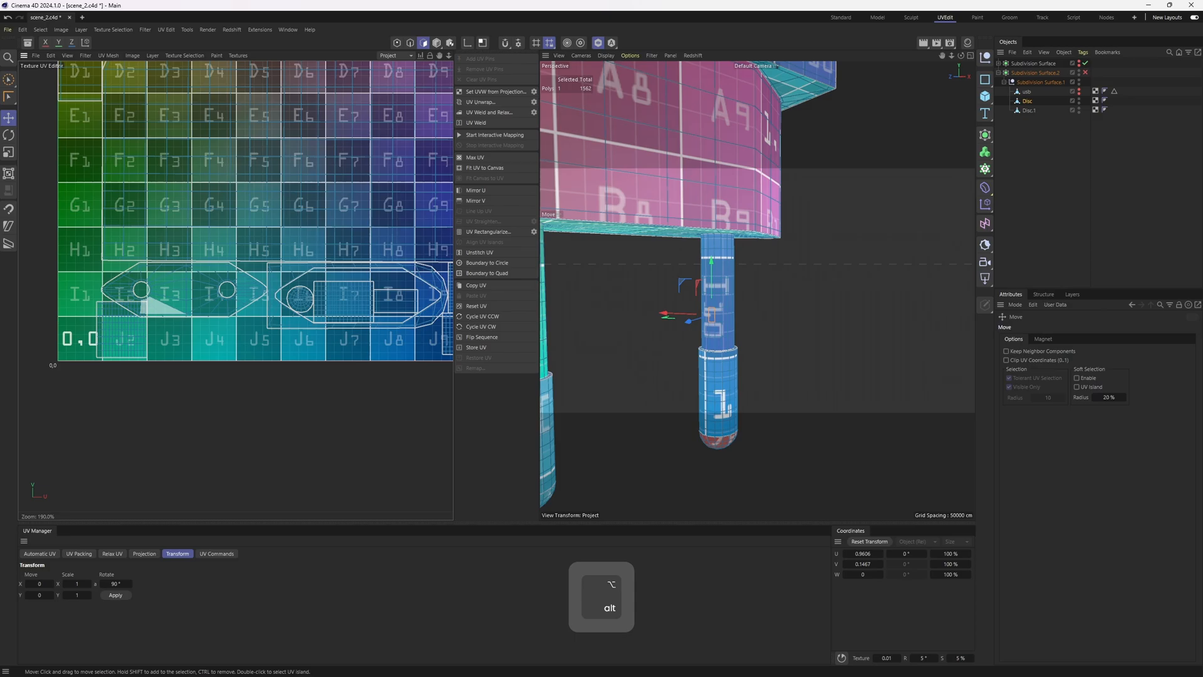
pyautogui.keyDown('alt'); pyautogui.moveTo(394, 192); pyautogui.dragTo(279, 258, button='middle'); pyautogui.keyUp('alt')
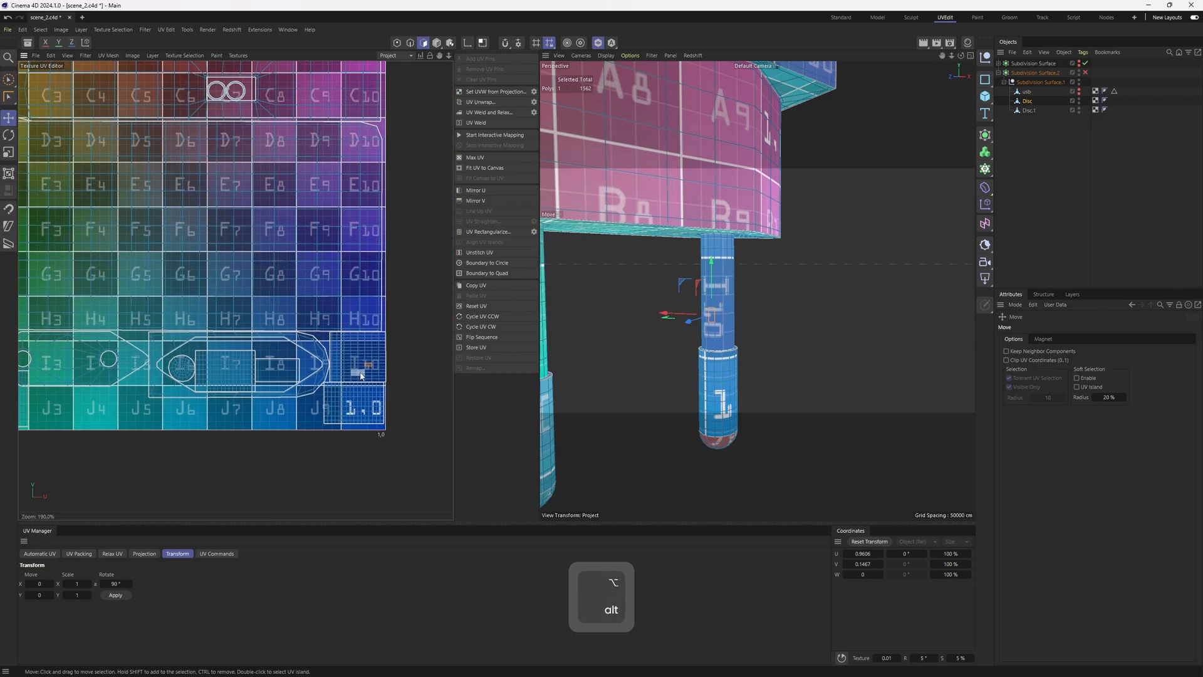
pyautogui.doubleClick(713, 351)
pyautogui.click(115, 595)
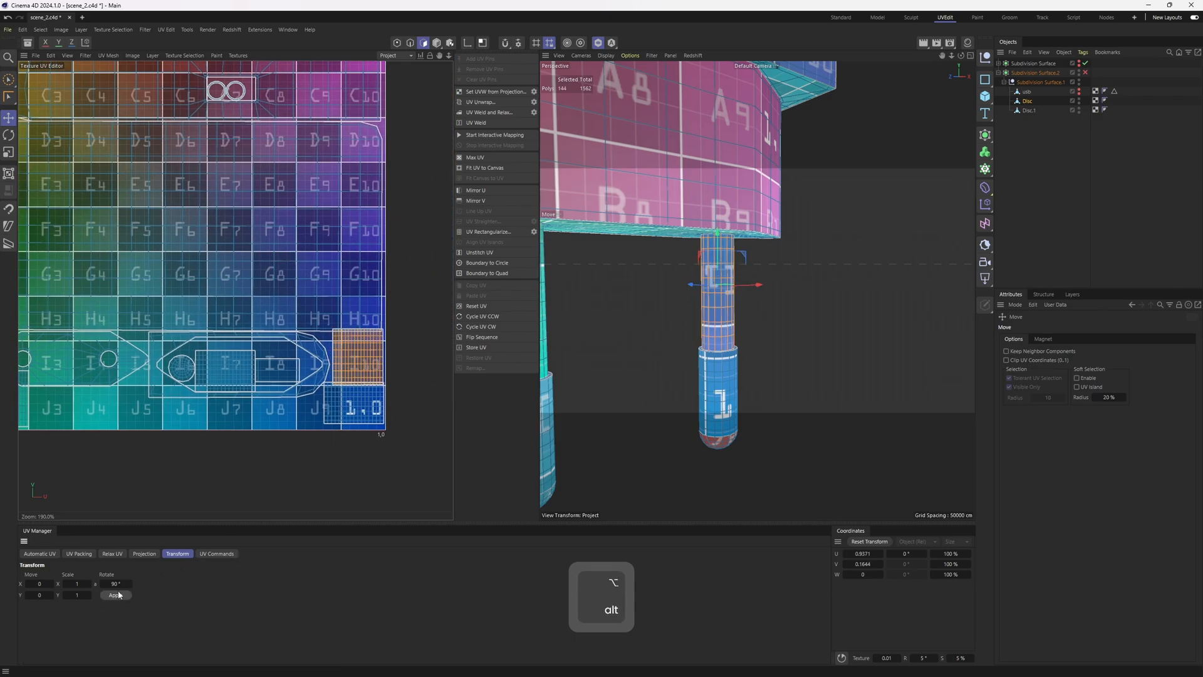
# - Rotate the shaft island further in 90° transforms until its texture reads upright, and move the island over grid cell I8
pyautogui.keyDown('alt'); pyautogui.moveTo(733, 307); pyautogui.dragTo(533, 302); pyautogui.keyUp('alt')
pyautogui.keyDown('alt'); pyautogui.moveTo(896, 284); pyautogui.dragTo(561, 299); pyautogui.keyUp('alt')
pyautogui.moveTo(821, 287)
pyautogui.keyDown('alt'); pyautogui.mouseDown()
pyautogui.moveTo(677, 289)
pyautogui.moveTo(824, 287)
pyautogui.moveTo(754, 289)
pyautogui.mouseUp(); pyautogui.keyUp('alt')
pyautogui.keyDown('alt'); pyautogui.moveTo(769, 288); pyautogui.dragTo(827, 285, button='right'); pyautogui.keyUp('alt')
pyautogui.keyDown('alt'); pyautogui.moveTo(774, 287); pyautogui.dragTo(652, 315); pyautogui.keyUp('alt')
pyautogui.click(120, 596)
pyautogui.click(120, 596)
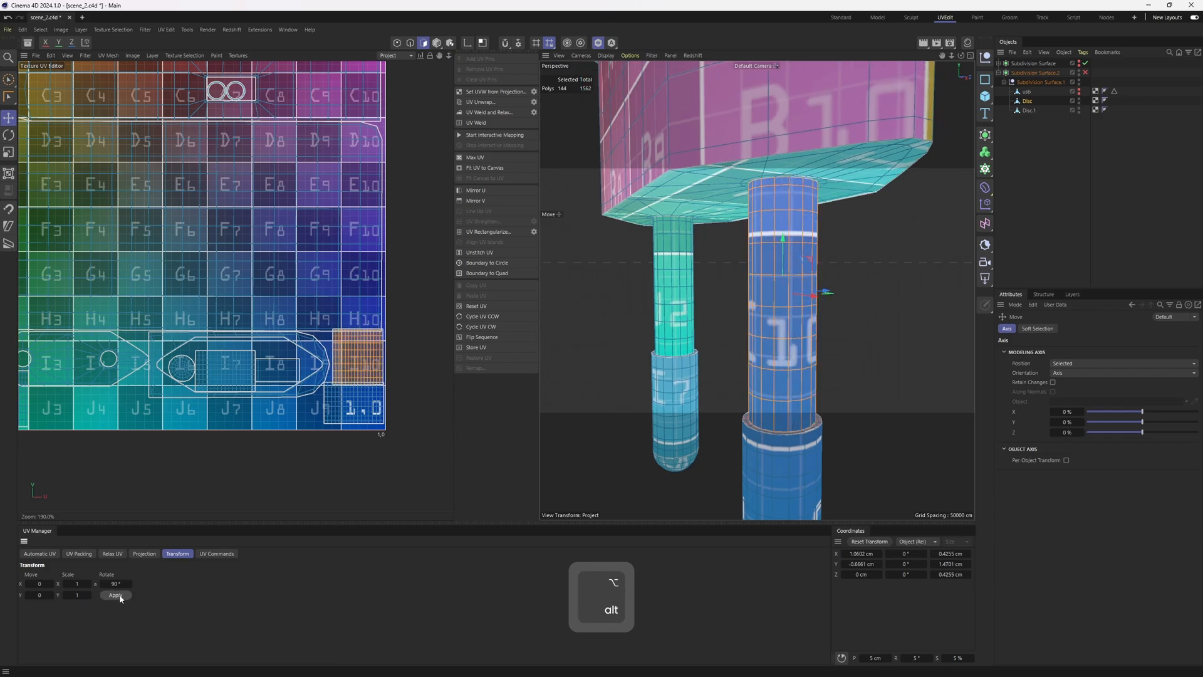
pyautogui.press('e')
pyautogui.moveTo(325, 438); pyautogui.dragTo(233, 433)
# - Repack all of the charger's UV islands with geometric packing and Preserve Orientation enabled
pyautogui.keyDown('alt'); pyautogui.moveTo(811, 347); pyautogui.dragTo(829, 284, button='right'); pyautogui.keyUp('alt')
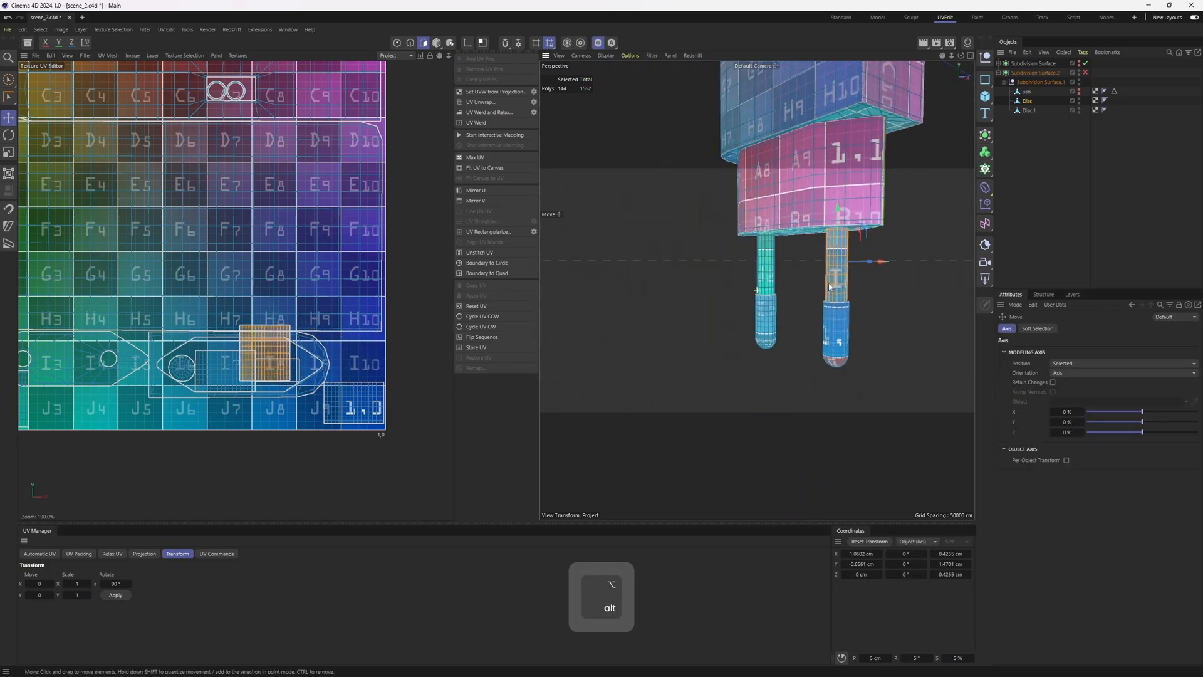
pyautogui.keyDown('alt'); pyautogui.moveTo(829, 286); pyautogui.dragTo(774, 275, button='middle'); pyautogui.keyUp('alt')
pyautogui.keyDown('alt'); pyautogui.moveTo(774, 276); pyautogui.dragTo(809, 307, button='right'); pyautogui.keyUp('alt')
pyautogui.keyDown('alt'); pyautogui.moveTo(796, 322); pyautogui.dragTo(611, 313); pyautogui.keyUp('alt')
pyautogui.keyDown('alt'); pyautogui.moveTo(611, 314); pyautogui.dragTo(736, 304, button='right'); pyautogui.keyUp('alt')
pyautogui.keyDown('alt'); pyautogui.moveTo(188, 218); pyautogui.dragTo(283, 247, button='right'); pyautogui.keyUp('alt')
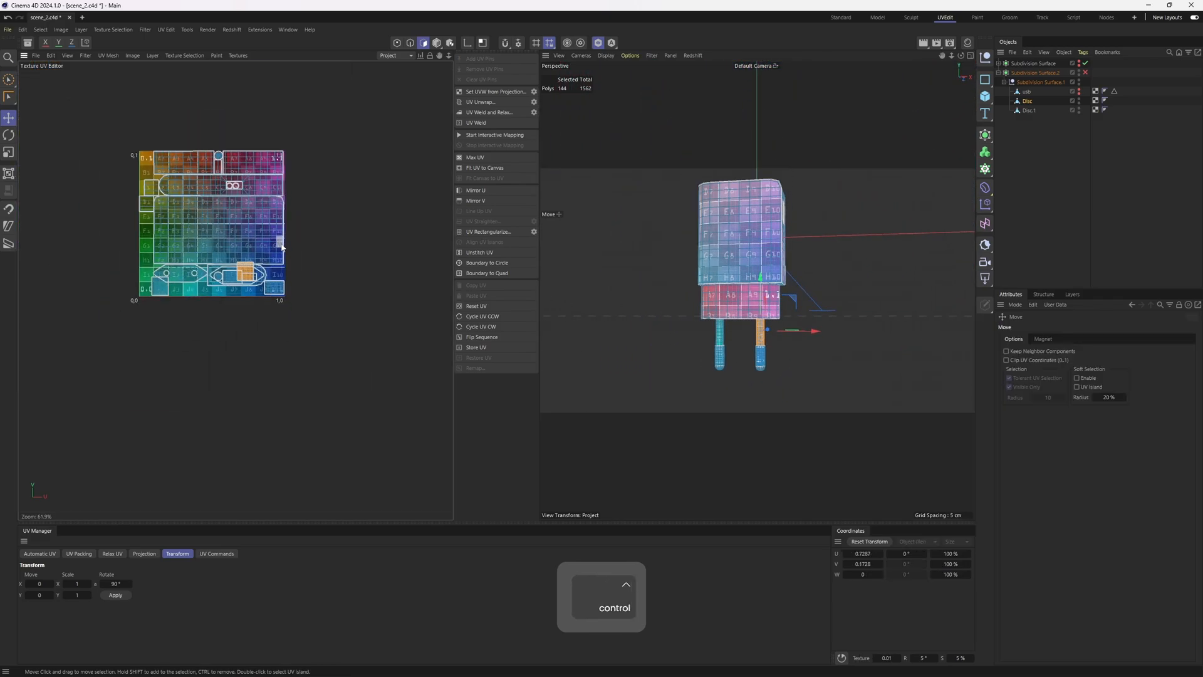
pyautogui.hotkey('ctrl', 'a')
pyautogui.click(90, 556)
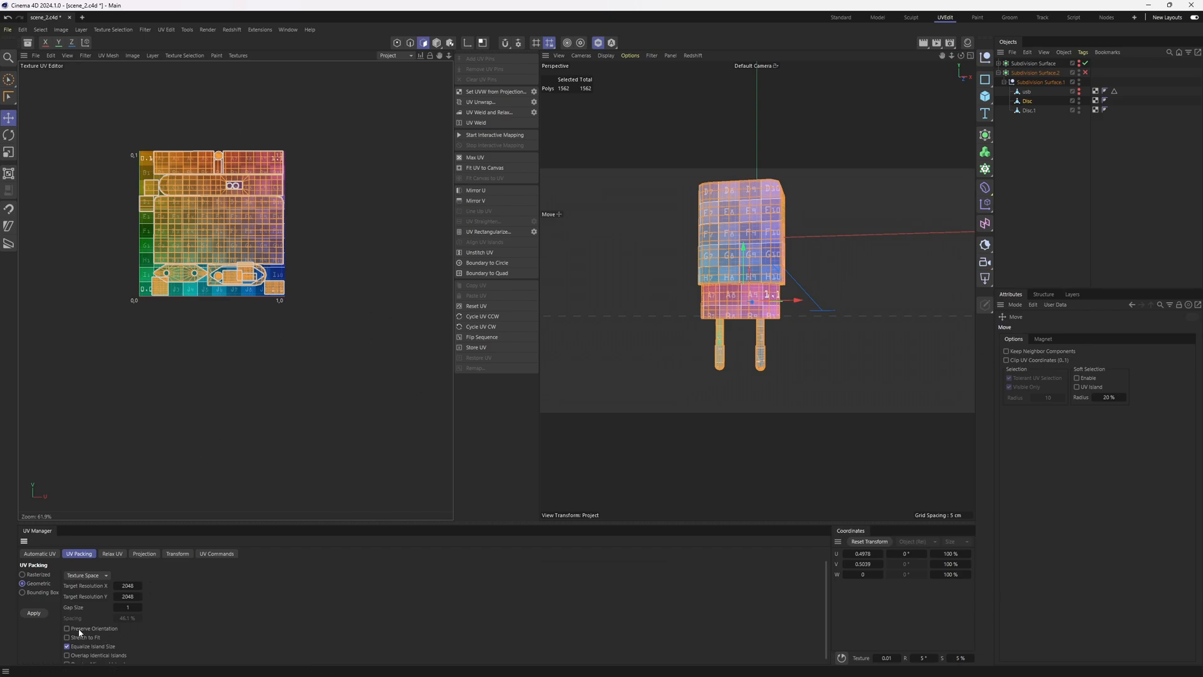
pyautogui.click(33, 615)
pyautogui.keyDown('alt'); pyautogui.moveTo(140, 199); pyautogui.dragTo(411, 454, button='right'); pyautogui.keyUp('alt')
pyautogui.keyDown('alt'); pyautogui.moveTo(411, 453); pyautogui.dragTo(284, 426, button='middle'); pyautogui.keyUp('alt')
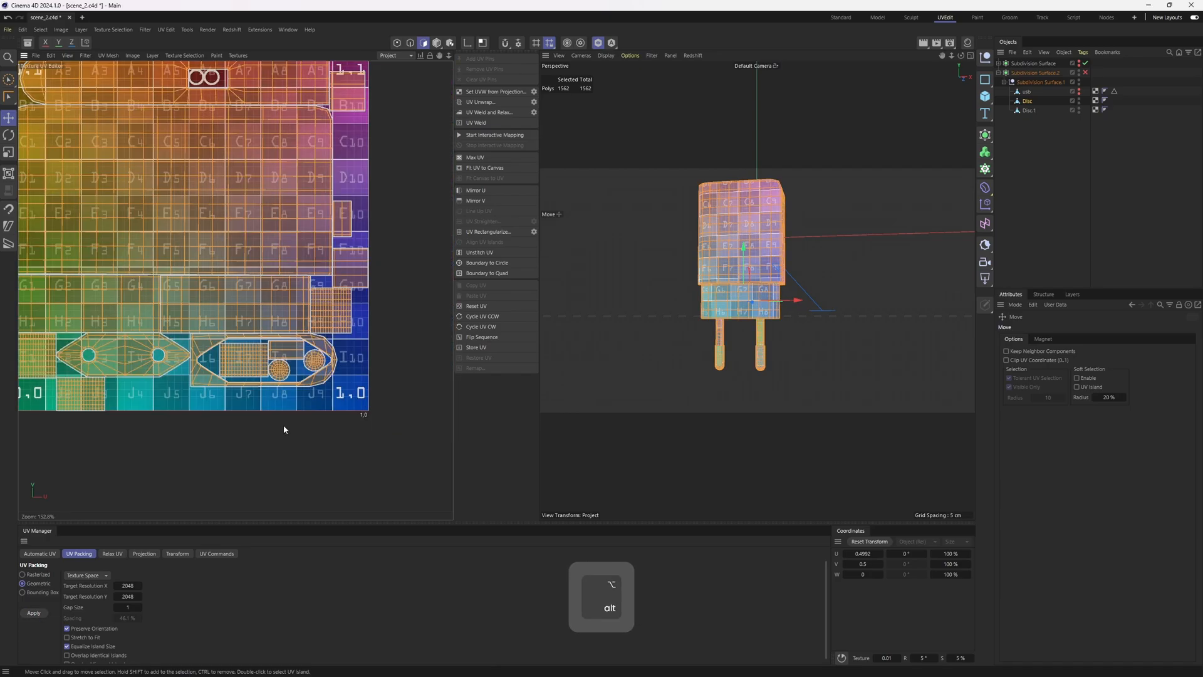
pyautogui.keyDown('alt'); pyautogui.moveTo(334, 307); pyautogui.dragTo(379, 358, button='middle'); pyautogui.keyUp('alt')
pyautogui.keyDown('alt'); pyautogui.moveTo(379, 358); pyautogui.dragTo(332, 341, button='right'); pyautogui.keyUp('alt')
# - Deselect all polygons and turn off the test texture so only the UV mesh and plain charger model are shown
pyautogui.click(412, 419)
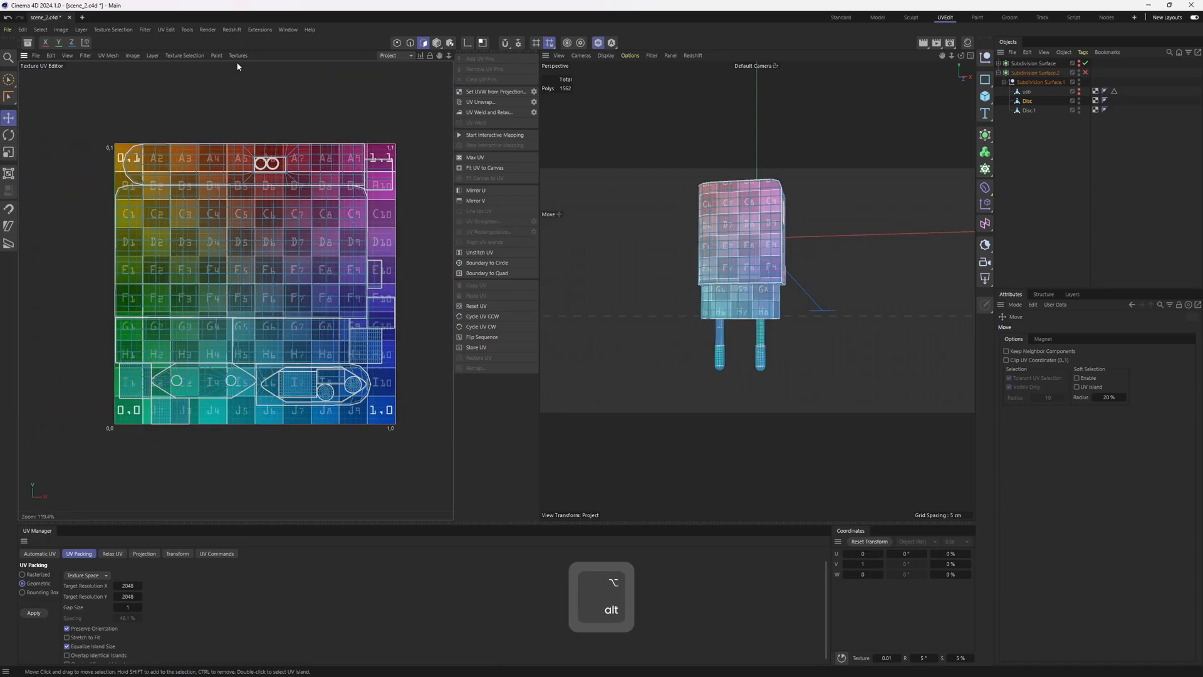
pyautogui.click(245, 75)
pyautogui.keyDown('alt'); pyautogui.moveTo(363, 283); pyautogui.dragTo(318, 278, button='middle'); pyautogui.keyUp('alt')
pyautogui.keyDown('alt'); pyautogui.moveTo(318, 279); pyautogui.dragTo(340, 283, button='right'); pyautogui.keyUp('alt')
pyautogui.keyDown('alt'); pyautogui.moveTo(336, 259); pyautogui.dragTo(327, 270, button='middle'); pyautogui.keyUp('alt')
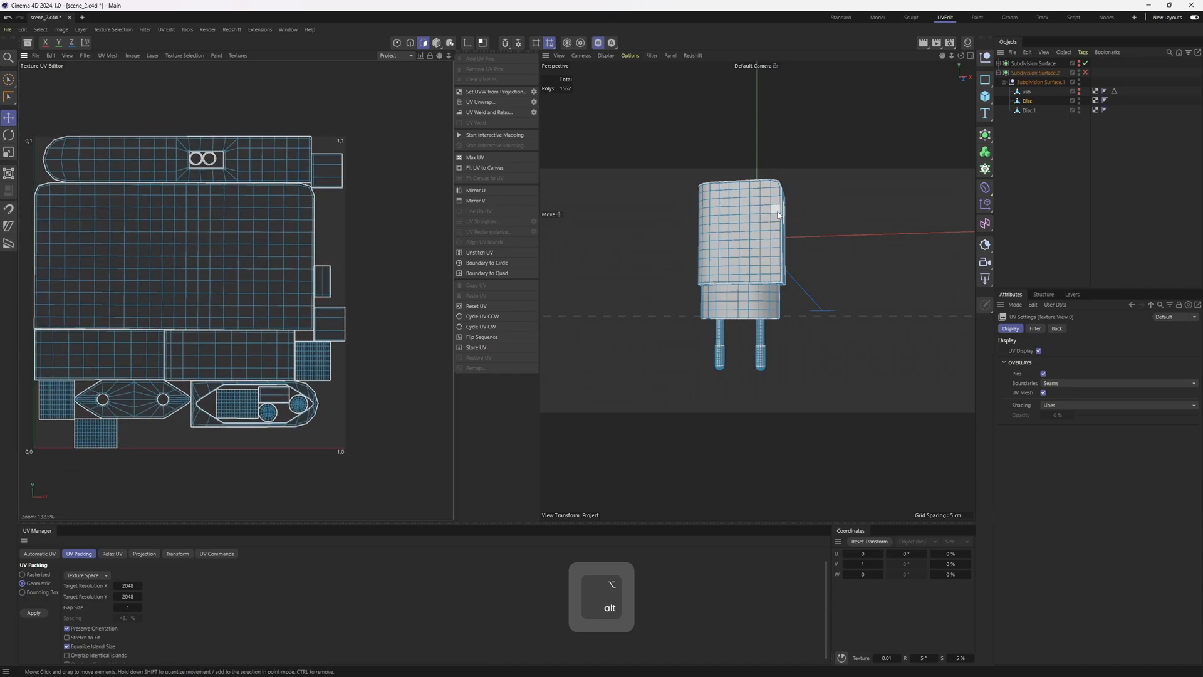
pyautogui.keyDown('alt'); pyautogui.moveTo(807, 246); pyautogui.dragTo(690, 293); pyautogui.keyUp('alt')
pyautogui.keyDown('alt'); pyautogui.moveTo(690, 293); pyautogui.dragTo(657, 306, button='middle'); pyautogui.keyUp('alt')
pyautogui.keyDown('alt'); pyautogui.moveTo(657, 307); pyautogui.dragTo(680, 307, button='right'); pyautogui.keyUp('alt')
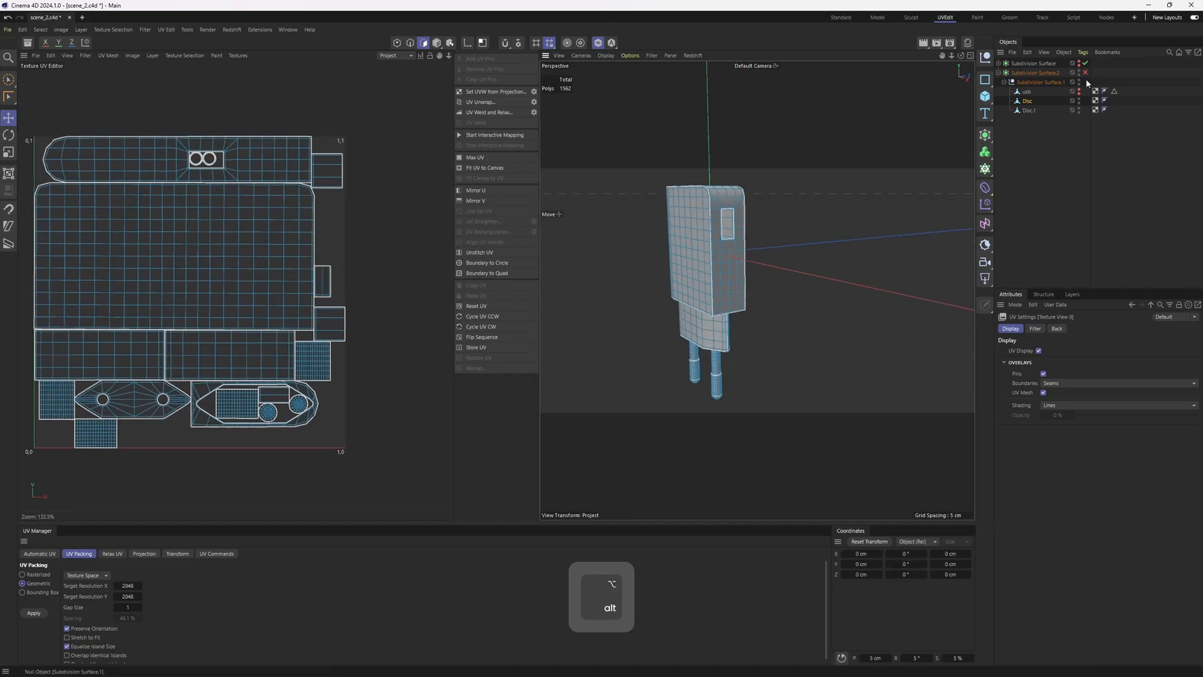
# - Hide the Disc object and display the Disc.1 cover on its own with all its polygons selected
pyautogui.keyDown('alt'); pyautogui.click(1080, 101); pyautogui.keyUp('alt')
pyautogui.click(1030, 111)
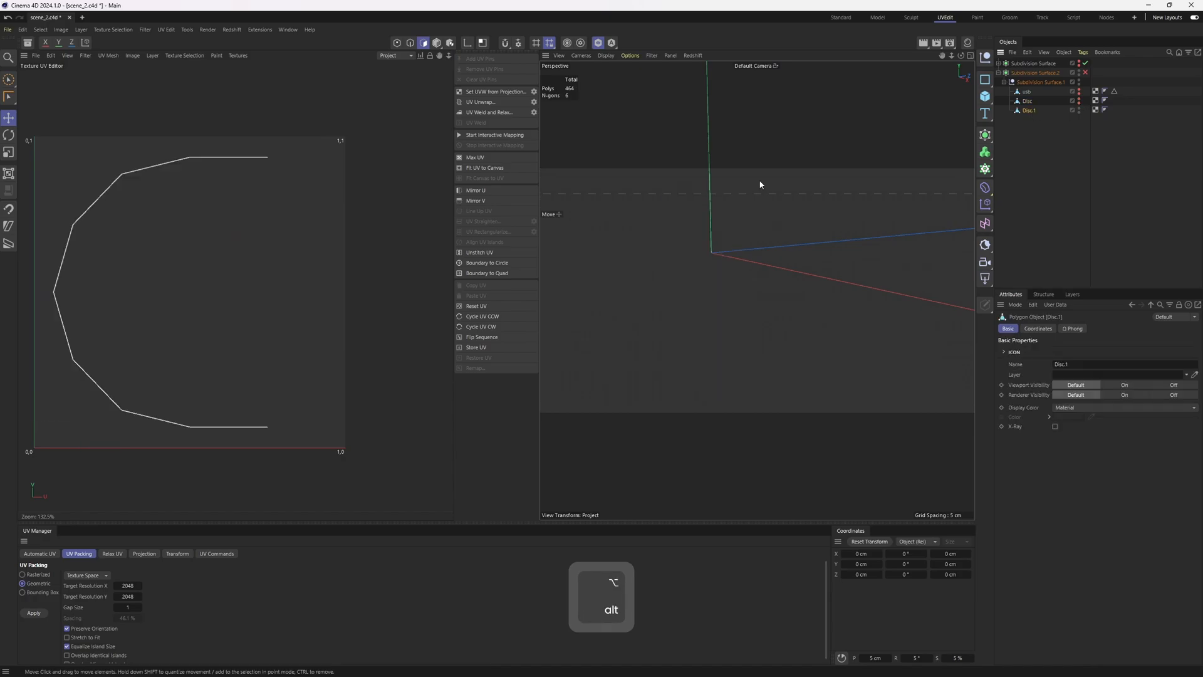
pyautogui.click(598, 43)
pyautogui.hotkey('ctrl', 'a')
pyautogui.keyDown('alt'); pyautogui.moveTo(680, 251); pyautogui.dragTo(704, 247, button='right'); pyautogui.keyUp('alt')
pyautogui.keyDown('alt'); pyautogui.moveTo(704, 247); pyautogui.dragTo(757, 245); pyautogui.keyUp('alt')
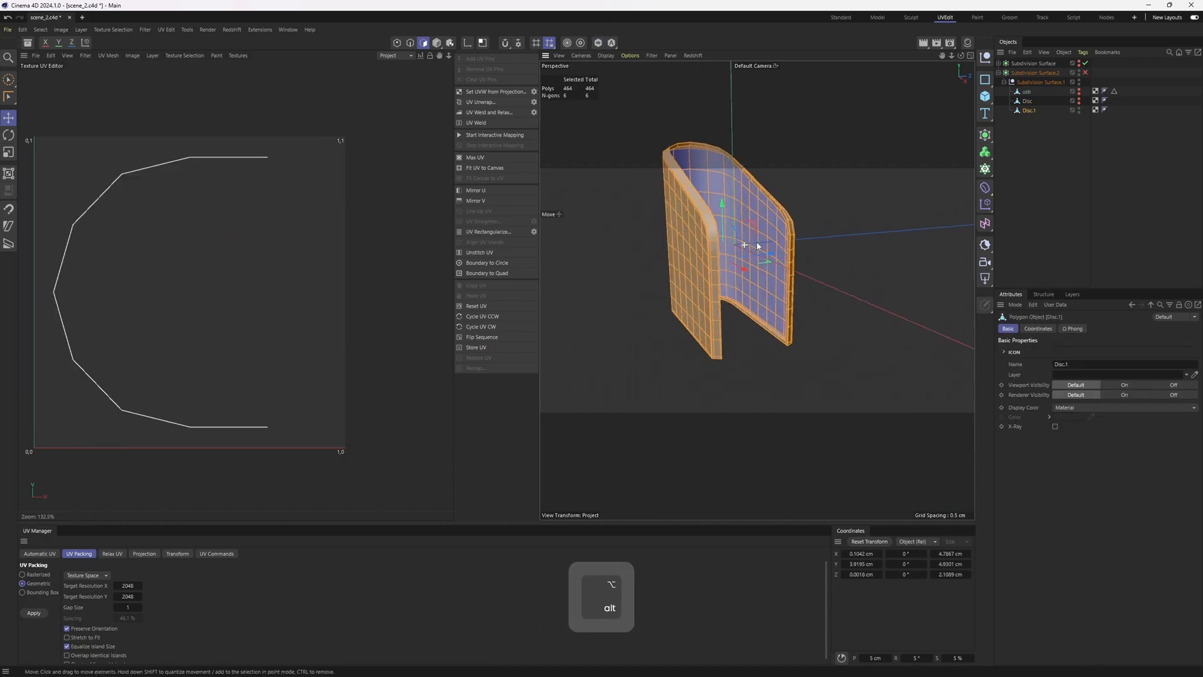
# - Select the edge loop running around the border of the cover's outer surface
pyautogui.press('2')
pyautogui.keyDown('alt'); pyautogui.moveTo(757, 245); pyautogui.dragTo(726, 237, button='right'); pyautogui.keyUp('alt')
pyautogui.keyDown('alt'); pyautogui.moveTo(726, 237); pyautogui.dragTo(724, 226); pyautogui.keyUp('alt')
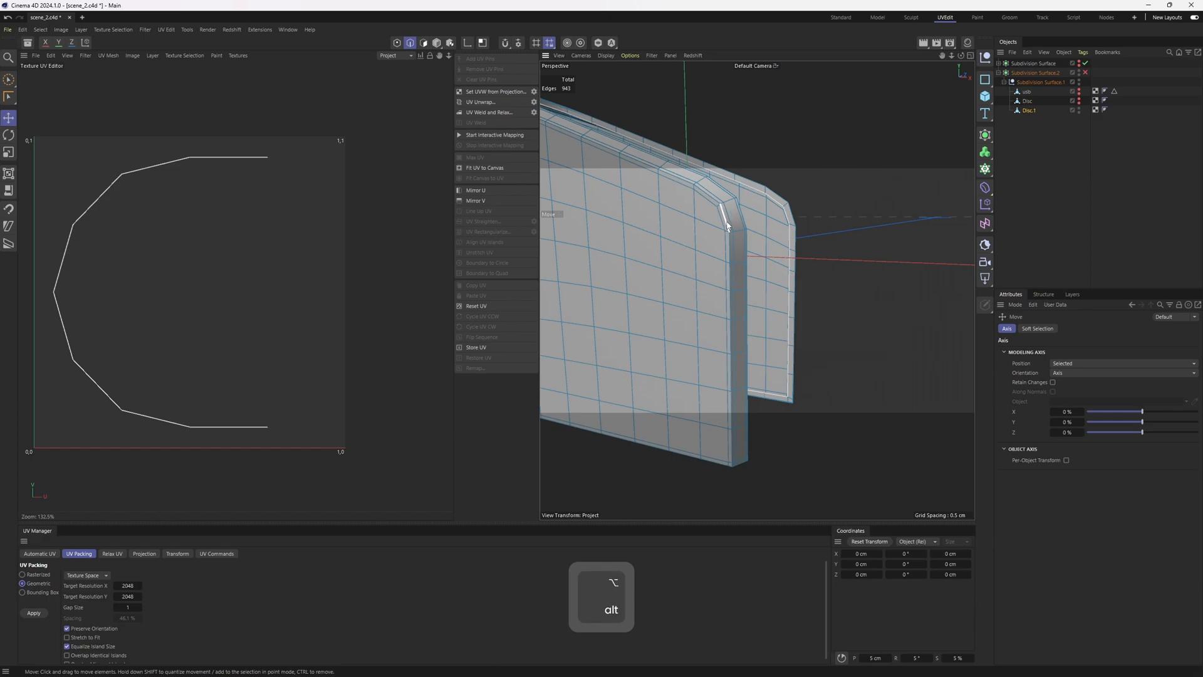
pyautogui.keyDown('alt'); pyautogui.moveTo(744, 230); pyautogui.dragTo(699, 235, button='right'); pyautogui.keyUp('alt')
pyautogui.keyDown('alt'); pyautogui.moveTo(699, 235); pyautogui.dragTo(745, 219); pyautogui.keyUp('alt')
pyautogui.keyDown('alt'); pyautogui.moveTo(746, 219); pyautogui.dragTo(808, 225, button='right'); pyautogui.keyUp('alt')
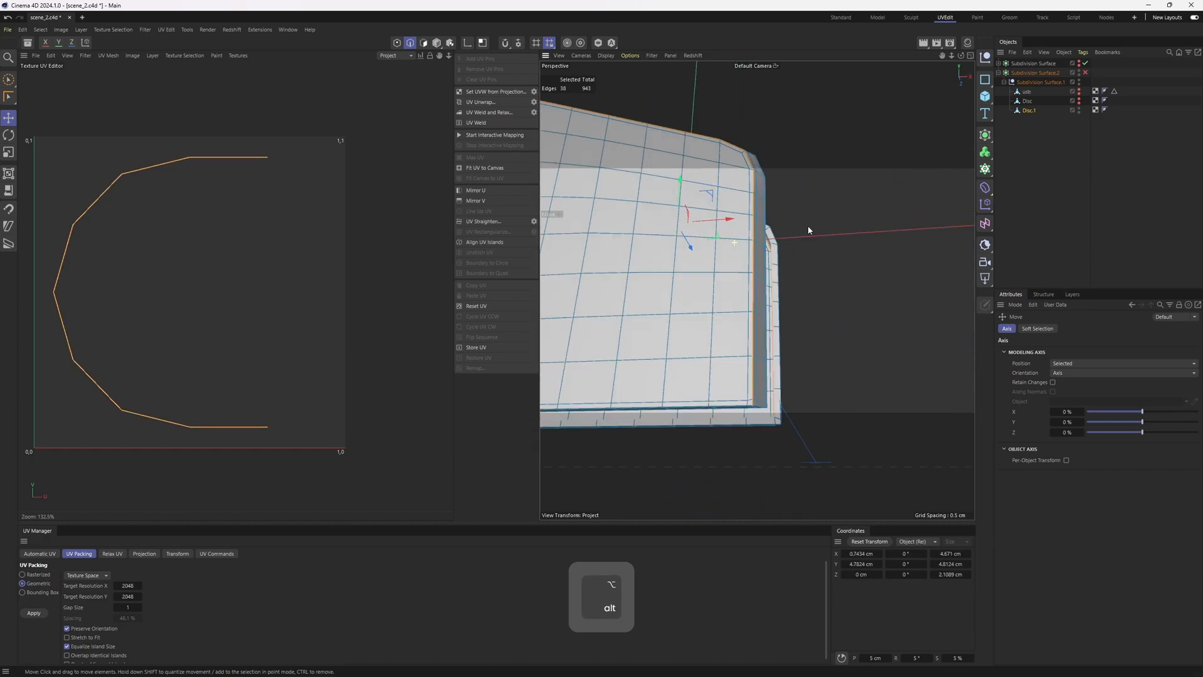
pyautogui.keyDown('alt'); pyautogui.moveTo(807, 226); pyautogui.dragTo(781, 330); pyautogui.keyUp('alt')
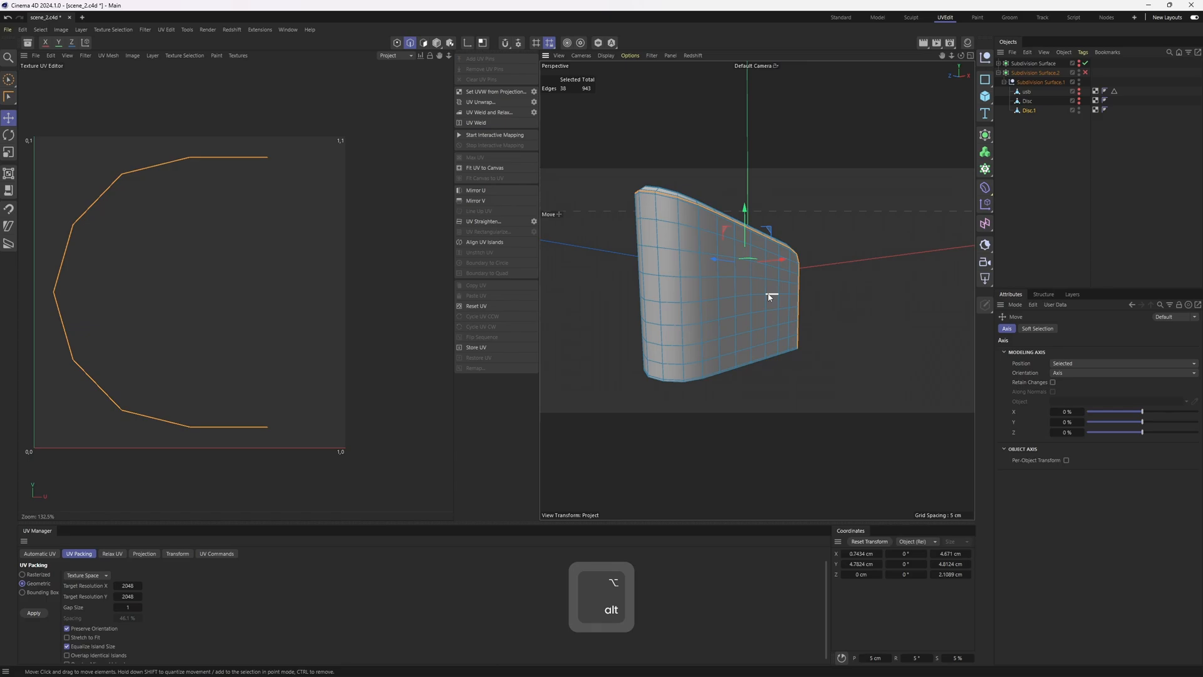
# - Use Phong Break Selection to select the cover's entire outer surface, including both flat sides and the curved strips between them
pyautogui.press('u')
pyautogui.press('n')
pyautogui.keyDown('alt'); pyautogui.moveTo(746, 293); pyautogui.dragTo(733, 309, button='right'); pyautogui.keyUp('alt')
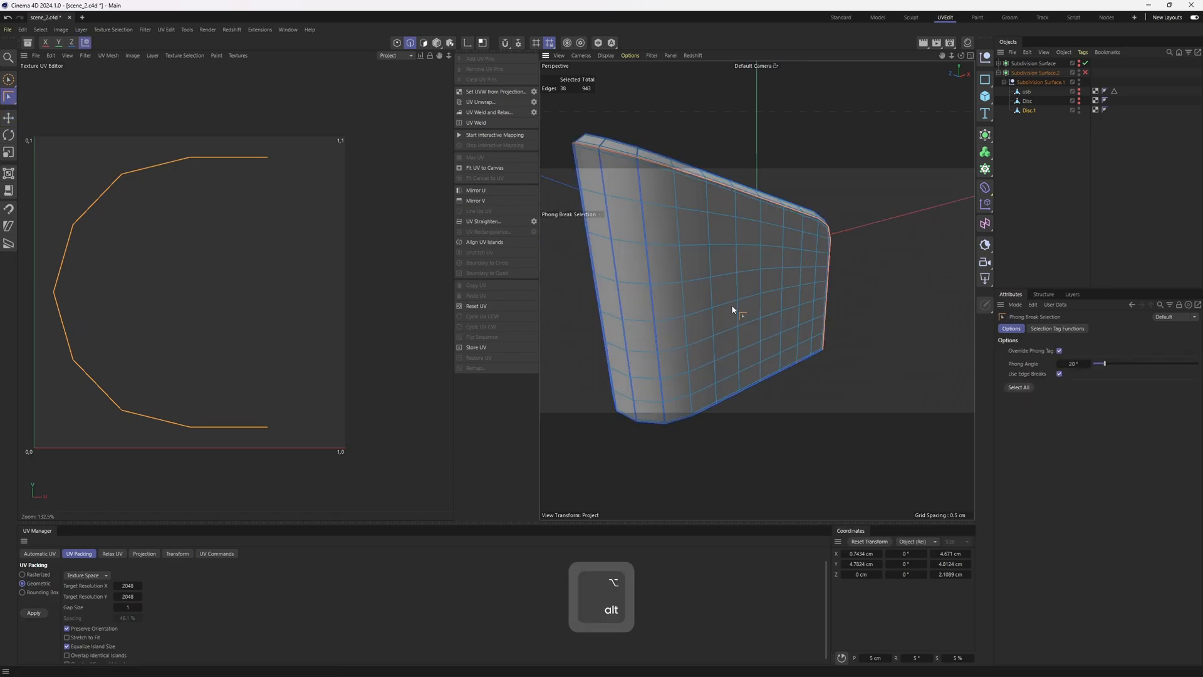
pyautogui.press('3')
pyautogui.click(740, 301)
pyautogui.keyDown('alt'); pyautogui.moveTo(659, 261); pyautogui.dragTo(722, 288); pyautogui.keyUp('alt')
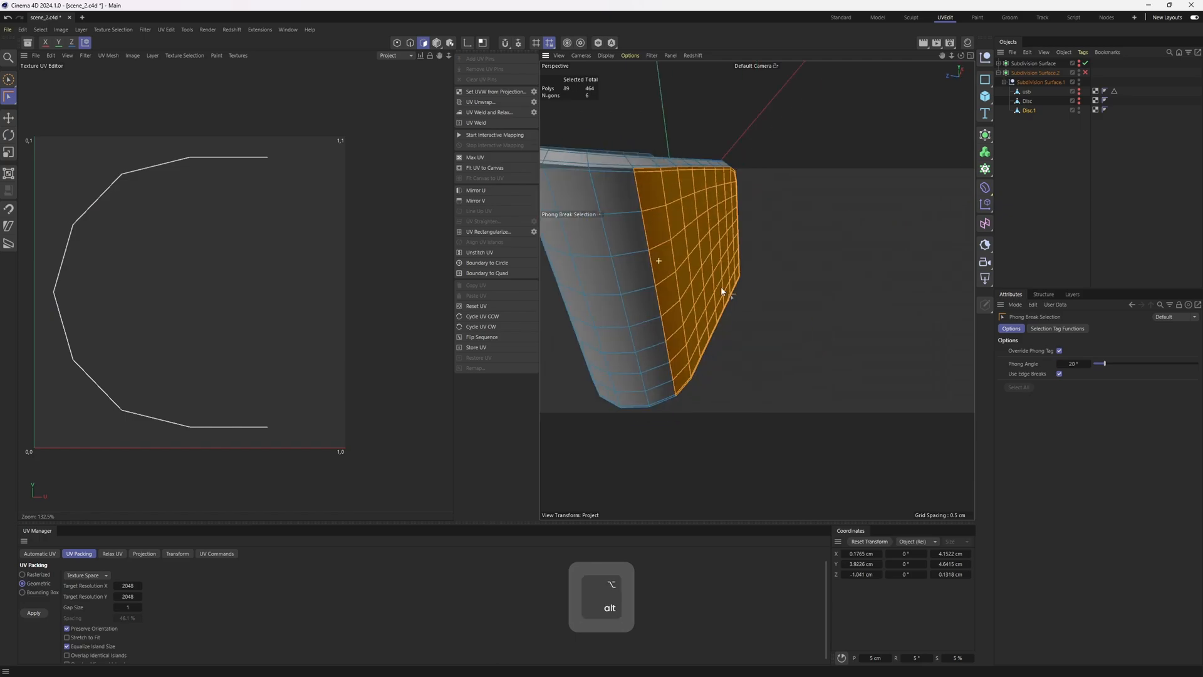
pyautogui.keyDown('shift'); pyautogui.click(637, 292); pyautogui.keyUp('shift')
pyautogui.keyDown('shift'); pyautogui.click(600, 292); pyautogui.keyUp('shift')
pyautogui.keyDown('alt'); pyautogui.moveTo(599, 293); pyautogui.dragTo(795, 297); pyautogui.keyUp('alt')
pyautogui.keyDown('shift'); pyautogui.click(790, 298); pyautogui.keyUp('shift')
pyautogui.keyDown('shift'); pyautogui.click(755, 300); pyautogui.keyUp('shift')
pyautogui.keyDown('shift'); pyautogui.click(714, 299); pyautogui.keyUp('shift')
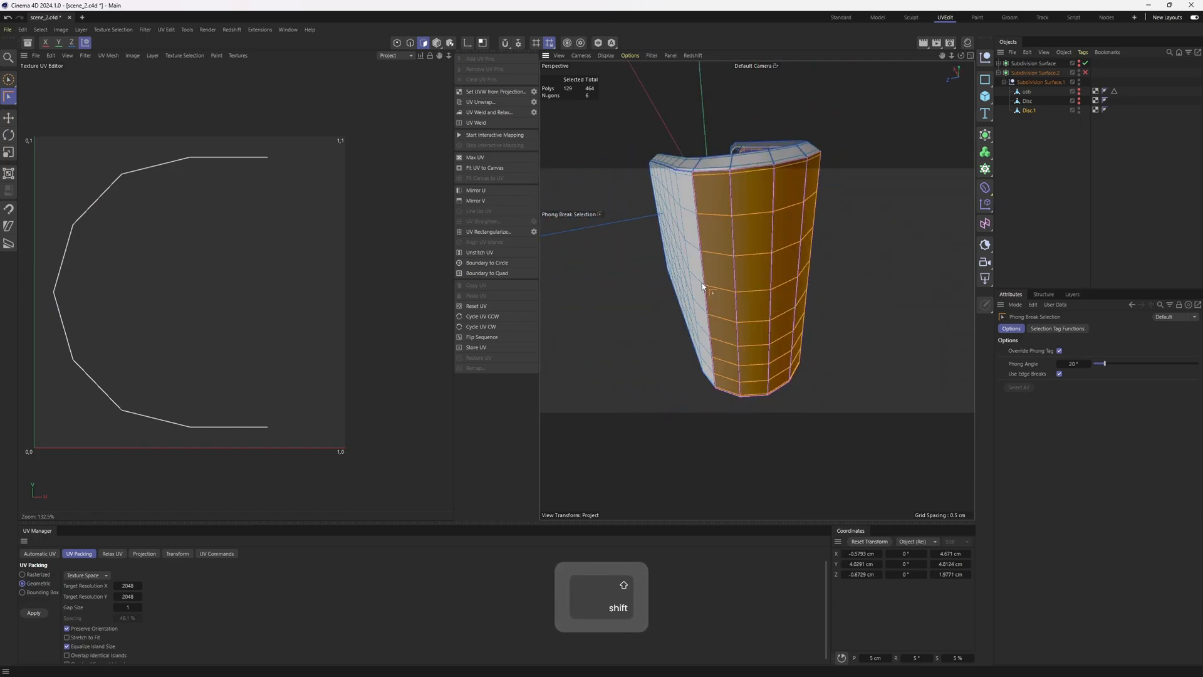
pyautogui.keyDown('shift'); pyautogui.click(679, 295); pyautogui.keyUp('shift')
# - Unwrap the selected outer surface and move its UV island outside the UV square
pyautogui.keyDown('alt'); pyautogui.moveTo(679, 293); pyautogui.dragTo(702, 207); pyautogui.keyUp('alt')
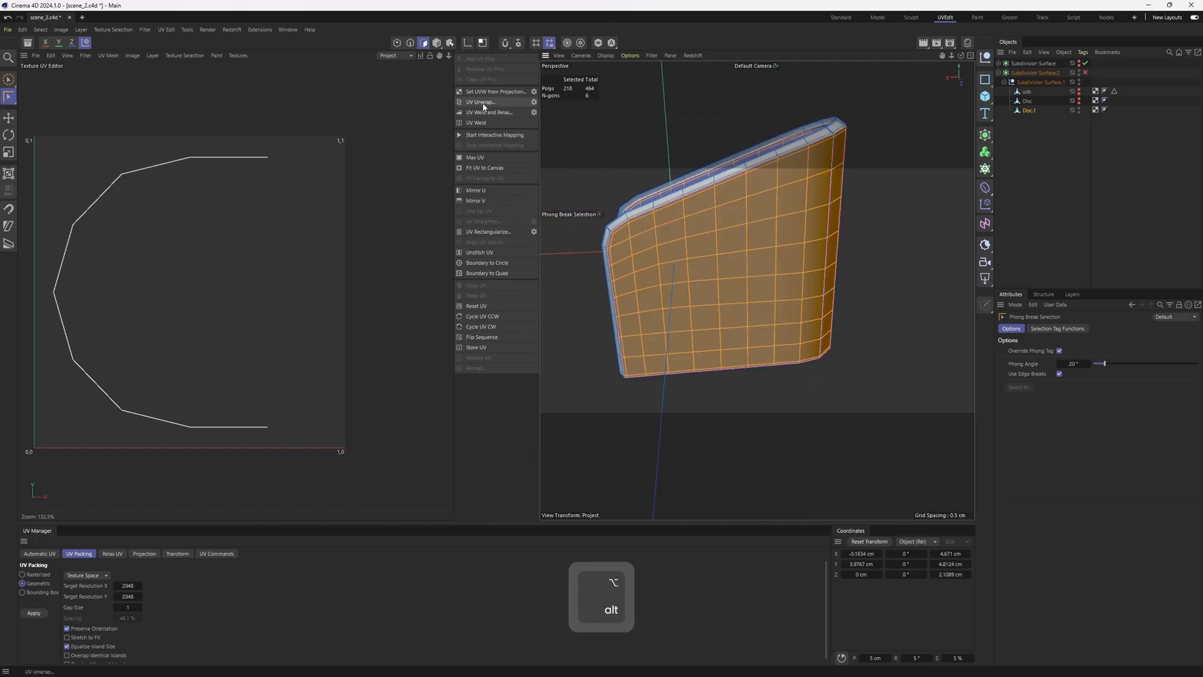
pyautogui.click(483, 102)
pyautogui.press('3')
pyautogui.scroll(-3, 265, 283)
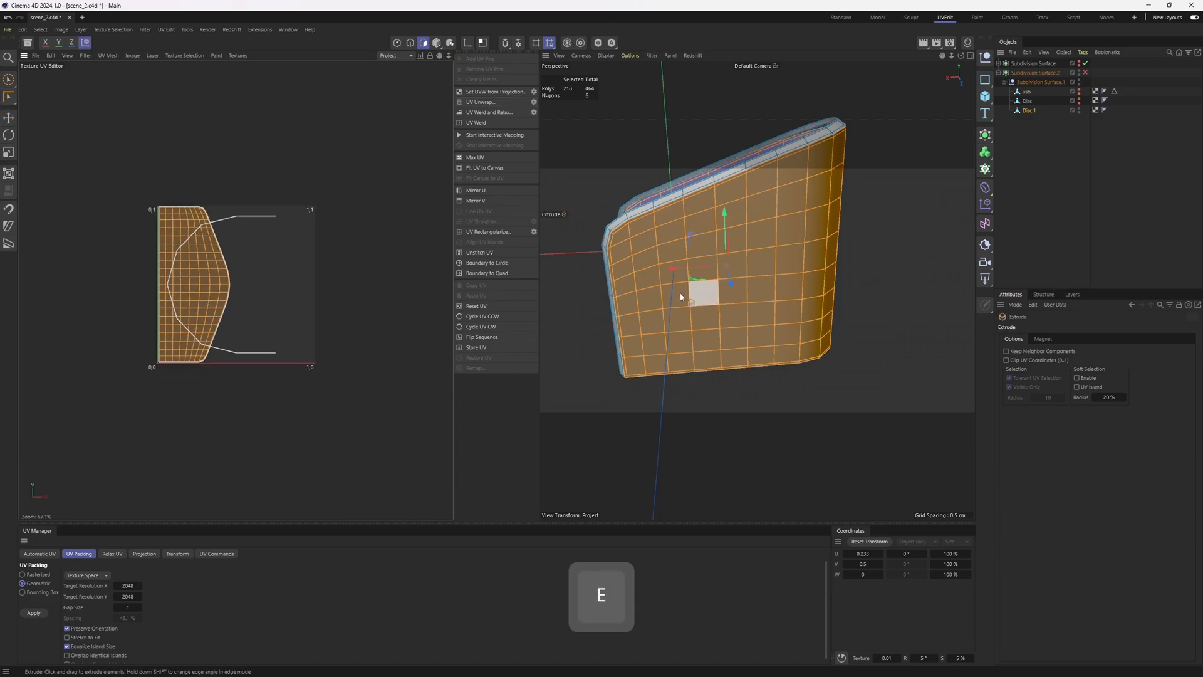
pyautogui.moveTo(196, 310); pyautogui.dragTo(41, 205)
# - Hide the cover's unwrapped outer surface polygons
pyautogui.keyDown('alt'); pyautogui.moveTo(626, 284); pyautogui.dragTo(684, 292); pyautogui.keyUp('alt')
pyautogui.press('v')
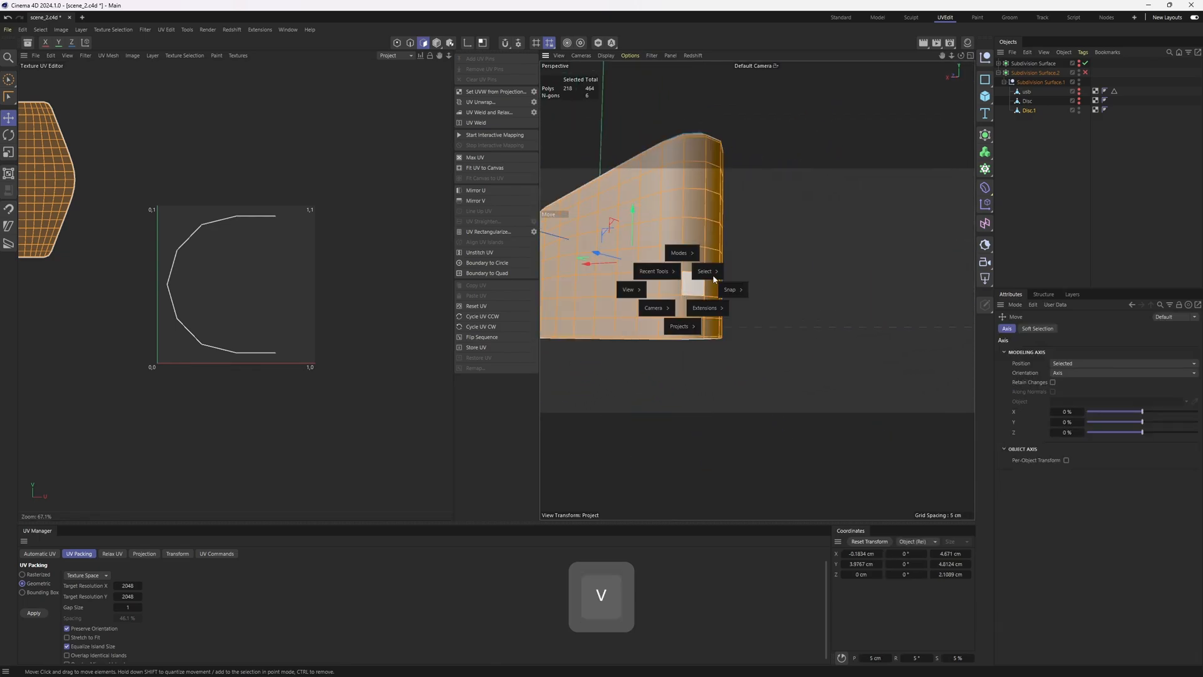
pyautogui.moveTo(711, 275)
pyautogui.click(760, 193)
pyautogui.keyDown('alt'); pyautogui.moveTo(761, 192); pyautogui.dragTo(700, 390); pyautogui.keyUp('alt')
# - Outline the cover's bottom rim with a loop selection and select its polygons with Fill Selection
pyautogui.keyDown('shift'); pyautogui.doubleClick(725, 430); pyautogui.keyUp('shift')
pyautogui.scroll(-5, 701, 390)
pyautogui.scroll(5, 653, 339)
pyautogui.keyDown('alt'); pyautogui.moveTo(653, 339); pyautogui.dragTo(695, 333); pyautogui.keyUp('alt')
pyautogui.scroll(-3, 645, 338)
pyautogui.press('u')
pyautogui.press('f')
pyautogui.click(643, 376)
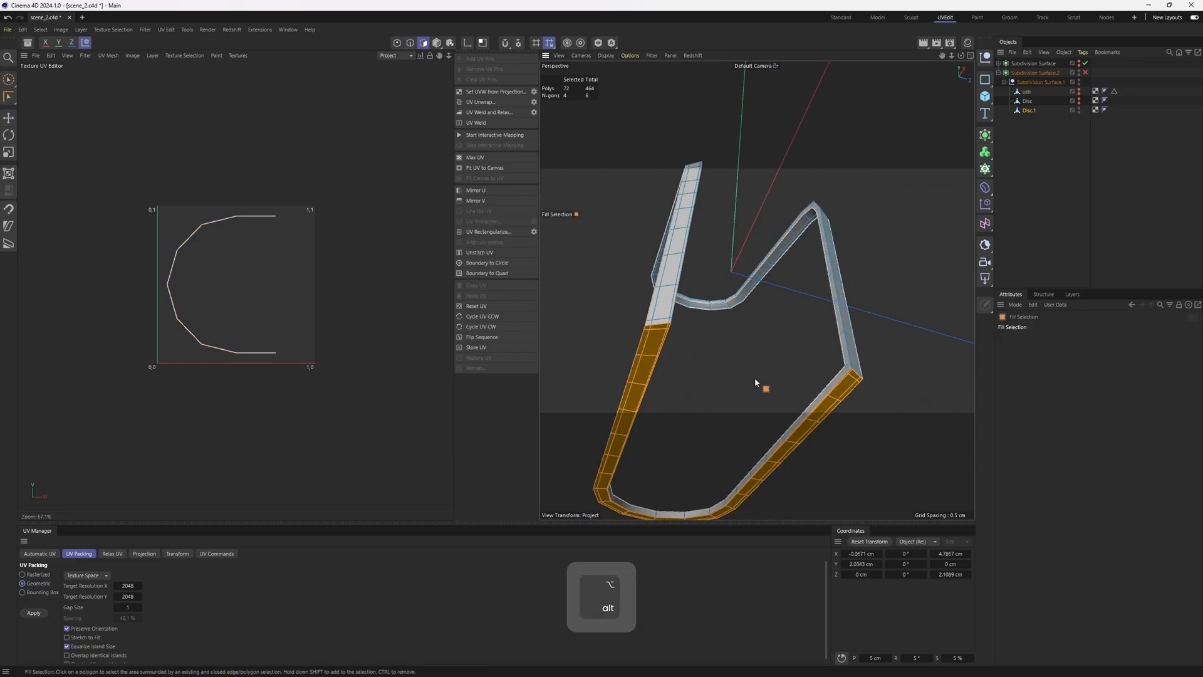
# - Unwrap the bottom rim and align its UV island horizontally using the edge at the middle of the curve
pyautogui.keyDown('alt'); pyautogui.moveTo(755, 377); pyautogui.dragTo(728, 335); pyautogui.keyUp('alt')
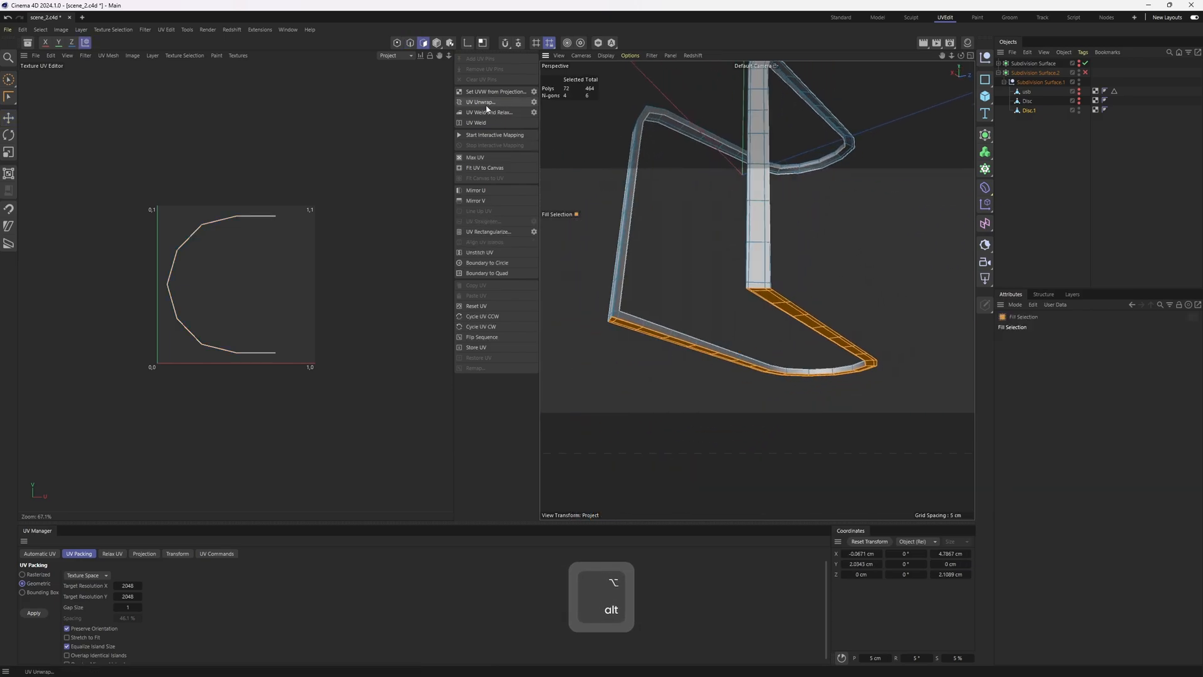
pyautogui.press('3')
pyautogui.scroll(8, 300, 238)
pyautogui.press('2')
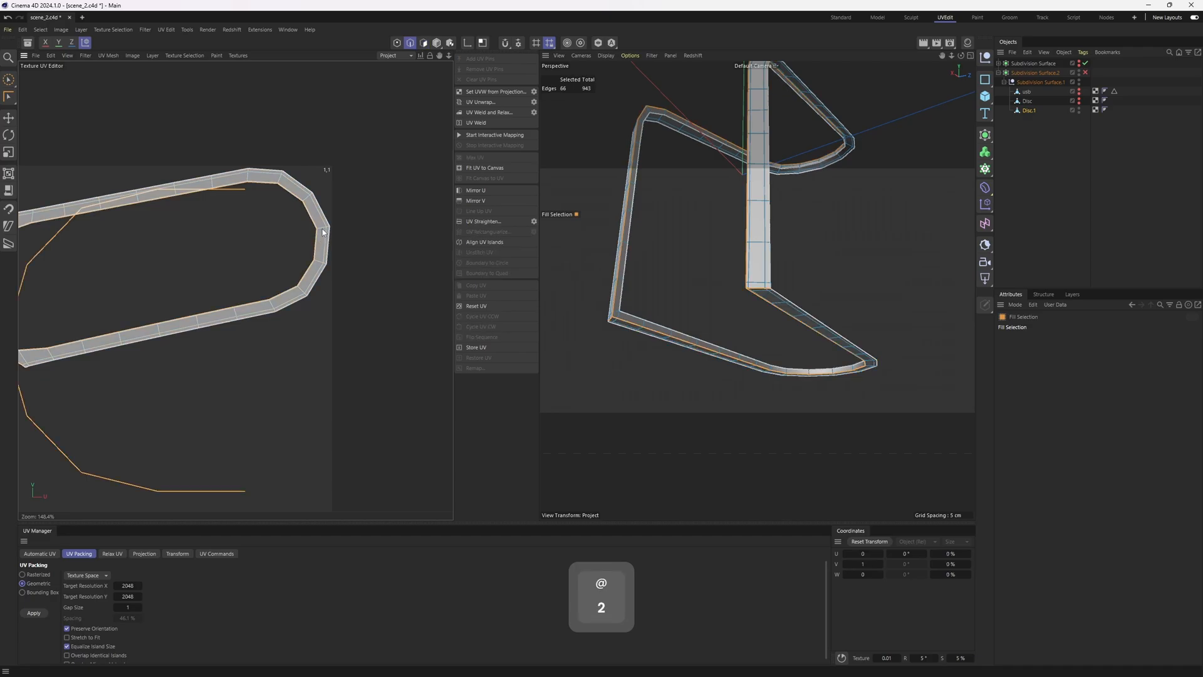
pyautogui.press('e')
pyautogui.click(322, 228)
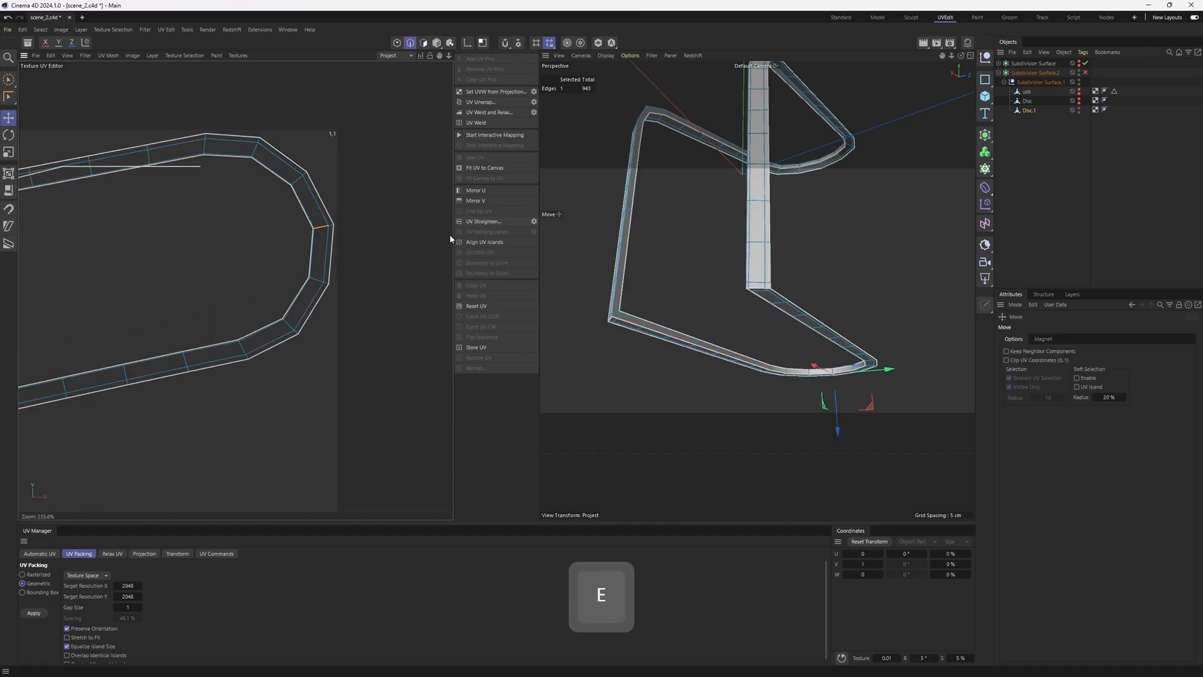
pyautogui.click(485, 242)
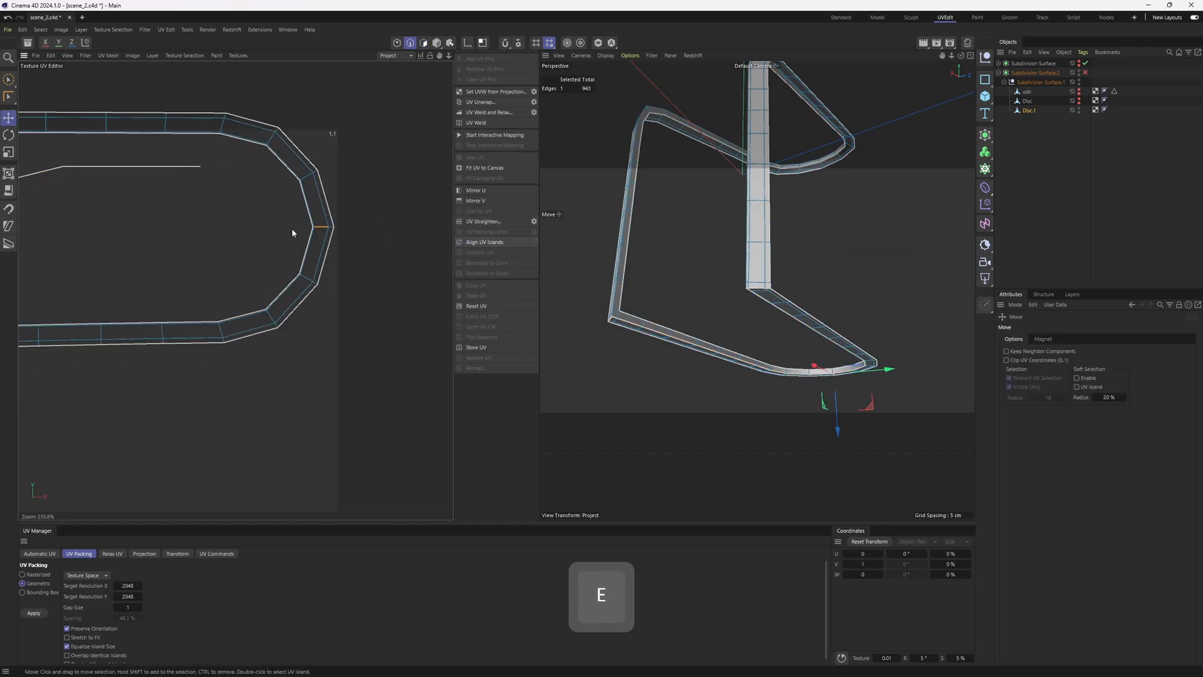
# - Move the bottom rim's UV island outside the UV square and hide the rim's polygons
pyautogui.scroll(-6, 290, 232)
pyautogui.press('3')
pyautogui.moveTo(272, 288); pyautogui.dragTo(378, 168)
pyautogui.scroll(1, 725, 282)
pyautogui.press('v')
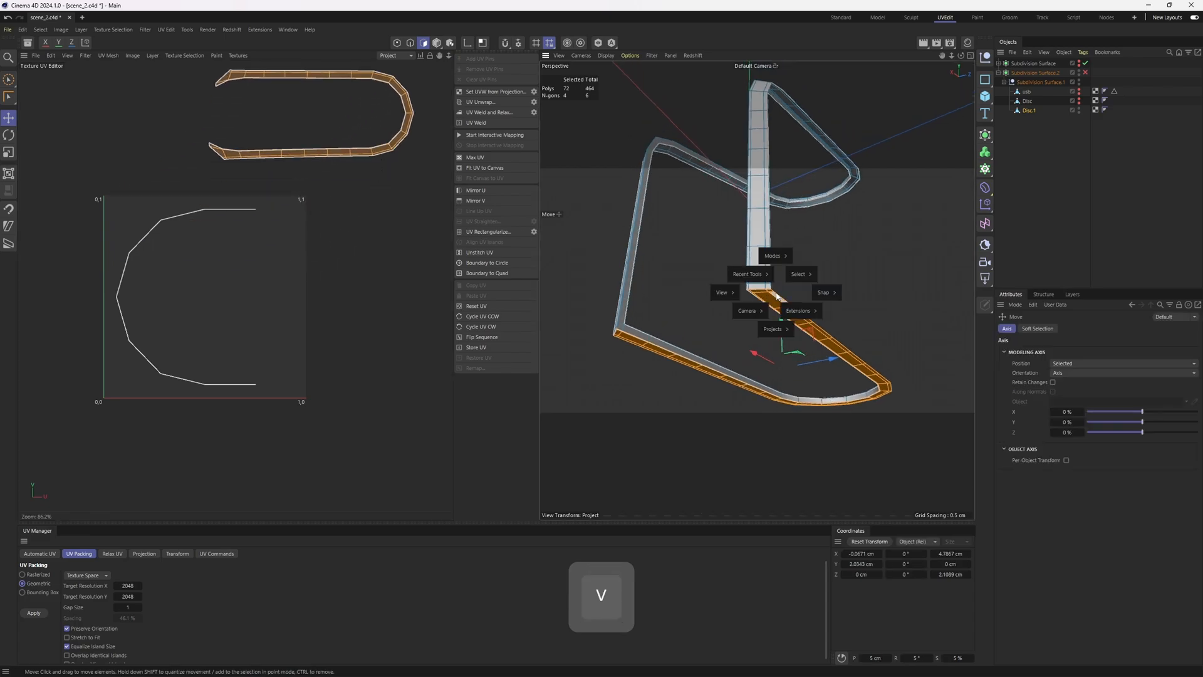
pyautogui.moveTo(809, 276)
pyautogui.click(855, 198)
# - Select the long edge loop along the fold of the cover's remaining rim
pyautogui.keyDown('alt'); pyautogui.moveTo(839, 235); pyautogui.dragTo(607, 360); pyautogui.keyUp('alt')
pyautogui.press('2')
pyautogui.scroll(-4, 761, 320)
pyautogui.scroll(4, 607, 363)
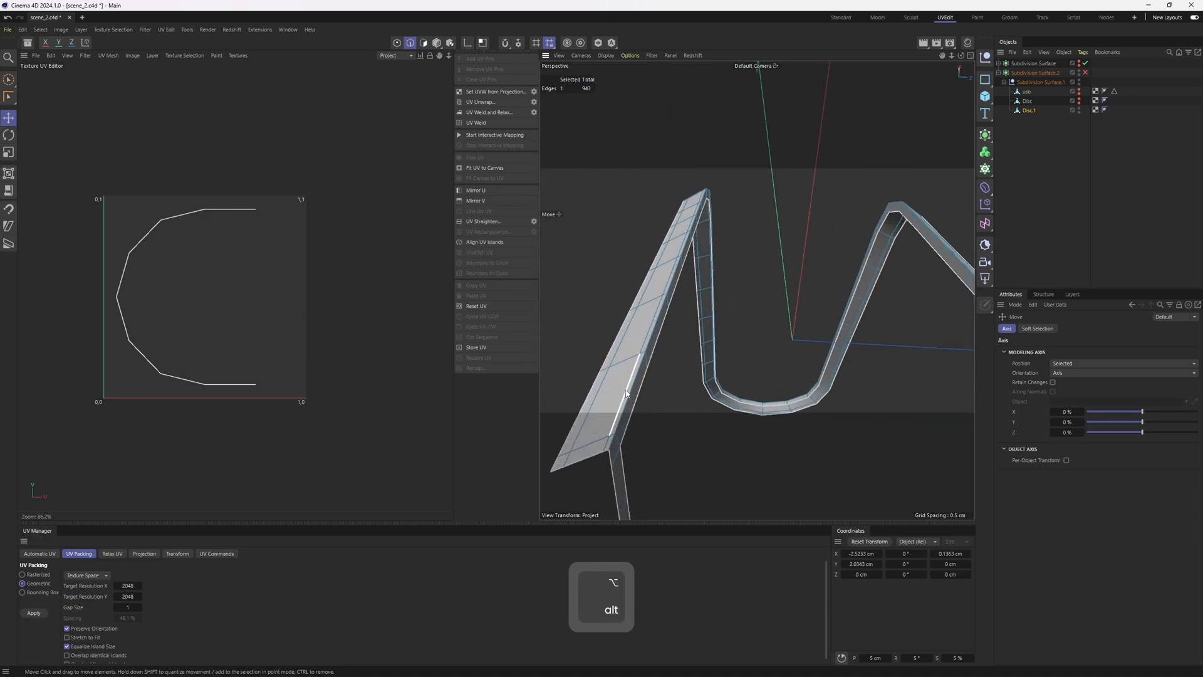
pyautogui.doubleClick(625, 407)
pyautogui.scroll(-4, 627, 406)
pyautogui.keyDown('alt'); pyautogui.moveTo(832, 356); pyautogui.dragTo(820, 391); pyautogui.keyUp('alt')
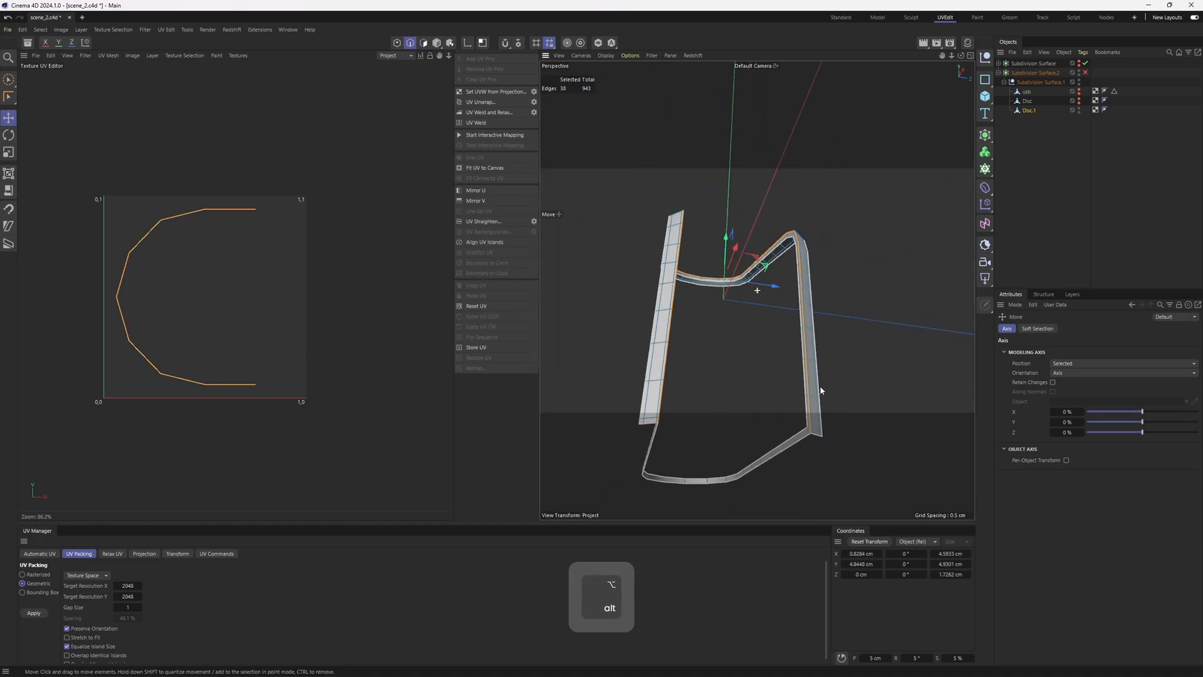
# - Add the short edges at both lower ends of the rim to the edge selection
pyautogui.keyDown('alt'); pyautogui.moveTo(811, 441); pyautogui.dragTo(808, 305); pyautogui.keyUp('alt')
pyautogui.press('u')
pyautogui.press('f')
pyautogui.press('2')
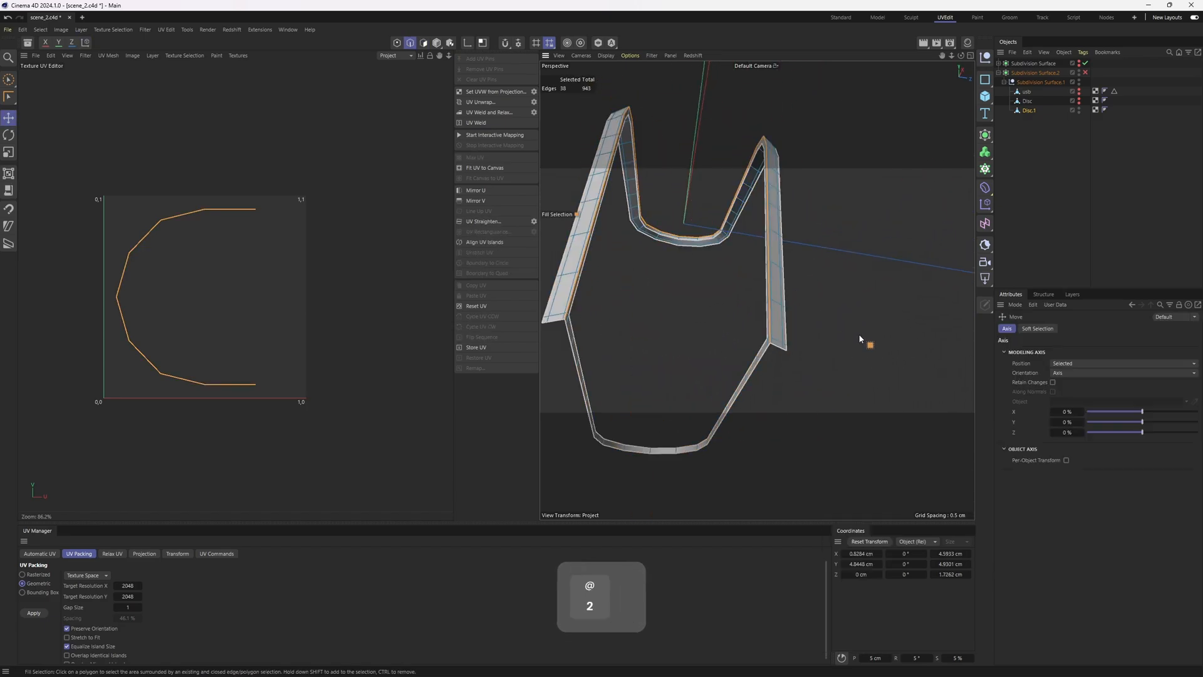
pyautogui.keyDown('alt'); pyautogui.moveTo(758, 341); pyautogui.dragTo(773, 339, button='right'); pyautogui.keyUp('alt')
pyautogui.keyDown('alt'); pyautogui.moveTo(773, 339); pyautogui.dragTo(819, 372); pyautogui.keyUp('alt')
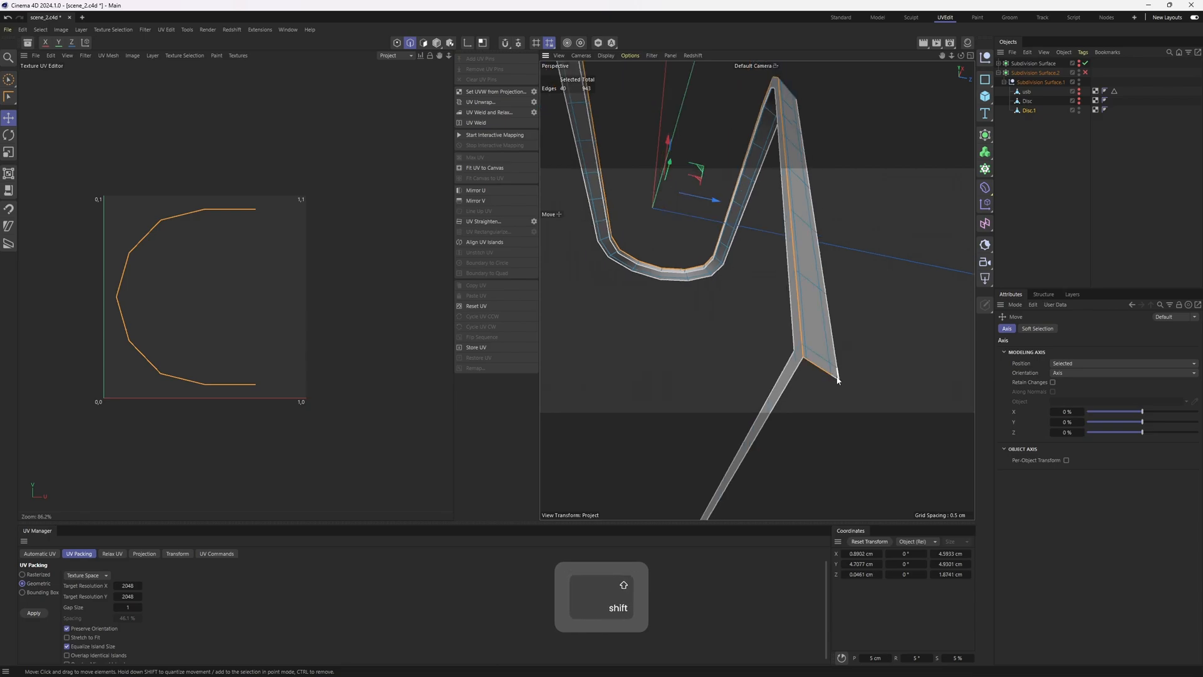
pyautogui.keyDown('alt'); pyautogui.moveTo(875, 381); pyautogui.dragTo(646, 292); pyautogui.keyUp('alt')
pyautogui.keyDown('shift'); pyautogui.click(622, 297); pyautogui.keyUp('shift')
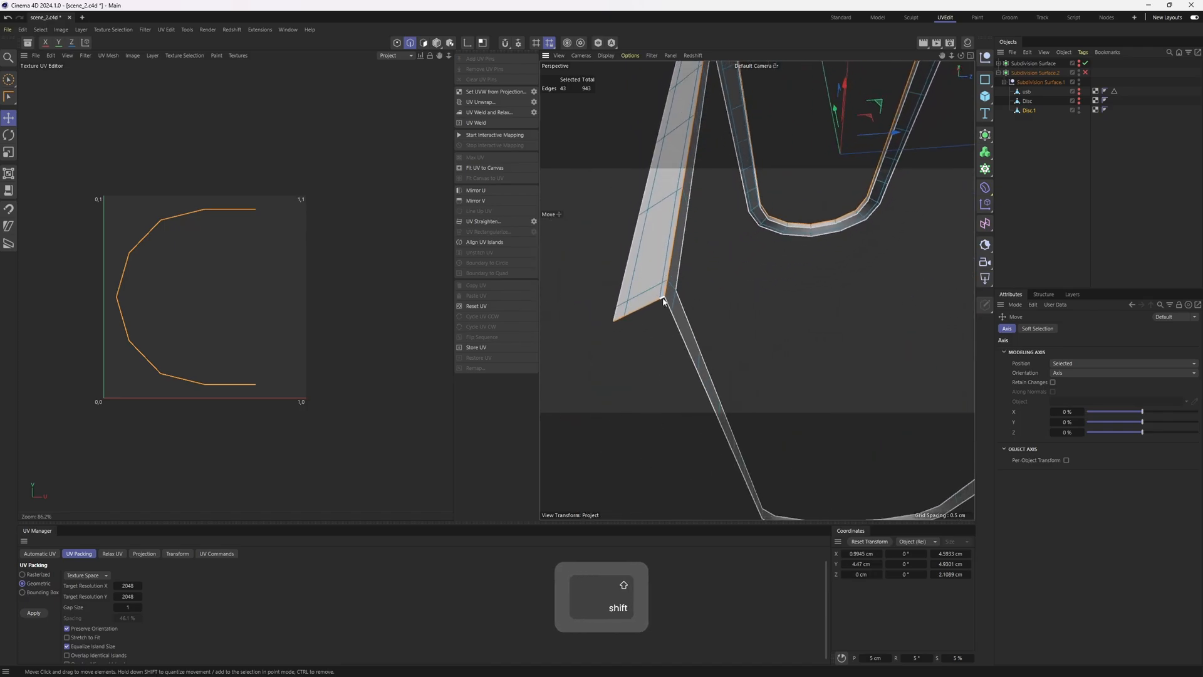
pyautogui.keyDown('shift'); pyautogui.click(663, 299); pyautogui.keyUp('shift')
# - Select the enclosed rim strip with Fill Selection and unwrap it as one UV island
pyautogui.scroll(-5, 663, 299)
pyautogui.press('u')
pyautogui.press('f')
pyautogui.click(673, 252)
pyautogui.scroll(-4, 718, 317)
pyautogui.keyDown('alt'); pyautogui.moveTo(719, 317); pyautogui.dragTo(616, 273); pyautogui.keyUp('alt')
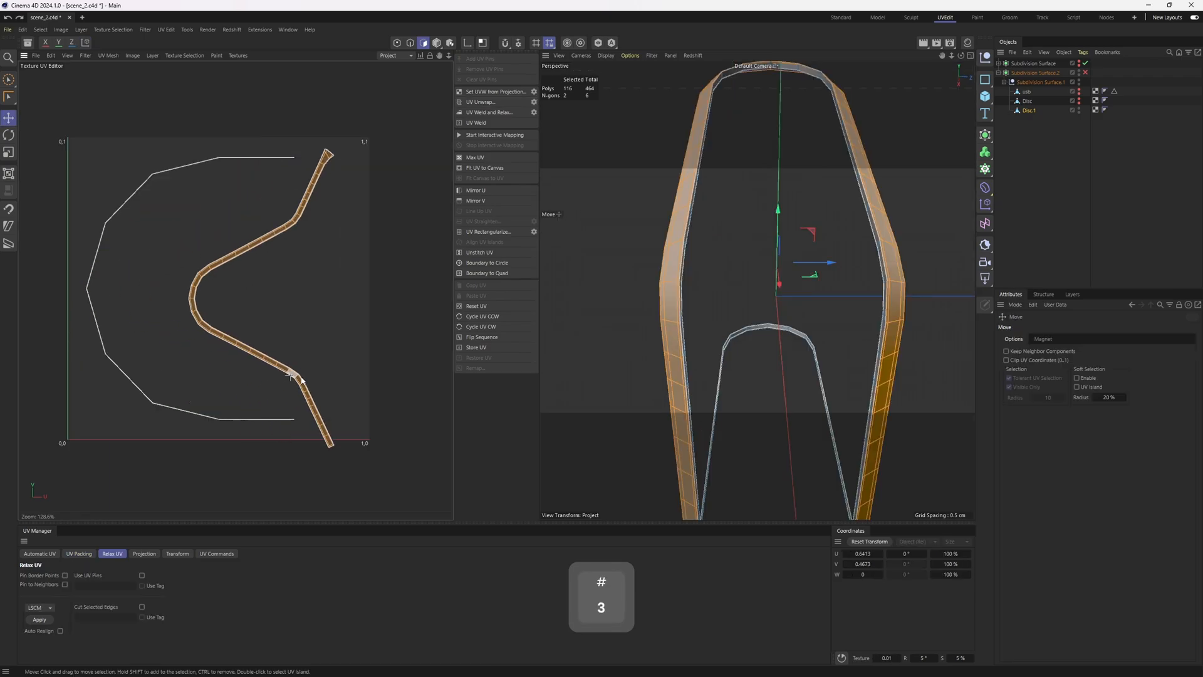
# - Shift the selected rim strip's UV island slightly towards the right edge of the UV square
pyautogui.moveTo(295, 375); pyautogui.dragTo(342, 384)
pyautogui.keyDown('alt'); pyautogui.moveTo(696, 282); pyautogui.dragTo(633, 282, button='right'); pyautogui.keyUp('alt')
pyautogui.scroll(5, 270, 322)
pyautogui.press('2')
pyautogui.scroll(-6, 201, 297)
pyautogui.press('0')
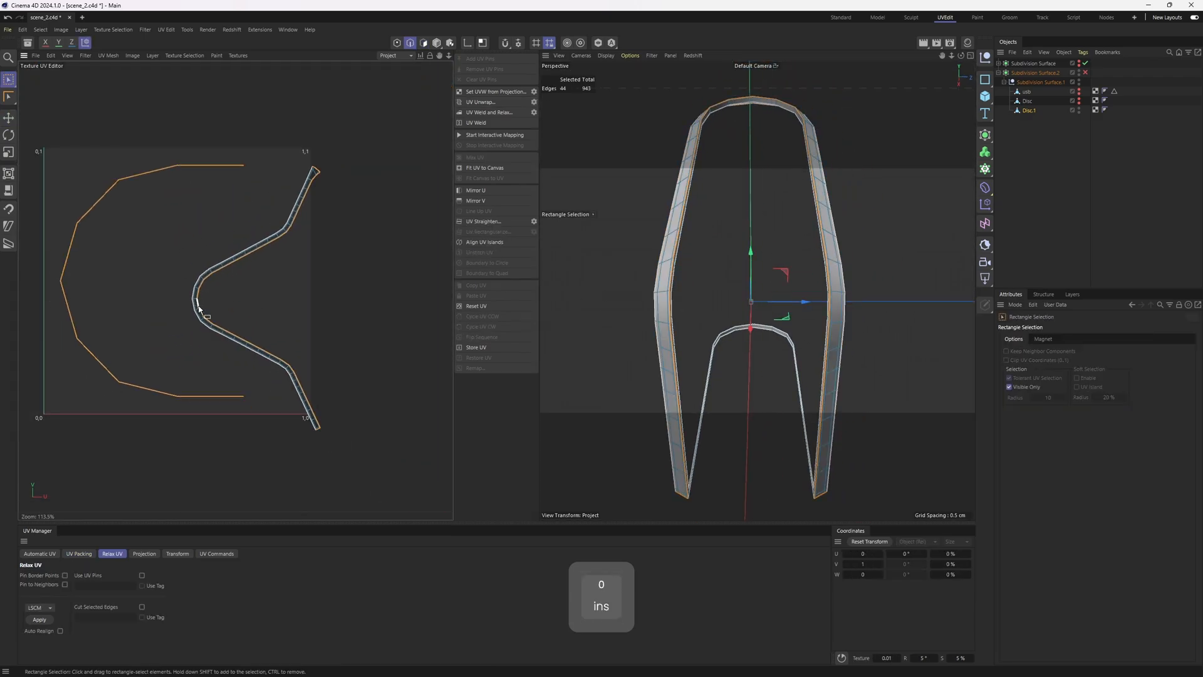
pyautogui.press('3')
pyautogui.moveTo(187, 298); pyautogui.dragTo(325, 435)
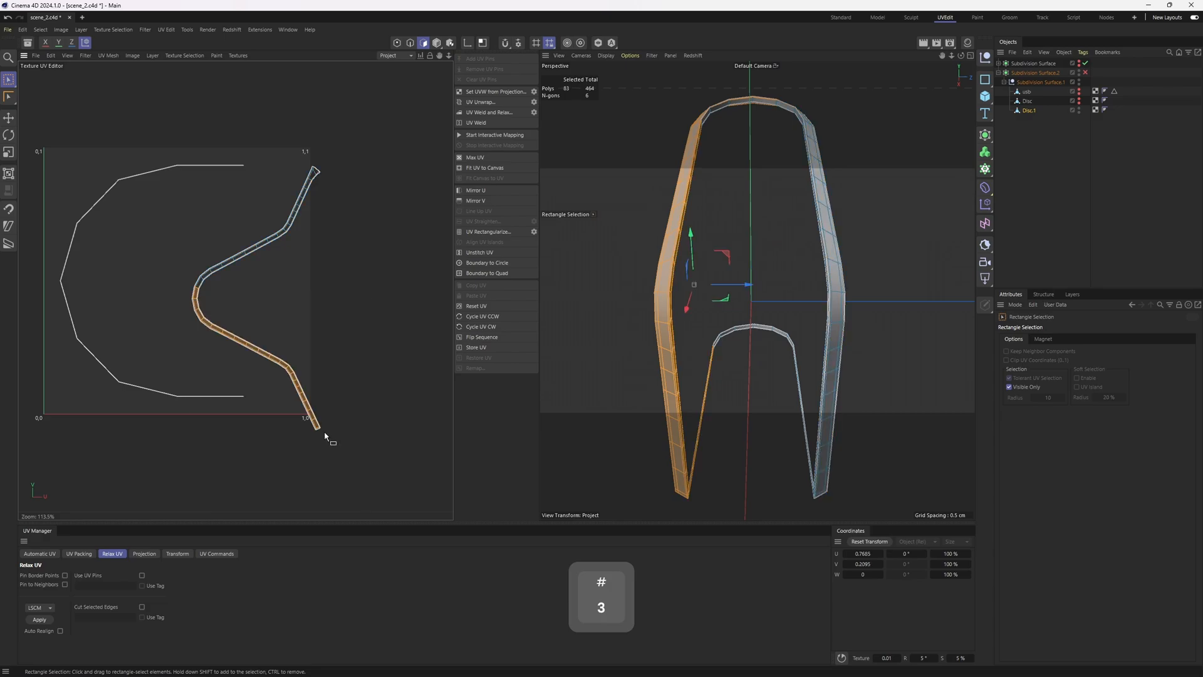
pyautogui.moveTo(317, 385); pyautogui.dragTo(317, 380)
pyautogui.hotkey('ctrl', 'z')
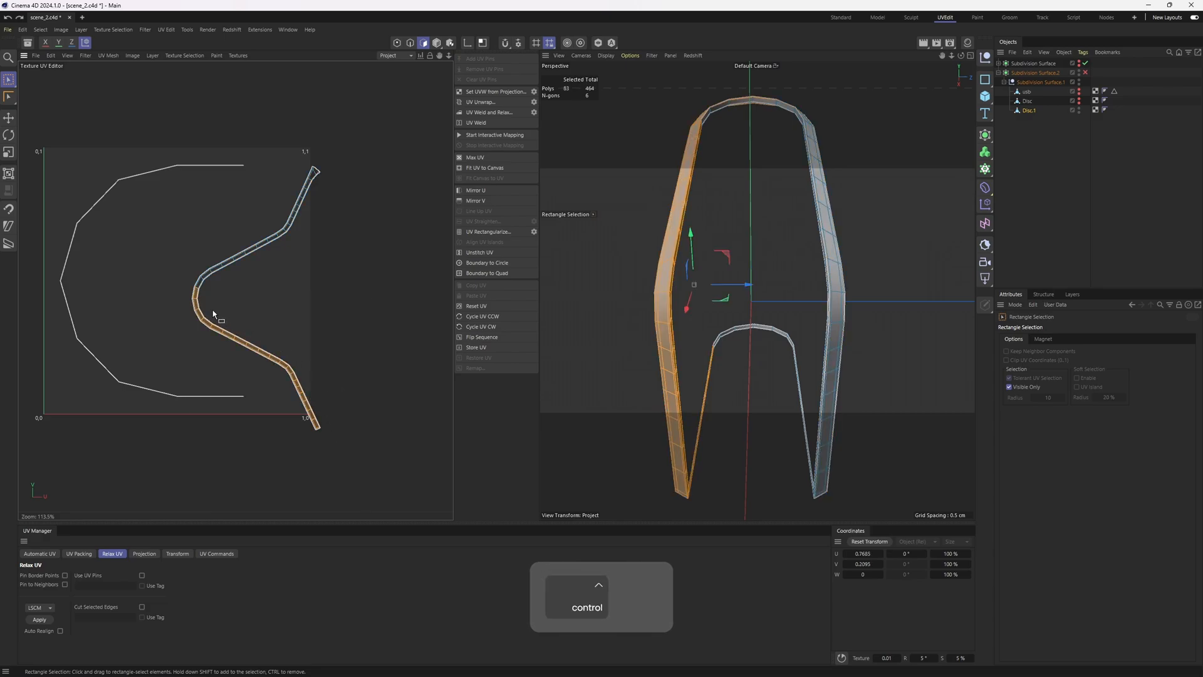
pyautogui.moveTo(183, 298); pyautogui.dragTo(363, 430)
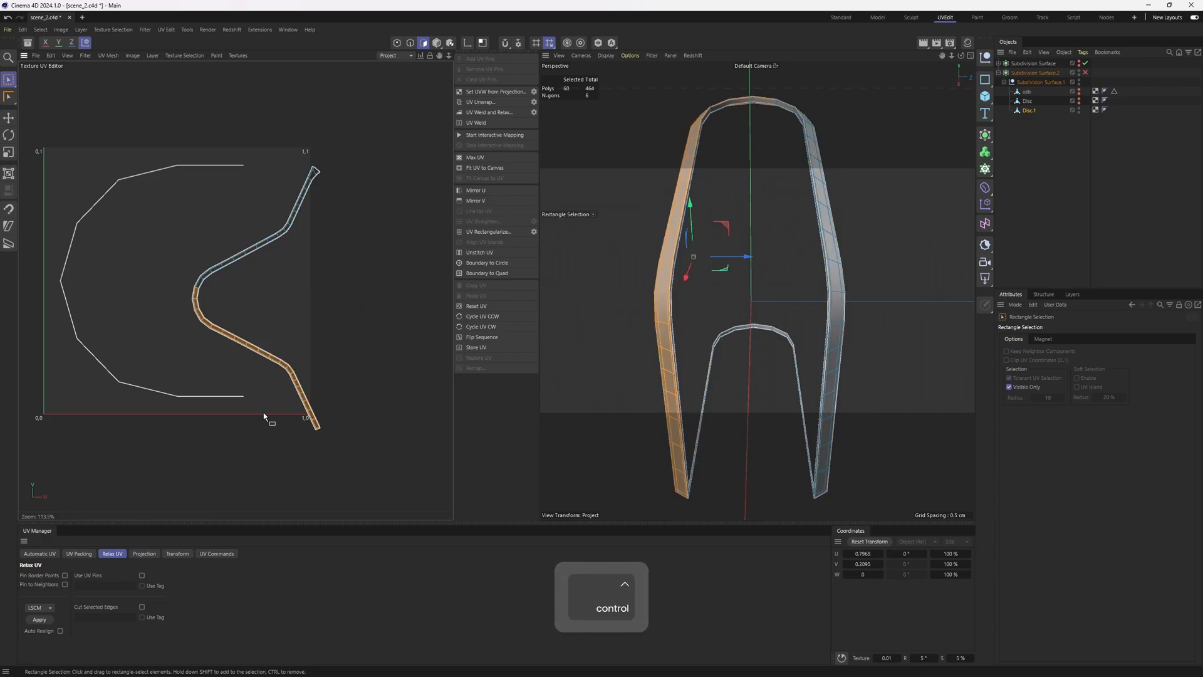
pyautogui.press('3')
pyautogui.moveTo(301, 376); pyautogui.dragTo(326, 382)
pyautogui.hotkey('ctrl', 'z')
pyautogui.press('e')
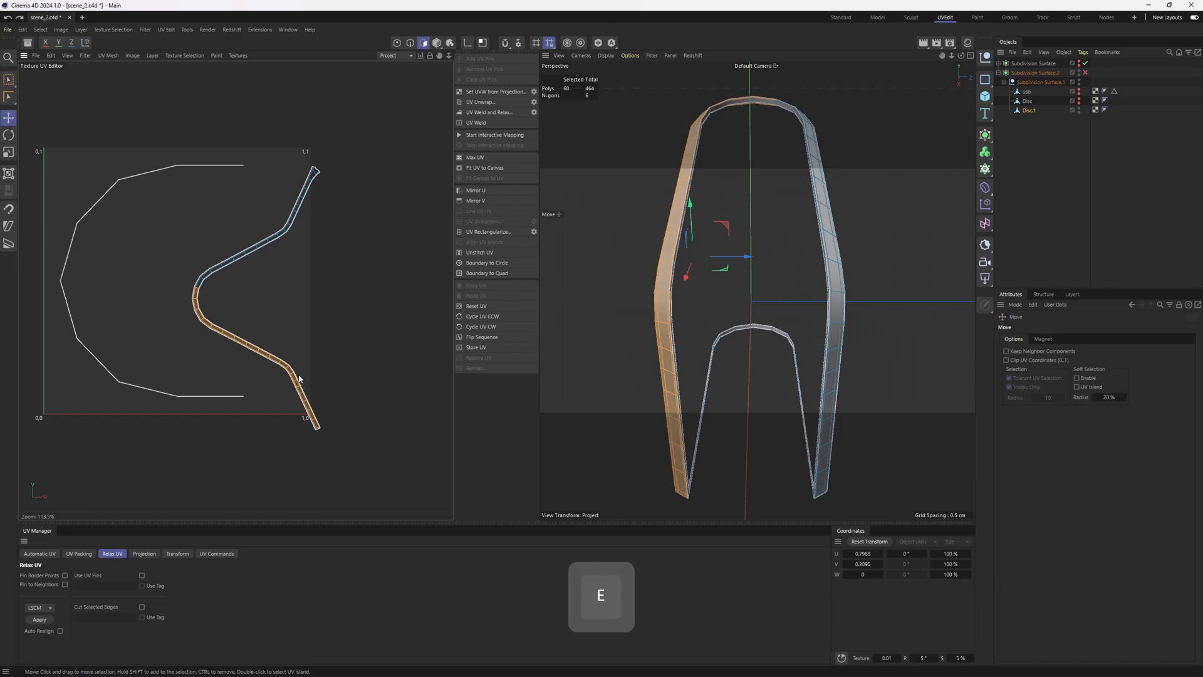
pyautogui.hotkey('ctrl', 'z')
pyautogui.scroll(3, 222, 301)
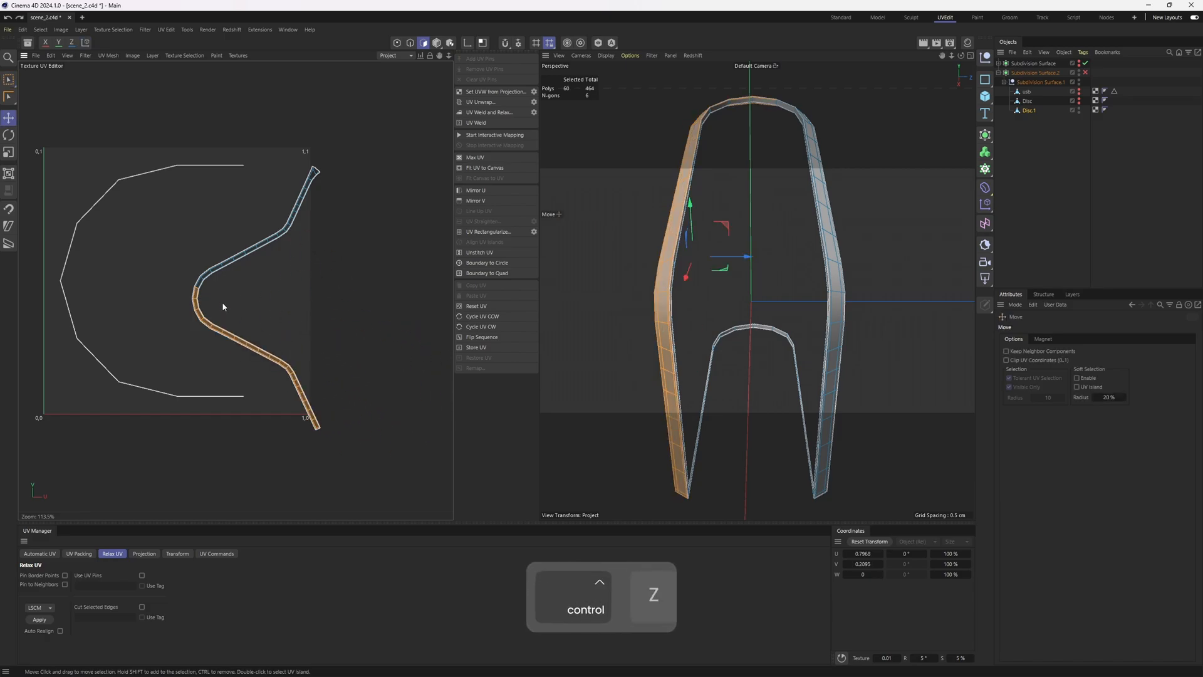
# - Select the lower half of the rim's UV strip up to its middle and split it off past the UV square's right edge
pyautogui.press('space')
pyautogui.moveTo(156, 263); pyautogui.dragTo(210, 299)
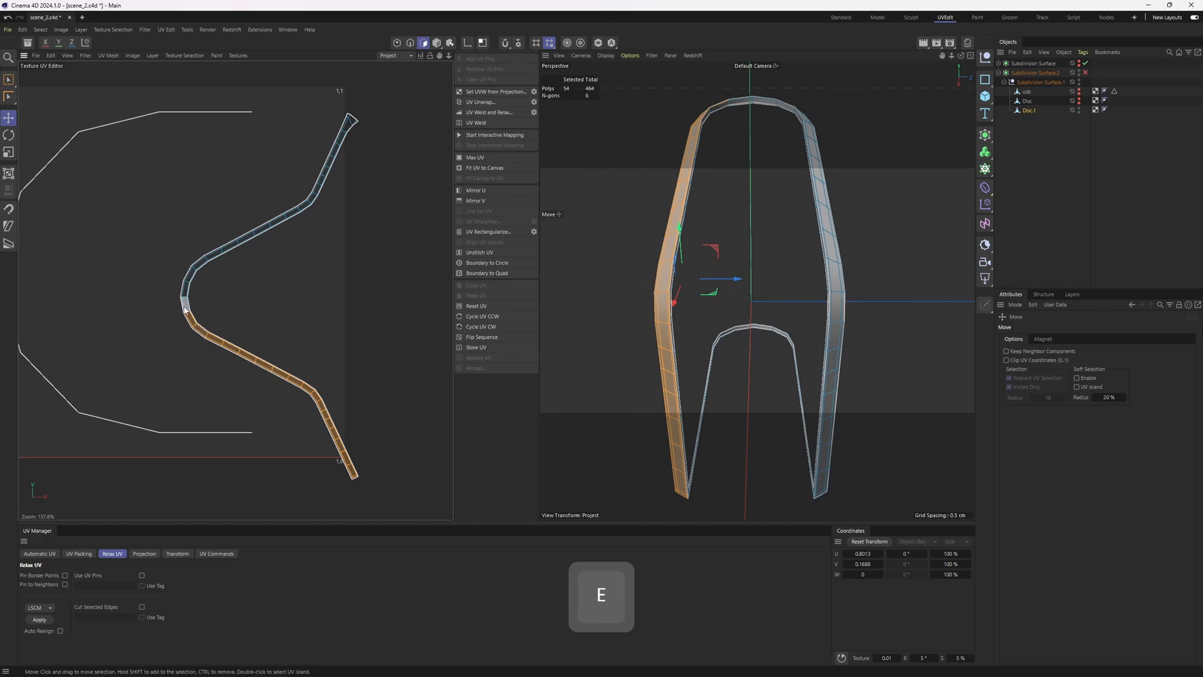
pyautogui.press('space')
pyautogui.keyDown('shift'); pyautogui.click(185, 304); pyautogui.keyUp('shift')
pyautogui.press('e')
pyautogui.moveTo(251, 342); pyautogui.dragTo(410, 337)
pyautogui.scroll(-5, 335, 302)
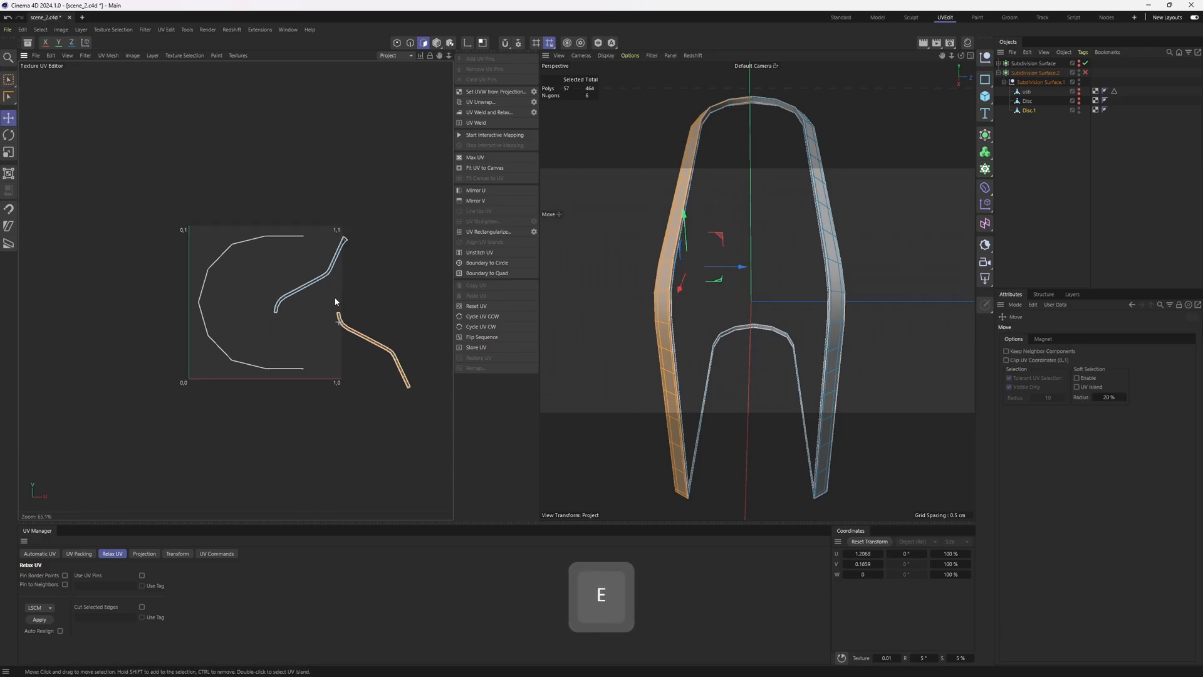
# - Add the upper half strip to the selection, move both halves outside the UV square and hide their polygons
pyautogui.keyDown('shift'); pyautogui.doubleClick(328, 273); pyautogui.keyUp('shift')
pyautogui.moveTo(330, 281); pyautogui.dragTo(384, 274)
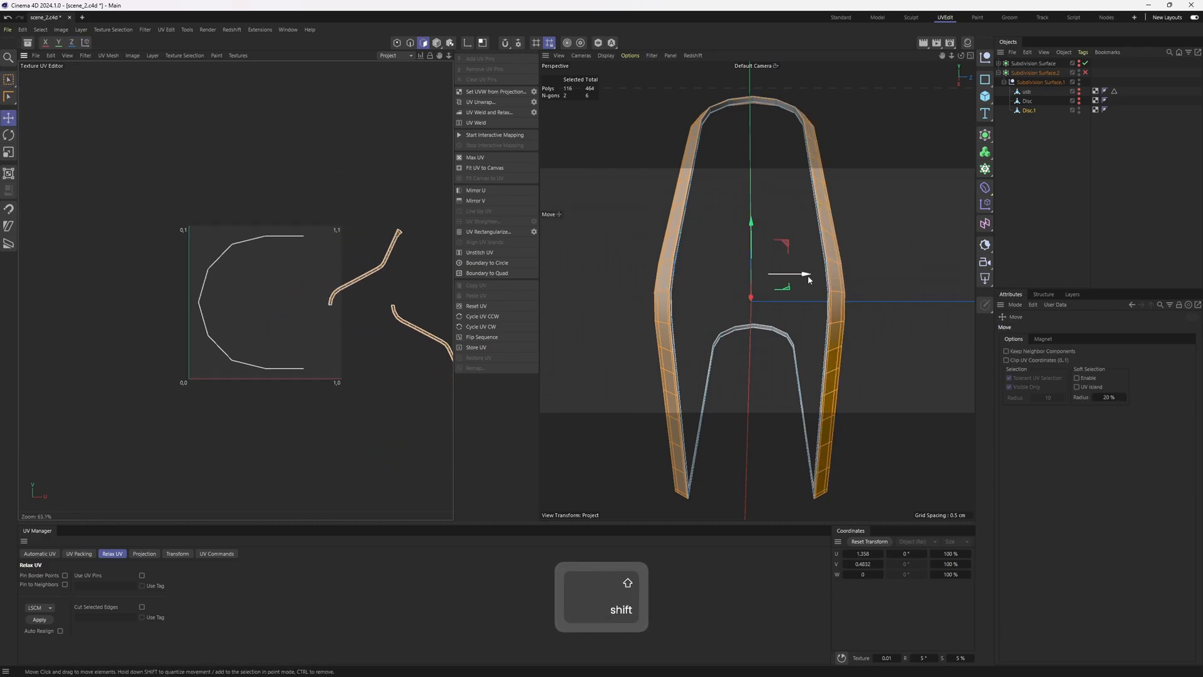
pyautogui.press('v')
pyautogui.moveTo(870, 280)
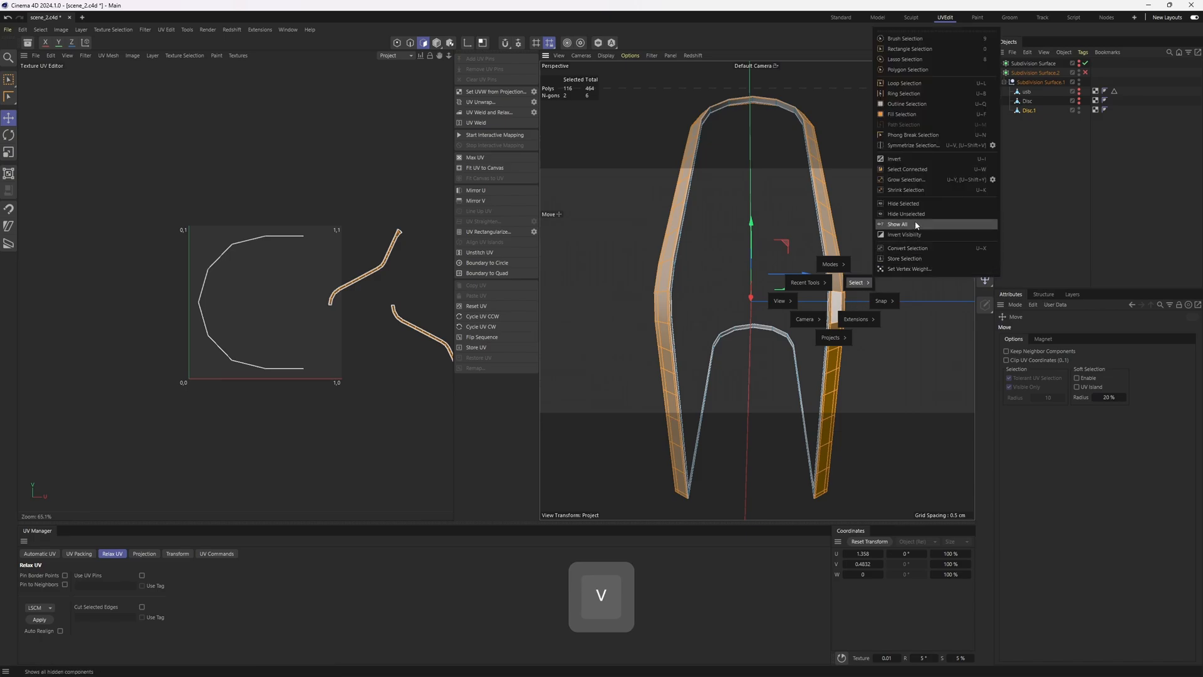
pyautogui.click(889, 207)
# - Select the edge loop along the fold of the remaining rim together with the short edges at its lower corners
pyautogui.keyDown('alt'); pyautogui.moveTo(889, 219); pyautogui.dragTo(796, 352); pyautogui.keyUp('alt')
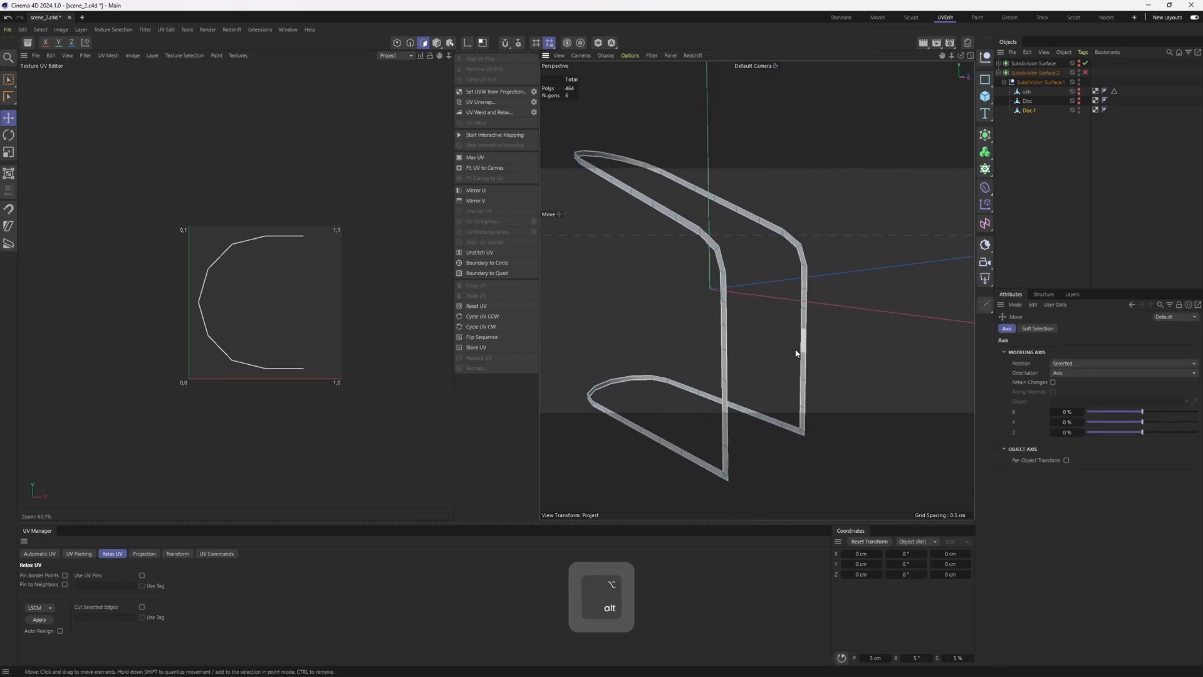
pyautogui.keyDown('alt'); pyautogui.moveTo(803, 425); pyautogui.dragTo(828, 407); pyautogui.keyUp('alt')
pyautogui.keyDown('alt'); pyautogui.moveTo(805, 428); pyautogui.dragTo(792, 384, button='right'); pyautogui.keyUp('alt')
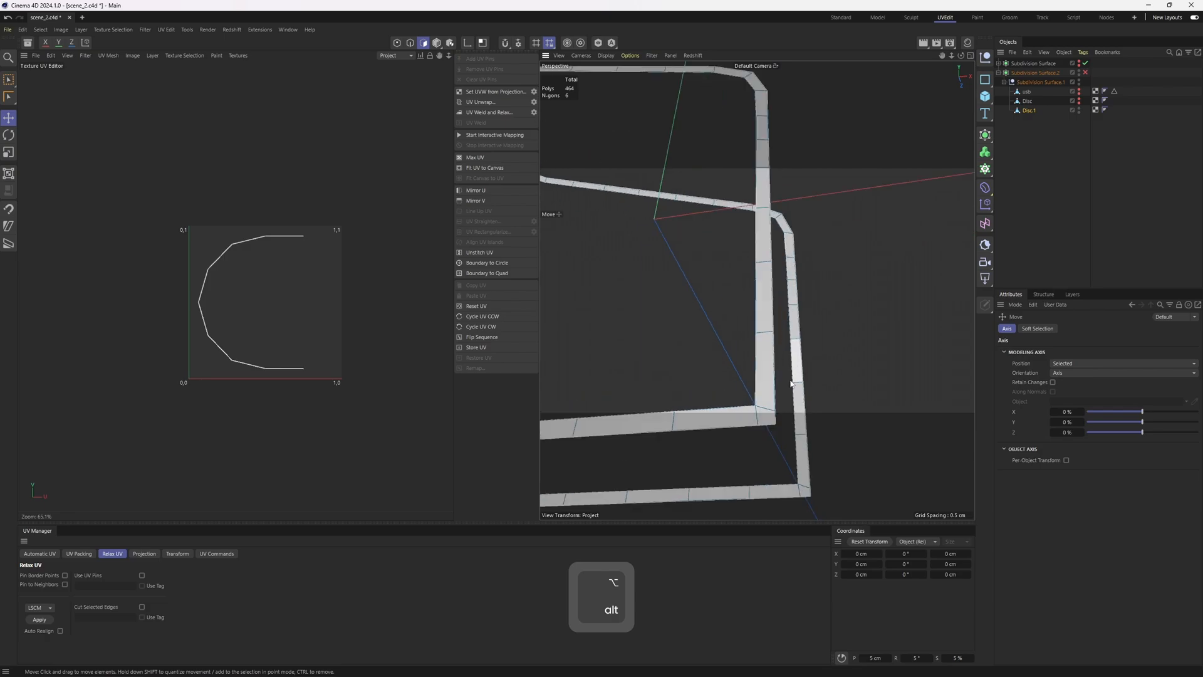
pyautogui.press('2')
pyautogui.scroll(-5, 792, 396)
pyautogui.press('3')
pyautogui.doubleClick(783, 388)
pyautogui.keyDown('alt'); pyautogui.moveTo(859, 419); pyautogui.dragTo(765, 419); pyautogui.keyUp('alt')
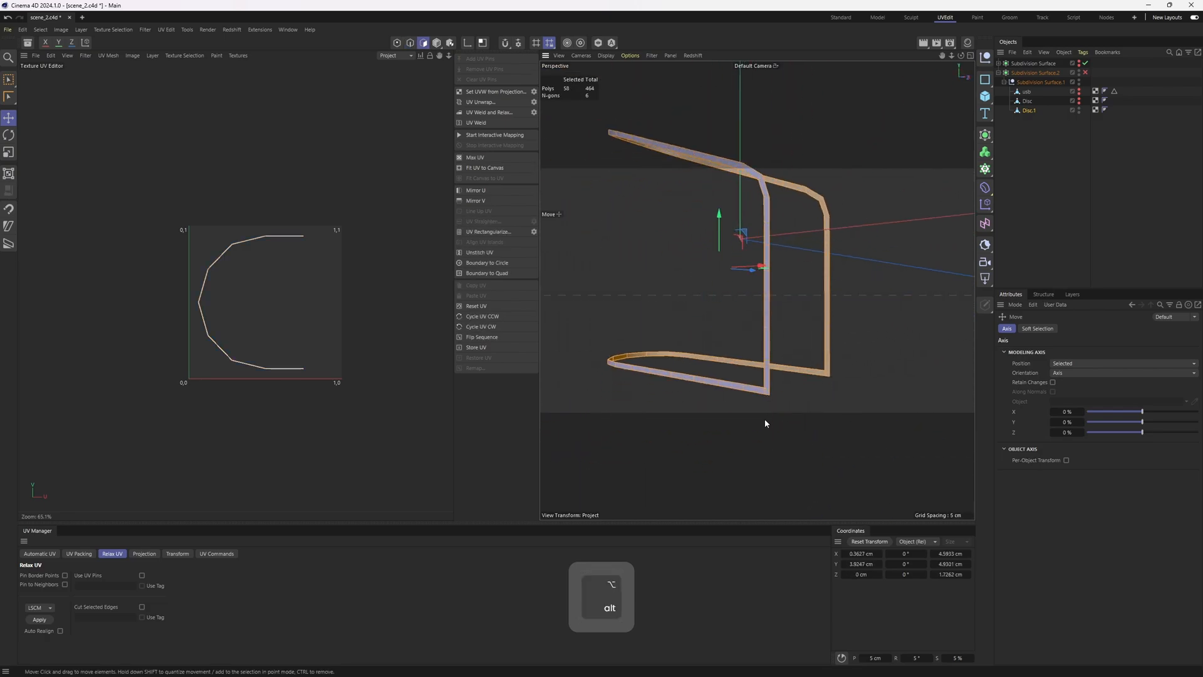
pyautogui.keyDown('alt'); pyautogui.moveTo(764, 419); pyautogui.dragTo(771, 374, button='right'); pyautogui.keyUp('alt')
pyautogui.press('2')
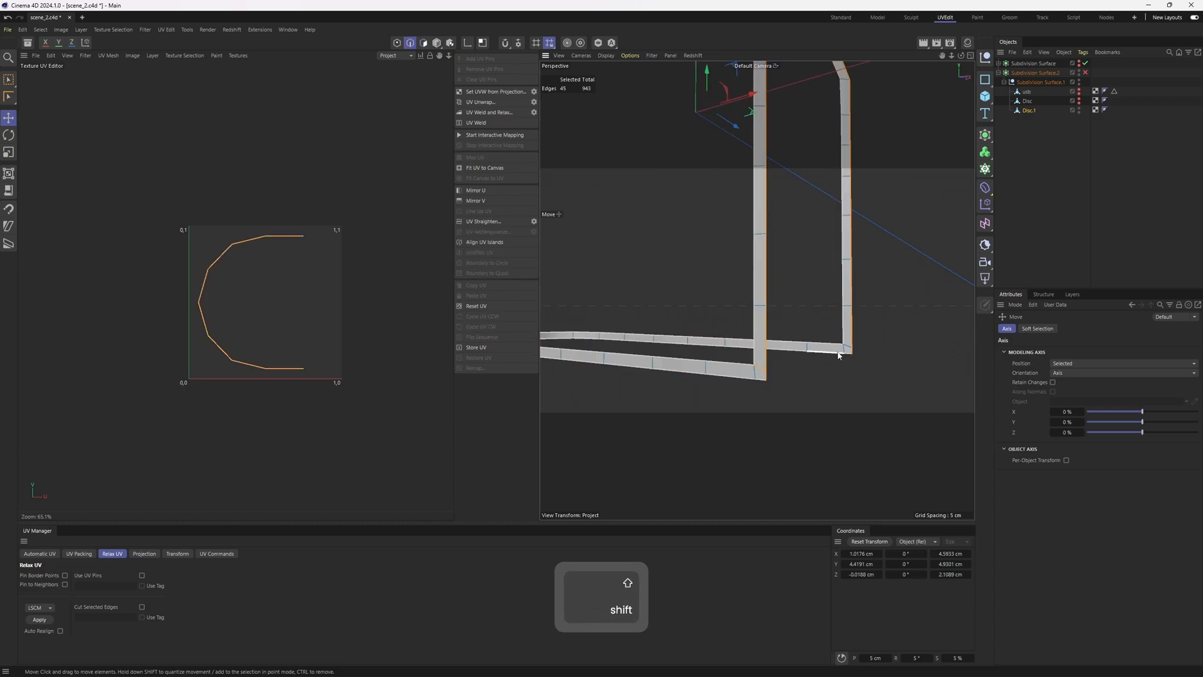
# - Unwrap the remaining rim strip along the selected edges
pyautogui.click(487, 102)
pyautogui.press('3')
pyautogui.scroll(3, 255, 309)
pyautogui.scroll(-5, 255, 309)
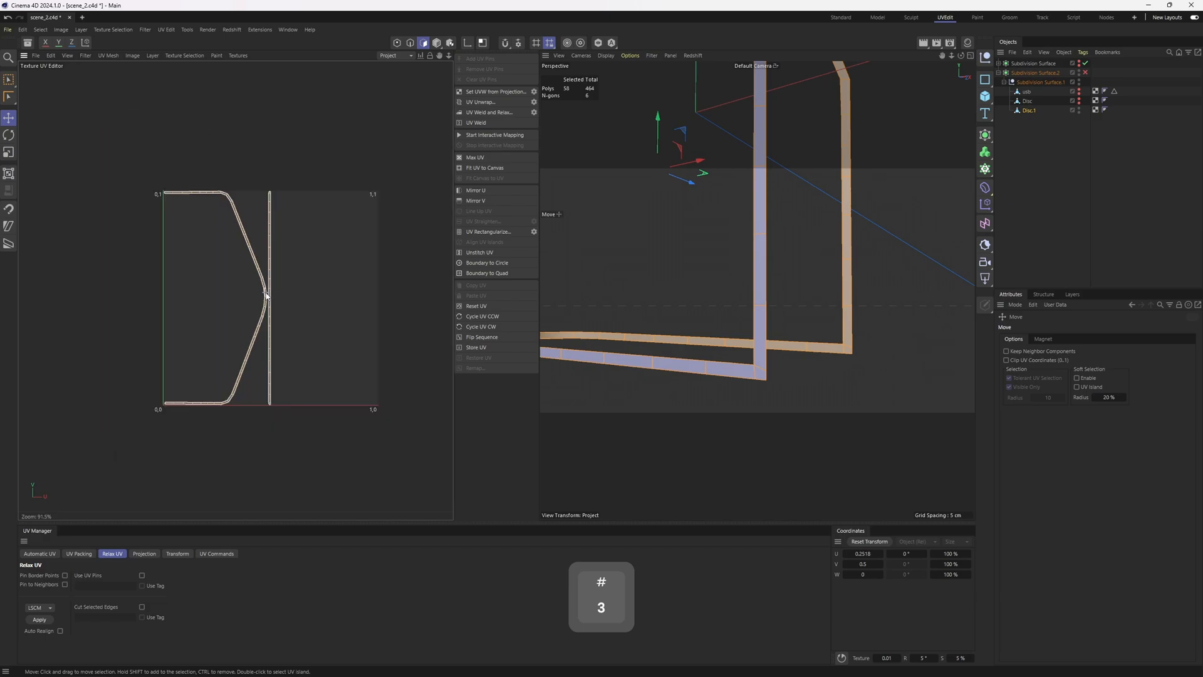
# - Show all hidden cover polygons, select everything and pack the UV islands with Geometric packing and Preserve Orientation off
pyautogui.hotkey('ctrl', 'a')
pyautogui.press('v')
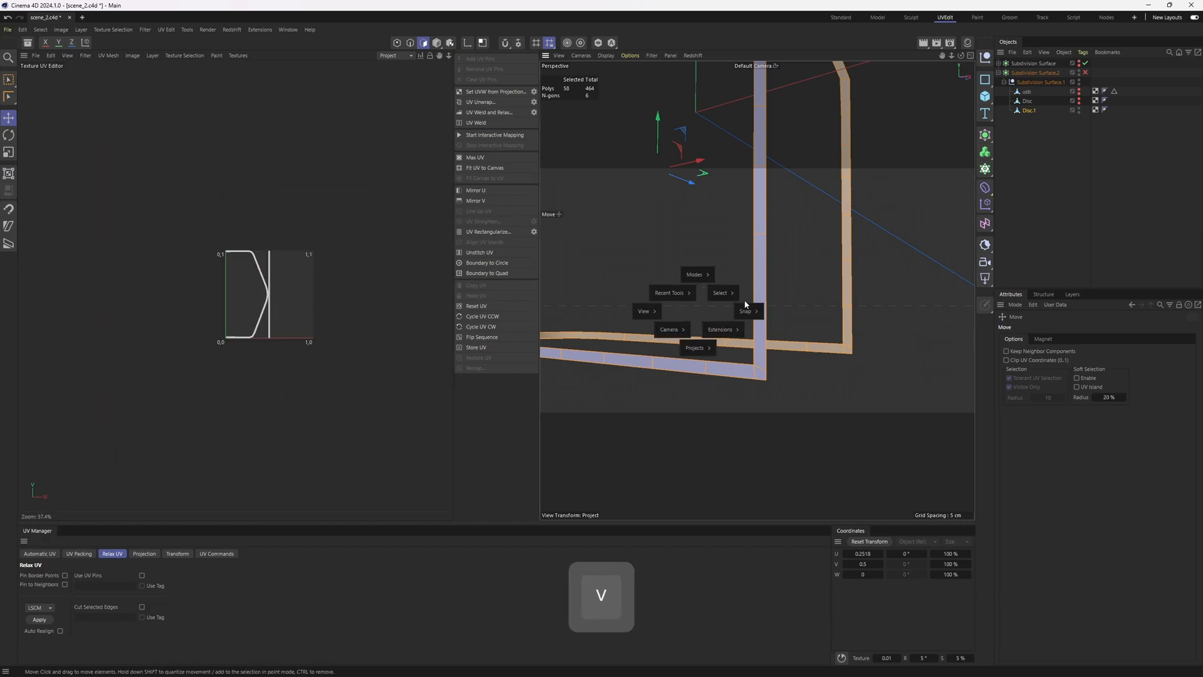
pyautogui.moveTo(727, 294)
pyautogui.click(776, 237)
pyautogui.press('3')
pyautogui.hotkey('ctrl', 'a')
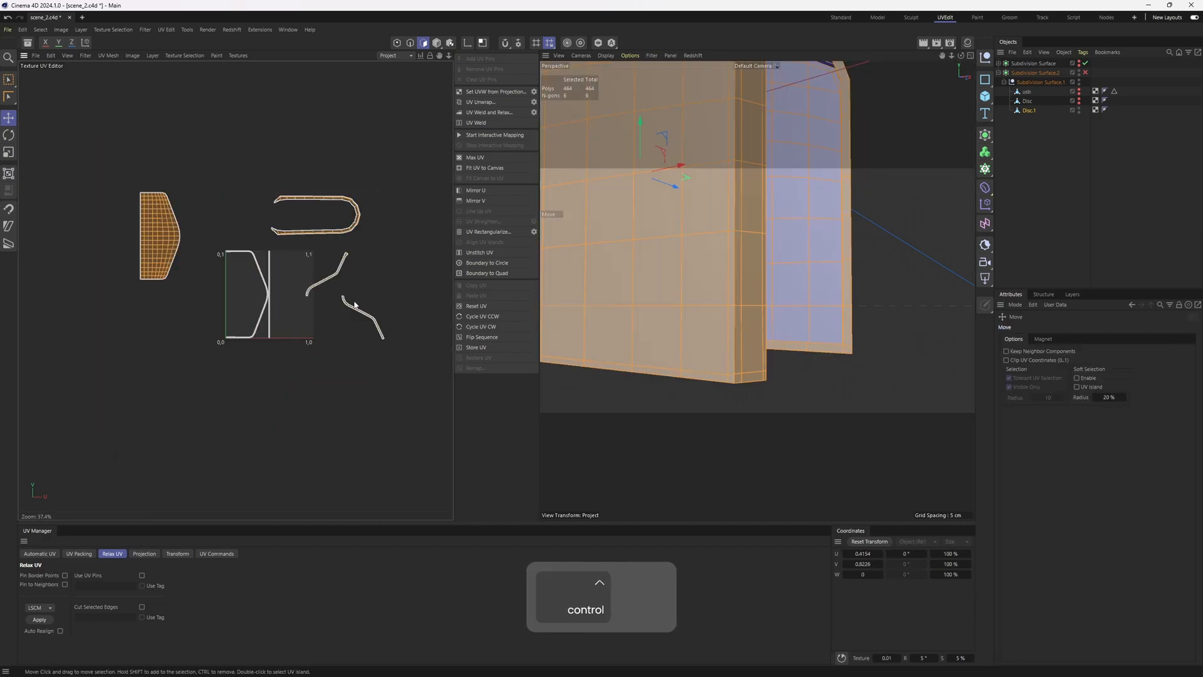
pyautogui.scroll(-2, 320, 470)
pyautogui.click(78, 553)
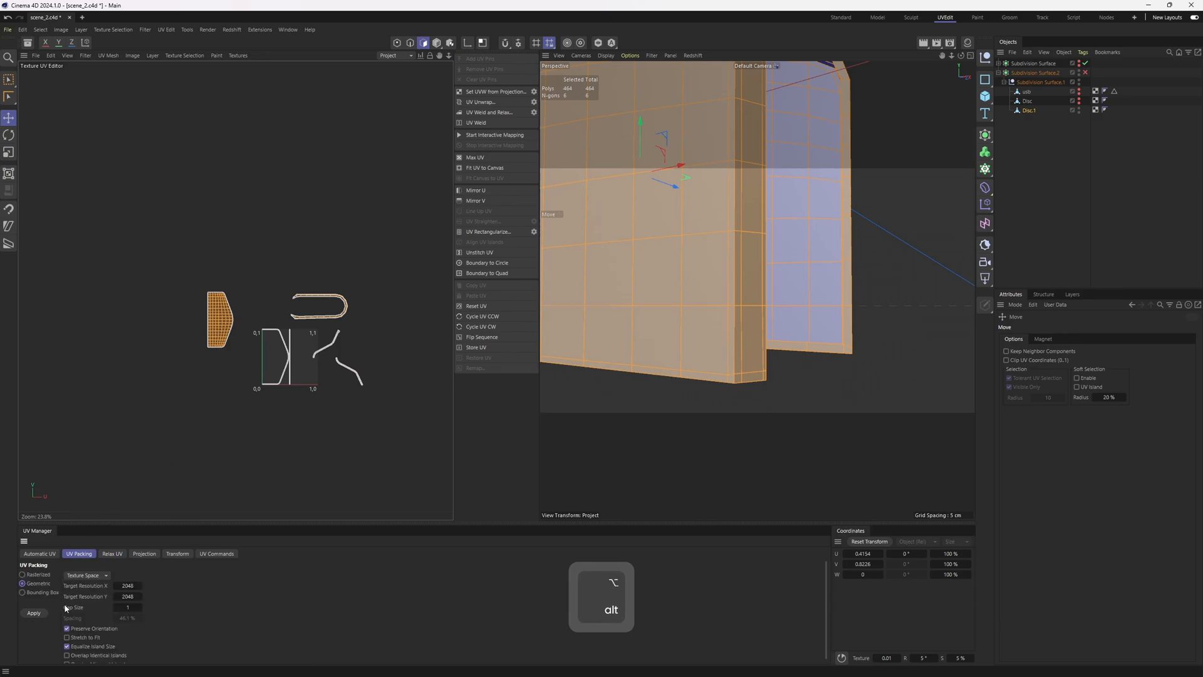
pyautogui.click(34, 613)
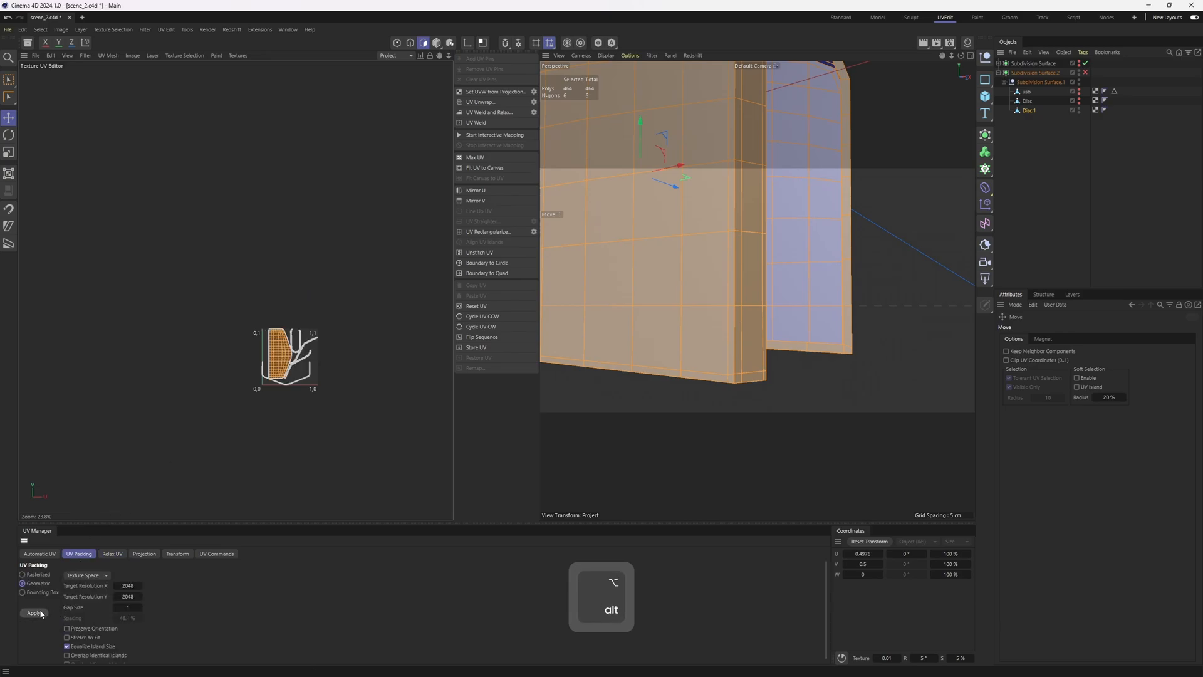
# - Display the UV map texture on the cover and inspect its orientation on the outer face
pyautogui.keyDown('alt'); pyautogui.moveTo(672, 238); pyautogui.dragTo(562, 122); pyautogui.keyUp('alt')
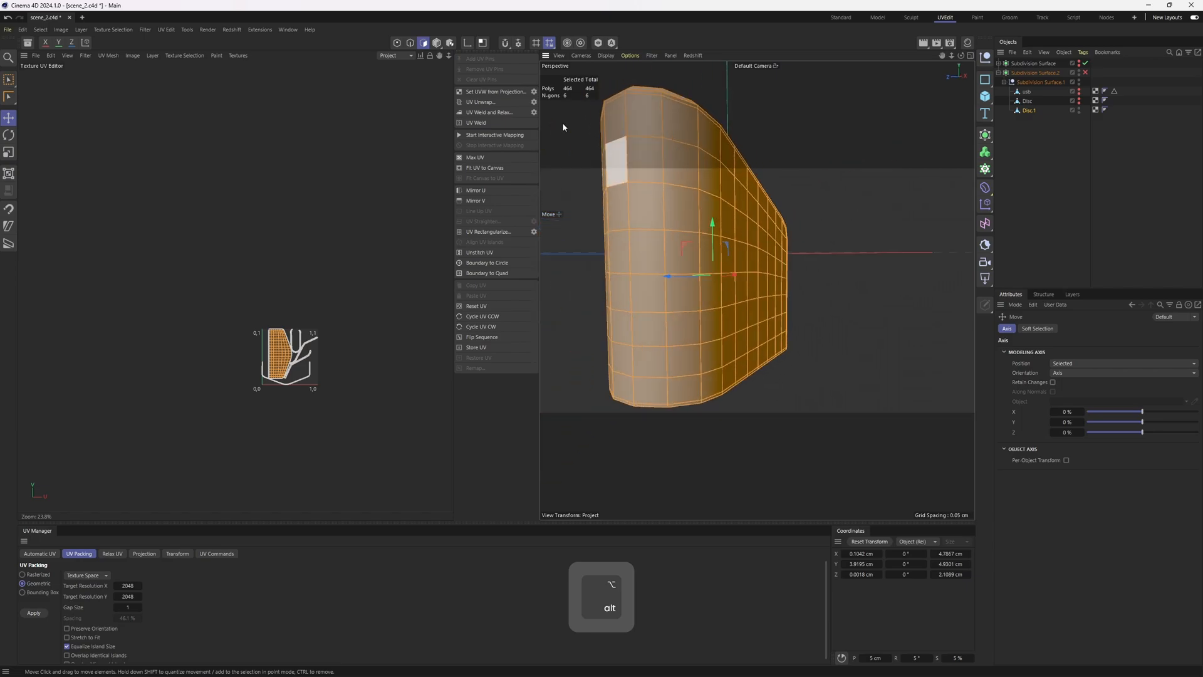
pyautogui.click(239, 55)
pyautogui.click(250, 86)
pyautogui.keyDown('alt'); pyautogui.moveTo(776, 296); pyautogui.dragTo(663, 298); pyautogui.keyUp('alt')
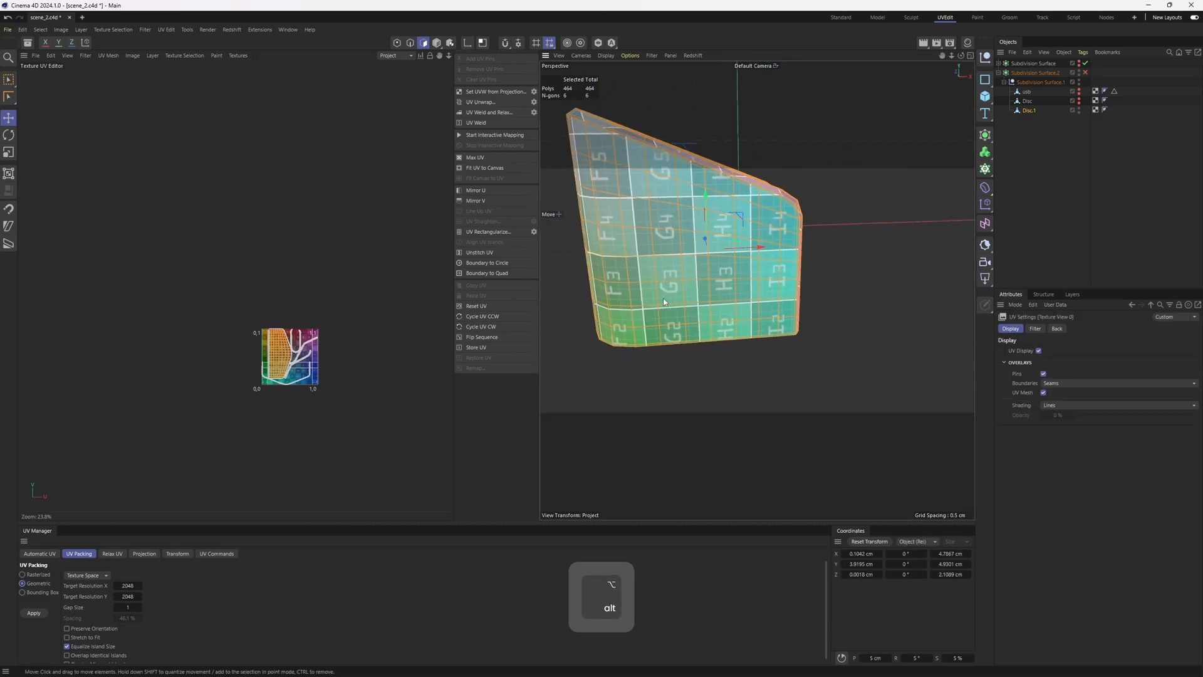
pyautogui.click(696, 268)
pyautogui.keyDown('alt'); pyautogui.moveTo(797, 289); pyautogui.dragTo(761, 293); pyautogui.keyUp('alt')
pyautogui.scroll(5, 253, 386)
# - Select the large cover panel's UV island, rotate it 90° and move it above the UV square
pyautogui.doubleClick(271, 409)
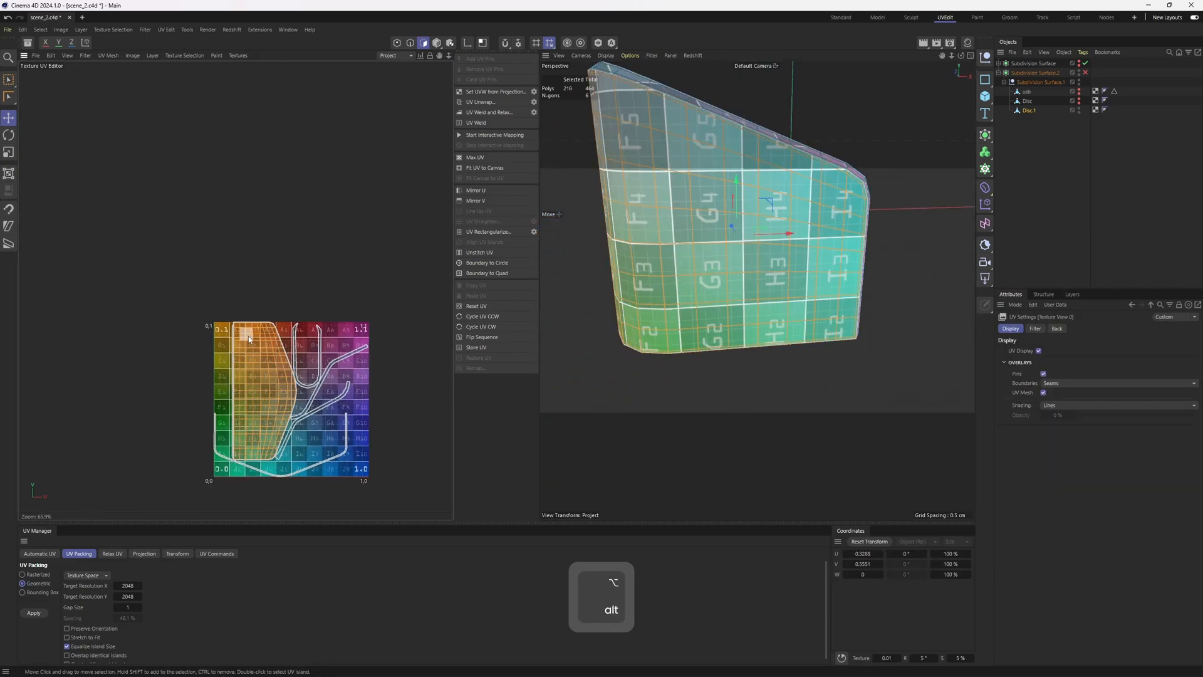
pyautogui.click(177, 553)
pyautogui.click(115, 596)
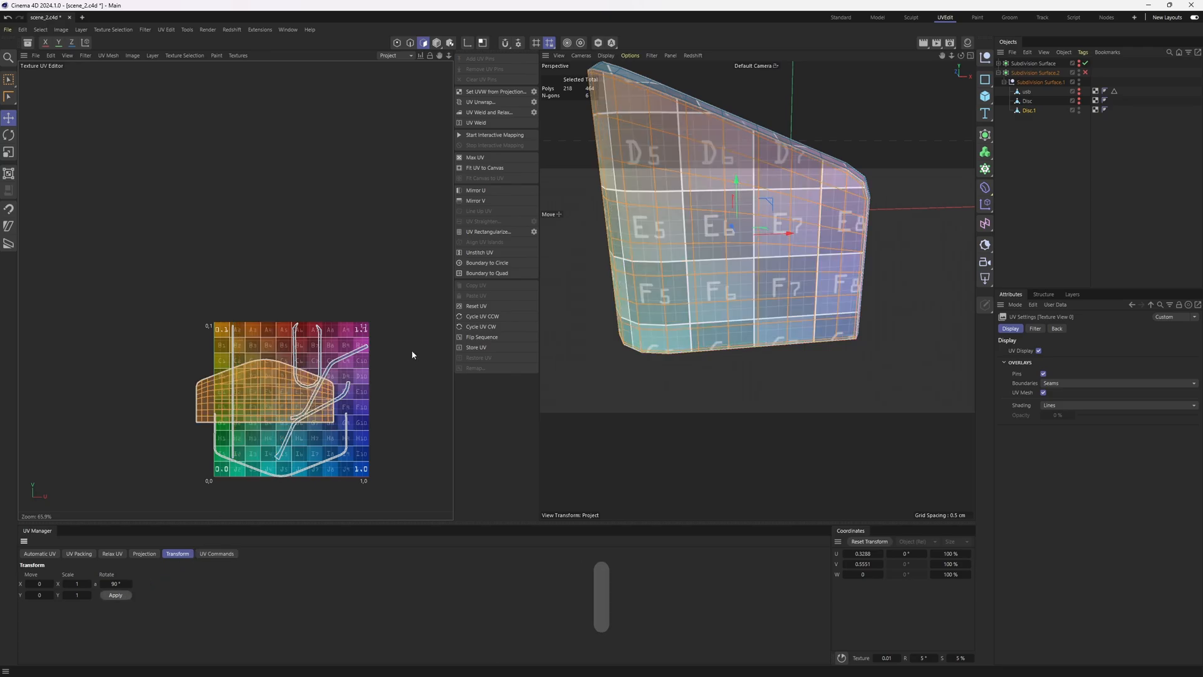
pyautogui.press('e')
pyautogui.moveTo(266, 408); pyautogui.dragTo(276, 241)
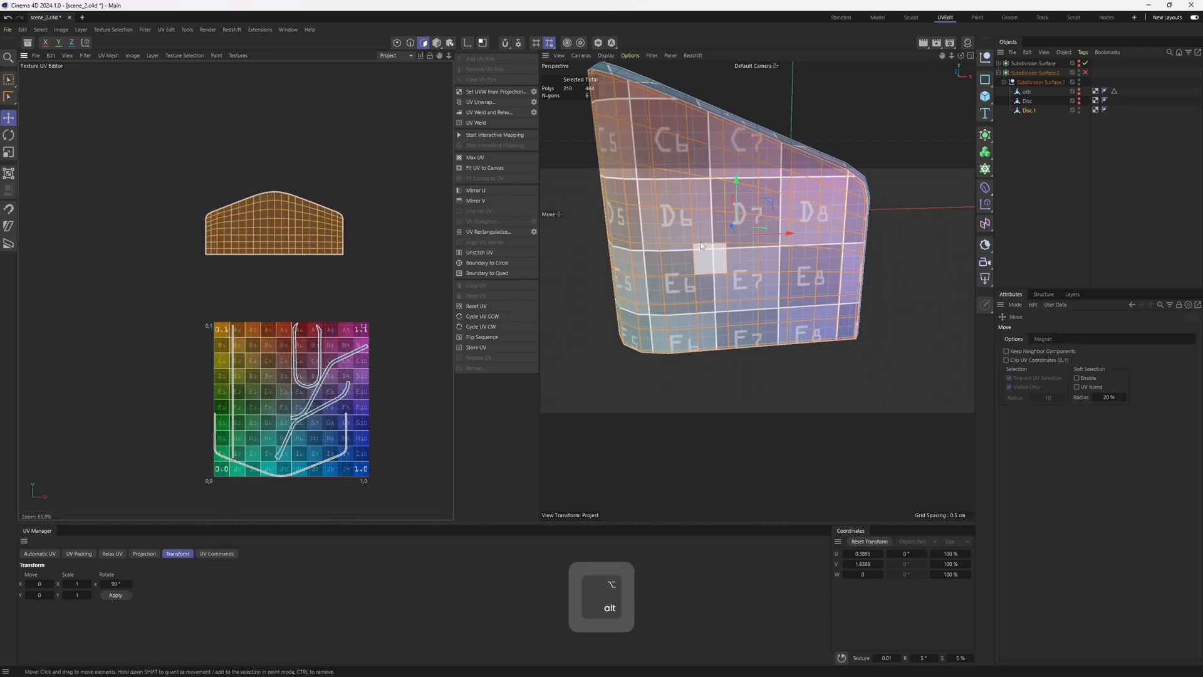
# - Examine where one of the branching rim UV strips lies on the cover and how the texture runs along it
pyautogui.keyDown('alt'); pyautogui.moveTo(702, 246); pyautogui.dragTo(692, 282); pyautogui.keyUp('alt')
pyautogui.scroll(4, 359, 331)
pyautogui.doubleClick(314, 387)
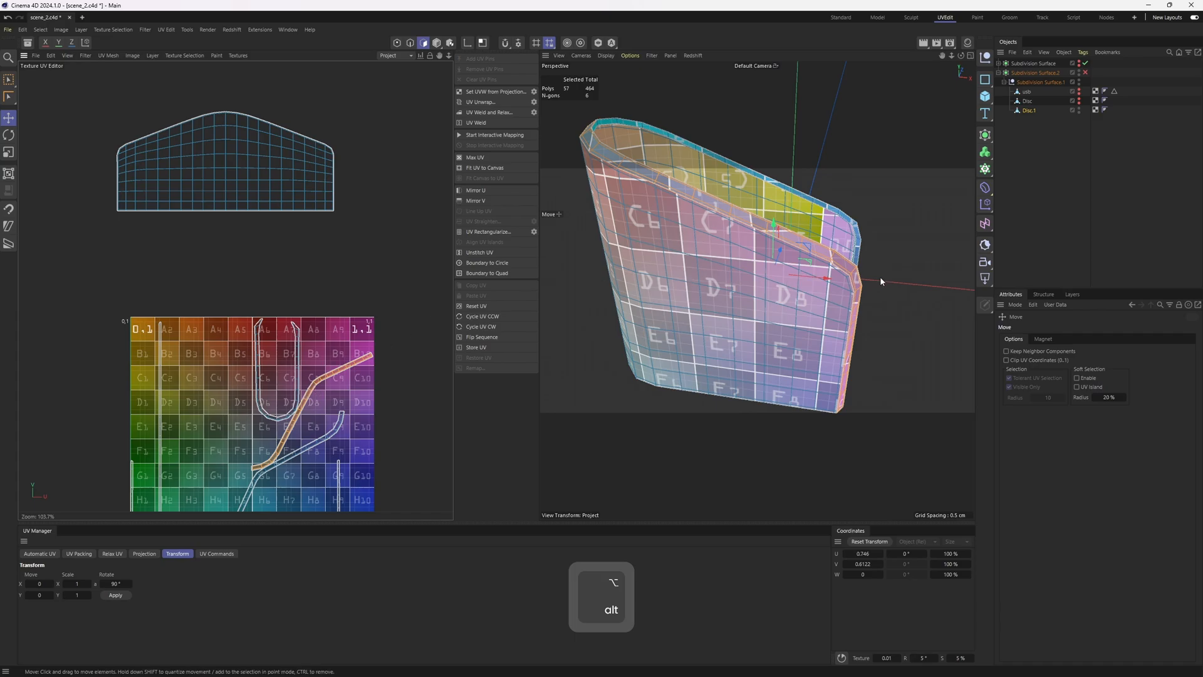
pyautogui.scroll(-3, 876, 295)
pyautogui.keyDown('alt'); pyautogui.moveTo(876, 296); pyautogui.dragTo(786, 315); pyautogui.keyUp('alt')
pyautogui.scroll(3, 808, 293)
pyautogui.scroll(-3, 777, 254)
pyautogui.keyDown('alt'); pyautogui.moveTo(786, 316); pyautogui.dragTo(790, 347, button='middle'); pyautogui.keyUp('alt')
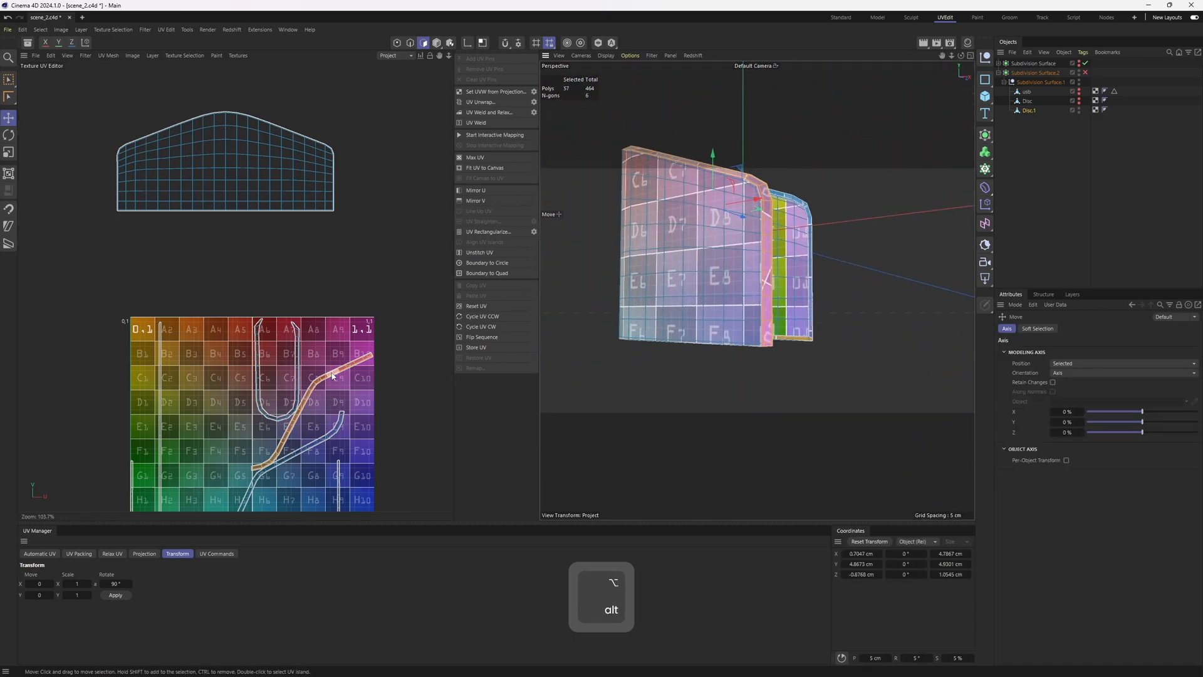
pyautogui.scroll(-3, 334, 362)
# - Select every UV island except the large cover panel's and move them outside the UV square
pyautogui.press('3')
pyautogui.doubleClick(290, 253)
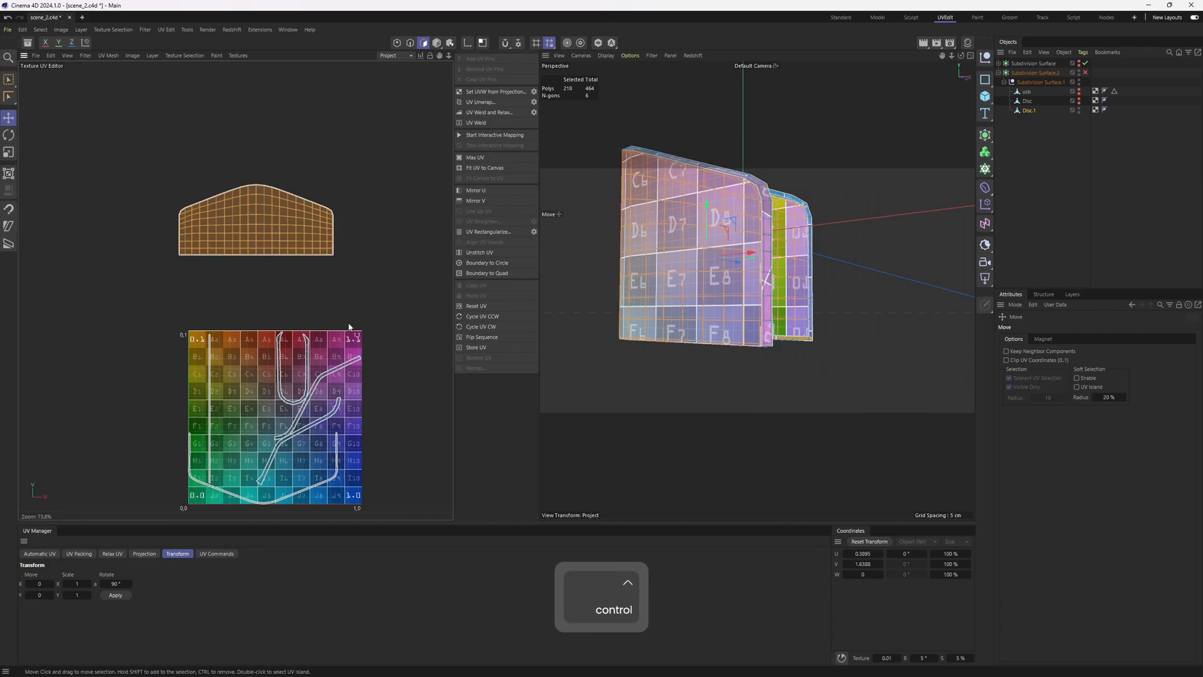
pyautogui.press('u')
pyautogui.press('i')
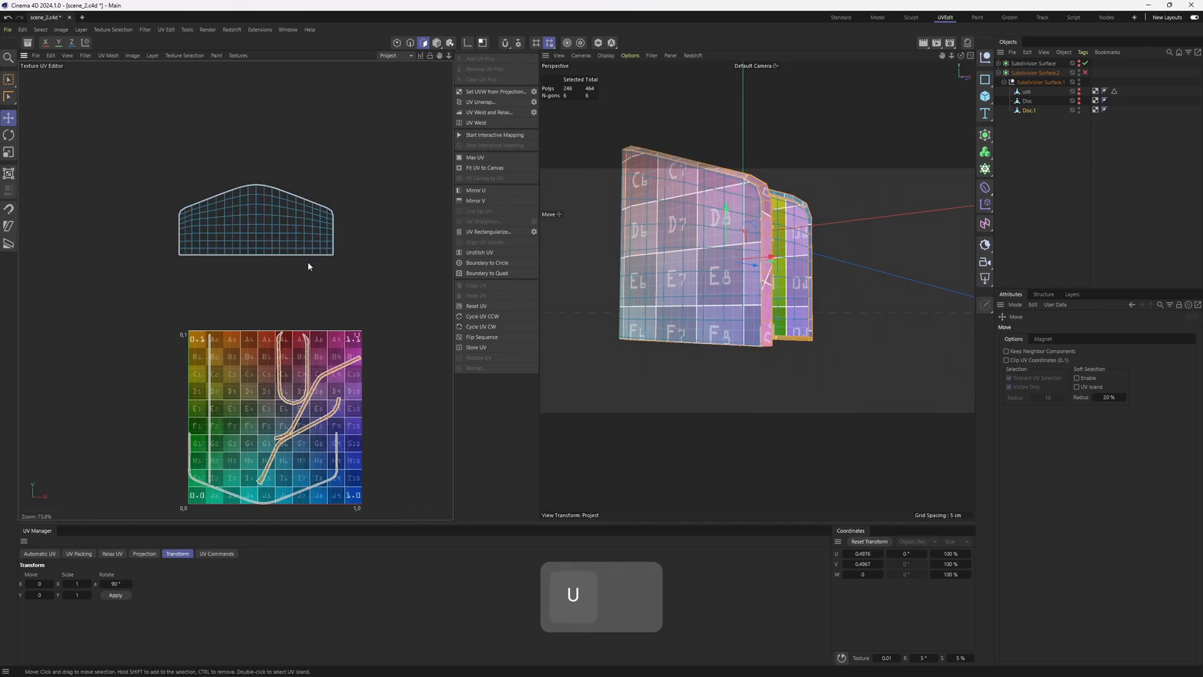
pyautogui.press('e')
pyautogui.moveTo(314, 388); pyautogui.dragTo(446, 91)
# - Select the large cover panel's island and pack it into the UV square with Preserve Orientation on
pyautogui.doubleClick(299, 246)
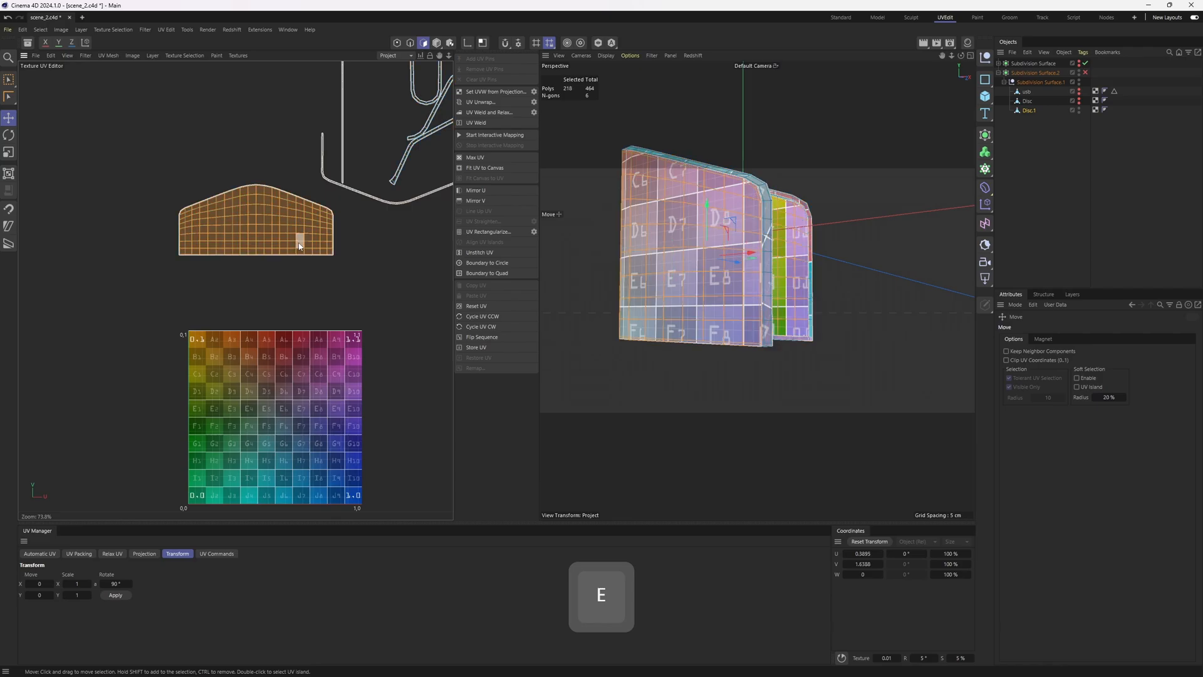
pyautogui.click(79, 553)
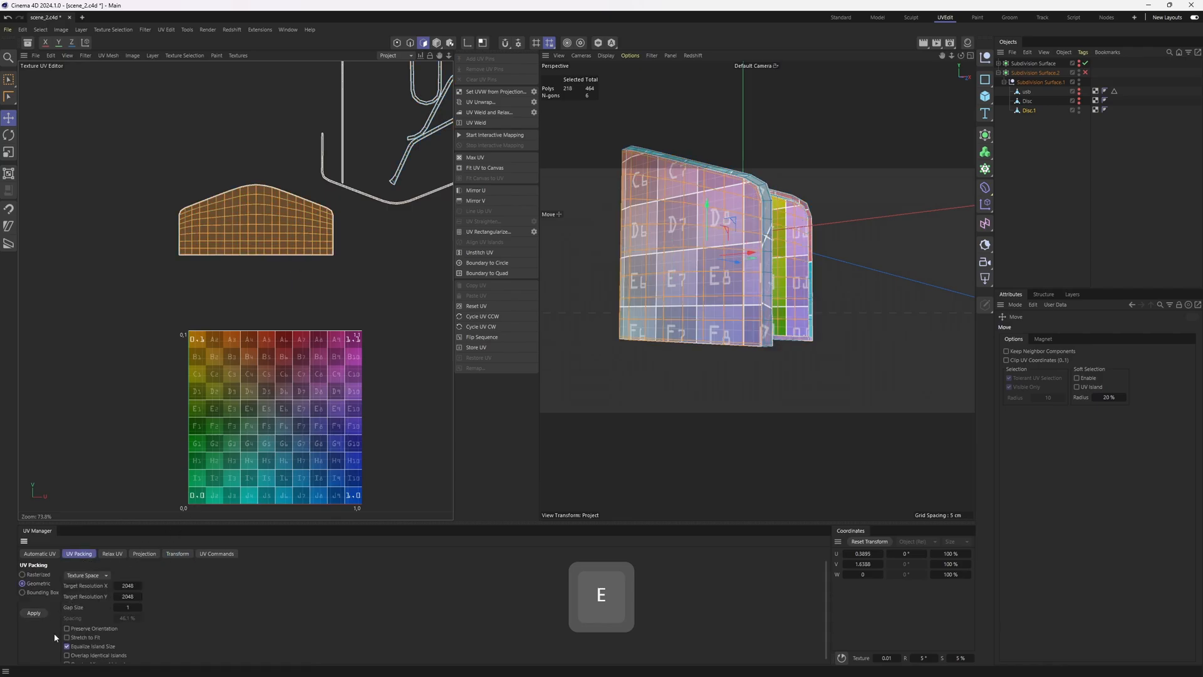
pyautogui.click(42, 616)
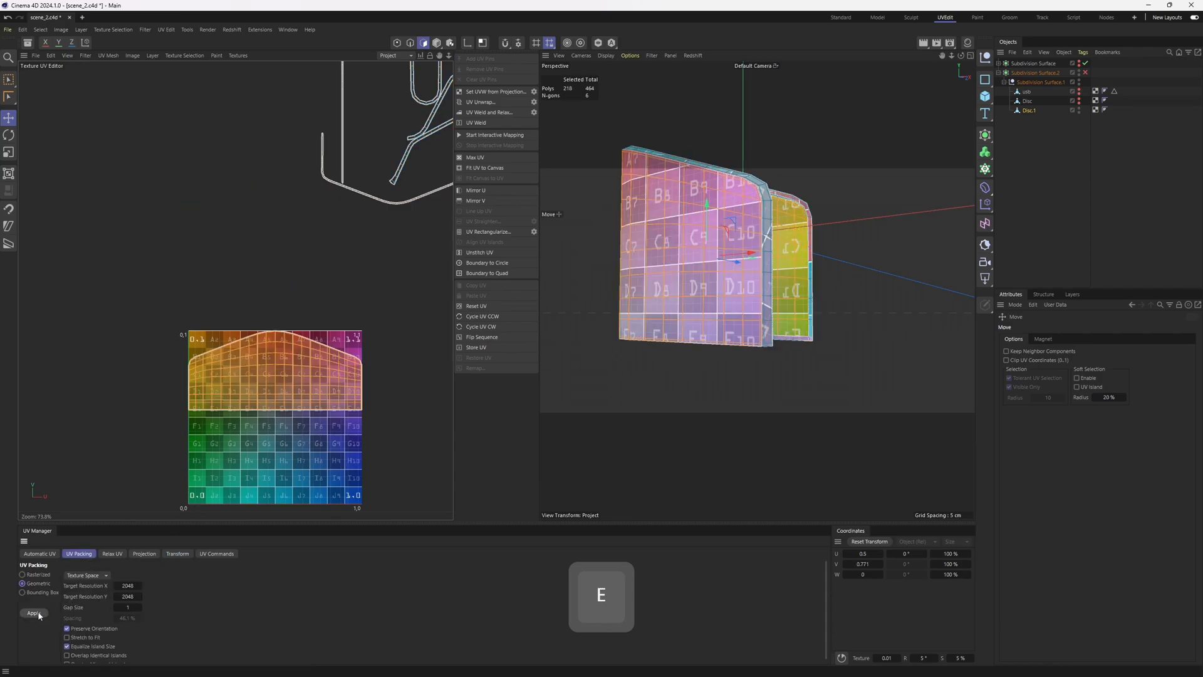
pyautogui.keyDown('alt'); pyautogui.moveTo(307, 347); pyautogui.dragTo(302, 379, button='middle'); pyautogui.keyUp('alt')
pyautogui.scroll(-1, 309, 347)
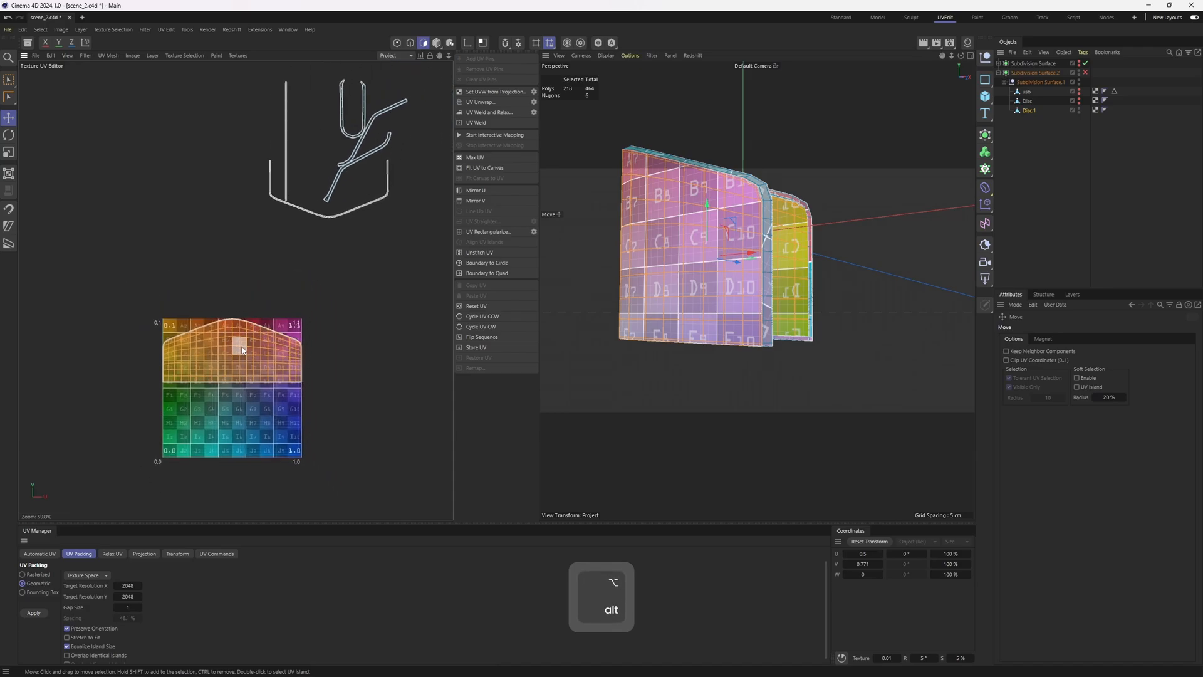
# - Check which rim parts the two branching UV islands cover and reselect the large panel's island
pyautogui.scroll(3, 368, 153)
pyautogui.doubleClick(307, 205)
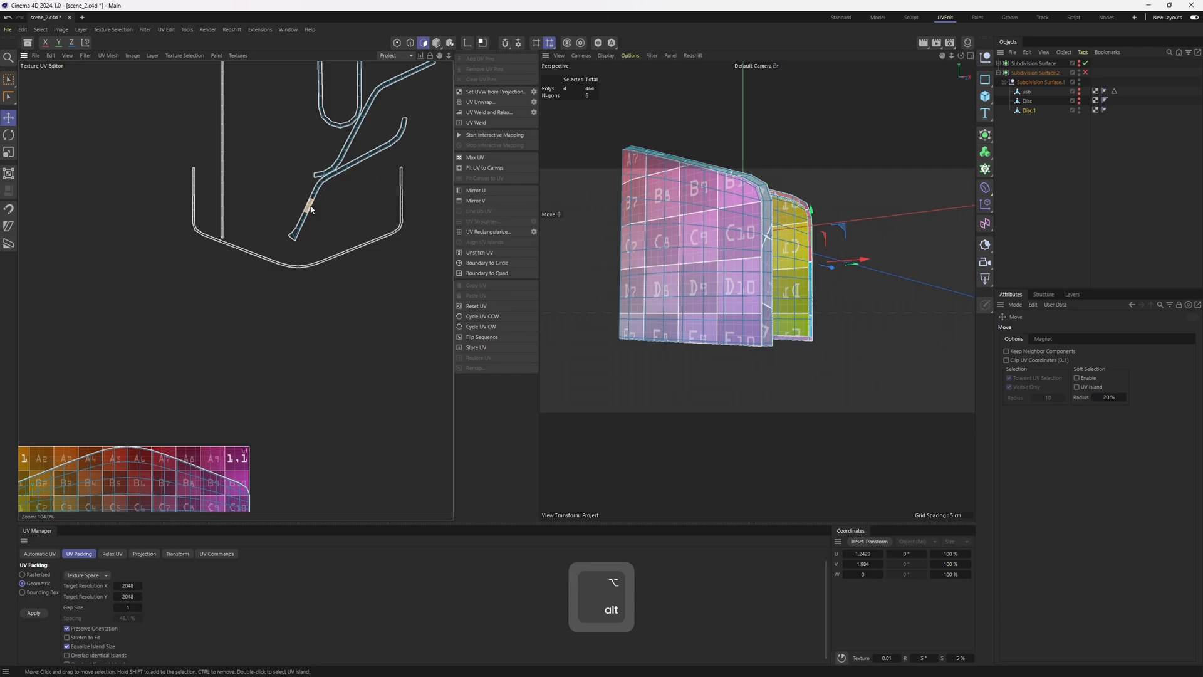
pyautogui.keyDown('shift'); pyautogui.doubleClick(342, 156); pyautogui.keyUp('shift')
pyautogui.scroll(-2, 351, 156)
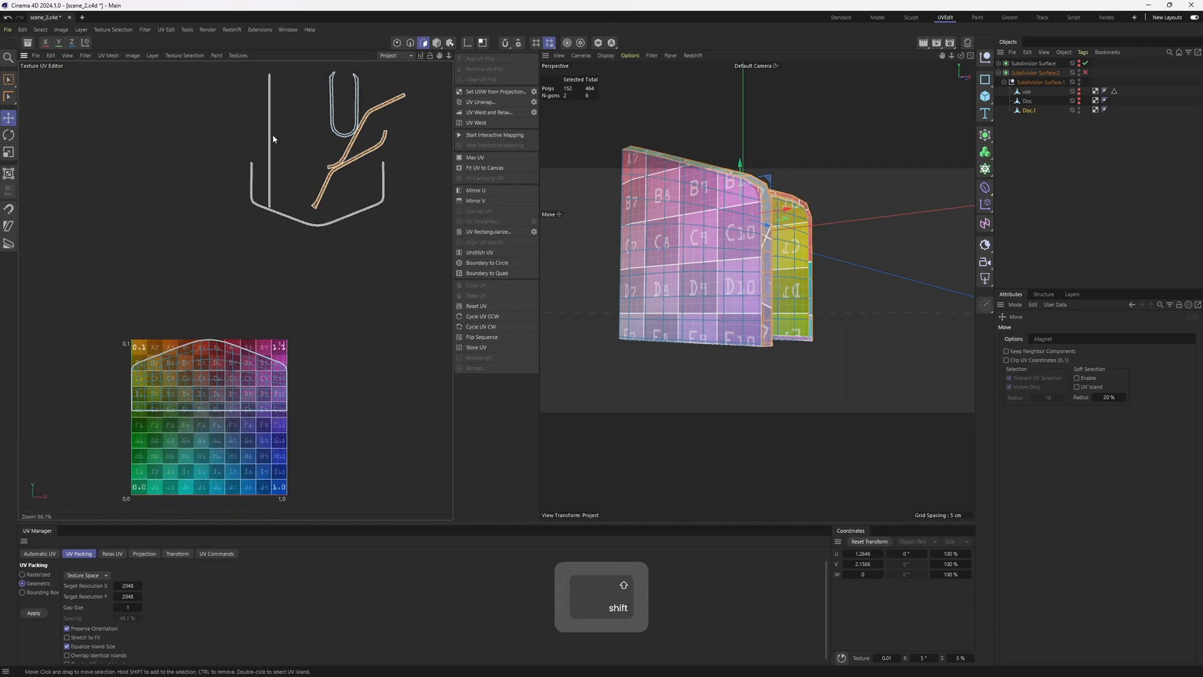
pyautogui.doubleClick(247, 373)
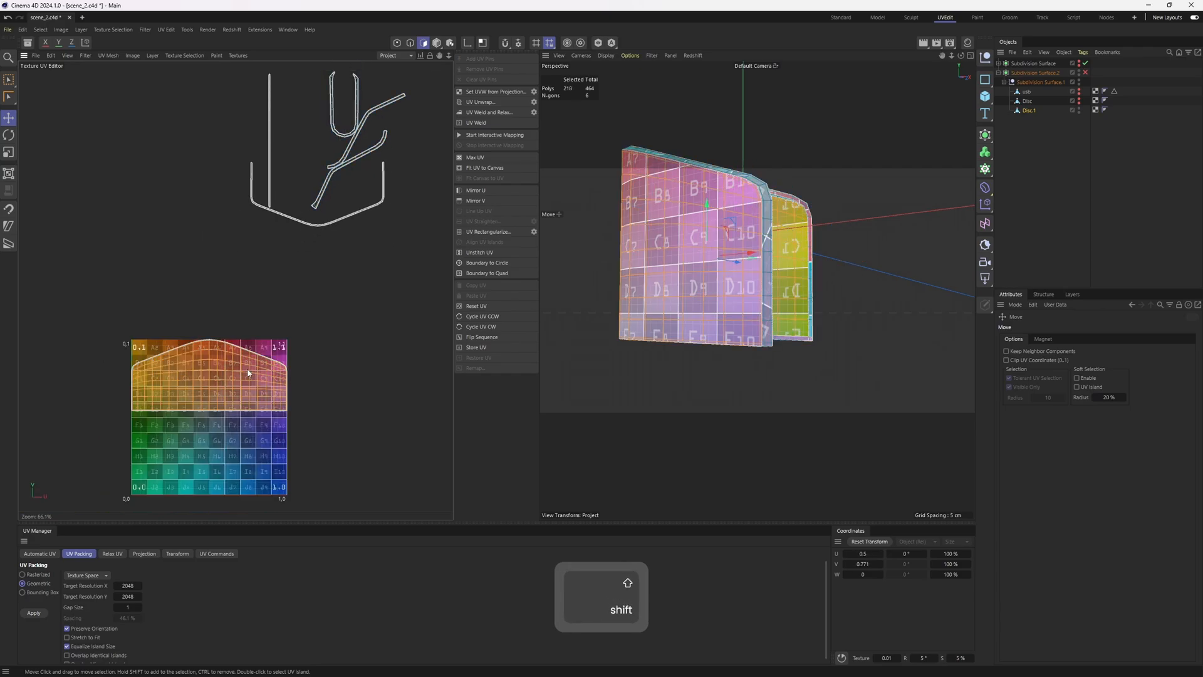
# - Select all islands except the large cover panel's, pack them with Preserve Orientation off, and move them below the UV square
pyautogui.press('u')
pyautogui.press('i')
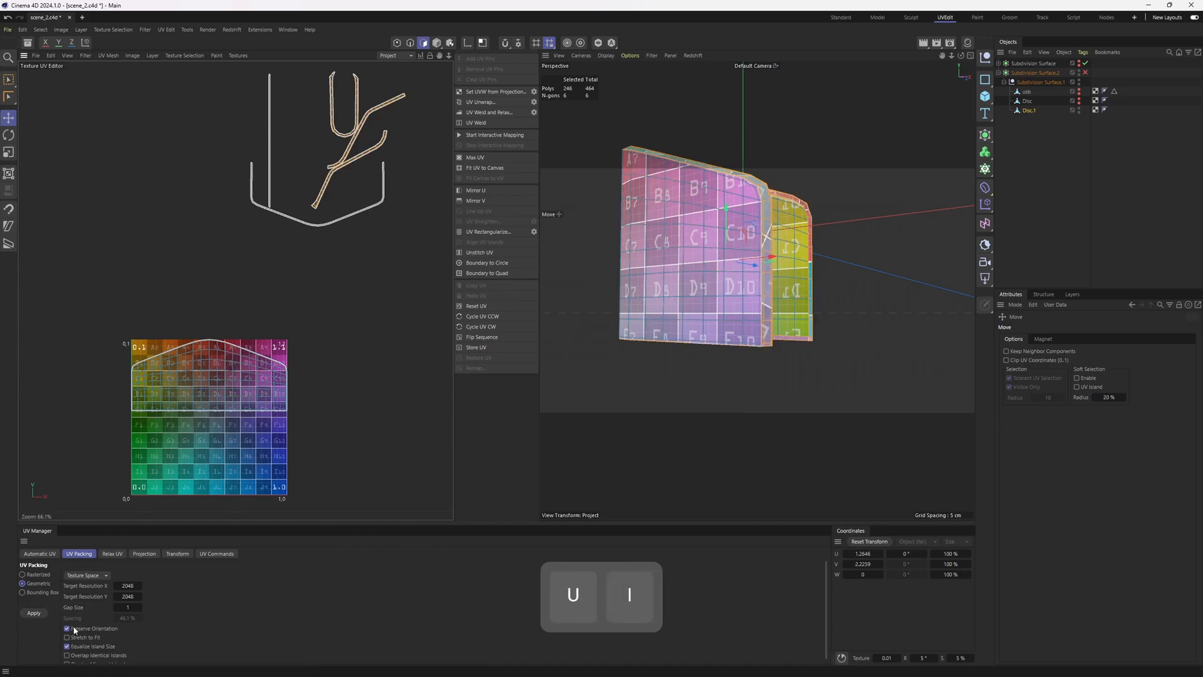
pyautogui.click(34, 613)
pyautogui.scroll(3, 209, 433)
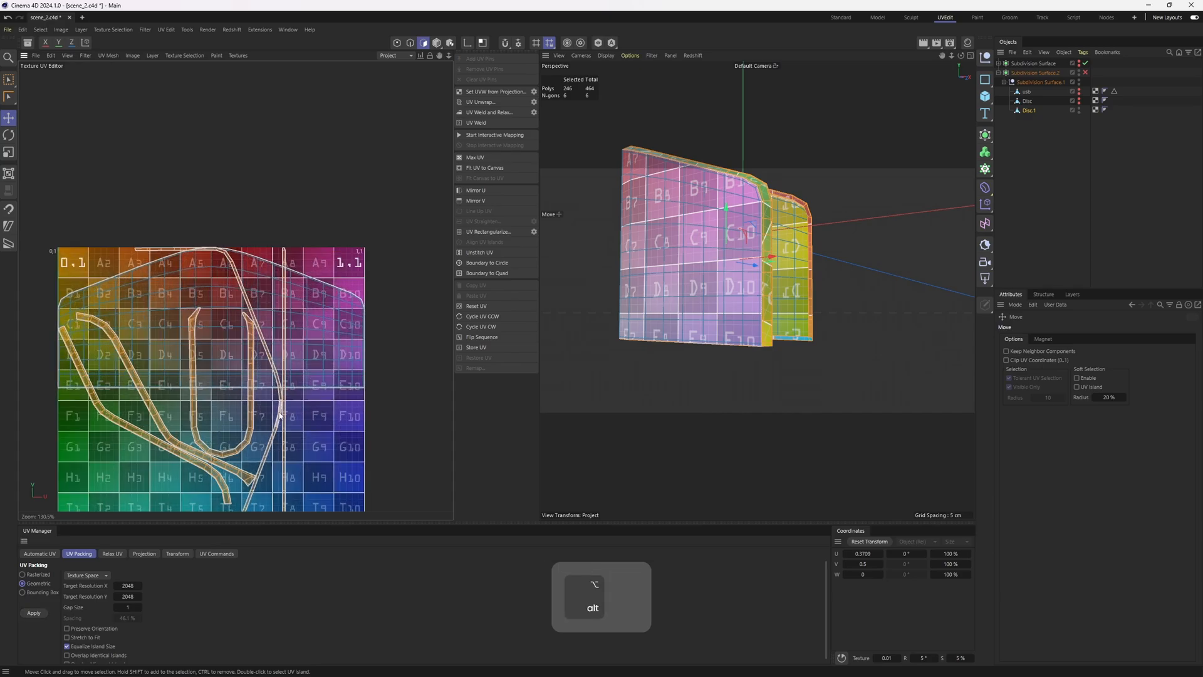
pyautogui.keyDown('alt'); pyautogui.moveTo(242, 488); pyautogui.dragTo(279, 398, button='middle'); pyautogui.keyUp('alt')
pyautogui.scroll(-2, 280, 390)
pyautogui.press('e')
pyautogui.moveTo(280, 388); pyautogui.dragTo(272, 555)
pyautogui.keyDown('alt'); pyautogui.moveTo(273, 559); pyautogui.dragTo(301, 406, button='middle'); pyautogui.keyUp('alt')
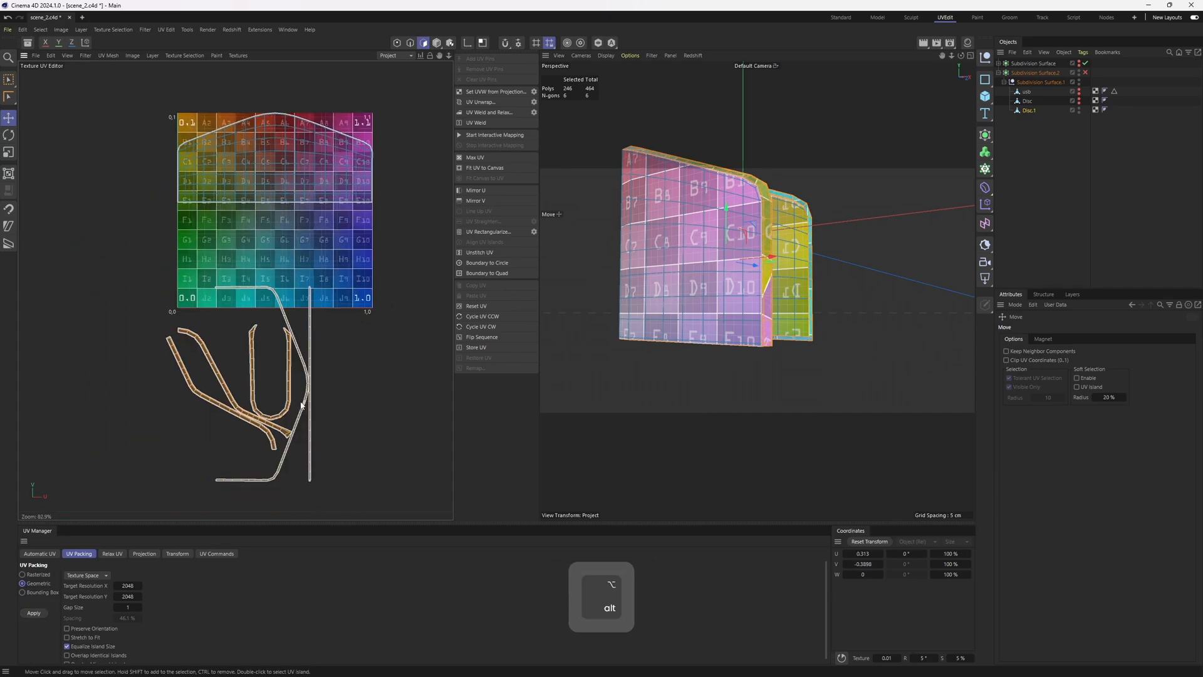
# - Rotate the long bent and straight rim strips a quarter turn and fit them along the lower edge of the UV square
pyautogui.doubleClick(308, 381)
pyautogui.press('e')
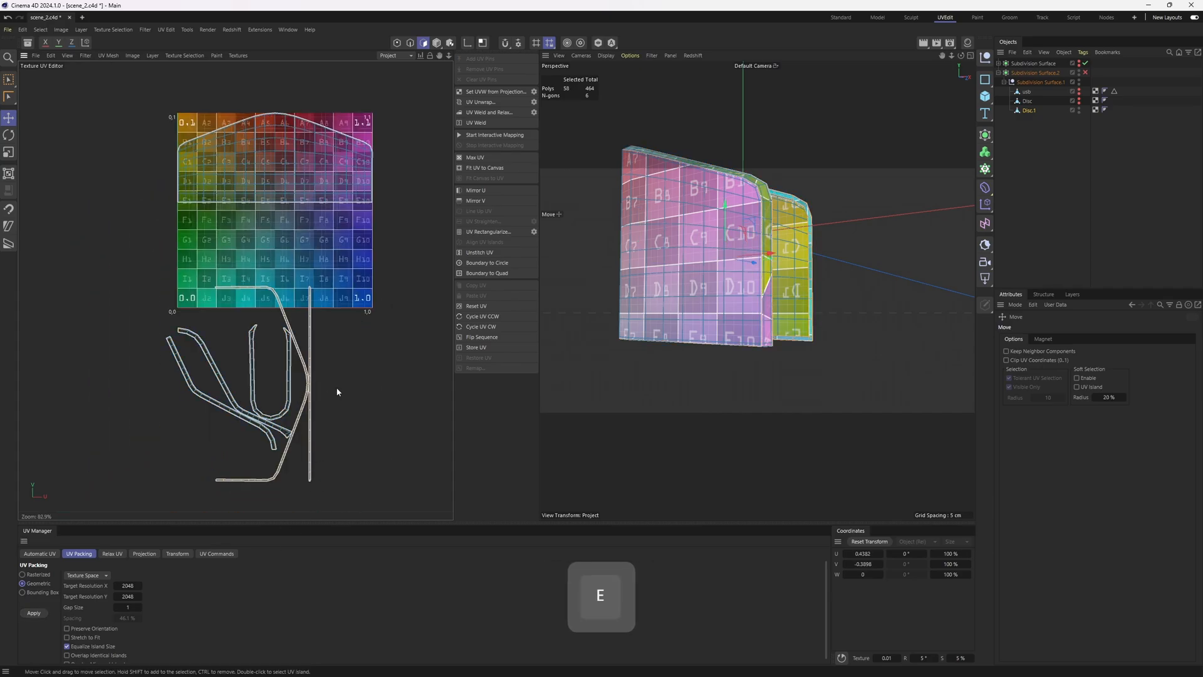
pyautogui.press('r')
pyautogui.moveTo(336, 395); pyautogui.dragTo(260, 308)
pyautogui.press('e')
pyautogui.scroll(6, 348, 311)
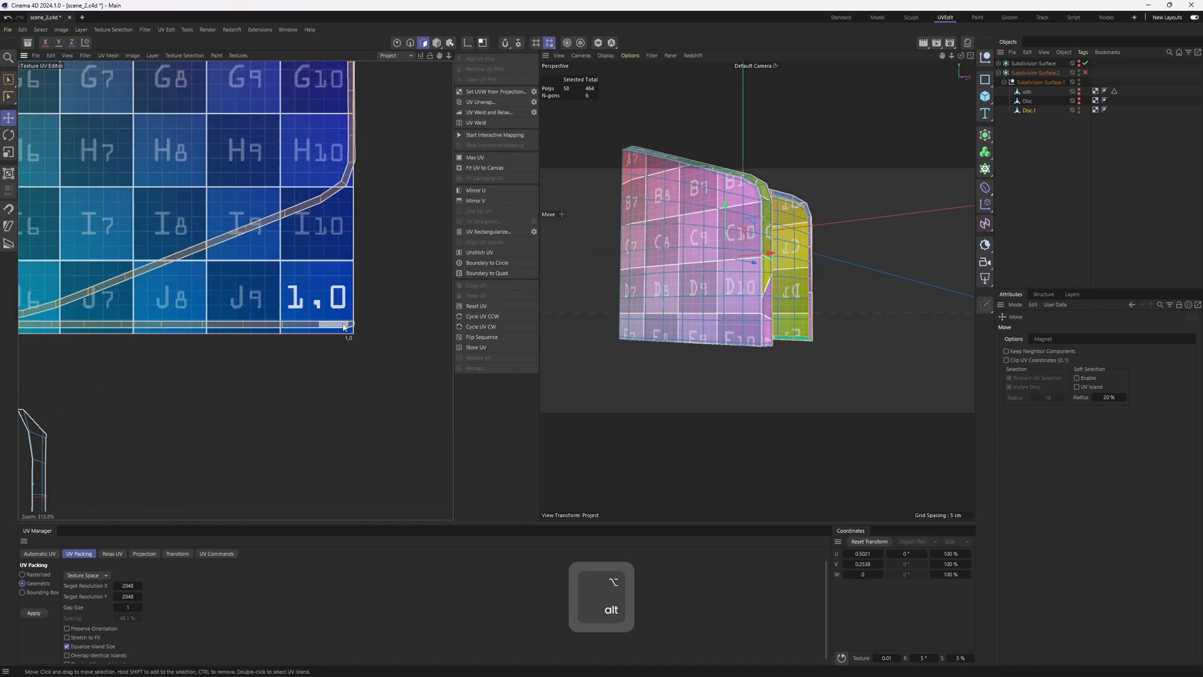
pyautogui.moveTo(342, 328); pyautogui.dragTo(340, 331)
pyautogui.moveTo(351, 328)
pyautogui.keyDown('alt'); pyautogui.mouseDown(button='right')
pyautogui.moveTo(269, 328)
pyautogui.moveTo(356, 328)
pyautogui.mouseUp(button='right'); pyautogui.keyUp('alt')
# - Move the U-shaped rim island into the middle of the UV square's lower half, inside the long rim strip
pyautogui.keyDown('alt'); pyautogui.moveTo(223, 448); pyautogui.dragTo(248, 448, button='right'); pyautogui.keyUp('alt')
pyautogui.doubleClick(267, 443)
pyautogui.press('e')
pyautogui.moveTo(267, 442); pyautogui.dragTo(275, 252)
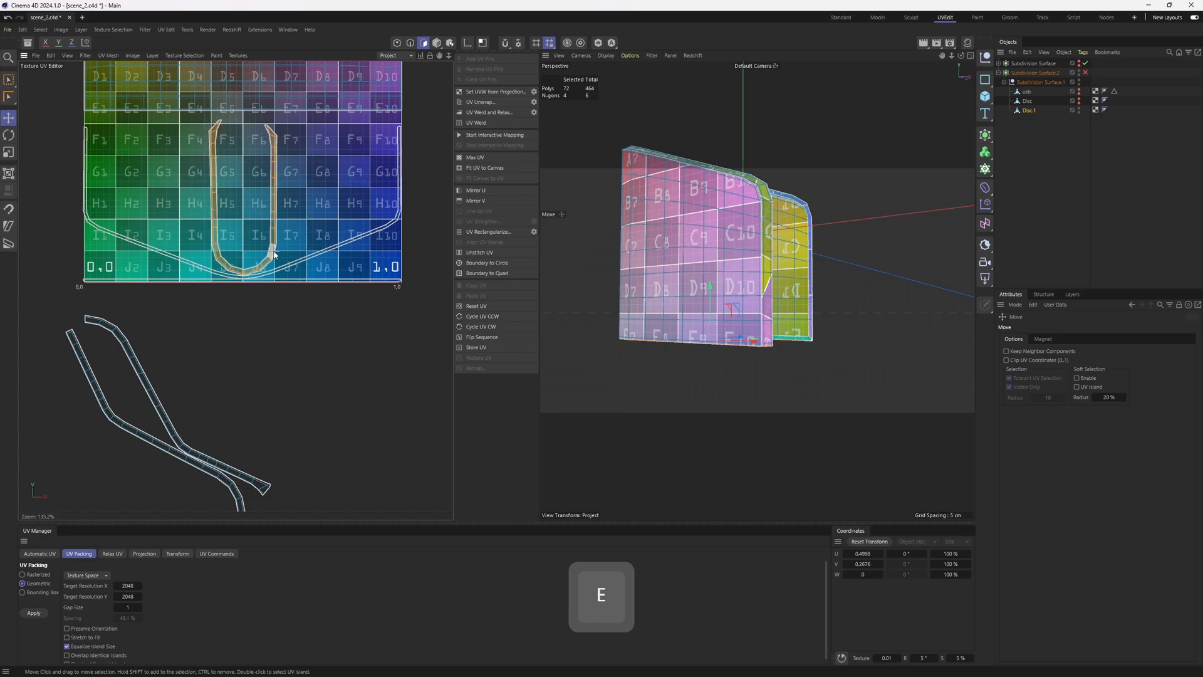
pyautogui.keyDown('alt'); pyautogui.moveTo(354, 184); pyautogui.dragTo(343, 184, button='right'); pyautogui.keyUp('alt')
# - Move one branching rim island into the lower-left area of the UV square and scale it to fit beside the U-shaped island
pyautogui.doubleClick(234, 414)
pyautogui.press('e')
pyautogui.moveTo(234, 414); pyautogui.dragTo(209, 230)
pyautogui.press('t')
pyautogui.moveTo(333, 265); pyautogui.dragTo(246, 253)
pyautogui.press('e')
pyautogui.press('t')
# - Move, rotate and scale the other branching rim island to fit the UV square's lower-right area, and clear the selection
pyautogui.doubleClick(211, 410)
pyautogui.press('e')
pyautogui.moveTo(210, 410); pyautogui.dragTo(370, 256)
pyautogui.press('r')
pyautogui.moveTo(370, 262); pyautogui.dragTo(70, 327)
pyautogui.press('e')
pyautogui.moveTo(383, 309); pyautogui.dragTo(290, 264)
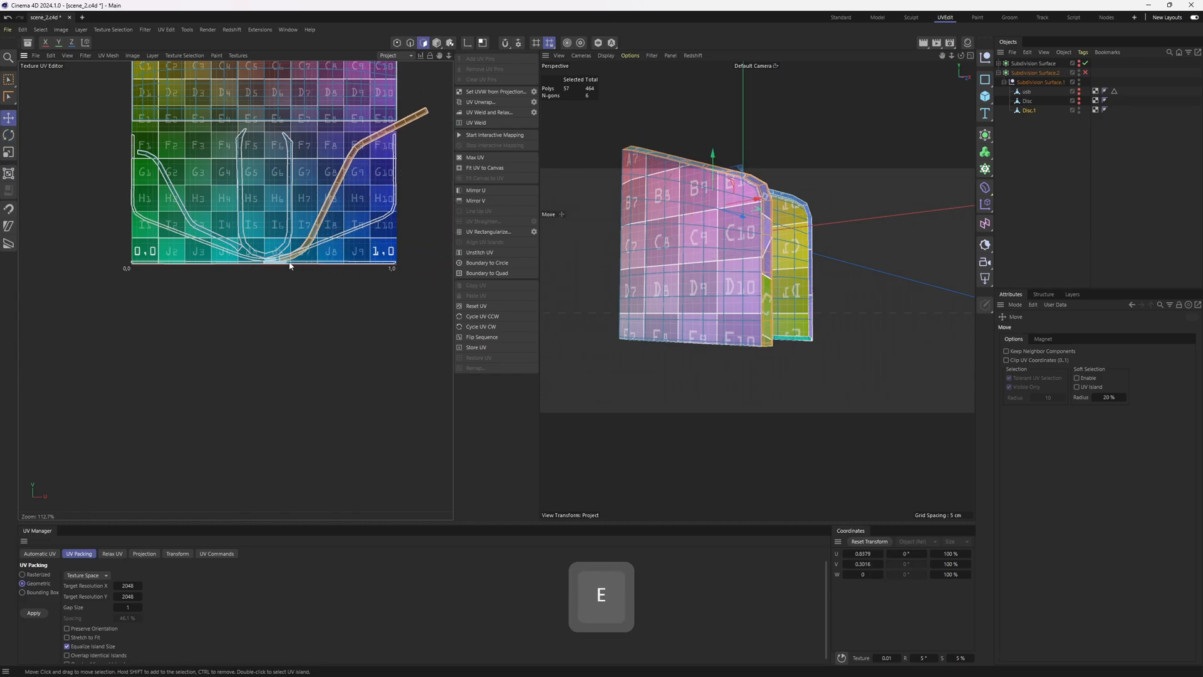
pyautogui.press('t')
pyautogui.press('r')
pyautogui.moveTo(360, 285); pyautogui.dragTo(282, 253)
pyautogui.hotkey('ctrl', 'z')
pyautogui.press('t')
pyautogui.press('e')
pyautogui.press('t')
pyautogui.click(294, 334)
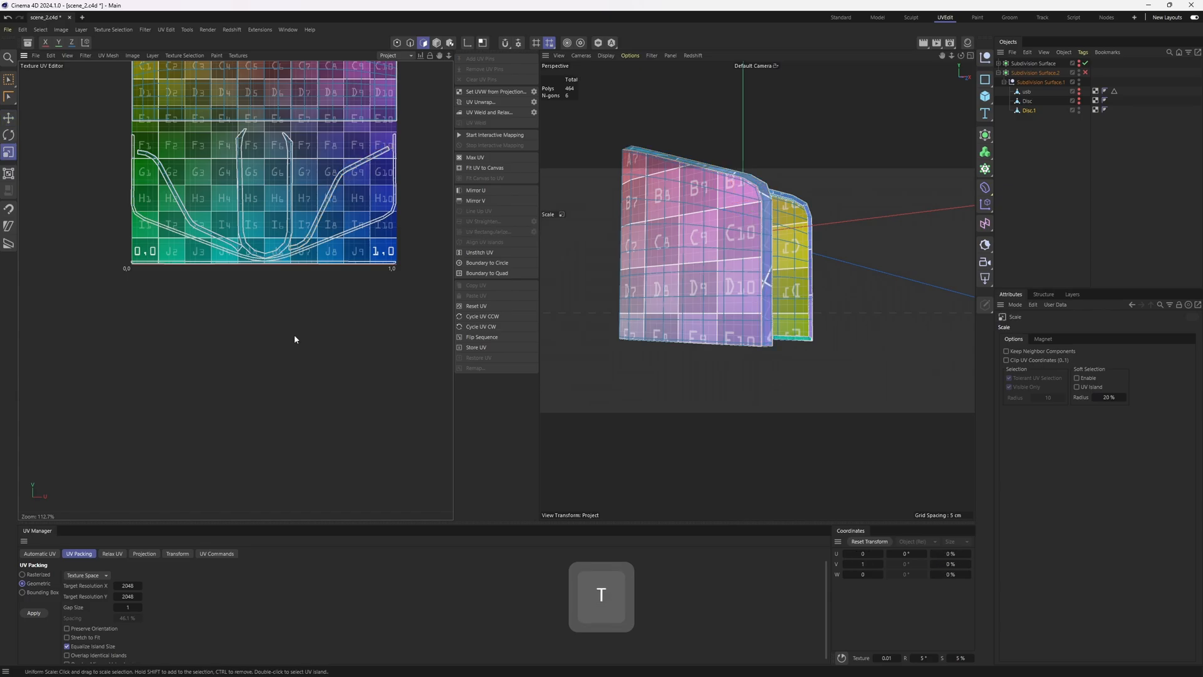
# - Turn off the checker texture display to show the cover's finished UV layout on a plain background
pyautogui.scroll(-5, 294, 333)
pyautogui.keyDown('alt'); pyautogui.moveTo(294, 333); pyautogui.dragTo(287, 357, button='middle'); pyautogui.keyUp('alt')
pyautogui.scroll(2, 294, 188)
pyautogui.click(242, 57)
pyautogui.click(250, 74)
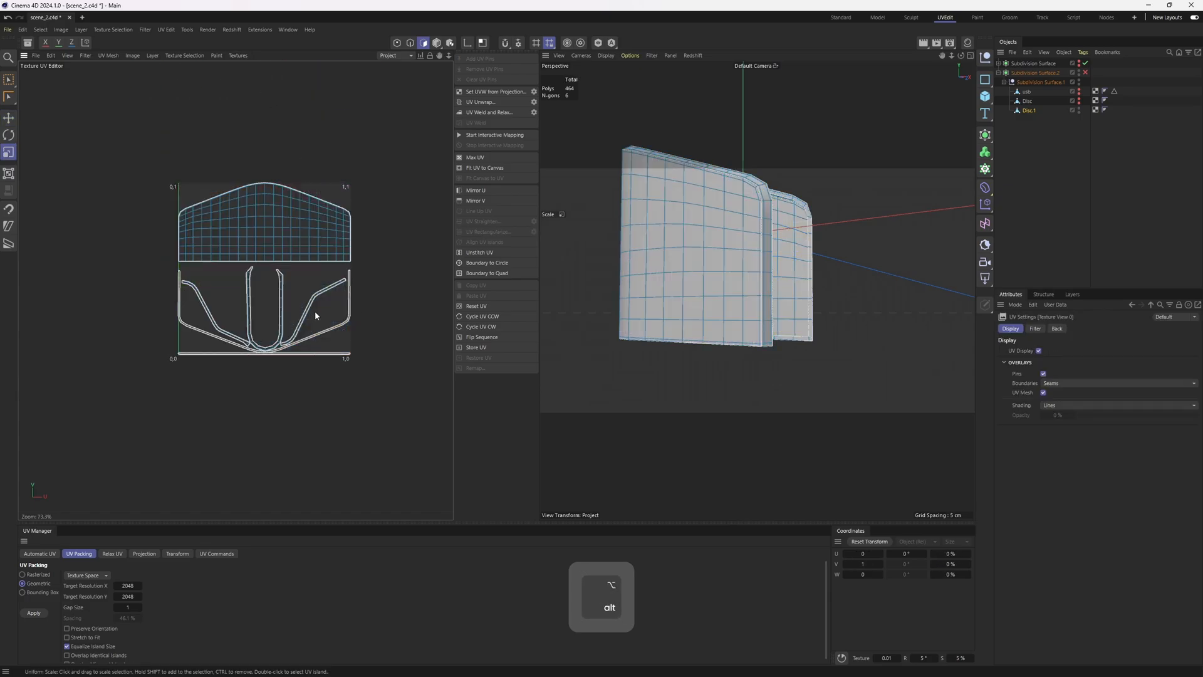
# - Select the usb, Disc and Disc.1 objects with all their polygons to examine their combined UV islands
pyautogui.press('e')
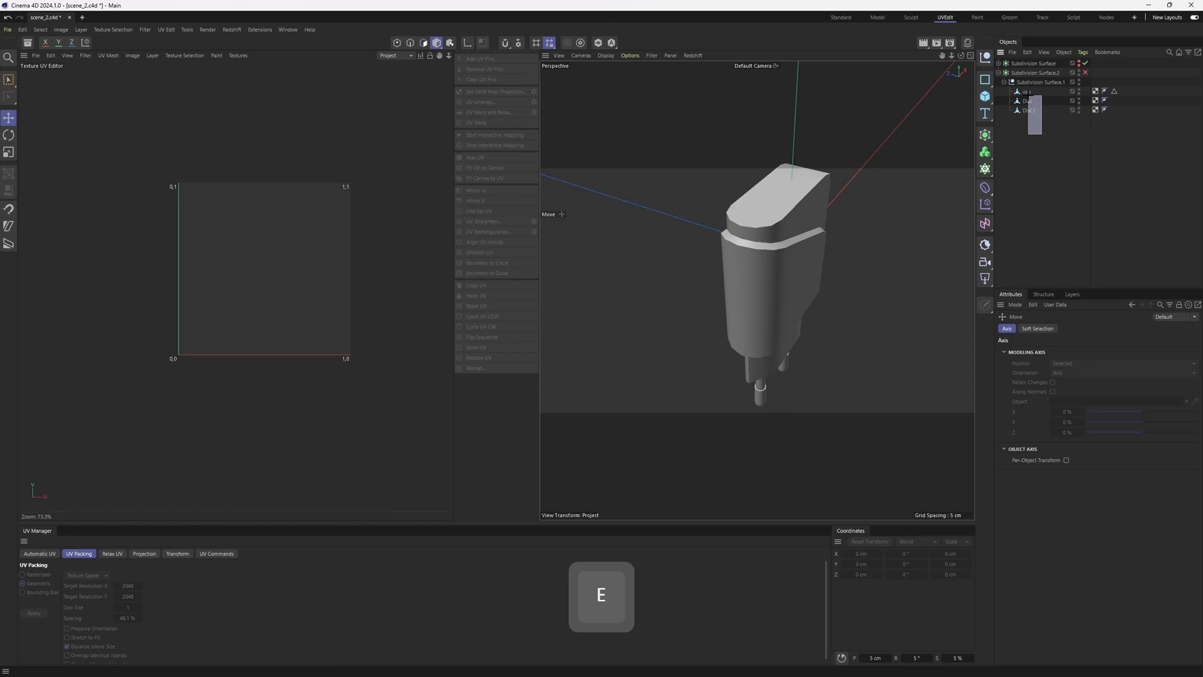
pyautogui.moveTo(1041, 133); pyautogui.dragTo(1028, 94)
pyautogui.press('3')
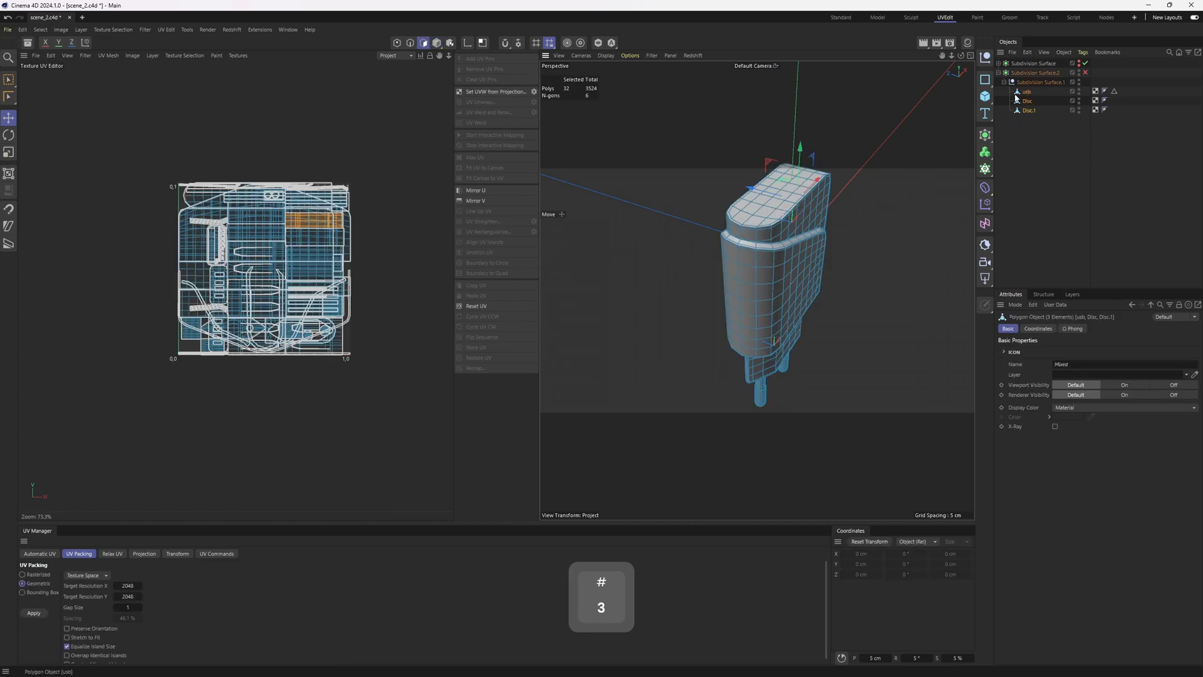
pyautogui.hotkey('ctrl', 'a')
pyautogui.keyDown('alt'); pyautogui.moveTo(806, 215); pyautogui.dragTo(809, 182); pyautogui.keyUp('alt')
# - Switch to the Standard layout and examine the charger from several sides, checking the model_0001.c4d scene as well
pyautogui.press('4')
pyautogui.scroll(-5, 746, 227)
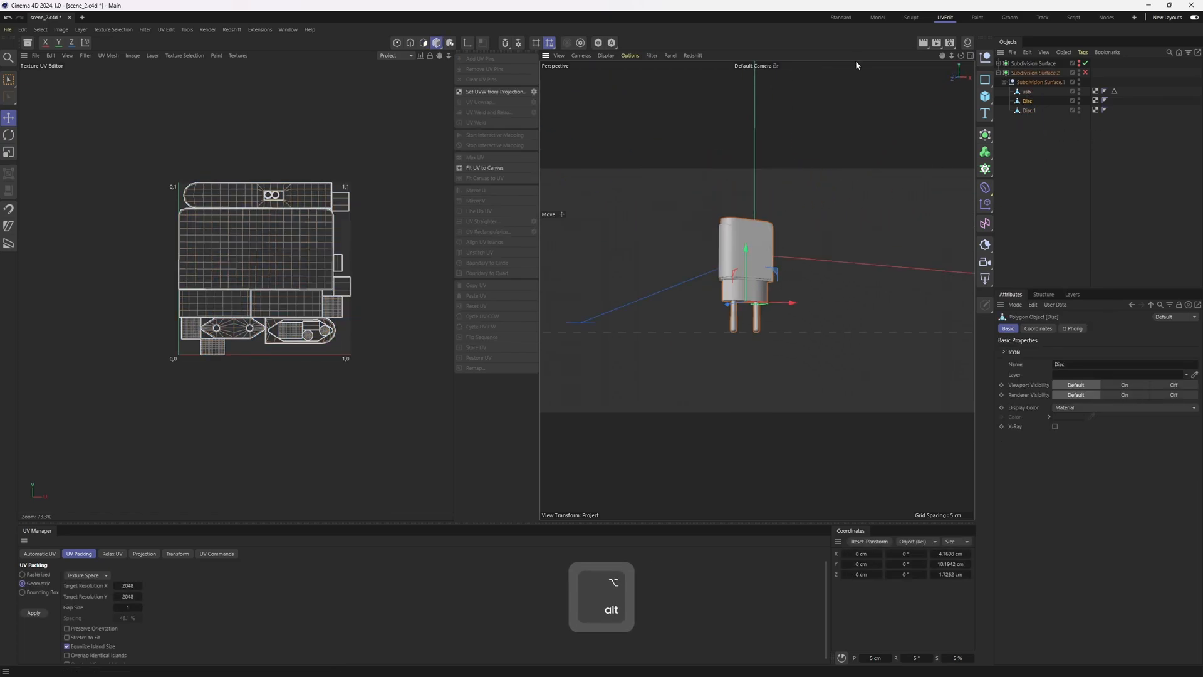
pyautogui.click(844, 17)
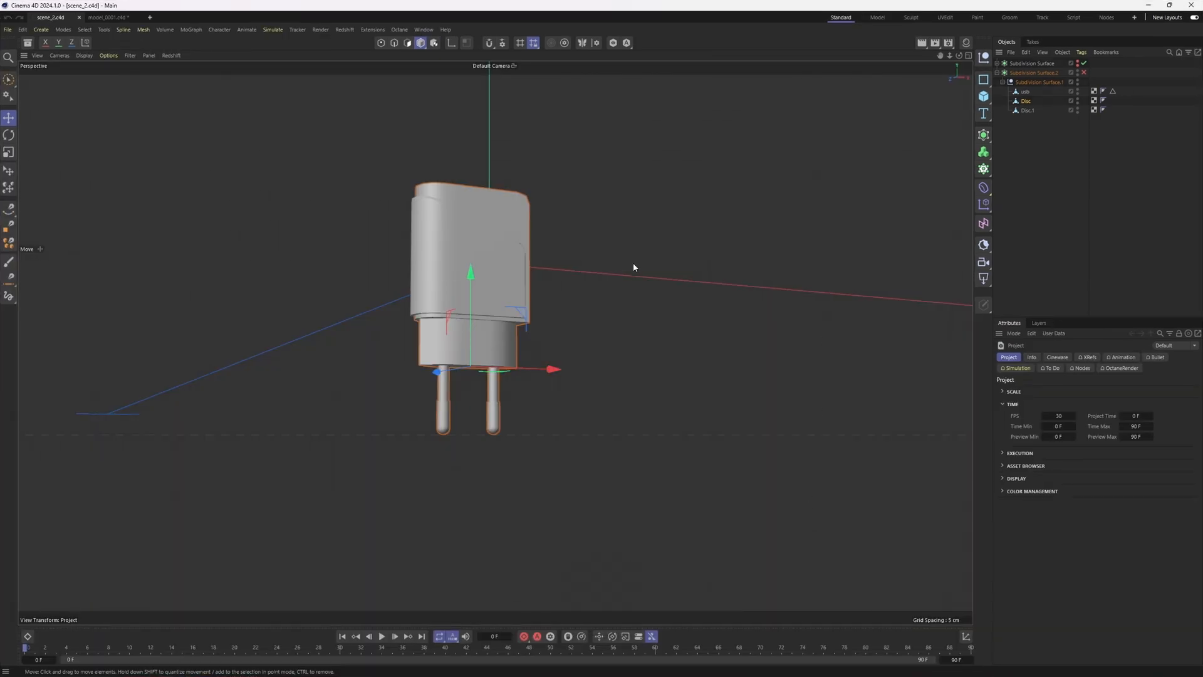
pyautogui.keyDown('alt'); pyautogui.moveTo(620, 282); pyautogui.dragTo(558, 333); pyautogui.keyUp('alt')
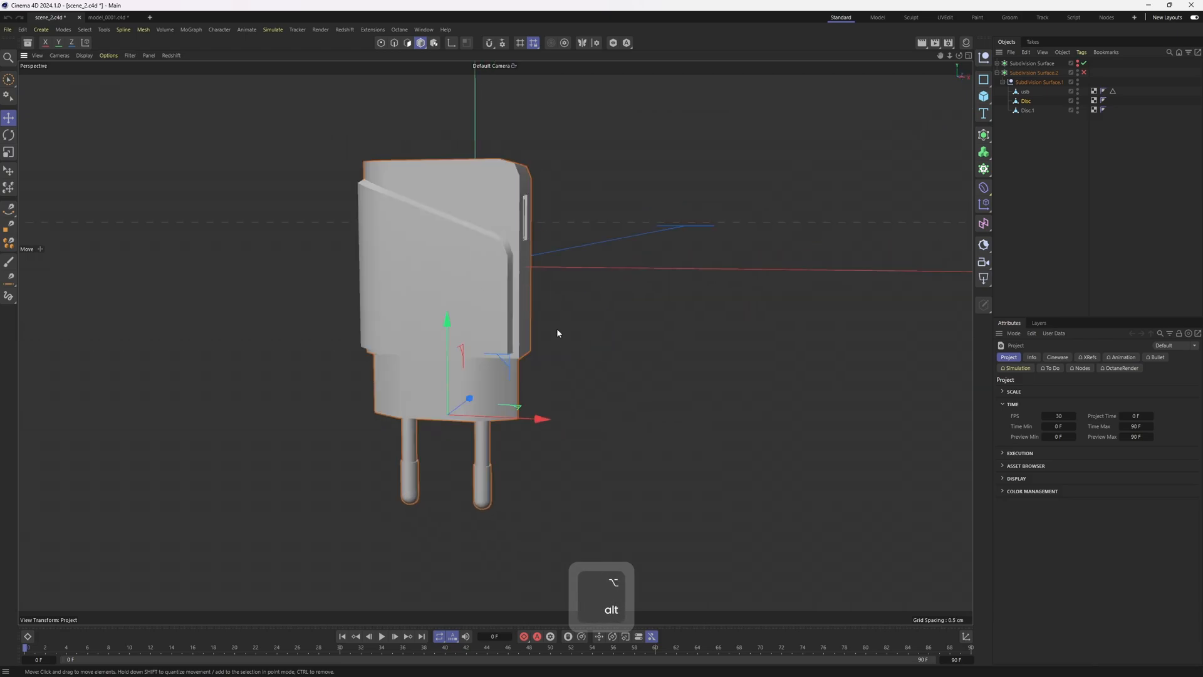
pyautogui.click(104, 17)
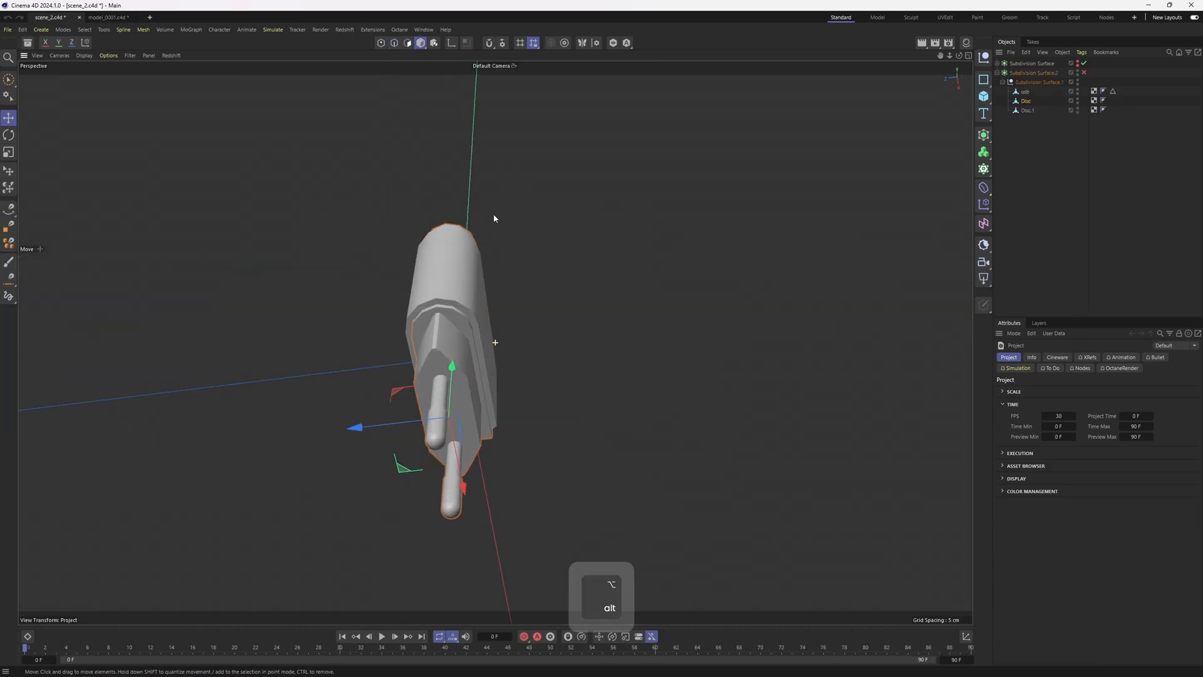
pyautogui.keyDown('alt'); pyautogui.moveTo(494, 214); pyautogui.dragTo(571, 310); pyautogui.keyUp('alt')
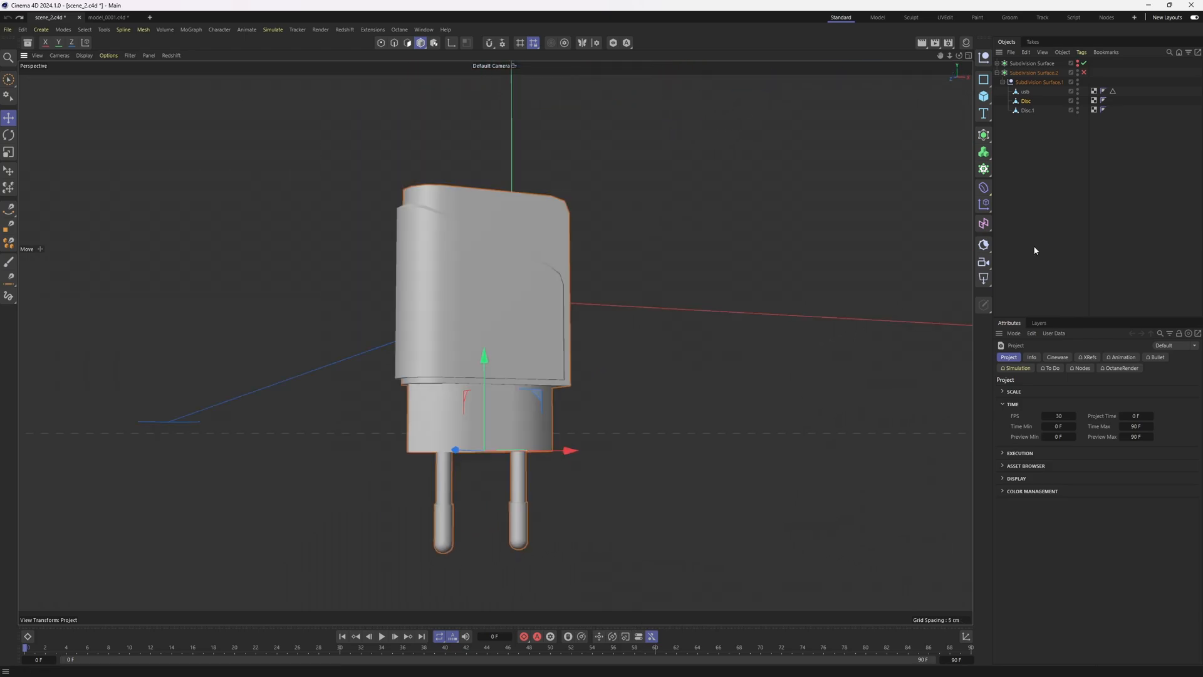